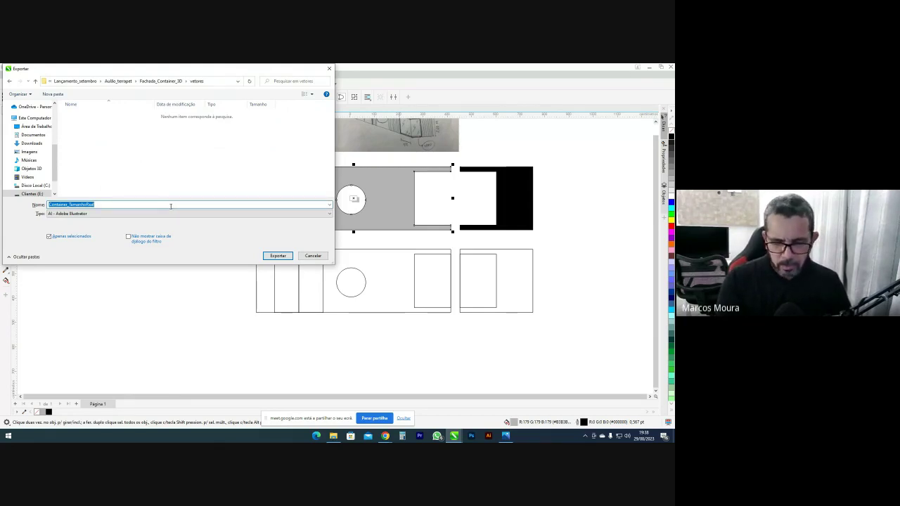
Export the selected grey facade panel in Adobe Illustrator format under the name 01
type("01")
key("Return")
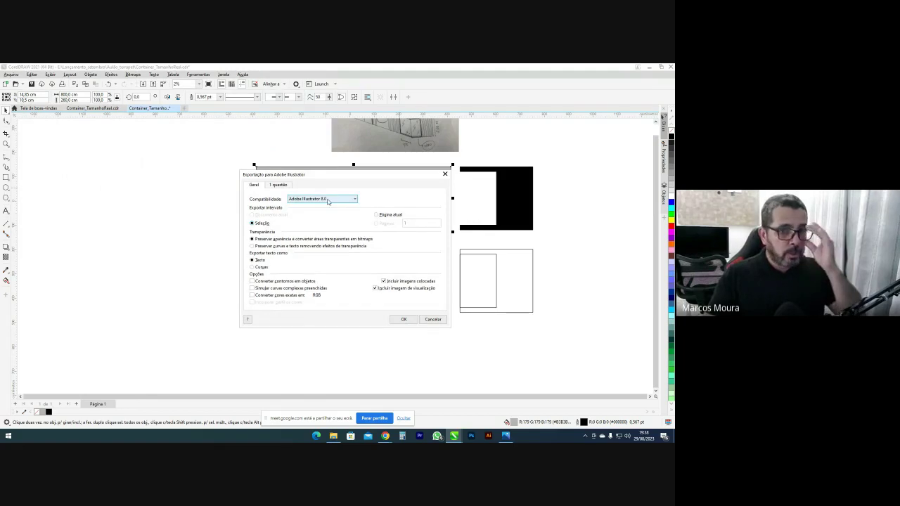
left_click(402, 321)
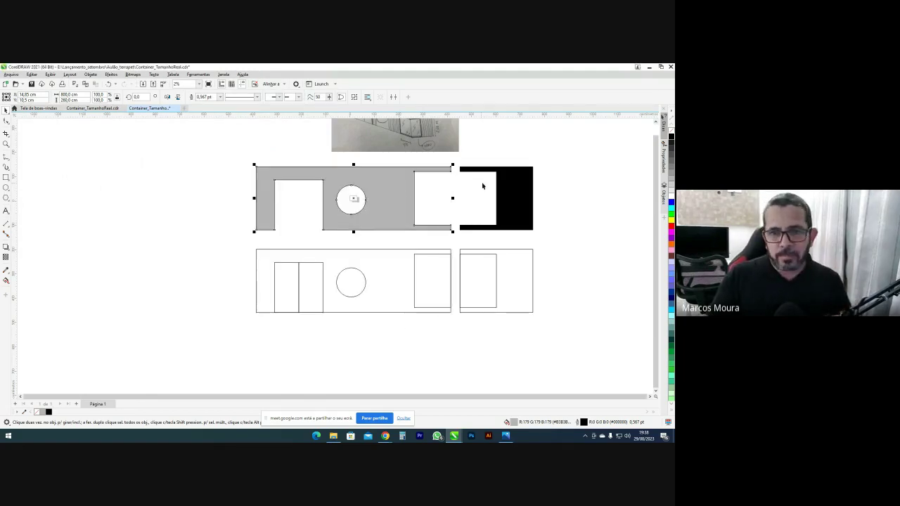
Export the black side panel as a second Adobe Illustrator file named 02 and deselect it
left_click(501, 179)
key("ctrl+e")
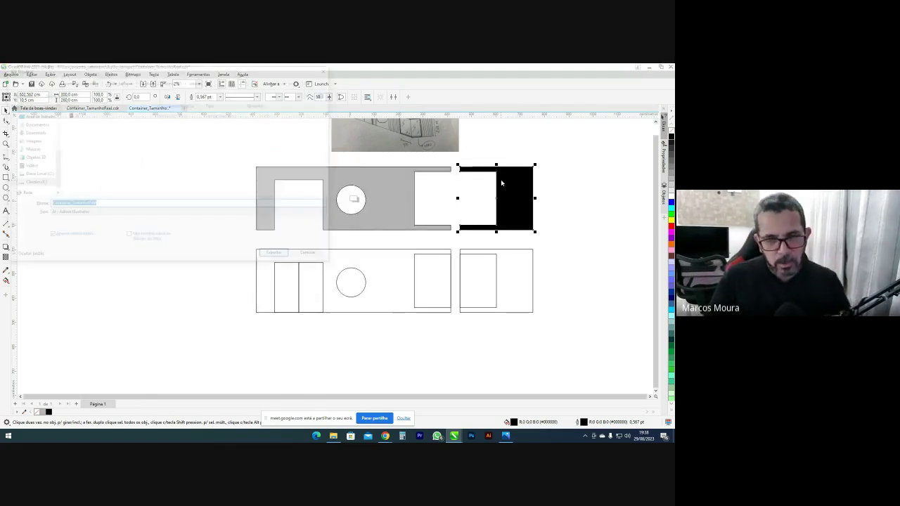
key("Return")
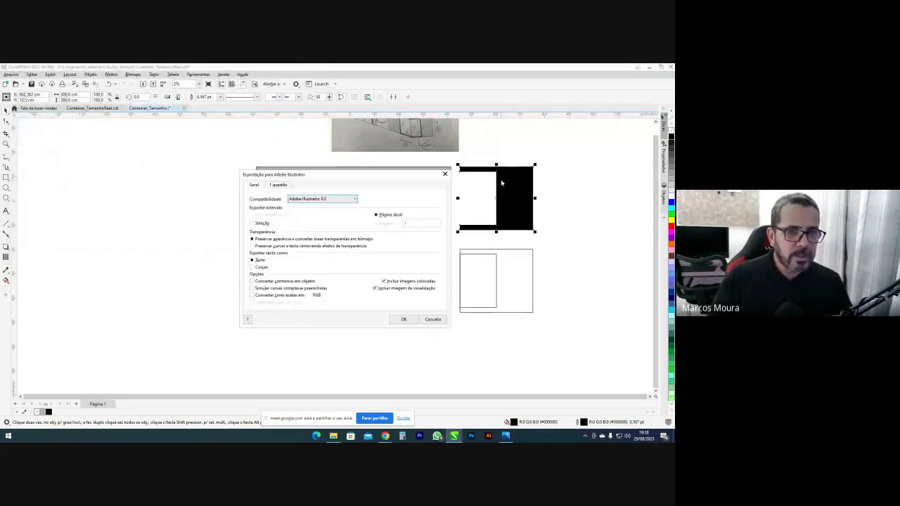
left_click(404, 319)
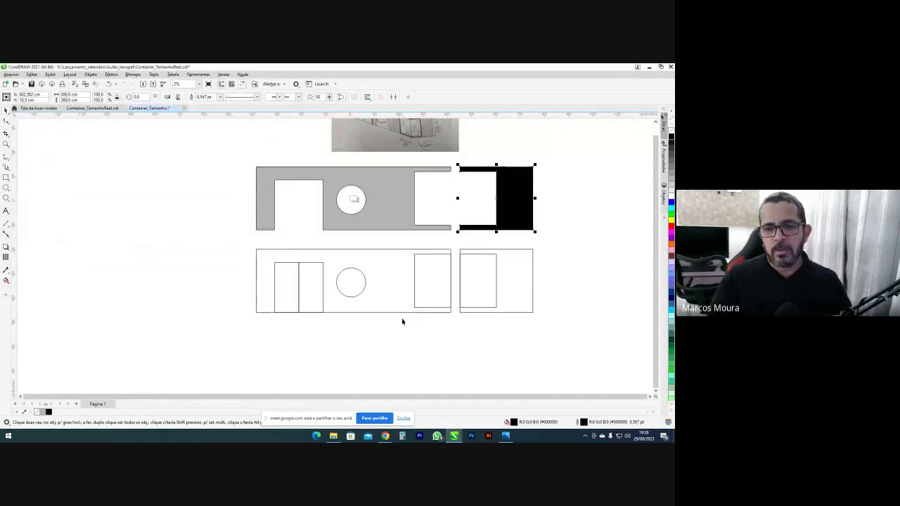
left_click(607, 260)
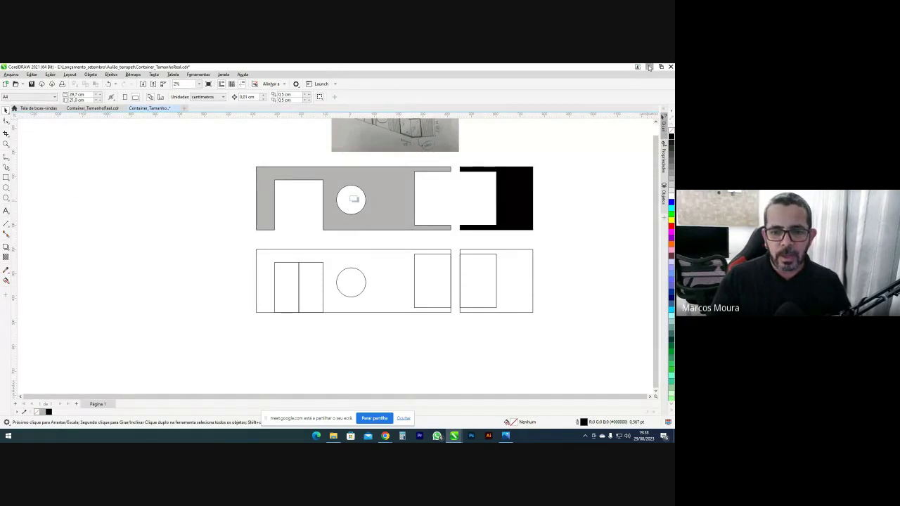
Minimize the vector drawing, folder and image windows to reach the desktop
left_click(650, 67)
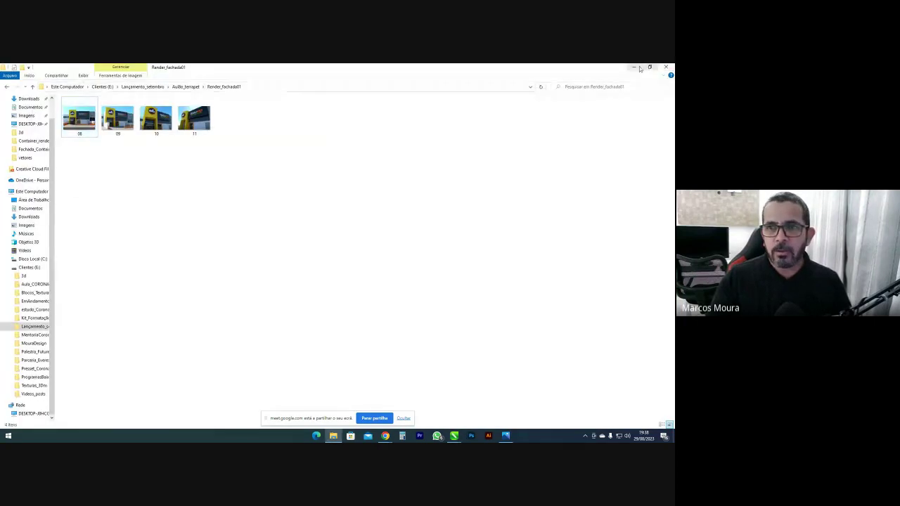
left_click(638, 68)
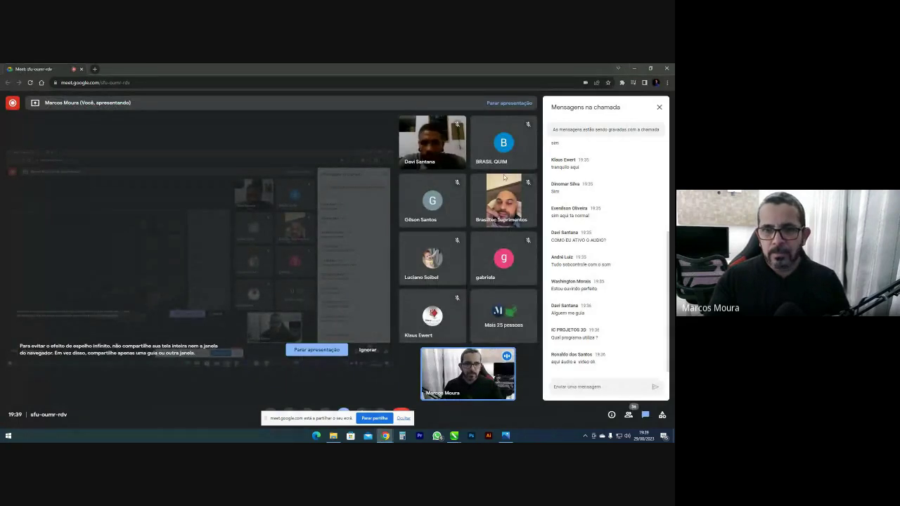
scroll(604, 281, "up", 4)
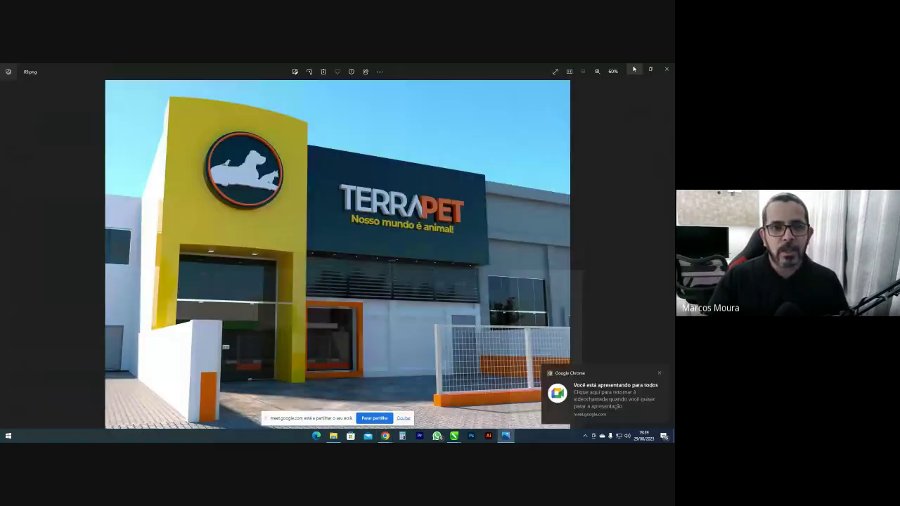
left_click(633, 68)
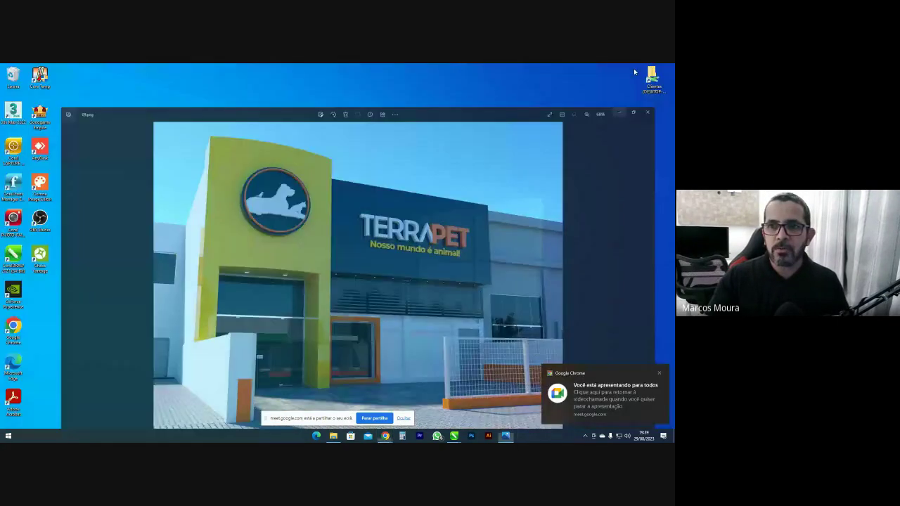
left_click(618, 112)
Switch to 3ds Max and close its Security Messages window
right_click(522, 122)
left_click(535, 142)
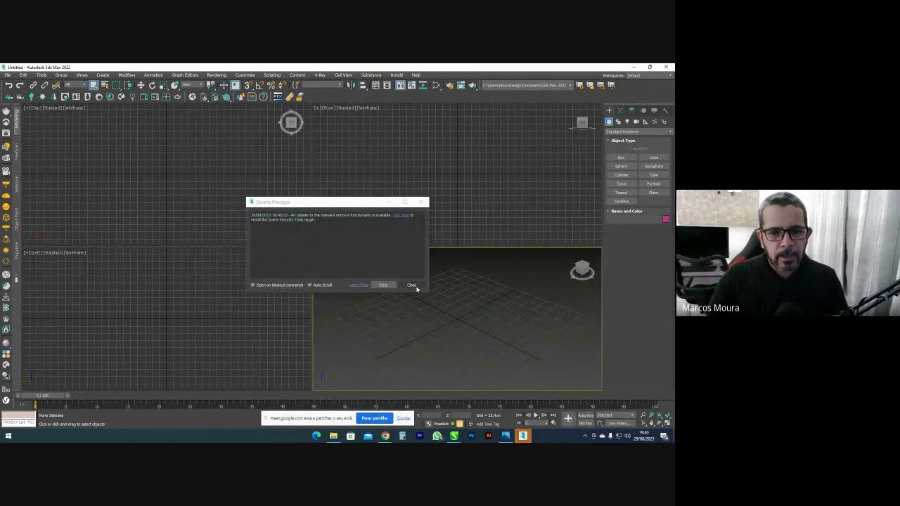
left_click(411, 285)
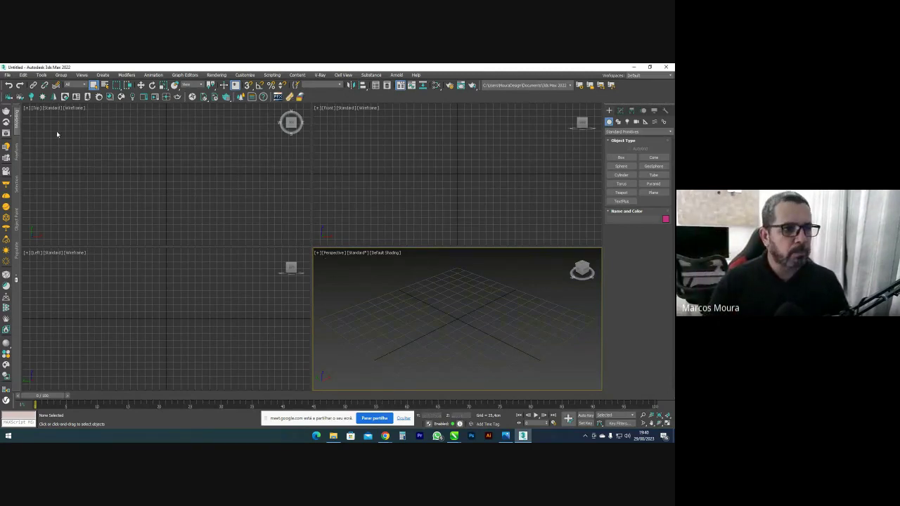
left_click(8, 74)
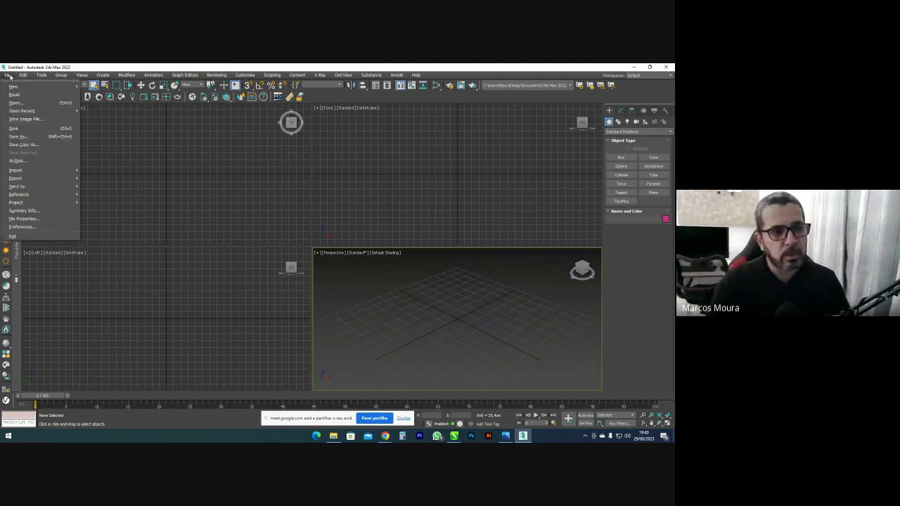
mouse_move(22, 110)
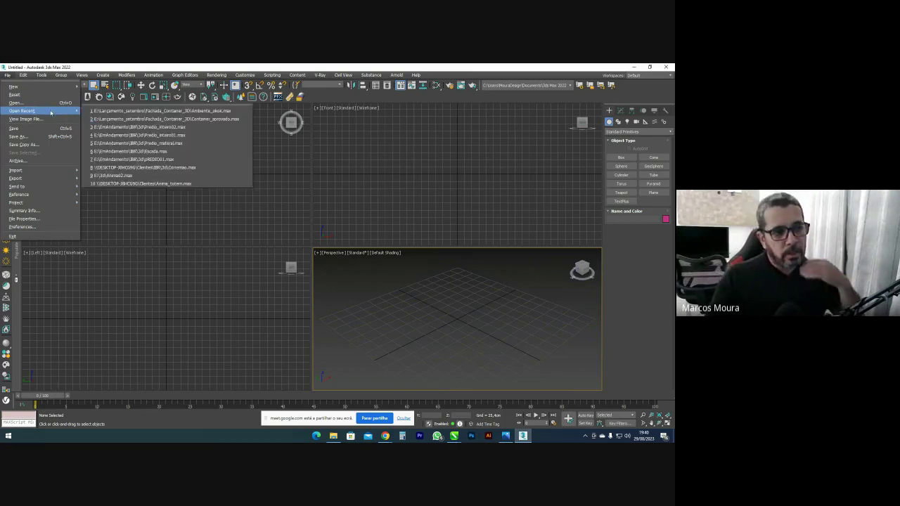
left_click(379, 304)
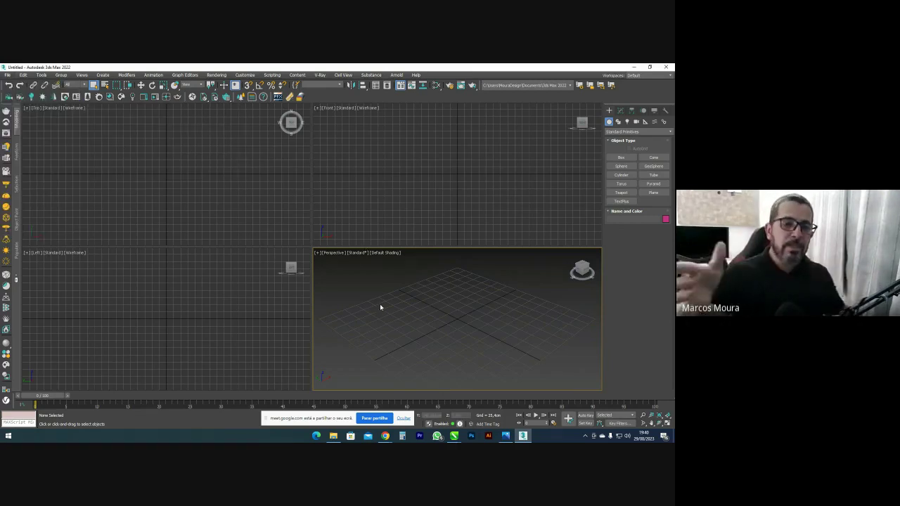
mouse_move(417, 319)
middle_mouse_down()
mouse_move(406, 319)
mouse_move(413, 308)
middle_mouse_up()
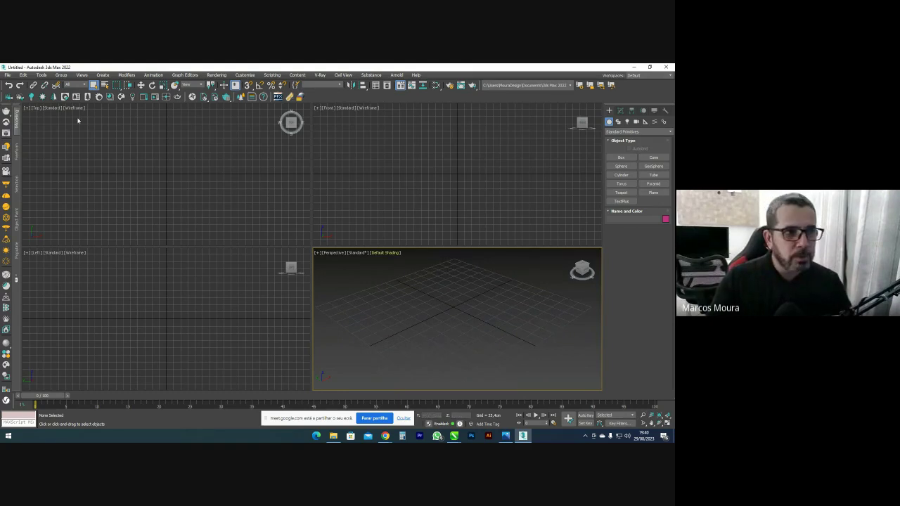
Start a file import and browse to the Aulão_terrapet folder inside Lançamento_setembro on the Clientes (E:) drive
left_click(8, 74)
mouse_move(32, 169)
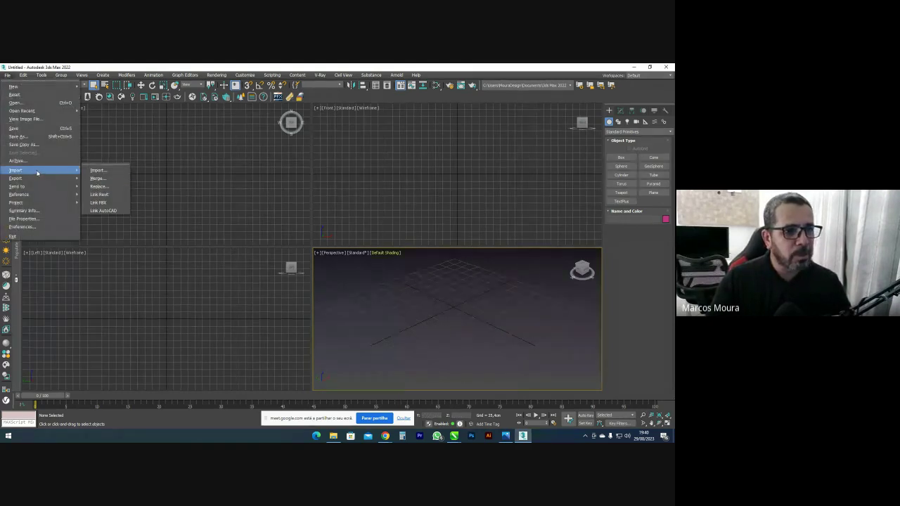
left_click(106, 171)
left_click(80, 101)
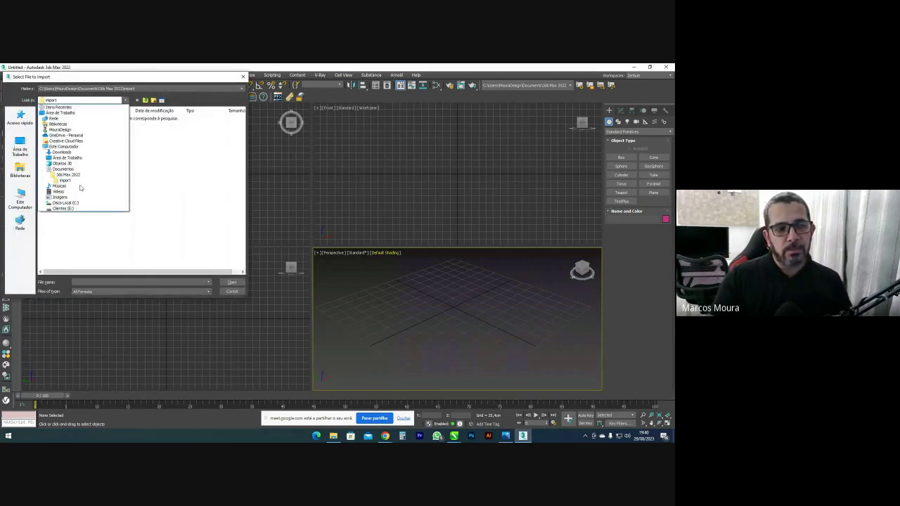
left_click(70, 209)
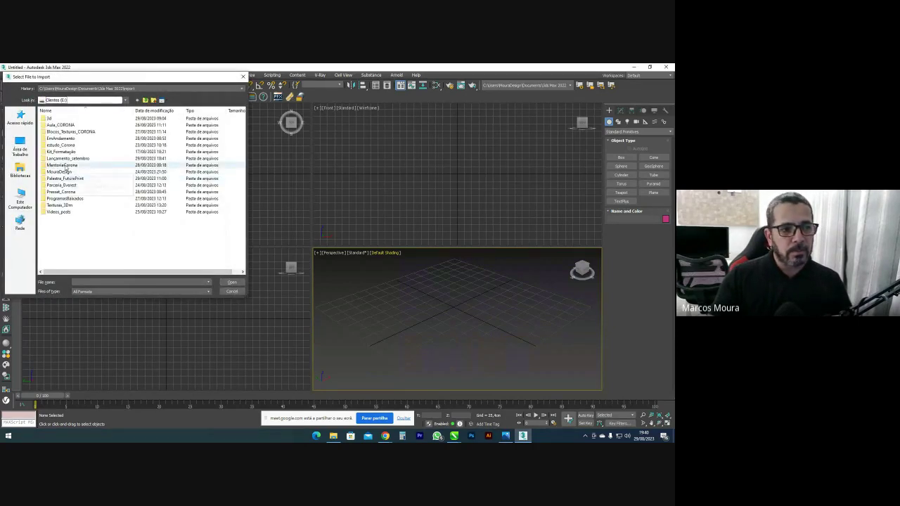
double_click(67, 159)
double_click(70, 132)
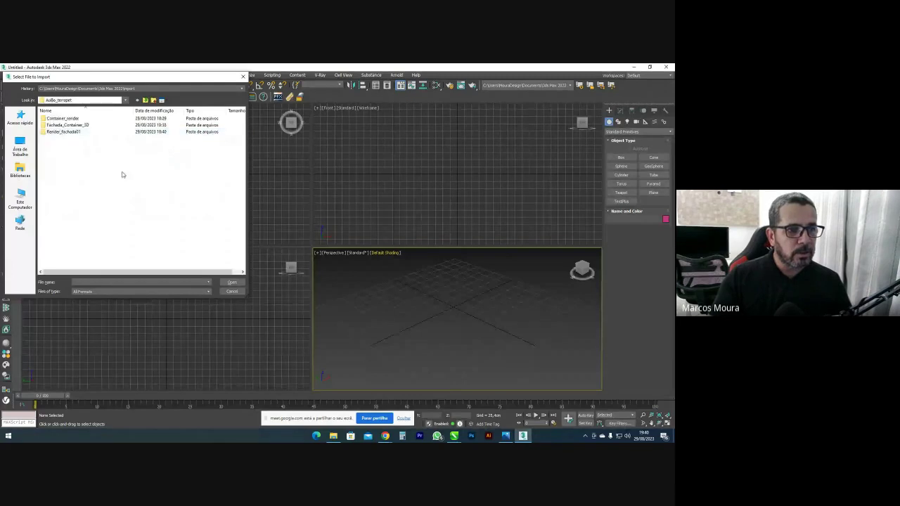
Import the Illustrator file 01 from the vetores folder inside Fachada_Container_3D, accepting the default import options
double_click(69, 132)
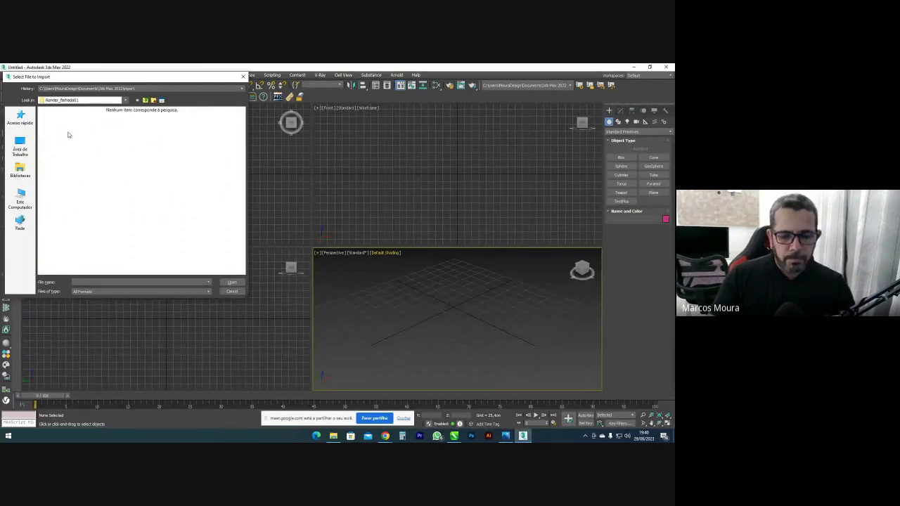
key("BackSpace")
double_click(62, 124)
double_click(54, 138)
double_click(60, 118)
left_click(352, 263)
left_click(353, 264)
Import the Illustrator file 02 into the same scene, accepting the suggested new name for the conflicting shape
left_click(8, 75)
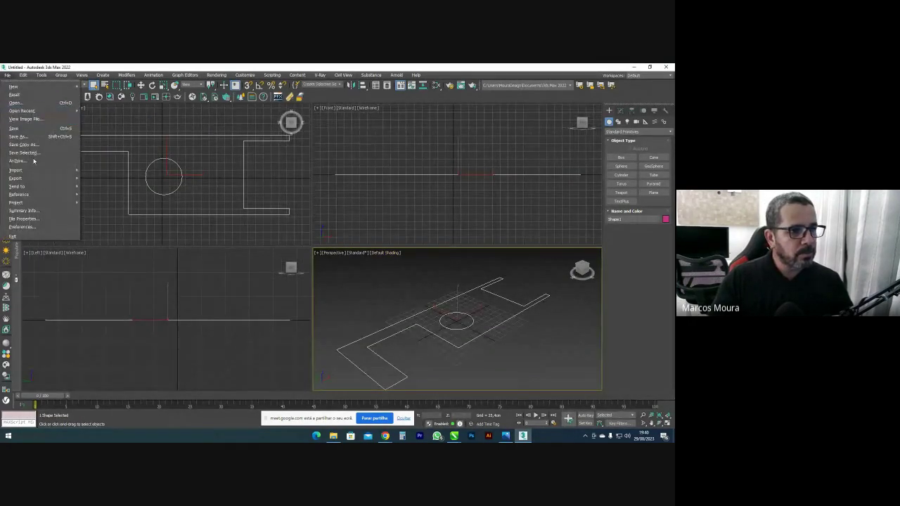
mouse_move(21, 170)
left_click(95, 170)
left_click(50, 125)
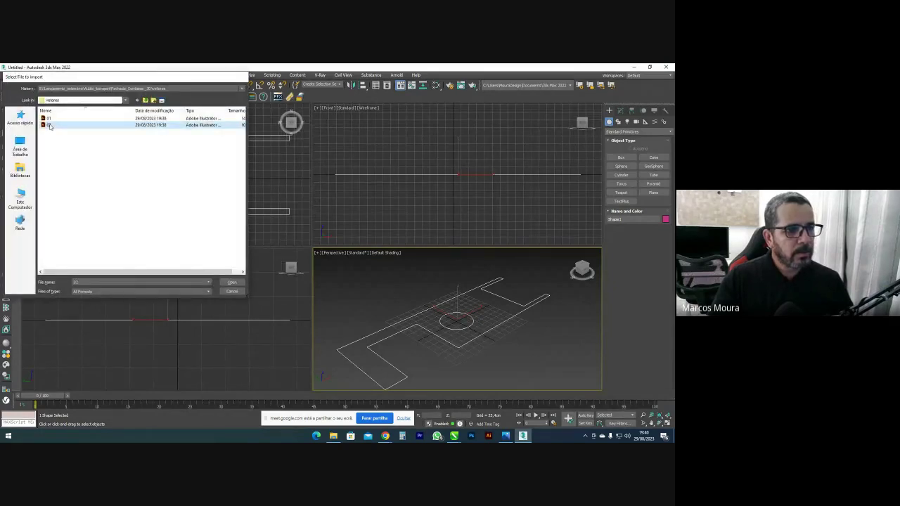
left_click(232, 282)
left_click(357, 262)
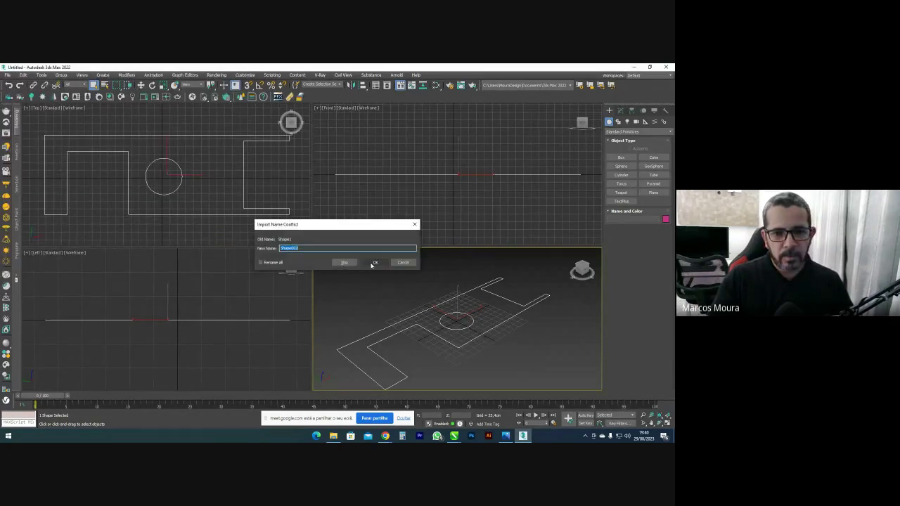
left_click(376, 264)
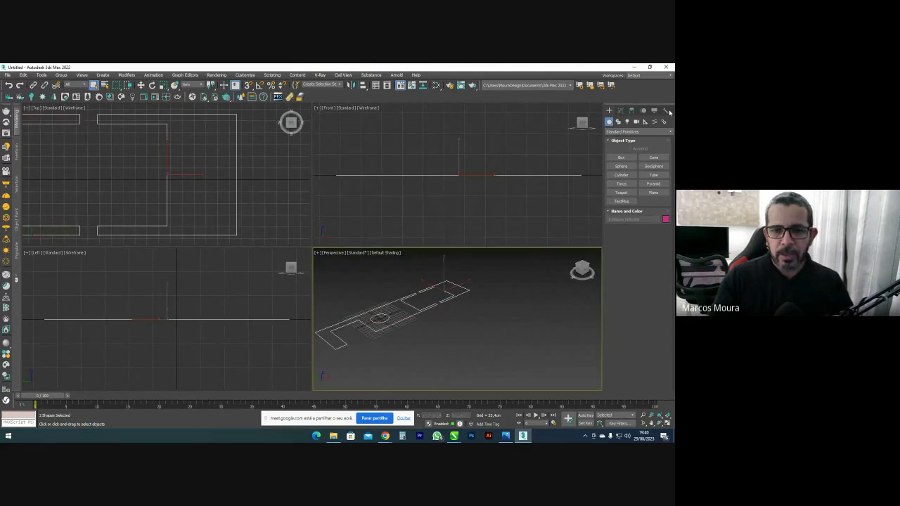
Set the object color of both imported shapes to green
left_click(665, 219)
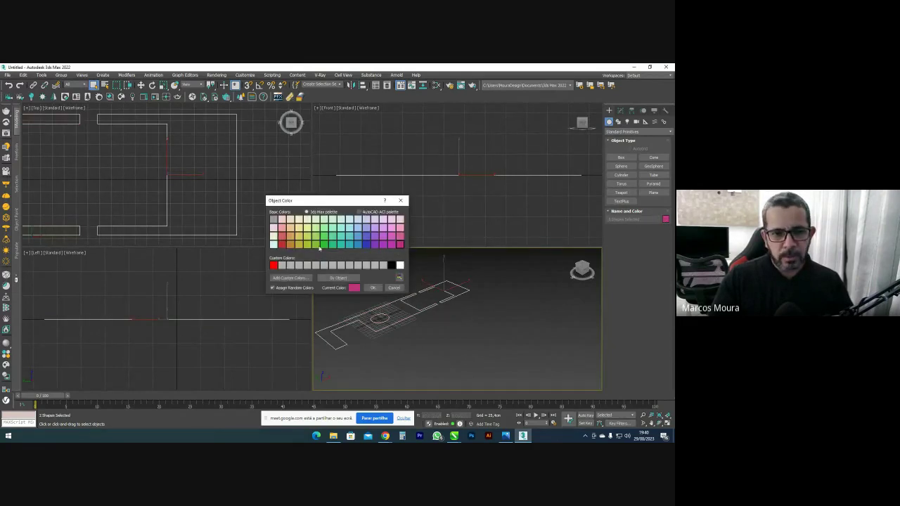
left_click(373, 287)
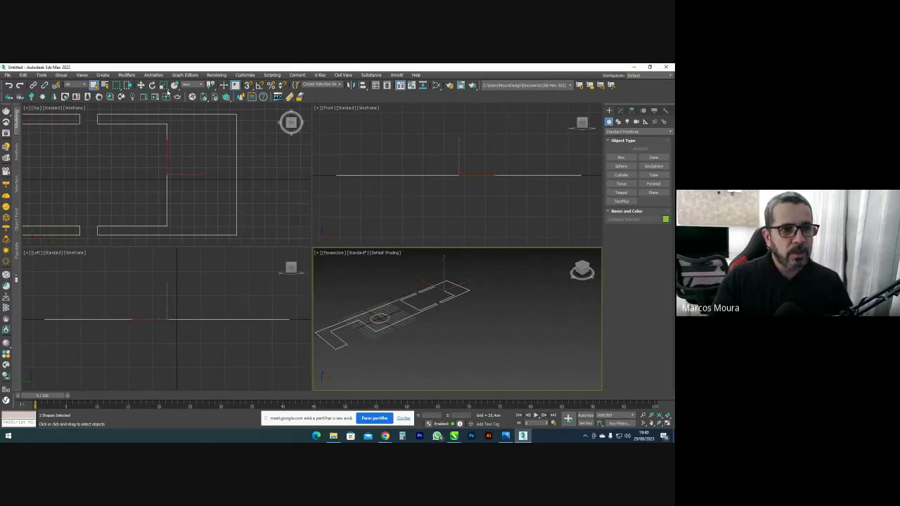
Rotate both imported shapes about the X axis so the facade outlines stand upright
left_click(152, 85)
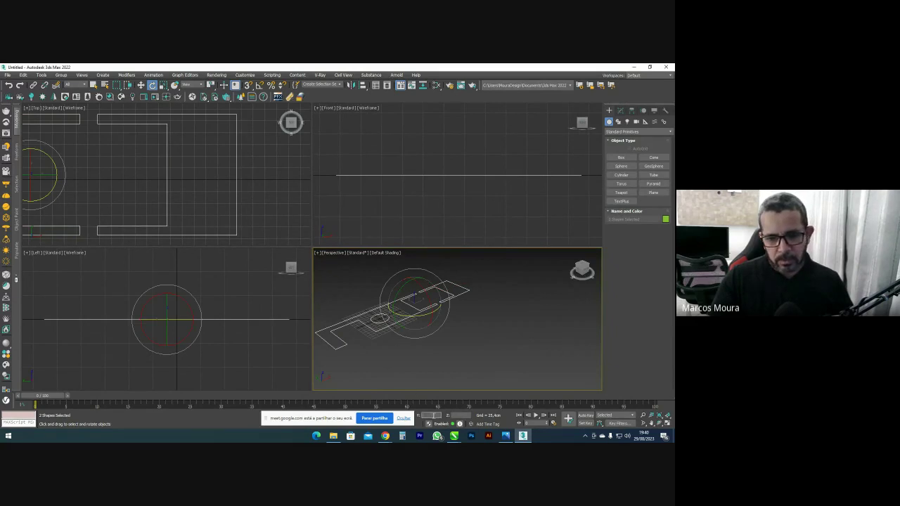
left_click(402, 419)
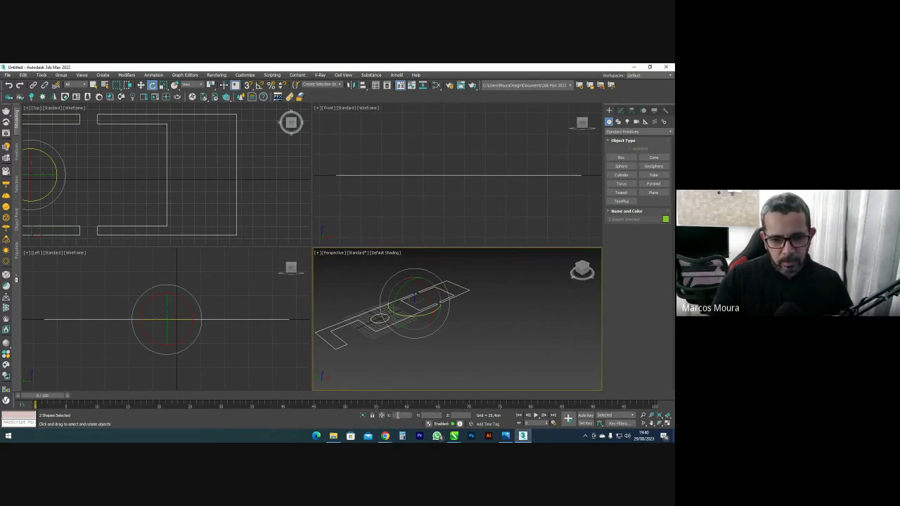
key("Return")
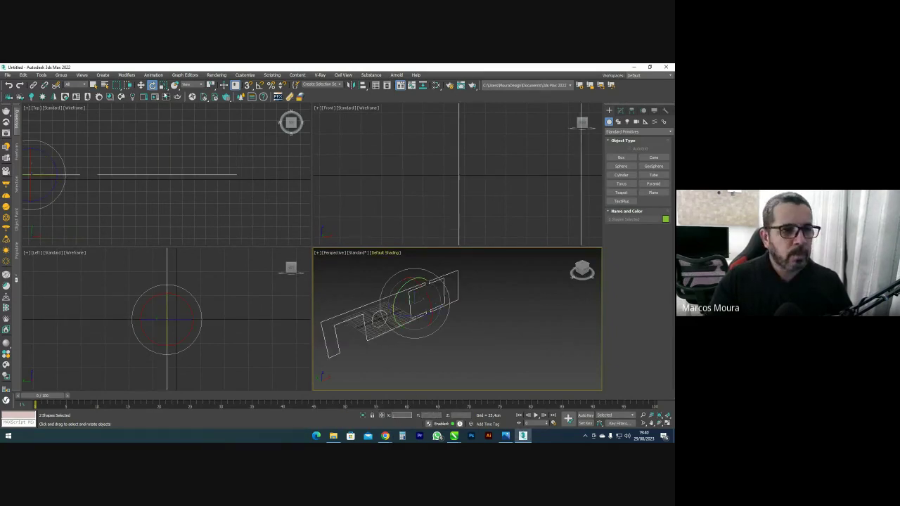
Move both upright shapes up along Z so their base rests on the ground line, and deselect them
left_click(142, 86)
middle_click_drag(416, 298, 457, 301)
scroll(450, 172, "down", 10)
scroll(450, 169, "up", 5)
left_click_drag(461, 149, 461, 119)
middle_click_drag(422, 295, 420, 315, "alt")
left_click(403, 267)
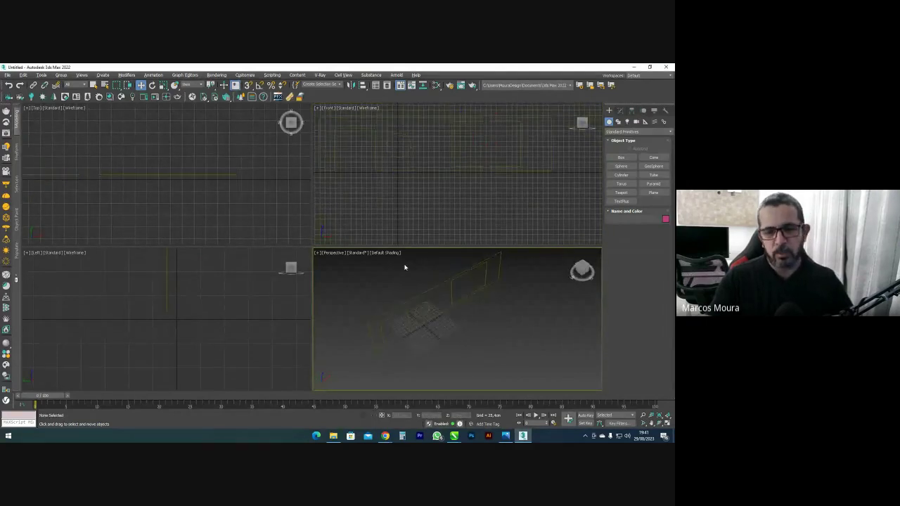
Select the long facade shape with the circular opening and turn on adaptive interpolation for its spline
left_click(422, 308)
scroll(407, 309, "up", 3)
scroll(415, 310, "down", 3)
scroll(417, 311, "up", 3)
middle_click_drag(417, 307, 415, 308)
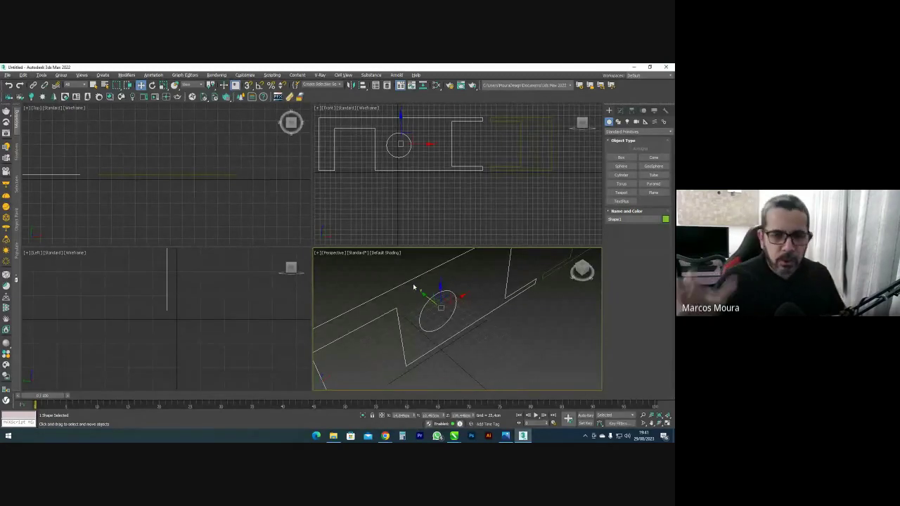
left_click(619, 110)
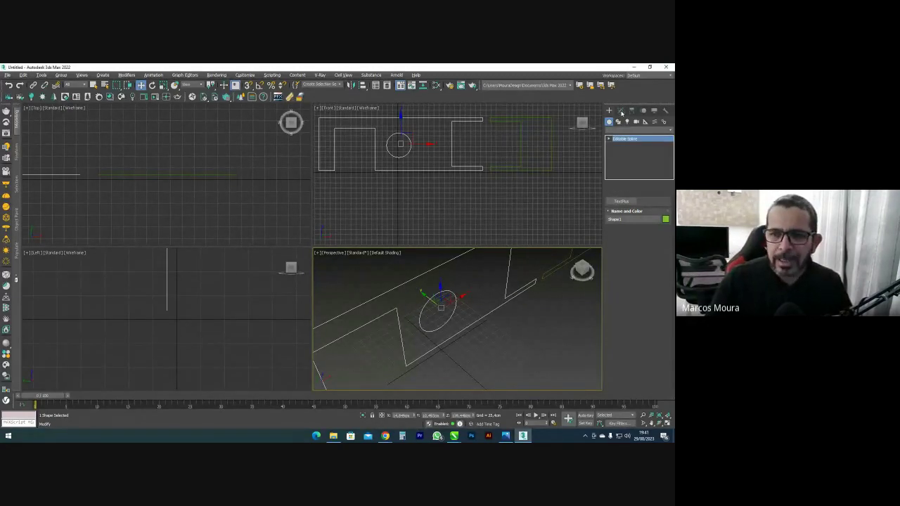
scroll(462, 311, "down", 3)
middle_click_drag(461, 311, 457, 301)
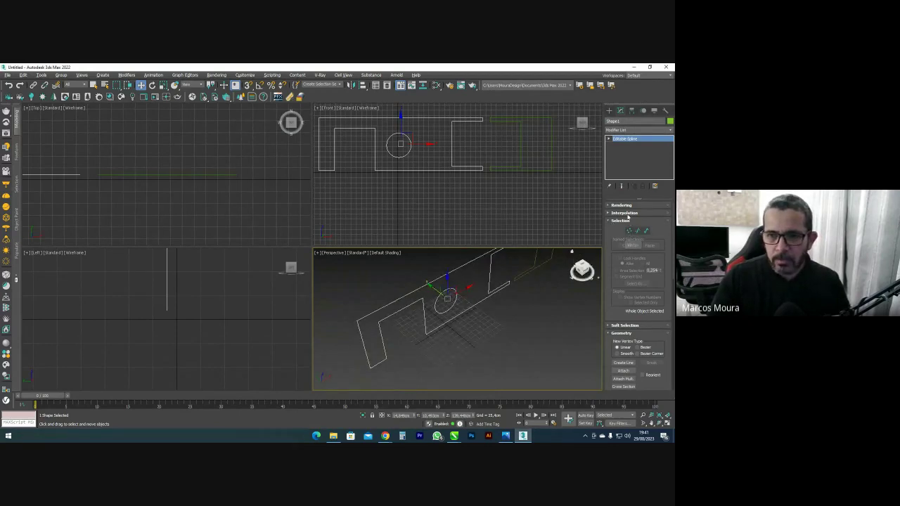
left_click(626, 213)
left_click(638, 235)
mouse_move(445, 279)
middle_mouse_down()
mouse_move(418, 303)
mouse_move(455, 290)
middle_mouse_up()
Weld all the vertices of the long facade outline with the circular opening
left_click(630, 253)
key("ctrl+a")
scroll(624, 337, "down", 5)
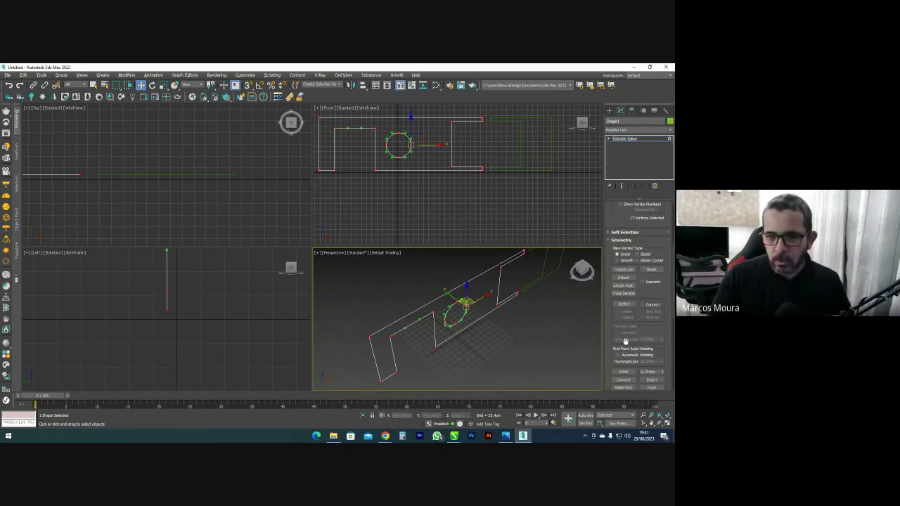
left_click(623, 371)
scroll(637, 291, "up", 3)
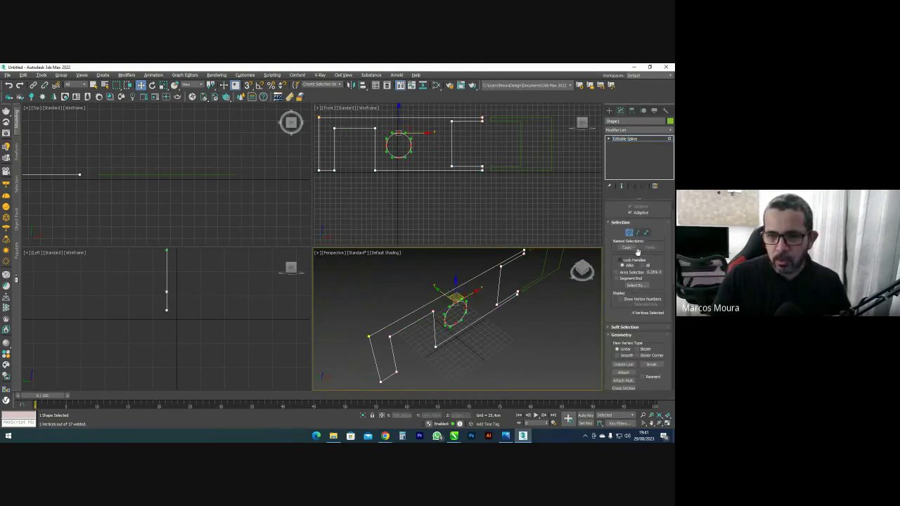
left_click(631, 234)
Add a Bevel modifier to the long facade outline with a Level 1 height of 14 cm
left_click(636, 130)
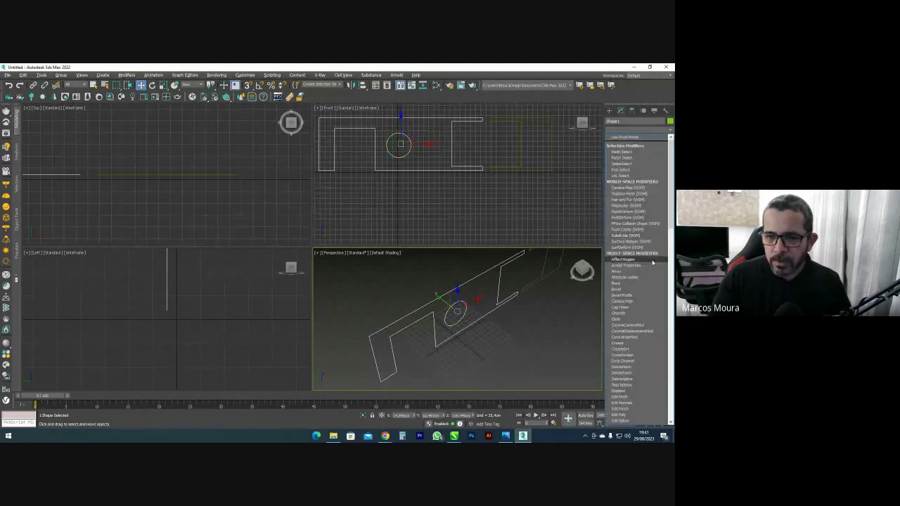
left_click(623, 290)
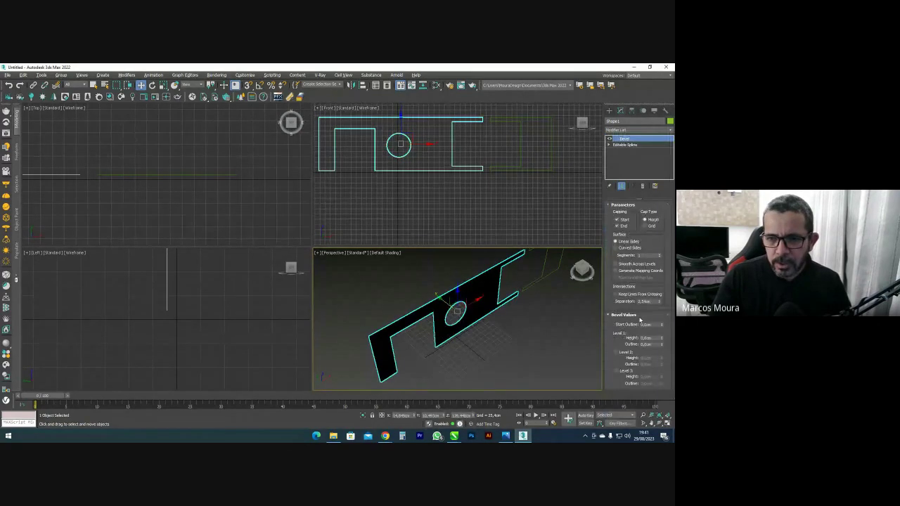
key("Return")
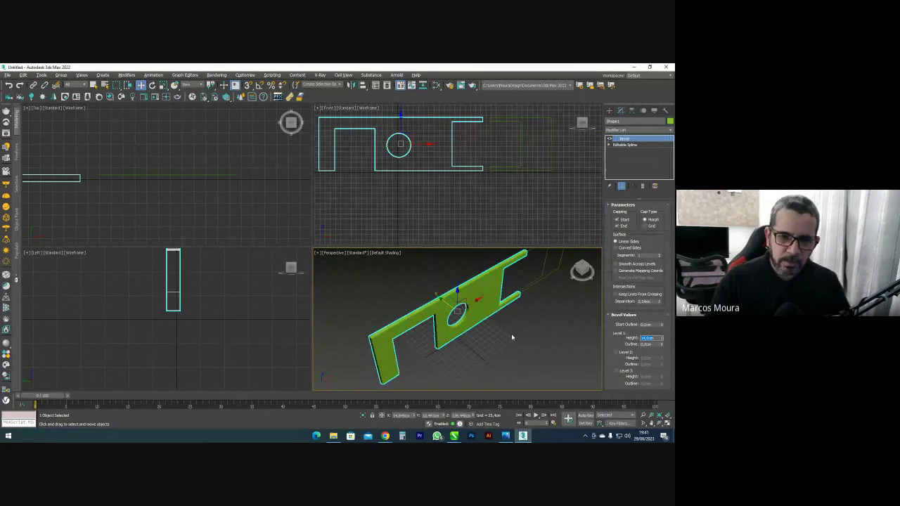
middle_click_drag(512, 337, 565, 306, "alt")
Turn on adaptive interpolation for the short C-shaped outline and apply a weld to all its vertices
left_click(563, 306)
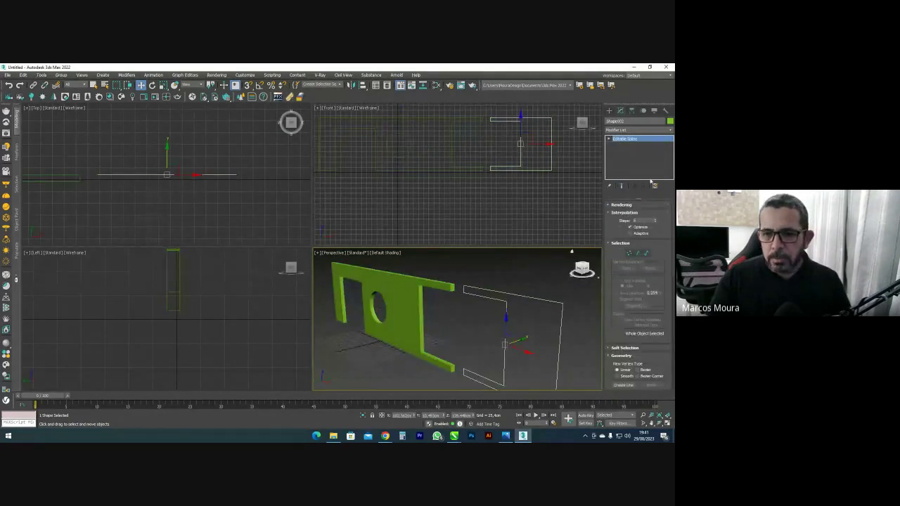
left_click(629, 253)
left_click(563, 303)
scroll(632, 339, "down", 5)
scroll(624, 319, "up", 5)
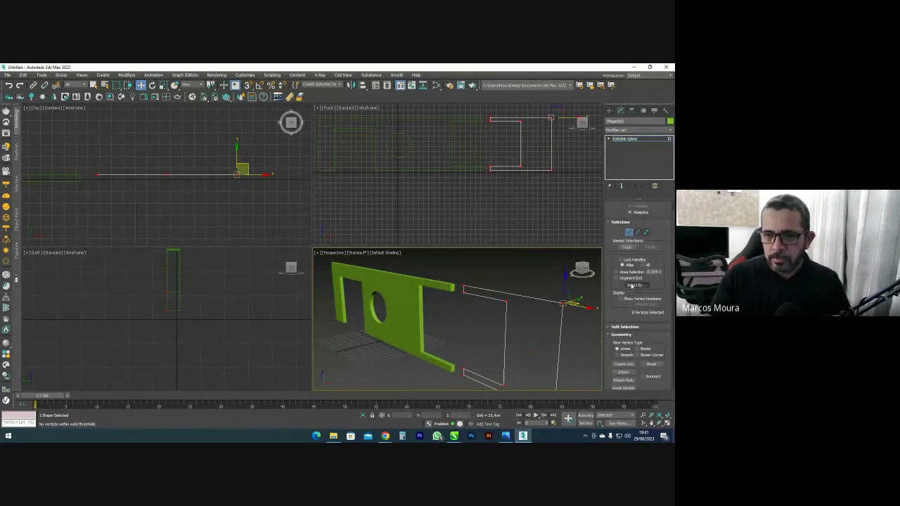
left_click(628, 139)
Add a Bevel modifier to the short C-shaped outline with a Level 1 height of 14 cm
left_click(636, 130)
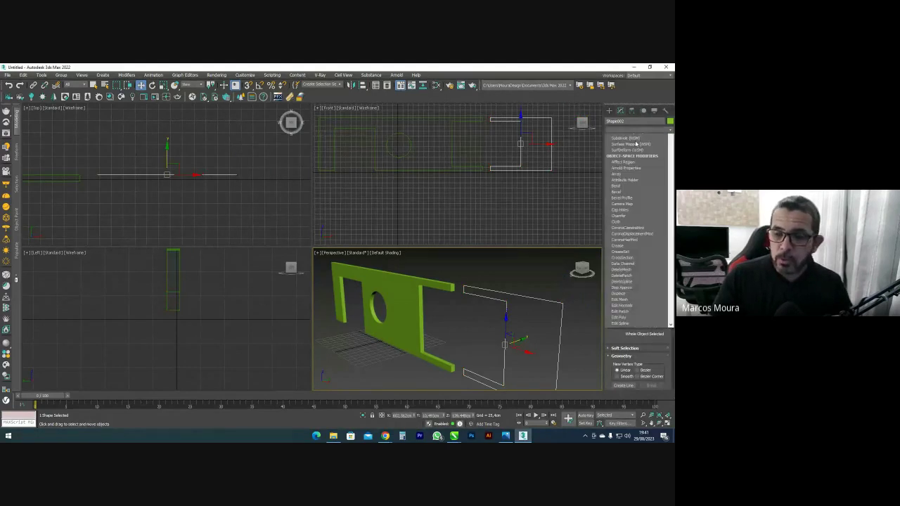
left_click(617, 273)
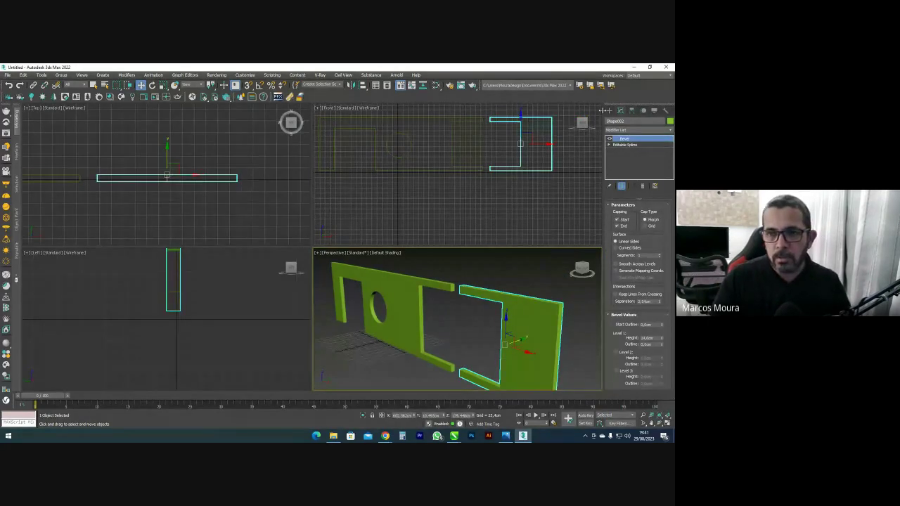
left_click(610, 111)
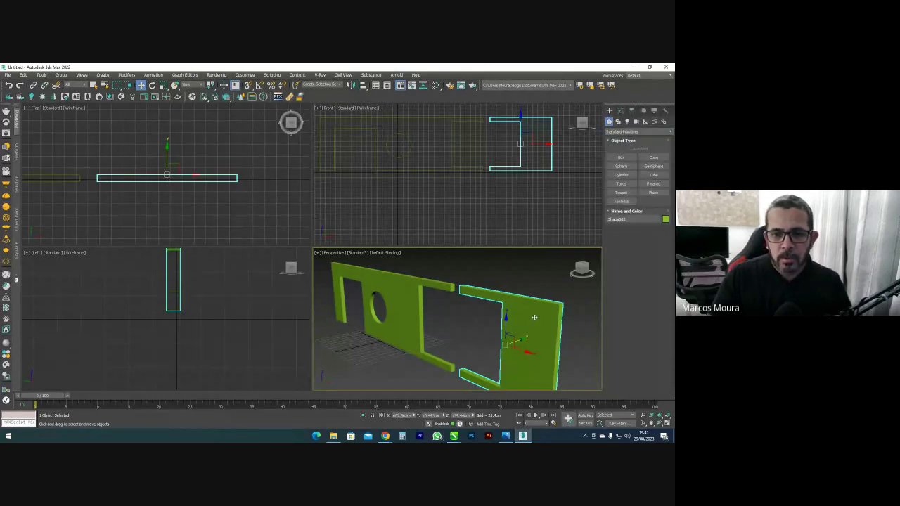
Select both beveled facade panels and convert them to Editable Poly
right_click(539, 323)
left_click(445, 284)
left_click(452, 288, "ctrl")
right_click(554, 324)
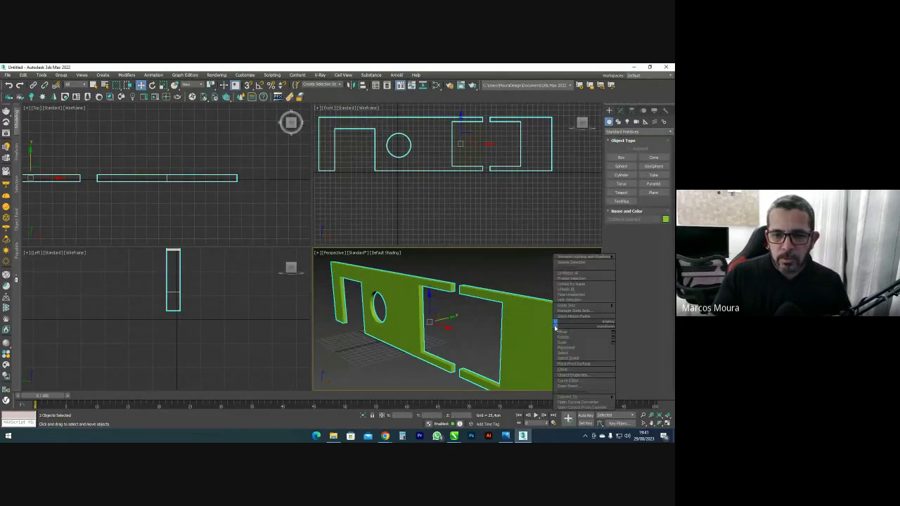
mouse_move(577, 398)
left_click(636, 403)
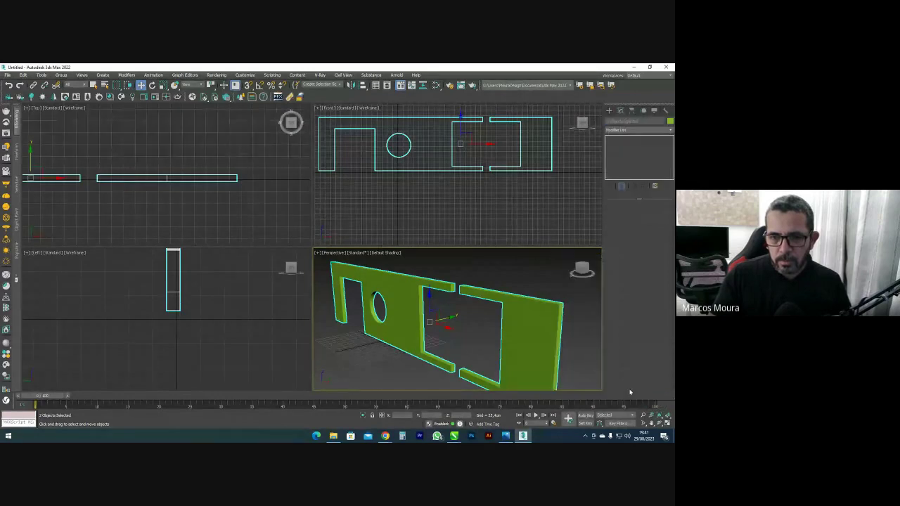
Rotate the short C-shaped panel 90 degrees about the Z axis so it stands perpendicular to the long facade
left_click_drag(193, 216, 136, 139)
key("e")
left_click_drag(196, 188, 205, 151)
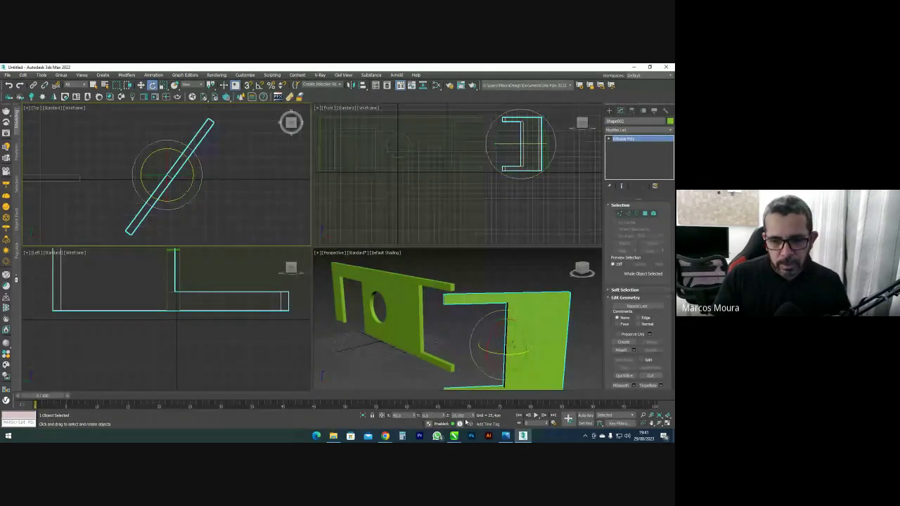
type("90")
key("Return")
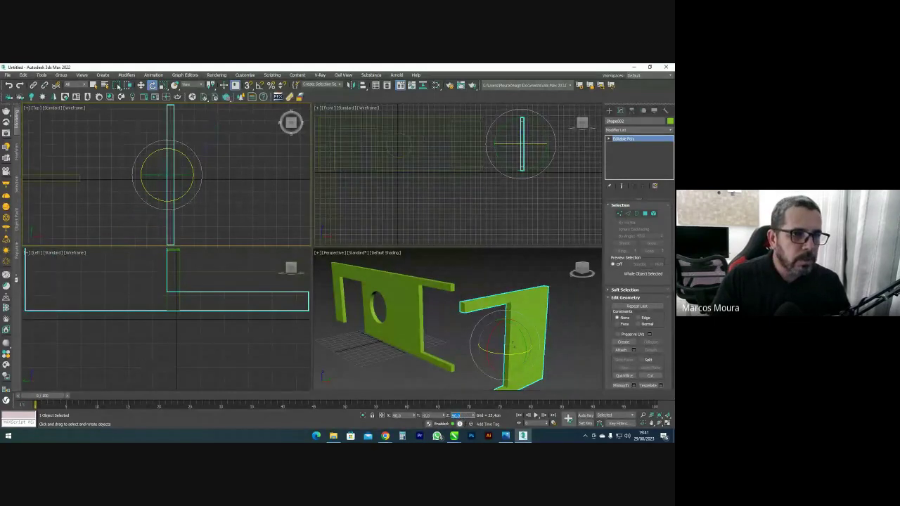
Move the rotated short panel against the open-window end of the long facade so the two form a corner
left_click(141, 85)
scroll(196, 176, "down", 2)
left_click_drag(202, 180, 137, 135)
scroll(134, 195, "up", 12)
scroll(192, 198, "up", 4)
left_click_drag(247, 175, 180, 86)
scroll(159, 177, "up", 10)
scroll(415, 249, "down", 2)
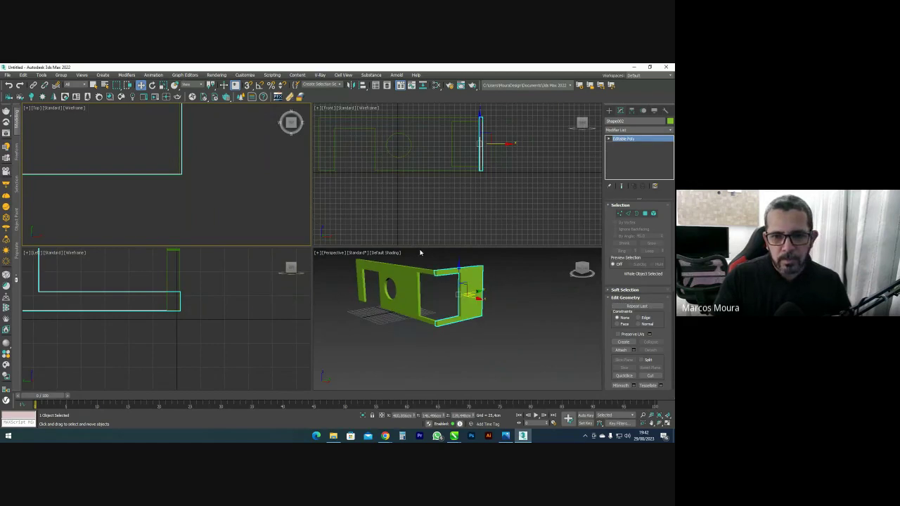
left_click(520, 266)
key("ctrl+a")
mouse_move(400, 305)
middle_mouse_down("alt")
mouse_move(425, 301)
mouse_move(405, 307)
middle_mouse_up("alt")
middle_click_drag(405, 306, 407, 336)
Select the rear end polygon of the short side panel and extrude it 14 cm
left_click(443, 273)
left_click(474, 307)
middle_click_drag(223, 195, 233, 209)
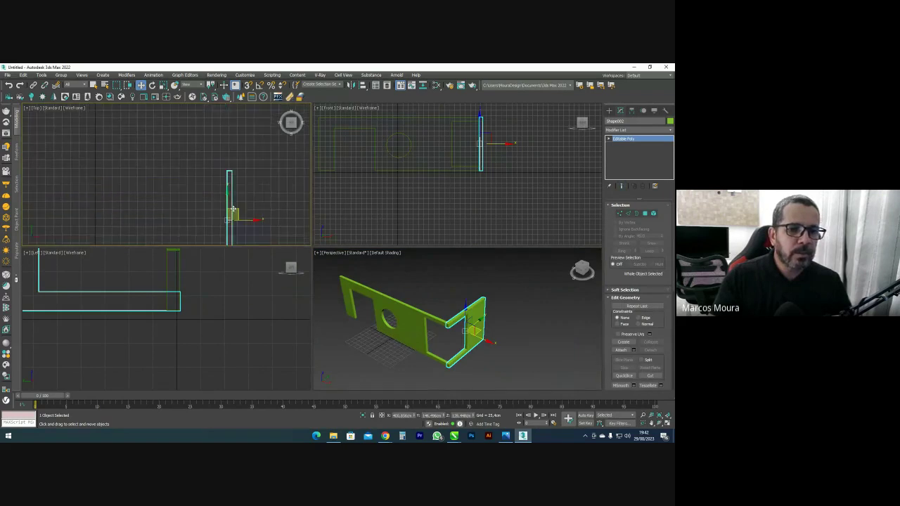
left_click(646, 213)
scroll(243, 175, "up", 4)
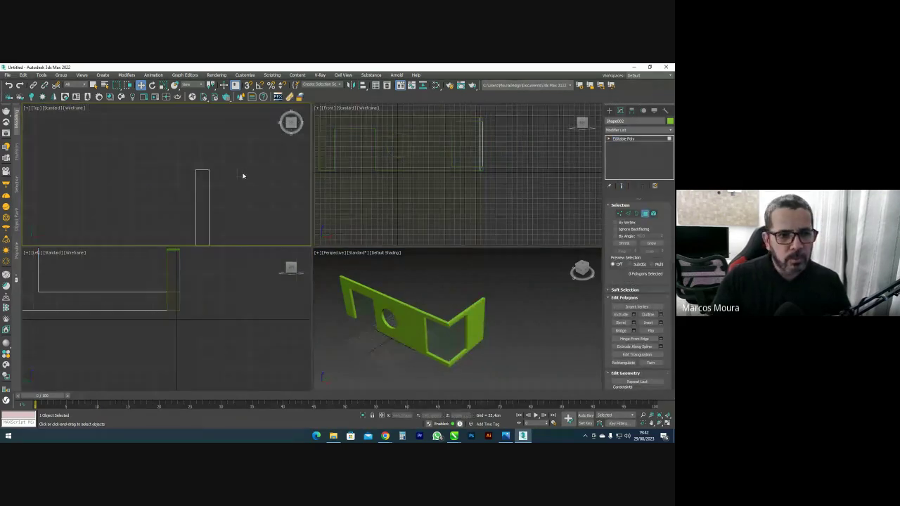
left_click(197, 165)
left_click_drag(246, 176, 92, 230, "alt")
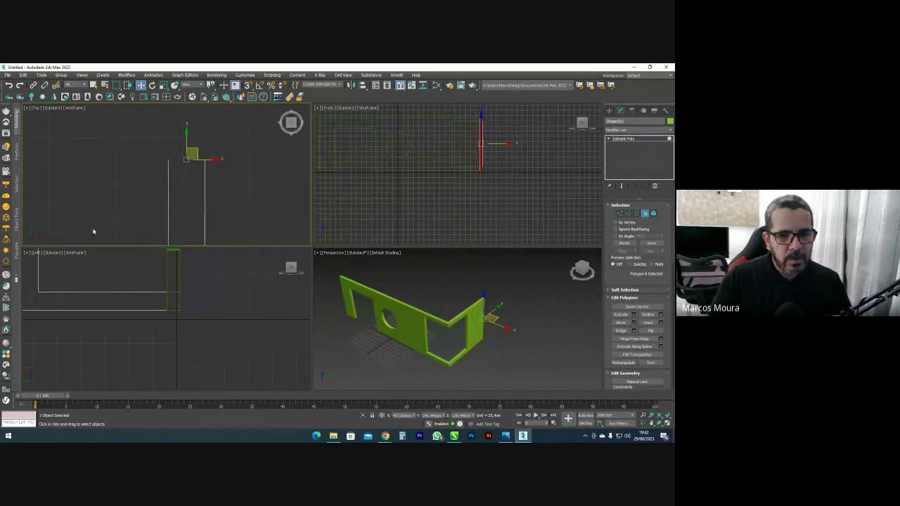
left_click(633, 315)
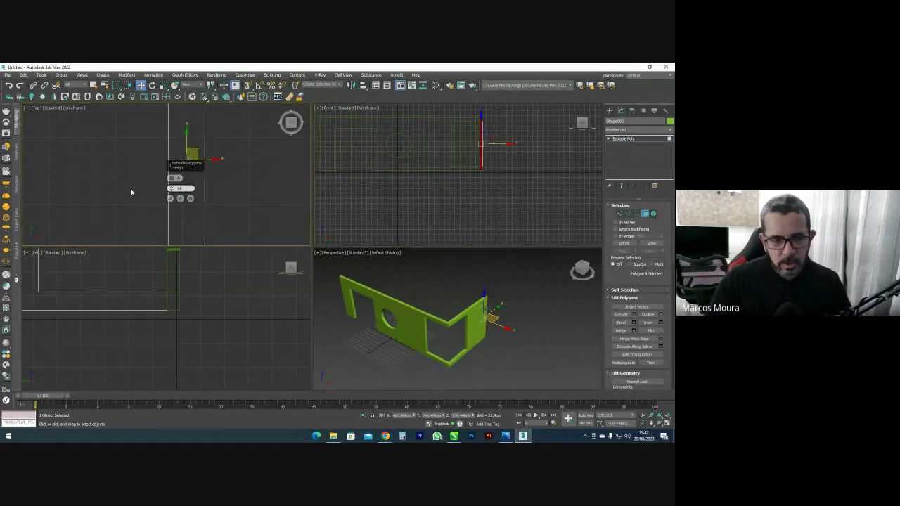
left_click(170, 199)
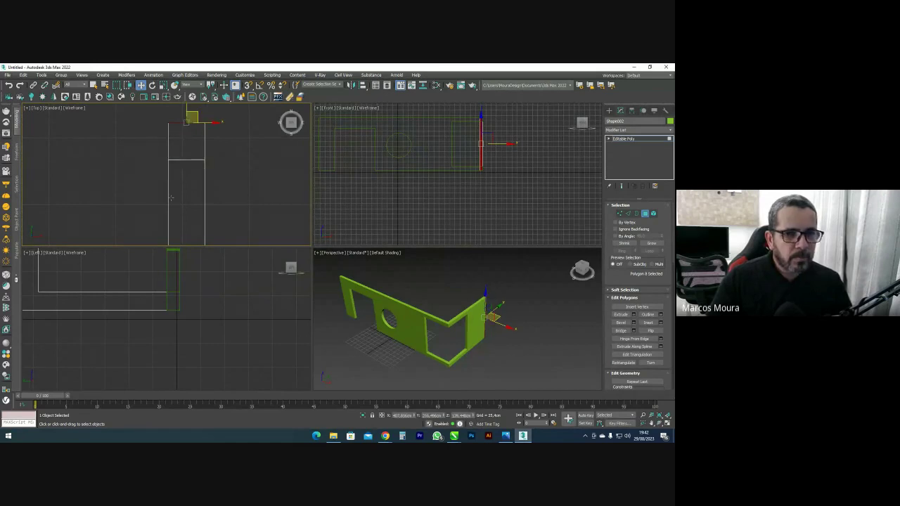
Clone the extended short side panel along the X axis, placing the copy outside the container
scroll(122, 348, "down", 5)
middle_click_drag(123, 347, 191, 356)
scroll(190, 356, "down", 2)
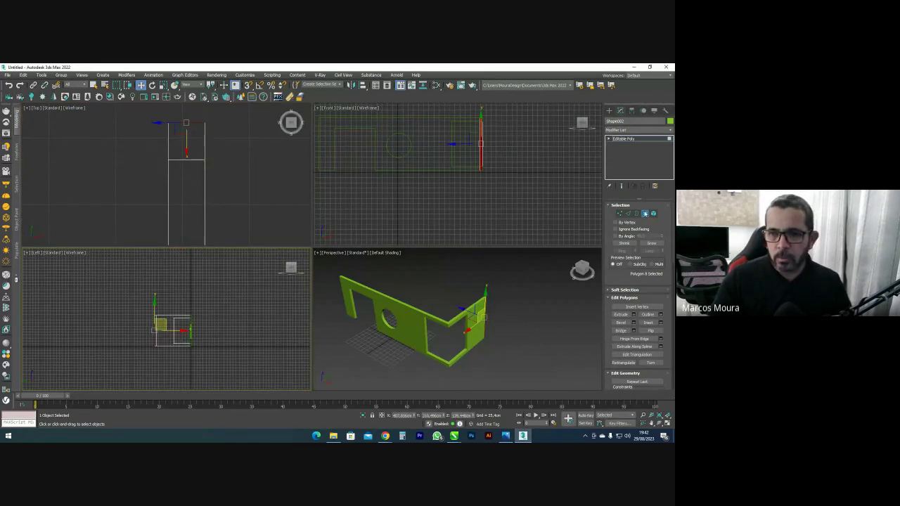
left_click(645, 213)
scroll(177, 154, "down", 5)
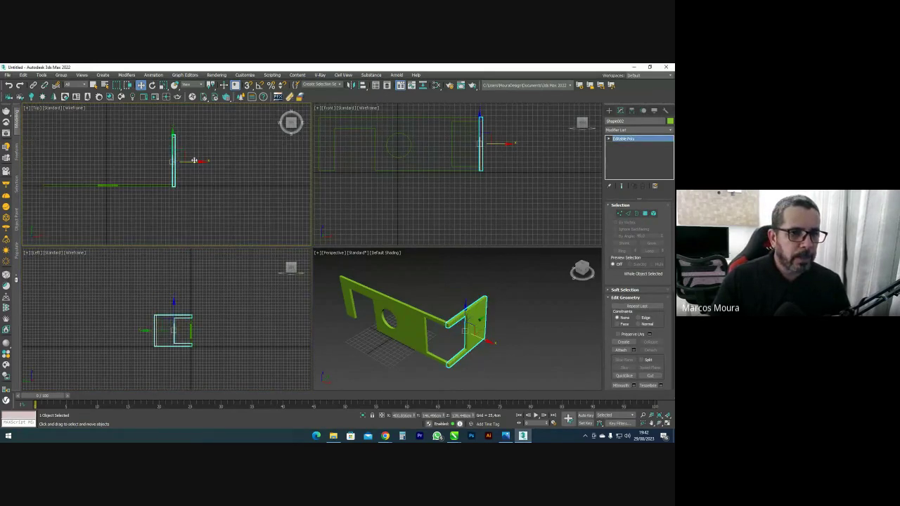
left_click_drag(176, 160, 250, 160, "shift")
left_click(337, 279)
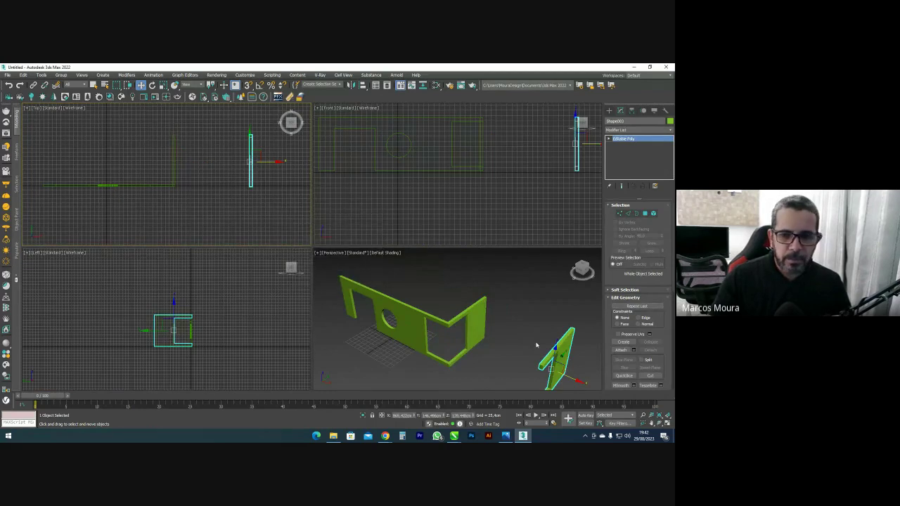
Move the eight rear end vertices of the original side panel forward along Y by about one wall thickness
left_click(481, 322)
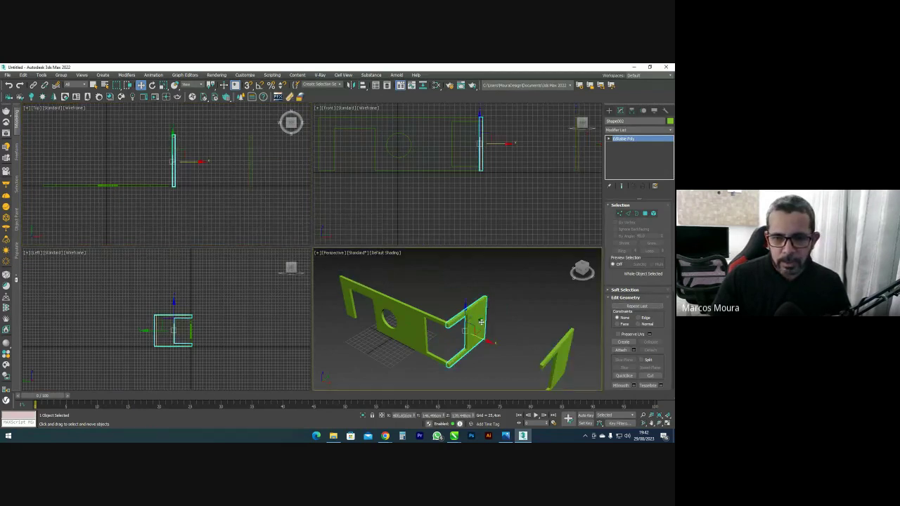
left_click(619, 213)
scroll(168, 324, "up", 8)
scroll(107, 294, "up", 3)
scroll(161, 127, "up", 7)
left_click_drag(188, 139, 243, 185)
left_click_drag(222, 147, 231, 174)
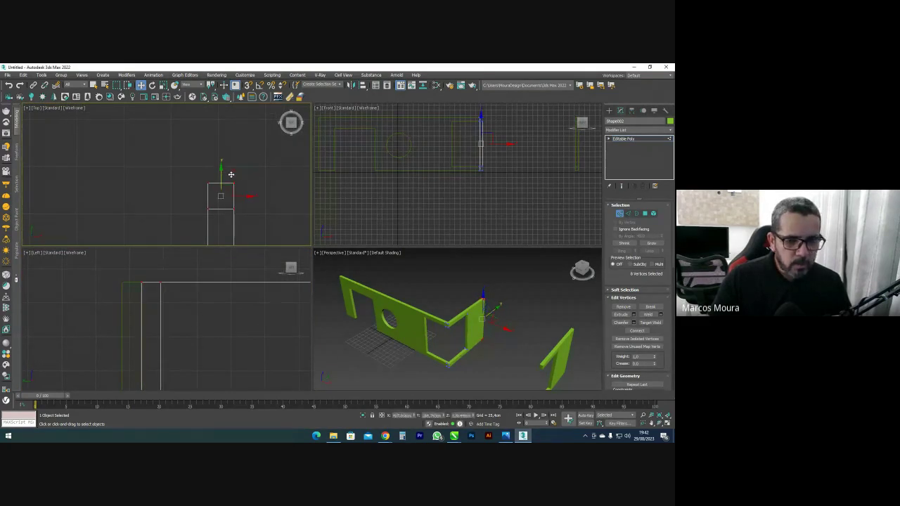
Leave vertex editing and delete the cloned side panel
left_click(620, 214)
left_click(535, 306)
left_click(558, 357)
key("Delete")
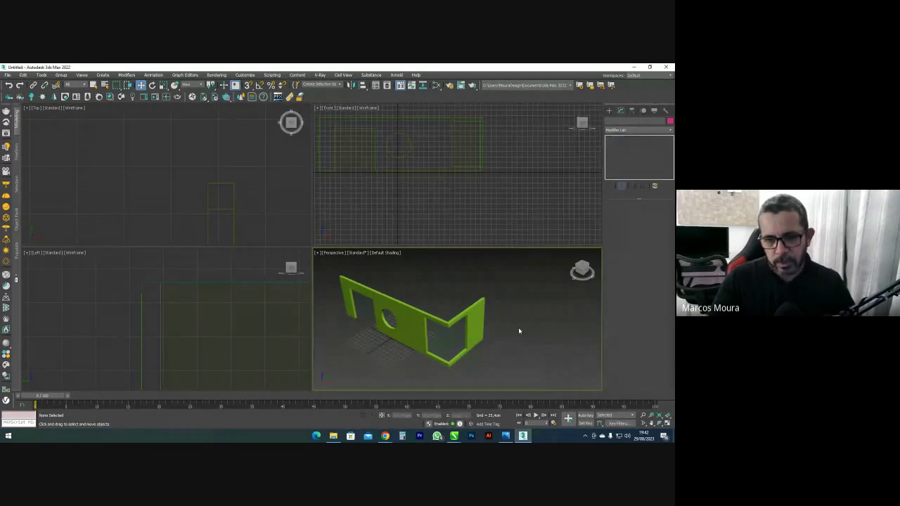
Select the inner-side polygon of the side panel's rear end segment and extrude it 14 cm toward the container interior
left_click(482, 329)
middle_click_drag(237, 199, 244, 176)
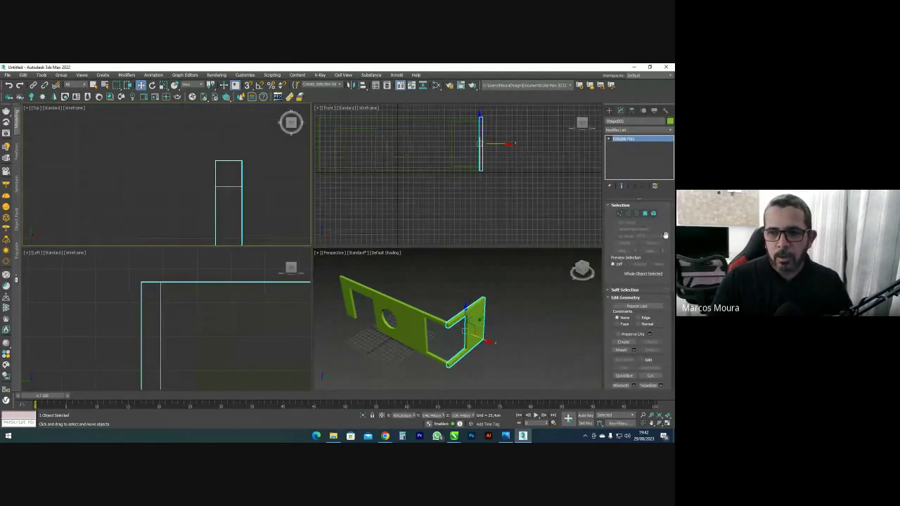
left_click(645, 214)
left_click_drag(222, 178, 258, 196)
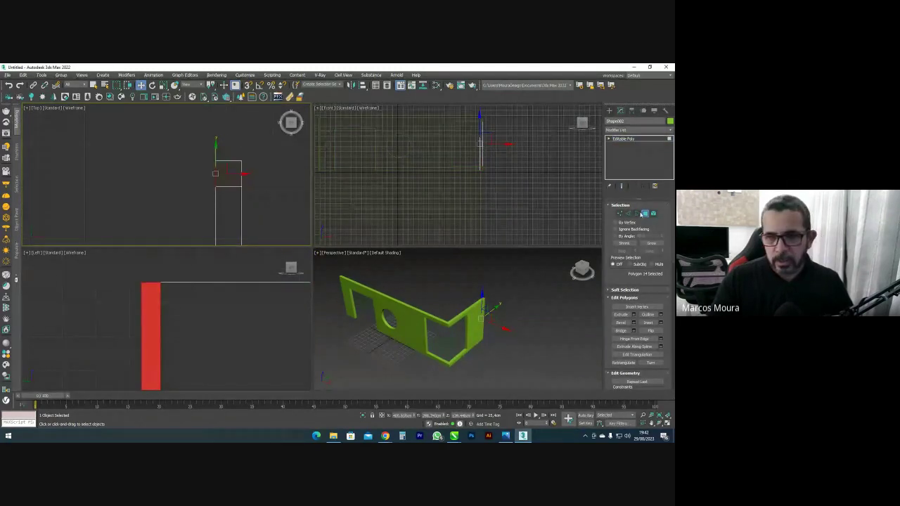
left_click(633, 315)
left_click(171, 199)
Move the extruded end face along X to the long facade's far end to form the back wall, and extrude it another 14 cm
scroll(231, 179, "down", 4)
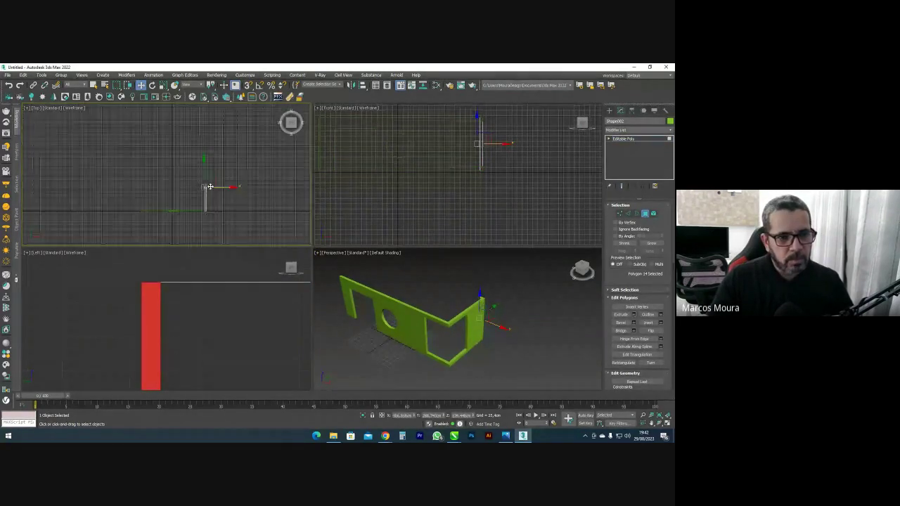
left_click_drag(241, 180, 179, 187)
middle_click_drag(331, 158, 403, 177)
scroll(394, 165, "up", 6)
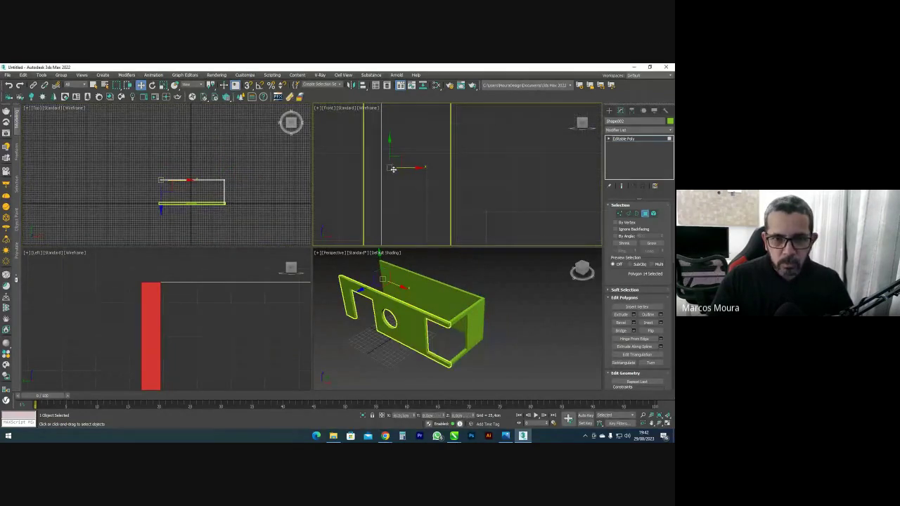
left_click(634, 315)
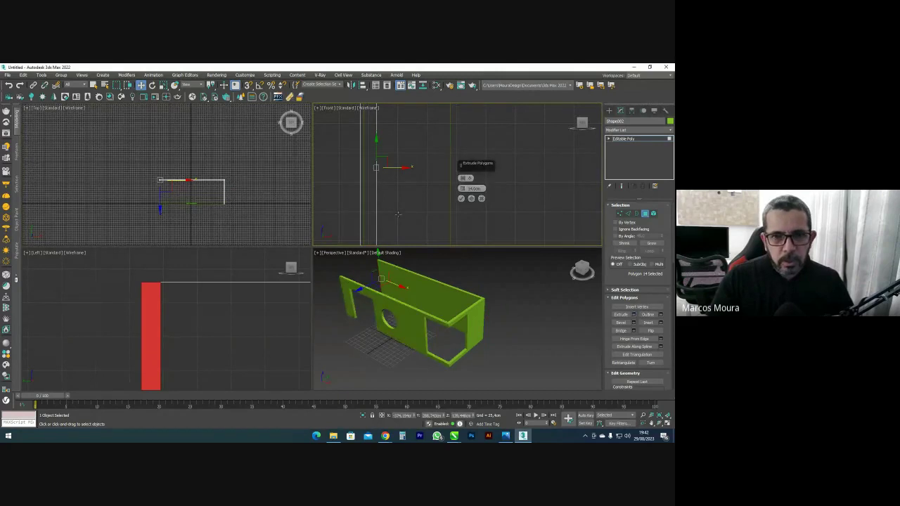
left_click(461, 199)
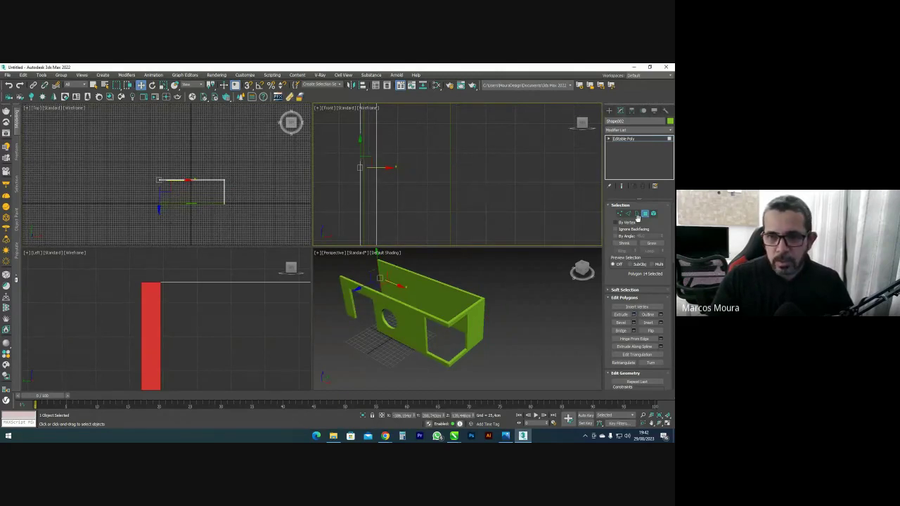
Move the back wall's end vertices along X to line up with the outer end of the long facade
left_click(621, 214)
scroll(156, 178, "up", 6)
left_click_drag(197, 183, 250, 196)
scroll(215, 194, "up", 5)
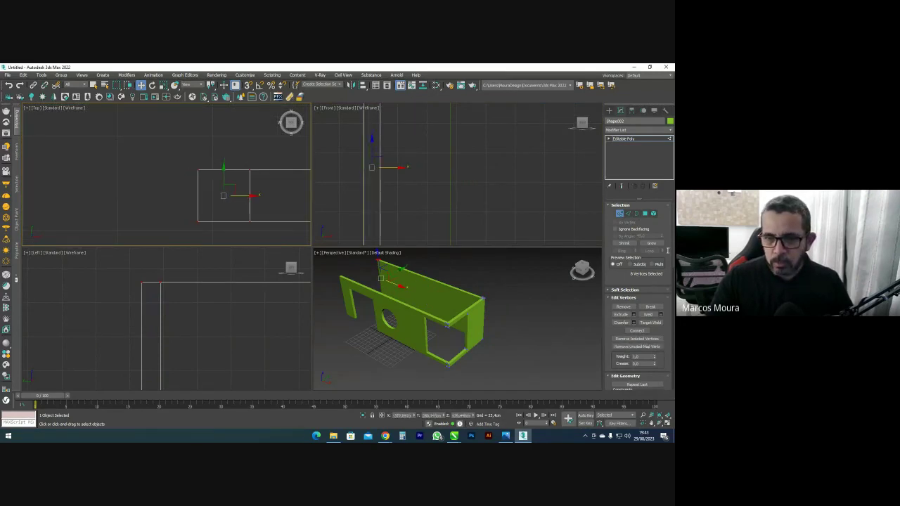
Select the back wall's inner polygon at its far end segment and extrude it 14 cm toward the front facade
left_click(646, 215)
scroll(401, 267, "up", 6)
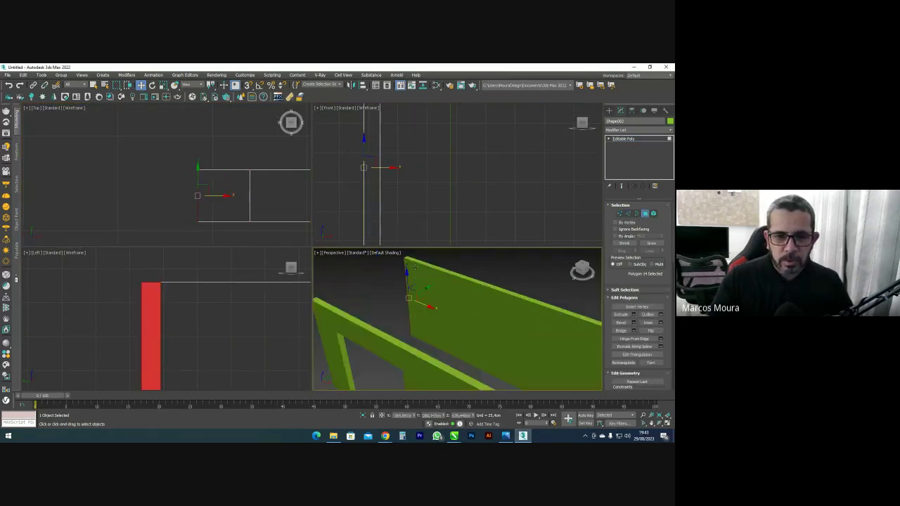
left_click(633, 315)
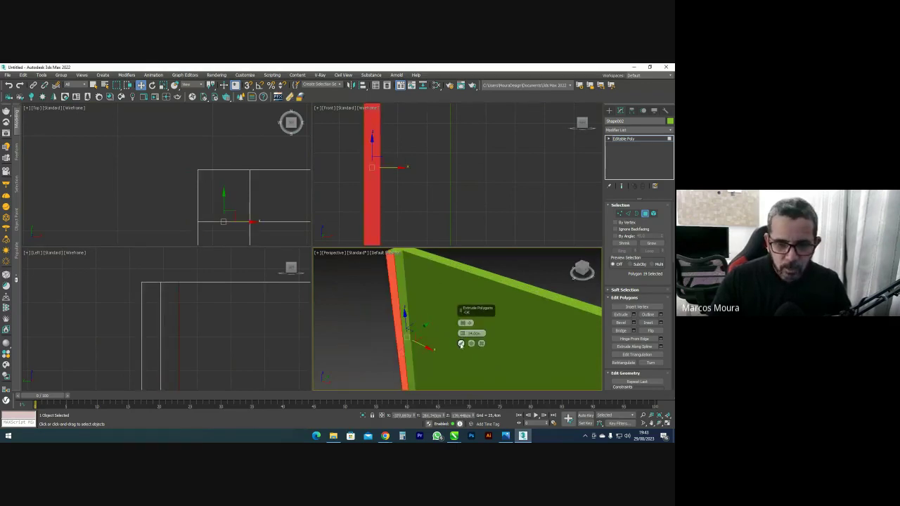
left_click(461, 343)
Move the extruded end face along Y to the front facade's outer face, forming the remaining side wall, and leave polygon editing
scroll(389, 168, "down", 9)
scroll(214, 149, "down", 6)
scroll(216, 149, "down", 9)
left_click_drag(215, 130, 216, 155)
scroll(215, 173, "up", 5)
scroll(223, 188, "up", 2)
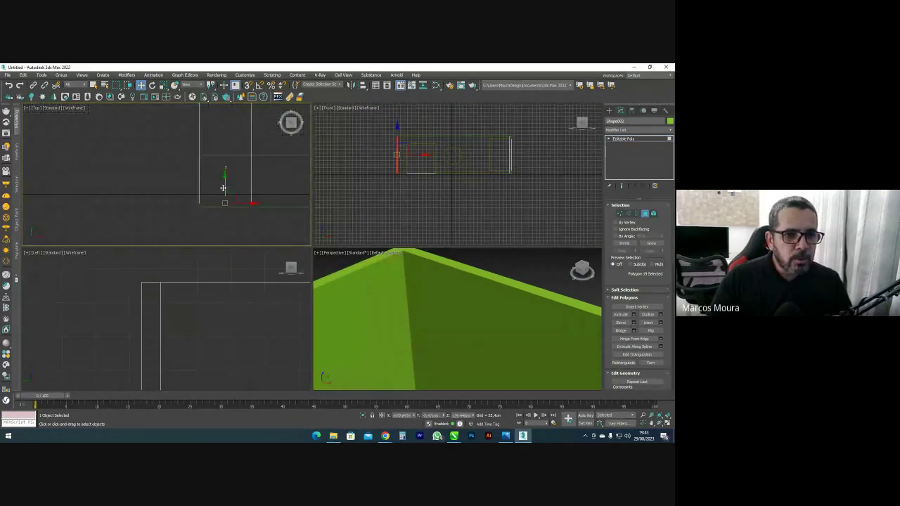
left_click_drag(225, 187, 226, 190)
scroll(404, 271, "down", 6)
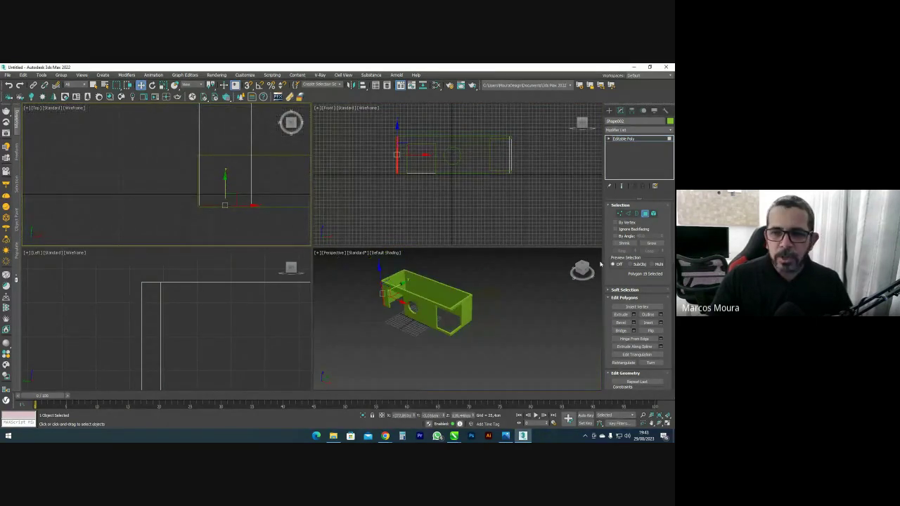
left_click(644, 216)
left_click_drag(511, 264, 380, 347)
middle_click_drag(387, 331, 406, 271, "alt")
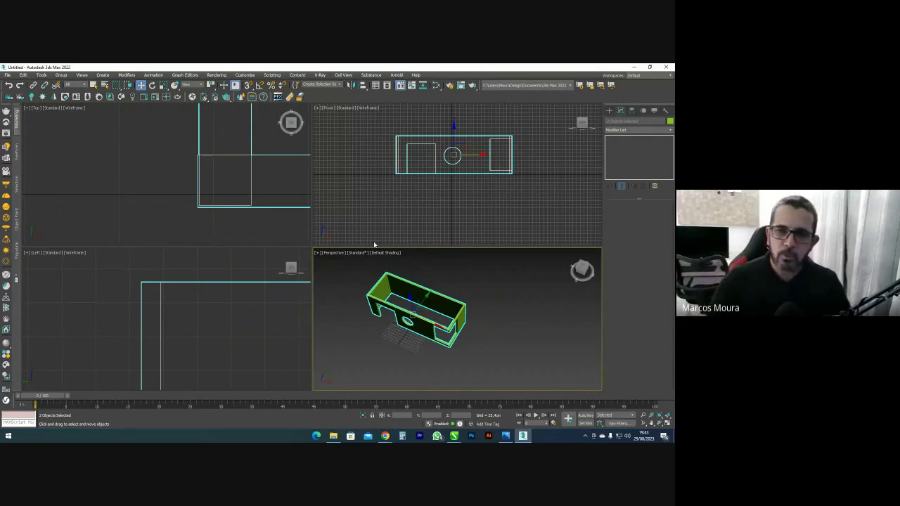
Create a box about 47 cm wide and 38 cm long at the container's front corner and set its height to 8 cm
left_click(609, 111)
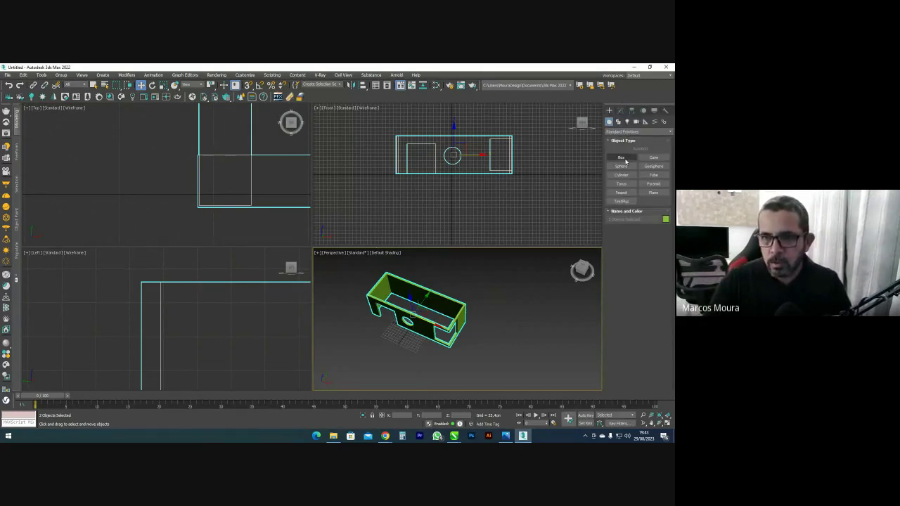
left_click(623, 158)
left_click_drag(186, 190, 247, 142)
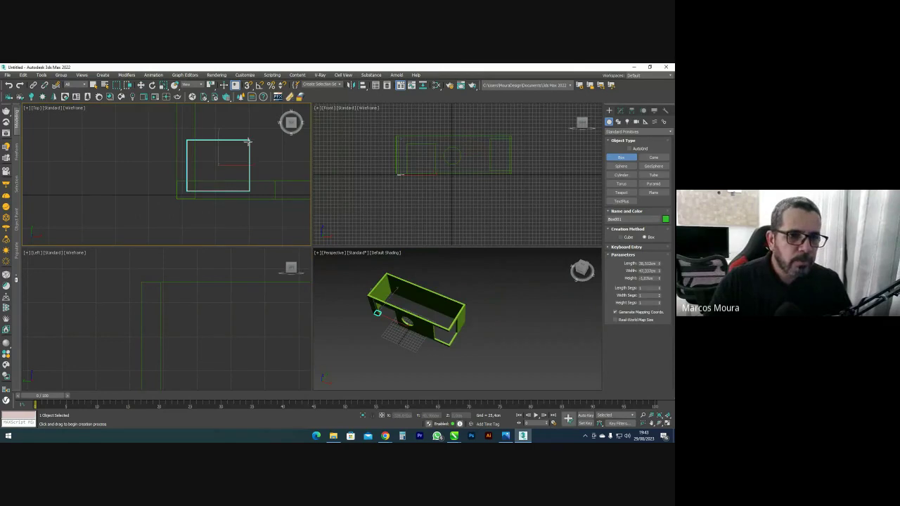
left_click(141, 85)
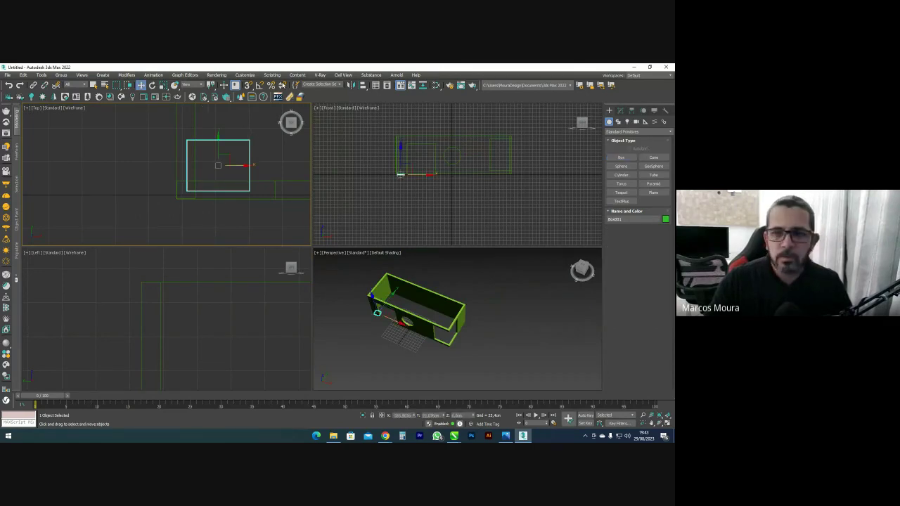
left_click(620, 110)
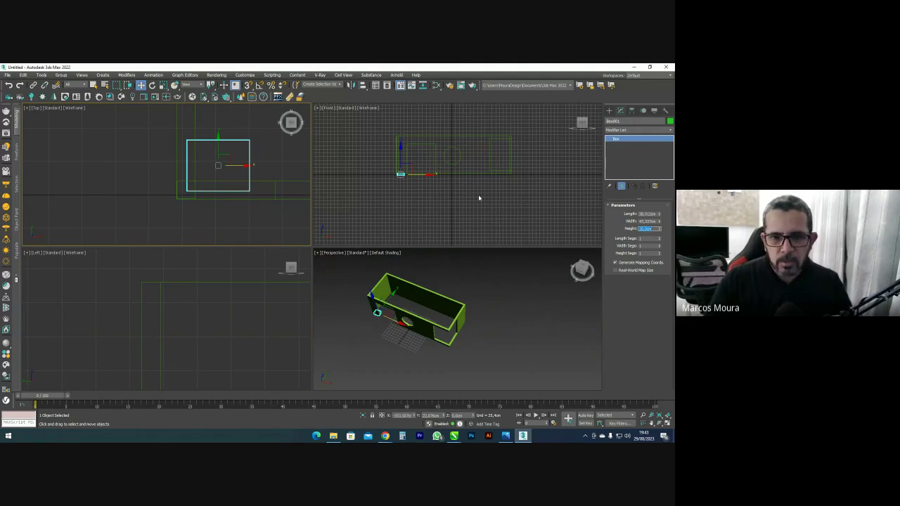
scroll(201, 175, "up", 4)
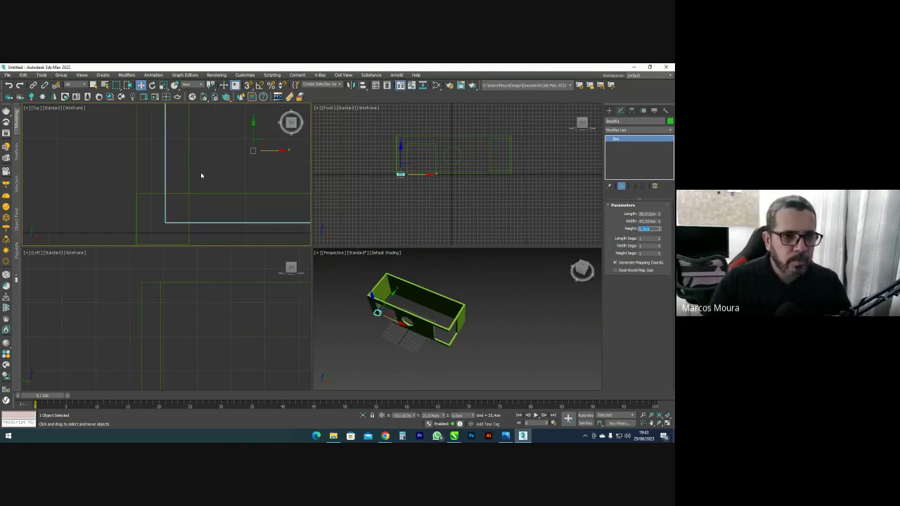
Convert the box to an Editable Poly and move its rear vertices along Y into the back wall
right_click(288, 148)
mouse_move(242, 221)
left_click(312, 227)
scroll(201, 179, "down", 4)
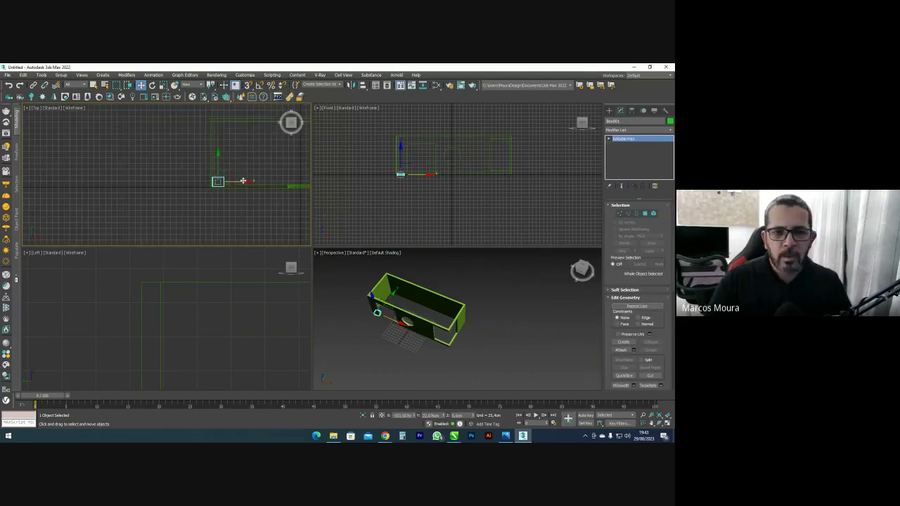
left_click(623, 214)
scroll(191, 176, "up", 3)
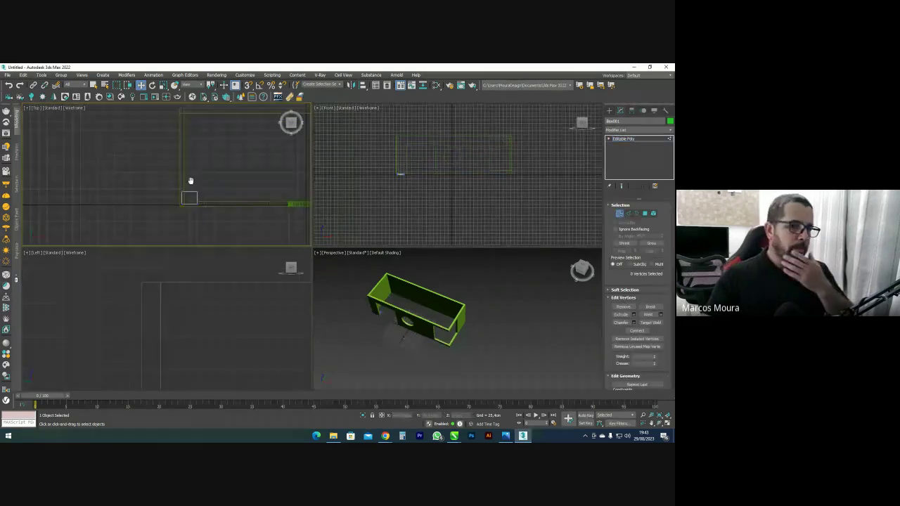
left_click_drag(200, 203, 199, 204)
scroll(187, 202, "down", 2)
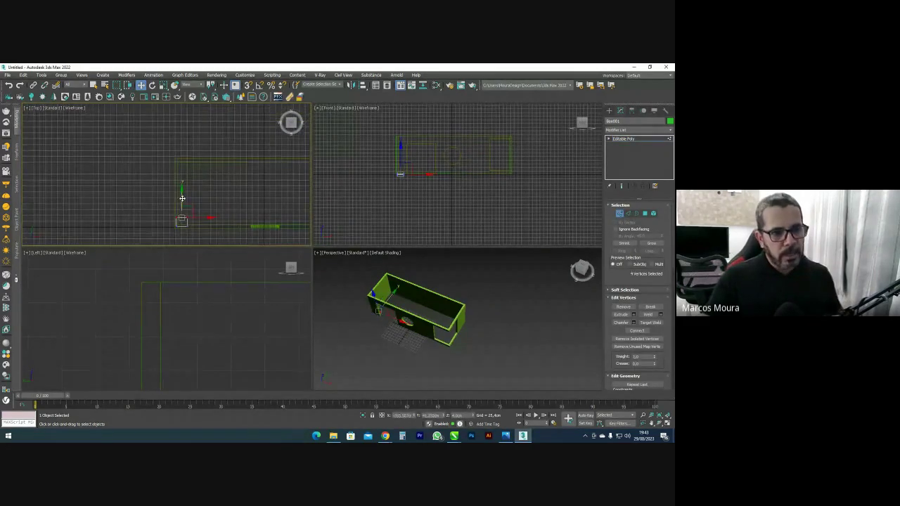
left_click_drag(188, 146, 183, 240)
scroll(182, 163, "up", 4)
scroll(181, 139, "down", 4)
Move the box's free end vertices along X into the opposite side wall to complete the floor slab, and leave vertex editing
scroll(165, 178, "down", 5)
middle_click_drag(167, 179, 121, 178)
left_click_drag(143, 179, 239, 168)
scroll(210, 189, "up", 5)
left_click(620, 213)
Align the floor slab's underside with the facade's bottom edge and check its vertices against the surrounding walls
scroll(515, 174, "up", 5)
middle_click_drag(362, 180, 428, 180)
scroll(393, 181, "up", 5)
left_click_drag(396, 186, 399, 172)
scroll(397, 183, "up", 4)
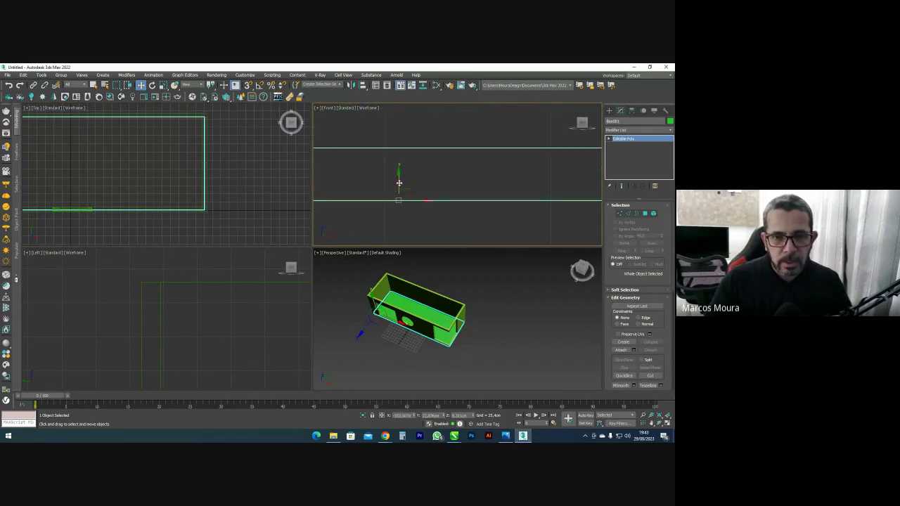
left_click(620, 213)
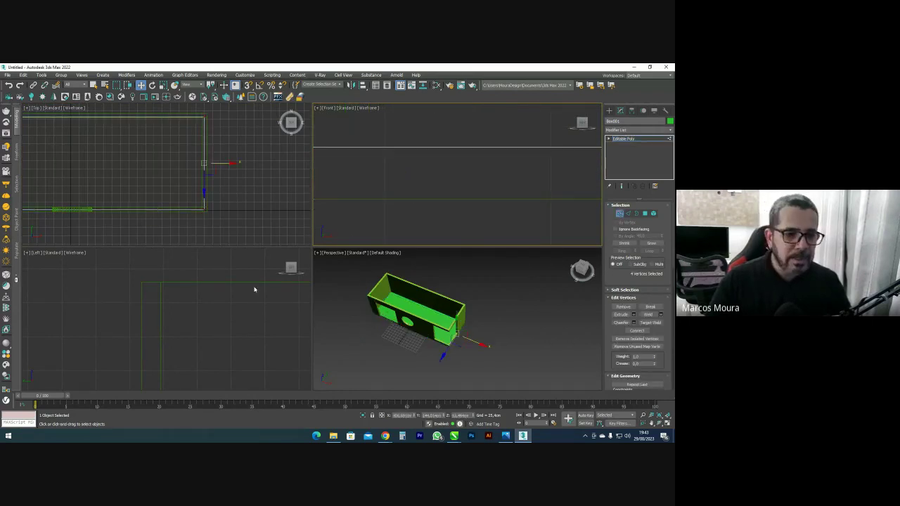
scroll(203, 310, "up", 5)
middle_click_drag(204, 293, 251, 304)
left_click_drag(260, 303, 96, 323)
scroll(179, 322, "up", 3)
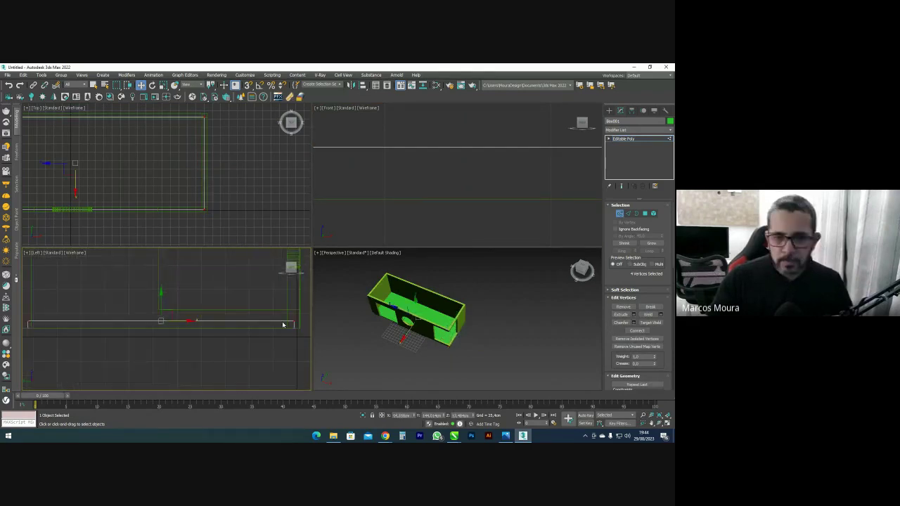
left_click(619, 213)
Clone the floor slab upward as a single copy and position it just below the container's top edge as the roof
scroll(454, 180, "down", 15)
middle_click_drag(466, 169, 442, 196)
scroll(434, 201, "up", 3)
left_click_drag(434, 201, 435, 150, "shift")
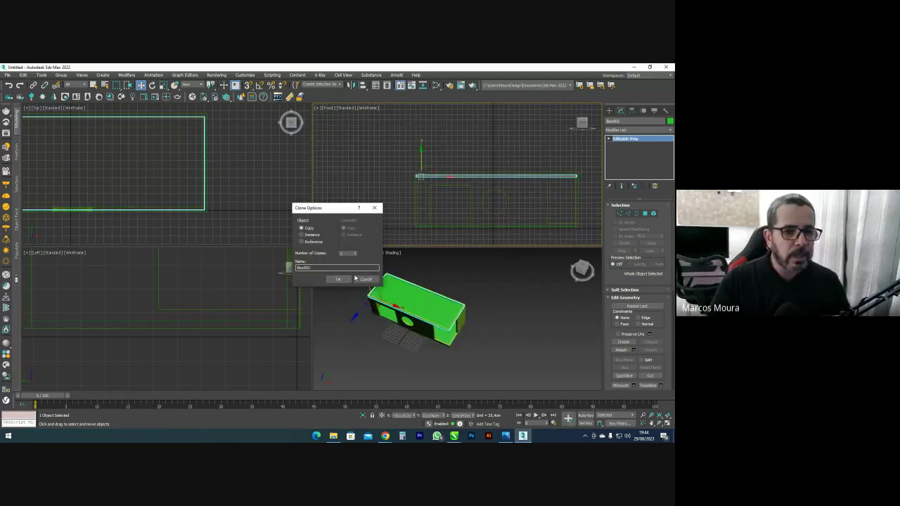
left_click(340, 279)
scroll(436, 202, "up", 4)
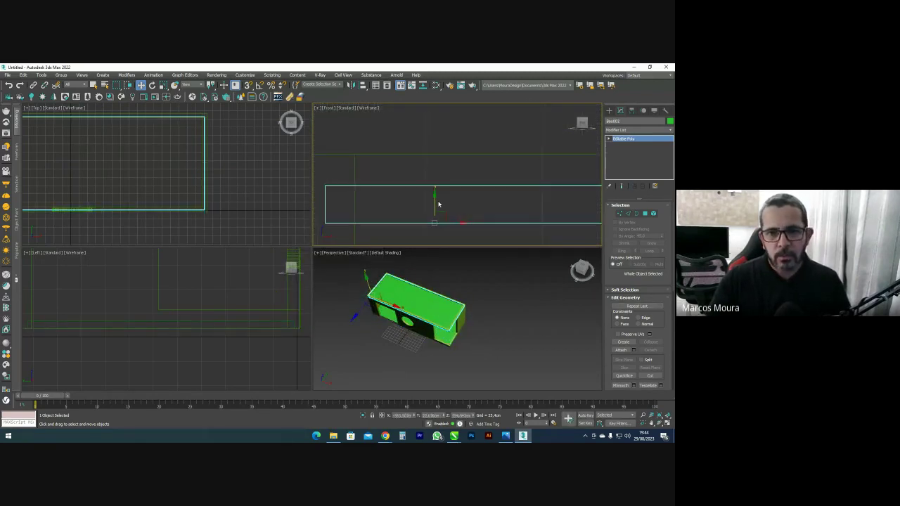
scroll(436, 204, "down", 5)
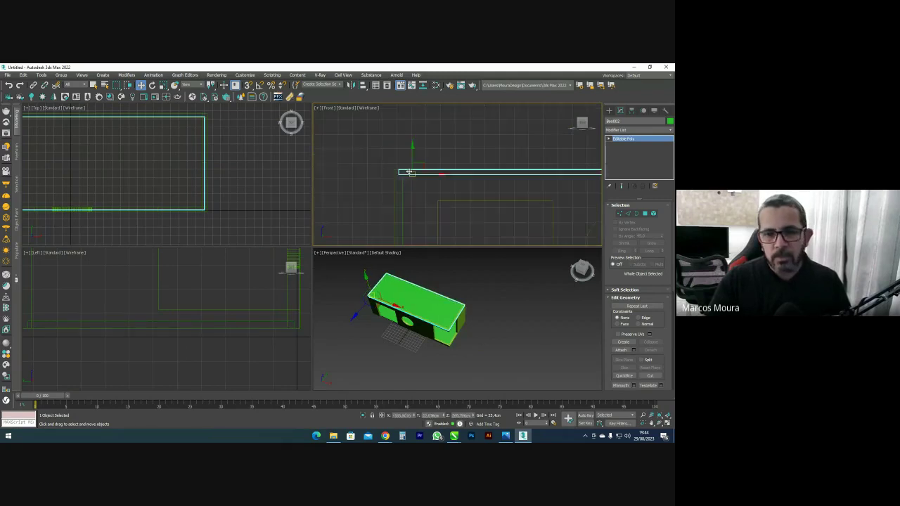
scroll(544, 175, "up", 4)
scroll(463, 174, "up", 2)
Examine the closed container from several angles, including the underside, the roof and the corner opening
left_click_drag(486, 282, 380, 341)
middle_click_drag(401, 314, 393, 270, "alt")
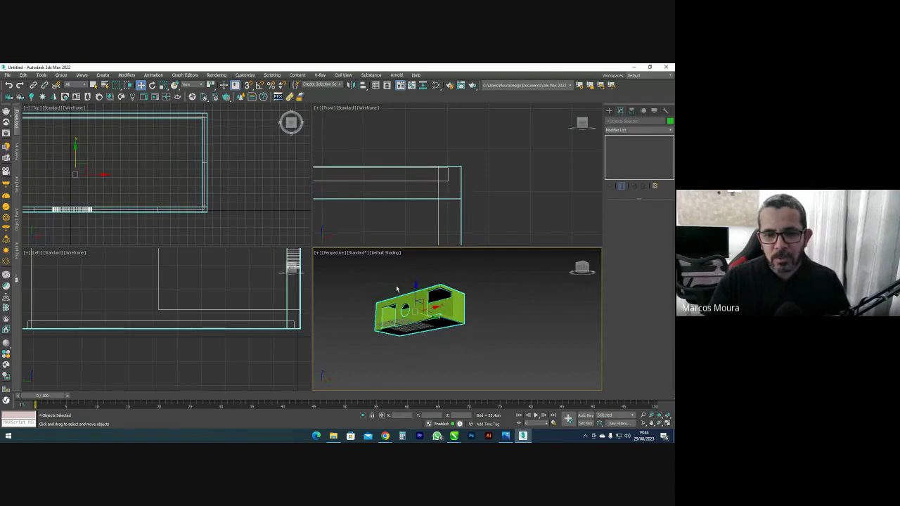
scroll(414, 303, "up", 2)
middle_click_drag(415, 303, 485, 287, "alt")
left_click(486, 286)
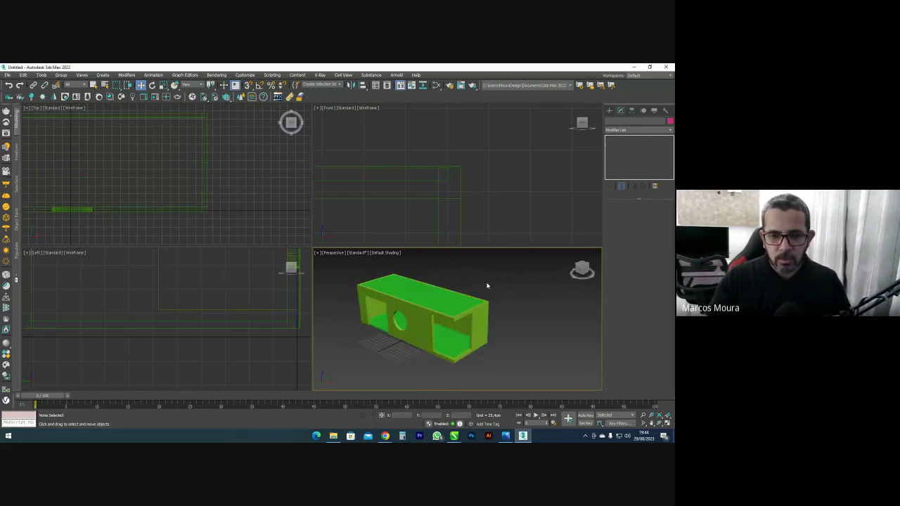
left_click_drag(506, 272, 381, 373)
scroll(428, 339, "up", 3)
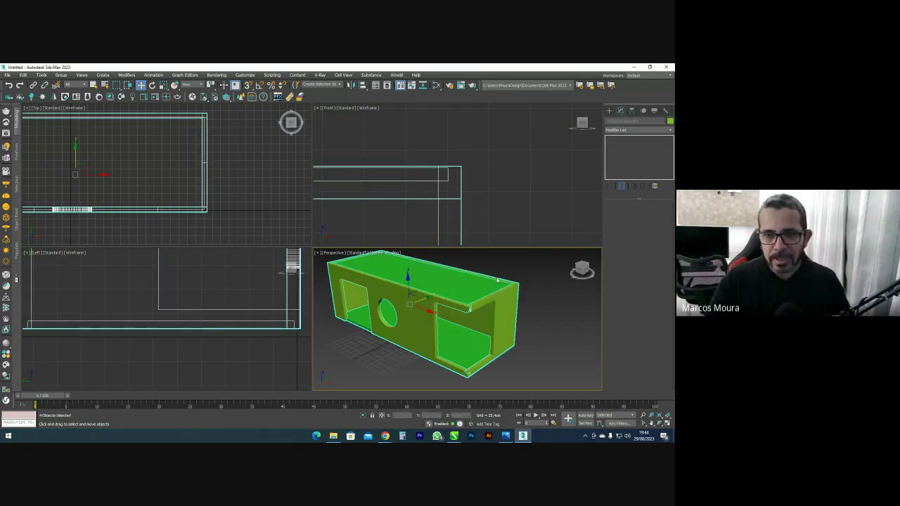
left_click(518, 279)
middle_click_drag(516, 283, 482, 290, "alt")
left_click(479, 294)
left_click(523, 275)
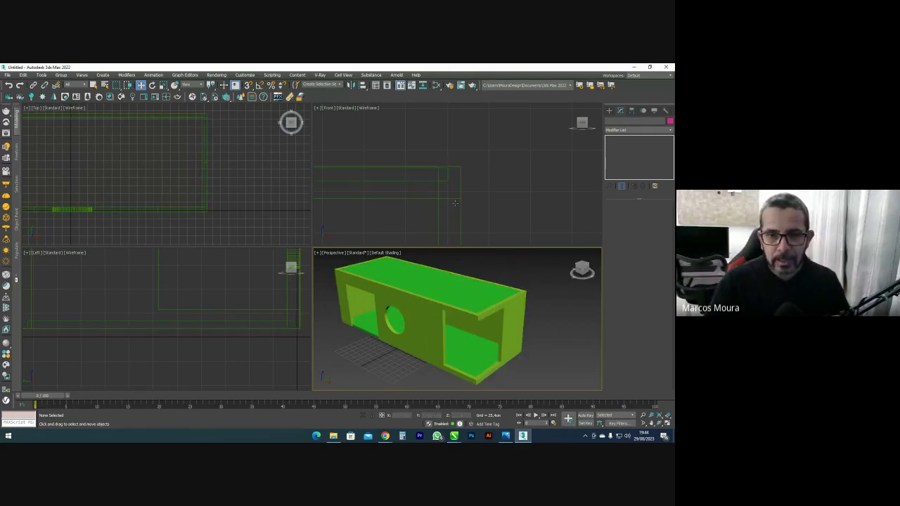
scroll(478, 177, "down", 3)
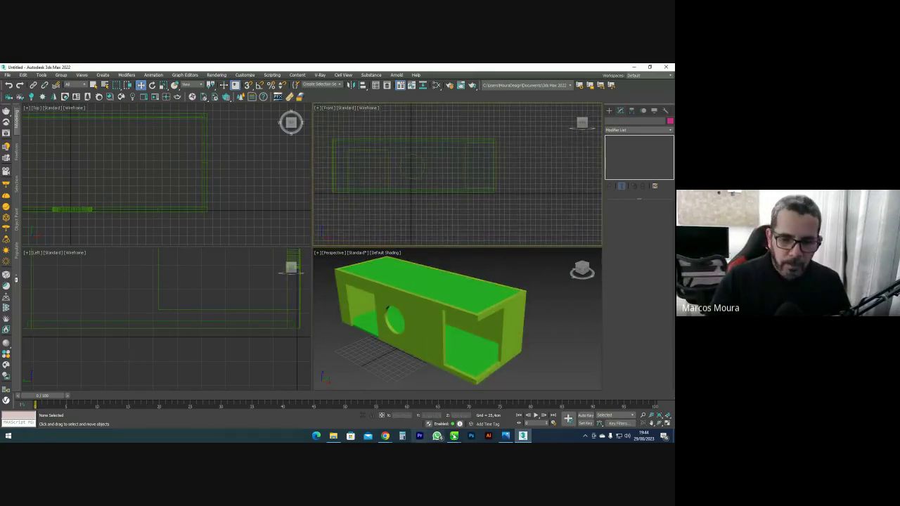
View the reference render 01.png from the Container_render folder, and return to the 3ds Max scene
left_click(504, 436)
left_click(666, 68)
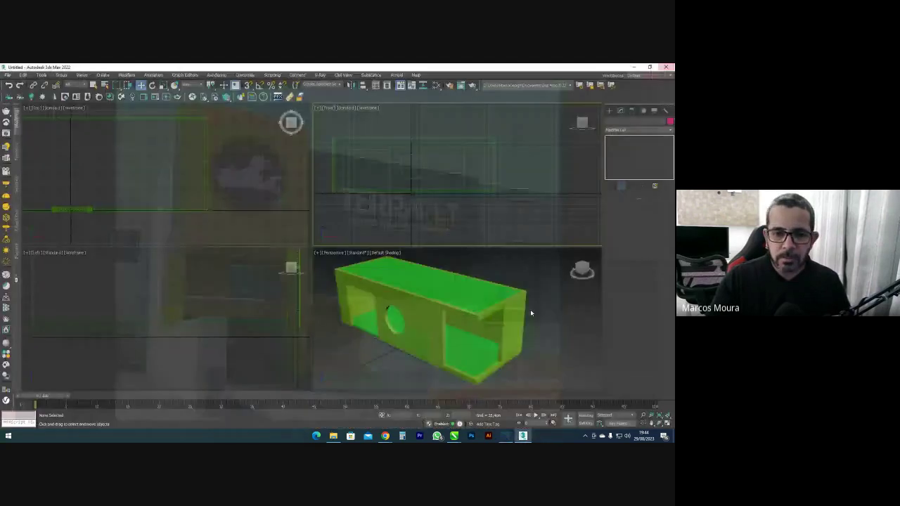
left_click(334, 436)
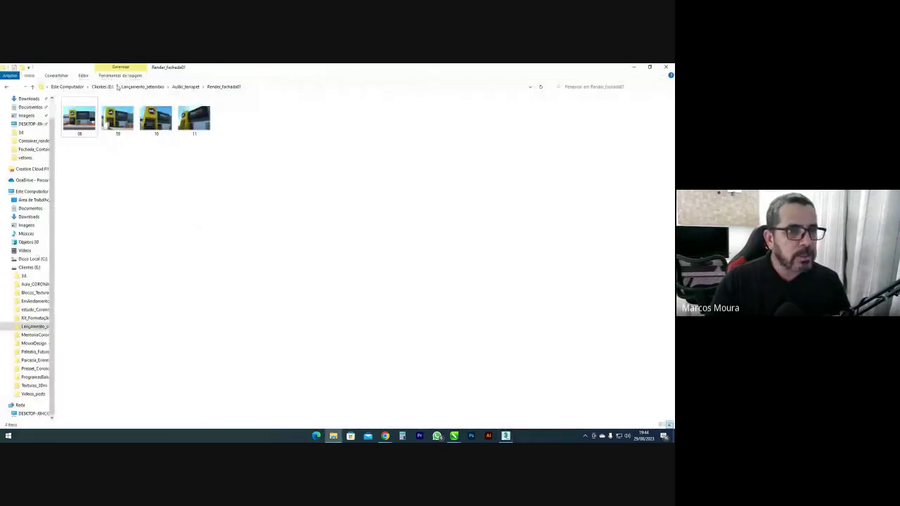
left_click(185, 87)
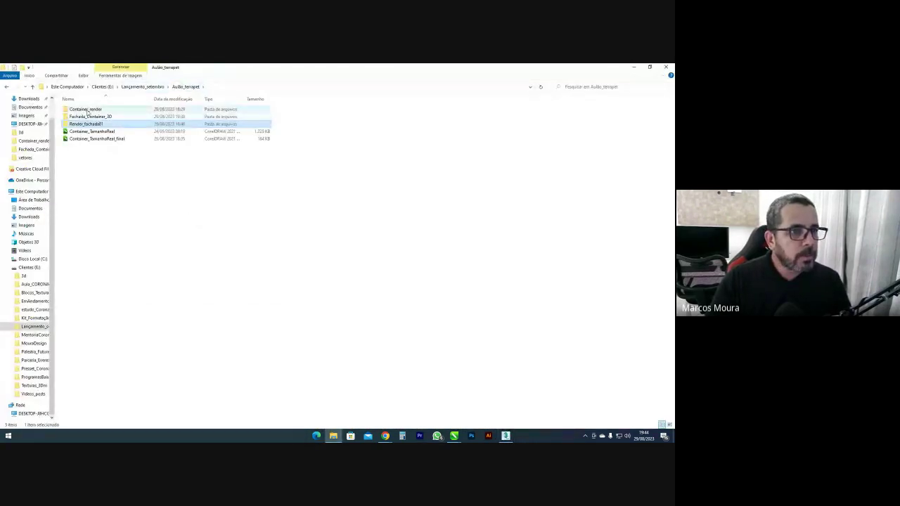
double_click(86, 123)
double_click(80, 117)
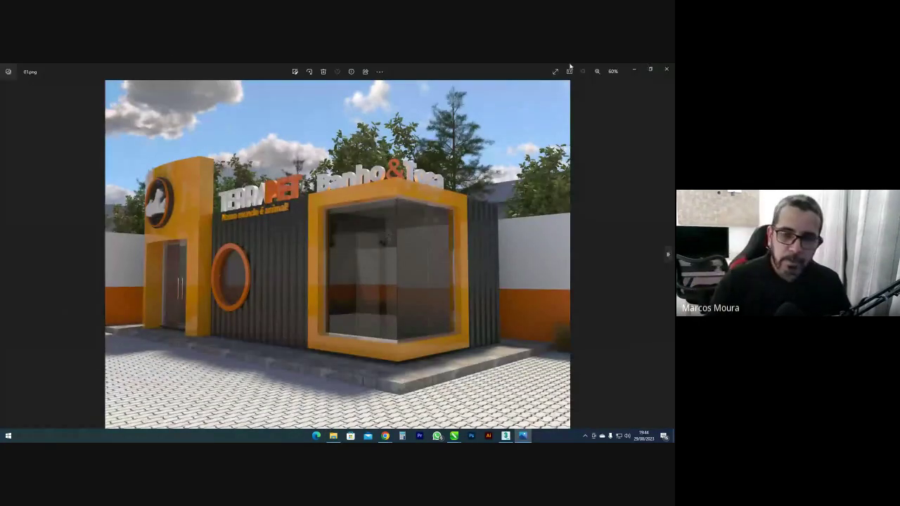
left_click(634, 71)
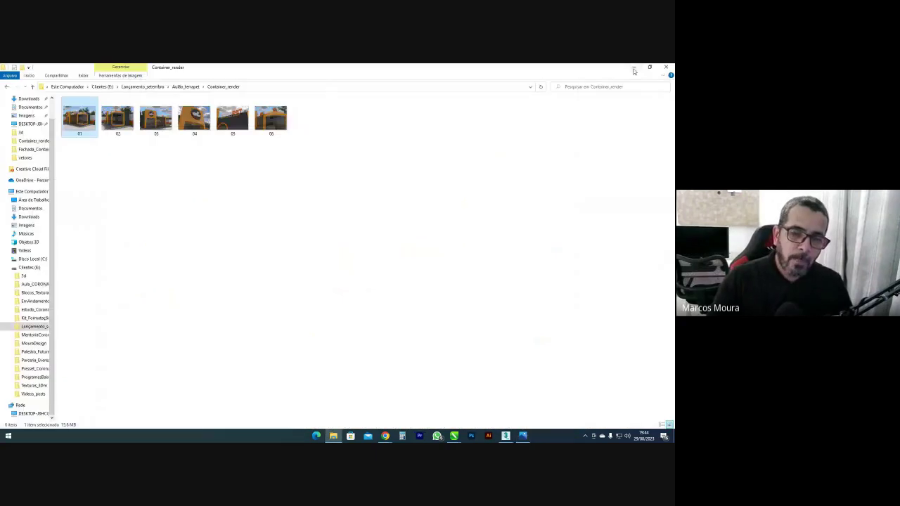
left_click(635, 68)
right_click(470, 285)
Save the scene as Modelagem_container in the Fachada_Container_3D folder on the Clientes (E:) drive
key("ctrl+s")
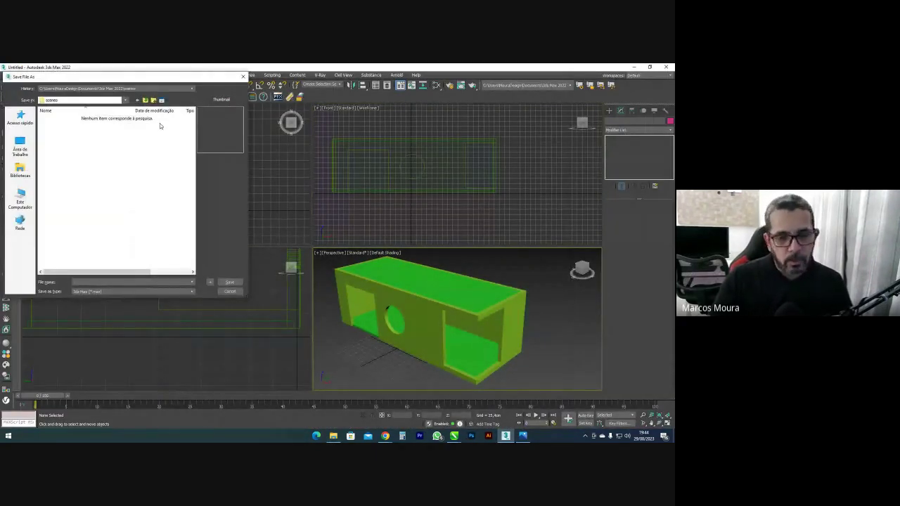
left_click(94, 101)
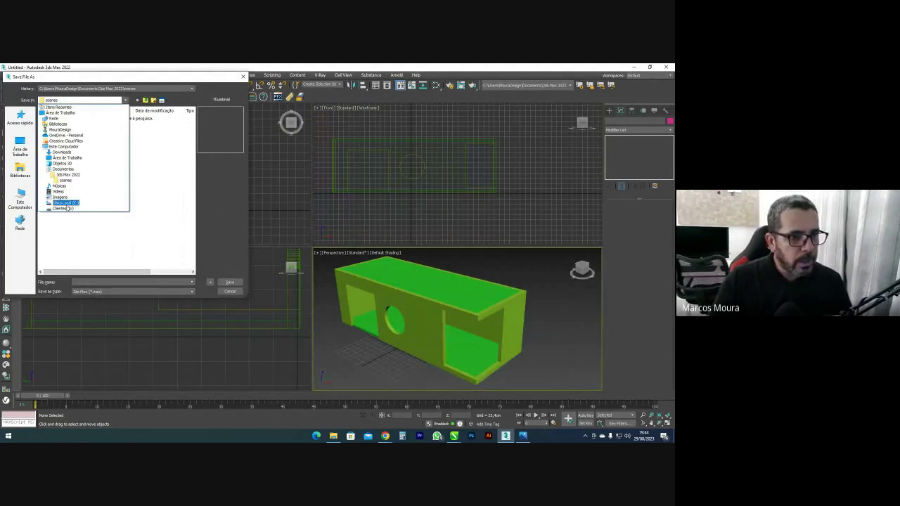
left_click(65, 208)
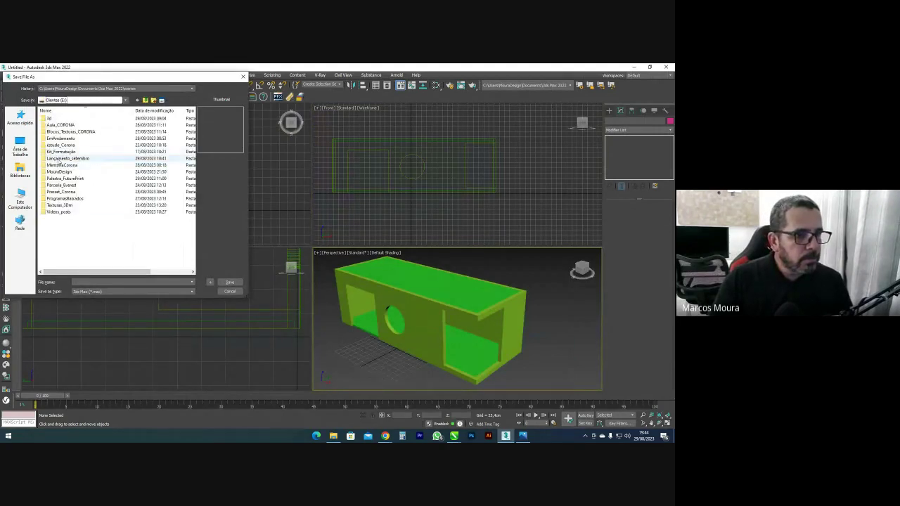
double_click(62, 159)
double_click(57, 132)
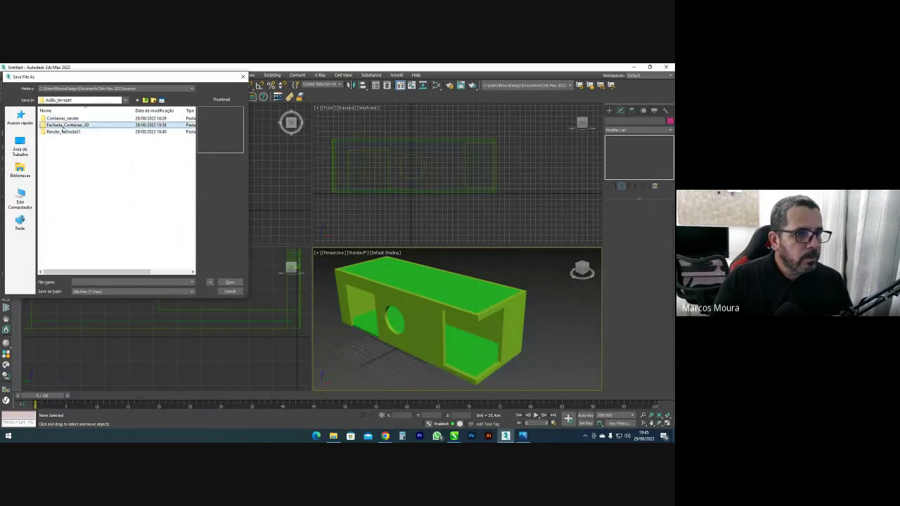
double_click(67, 124)
type("Modelagem_co")
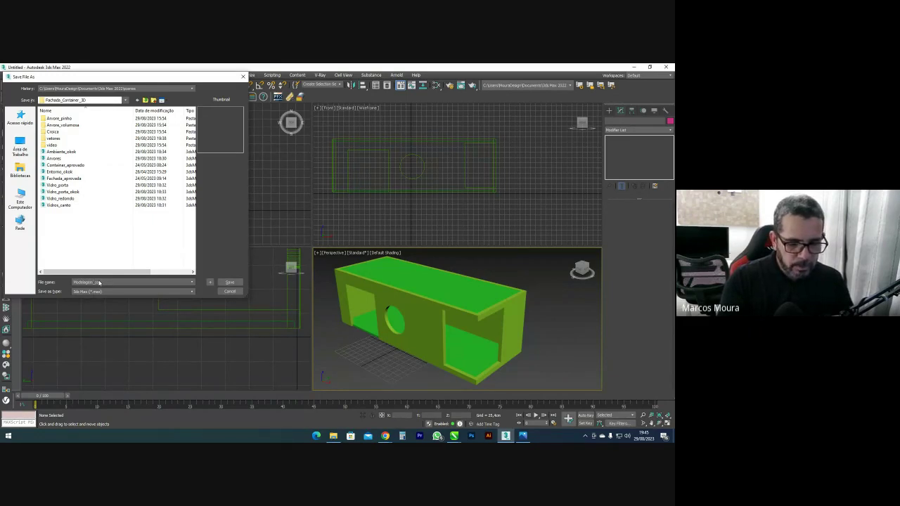
key("Return")
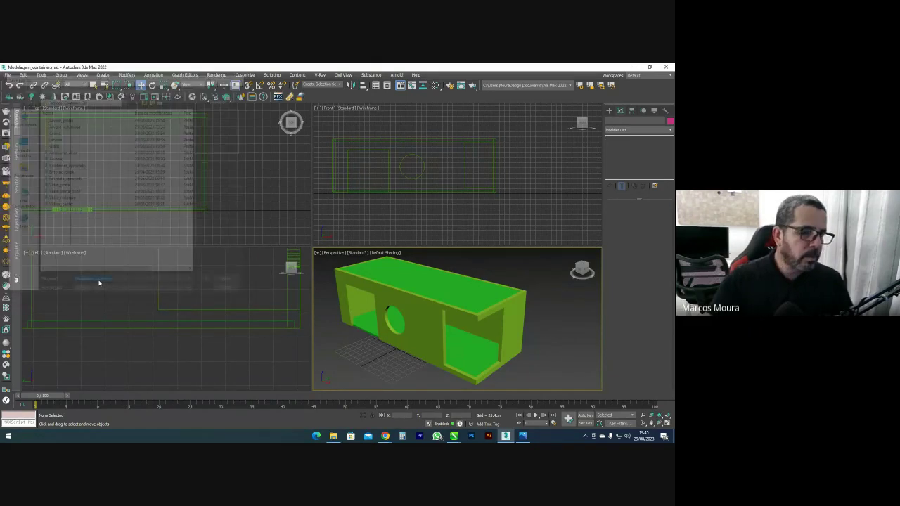
Switch to CorelDRAW and bring the facade views of Container_TamanhoReal.cdr into view
left_click(385, 435)
mouse_move(456, 436)
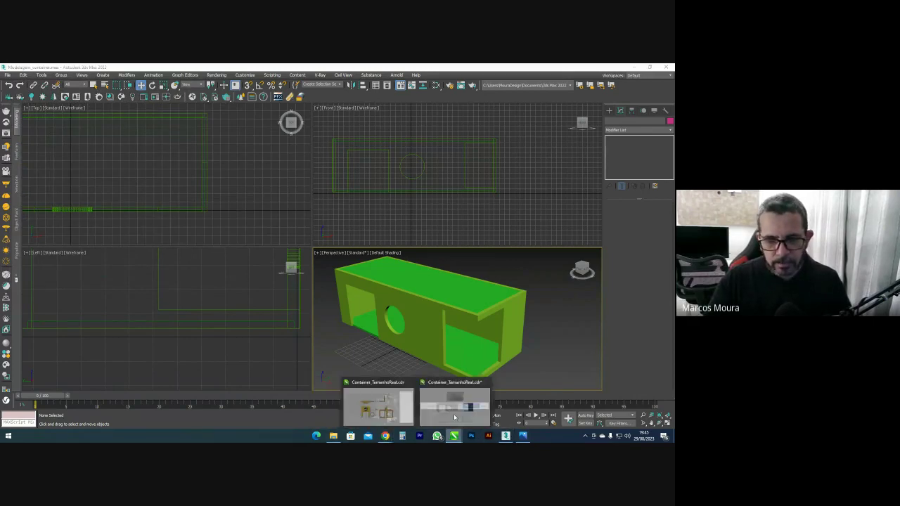
left_click(431, 405)
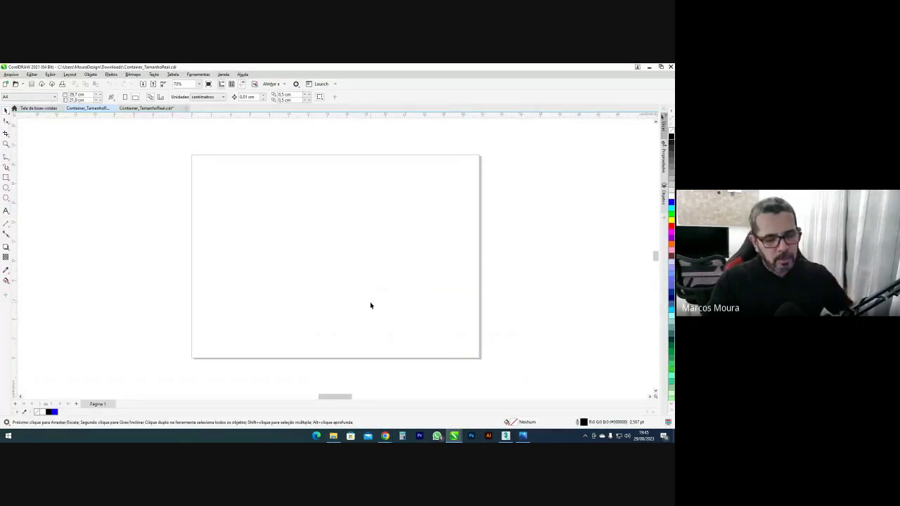
scroll(371, 303, "down", 5)
middle_click_drag(461, 241, 471, 210)
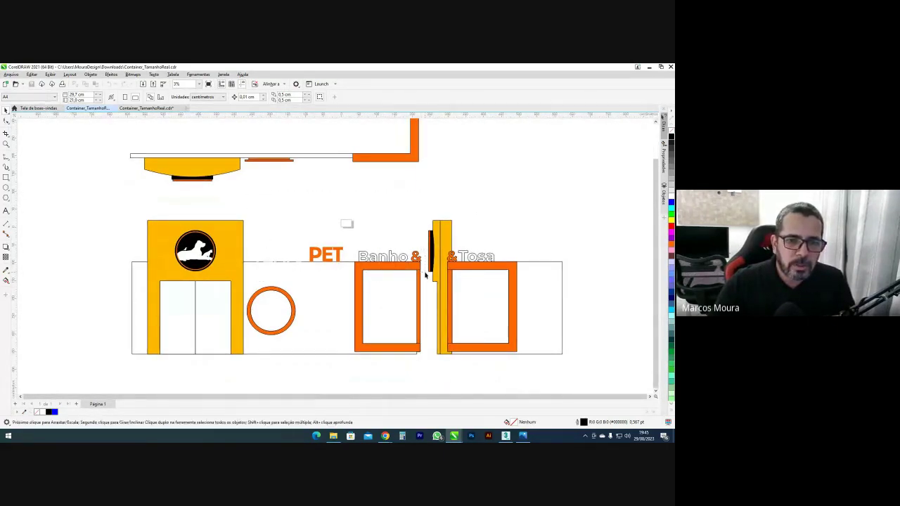
Ungroup the facade drawing and give the TERRAPET lettering a black outline
left_click(297, 251)
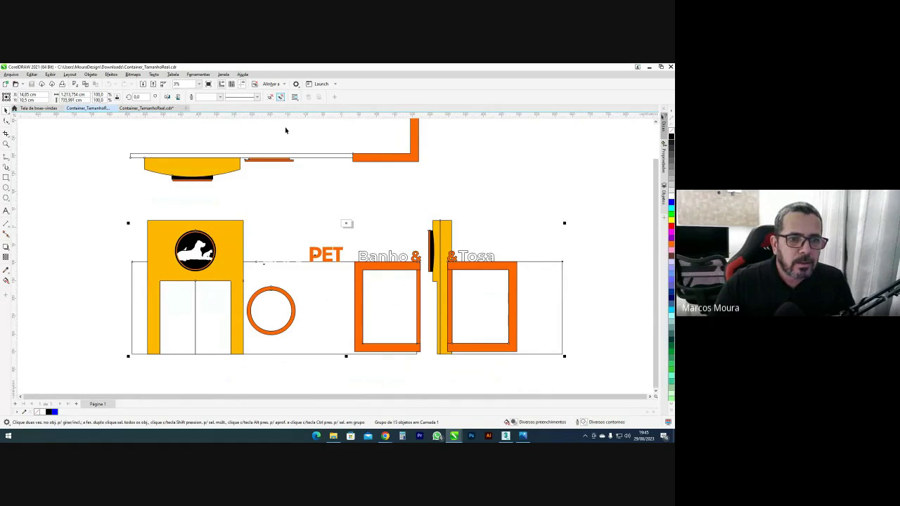
key("ctrl+u")
left_click(239, 196)
left_click_drag(238, 196, 349, 267)
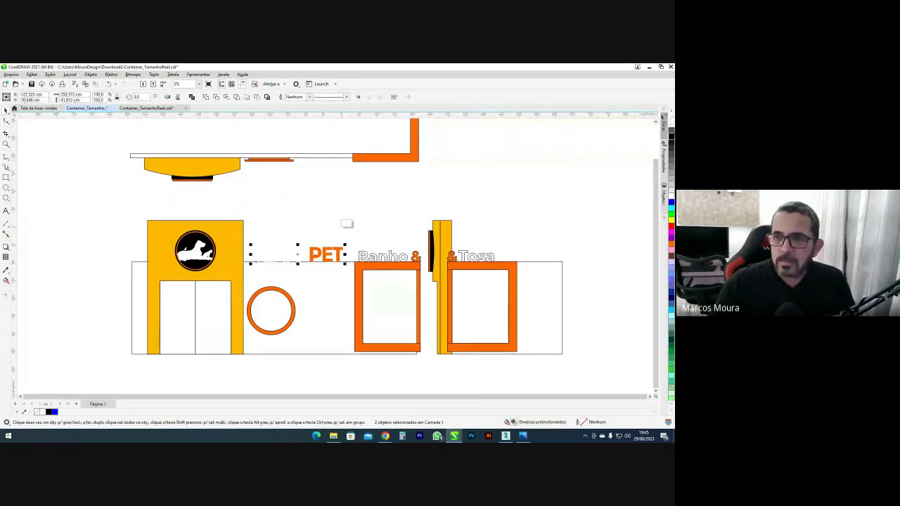
right_click(671, 139)
middle_click_drag(359, 212, 316, 204)
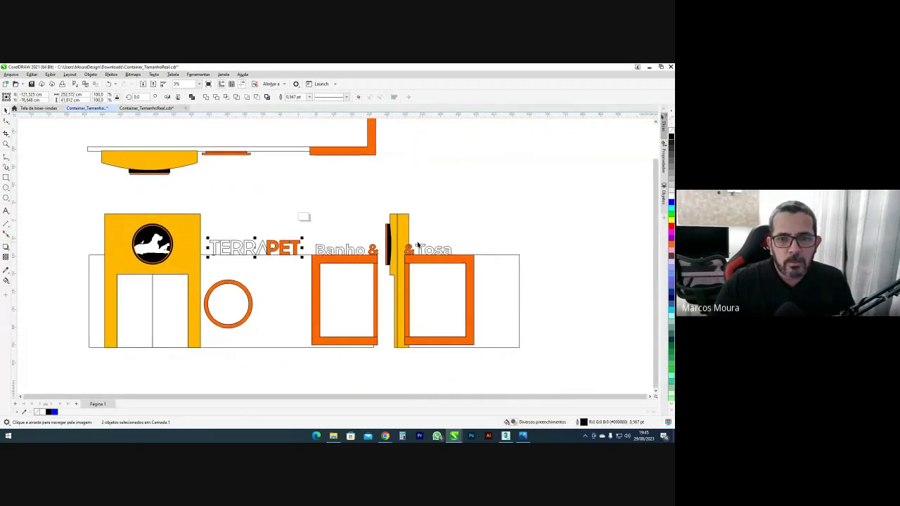
Move the plan view upward and shift the side elevation slightly to the right, away from the front elevation
scroll(408, 244, "up", 1)
scroll(408, 244, "down", 1)
left_click_drag(141, 134, 443, 222)
left_click_drag(379, 200, 380, 177, "ctrl")
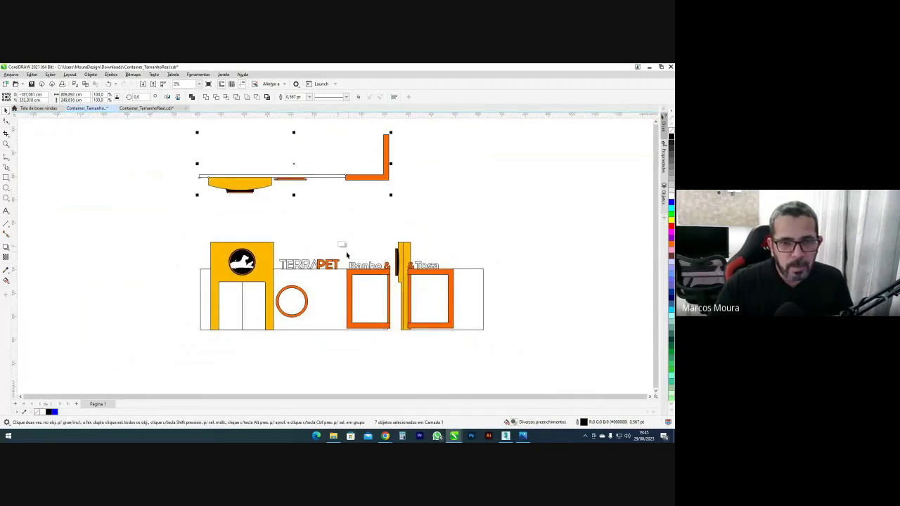
middle_click_drag(346, 253, 373, 216)
left_click_drag(196, 182, 389, 287)
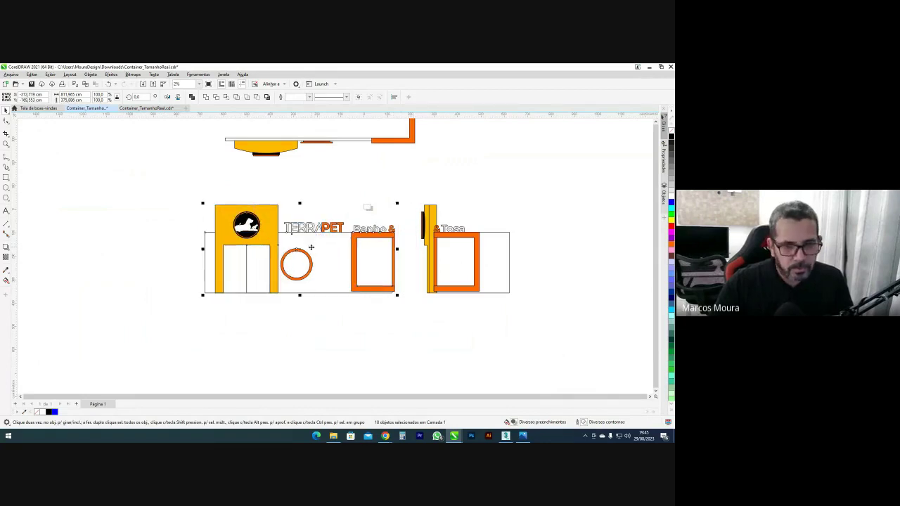
left_click_drag(407, 188, 532, 311)
left_click_drag(476, 240, 482, 241, "ctrl")
Examine the yellow entrance portal's dimensions and its relation to the rest of the front elevation
scroll(427, 226, "up", 4)
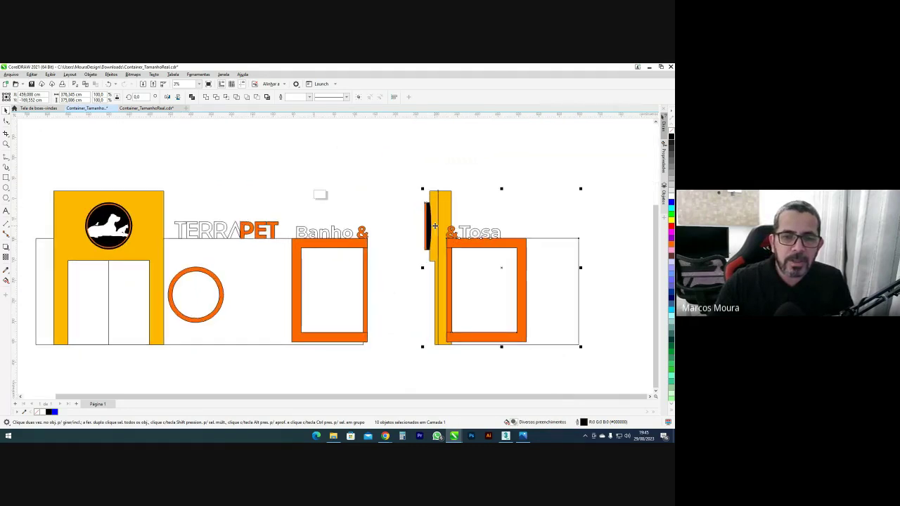
middle_click_drag(407, 229, 511, 215)
scroll(499, 227, "down", 2)
middle_click_drag(291, 187, 295, 228)
scroll(294, 228, "down", 1)
scroll(303, 197, "up", 1)
middle_click_drag(304, 266, 309, 233)
scroll(311, 233, "up", 1)
left_click(316, 222)
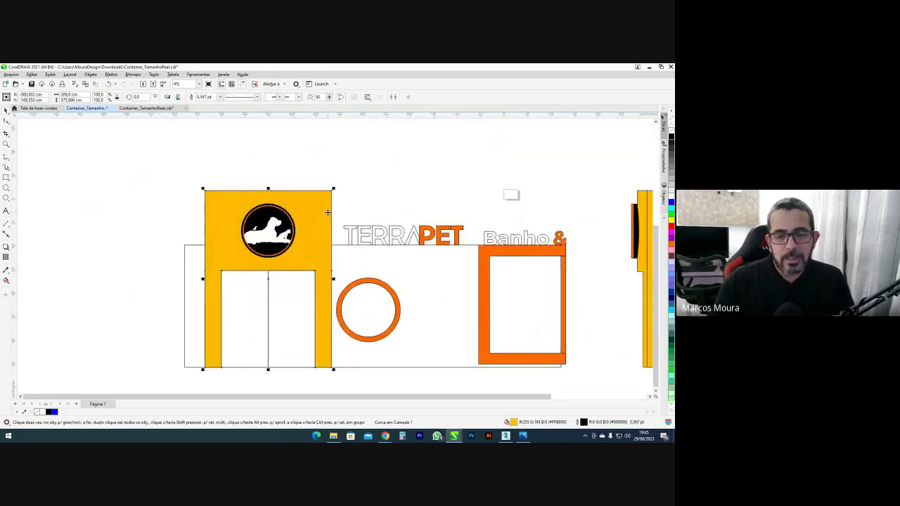
scroll(359, 223, "down", 1)
scroll(344, 218, "down", 1)
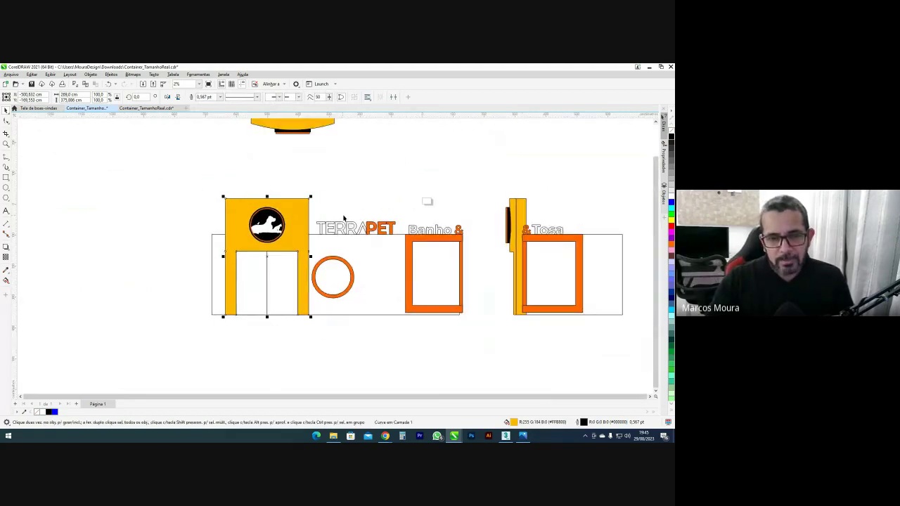
scroll(359, 211, "down", 1)
scroll(341, 200, "up", 2)
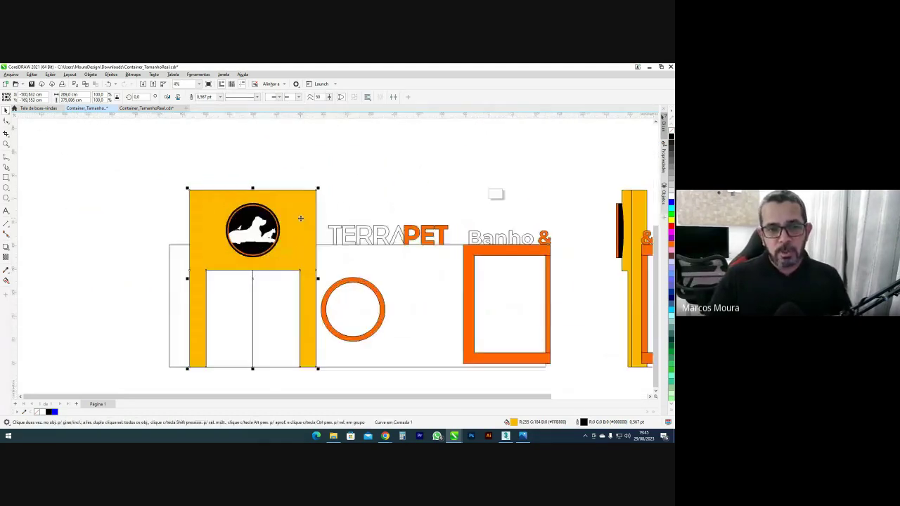
left_click(370, 181)
left_click(327, 190)
middle_click_drag(204, 225, 217, 182)
Draw a 119 x 119 cm square below the entrance portal
left_click(5, 177)
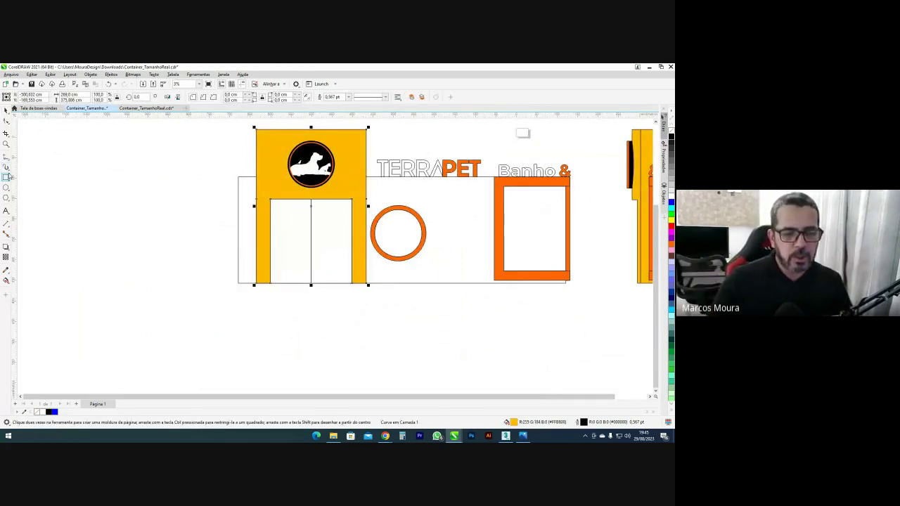
middle_click_drag(108, 217, 111, 201)
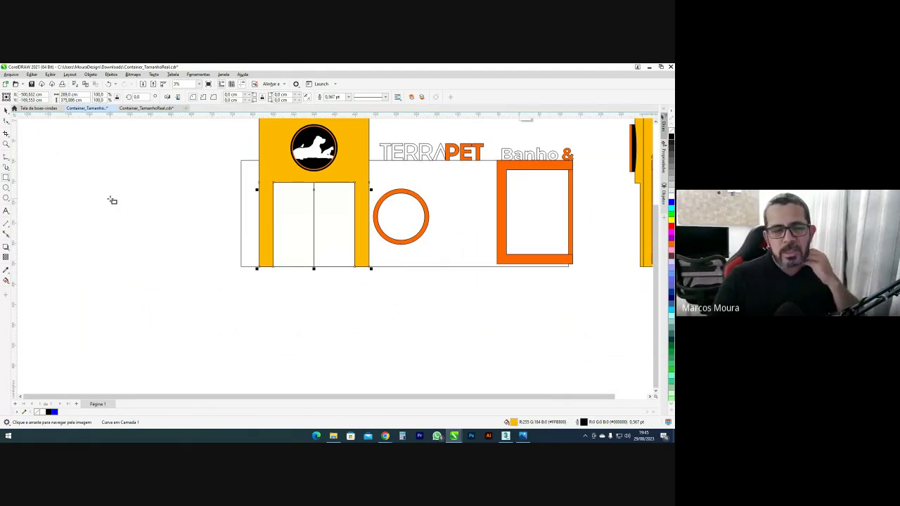
middle_click_drag(241, 160, 231, 185)
left_click_drag(266, 313, 297, 343)
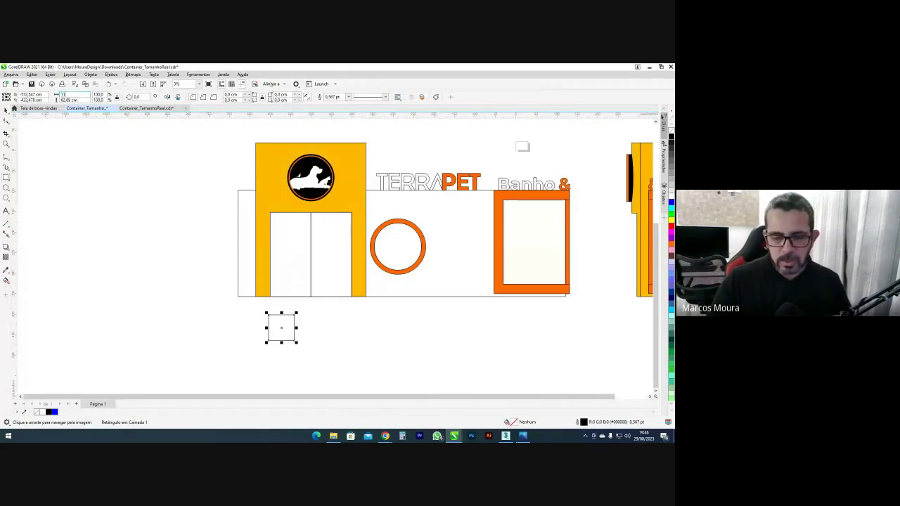
type("119")
key("Return")
key("space")
left_click(185, 224)
middle_click_drag(272, 331, 267, 307)
left_click_drag(269, 304, 266, 307)
left_click(266, 305)
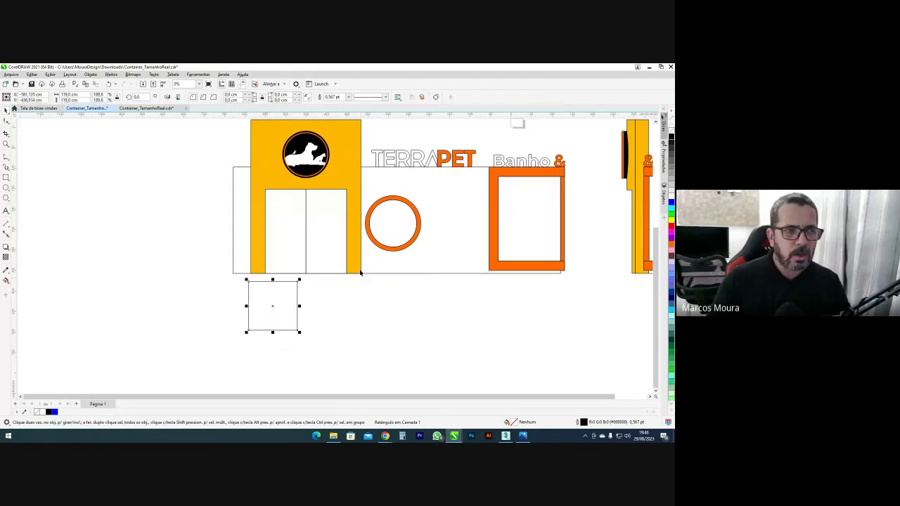
Set the nudge distance to 119.1 cm and place a copy of the square directly to its right
left_click(165, 185)
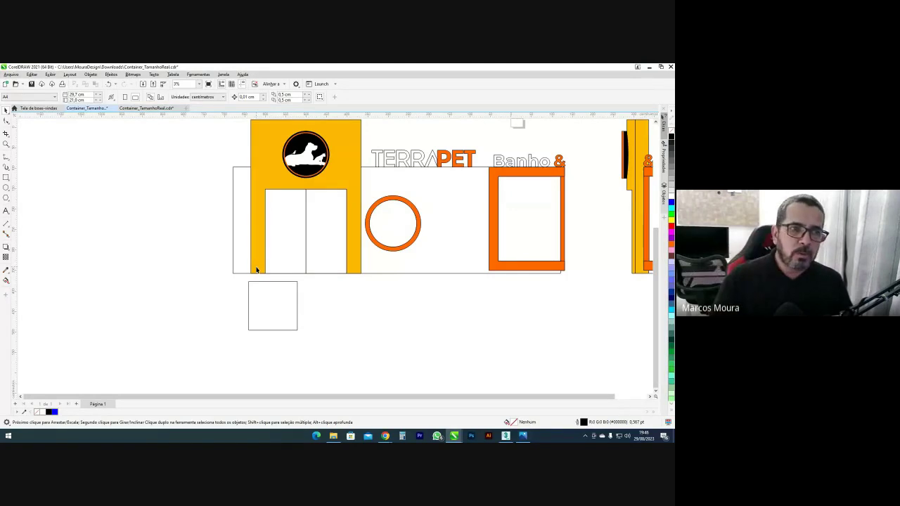
left_click(254, 282)
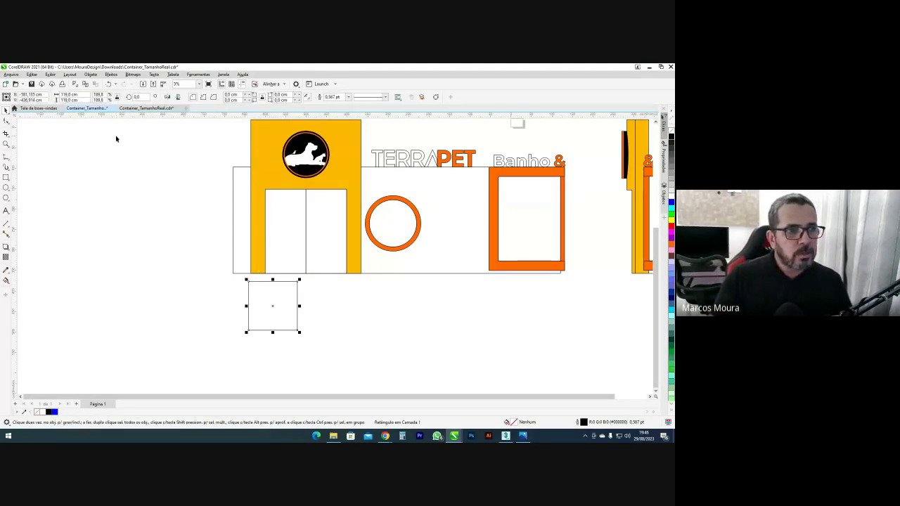
left_click(145, 149)
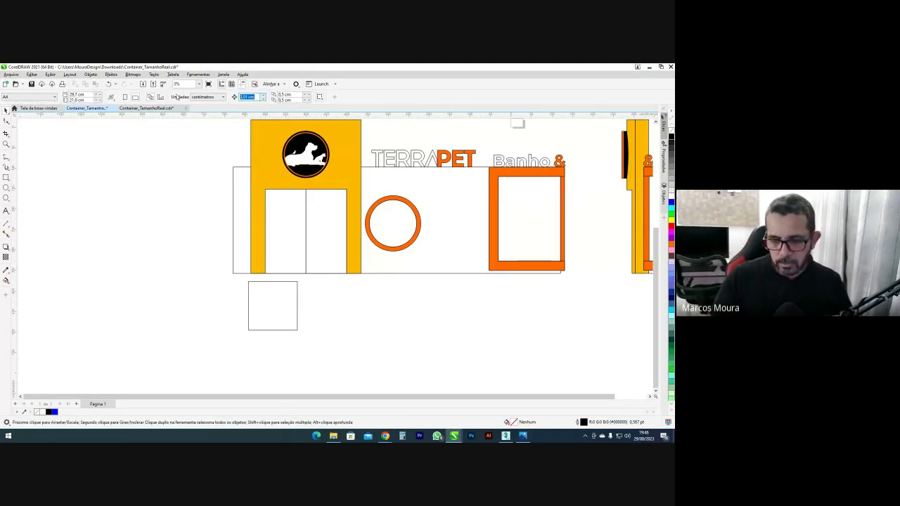
type("119")
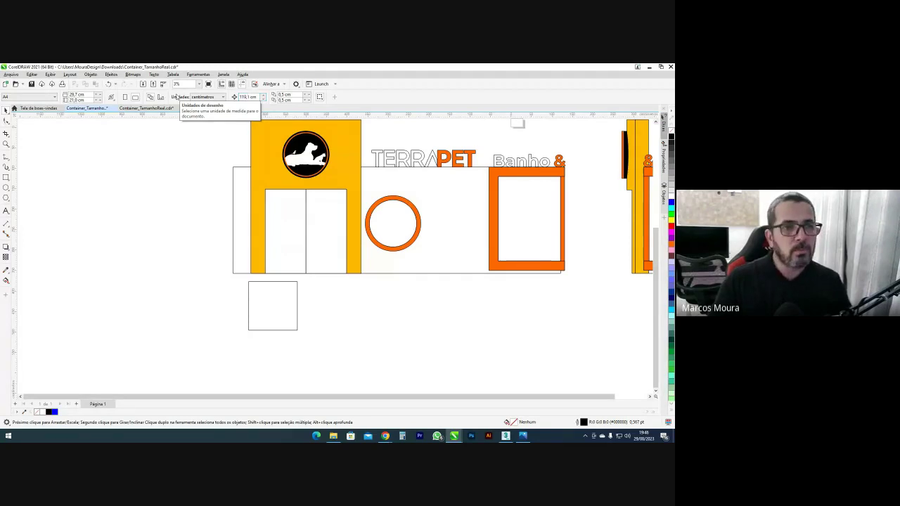
left_click(274, 312)
key("plus")
key("Right")
scroll(295, 280, "up", 10)
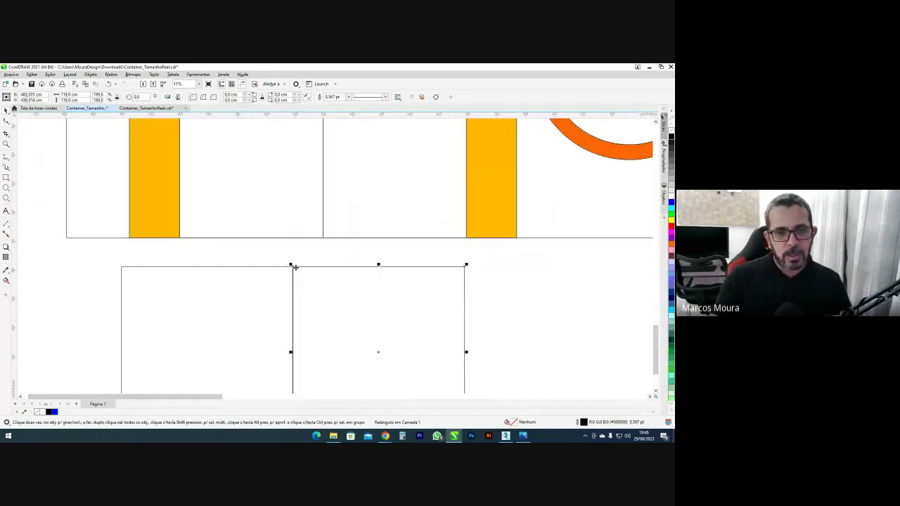
scroll(333, 181, "down", 2)
Duplicate the square again with the same offset to make a row of three
left_click(333, 218)
scroll(340, 219, "down", 3)
scroll(341, 218, "down", 3)
mouse_move(220, 213)
left_mouse_down()
mouse_move(337, 241)
mouse_move(268, 266)
left_mouse_up()
left_click(377, 239)
key("ctrl+d")
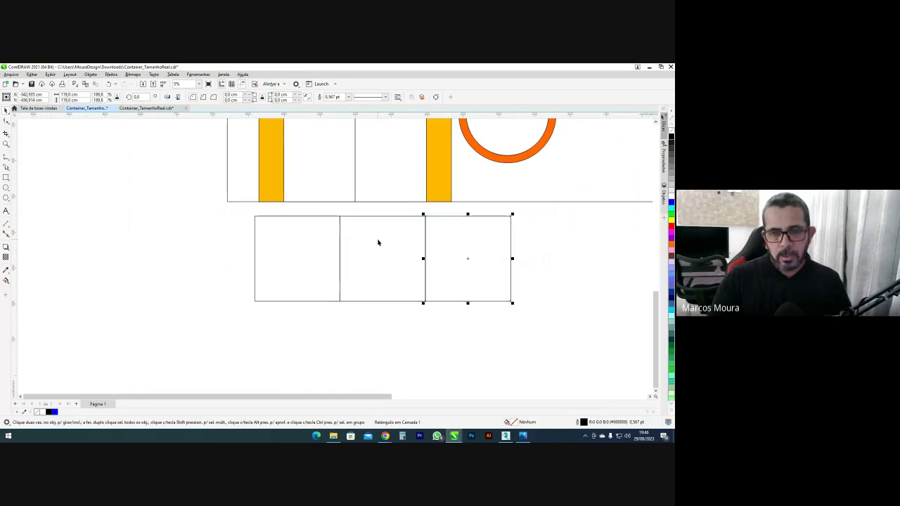
Weld the three squares into one object and centre it horizontally on the yellow portal
left_click_drag(580, 339, 202, 212)
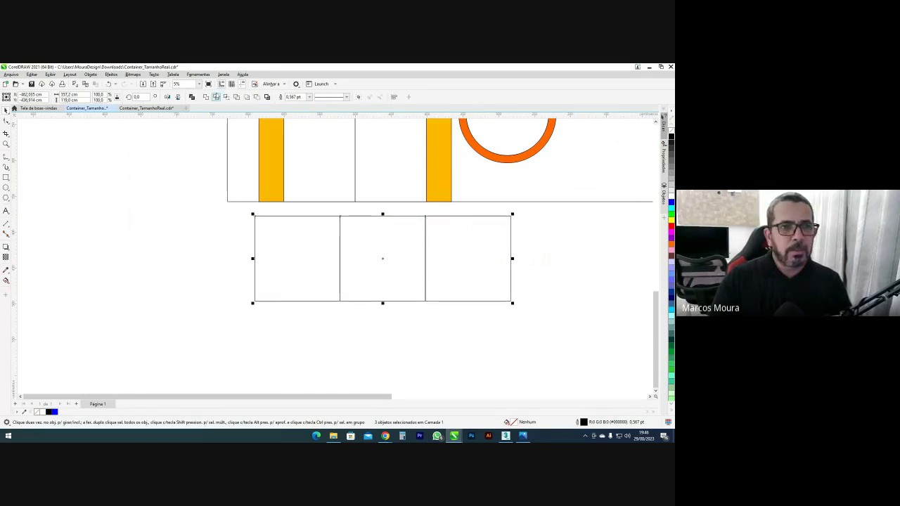
left_click(205, 98)
left_click(278, 187, "shift")
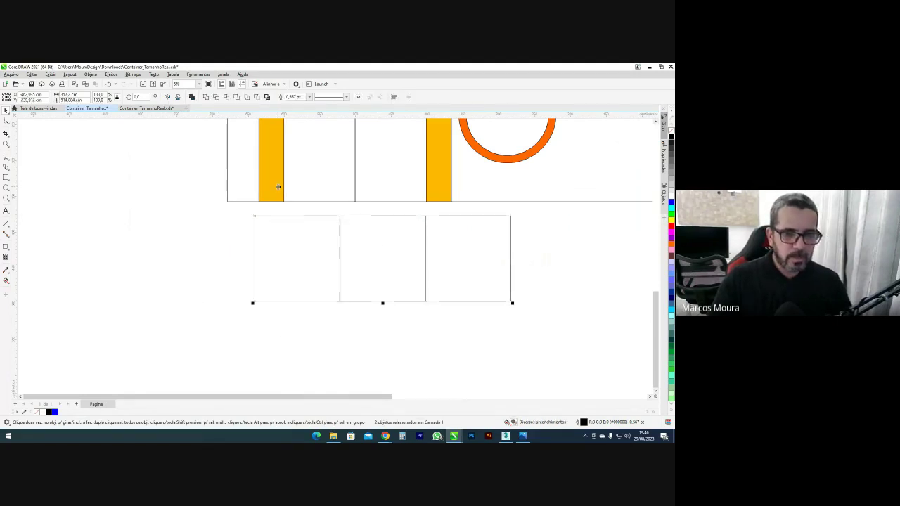
key("c")
Move the welded row up onto the portal and snap its bottom edge to the top of the door opening
scroll(329, 324, "down", 2)
left_click(403, 308)
left_click_drag(339, 310, 337, 184)
scroll(365, 176, "up", 1)
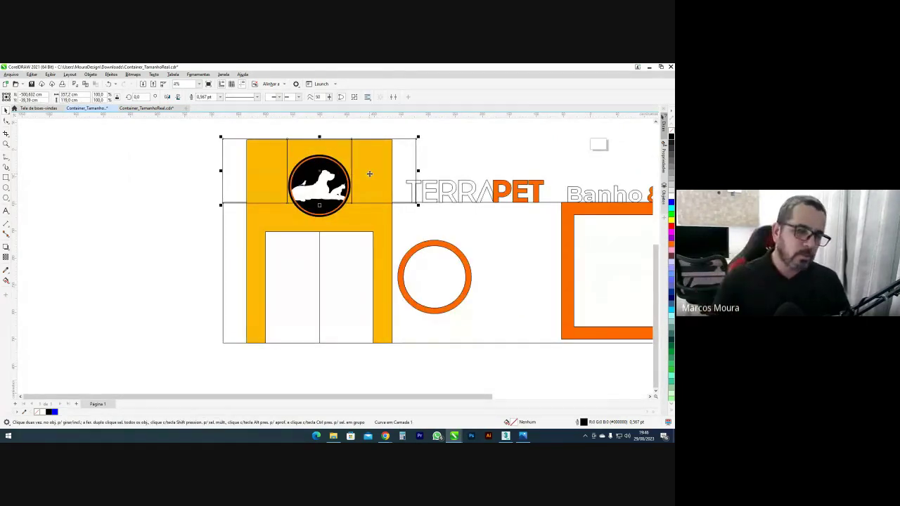
middle_click_drag(373, 213, 382, 194)
left_click_drag(404, 130, 405, 157, "ctrl")
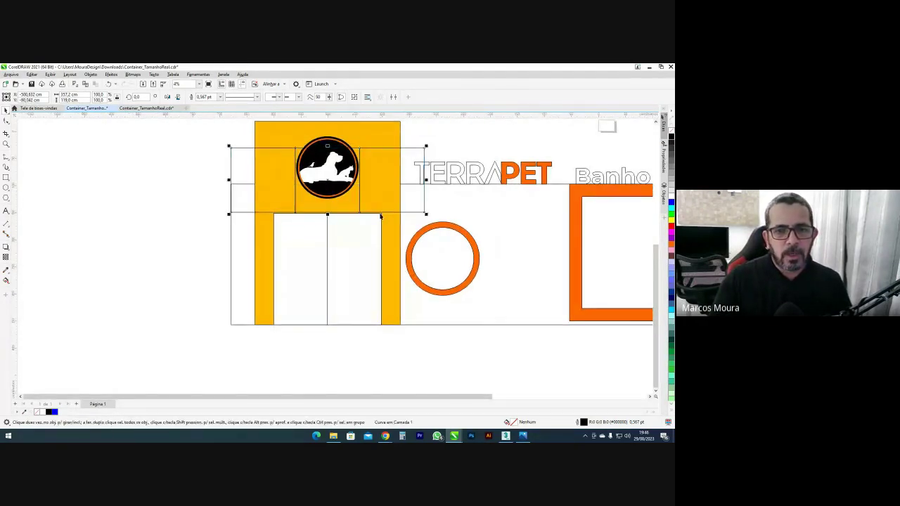
scroll(404, 160, "up", 5)
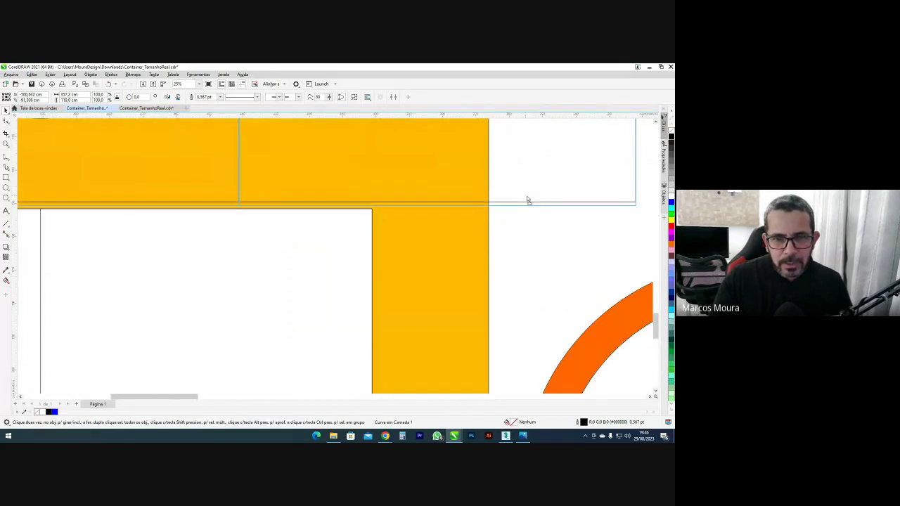
scroll(377, 203, "up", 5)
scroll(377, 203, "up", 3)
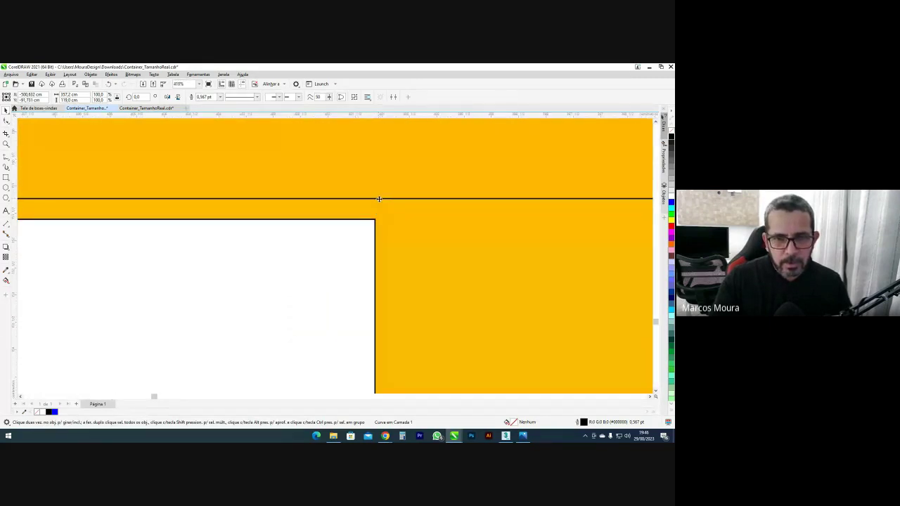
scroll(378, 219, "up", 6)
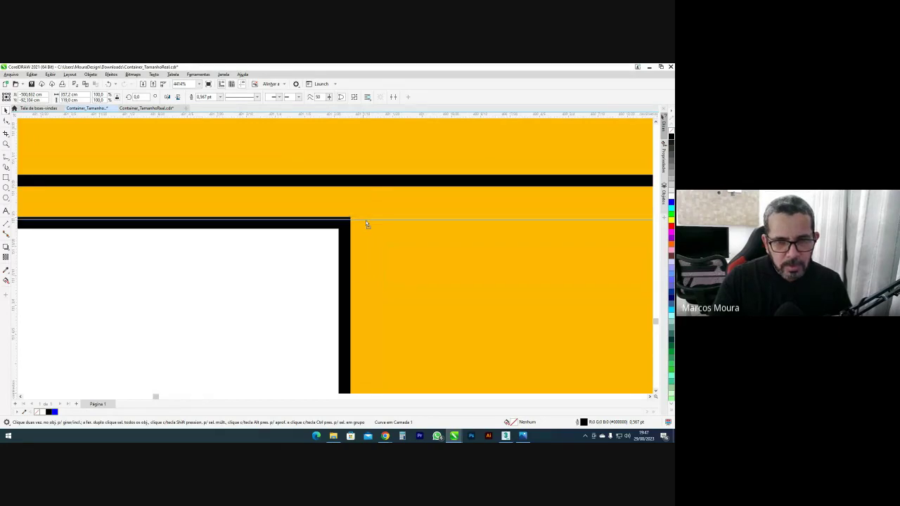
scroll(365, 219, "up", 4)
scroll(396, 250, "down", 12)
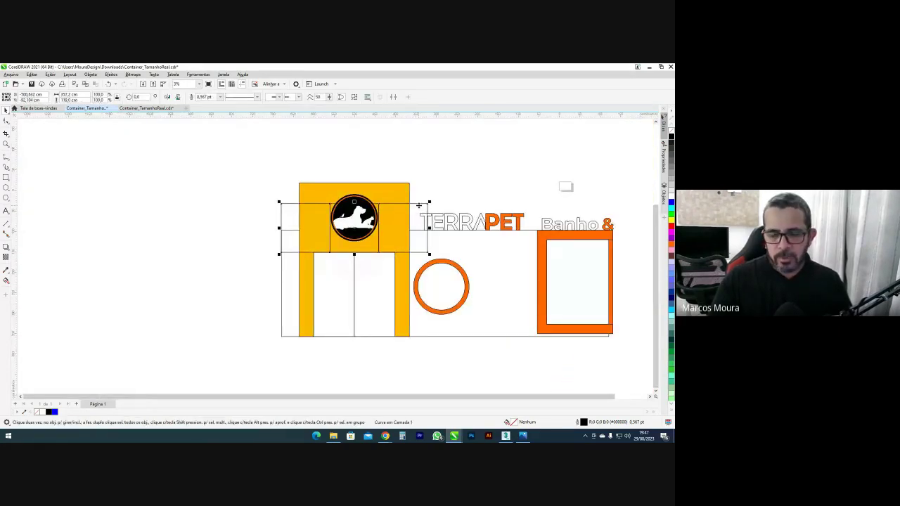
Copy the welded row once above and twice below so the panel grid covers the whole portal
key("ctrl+d")
key("ctrl+z")
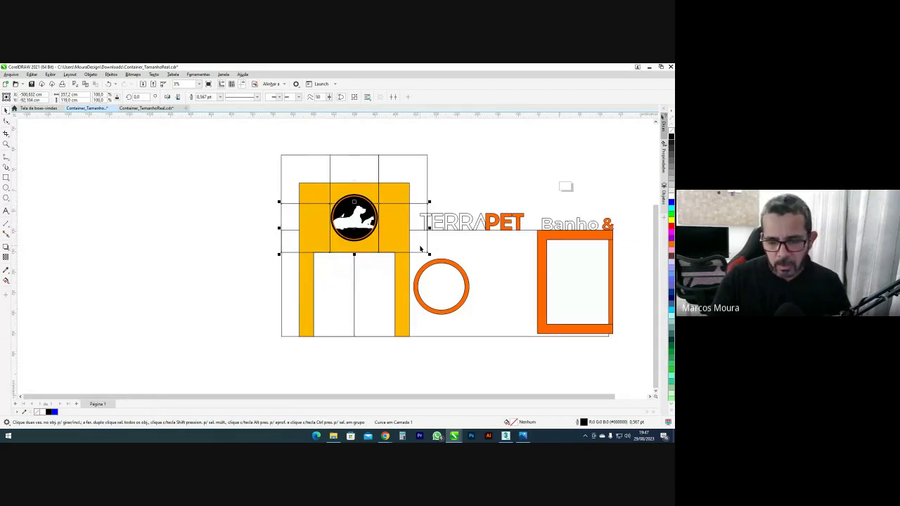
key("Down")
key("ctrl+z")
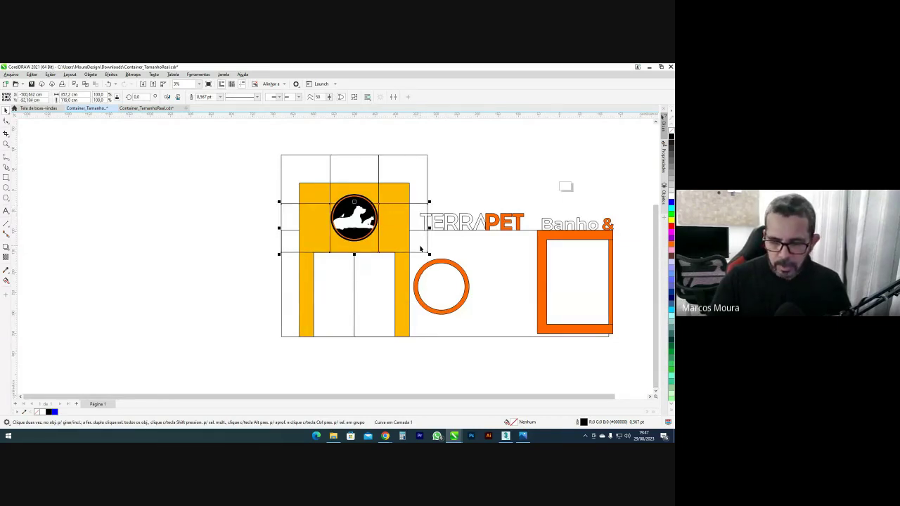
key("Down")
key("Down")
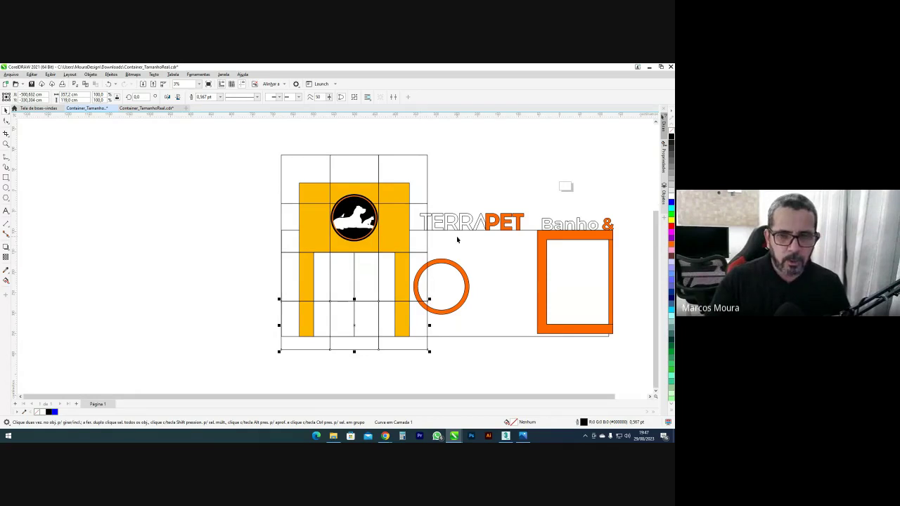
Select the top two panel rows and weld them into a single grid shape
scroll(408, 193, "up", 2)
key("Up")
key("Up")
key("Up")
left_click(432, 216, "shift")
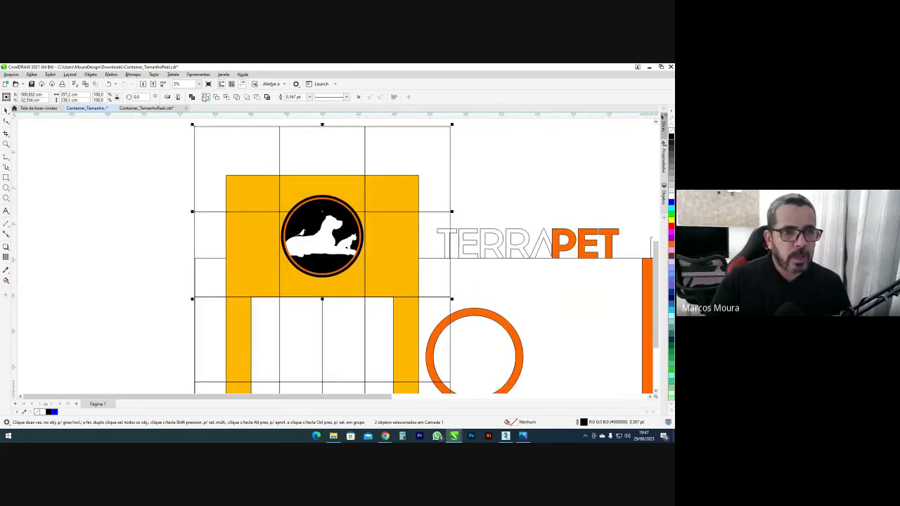
Intersect the welded grid with the yellow portal and fill the resulting panel shape green (#00FF00)
left_click(264, 196)
left_click(249, 153, "shift")
left_click(226, 97)
left_click(672, 217)
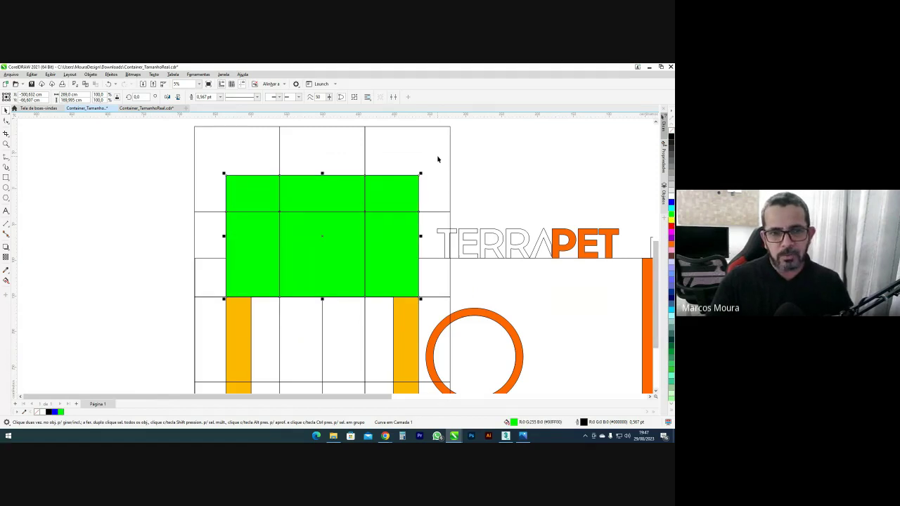
Move the welded two-row grid clear of the portal and intersect the next panel row with the yellow portal
left_click_drag(430, 153, 134, 139)
scroll(206, 276, "up", 10)
scroll(296, 215, "up", 1)
left_click(294, 204, "shift")
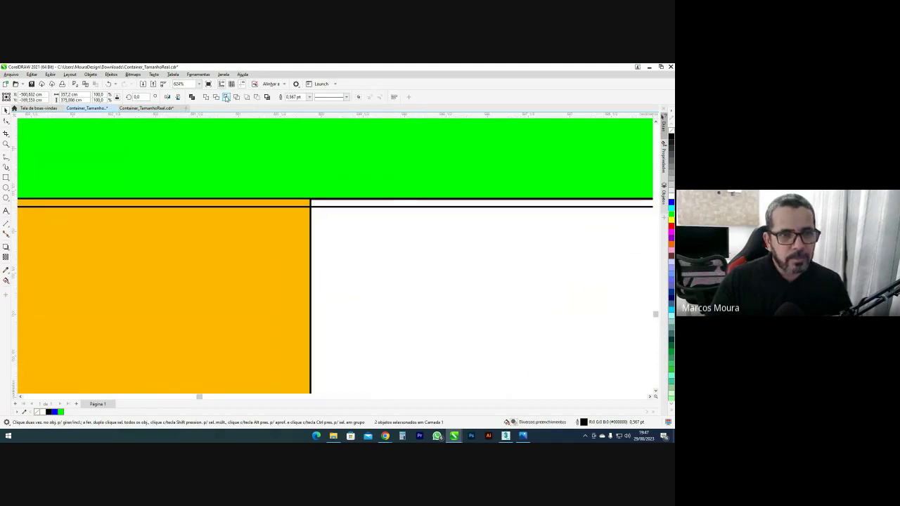
left_click(226, 99)
scroll(307, 227, "down", 5)
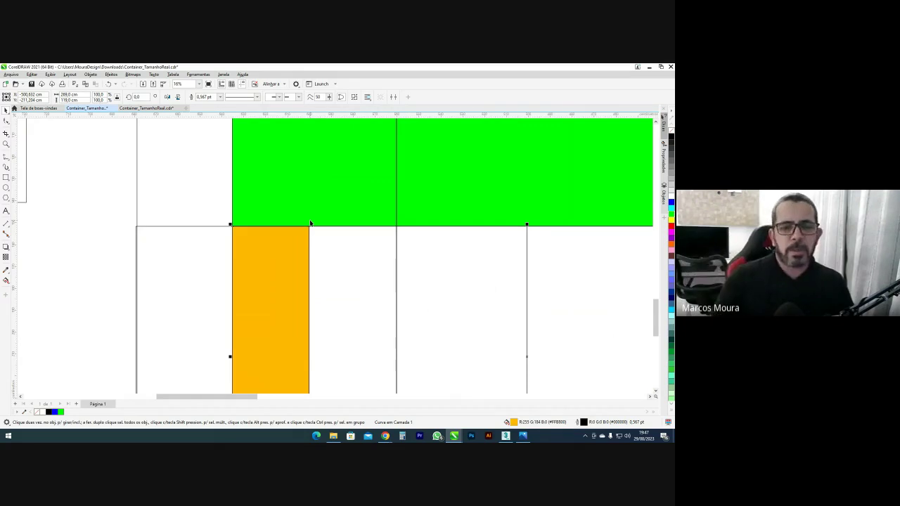
Move the used panel row aside, remove it, and intersect the bottom panel row with the yellow portal
scroll(277, 228, "down", 1)
scroll(277, 228, "down", 1)
left_click_drag(281, 241, 65, 261)
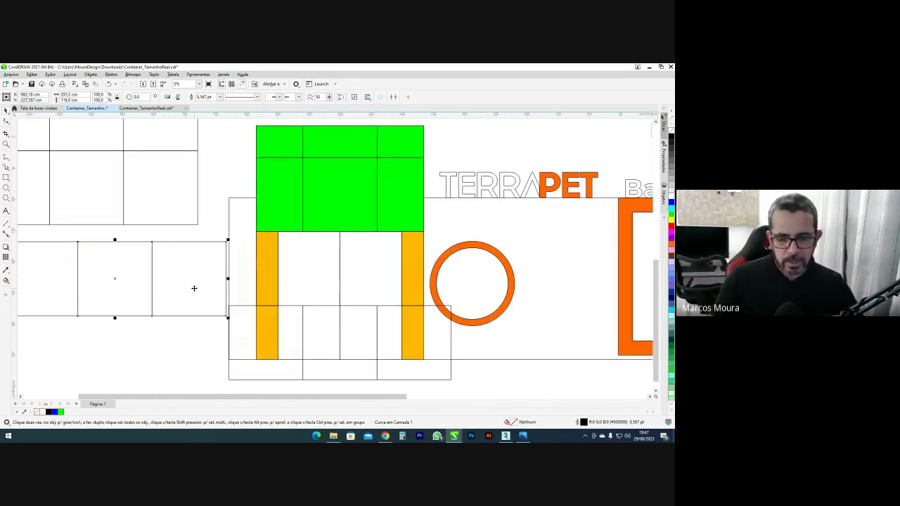
left_click(209, 296)
left_click(297, 317)
scroll(281, 304, "up", 9)
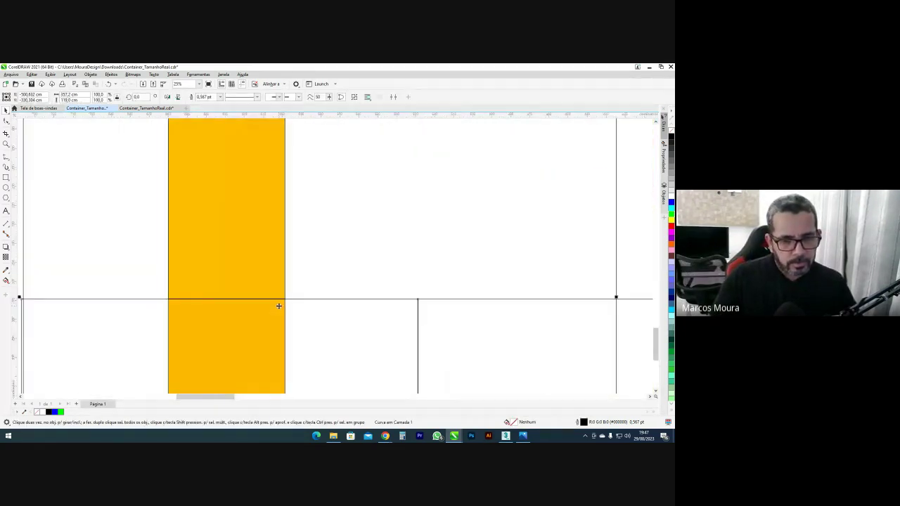
scroll(292, 283, "up", 4)
left_click(286, 267, "shift")
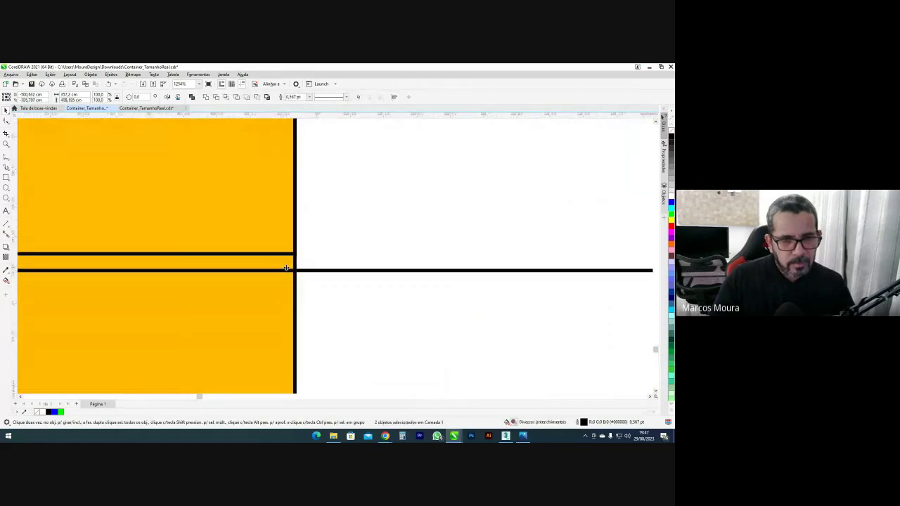
left_click(227, 97)
Remove the leftover bottom row and weld the two sets of yellow leg pieces into one shape
left_click(378, 334)
scroll(320, 254, "down", 7)
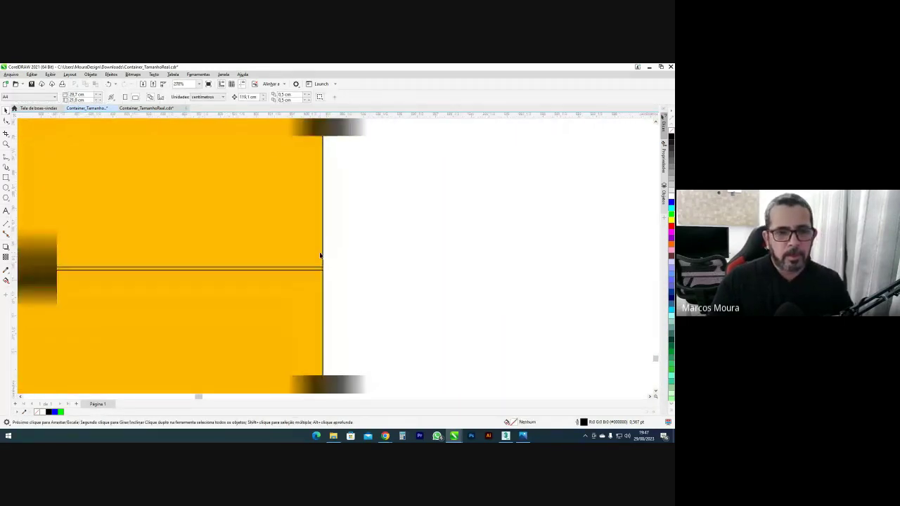
scroll(319, 255, "down", 5)
left_click(310, 253)
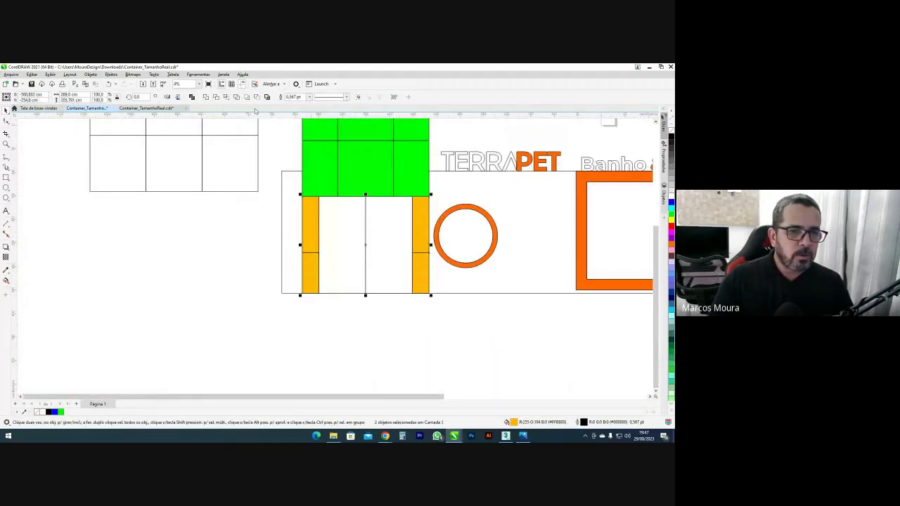
left_click(208, 97)
Draw a test rectangle about 282 by 99 cm in the empty area beside the portal
middle_click_drag(111, 262, 173, 217)
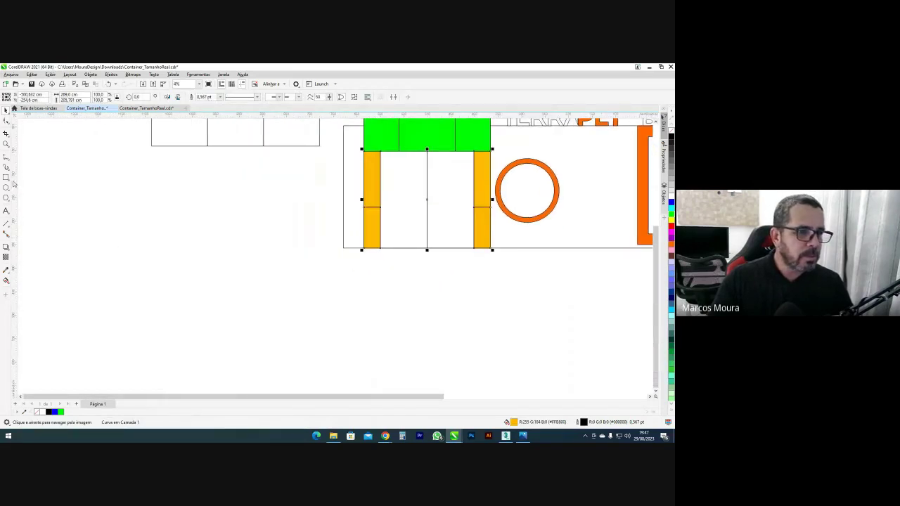
left_click(6, 177)
left_click_drag(133, 225, 266, 273)
key("space")
scroll(232, 271, "up", 2)
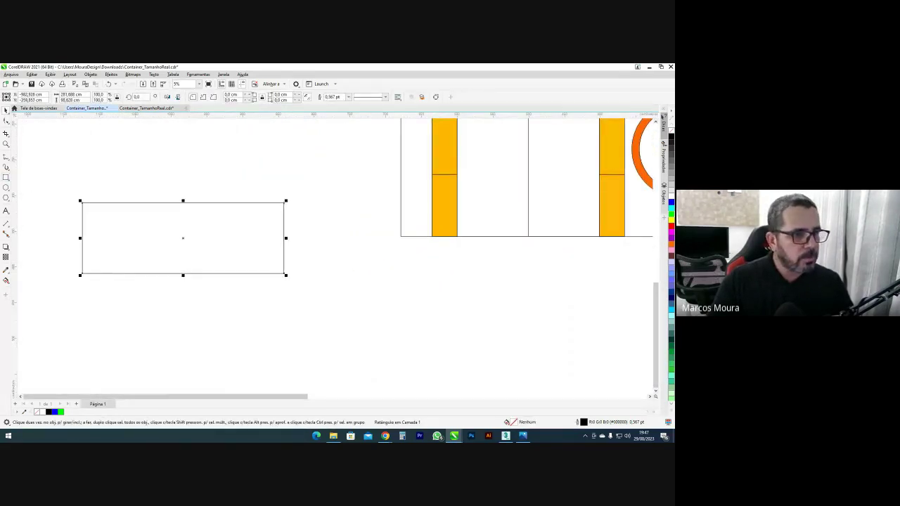
Draw a test circle over one end of the rectangle and line up their centres horizontally
left_click(6, 188)
mouse_move(220, 160)
left_mouse_down("ctrl")
mouse_move(303, 211)
mouse_move(312, 251)
left_mouse_up("ctrl")
left_click_drag(279, 180, 344, 169)
left_click(176, 239, "shift")
key("e")
left_click(194, 173)
Intersect the test circle with the rectangle and move the resulting shape aside
left_click(256, 188)
left_click(170, 213, "shift")
left_click(225, 96)
left_click_drag(249, 238, 402, 300)
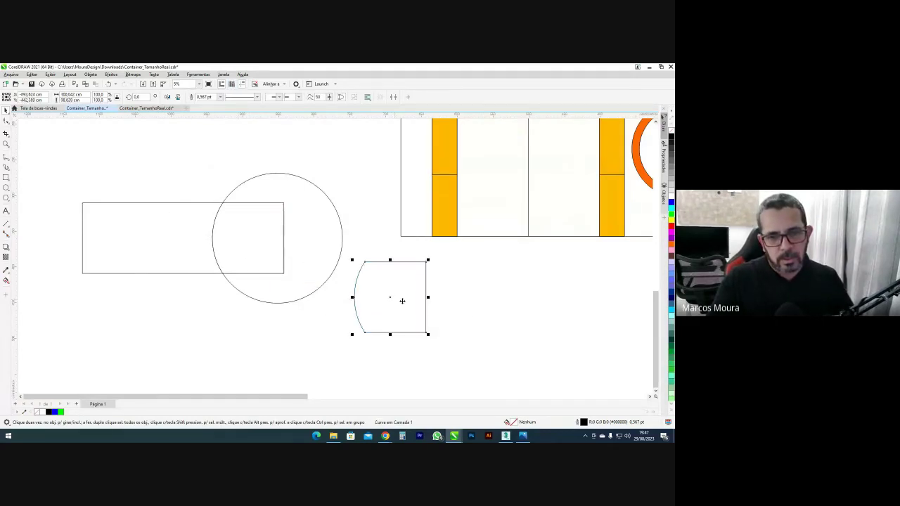
Delete the intersection sample together with the test rectangle and circle
scroll(467, 310, "down", 1)
middle_click_drag(475, 246, 452, 262)
key("Delete")
left_click(317, 307)
key("Delete")
left_click(342, 293)
key("Delete")
Select the green upper panel shape and the yellow leg shape and weld them into one panelled portal
left_click(433, 210)
left_click(430, 224, "shift")
left_click_drag(464, 194, 328, 328)
key("ctrl+z")
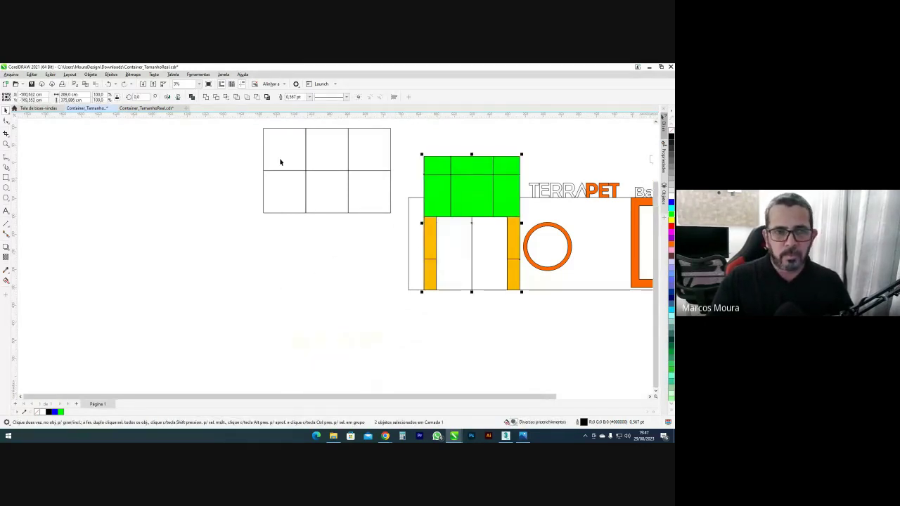
left_click(206, 97)
scroll(426, 182, "up", 3)
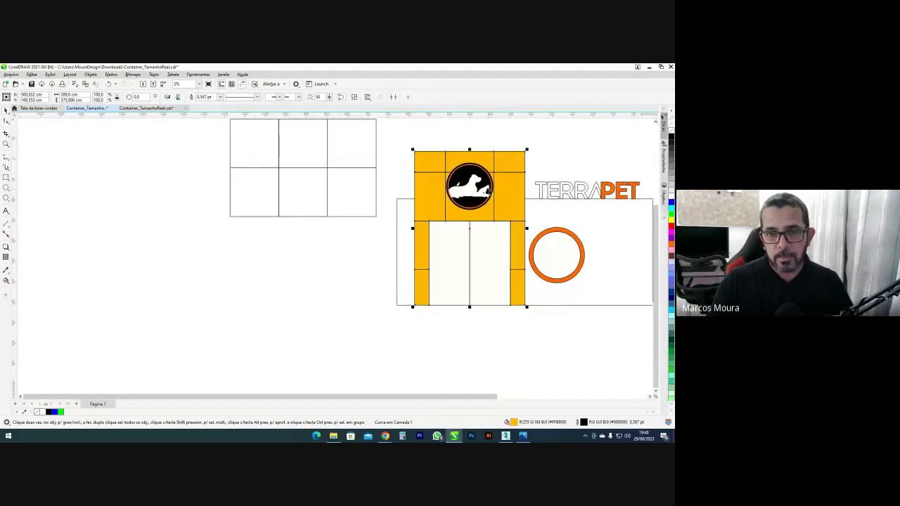
scroll(426, 181, "up", 1)
Export only the selected panelled portal as Adobe Illustrator file 03 in the vetores folder
key("F10")
left_click_drag(490, 159, 225, 213)
scroll(223, 209, "down", 3)
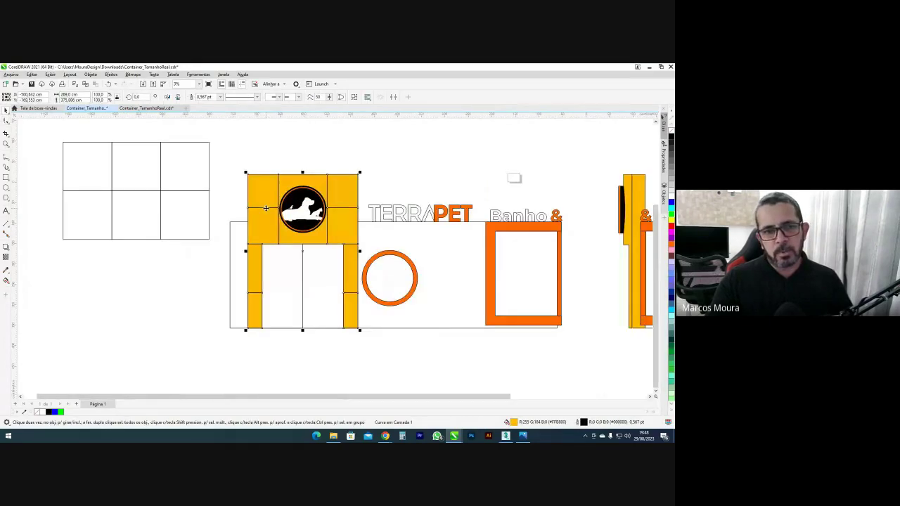
key("space")
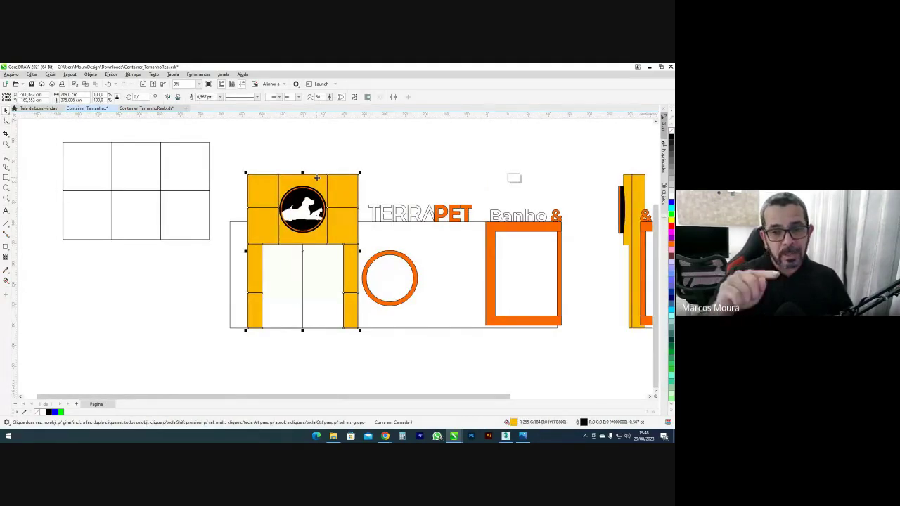
key("ctrl+e")
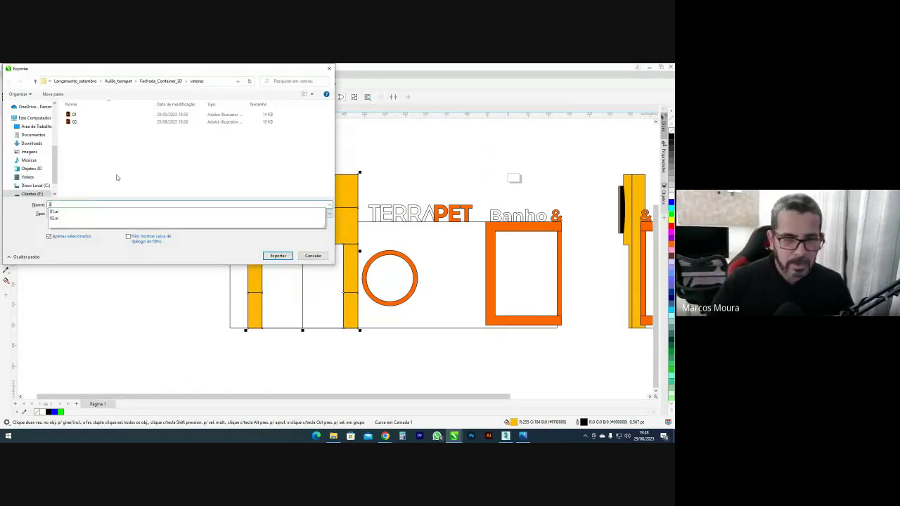
key("Return")
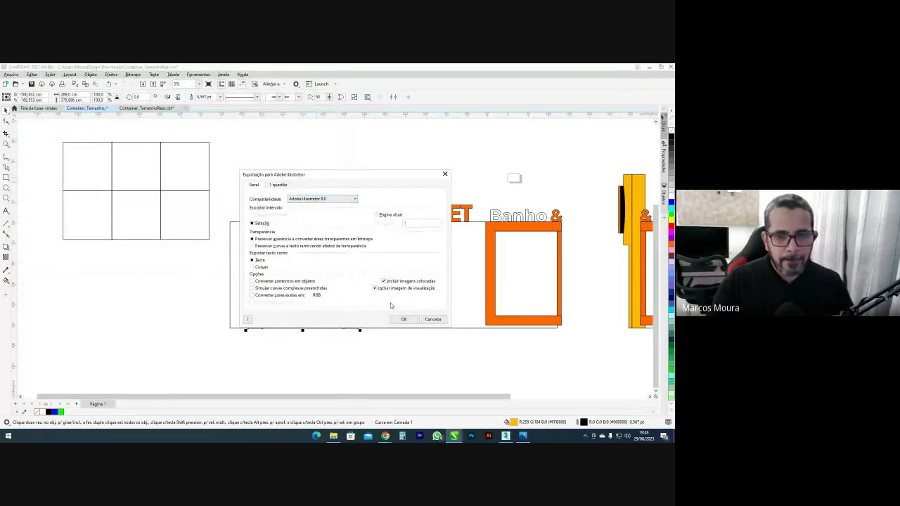
left_click(403, 319)
Export only the orange ring beside the portal as Adobe Illustrator file 04 in the vetores folder
scroll(401, 295, "up", 2)
scroll(404, 256, "up", 1)
left_click(404, 255)
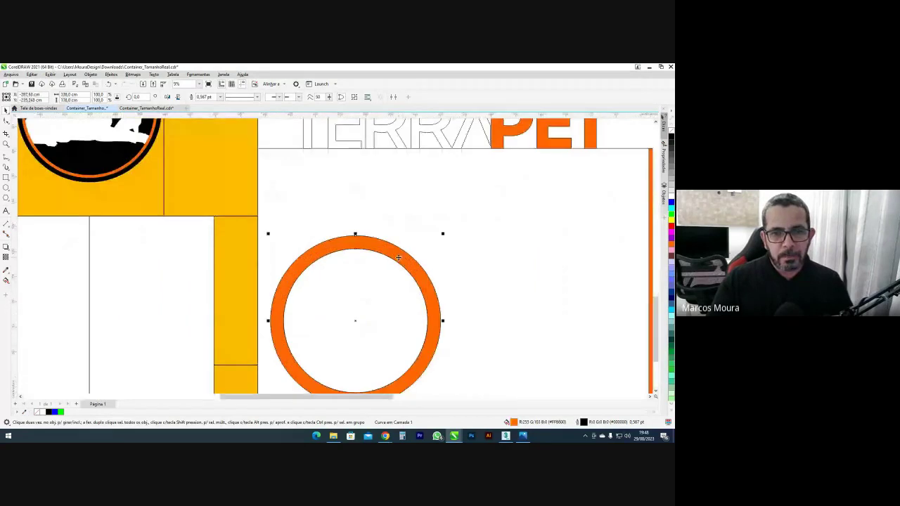
scroll(398, 258, "down", 2)
key("ctrl+e")
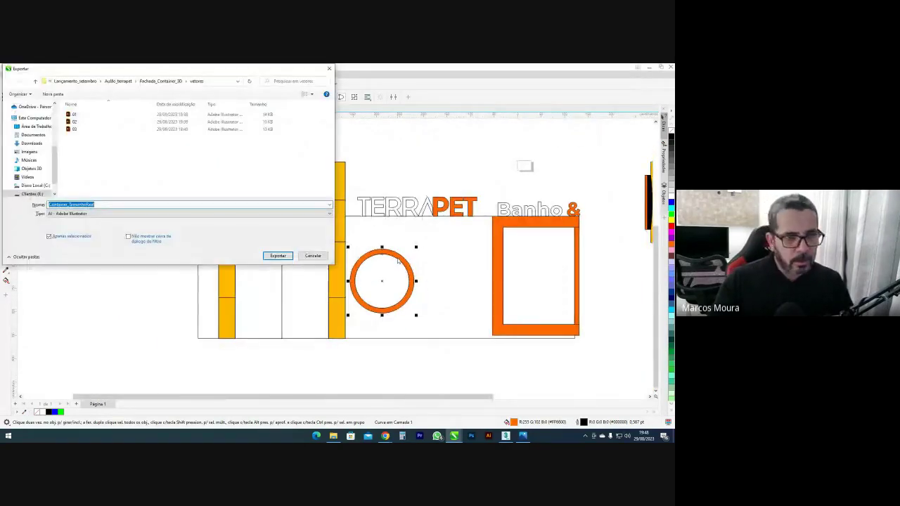
key("Return")
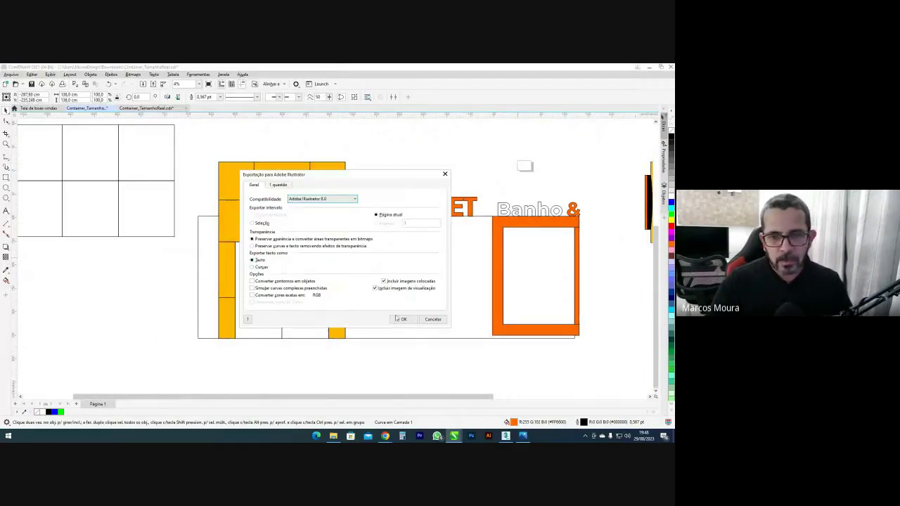
left_click(400, 319)
Examine the sign lettering and the side view of the portal with its projecting logo disc
middle_click_drag(424, 236, 327, 211)
scroll(358, 180, "up", 2)
left_click(370, 179)
middle_click_drag(467, 193, 204, 223)
scroll(384, 230, "down", 1)
scroll(386, 225, "up", 2)
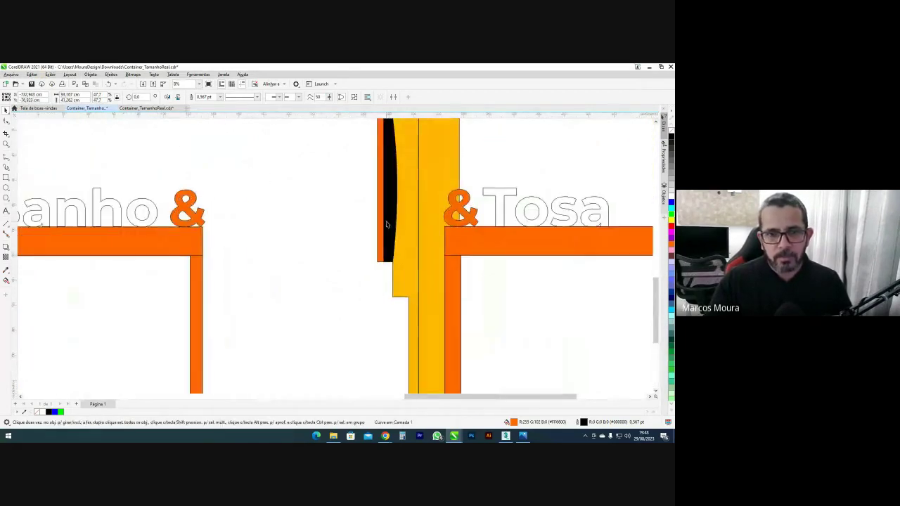
scroll(386, 225, "down", 1)
left_click(399, 196)
scroll(400, 196, "down", 1)
middle_click_drag(315, 206, 645, 183)
Try moving the logo's black outer disc on the portal and undo the move
scroll(300, 165, "up", 1)
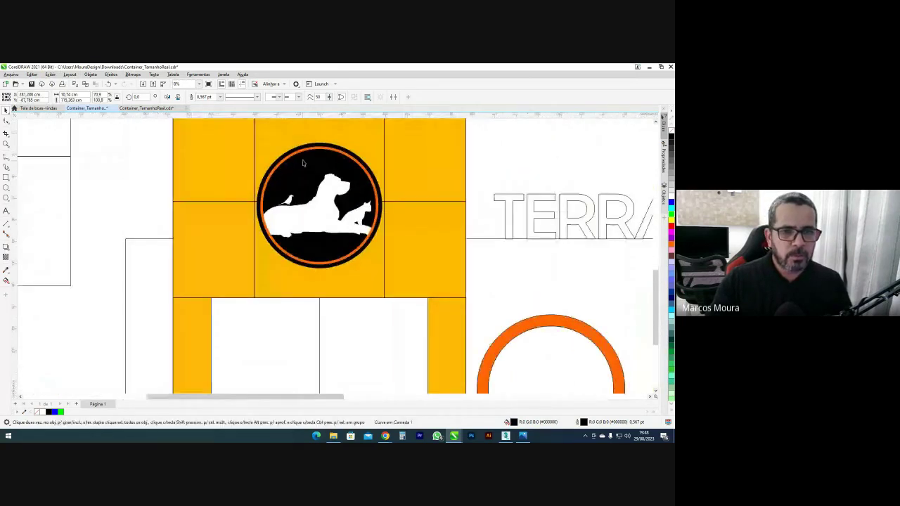
scroll(303, 163, "up", 1)
left_click(303, 163)
scroll(309, 156, "up", 2)
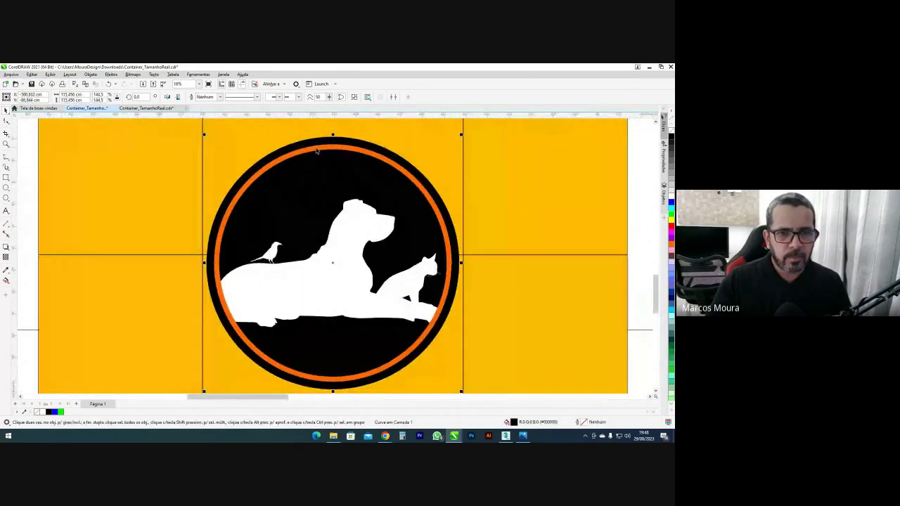
left_click_drag(344, 142, 317, 168)
key("ctrl+z")
key("ctrl+z")
left_click(325, 140)
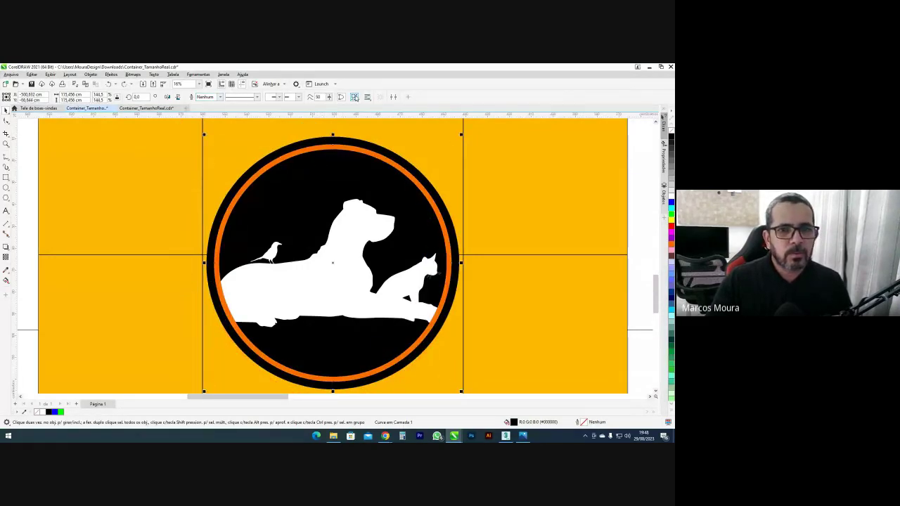
left_click(358, 98)
left_click(206, 98)
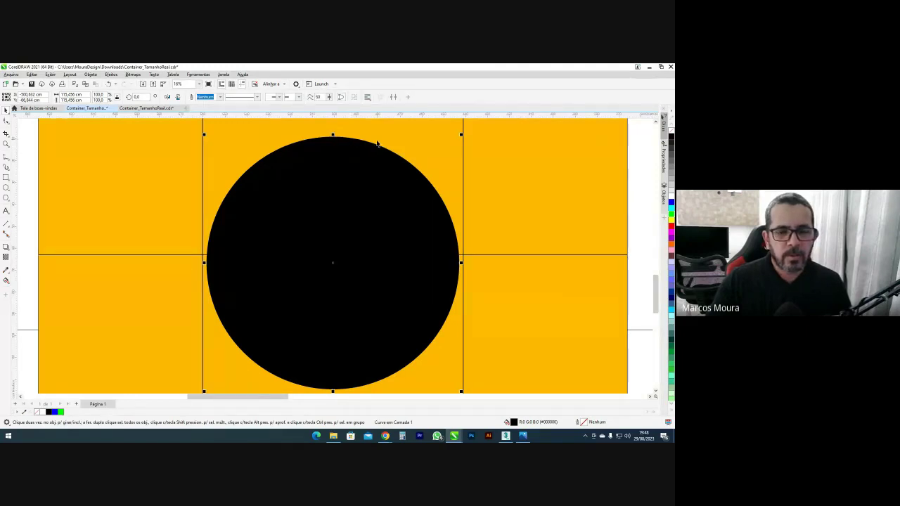
scroll(377, 204, "down", 2)
left_click(458, 172, "shift")
scroll(291, 211, "up", 2)
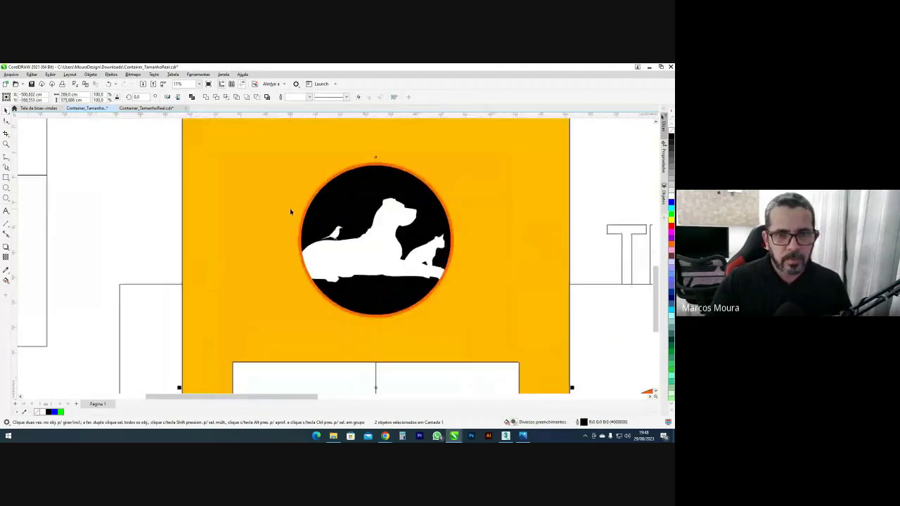
scroll(363, 187, "up", 2)
left_click(364, 187)
key("Delete")
left_click(320, 139)
key("ctrl+z")
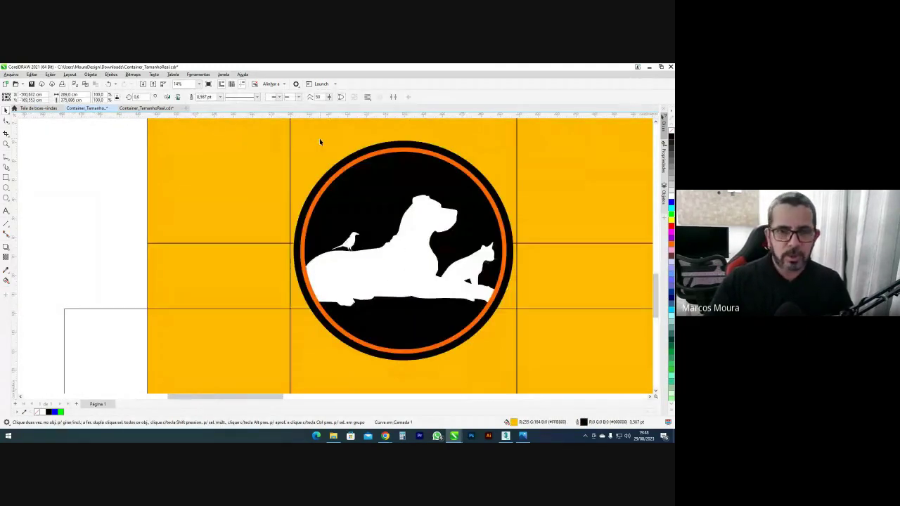
scroll(318, 144, "down", 2)
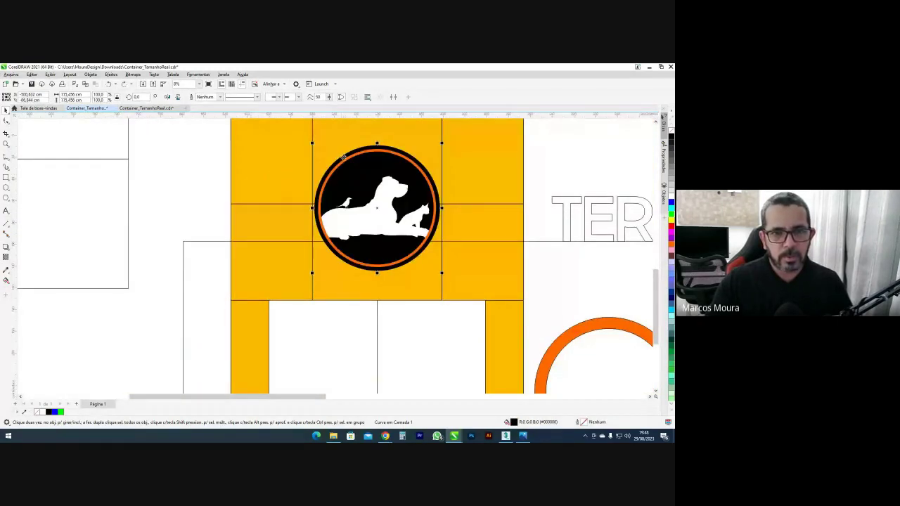
left_click_drag(338, 167, 245, 171)
key("ctrl+z")
Export only the logo's black outer disc as Adobe Illustrator file 05 in the vetores folder
scroll(371, 148, "up", 2)
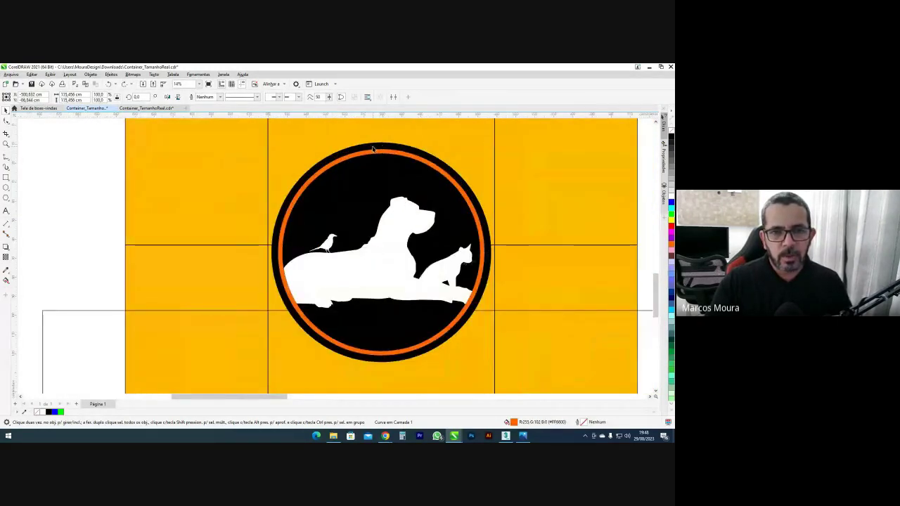
key("ctrl+e")
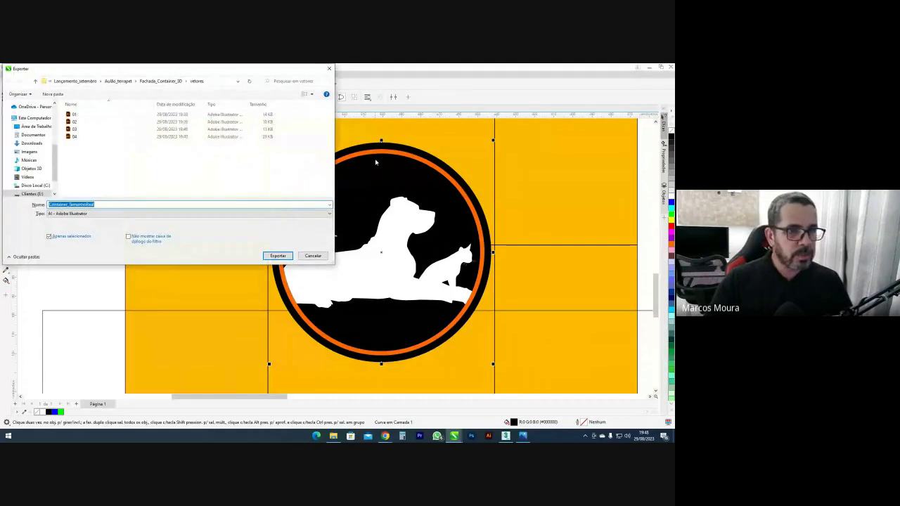
key("Return")
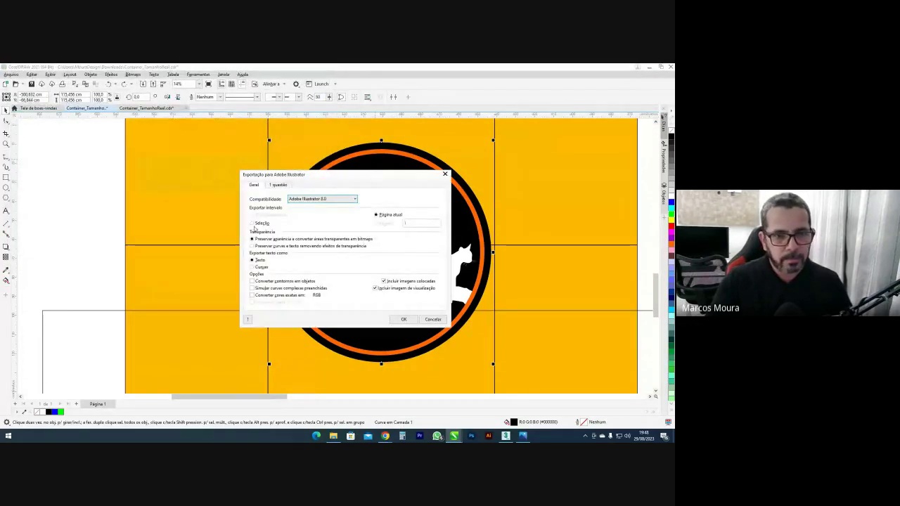
left_click(399, 321)
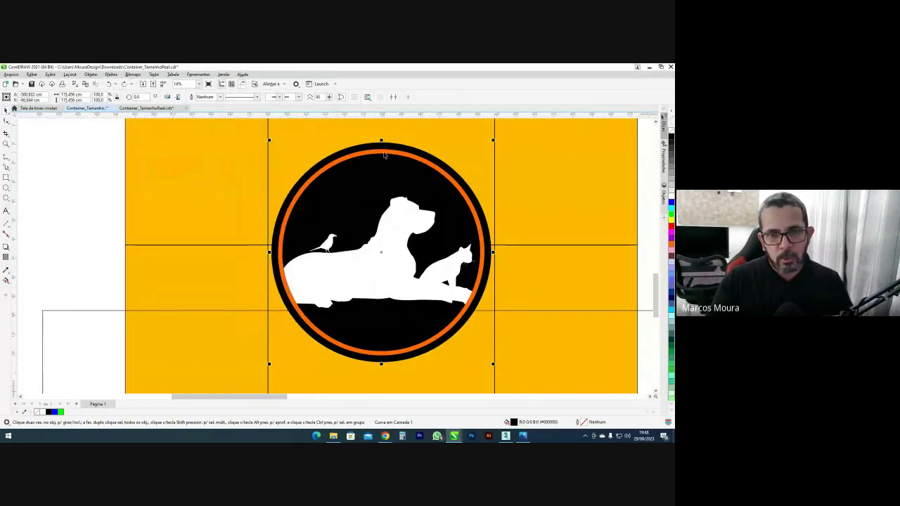
Export only the logo's thin orange ring as a separate Adobe Illustrator file in the vetores folder
key("ctrl+e")
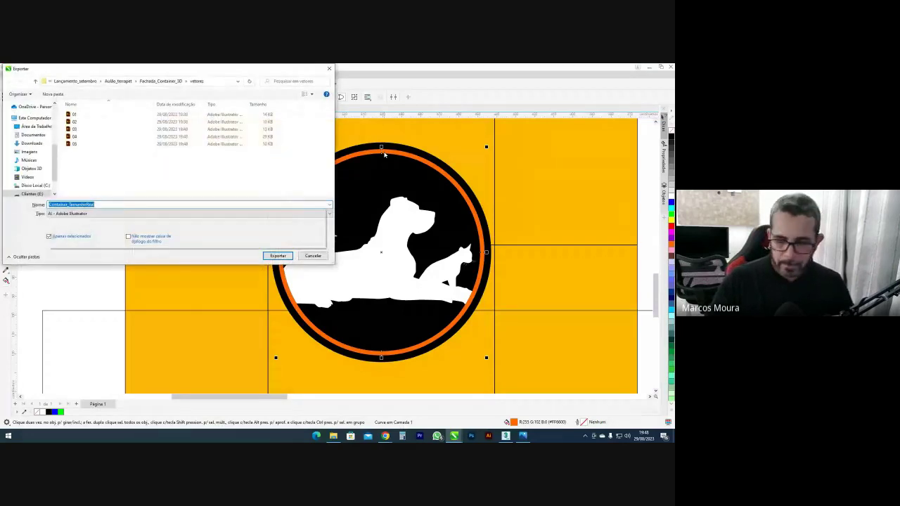
key("Return")
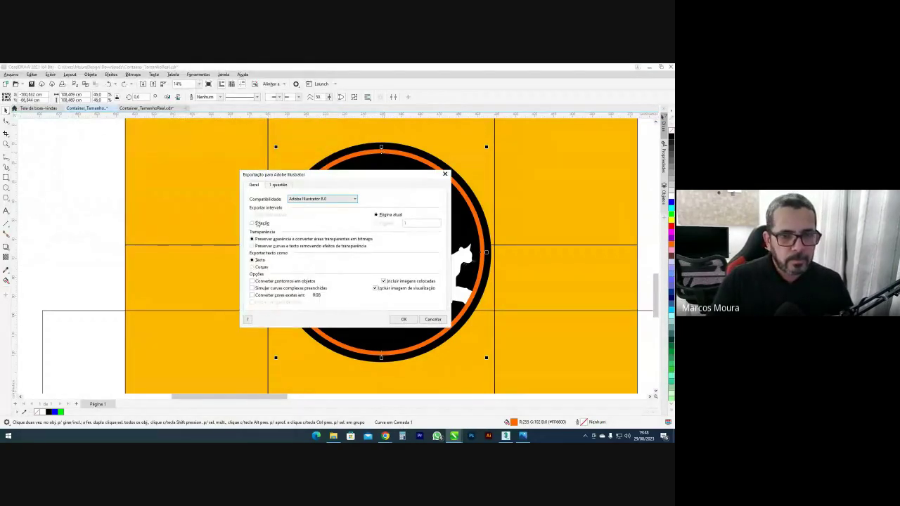
left_click(405, 318)
Switch to the Google Meet call in Chrome to check the meeting chat
scroll(304, 273, "down", 1)
scroll(305, 273, "down", 2)
middle_click_drag(304, 273, 301, 240)
scroll(277, 250, "up", 3)
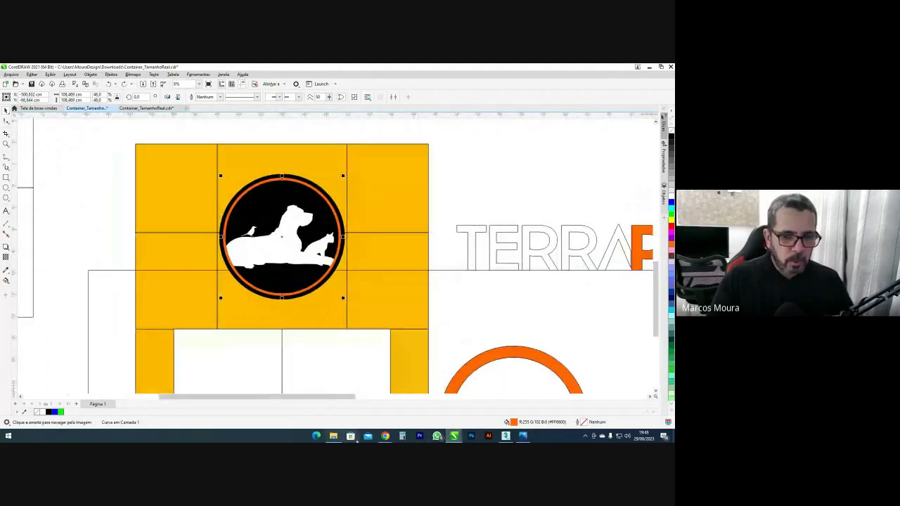
left_click(385, 437)
left_click(365, 420)
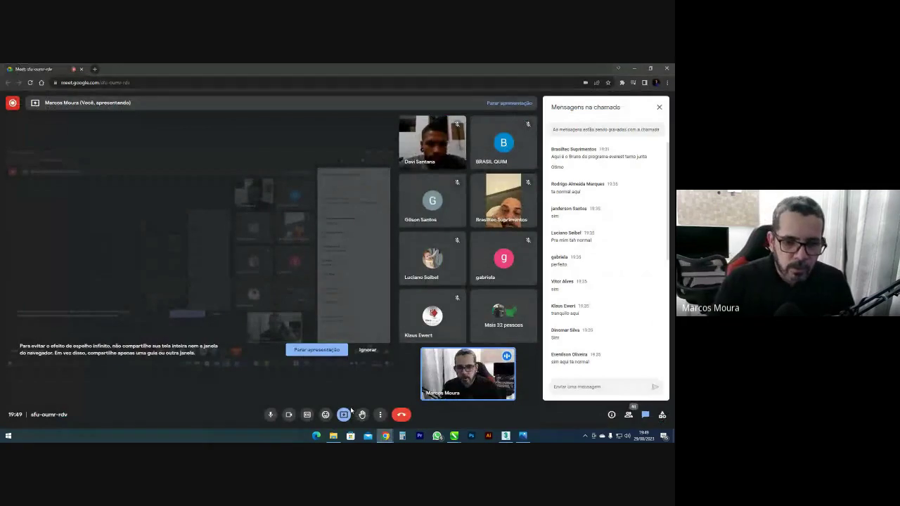
Open the screen-presentation options of the Google Meet call
left_click(343, 415)
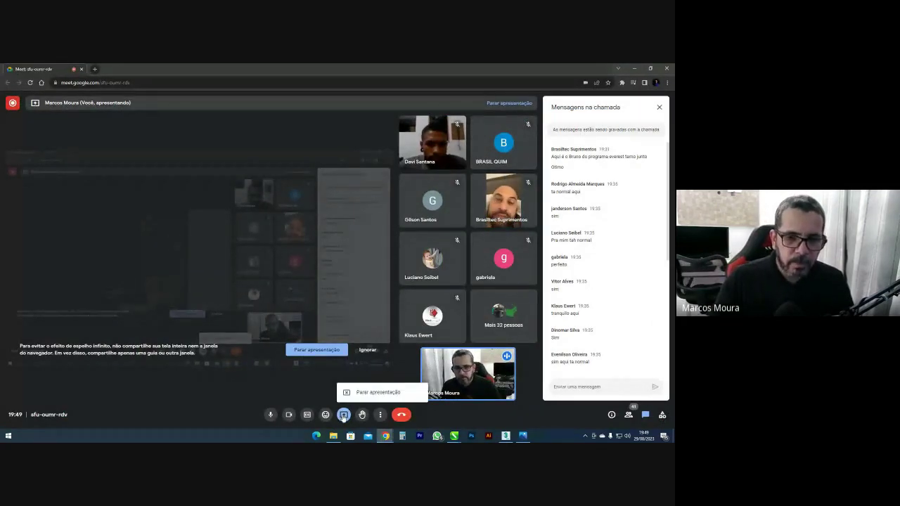
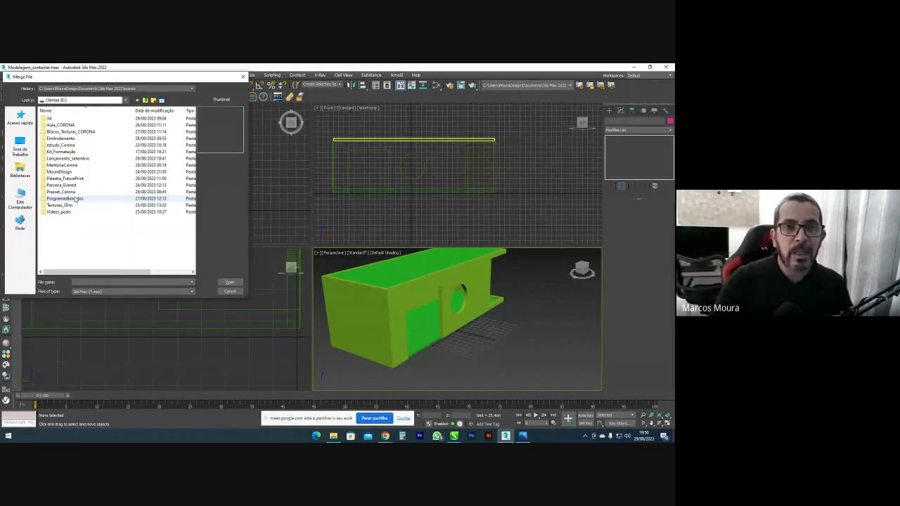
double_click(64, 159)
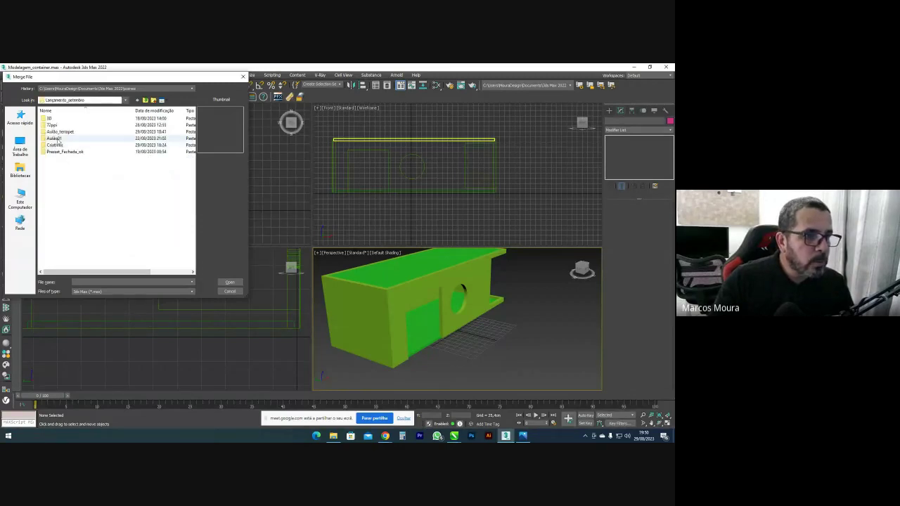
double_click(60, 134)
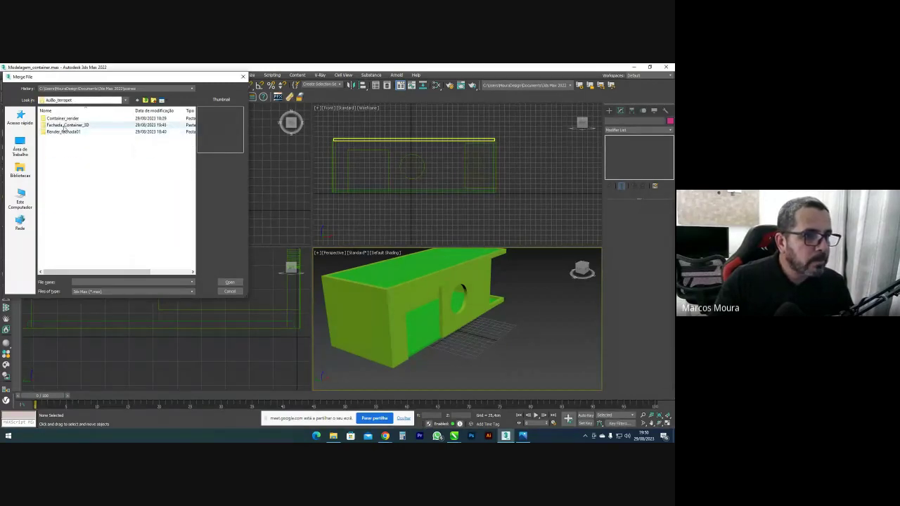
double_click(63, 127)
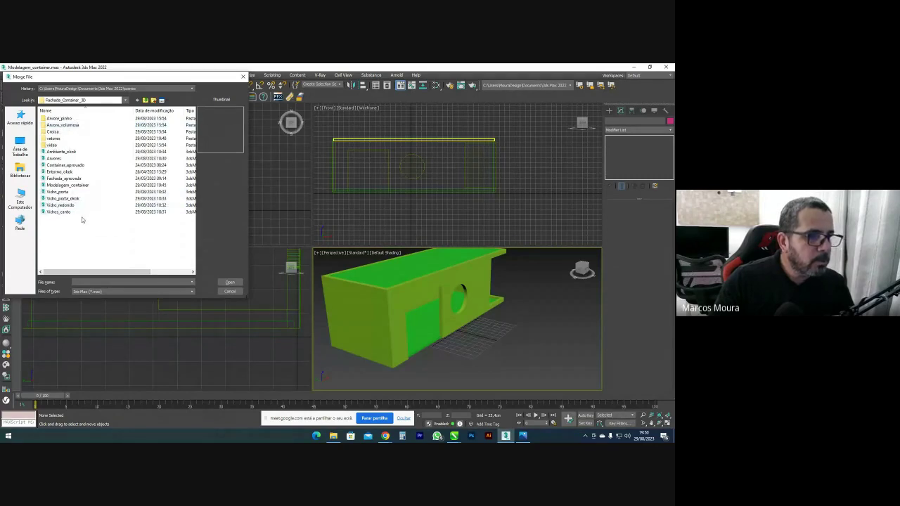
left_click(19, 200)
scroll(77, 251, "down", 1)
Browse the merge dialog through the network computer's Clientes and PRESSETS folders to Preset_Fachada_ok
left_click(24, 229)
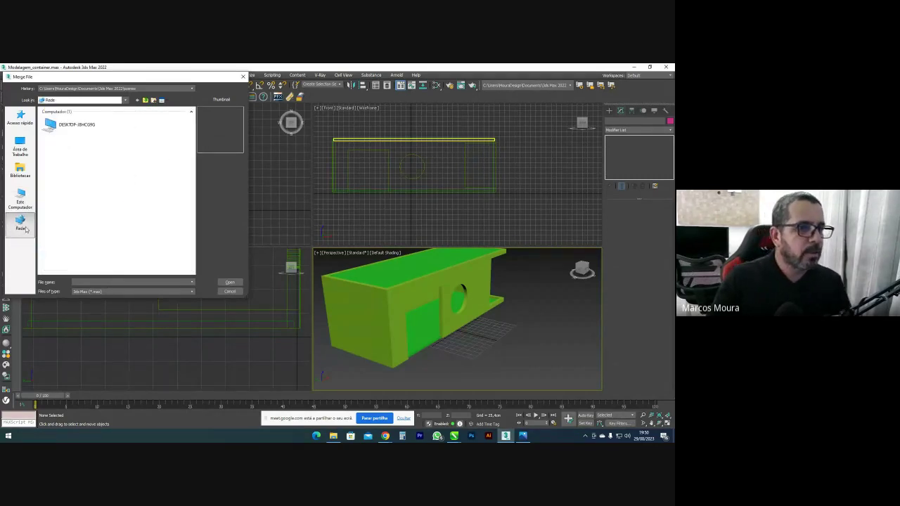
double_click(76, 125)
double_click(63, 118)
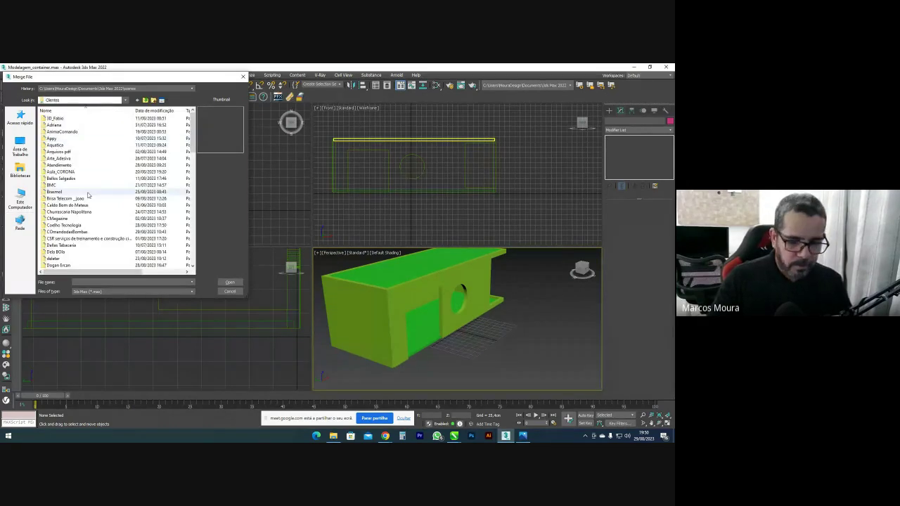
left_click(83, 197)
scroll(80, 191, "down", 15)
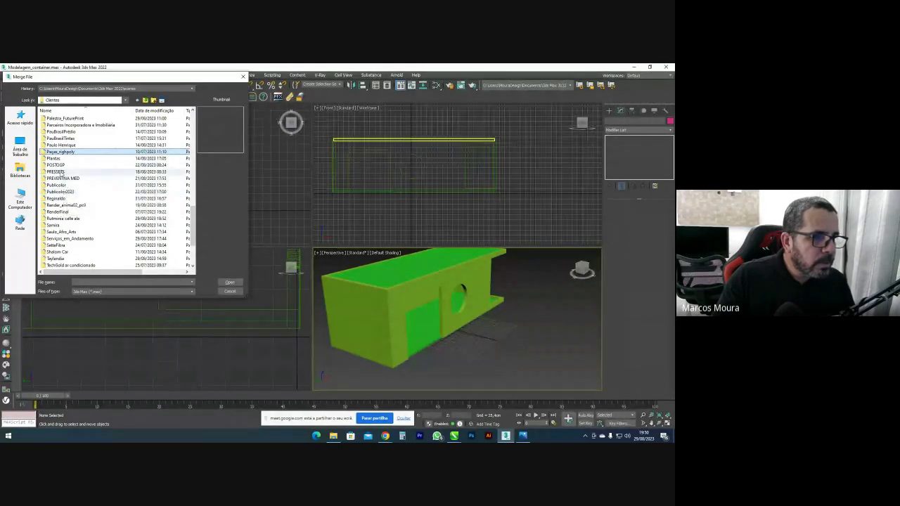
double_click(60, 171)
double_click(65, 118)
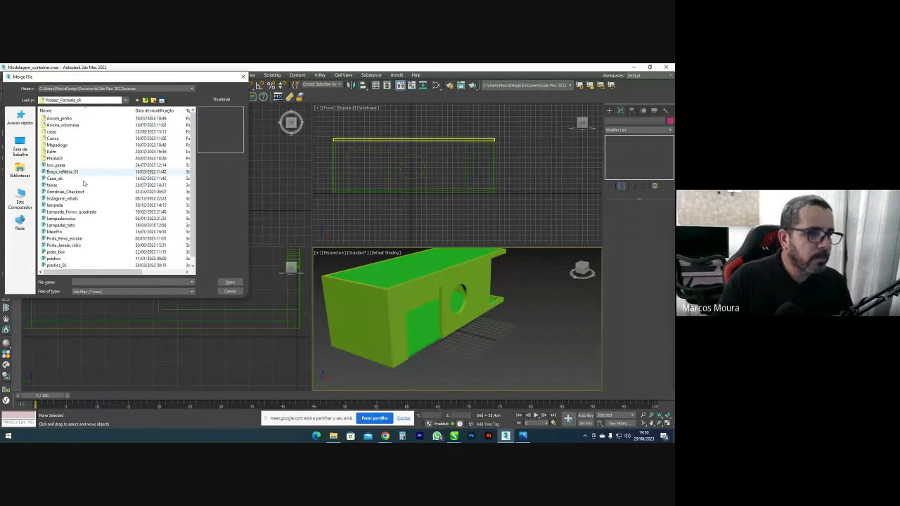
Merge the Telhacomparafuso corrugated sheet model into the container scene and dismiss the Scene Converter
left_click(70, 266)
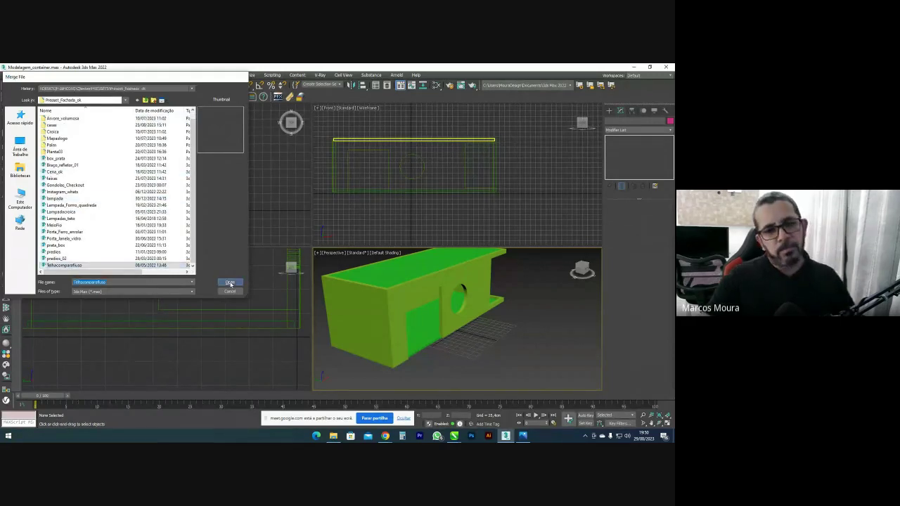
left_click(229, 282)
double_click(290, 186)
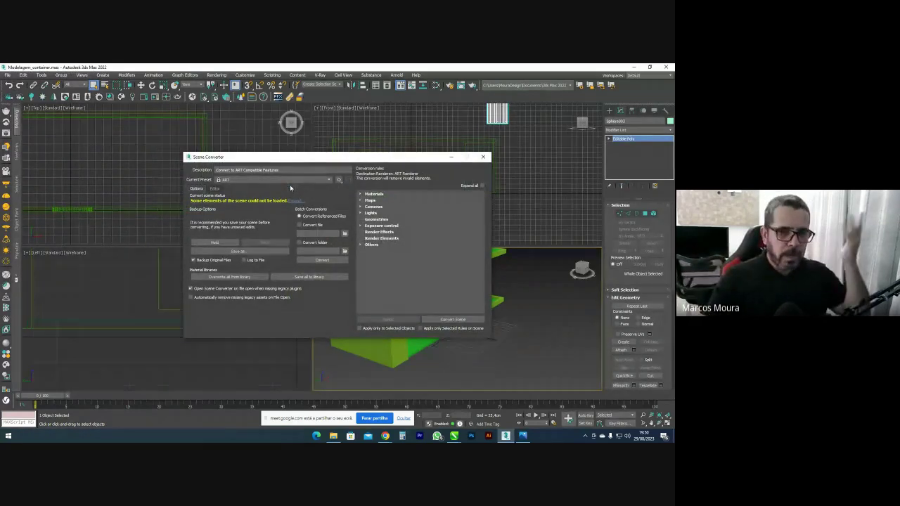
left_click(485, 158)
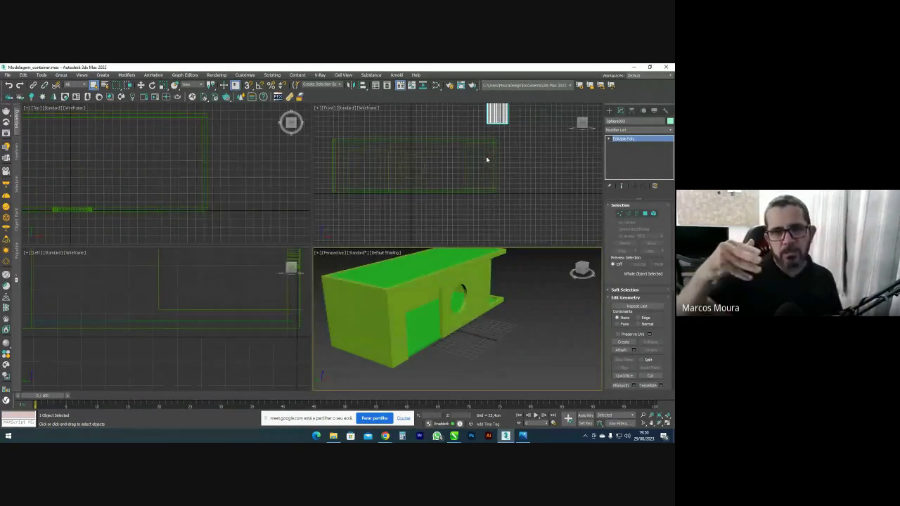
Move the merged corrugated sheet closer to the container's front and lower it to facade height
scroll(176, 140, "down", 5)
left_click(141, 85)
scroll(176, 161, "up", 2)
left_click_drag(199, 193, 186, 139)
right_click(425, 221)
middle_click_drag(465, 139, 464, 180)
scroll(465, 140, "down", 2)
left_click_drag(476, 109, 479, 157)
Move the corrugated sheet to the facade's left end and align its upper corner with the container's upper corner
scroll(524, 302, "up", 5)
middle_click_drag(476, 284, 492, 297, "alt")
scroll(439, 293, "up", 4)
middle_click_drag(392, 288, 441, 340, "alt")
scroll(488, 165, "up", 4)
scroll(502, 153, "down", 2)
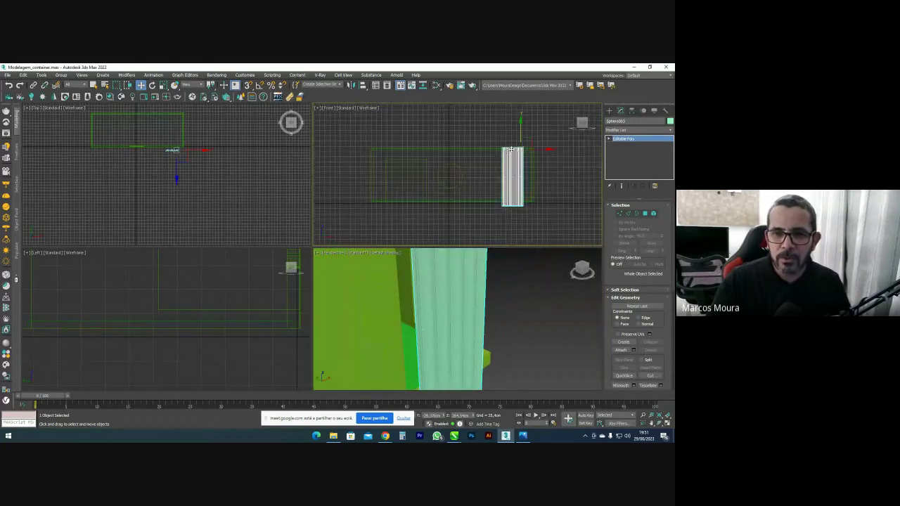
left_click_drag(531, 138, 404, 140)
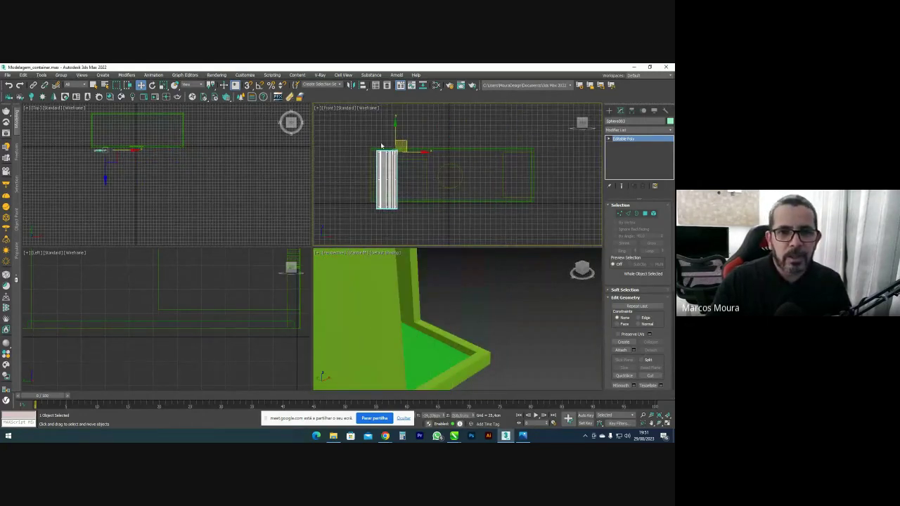
scroll(393, 141, "up", 5)
left_click_drag(504, 155, 470, 141)
scroll(355, 144, "up", 8)
middle_click_drag(325, 150, 410, 153)
scroll(412, 144, "up", 3)
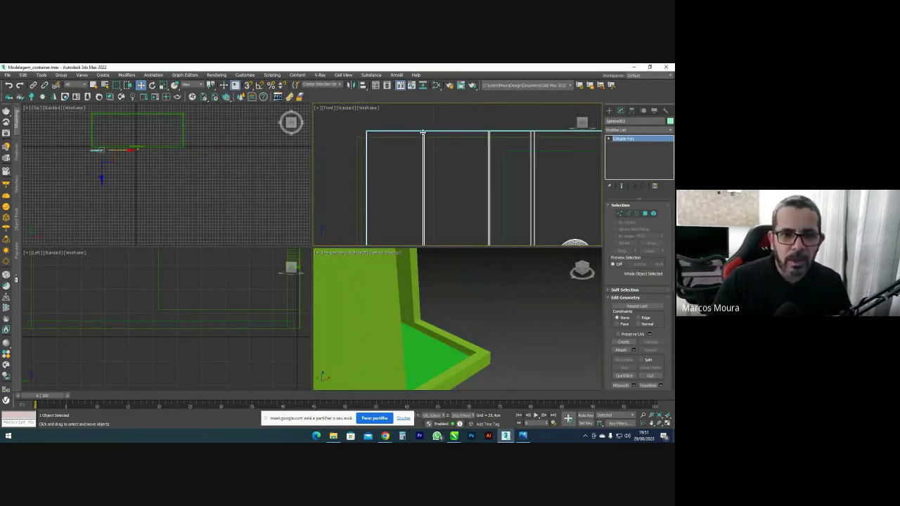
scroll(442, 306, "down", 8)
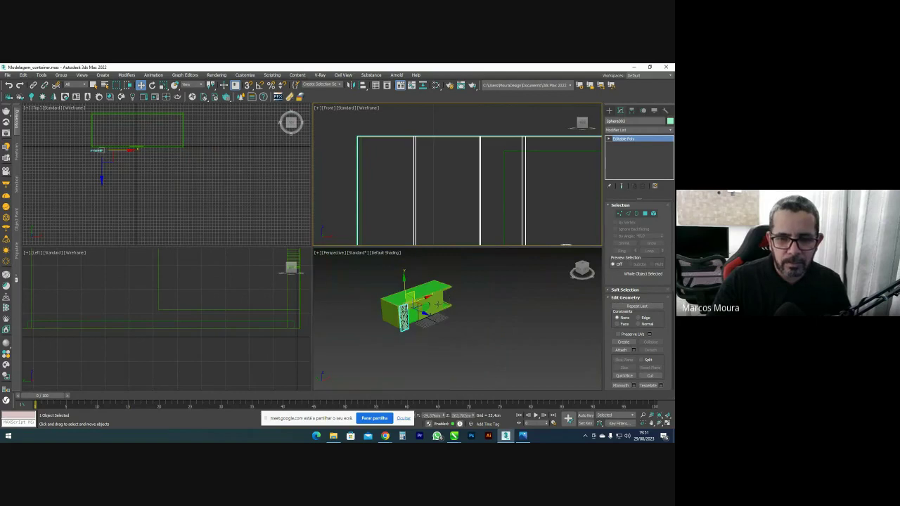
Move the corrugated sheet in the Top view up against the container's front wall, flush with its left corner
left_click(431, 304)
scroll(427, 303, "up", 3)
mouse_move(448, 307)
middle_mouse_down("alt")
mouse_move(422, 302)
mouse_move(512, 304)
mouse_move(542, 315)
mouse_move(487, 315)
mouse_move(450, 342)
mouse_move(418, 339)
mouse_move(452, 322)
middle_mouse_up("alt")
left_click(522, 308)
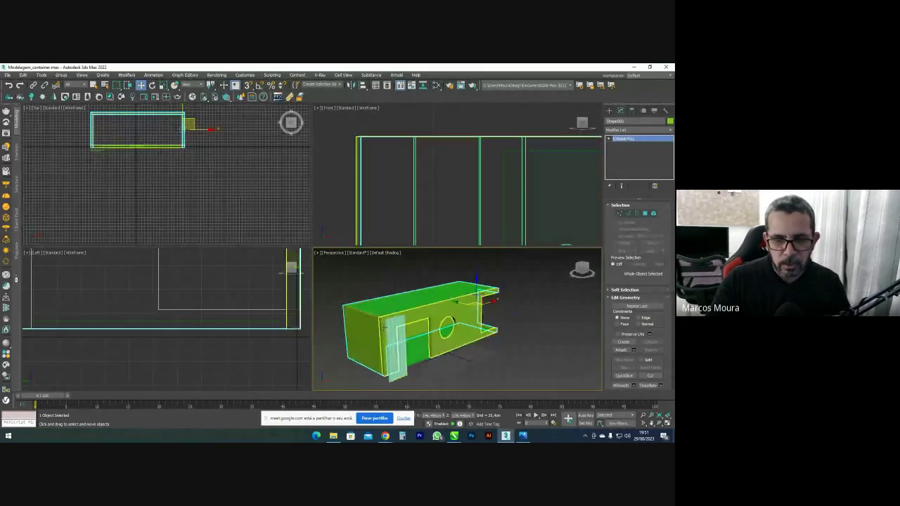
left_click(396, 326)
scroll(151, 167, "up", 2)
scroll(104, 146, "up", 8)
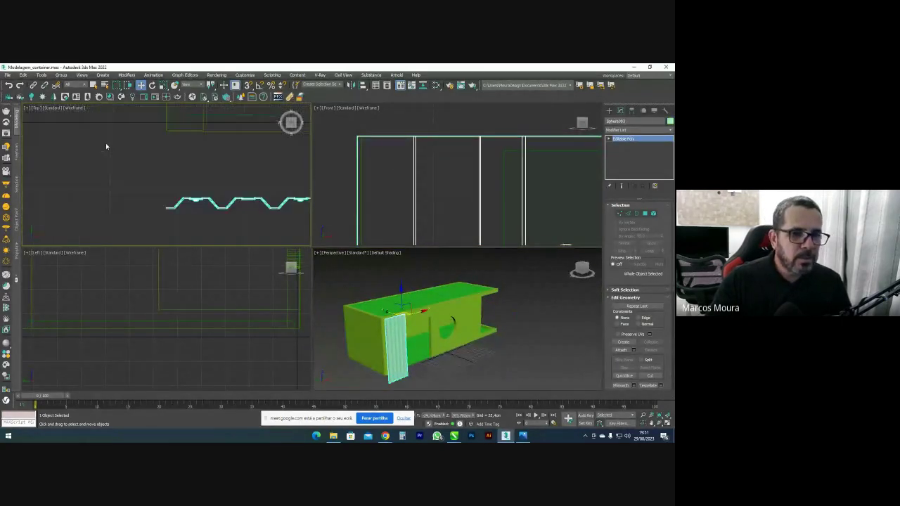
middle_click_drag(184, 162, 108, 192)
scroll(109, 192, "down", 1)
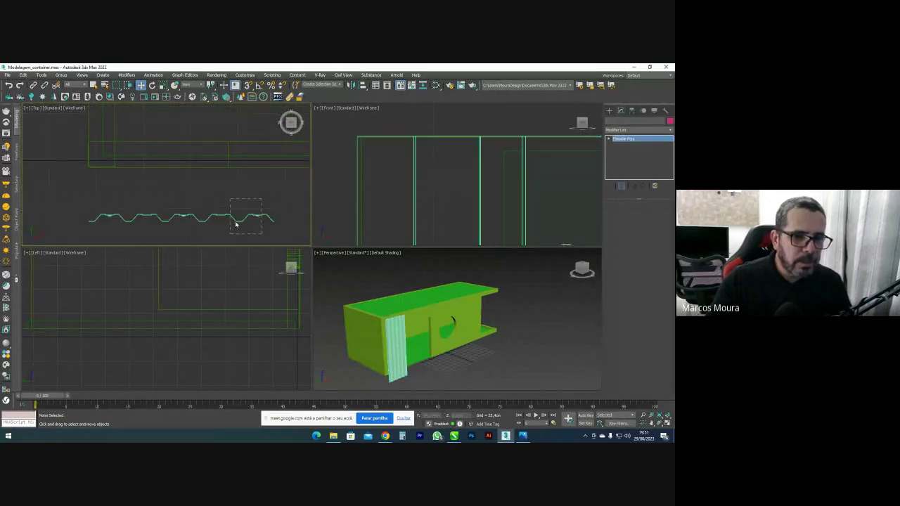
left_click_drag(262, 204, 259, 160)
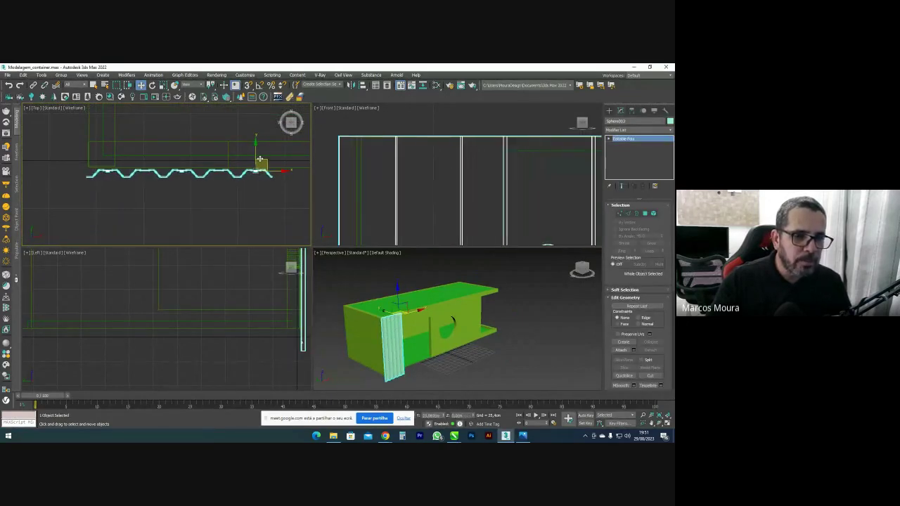
scroll(109, 170, "up", 4)
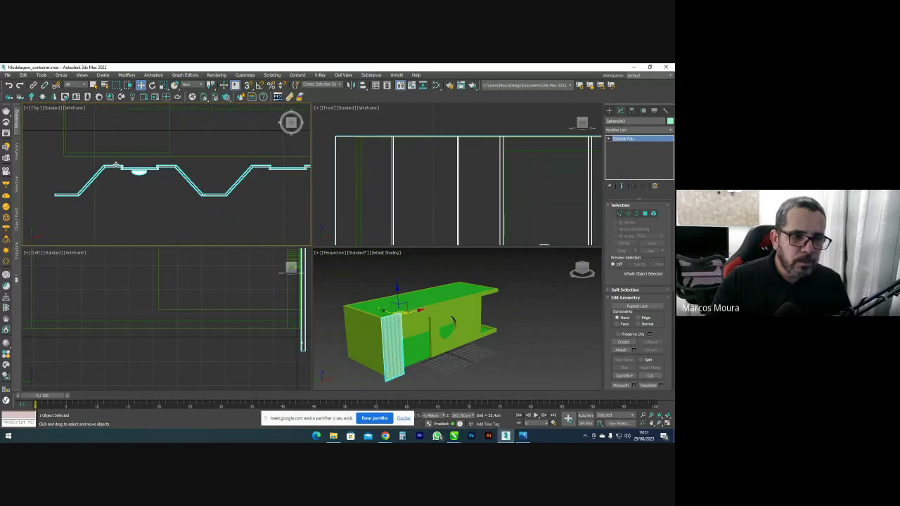
Clone the corrugated sheet as one copy to its right along the front wall, overlapping the adjoining edges
scroll(116, 166, "down", 5)
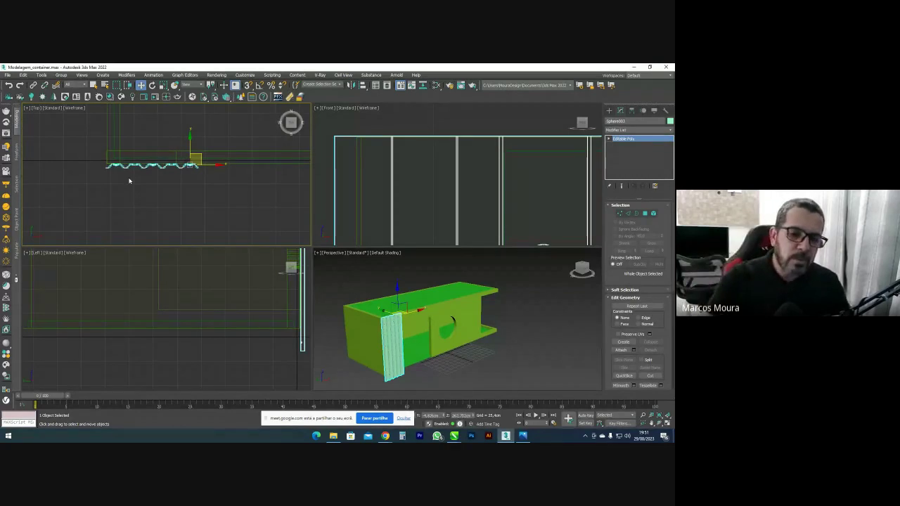
scroll(398, 176, "down", 8)
middle_click_drag(459, 193, 386, 165)
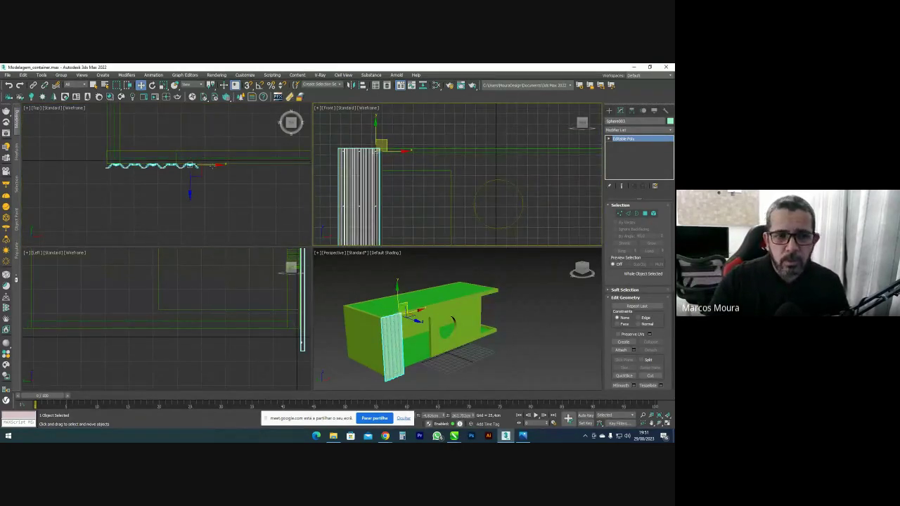
middle_click_drag(204, 166, 168, 162)
left_click_drag(108, 163, 199, 163, "shift")
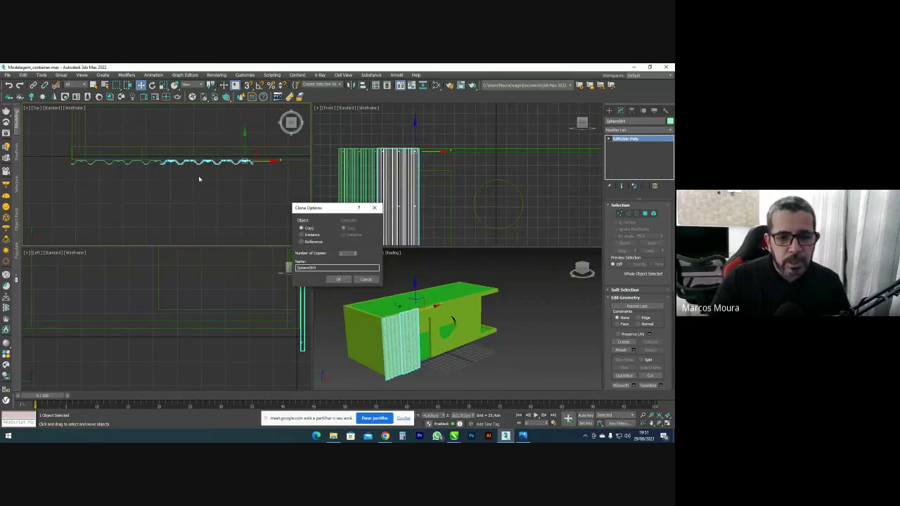
left_click(337, 280)
scroll(176, 172, "up", 6)
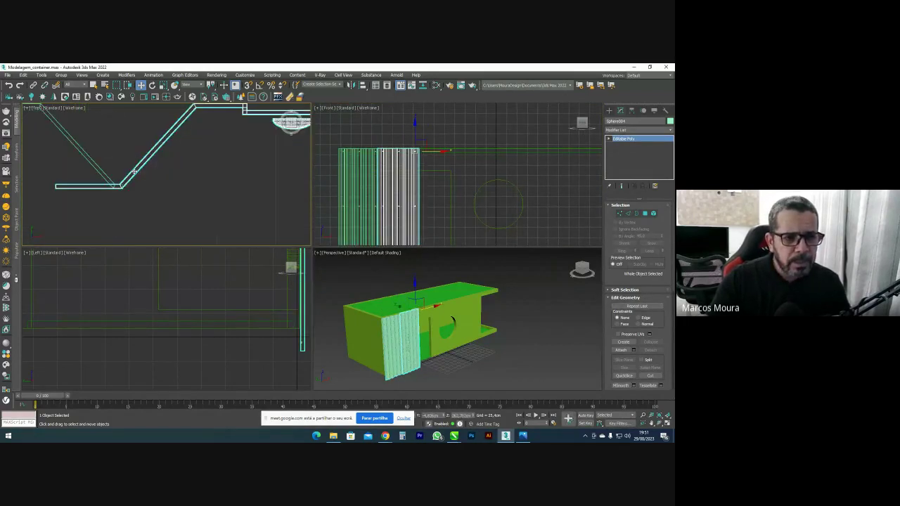
scroll(141, 171, "down", 6)
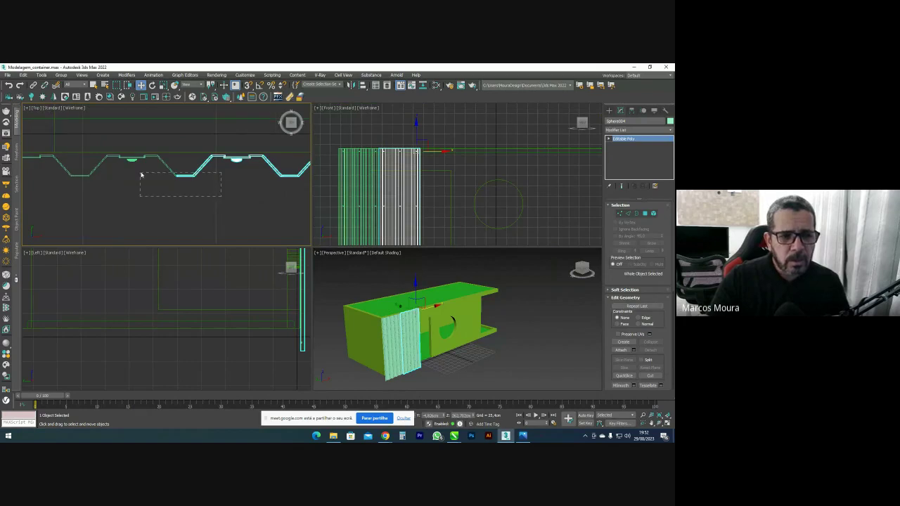
Clone both corrugated sheets as copies further right along the wall and close the gap at the joint
left_click(140, 168, "ctrl")
scroll(127, 166, "down", 3)
left_click_drag(119, 162, 289, 162, "shift")
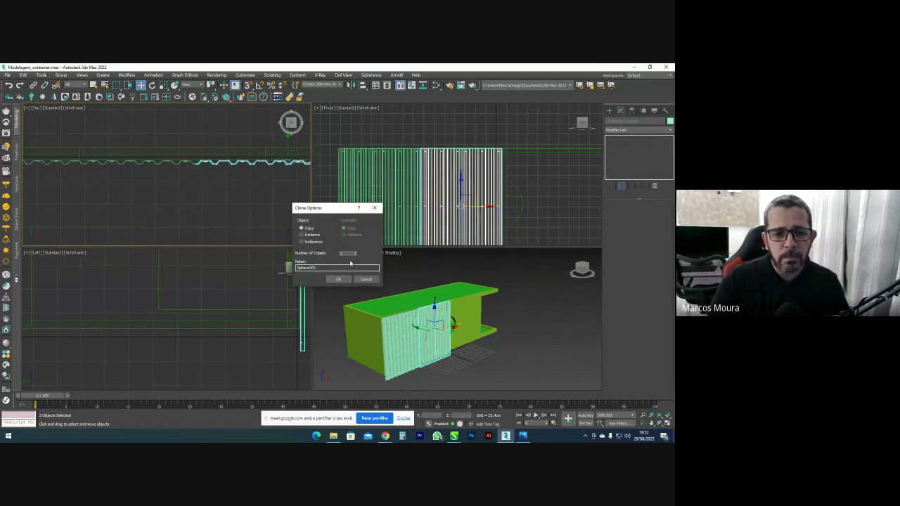
left_click(337, 279)
scroll(211, 158, "up", 5)
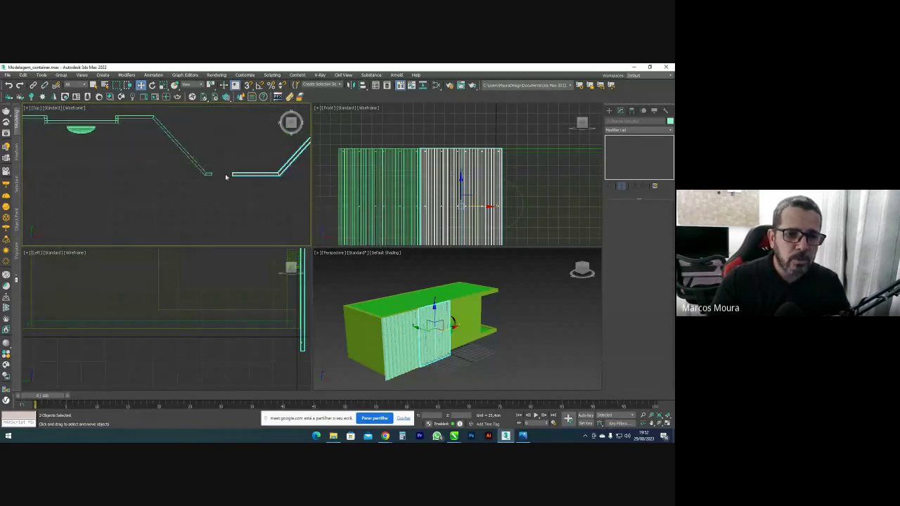
scroll(211, 176, "up", 4)
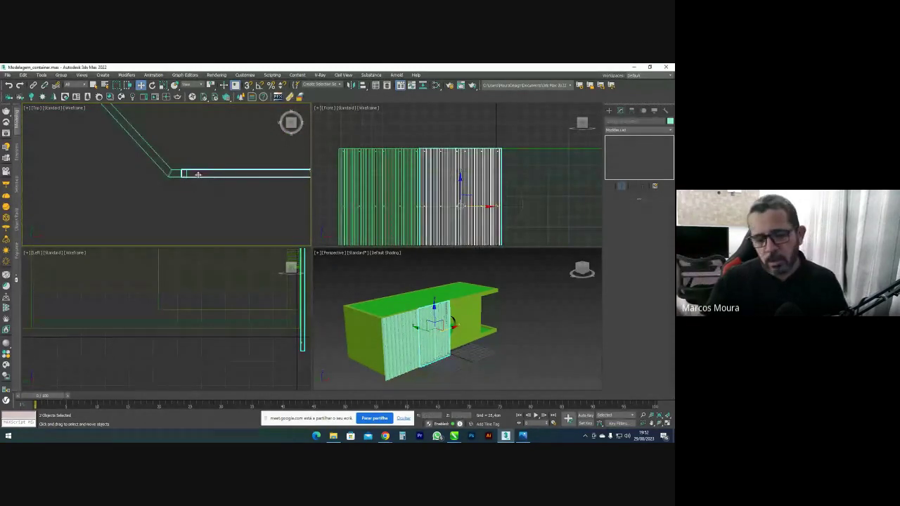
Clone all four corrugated sheets as copies to cover the remaining half of the container's front wall
scroll(408, 134, "down", 3)
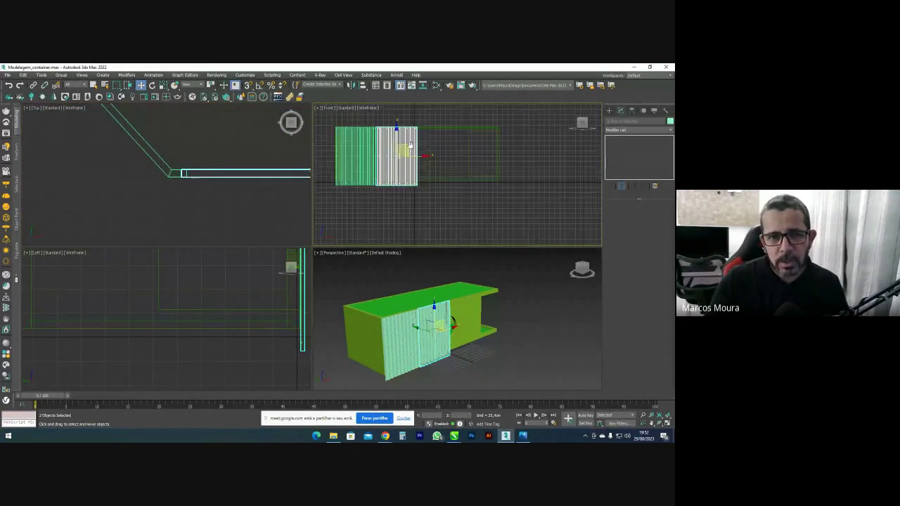
left_click(159, 158, "ctrl")
scroll(121, 168, "down", 6)
scroll(108, 169, "up", 3)
scroll(105, 161, "down", 5)
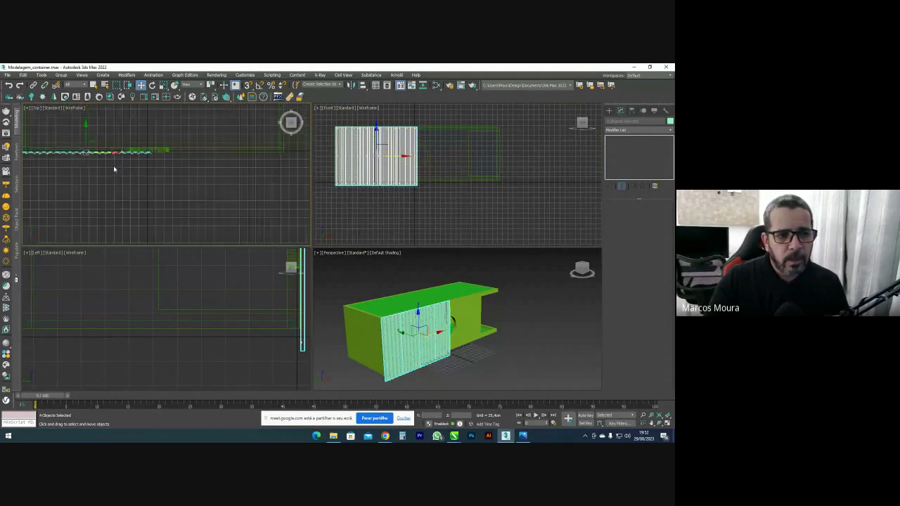
left_click(183, 153, "ctrl")
mouse_move(182, 153)
left_mouse_down("shift")
mouse_move(255, 152)
mouse_move(244, 160)
left_mouse_up("shift")
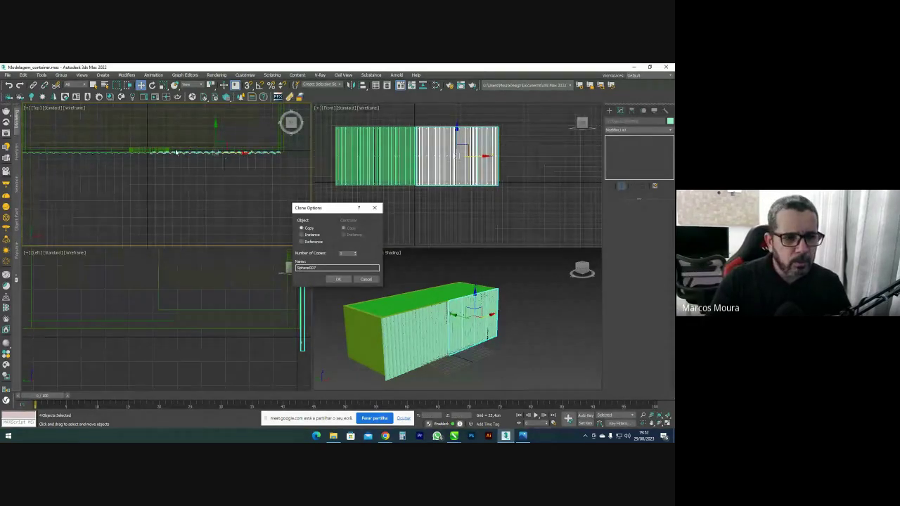
left_click(337, 280)
left_click(247, 182)
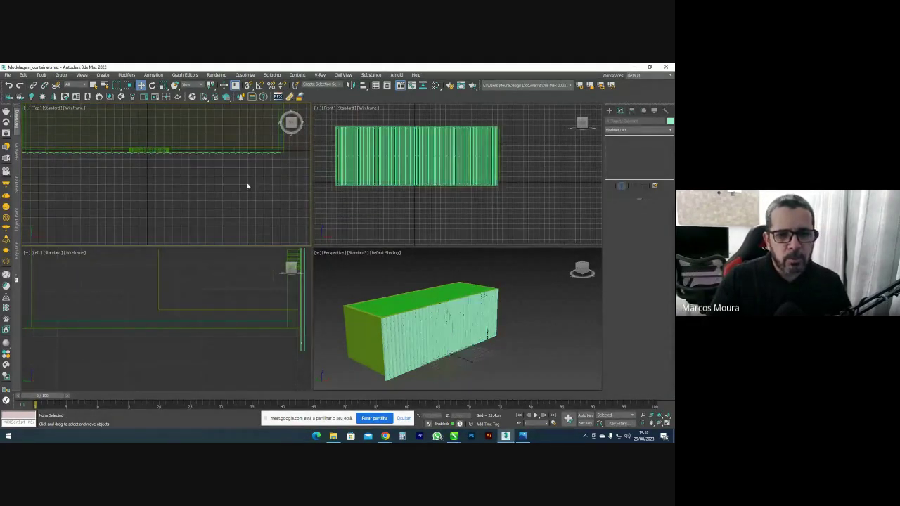
Clone the end corrugated sheet as a copy beyond the container's right end, and clone that copy repeatedly into a continuous row
left_click(491, 146)
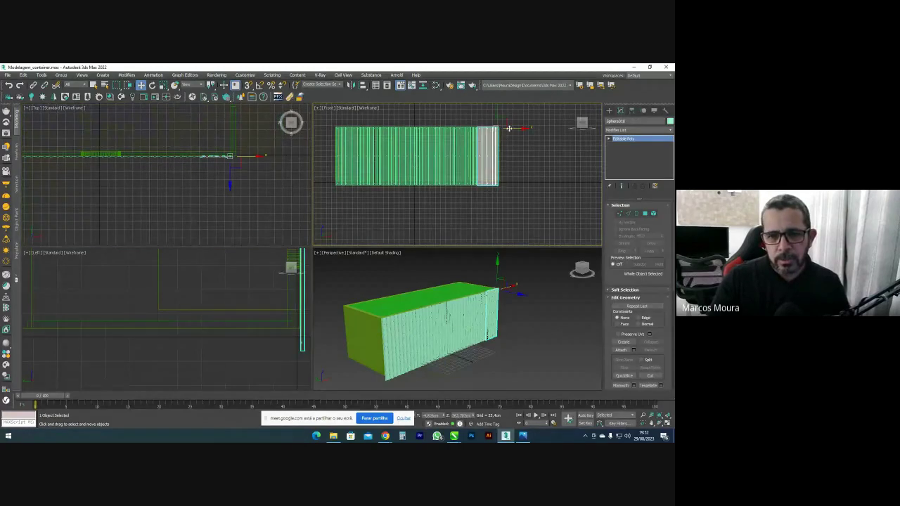
left_click_drag(541, 128, 578, 128, "shift")
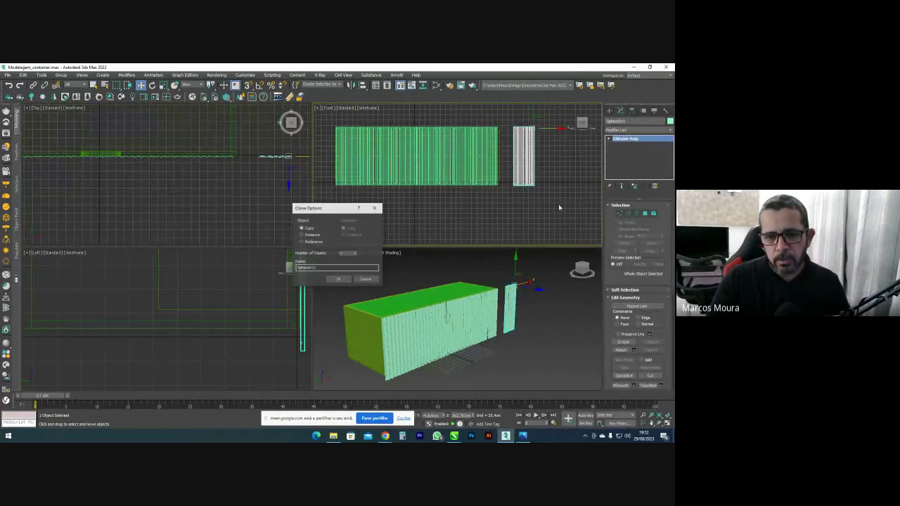
left_click(339, 280)
middle_click_drag(561, 129, 437, 163)
left_click_drag(433, 162, 454, 169, "shift")
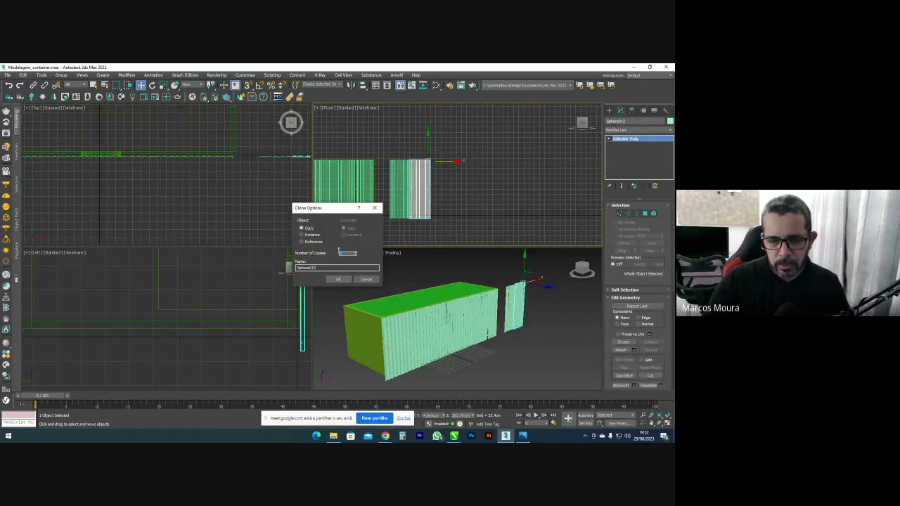
left_click(343, 282)
Delete the row of extra corrugated sheet copies standing beyond the container's right end
middle_click_drag(478, 288, 365, 306)
left_click_drag(428, 340, 428, 340)
middle_click_drag(492, 293, 488, 317, "alt")
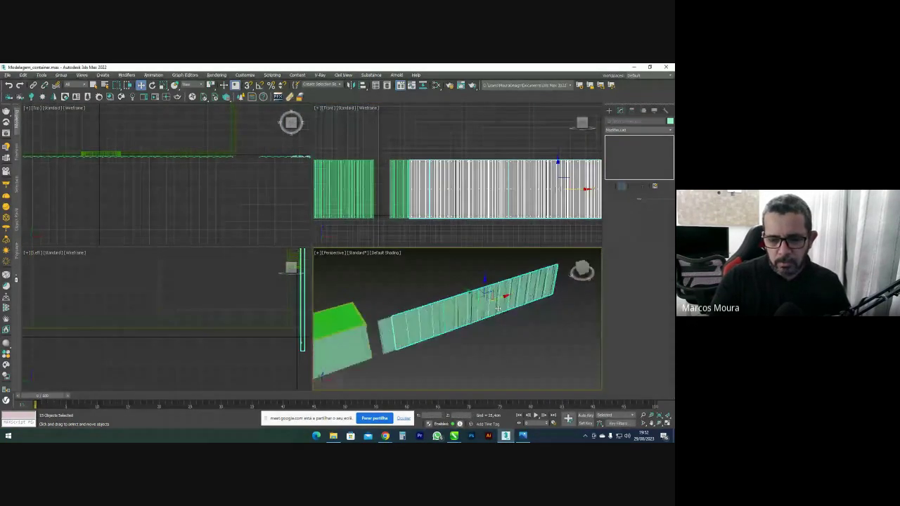
key("Delete")
scroll(390, 327, "up", 3)
left_click(388, 324)
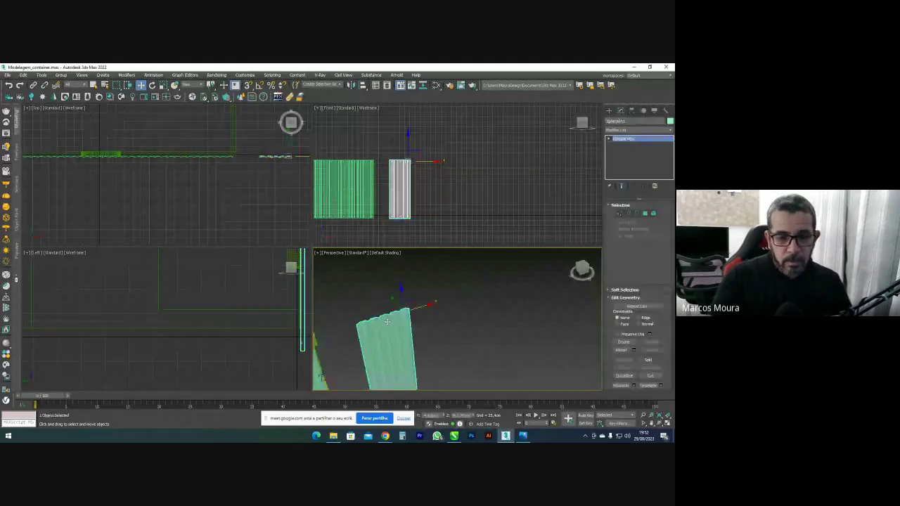
key("Delete")
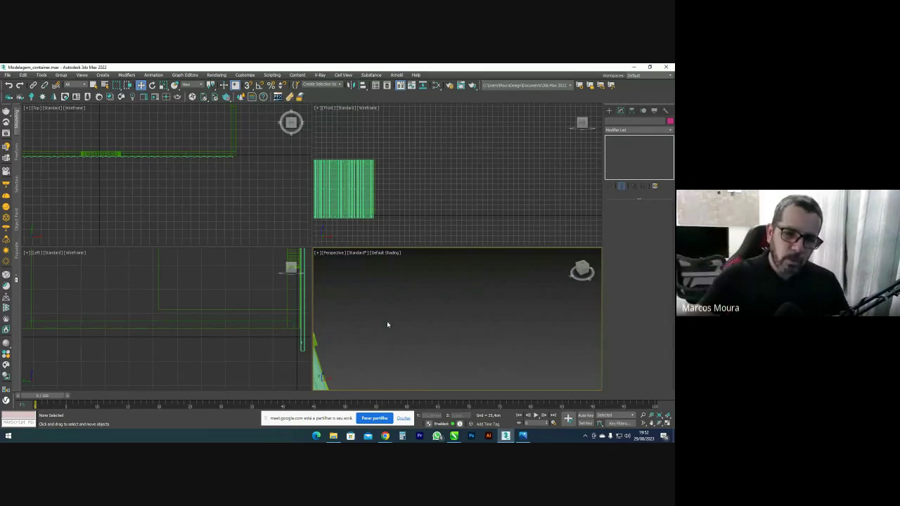
Delete the last corrugated sheet at the front wall's right end, uncovering the corner window opening
middle_click_drag(361, 213, 446, 175)
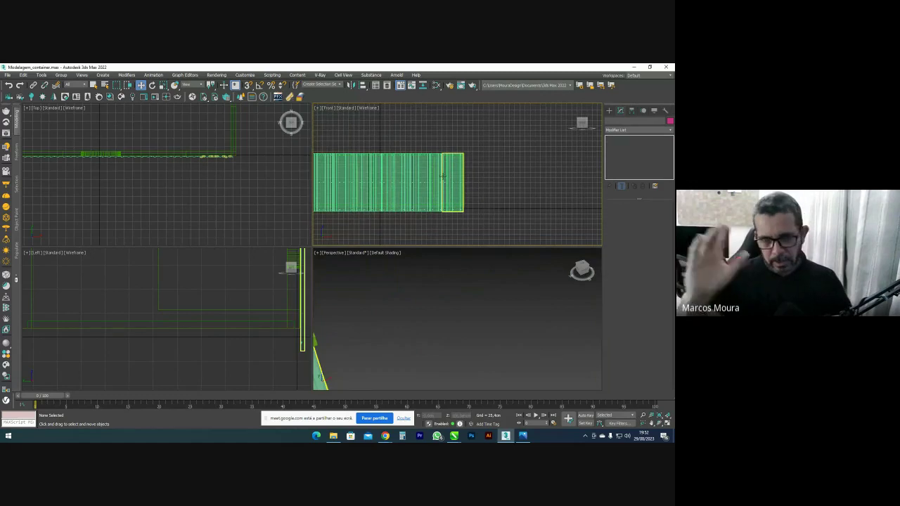
scroll(433, 177, "up", 4)
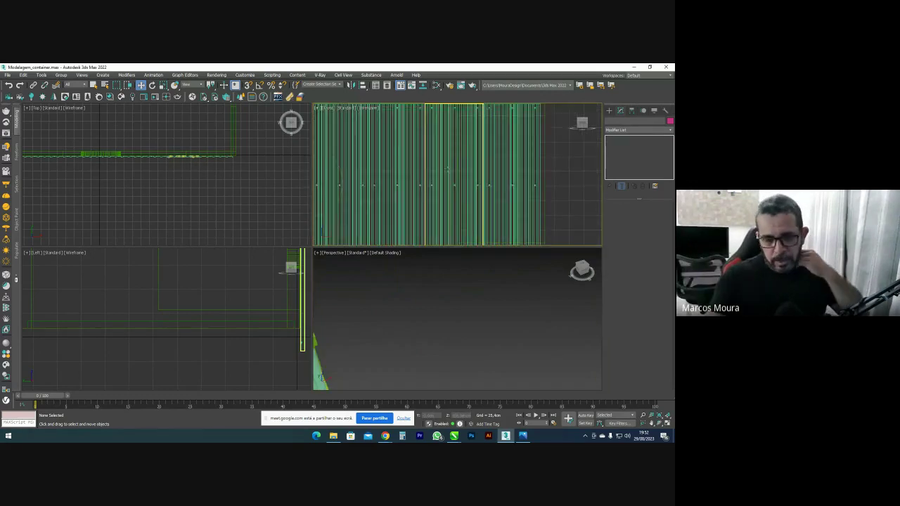
scroll(433, 323, "down", 4)
middle_click_drag(417, 328, 444, 315)
scroll(444, 314, "up", 3)
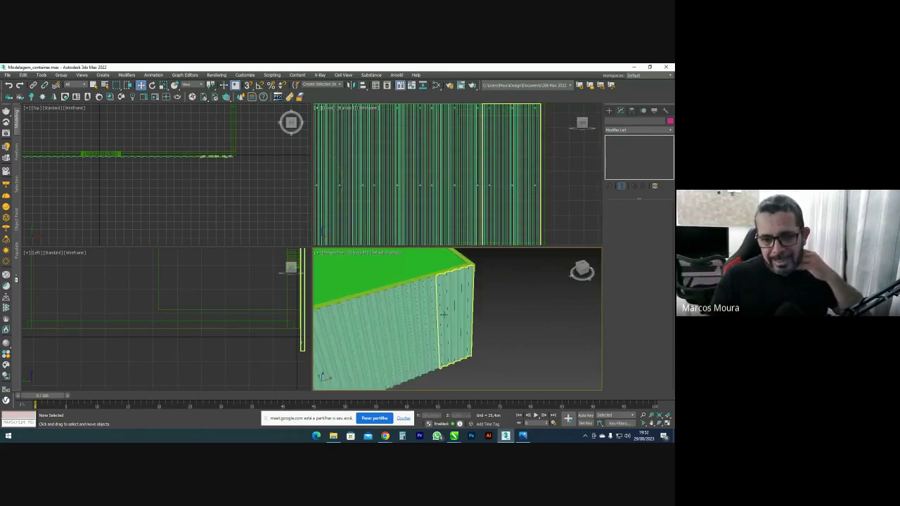
left_click(455, 302)
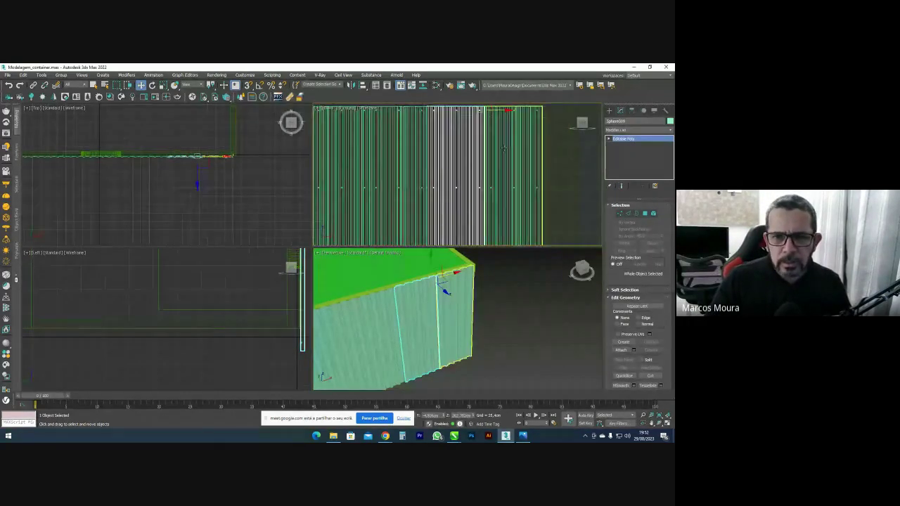
scroll(492, 153, "down", 3)
scroll(503, 160, "up", 1)
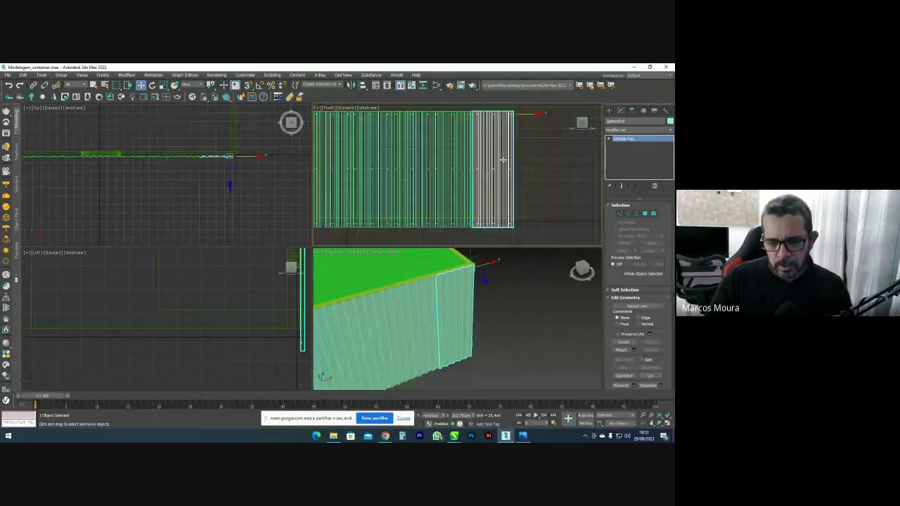
key("Delete")
left_click(466, 159)
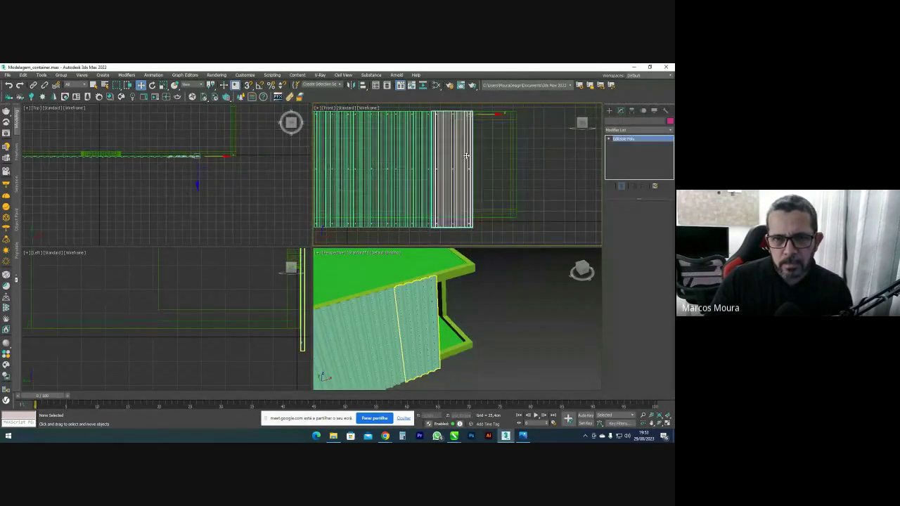
key("Delete")
key("ctrl+z")
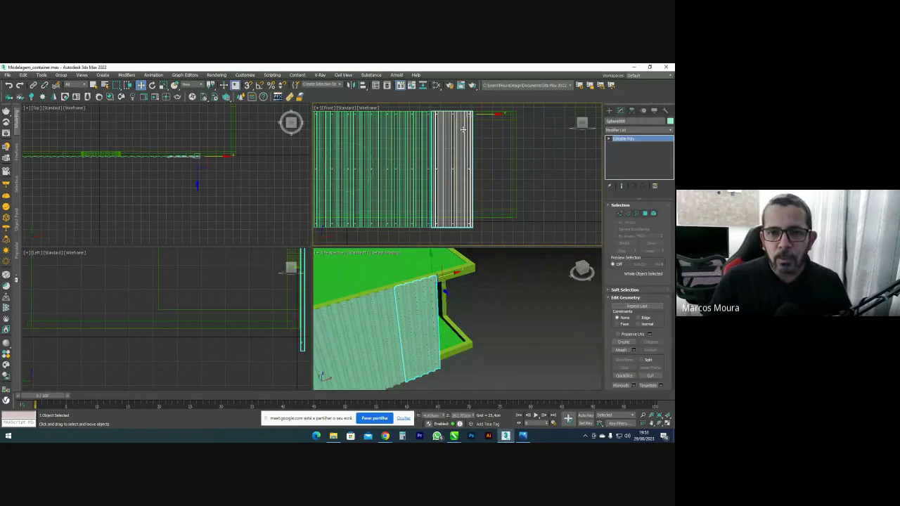
Trim the rightmost remaining corrugated sheet by deleting its vertices that extend past the left edge of the corner window opening
scroll(470, 122, "up", 3)
middle_click(219, 141)
middle_click_drag(454, 171, 445, 187)
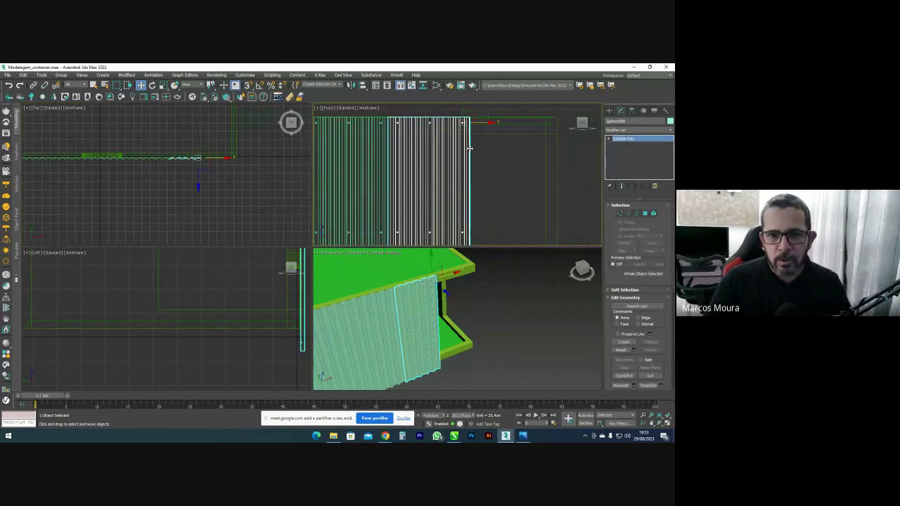
scroll(481, 130, "up", 3)
left_click(386, 149)
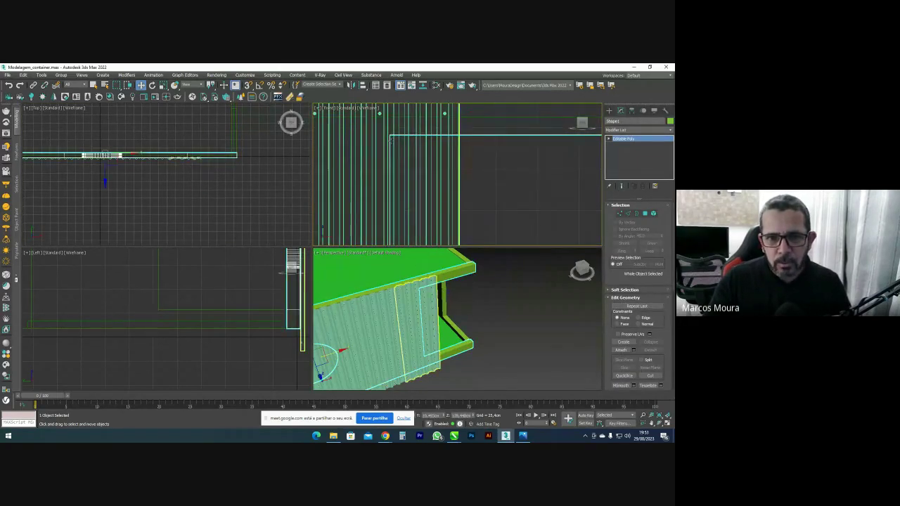
left_click(459, 201)
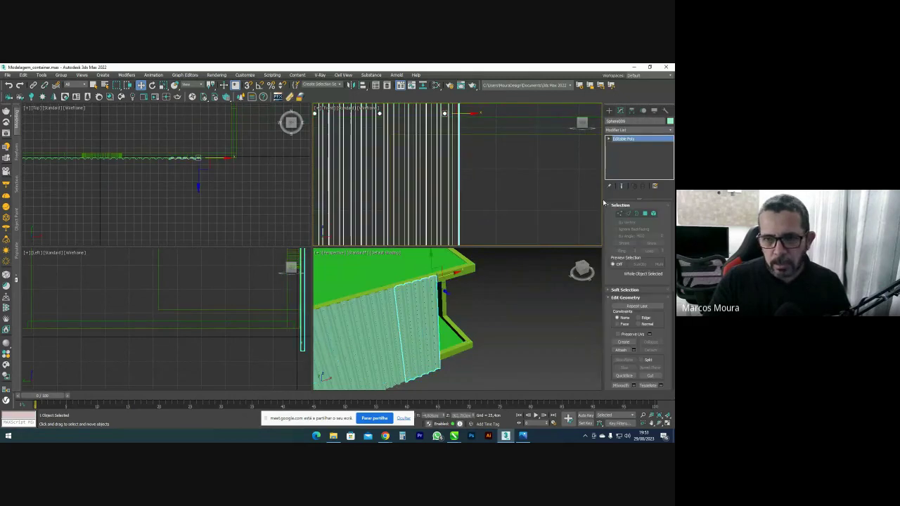
left_click(619, 214)
scroll(225, 144, "up", 4)
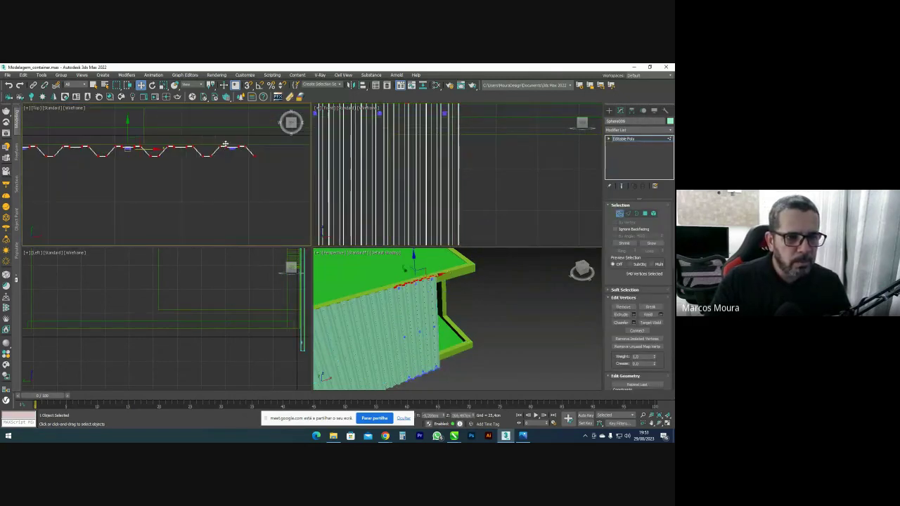
left_click_drag(145, 191, 144, 189)
key("Delete")
middle_click_drag(404, 323, 398, 288, "alt")
scroll(426, 181, "down", 3)
scroll(434, 173, "up", 2)
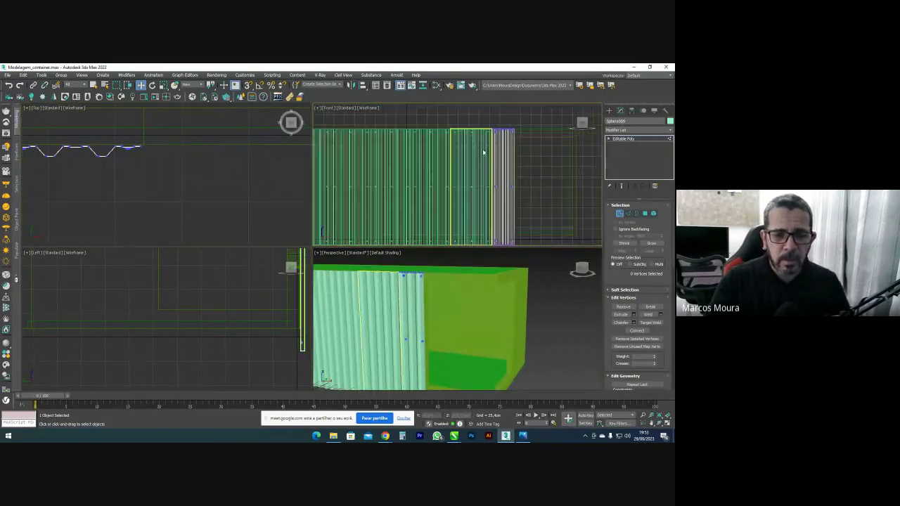
scroll(434, 175, "down", 3)
scroll(422, 161, "up", 6)
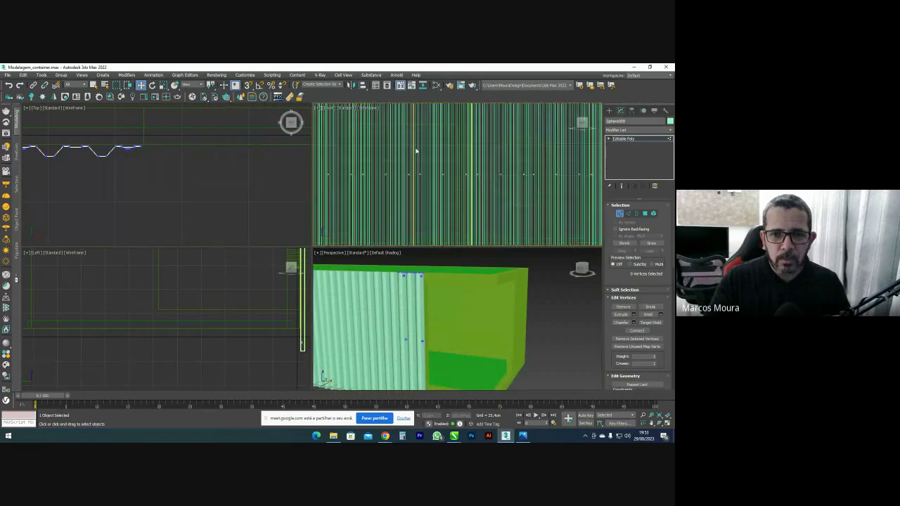
left_click(619, 213)
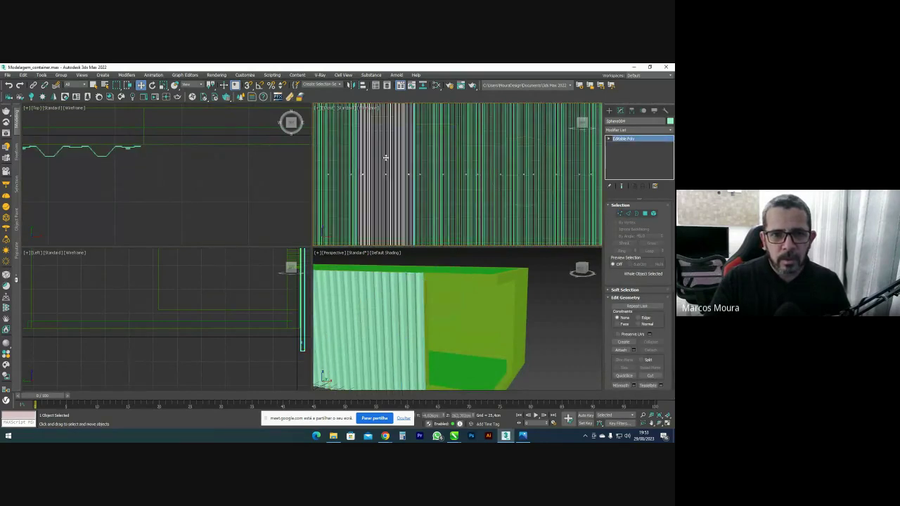
Raise the bottom vertices of the second corrugated sheet from the left to shorten it above the door opening
key("z")
left_click(620, 214)
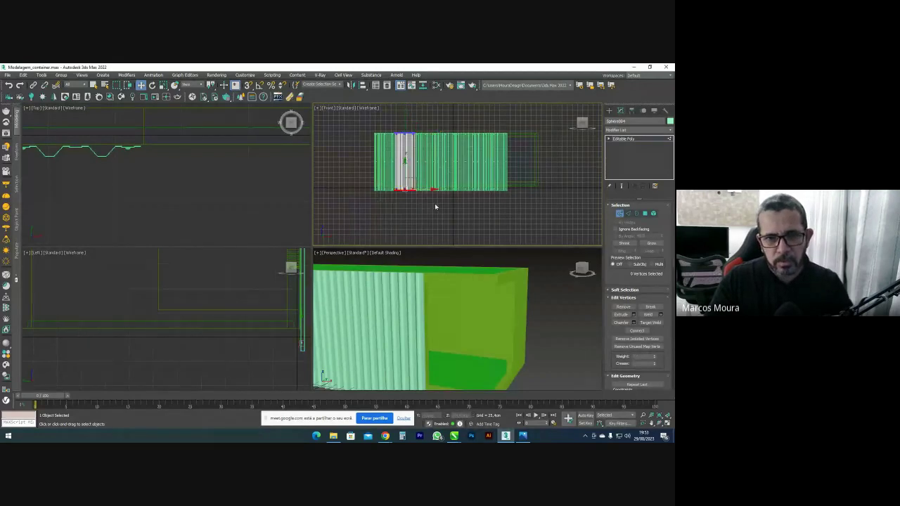
scroll(405, 133, "up", 2)
middle_click_drag(372, 314, 526, 310)
scroll(402, 164, "up", 3)
middle_click_drag(403, 176, 409, 195)
left_click_drag(416, 202, 419, 131)
scroll(414, 147, "up", 3)
scroll(420, 131, "down", 5)
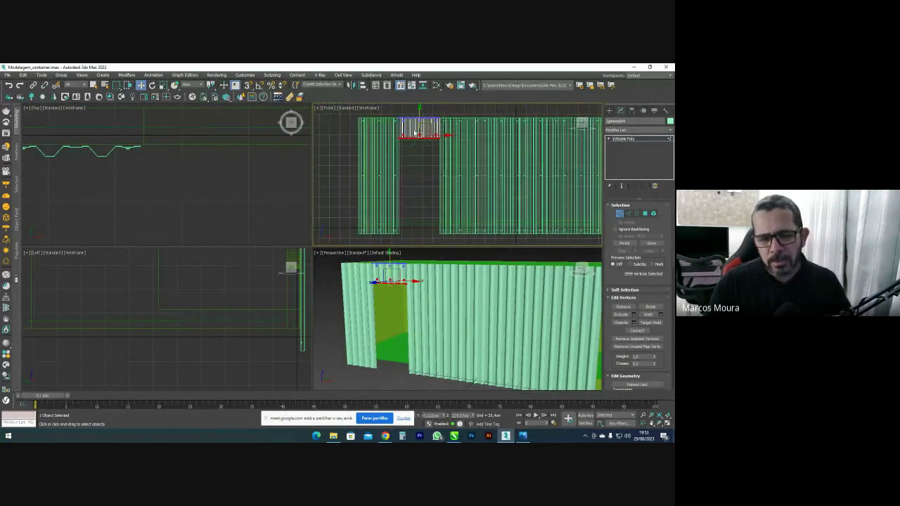
Delete the two corrugated sheets covering the door opening
left_click(617, 212)
left_click(444, 135)
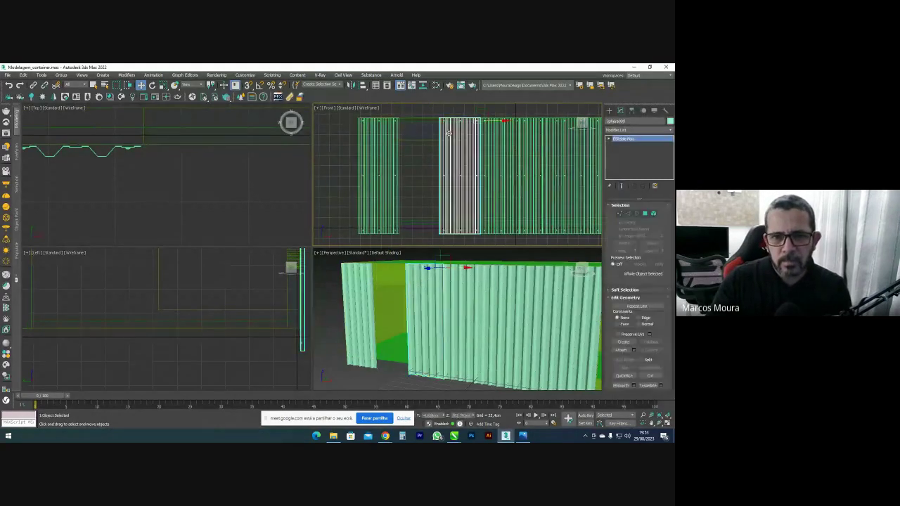
Examine the cladding around the entrance in reference renders 01.png and 03.png, and return to 3ds Max
left_click(523, 436)
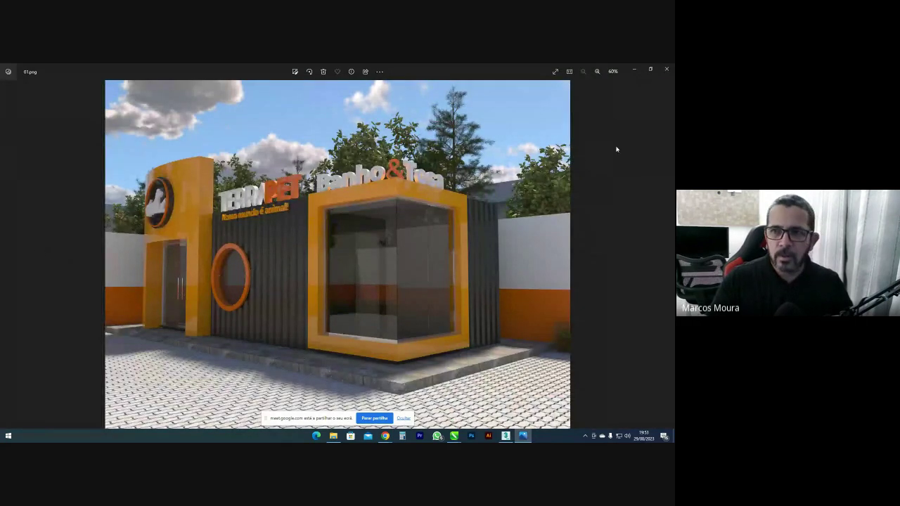
left_click(667, 68)
left_click(333, 436)
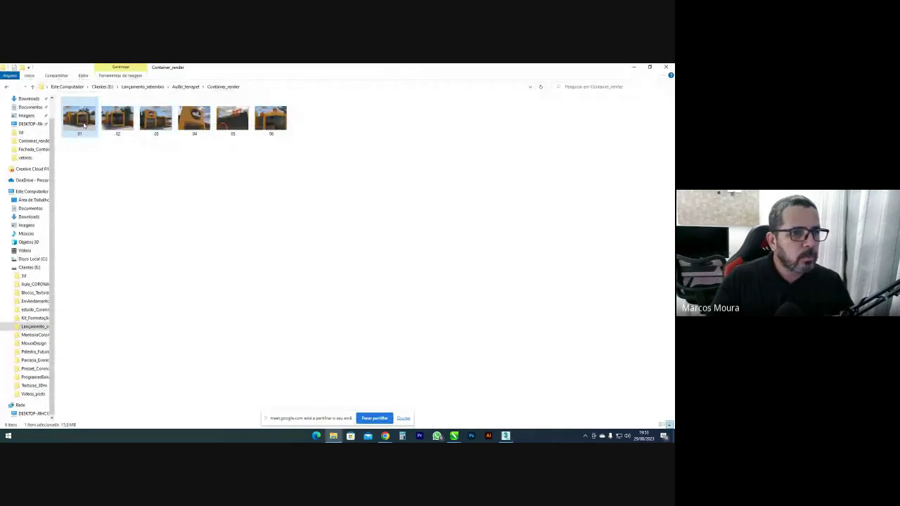
double_click(153, 119)
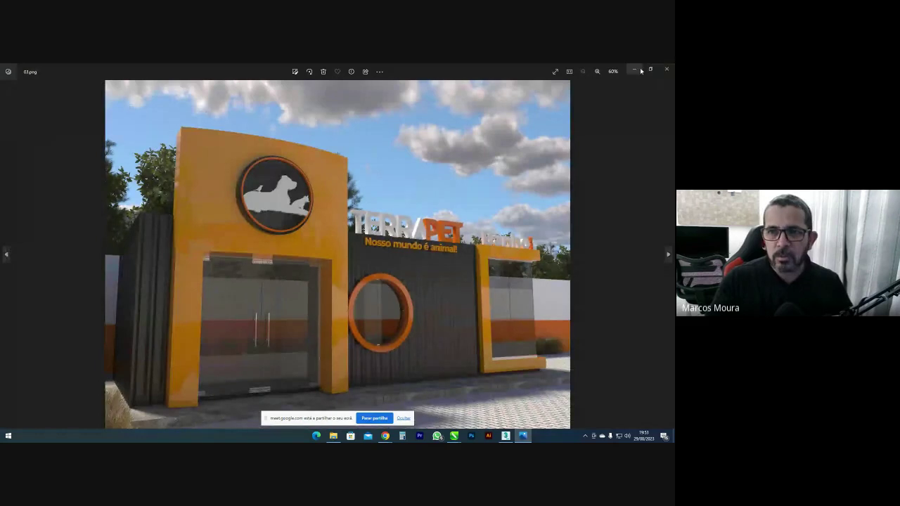
left_click(664, 69)
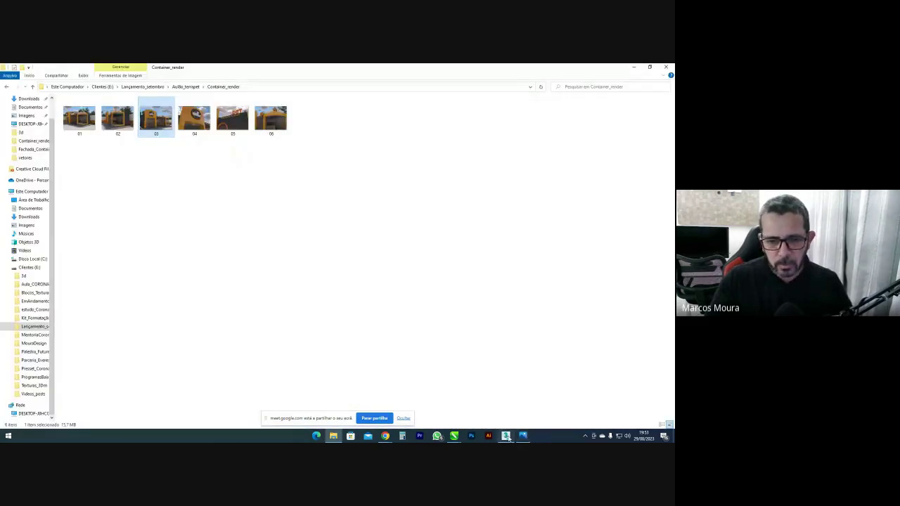
left_click(505, 436)
Trim the leftmost corrugated sheet by deleting its vertices that extend over the left side of the door opening
left_click(359, 275)
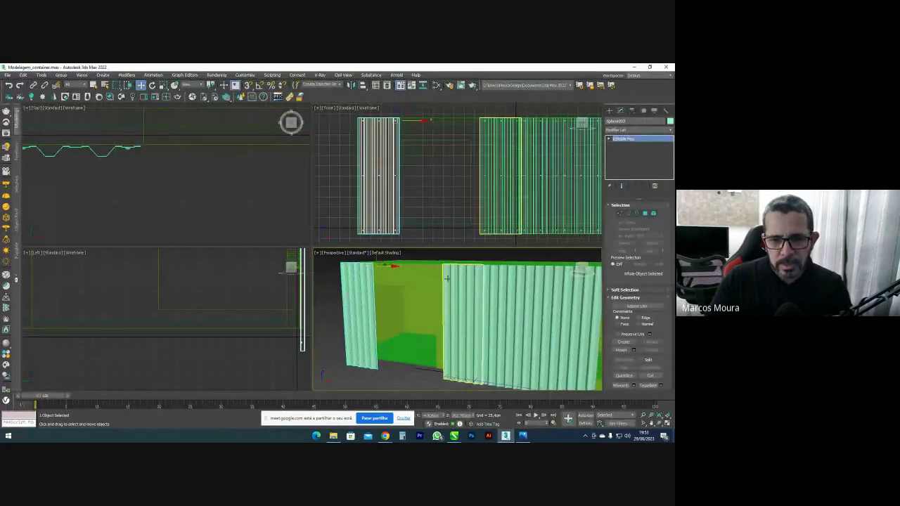
left_click(426, 282)
middle_click_drag(426, 282, 392, 277, "alt")
left_click(389, 275)
left_click(619, 215)
scroll(162, 162, "down", 4)
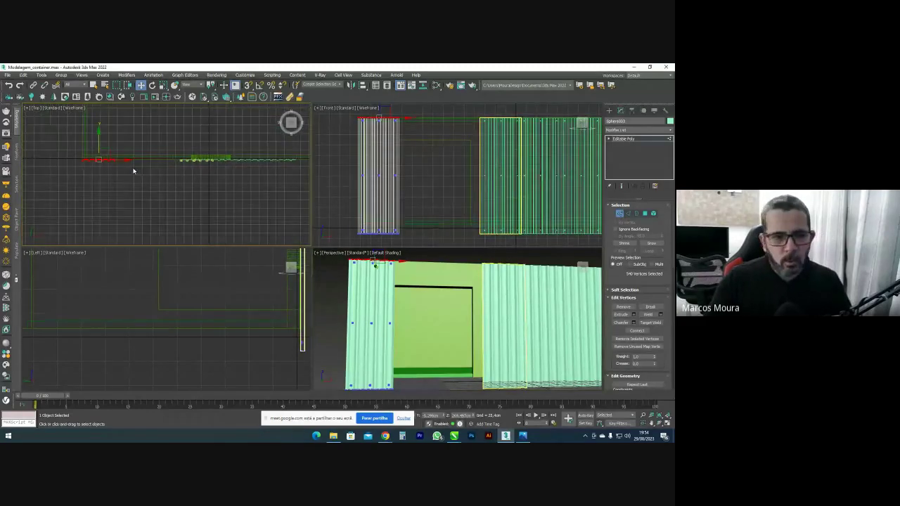
scroll(114, 161, "up", 4)
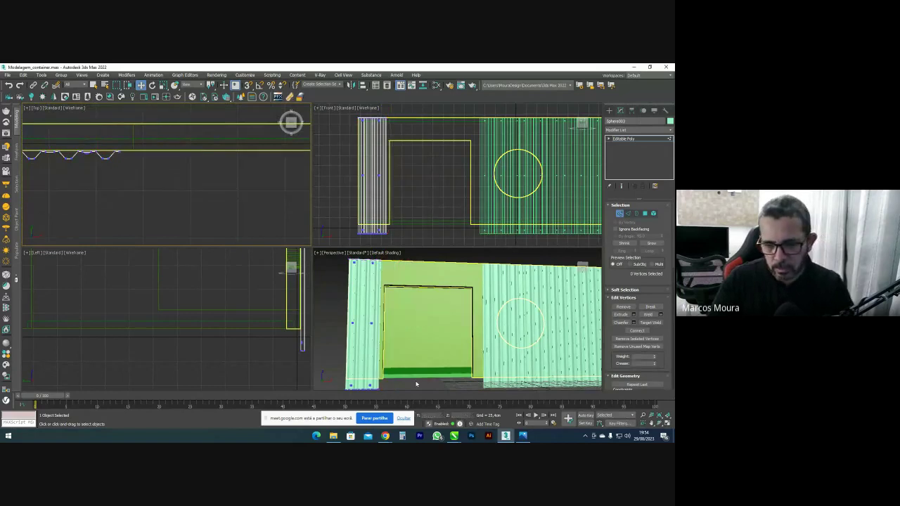
Compare the trimmed cladding with the reference render, inspect the corner window end and finish the sheet's vertex editing
left_click(522, 436)
left_click(523, 435)
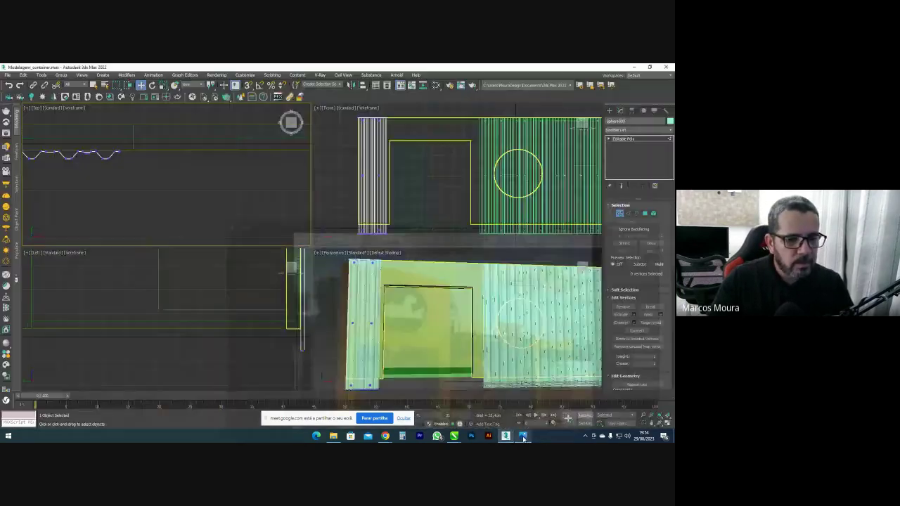
scroll(453, 201, "down", 3)
middle_click_drag(444, 294, 380, 282, "alt")
middle_click_drag(515, 294, 389, 301, "alt")
scroll(426, 297, "down", 3)
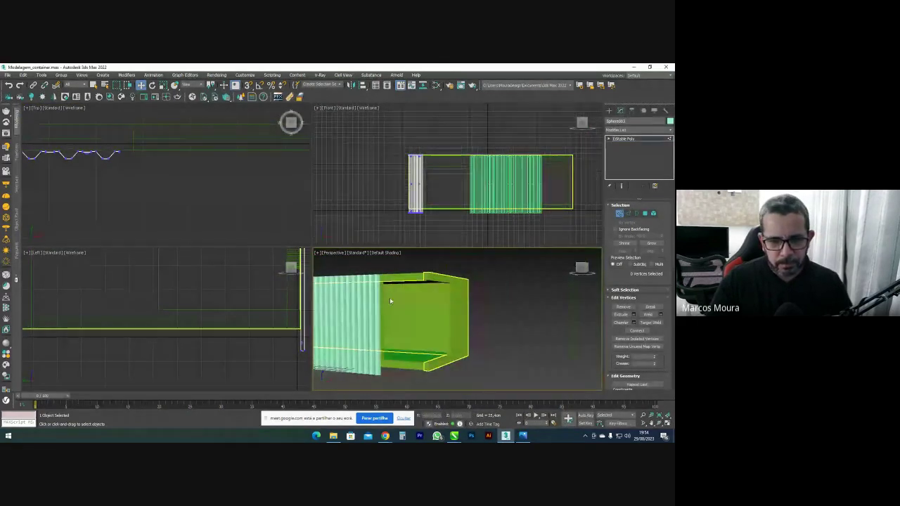
left_click(619, 213)
Edit the vertices of the sheet right of the round window's centre, raising its lower-left vertices up into the window area
scroll(503, 184, "up", 4)
scroll(503, 182, "up", 4)
scroll(485, 144, "down", 5)
key("1")
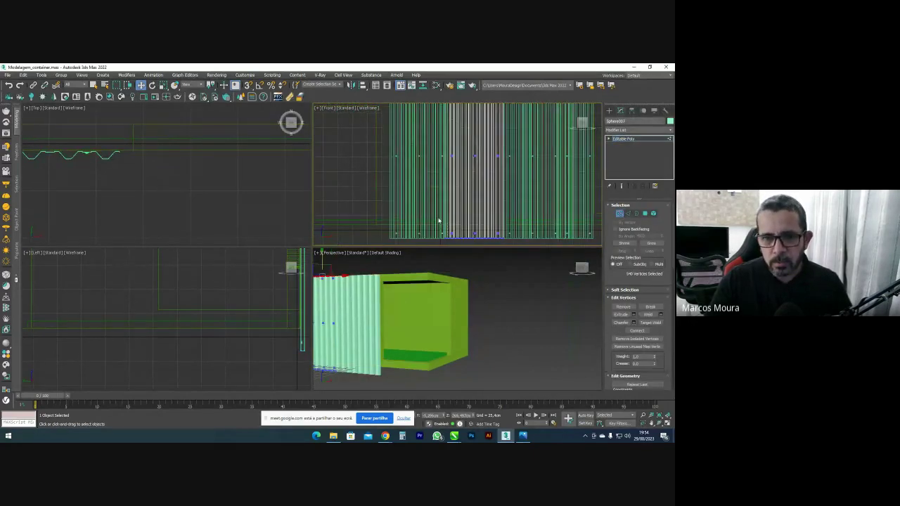
left_click_drag(480, 244, 456, 122)
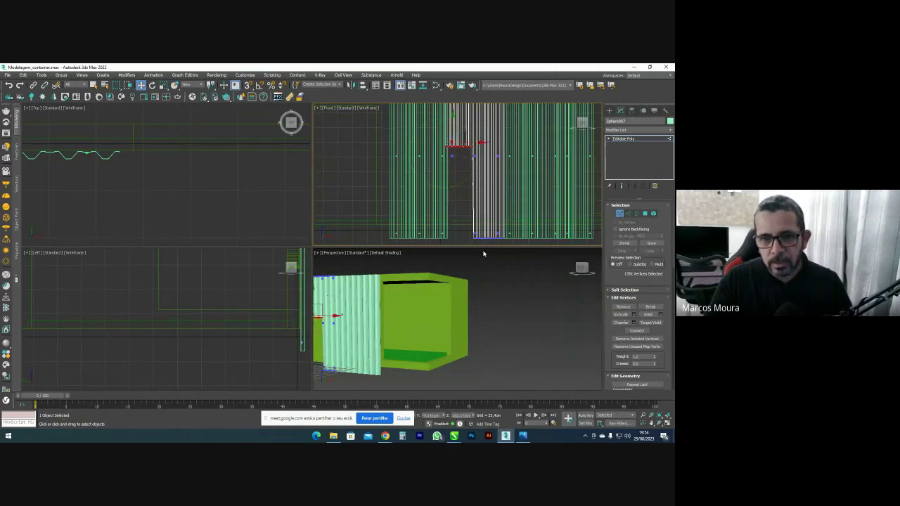
scroll(447, 241, "up", 5)
left_click_drag(466, 235, 468, 227)
scroll(468, 227, "down", 4)
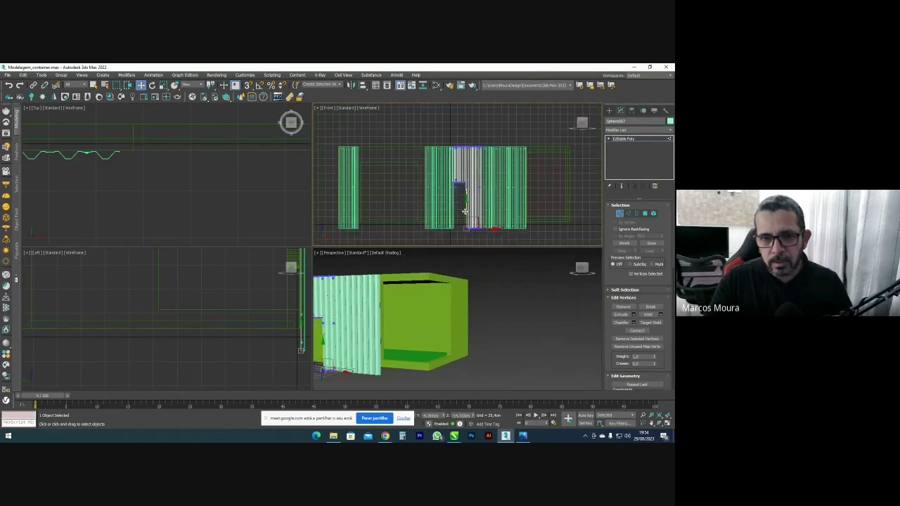
Move the raised vertex columns individually to start a stepped curve along the round window's upper-right arc
scroll(439, 185, "up", 4)
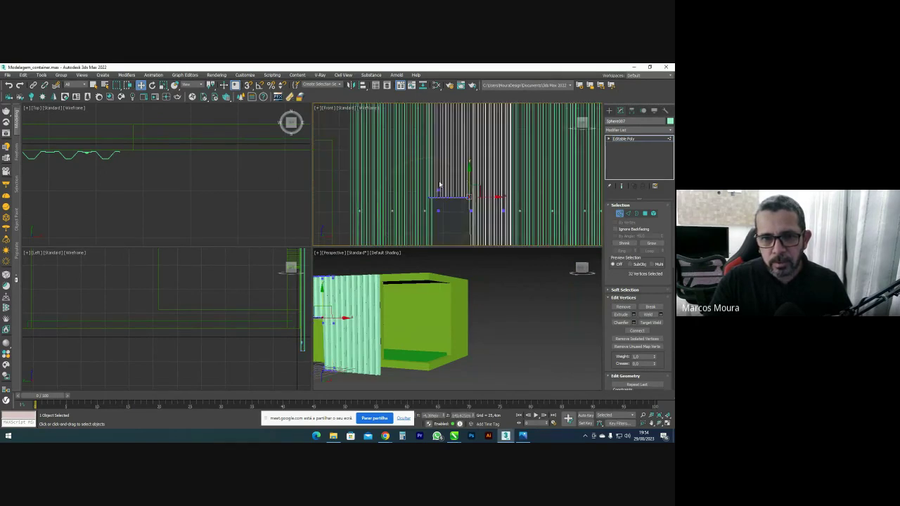
left_click_drag(473, 208, 474, 208)
middle_click_drag(454, 190, 450, 209)
left_click_drag(436, 196, 422, 179)
left_click_drag(462, 209, 422, 167)
scroll(446, 187, "up", 4)
left_click_drag(497, 220, 496, 200)
middle_click_drag(380, 312, 478, 311)
scroll(426, 301, "up", 4)
left_click_drag(358, 162, 478, 209)
left_click_drag(418, 165, 416, 142)
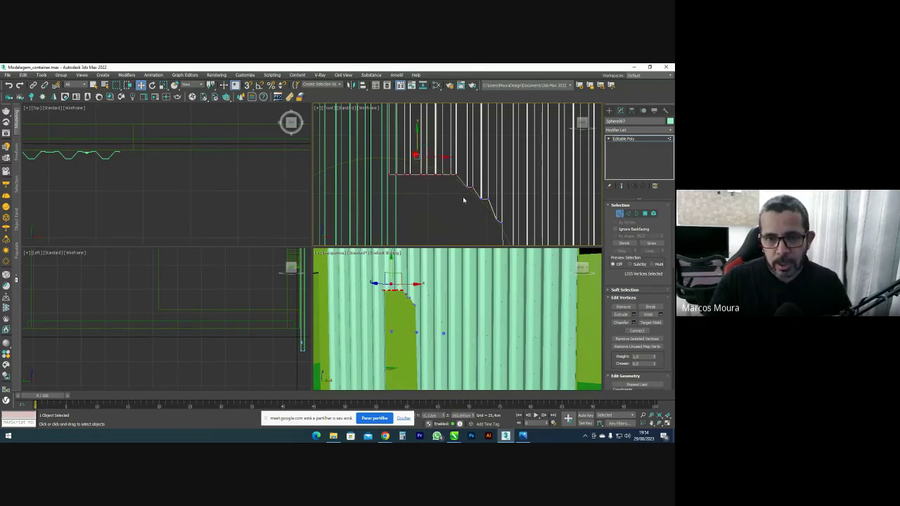
Fine-tune the heights of the outer vertex columns so the sheet's cut edge follows the right part of the window arc
scroll(471, 192, "up", 3)
left_click_drag(464, 180, 464, 179)
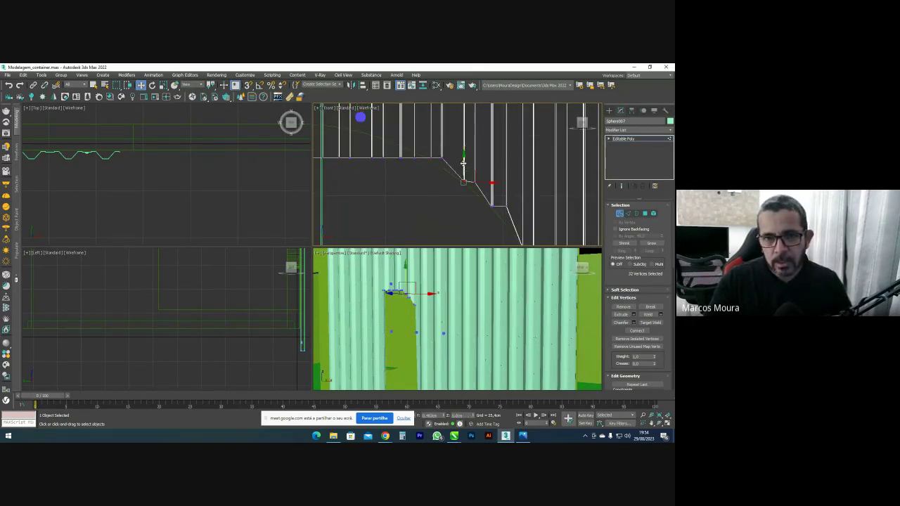
left_click_drag(486, 218, 491, 186)
scroll(457, 192, "up", 2)
scroll(439, 195, "down", 6)
scroll(449, 190, "up", 4)
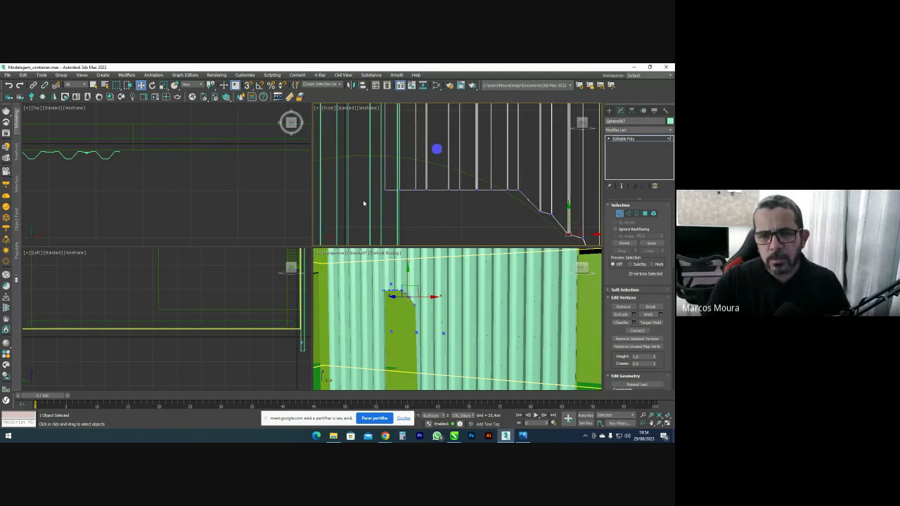
Raise the remaining flat row of edge vertices in stages to follow the middle of the window's upper arc
left_click_drag(515, 181, 515, 182)
left_click_drag(445, 172, 446, 164)
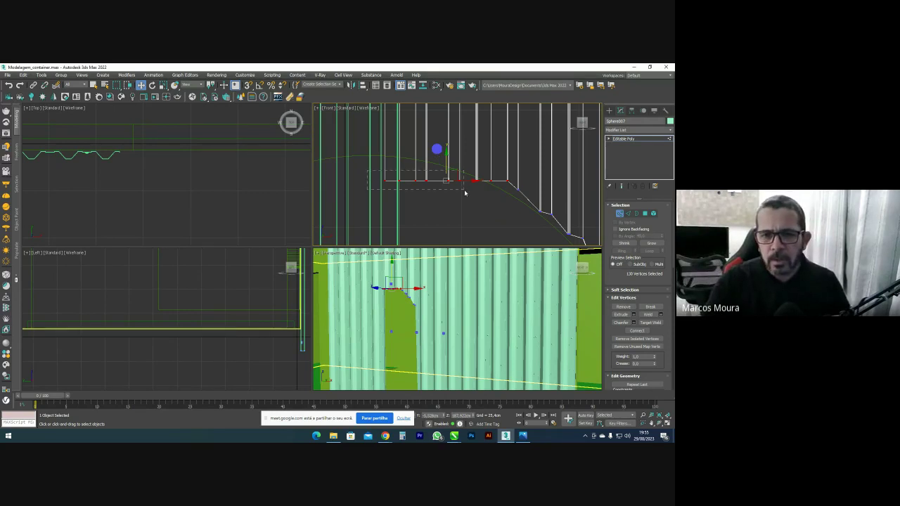
left_click_drag(496, 196, 495, 196)
left_click_drag(443, 161, 443, 154)
left_click_drag(481, 190, 484, 187)
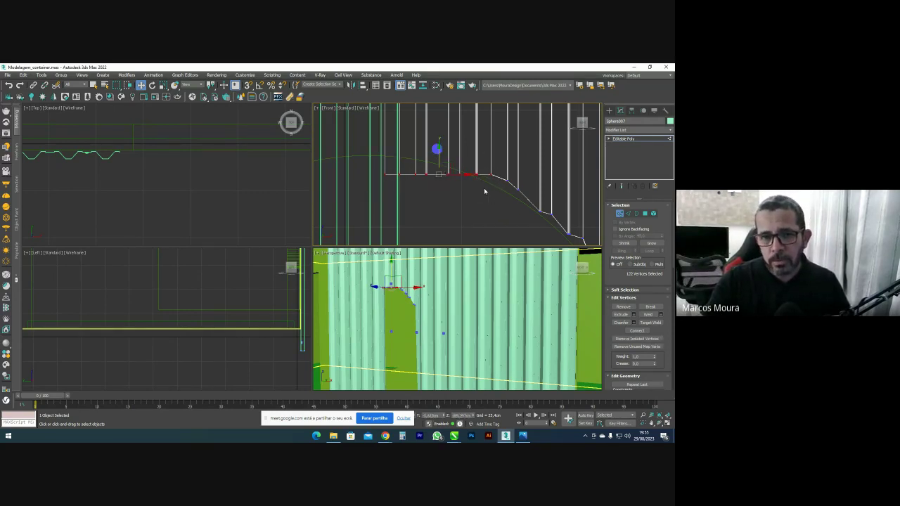
left_click_drag(439, 155, 439, 154)
Adjust the leftmost edge vertices to complete the curve at the crown of the round window
left_click_drag(349, 149, 464, 181)
mouse_move(436, 140)
left_mouse_down()
mouse_move(464, 186)
mouse_move(433, 147)
left_mouse_up()
left_click(369, 146)
left_click_drag(355, 145, 456, 187)
left_click_drag(428, 148, 429, 145)
left_click_drag(360, 139, 423, 170)
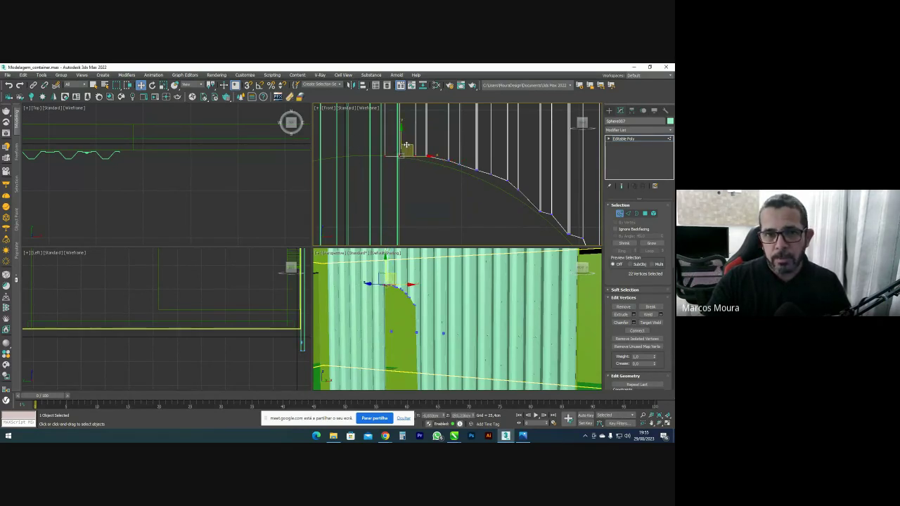
left_click_drag(401, 139, 398, 166)
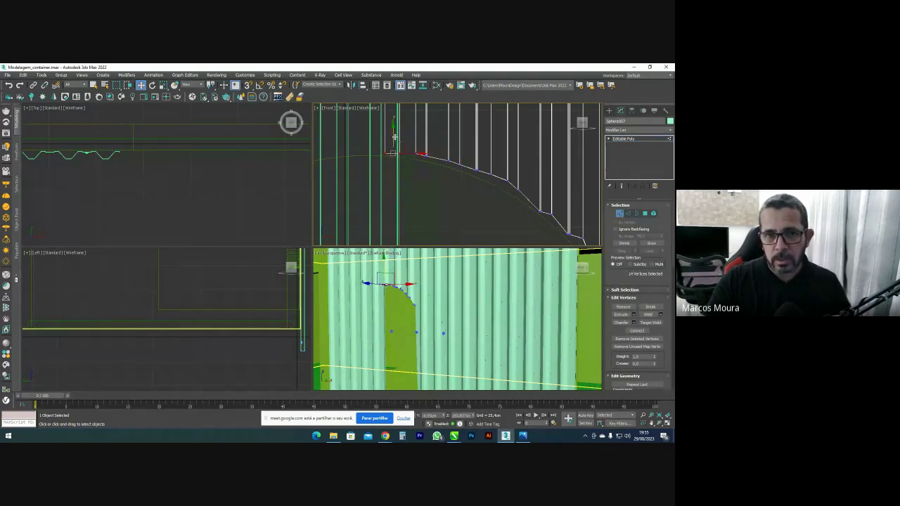
scroll(458, 214, "down", 4)
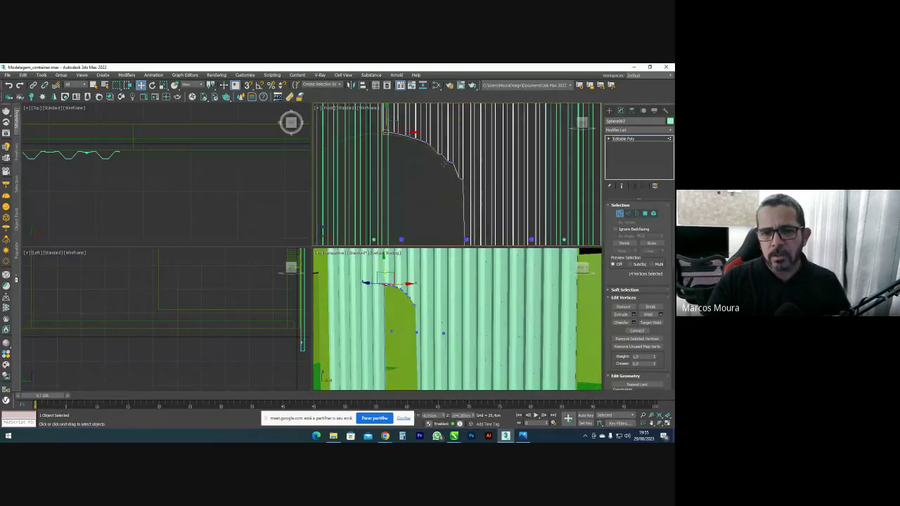
Raise the next column of vertices from the sheet's bottom edge to extend the curve down the window's right side
scroll(454, 204, "down", 2)
scroll(449, 224, "up", 6)
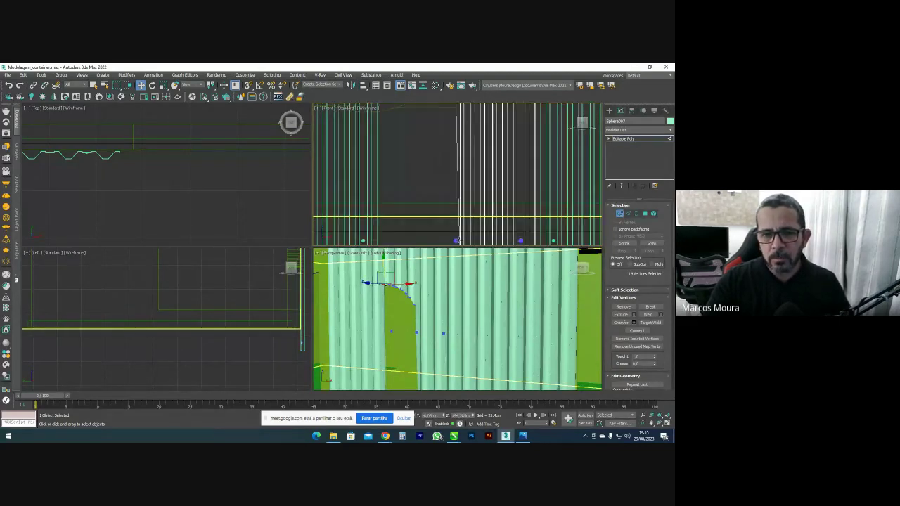
scroll(443, 189, "up", 3)
middle_click_drag(462, 224, 428, 171)
scroll(443, 191, "up", 2)
left_click_drag(381, 170, 457, 207)
scroll(451, 192, "down", 5)
scroll(449, 192, "down", 3)
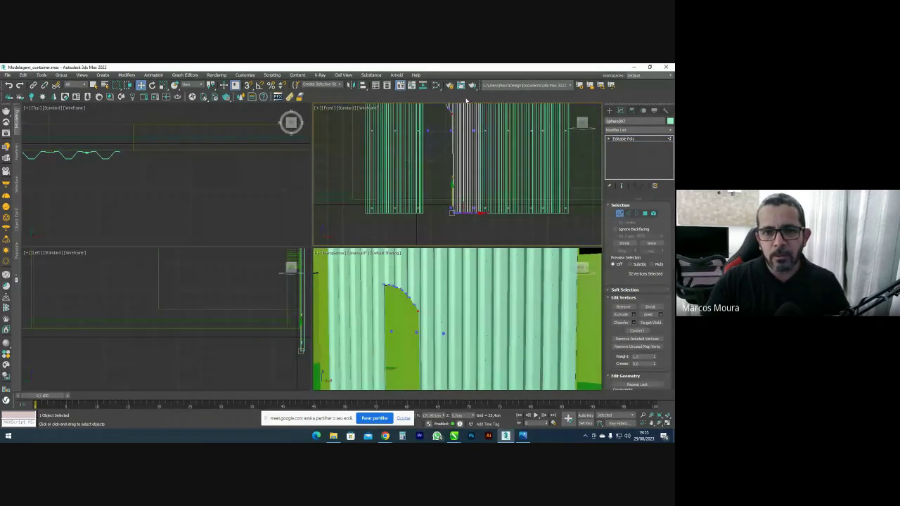
Move the sheet's bottom-left corner vertices up beside the round window, near its mid-height
scroll(454, 204, "up", 4)
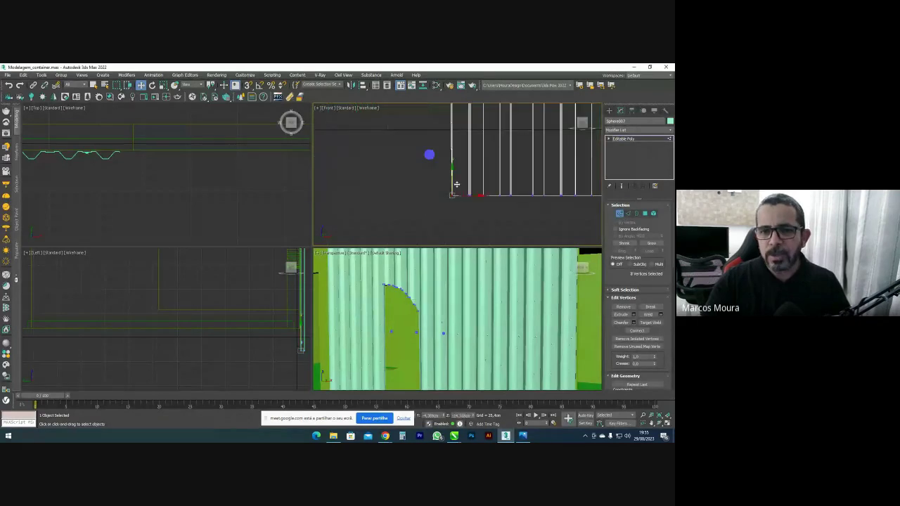
left_click_drag(462, 204, 461, 203)
scroll(458, 194, "down", 5)
middle_click_drag(457, 182, 455, 206)
left_click_drag(454, 197, 459, 133)
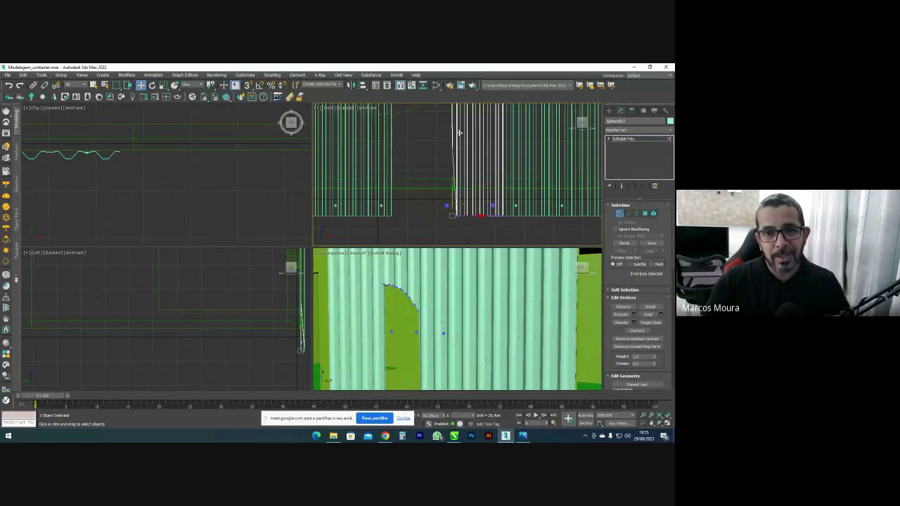
scroll(451, 187, "down", 2)
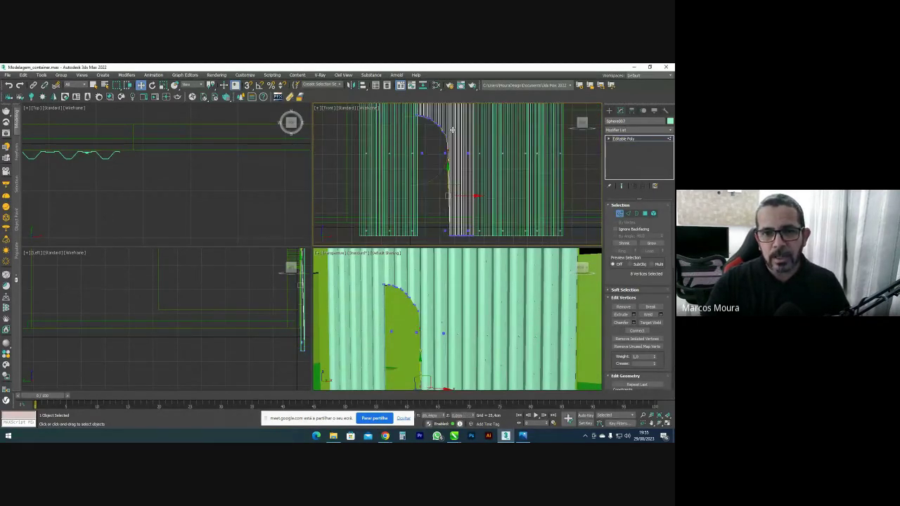
scroll(452, 134, "up", 4)
scroll(457, 169, "down", 5)
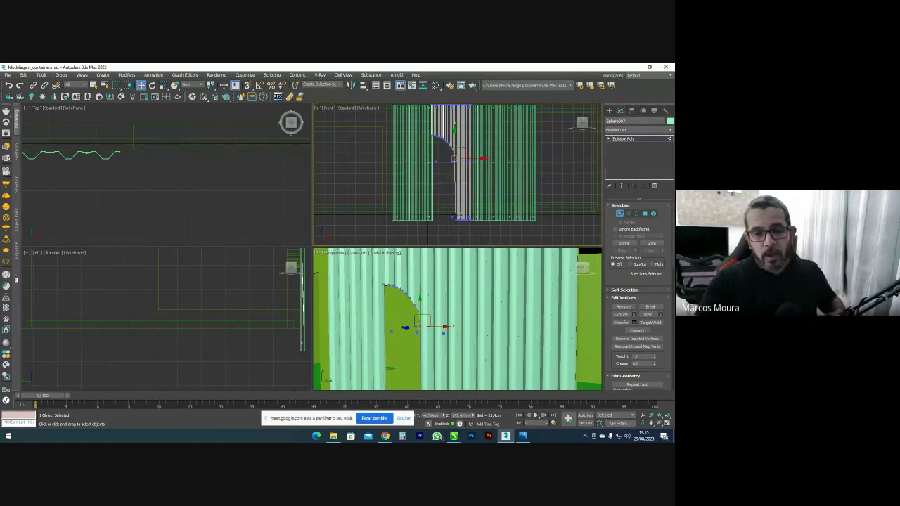
Raise all remaining bottom vertices of the sheet to the round window's mid-height, leaving only its upper half
scroll(460, 176, "down", 2)
scroll(451, 333, "down", 3)
mouse_move(451, 333)
middle_mouse_down("alt")
mouse_move(465, 330)
mouse_move(454, 337)
middle_mouse_up("alt")
scroll(457, 183, "up", 2)
left_click_drag(428, 187, 479, 211)
left_click_drag(459, 177, 459, 104)
middle_click_drag(459, 114, 443, 195)
scroll(444, 191, "up", 2)
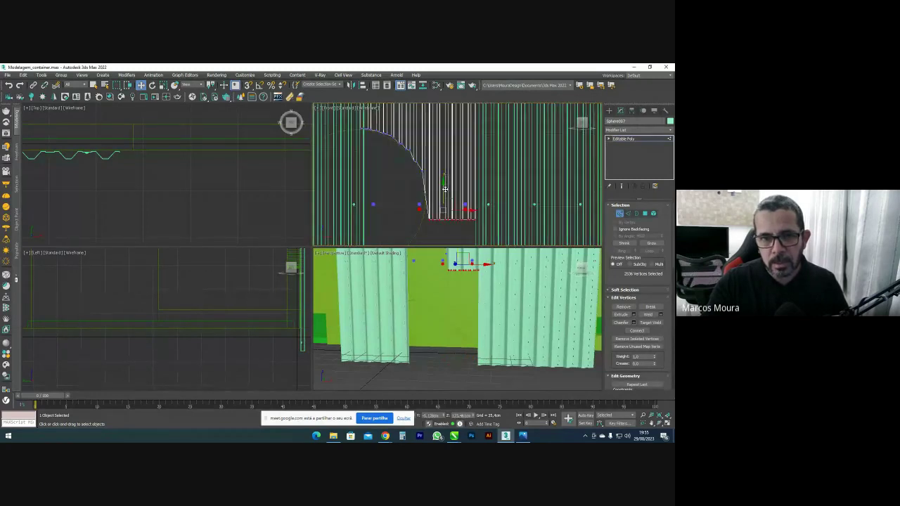
scroll(436, 204, "up", 3)
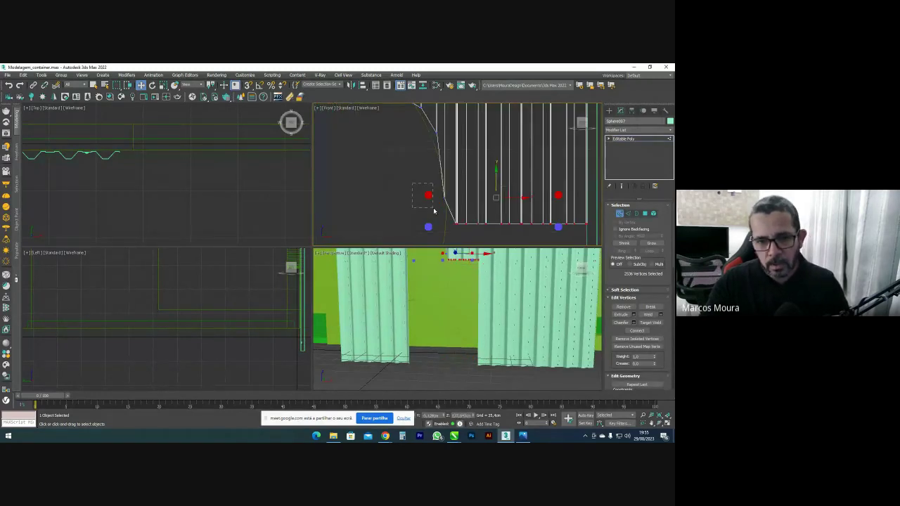
Delete the vertices of the stray screws left inside the window opening and below the trimmed half-sheet
middle_click_drag(431, 216, 443, 171)
left_click(439, 182)
left_click_drag(450, 196, 451, 197)
key("Delete")
scroll(462, 185, "down", 3)
scroll(410, 176, "up", 3)
scroll(427, 195, "down", 5)
scroll(457, 191, "up", 4)
scroll(476, 206, "up", 3)
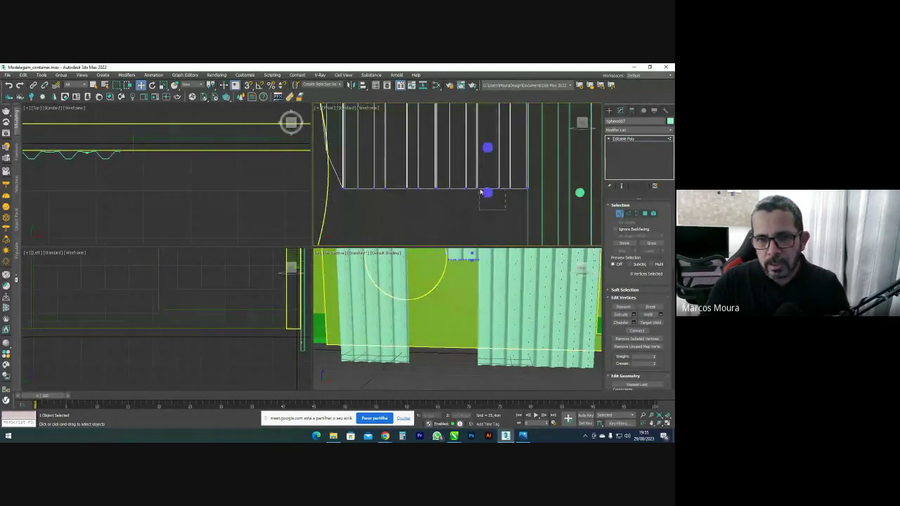
left_click_drag(480, 198, 479, 191)
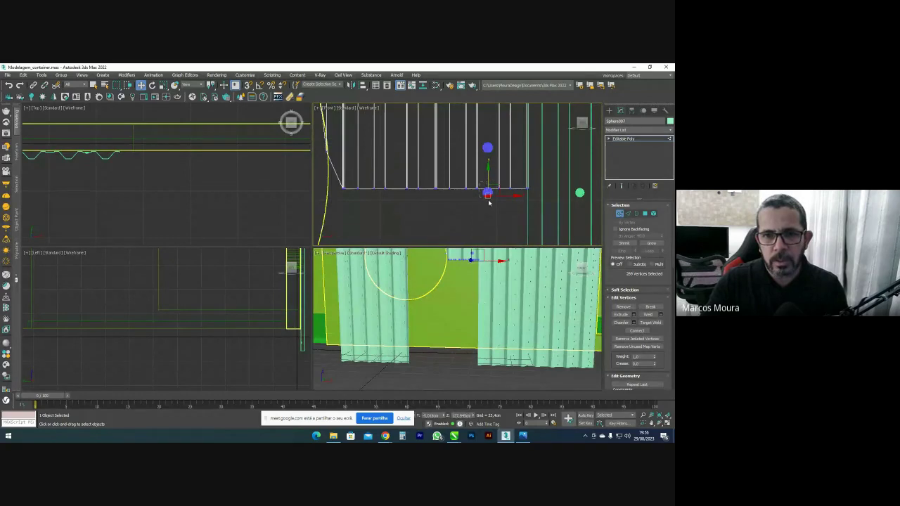
key("Delete")
scroll(491, 205, "down", 5)
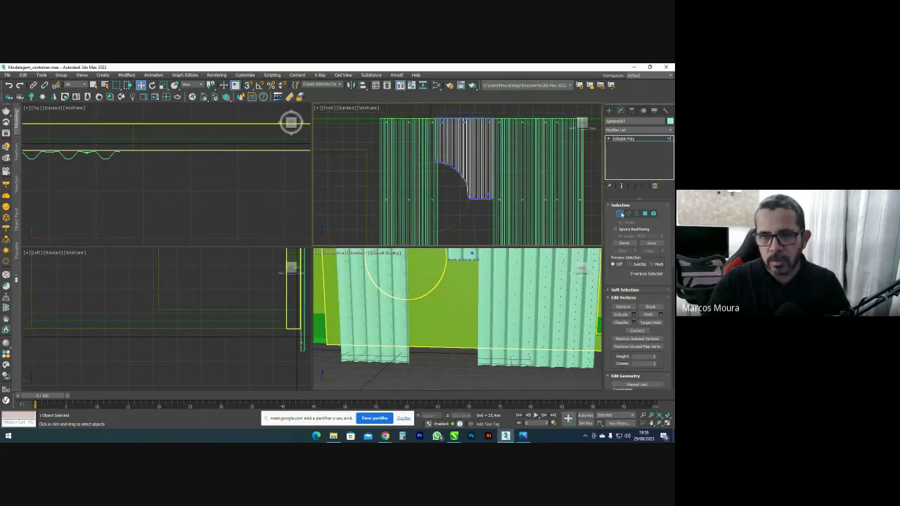
Finish vertex editing and centre the trimmed half-sheet's pivot on the object
key("1")
left_click(633, 112)
left_click(637, 159)
left_click(610, 111)
Clone the half-sheet downward as a copy and mirror the copy on the Y axis with No Clone
scroll(471, 141, "down", 4)
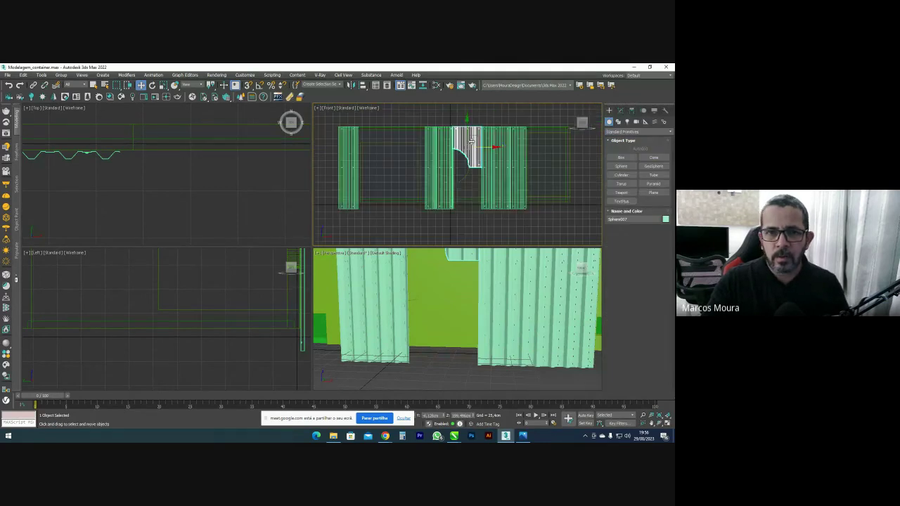
left_click_drag(466, 127, 467, 160, "shift")
left_click(341, 280)
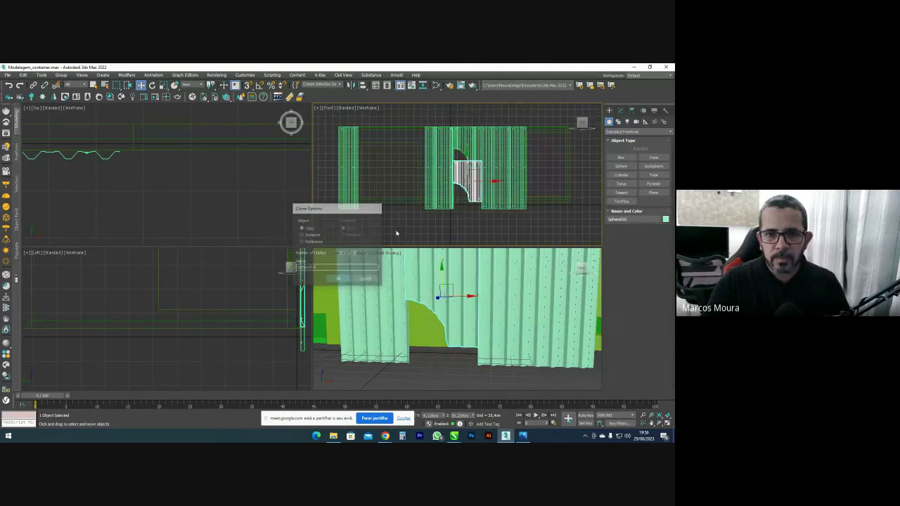
left_click(353, 85)
left_click(324, 221)
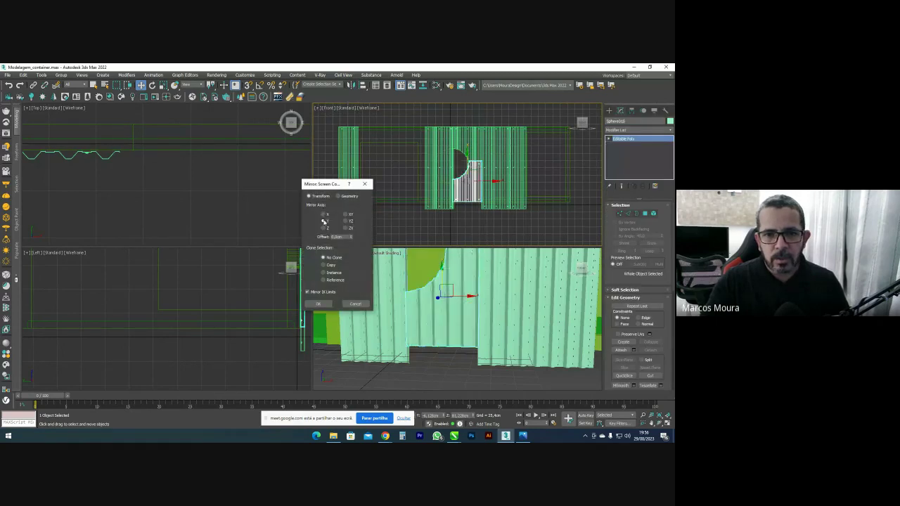
left_click(317, 304)
Move the mirrored half-sheet vertically to meet the upper half at the round window's mid-height
scroll(466, 169, "up", 5)
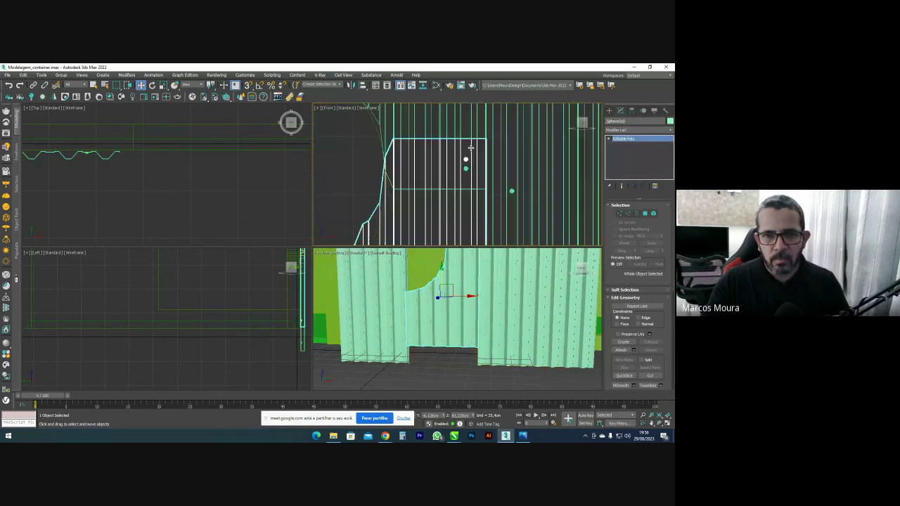
scroll(460, 158, "up", 6)
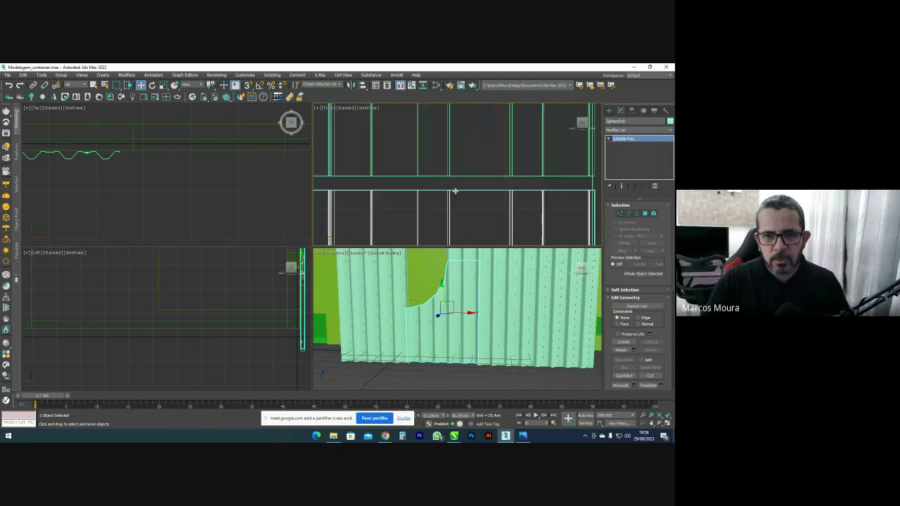
scroll(454, 144, "down", 6)
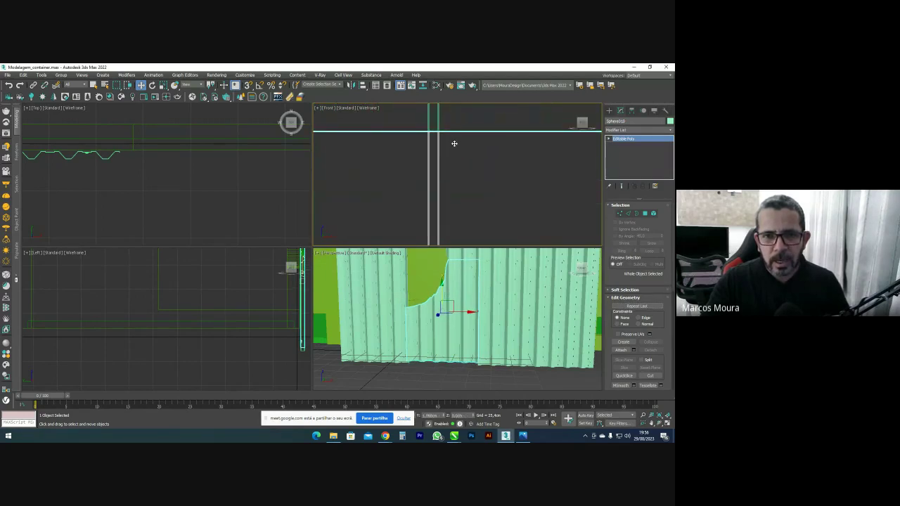
scroll(491, 217, "down", 2)
middle_click_drag(489, 227, 460, 196)
Adjust the lower half-sheet's vertices, fitting its curved edge to the round window and its bottom edge to the neighbouring sheets
key("1")
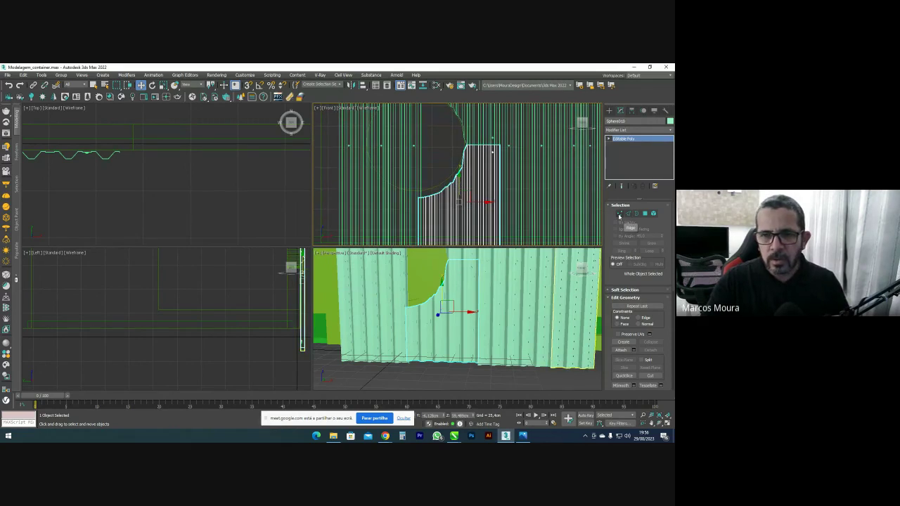
left_click_drag(462, 210, 462, 209)
scroll(441, 183, "up", 2)
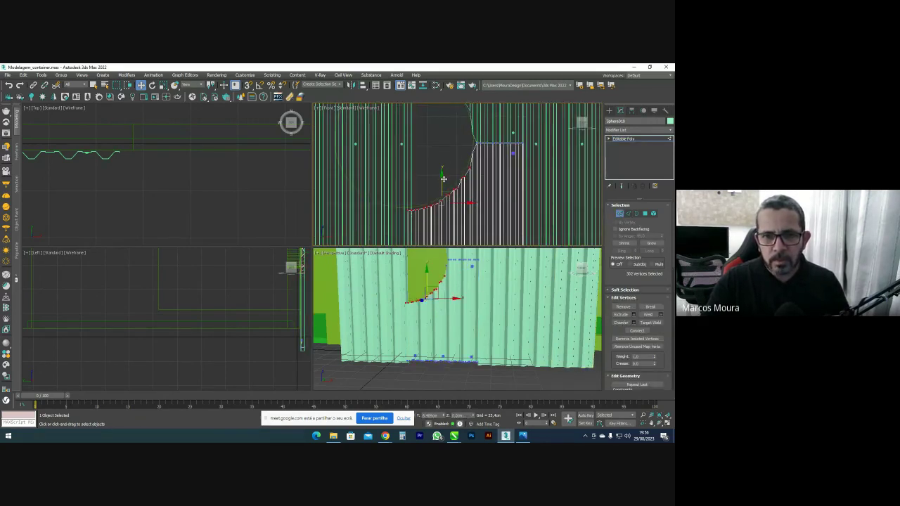
scroll(442, 176, "down", 3)
left_click_drag(460, 205, 495, 213)
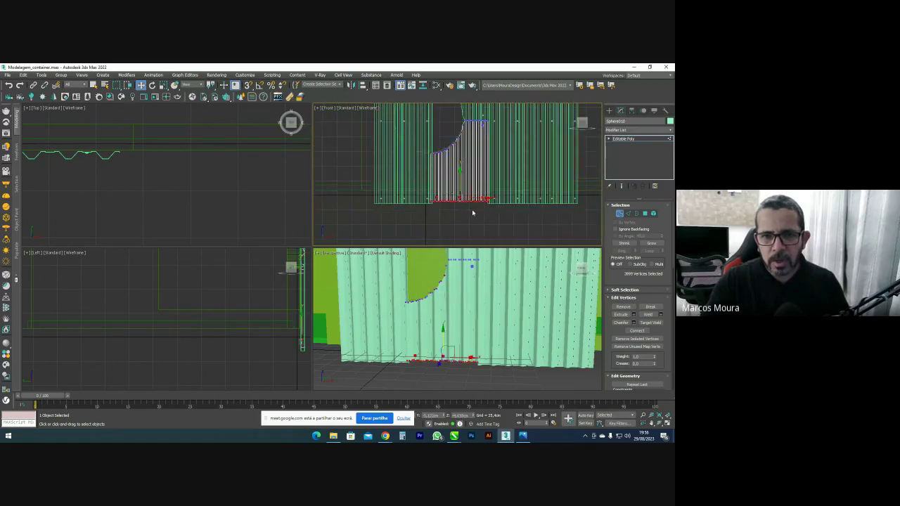
scroll(464, 205, "up", 5)
middle_click_drag(445, 157, 487, 208)
scroll(500, 164, "down", 3)
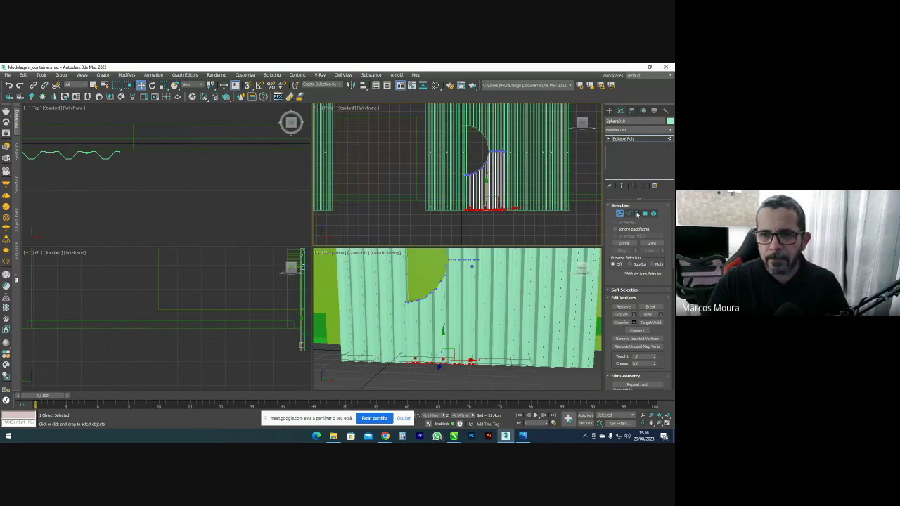
Finish vertex editing and group the upper and lower trimmed half-sheets beside the round window
left_click(622, 216)
middle_click_drag(485, 138, 486, 166)
left_click(492, 152, "ctrl")
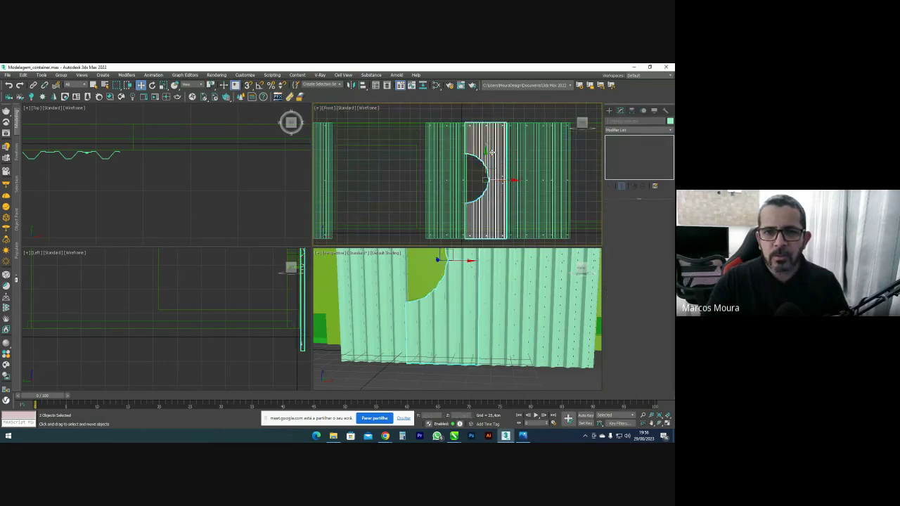
left_click(61, 75)
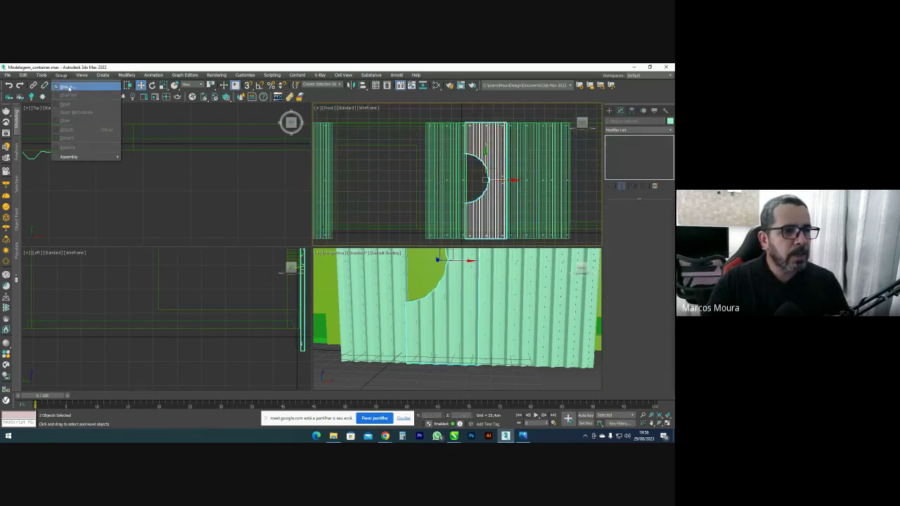
left_click(71, 86)
left_click(350, 263)
Delete the uncut sheet left of the window opening and clone the grouped half-sheets leftward as a copy
left_click(494, 140)
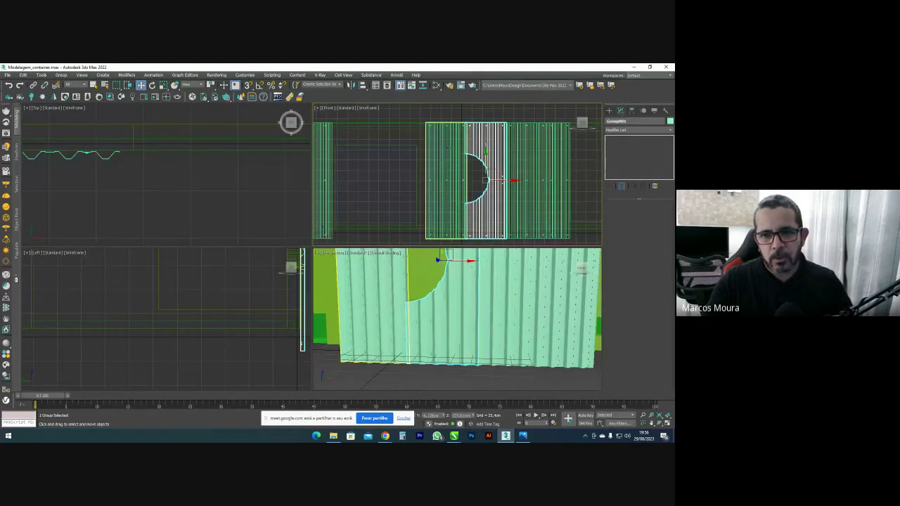
key("Delete")
left_click(493, 142)
mouse_move(501, 180)
left_mouse_down("shift")
mouse_move(456, 184)
mouse_move(451, 197)
left_mouse_up("shift")
left_click(338, 279)
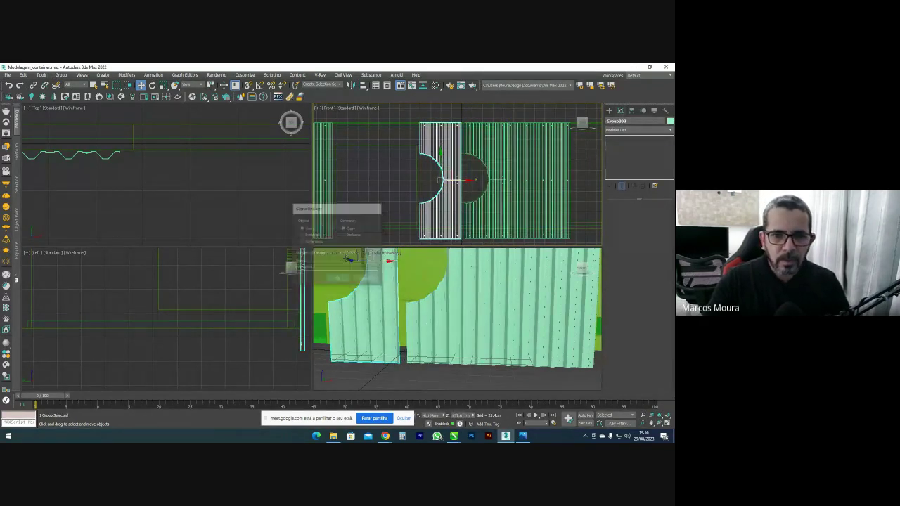
Mirror the copied group on the X axis with No Clone and shift it toward the original group
left_click(352, 86)
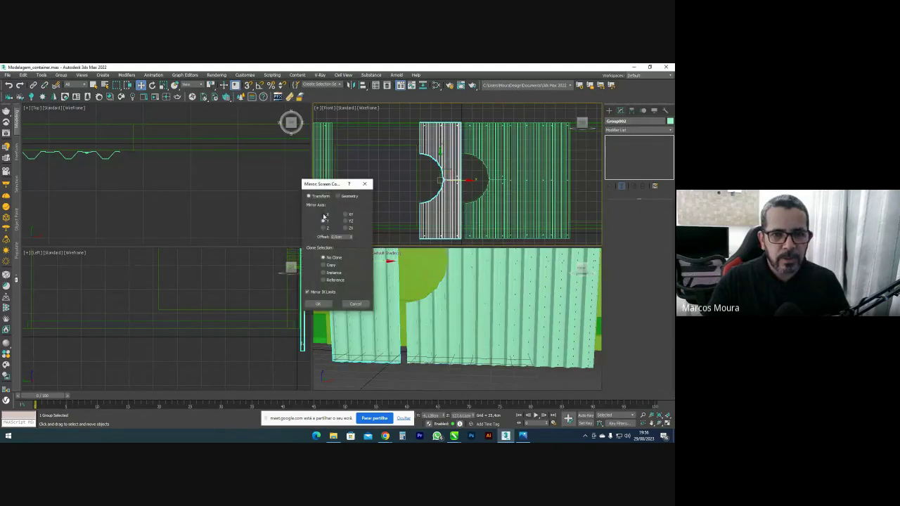
left_click(317, 304)
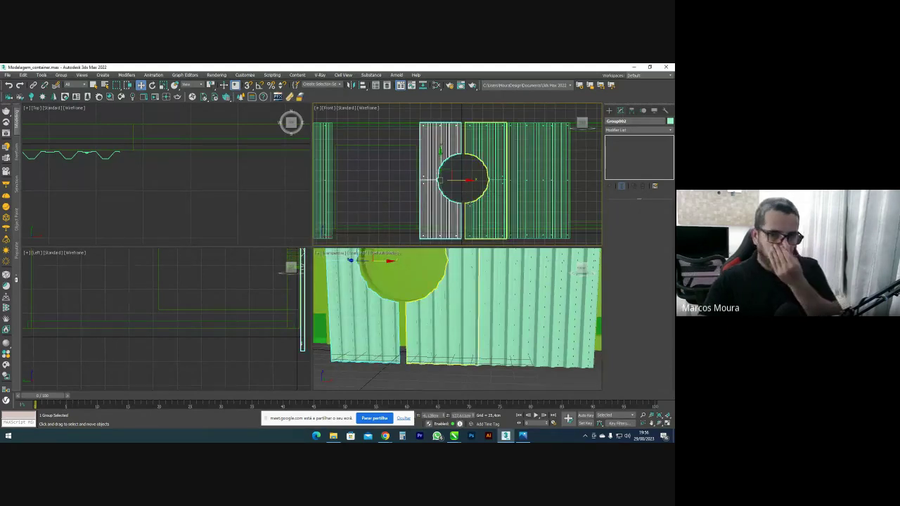
scroll(444, 182, "up", 5)
left_click_drag(448, 183, 451, 183)
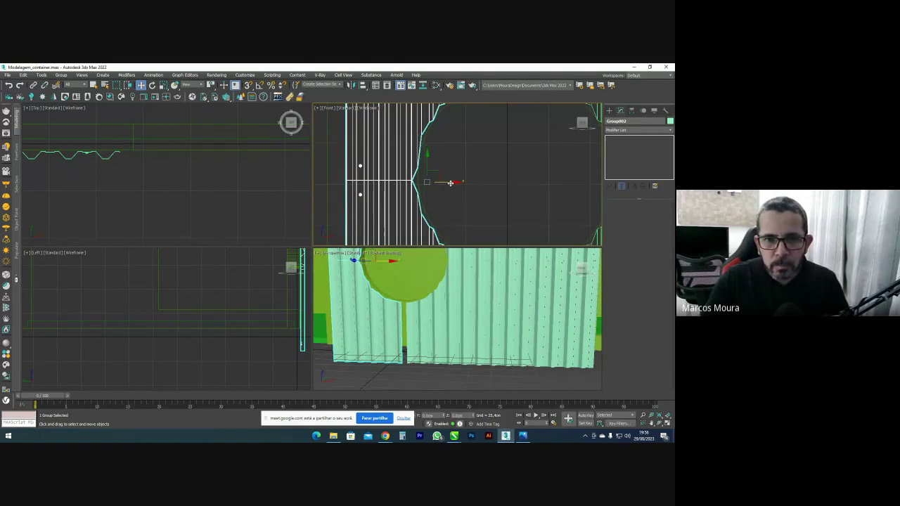
scroll(451, 183, "down", 5)
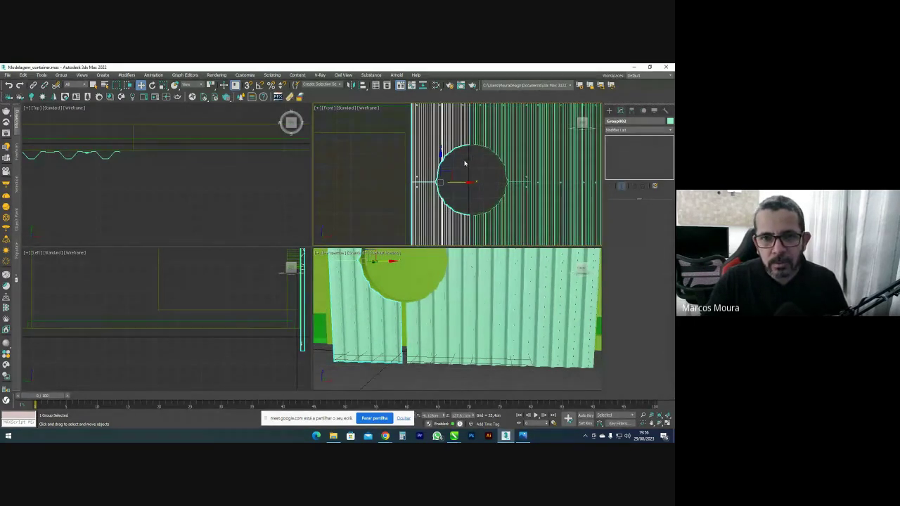
scroll(441, 207, "up", 6)
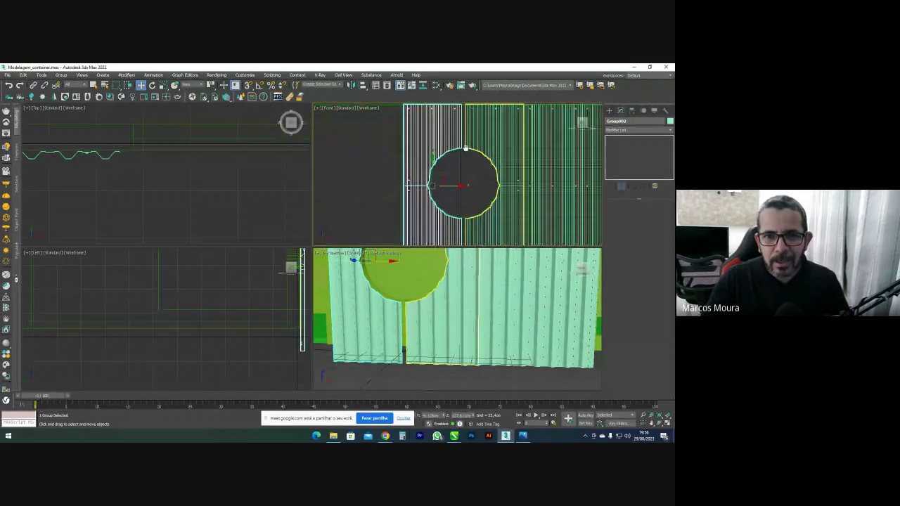
scroll(413, 161, "down", 6)
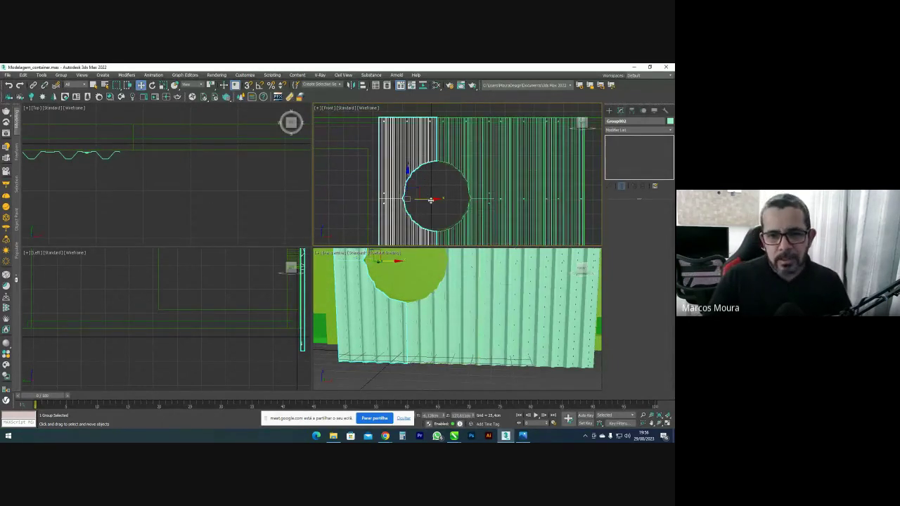
Fine-tune the mirrored group's horizontal position against the original around the round window
mouse_move(430, 200)
left_mouse_down()
mouse_move(416, 200)
mouse_move(417, 191)
left_mouse_up()
scroll(413, 197, "up", 3)
scroll(395, 167, "down", 4)
middle_click_drag(428, 117, 425, 159)
scroll(425, 160, "up", 2)
scroll(414, 161, "up", 3)
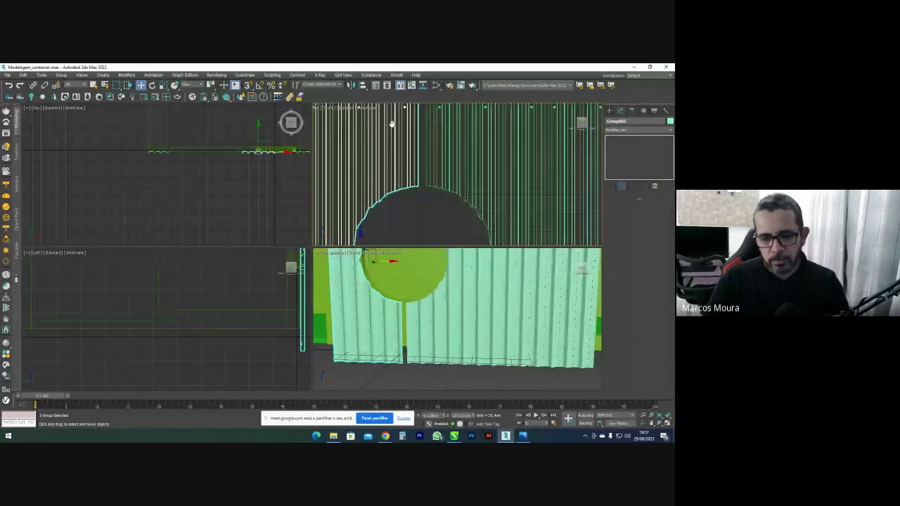
Undo the moves, mirroring and cloning of the grouped sheet and the deletion of the uncut left sheet
key("ctrl+z")
key("ctrl+z")
key("ctrl+z")
key("ctrl+z")
key("ctrl+z")
key("ctrl+z")
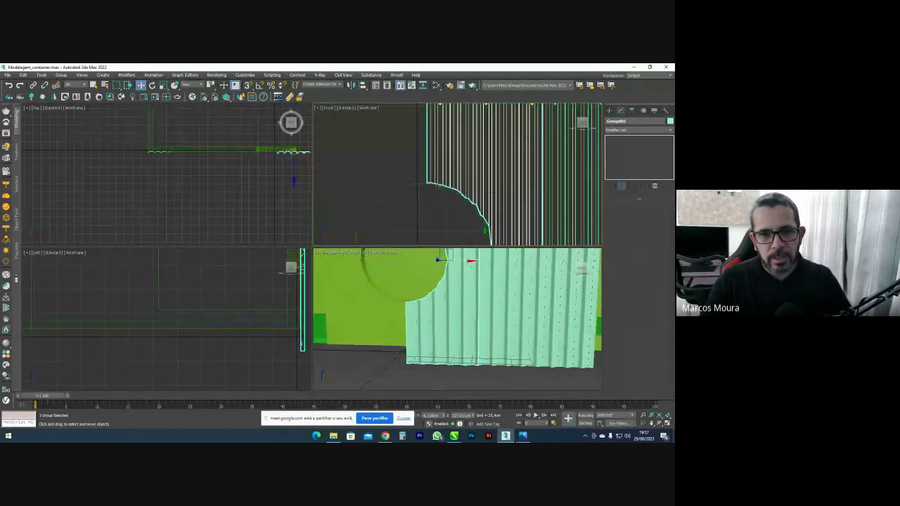
key("ctrl+z")
scroll(436, 179, "down", 3)
scroll(434, 172, "up", 4)
scroll(434, 166, "down", 1)
Select the vertical edges of the uncut sheet left of the window and connect them across its mid-height
left_click(433, 166)
scroll(434, 165, "down", 5)
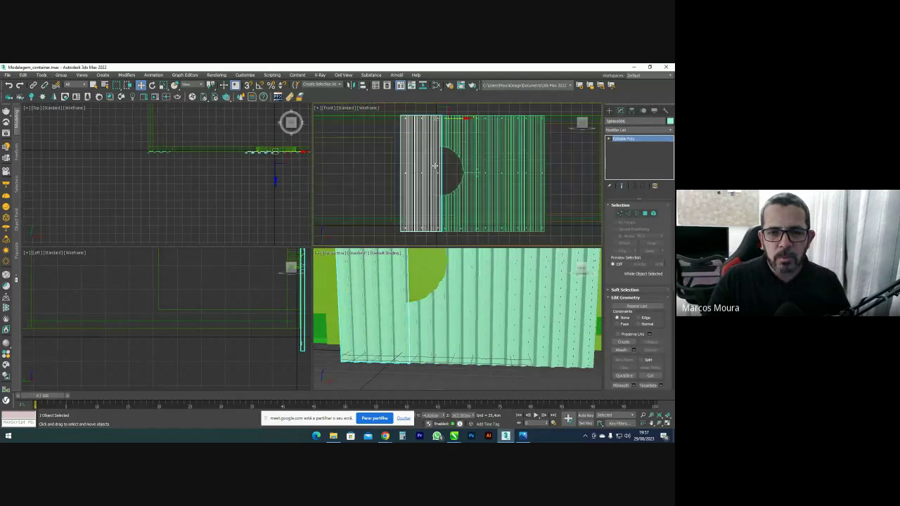
left_click(628, 214)
scroll(410, 175, "up", 3)
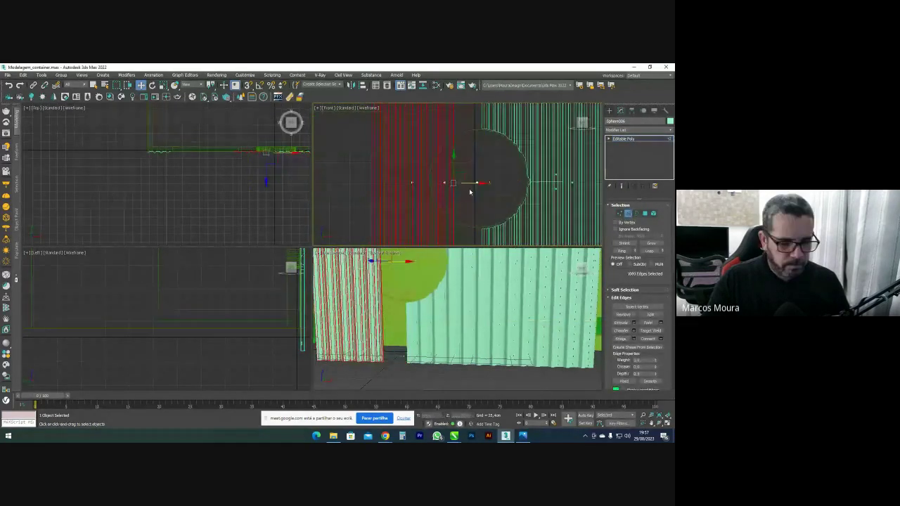
key("ctrl+a")
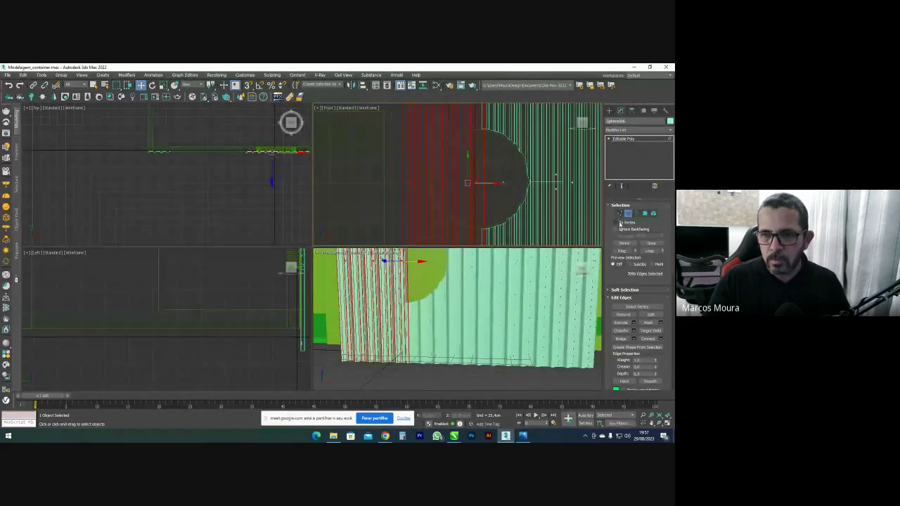
left_click_drag(496, 172, 401, 173)
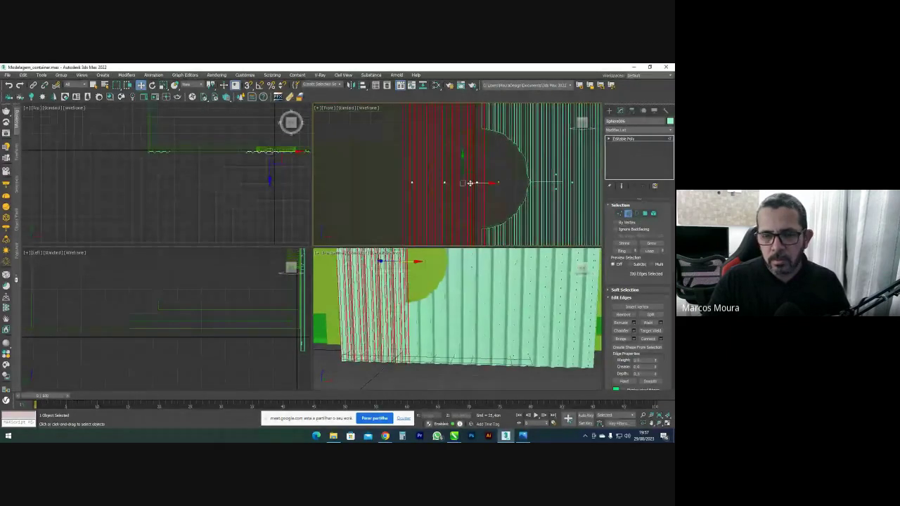
left_click(653, 341)
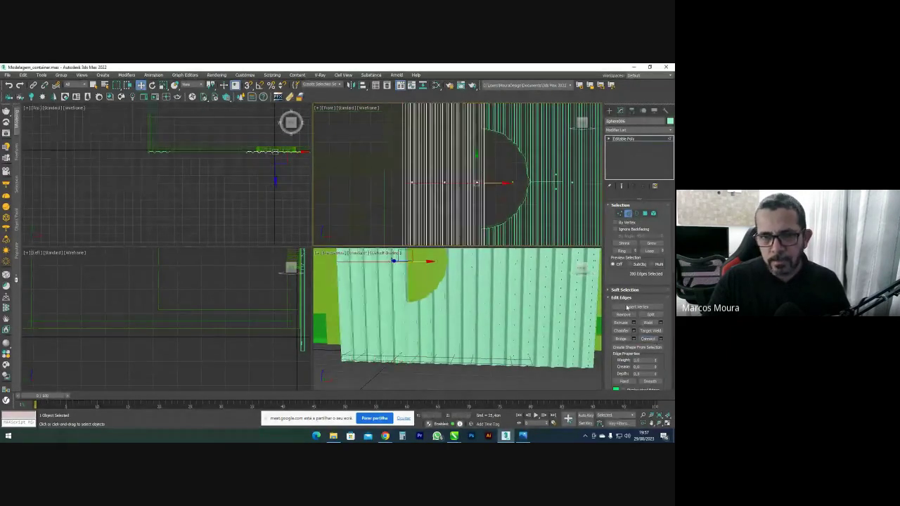
Chamfer the new mid-height edges with edge depth and edge end bias set to 0
left_click(633, 330)
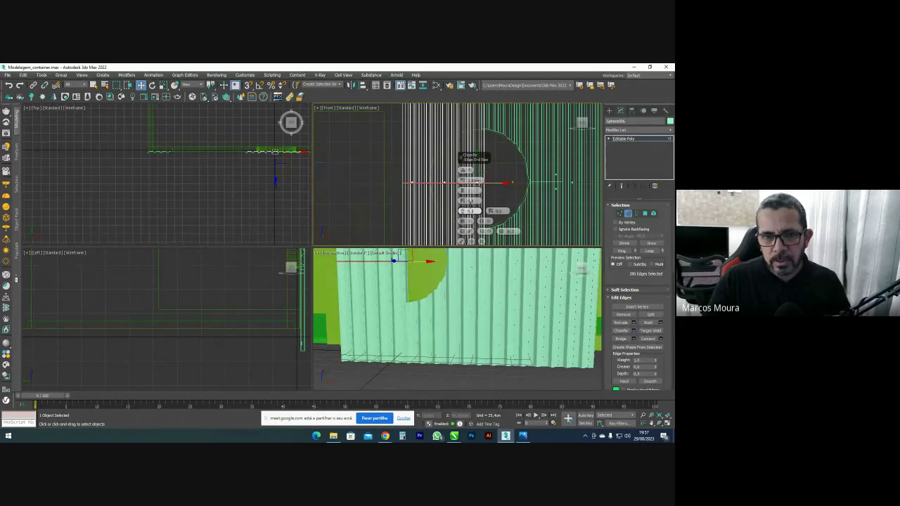
scroll(441, 181, "up", 4)
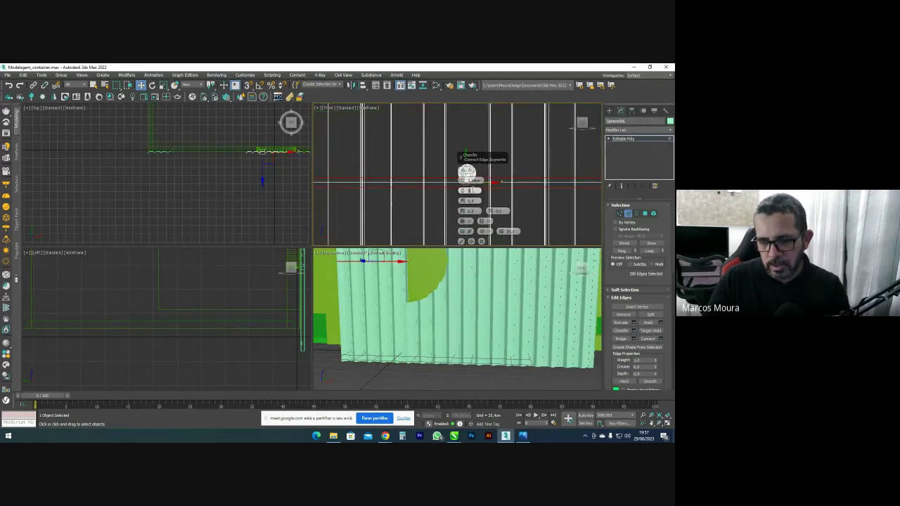
double_click(472, 201)
type("0")
double_click(476, 211)
type("0")
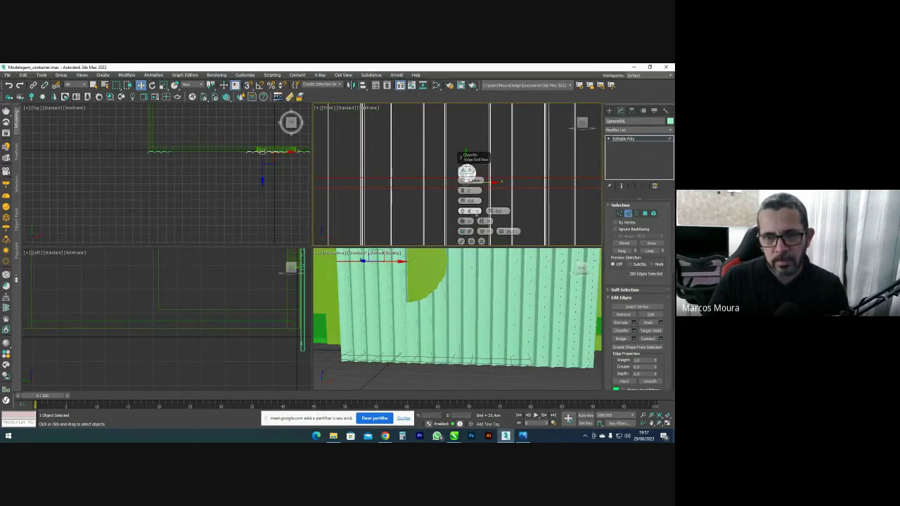
left_click(461, 242)
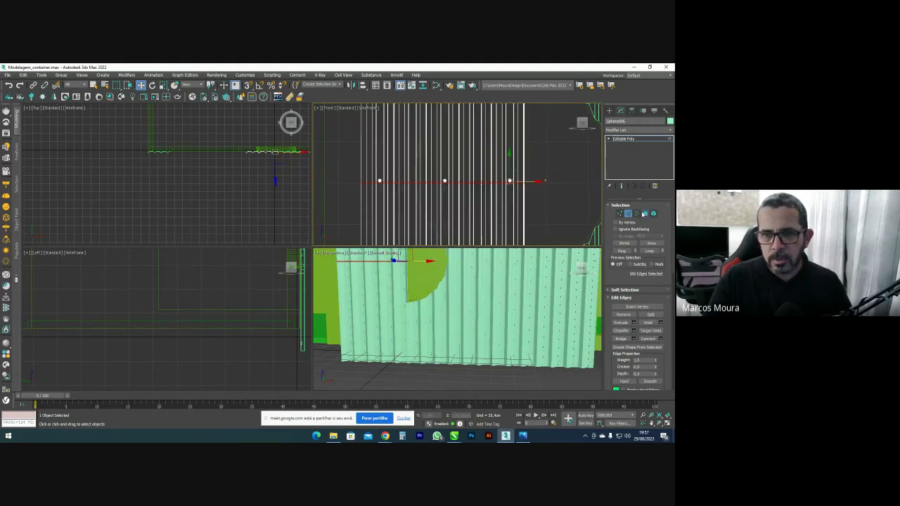
Delete the narrow strip of polygons between the chamfered edges across the sheet's full width
left_click(645, 213)
scroll(555, 169, "up", 4)
left_click_drag(477, 172, 474, 171)
key("Delete")
key("End")
middle_click_drag(451, 171, 502, 169)
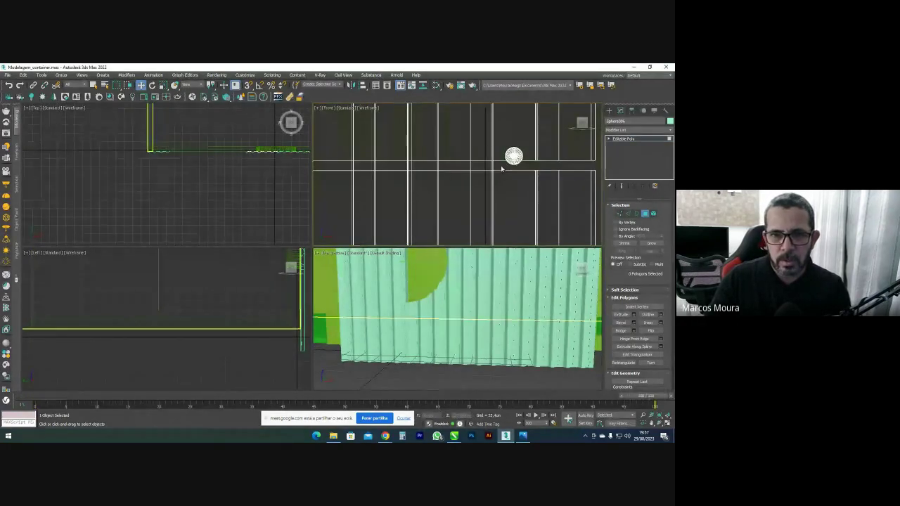
middle_click_drag(329, 166, 480, 182)
left_click_drag(481, 183, 348, 184)
key("Delete")
middle_click_drag(347, 183, 488, 175)
left_click_drag(494, 174, 337, 179)
key("Delete")
middle_click_drag(347, 176, 516, 178)
left_click_drag(517, 178, 350, 181)
mouse_move(354, 178)
middle_mouse_down()
mouse_move(416, 176)
mouse_move(360, 187)
middle_mouse_up()
key("ctrl+z")
scroll(505, 176, "down", 5)
key("Delete")
scroll(437, 177, "up", 7)
scroll(362, 175, "down", 2)
left_click_drag(332, 176, 560, 178)
key("Delete")
scroll(506, 180, "down", 6)
Select the elements of the sheet's upper half and detach them as a separate object
middle_click_drag(492, 181, 456, 202)
key("1")
scroll(506, 200, "up", 3)
scroll(504, 202, "down", 3)
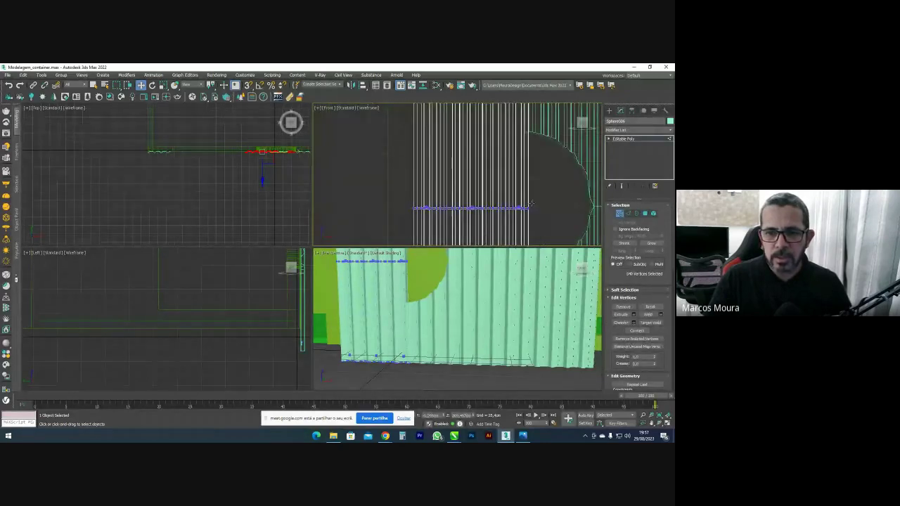
key("5")
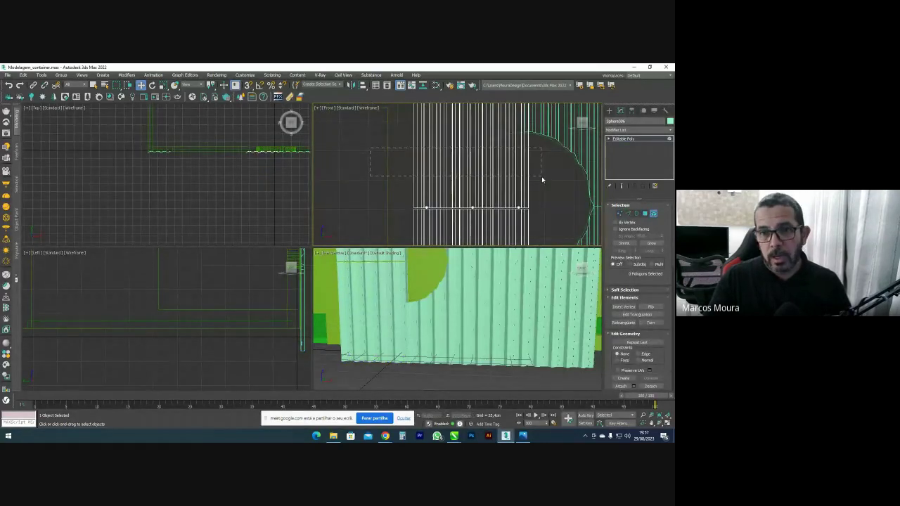
left_click(529, 179)
scroll(654, 337, "down", 3)
left_click(656, 344)
left_click(360, 255)
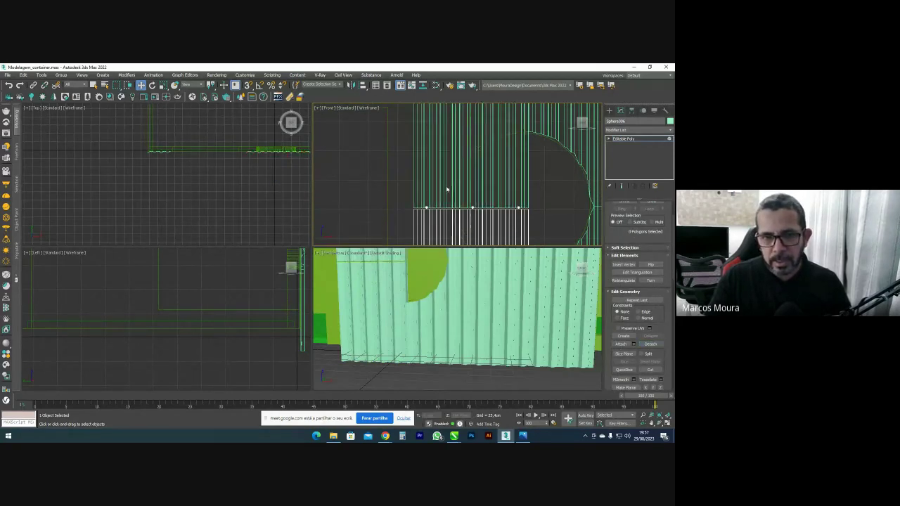
Select the detached upper half-sheet and raise its bottom vertices nearest the window's centreline to the top of the opening
scroll(428, 130, "down", 3)
scroll(661, 238, "up", 2)
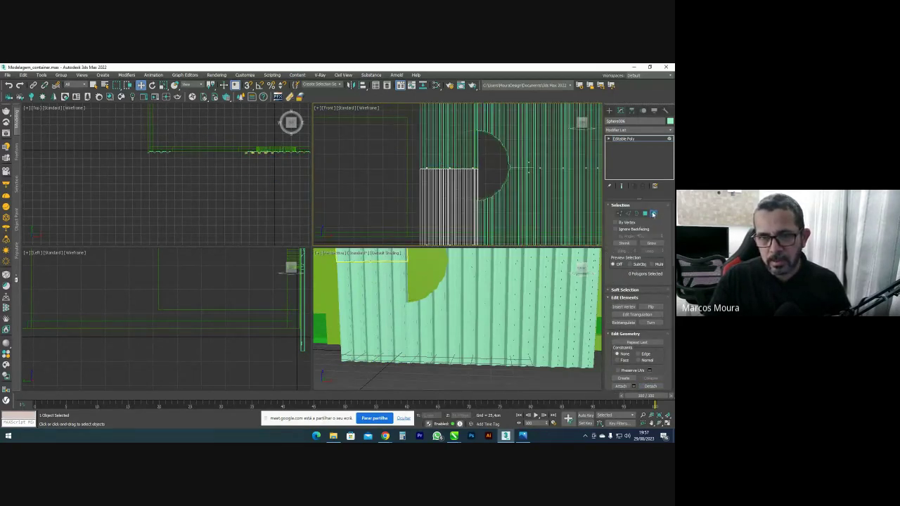
scroll(476, 155, "up", 3)
left_click(474, 176)
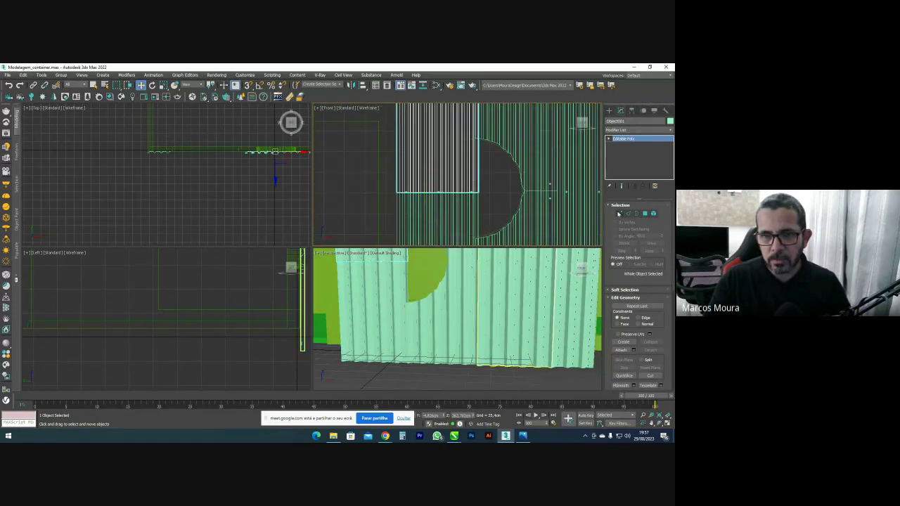
left_click(618, 213)
scroll(482, 181, "up", 2)
middle_click_drag(481, 182, 469, 201)
left_click_drag(432, 226, 457, 114)
Fit the raised vertices near the window's crown to its circular outline, lowering them progressively away from the centre
scroll(459, 116, "up", 3)
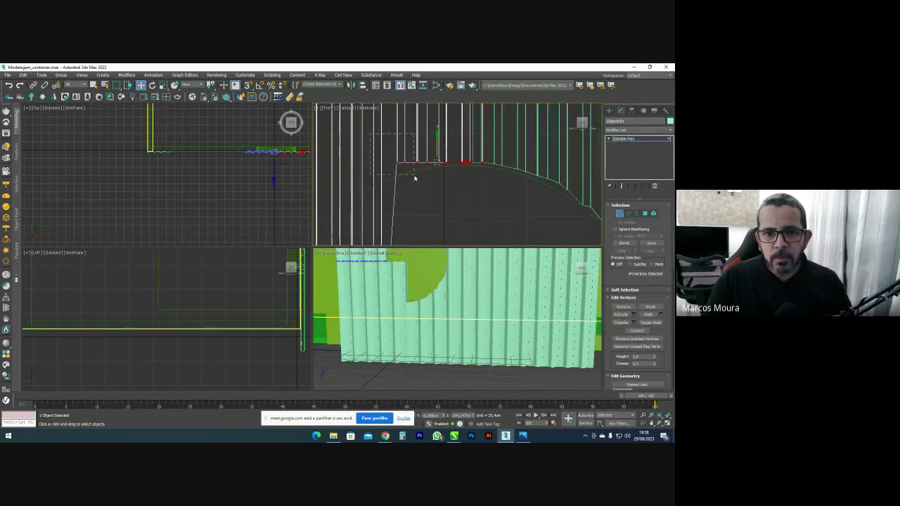
left_click_drag(421, 180, 421, 180)
left_click_drag(405, 143, 412, 179)
scroll(406, 169, "up", 4)
middle_click_drag(442, 154, 425, 156)
left_click_drag(450, 163, 446, 150)
middle_click_drag(476, 151, 446, 155)
left_click_drag(440, 154, 471, 177)
Raise the next group of bottom vertices outward from the crown and align them with the window's curve
scroll(460, 156, "down", 5)
middle_click_drag(457, 172, 455, 211)
left_click_drag(445, 220, 451, 119)
scroll(450, 130, "up", 5)
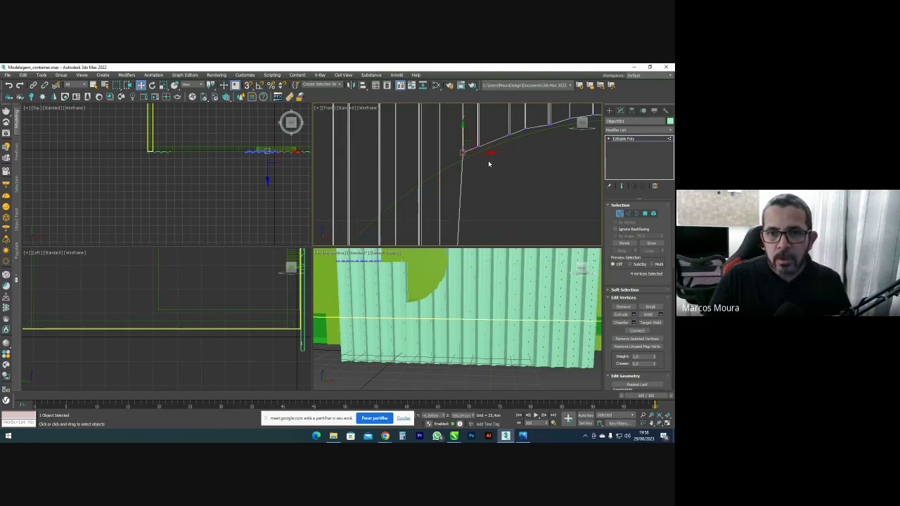
Raise another group of bottom-edge vertices up to the window's upper-left curve
scroll(474, 132, "down", 5)
left_click_drag(433, 201, 434, 200)
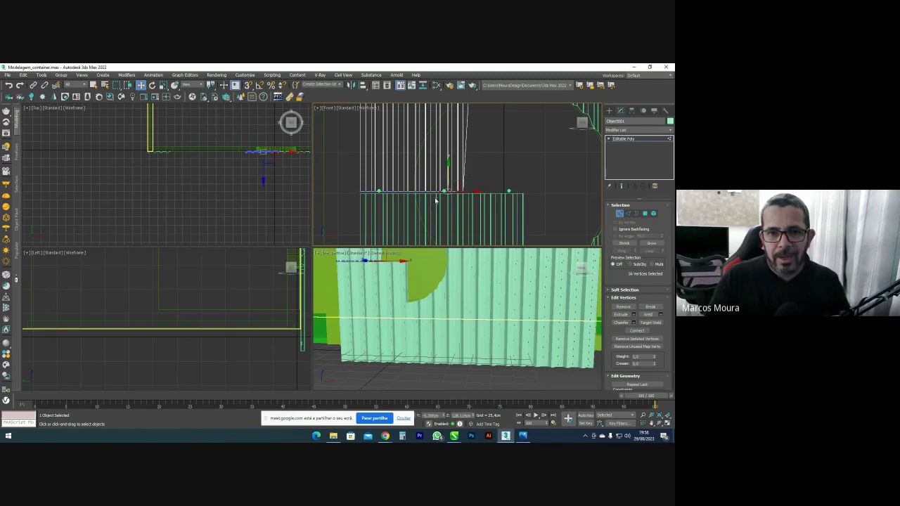
middle_click_drag(449, 171, 442, 209)
left_click_drag(441, 208, 448, 114)
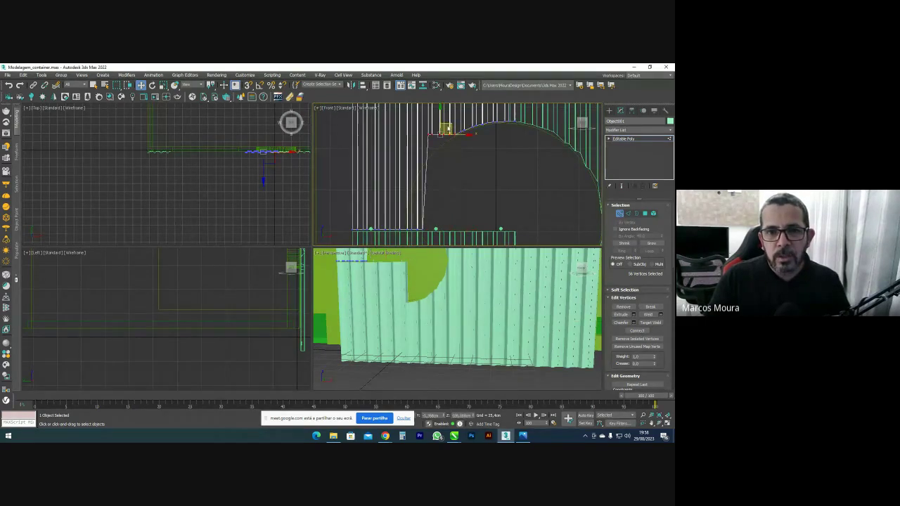
Lower the newly raised vertices in successive smaller groups to follow the window's upper-left curve
scroll(447, 114, "up", 2)
left_click_drag(457, 163, 429, 133, "alt")
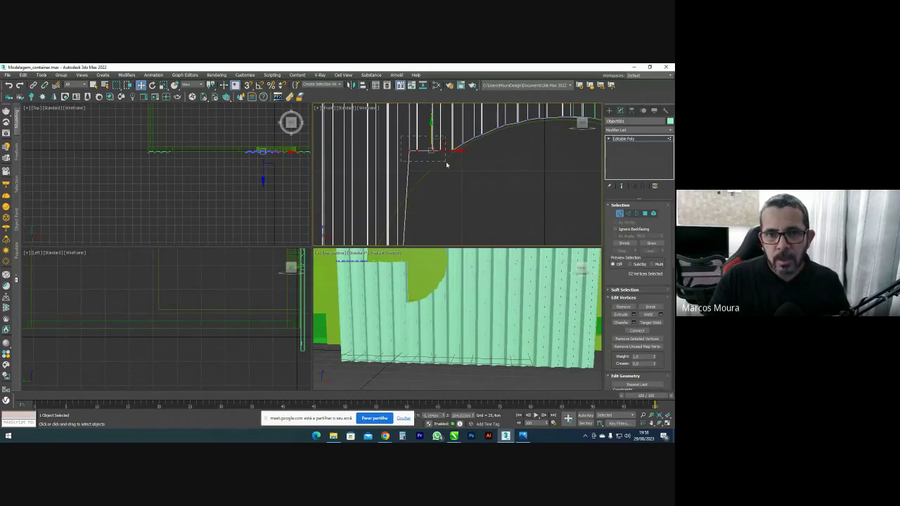
left_click_drag(446, 165, 447, 164, "alt")
scroll(447, 163, "up", 2)
left_click_drag(411, 131, 411, 149)
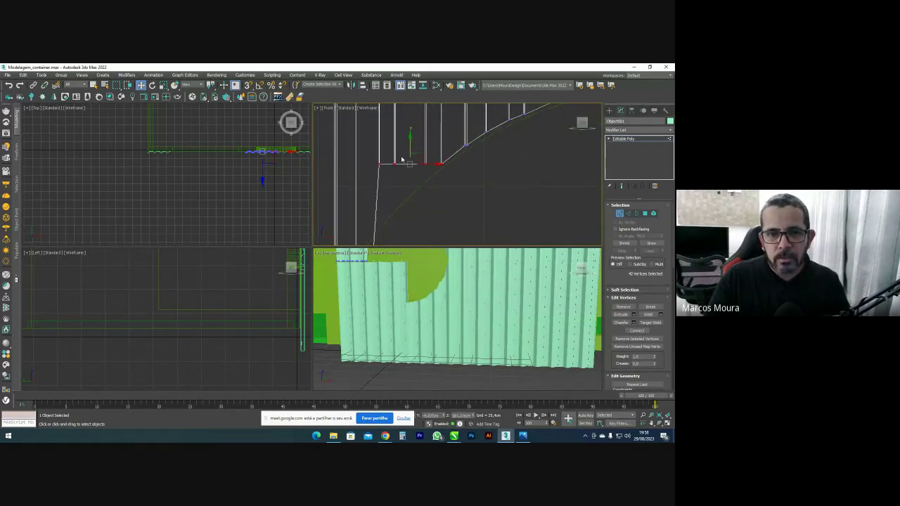
middle_click_drag(375, 144, 397, 138)
left_click_drag(429, 139, 413, 185)
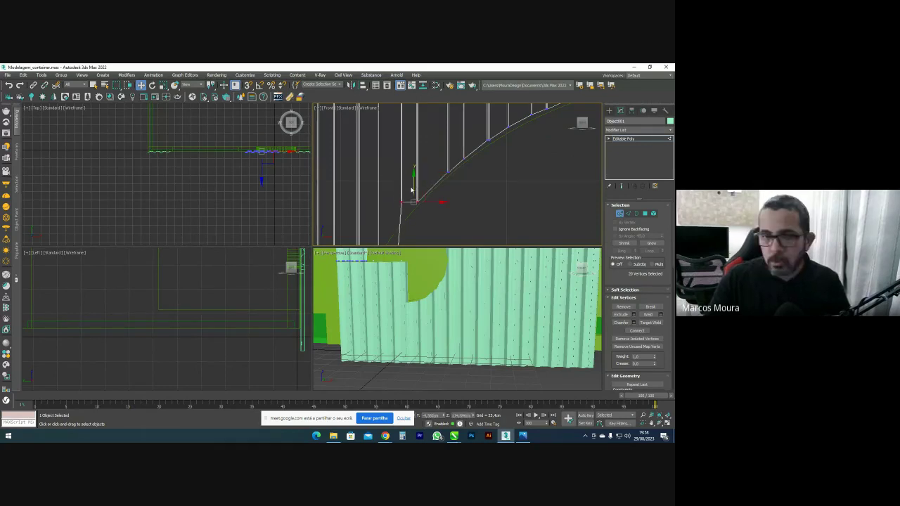
middle_click_drag(394, 181, 412, 167)
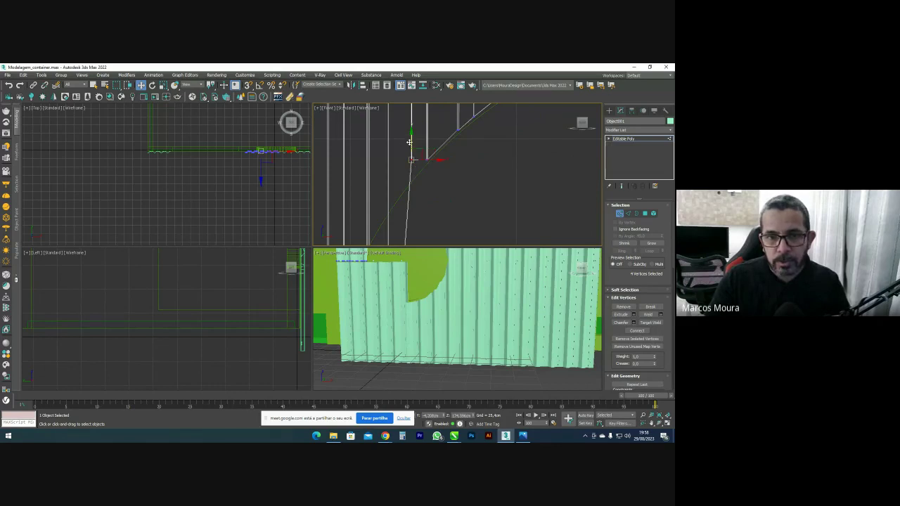
Adjust the outermost vertices above mid-height so the half-sheet's steep side edge follows the window's left curve
scroll(409, 161, "down", 6)
middle_click_drag(403, 220, 431, 209)
scroll(416, 182, "up", 3)
scroll(418, 237, "down", 3)
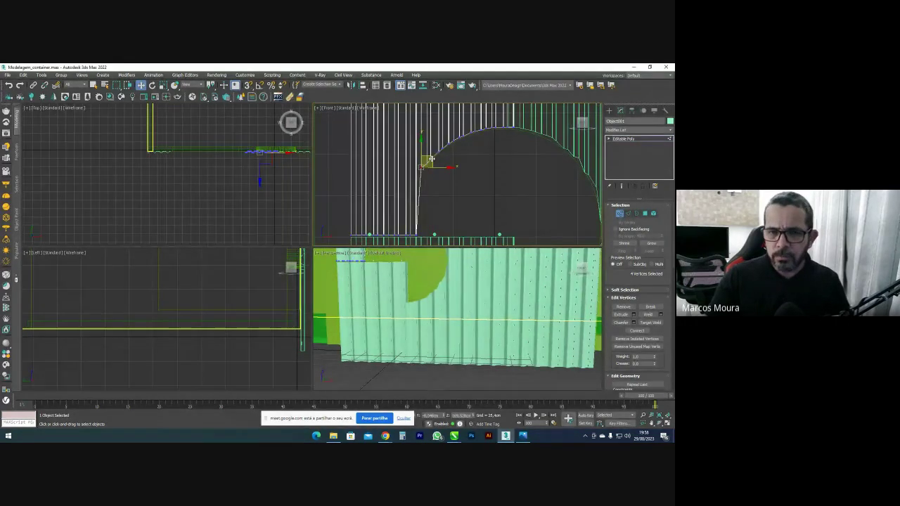
scroll(415, 165, "up", 4)
scroll(410, 172, "down", 5)
middle_click_drag(414, 197, 433, 163)
scroll(428, 206, "up", 2)
left_click_drag(426, 211, 436, 193)
middle_click_drag(436, 189, 427, 218)
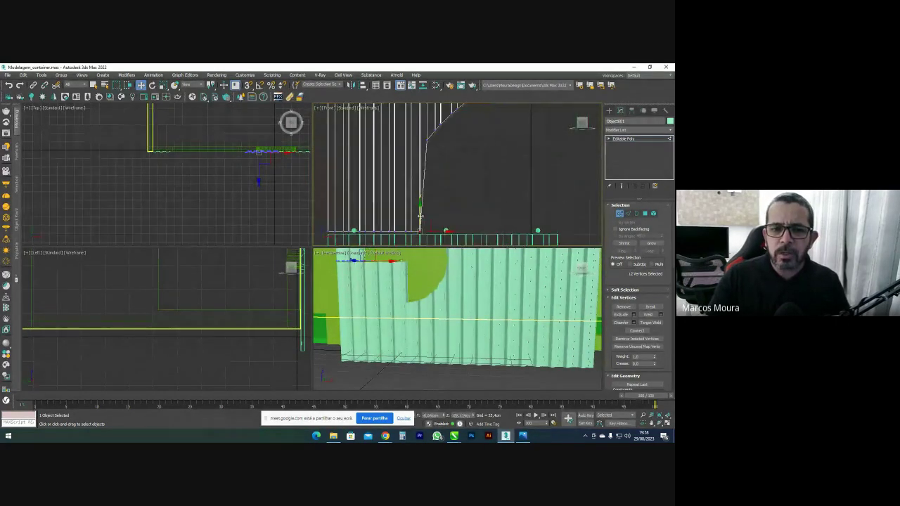
middle_click_drag(418, 183, 426, 161)
scroll(422, 180, "up", 2)
left_click_drag(440, 183, 416, 122)
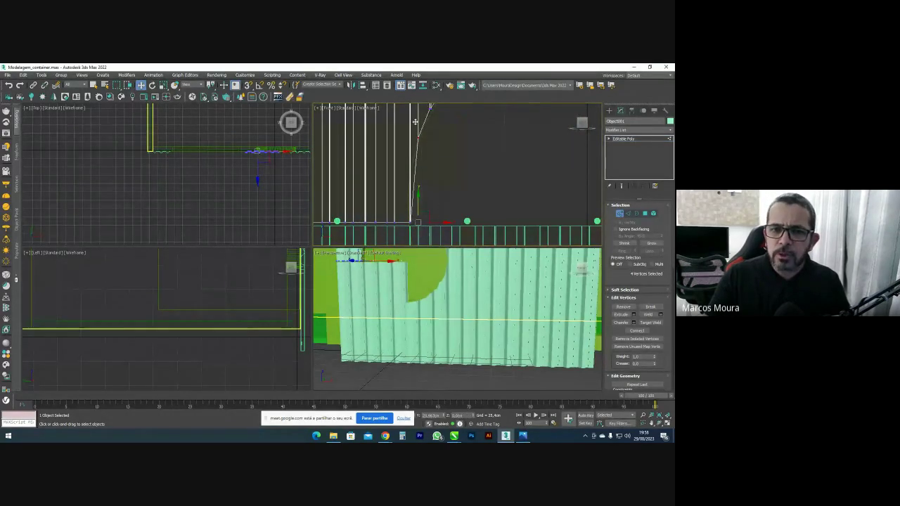
middle_click_drag(415, 175, 417, 173)
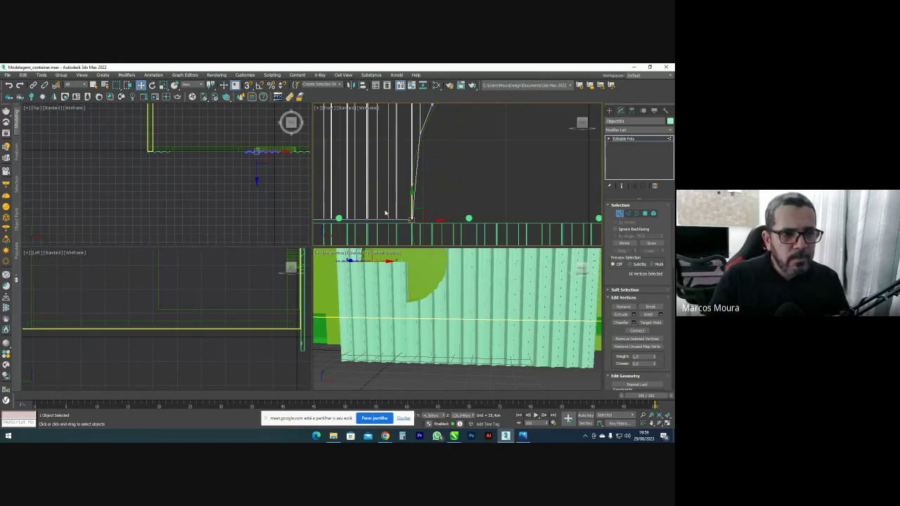
Raise the selected vertices at the lower end of the arc cut in the upper corrugated section
scroll(399, 215, "up", 4)
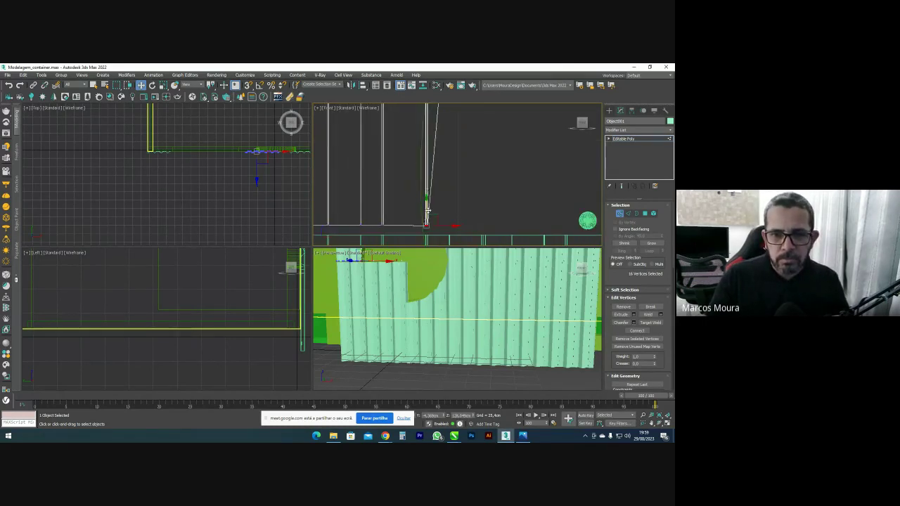
scroll(427, 208, "down", 6)
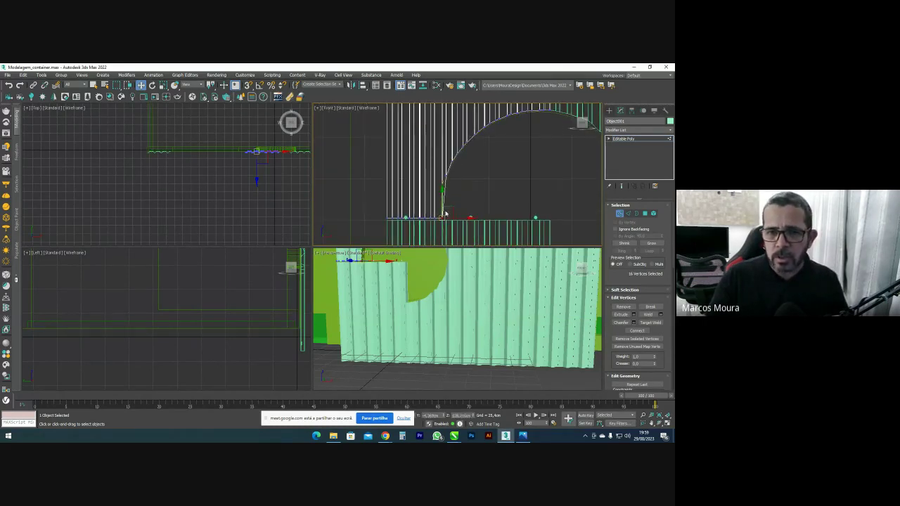
scroll(447, 208, "up", 2)
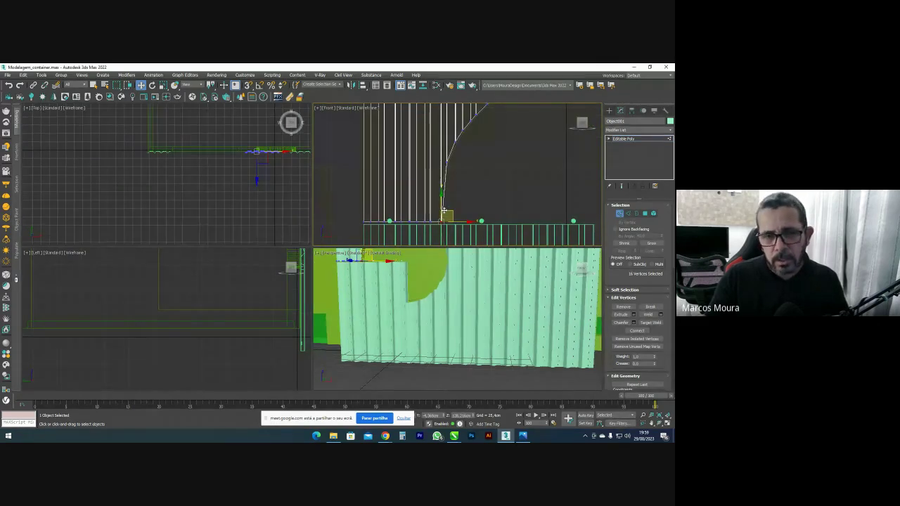
left_click_drag(441, 202, 446, 169)
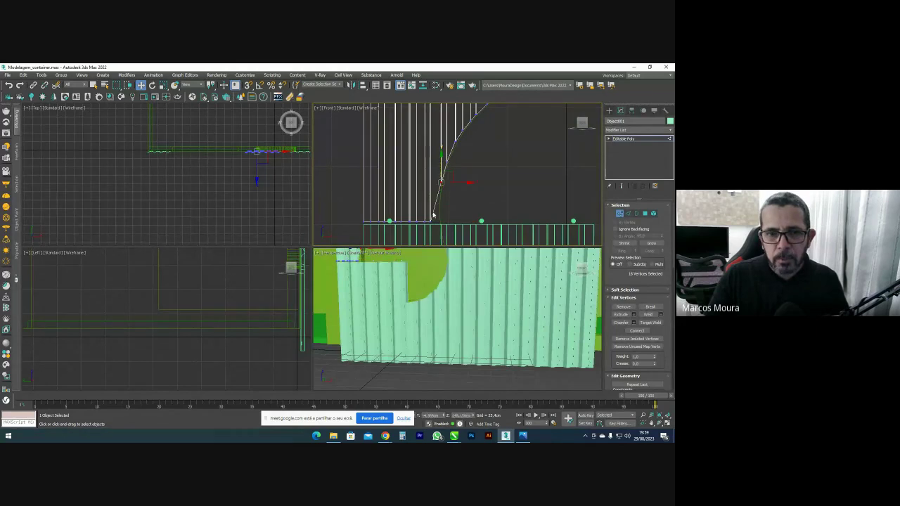
Select the edges beside the arc's lower corner and the corresponding edges along the panel's upper border, and connect them
scroll(436, 212, "up", 2)
left_click(628, 214)
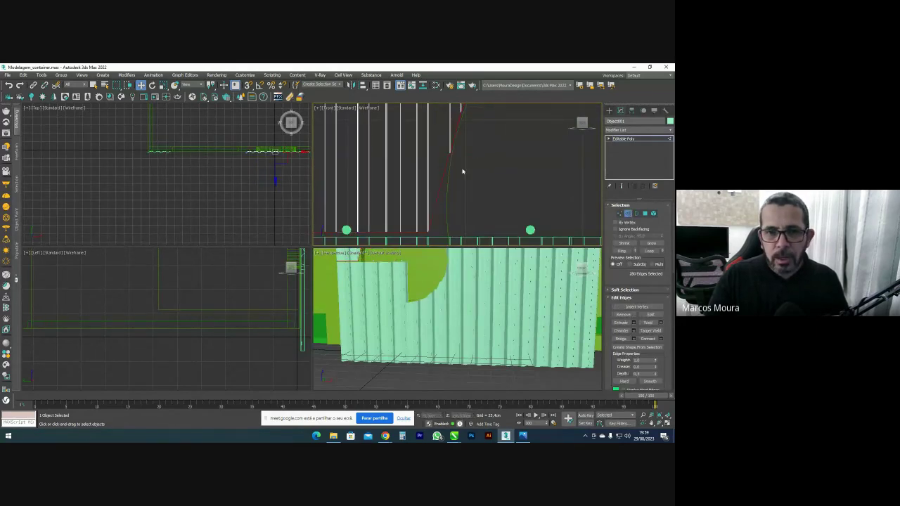
scroll(450, 157, "up", 3)
left_click_drag(460, 214, 460, 213)
scroll(460, 207, "down", 3)
scroll(450, 153, "up", 4)
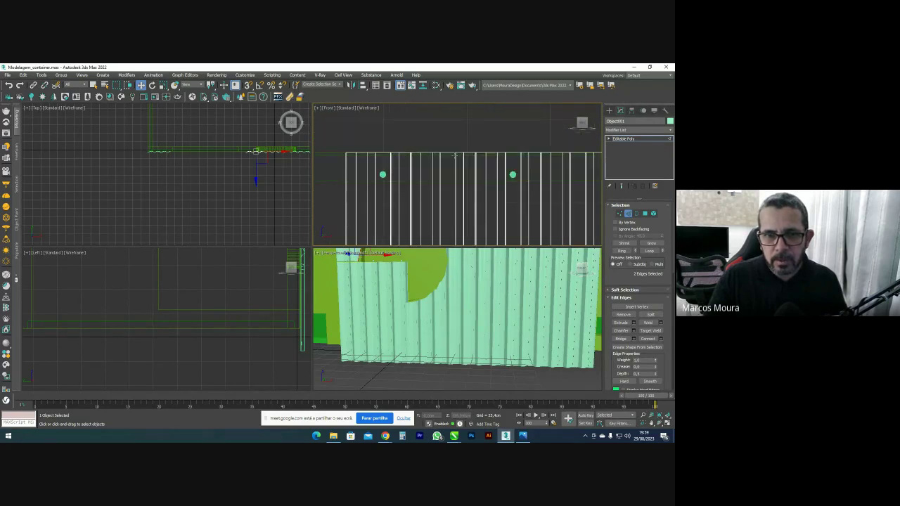
left_click_drag(442, 156, 443, 165)
scroll(443, 165, "down", 4)
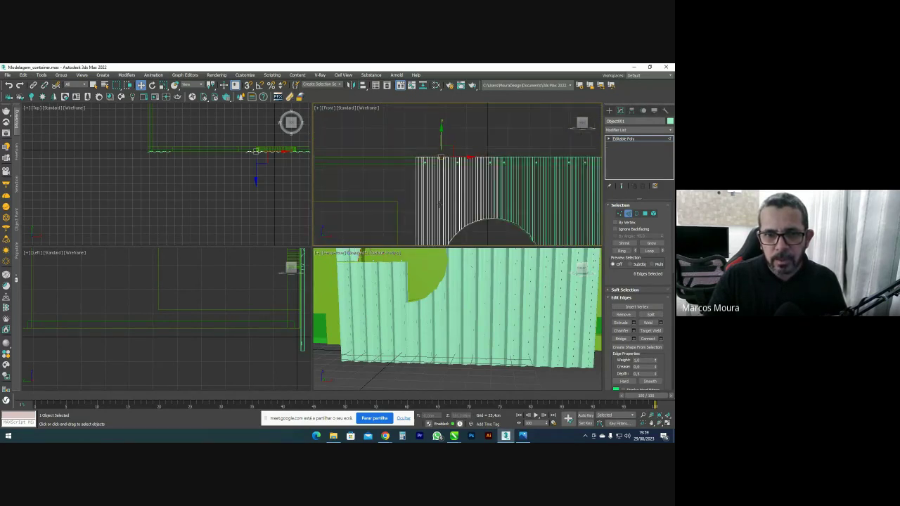
middle_click_drag(440, 206, 434, 159)
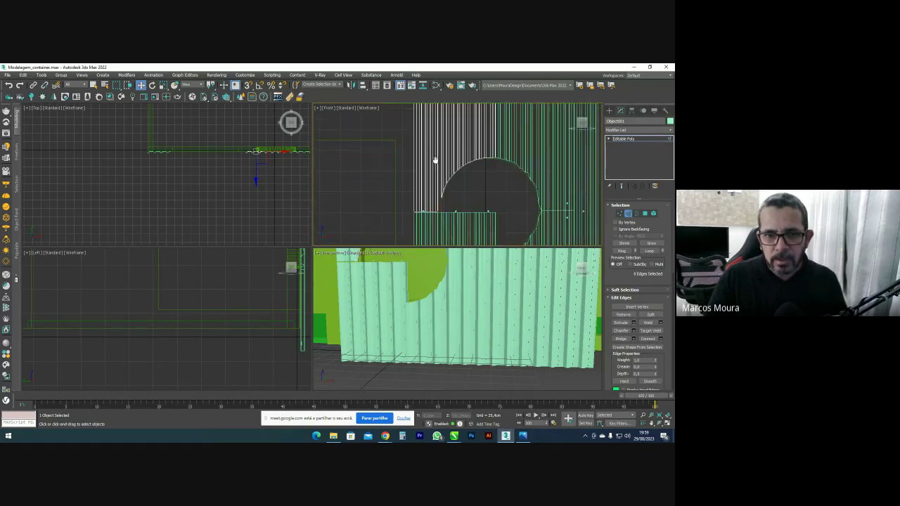
left_click(651, 340)
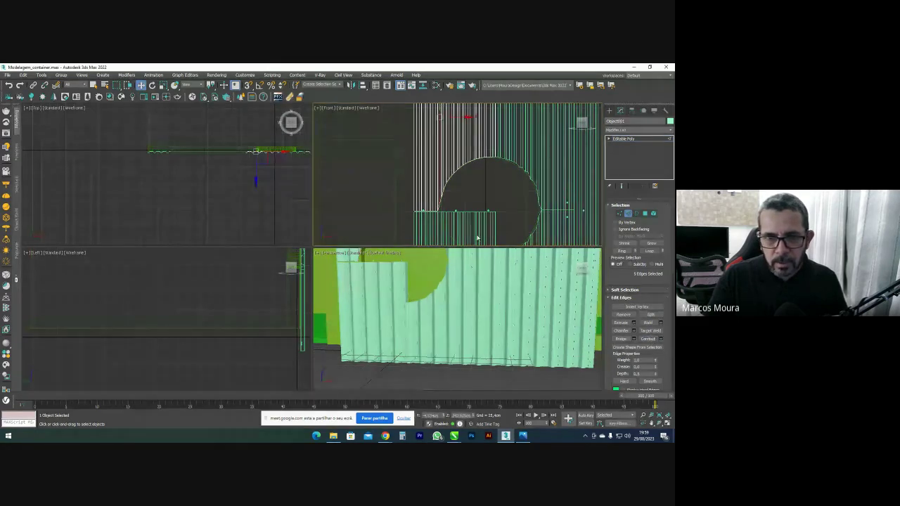
Select the two vertices at the upper section's lower corner and shift them slightly towards the circular opening
scroll(461, 208, "up", 5)
key("1")
mouse_move(450, 209)
left_mouse_down()
mouse_move(433, 189)
mouse_move(449, 210)
left_mouse_up()
scroll(418, 272, "down", 5)
scroll(409, 294, "up", 5)
middle_click_drag(415, 272, 483, 283)
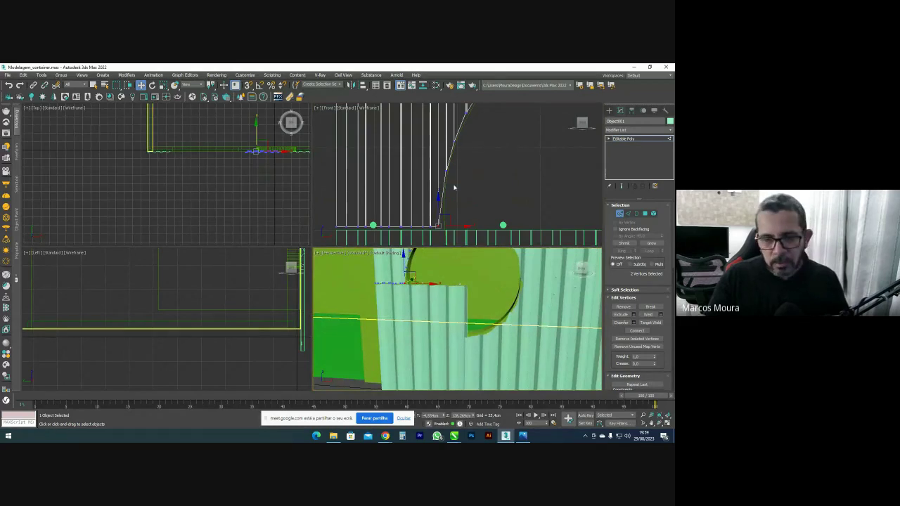
scroll(453, 188, "down", 5)
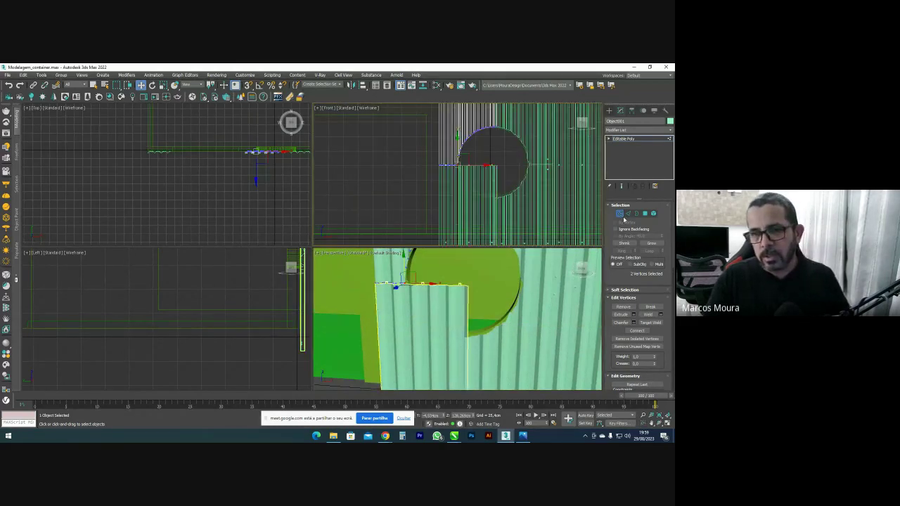
Leave vertex editing and delete the separate corrugated section below the upper arc piece
left_click(620, 213)
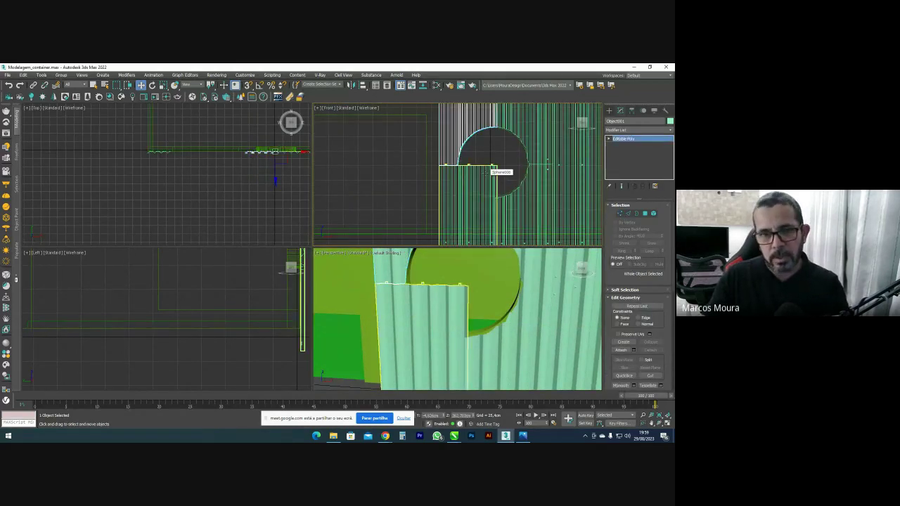
left_click(485, 173)
key("Delete")
Select the remaining upper arc section and center its pivot on the object
left_click(466, 155)
scroll(466, 155, "down", 5)
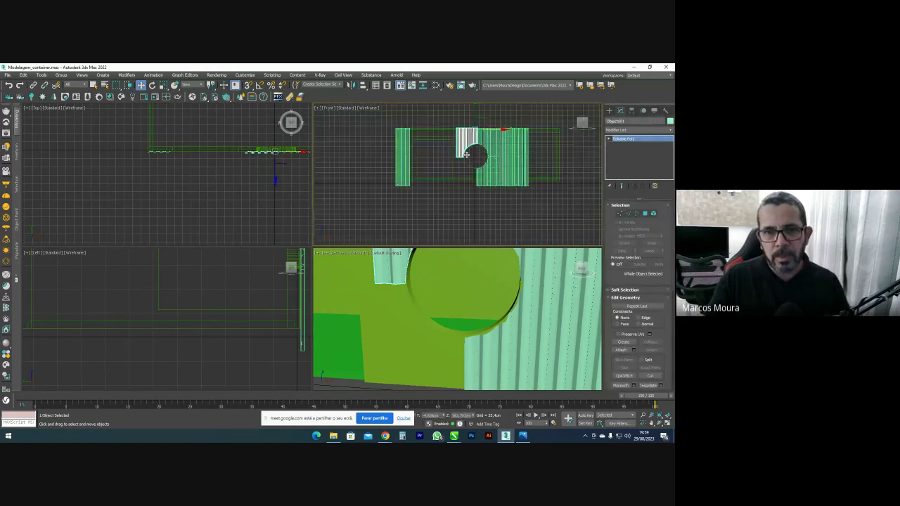
left_click(631, 111)
left_click(637, 160)
left_click(640, 199)
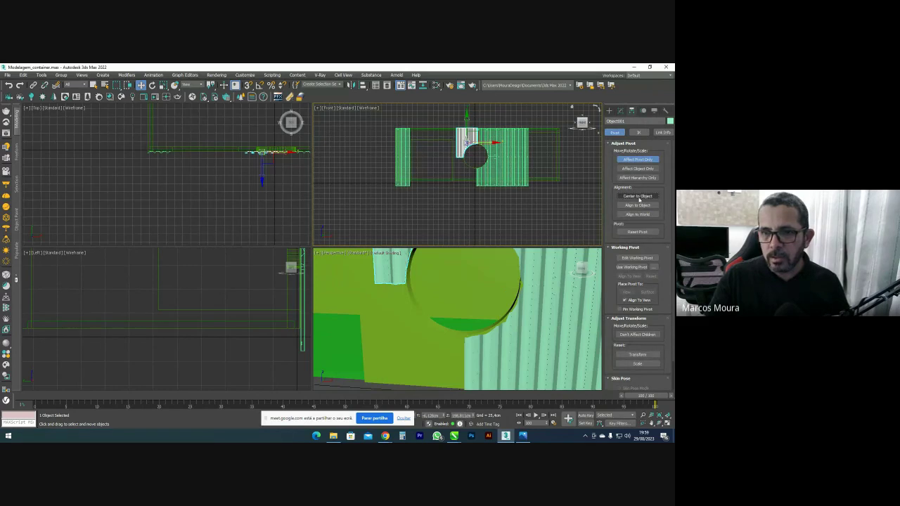
Clone the upper arc section straight down to fill the gap below it
left_click(609, 111)
left_click_drag(465, 118, 465, 146, "shift")
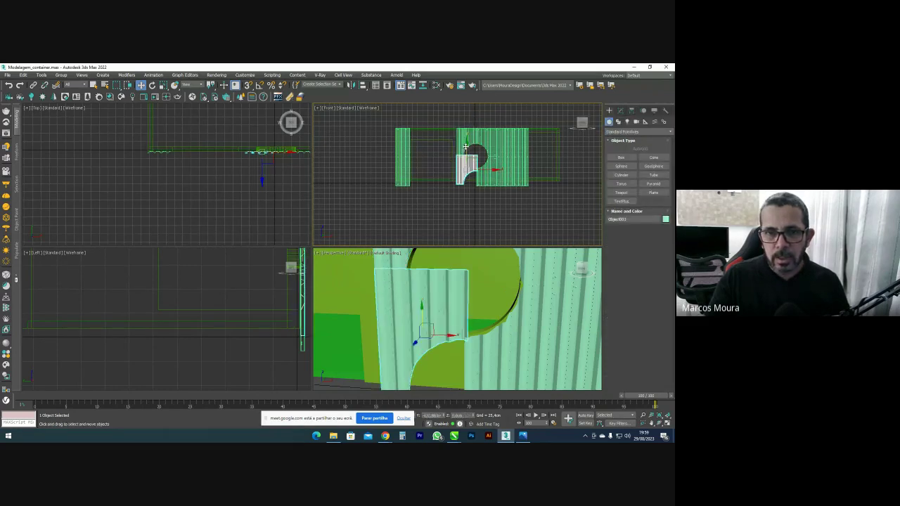
left_click(339, 279)
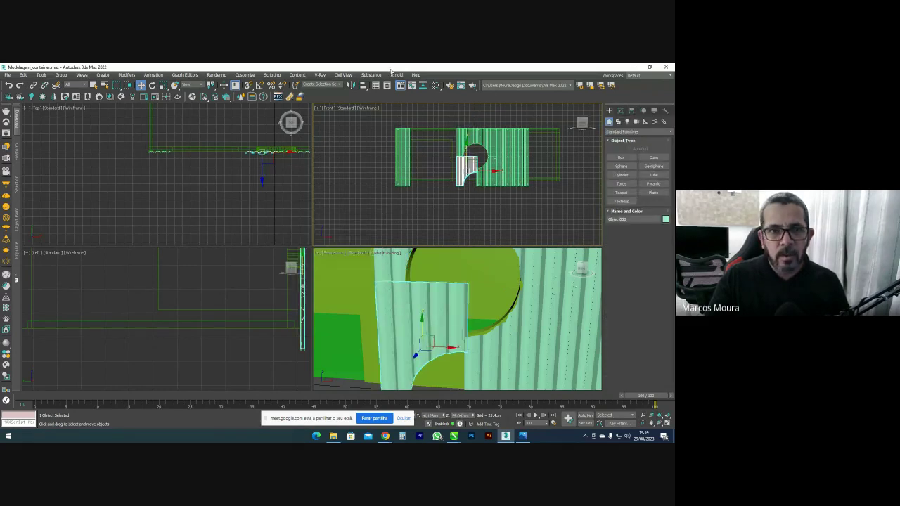
Mirror the cloned lower section on the Y axis with No Clone so its arc faces the opening
left_click(351, 86)
left_click(323, 221)
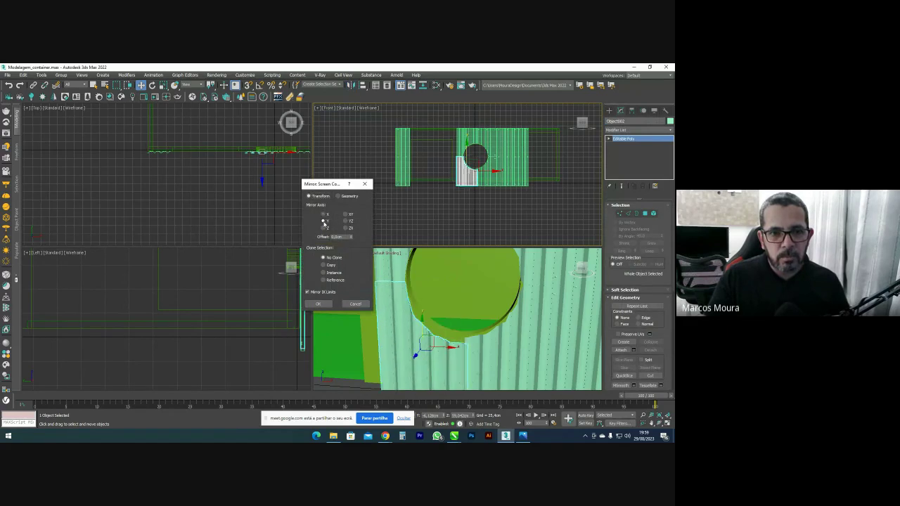
left_click(317, 303)
Move the mirrored lower section up so its arc lines up with the neighbouring panel around the opening, and deselect it
scroll(483, 155, "up", 3)
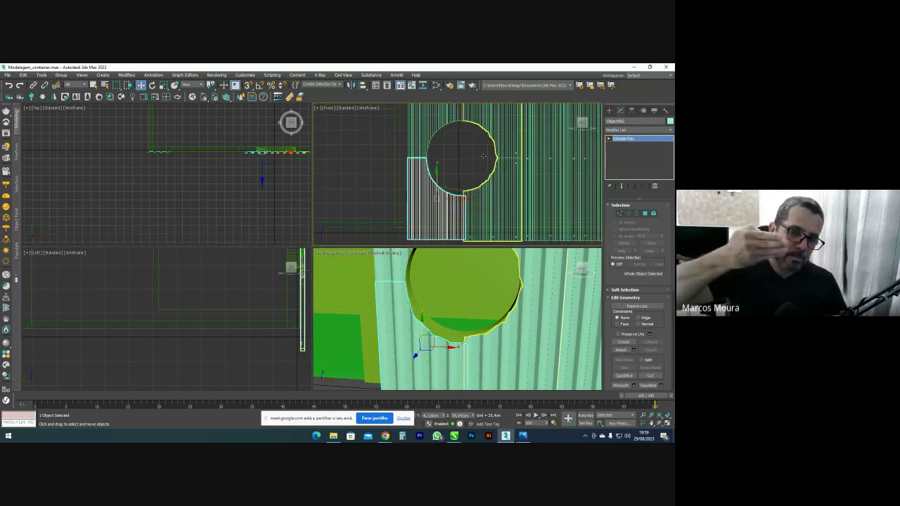
scroll(432, 181, "up", 4)
left_click_drag(432, 188, 473, 177)
scroll(471, 191, "up", 5)
scroll(396, 273, "up", 5)
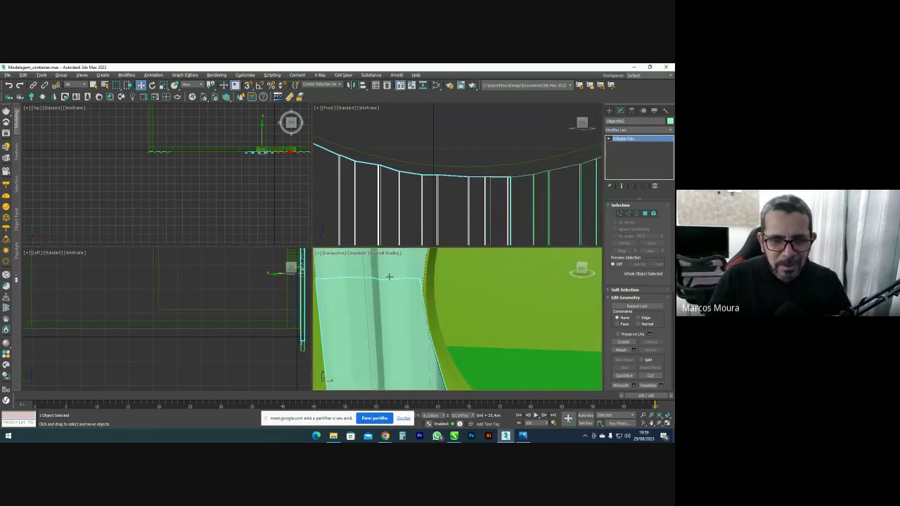
scroll(389, 276, "up", 3)
left_click(476, 138)
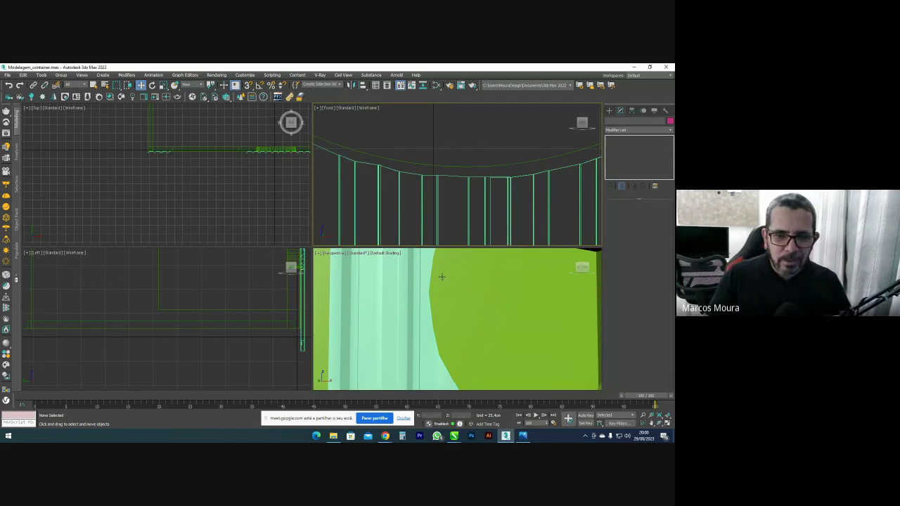
Select the mirrored lower section and attach the other corrugated front sections to it as one object
scroll(442, 277, "down", 8)
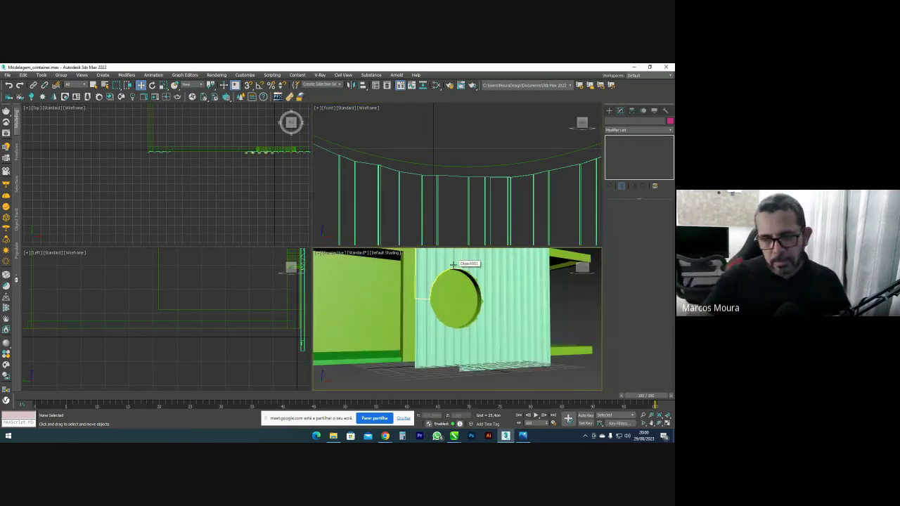
scroll(441, 156, "up", 6)
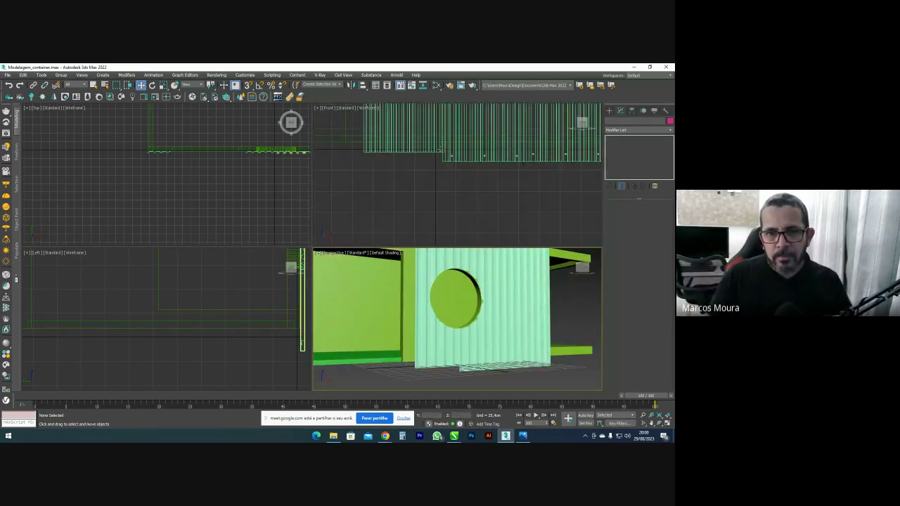
left_click(435, 151)
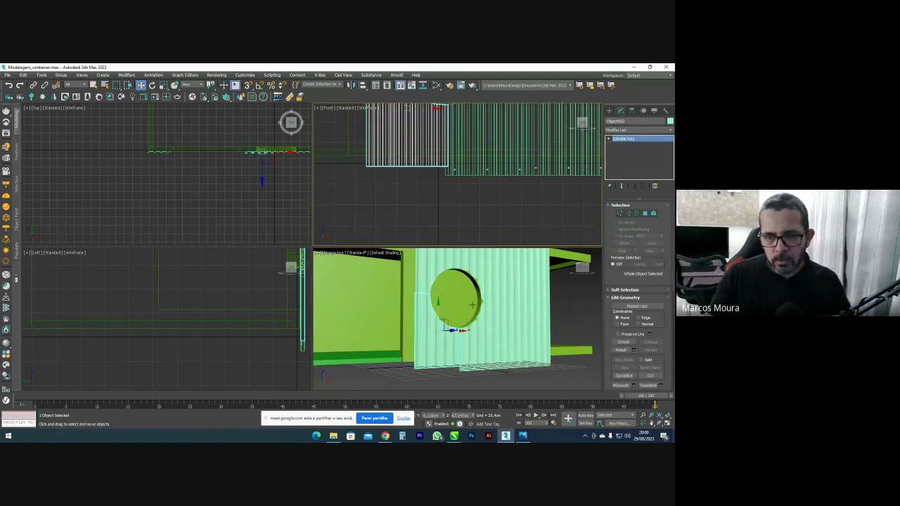
scroll(471, 304, "down", 5)
scroll(196, 324, "down", 5)
scroll(223, 330, "up", 6)
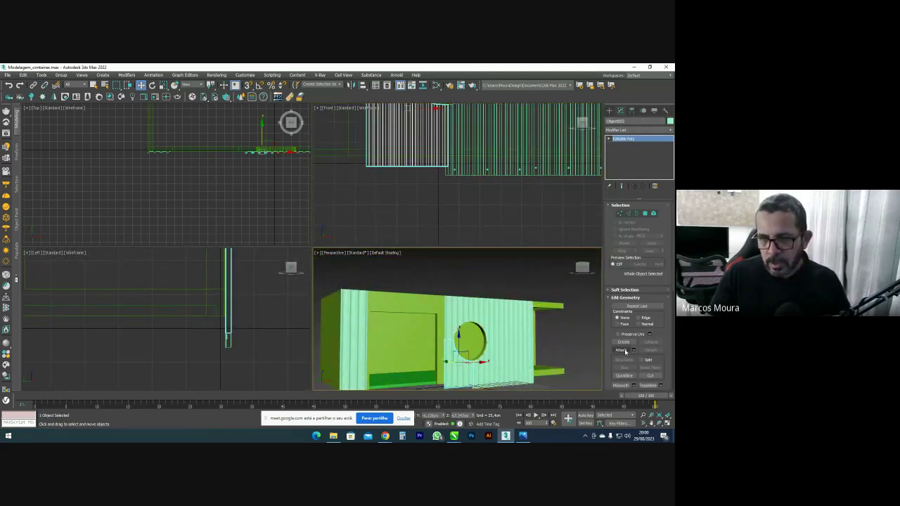
left_click(624, 350)
left_click(227, 337)
left_click(224, 331)
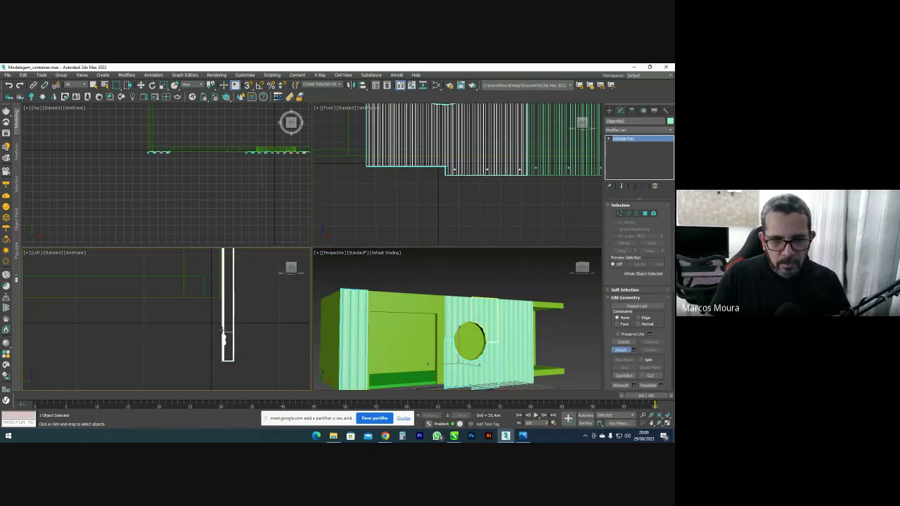
left_click(457, 307)
Select all lower border vertices of the joined cladding and scale them vertically onto one level line
left_click(620, 213)
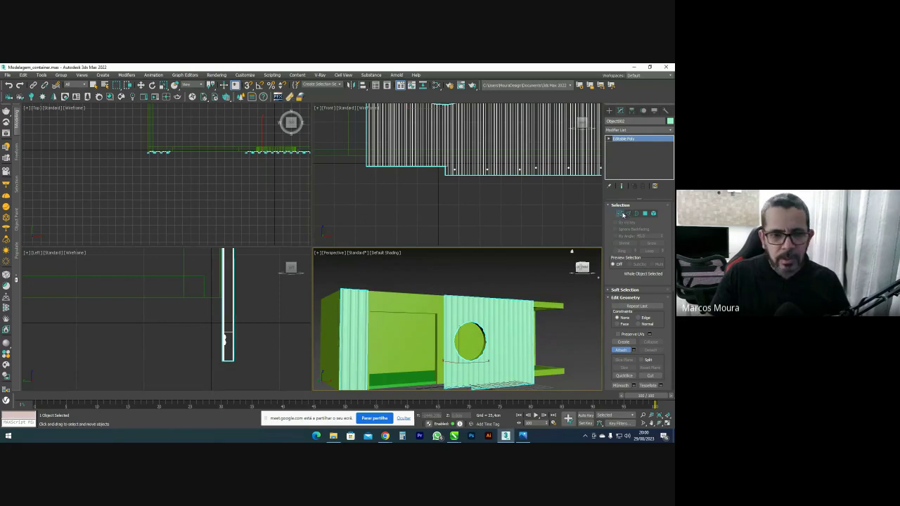
left_click_drag(206, 318, 205, 318)
right_click(241, 322)
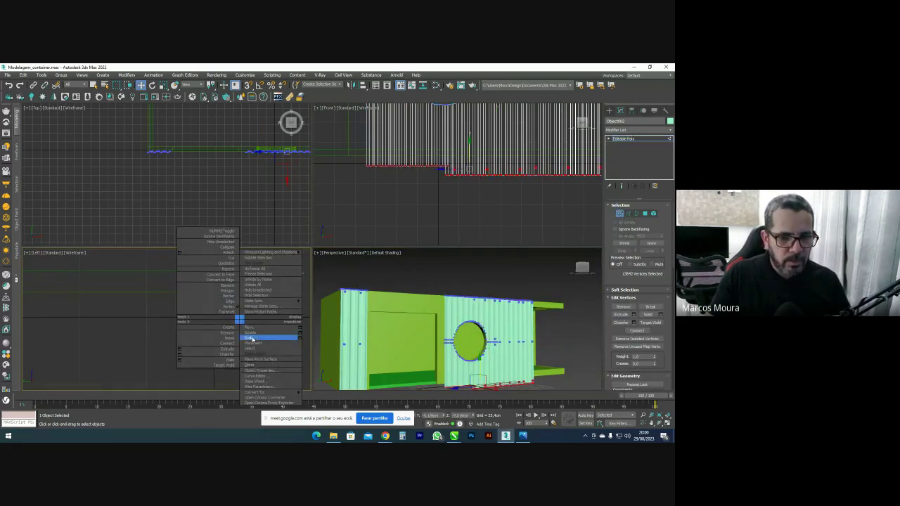
left_click(268, 340)
middle_click_drag(456, 358, 460, 336)
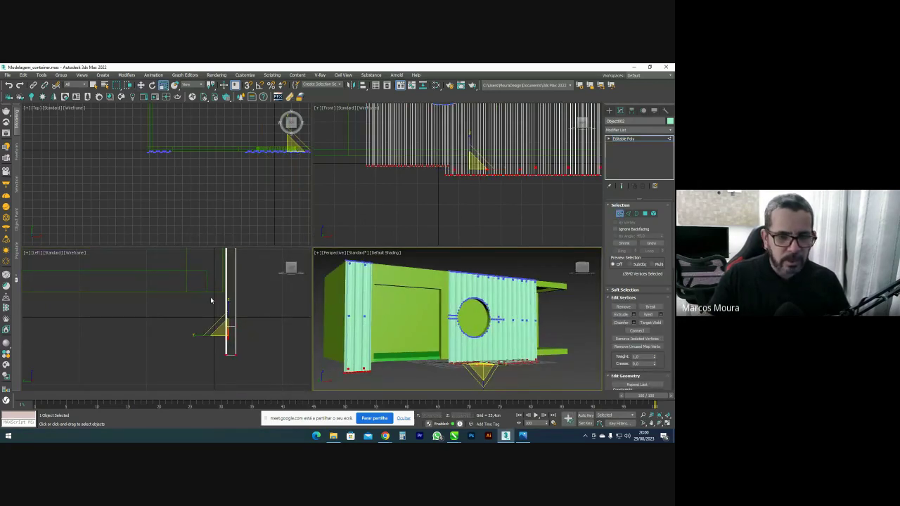
right_click(227, 305)
left_click_drag(228, 304, 34, 425)
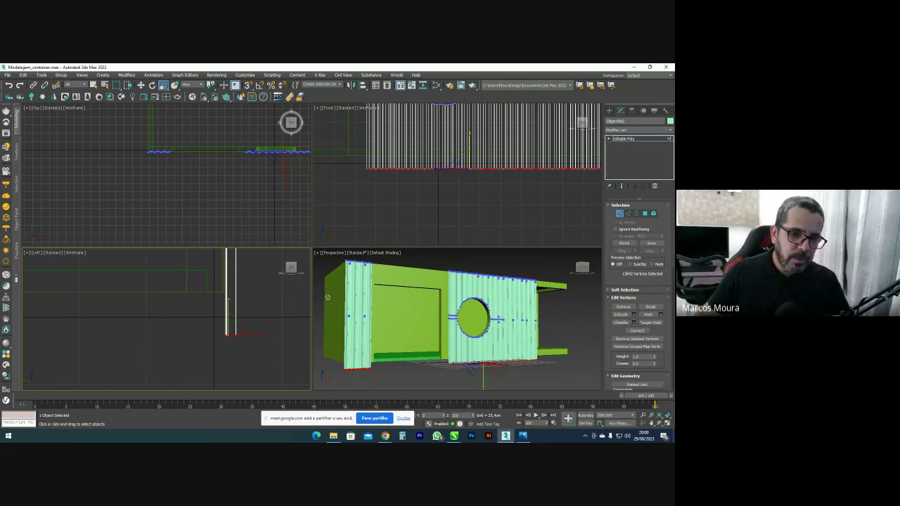
Move the flattened lower vertices up to the level of the container's lower edge
left_click(142, 85)
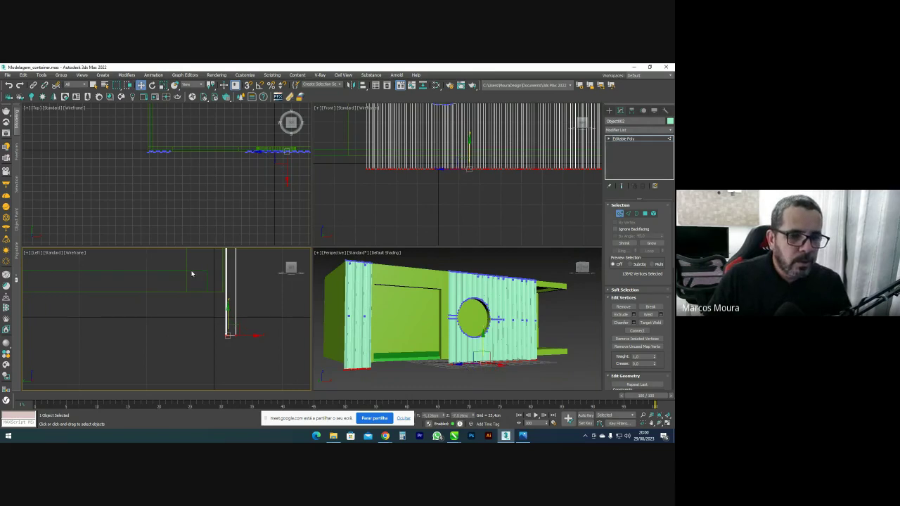
scroll(246, 314, "up", 2)
middle_click_drag(246, 314, 238, 345)
left_click_drag(213, 352, 223, 287)
Select the cladding element between the circular opening and the open bay, and clone it as an element beyond the container's end wall
middle_click_drag(533, 307, 463, 287, "alt")
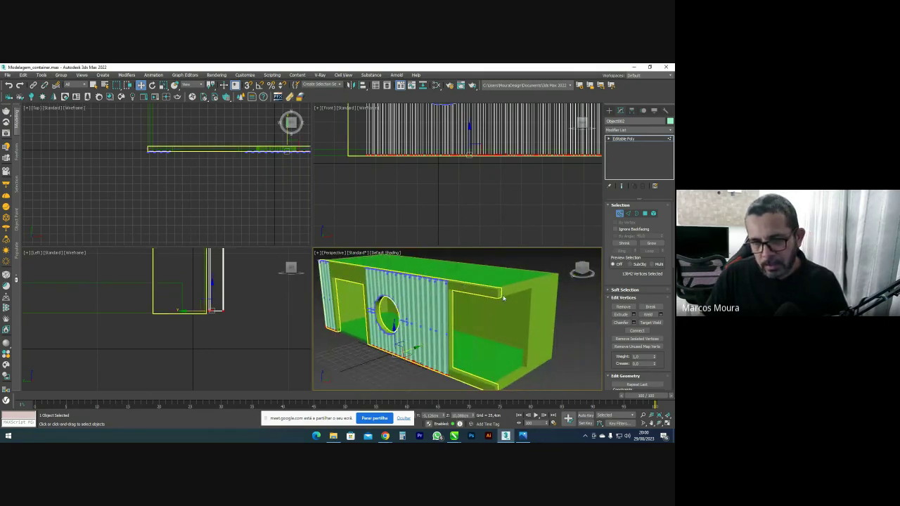
middle_click_drag(466, 329, 478, 282, "alt")
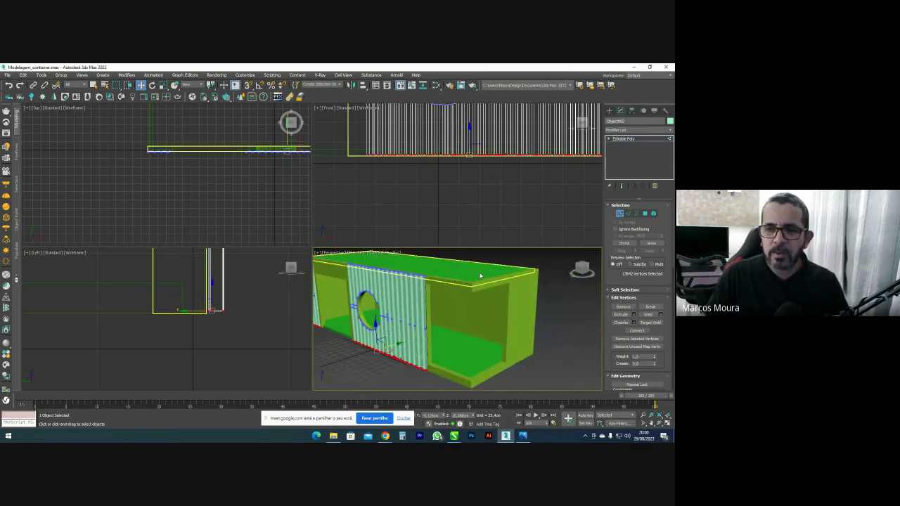
key("4")
scroll(481, 273, "down", 5)
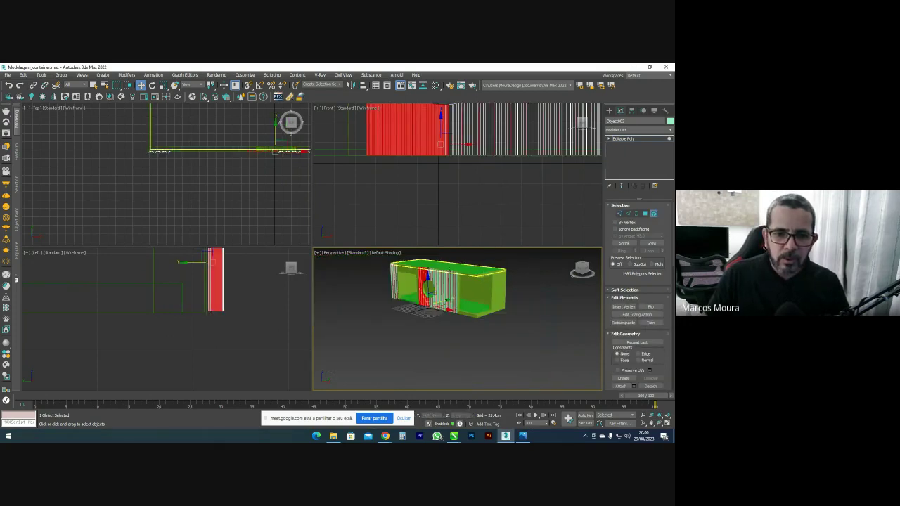
scroll(463, 257, "up", 2)
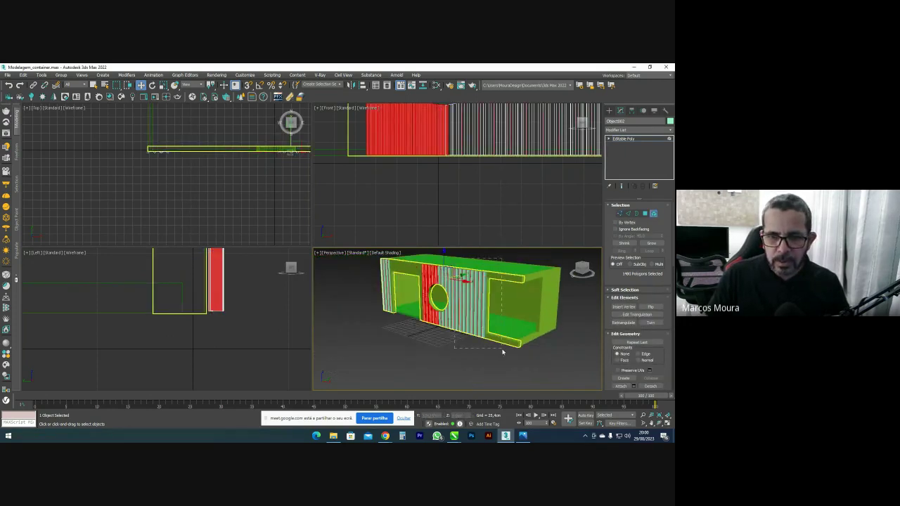
left_click_drag(502, 352, 503, 351)
scroll(239, 172, "down", 5)
middle_click_drag(222, 162, 202, 182)
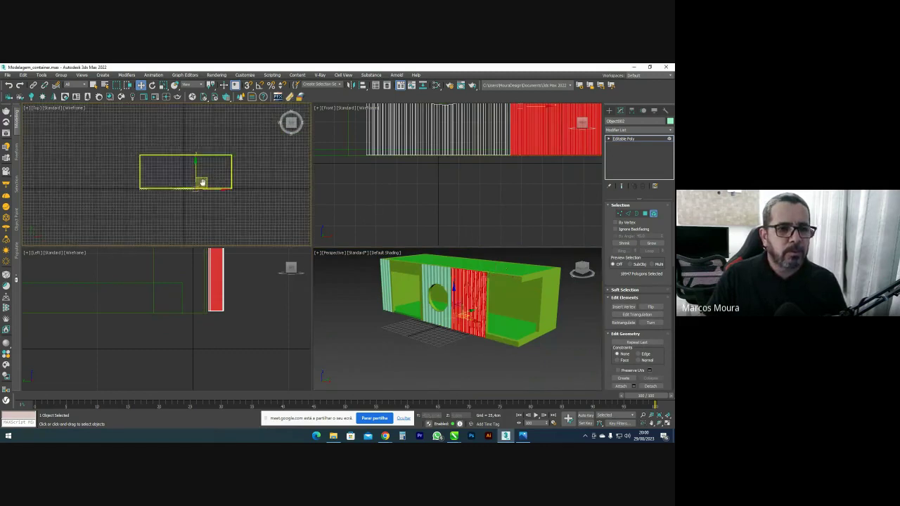
left_click_drag(207, 176, 251, 159, "shift")
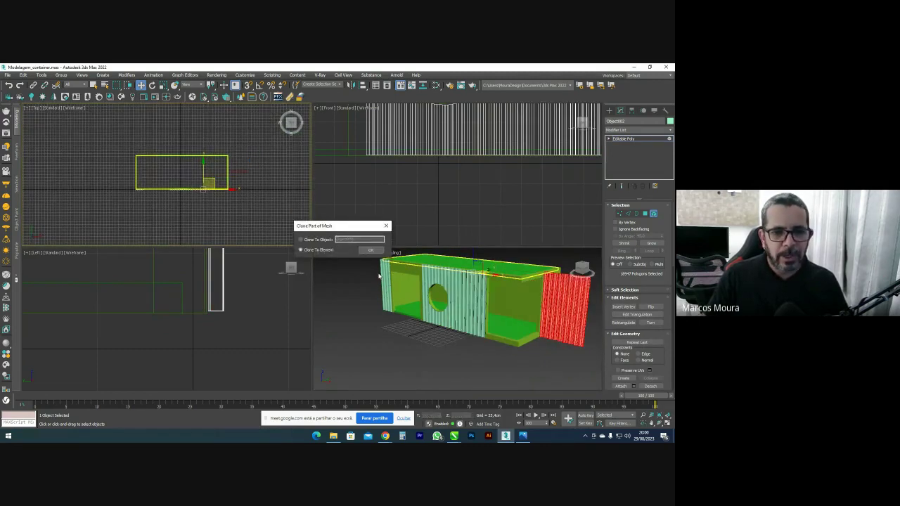
left_click(371, 251)
Select the cloned corrugated element, detach it as a separate object and leave element editing
middle_click_drag(506, 296, 464, 298)
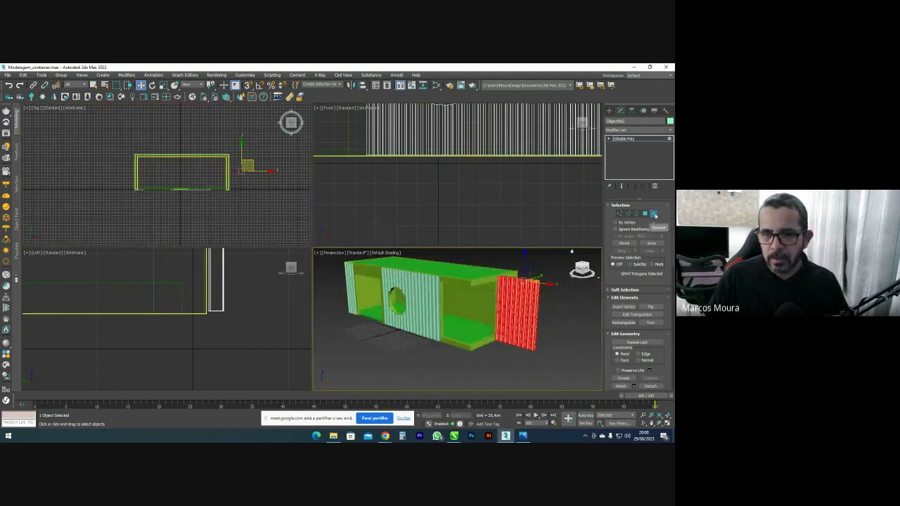
left_click(655, 215)
left_click(653, 213)
left_click(534, 301)
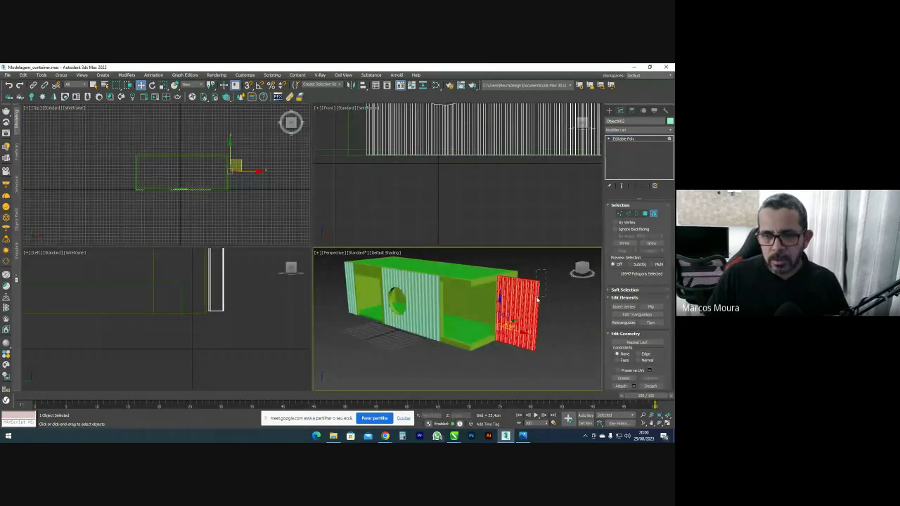
scroll(660, 331, "down", 2)
left_click(655, 353)
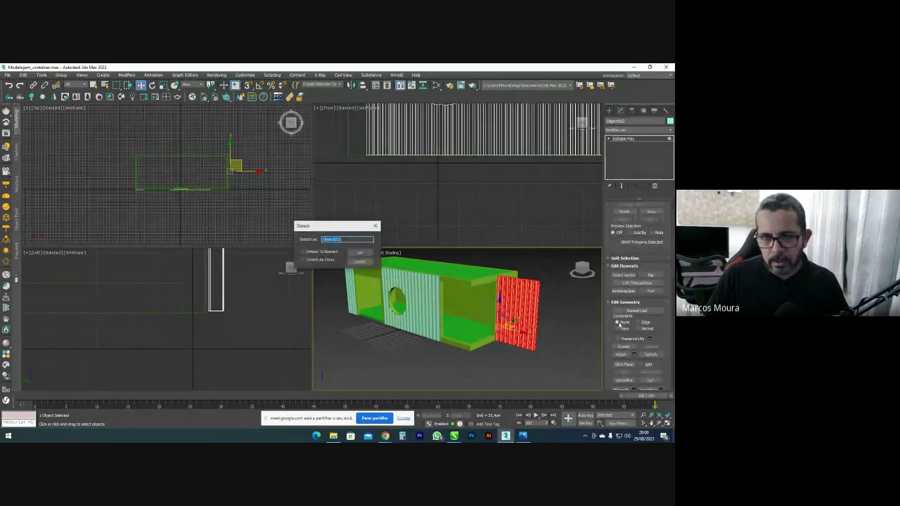
left_click(362, 254)
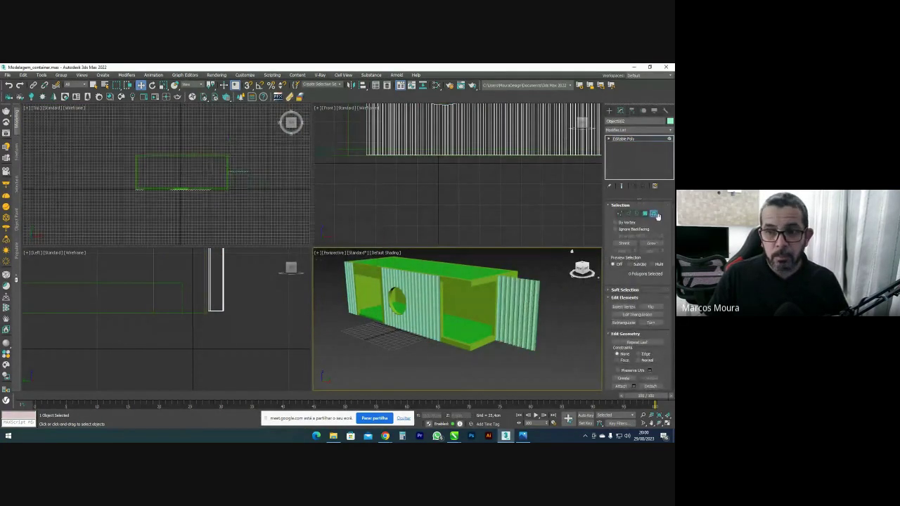
left_click(656, 214)
Select the detached corrugated panel and center its pivot on the object
left_click(516, 295)
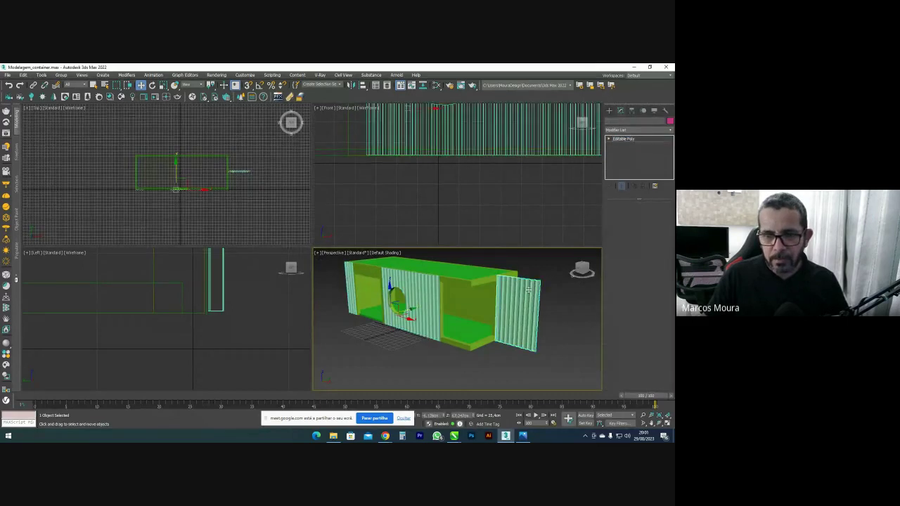
left_click(633, 111)
left_click(637, 159)
left_click(638, 194)
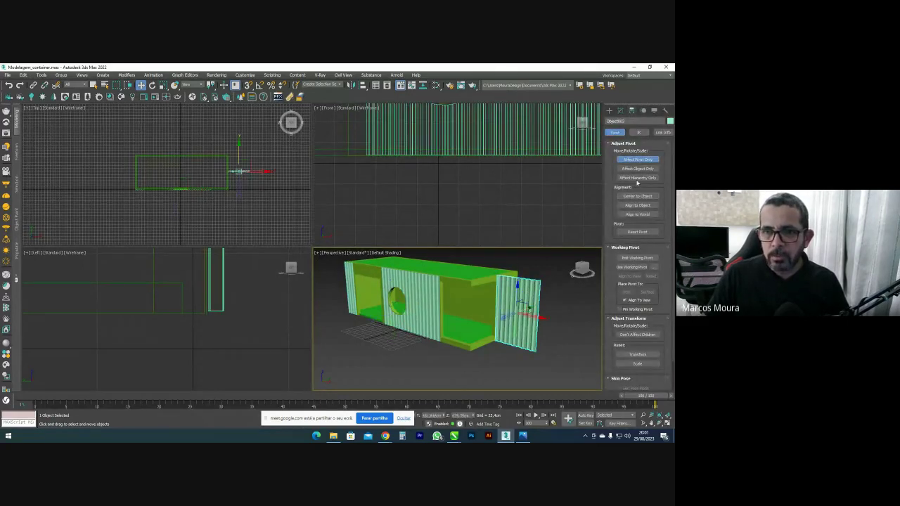
Rotate the detached panel 90 degrees in the top view so it runs parallel to the container's end wall
left_click(609, 110)
scroll(230, 167, "up", 8)
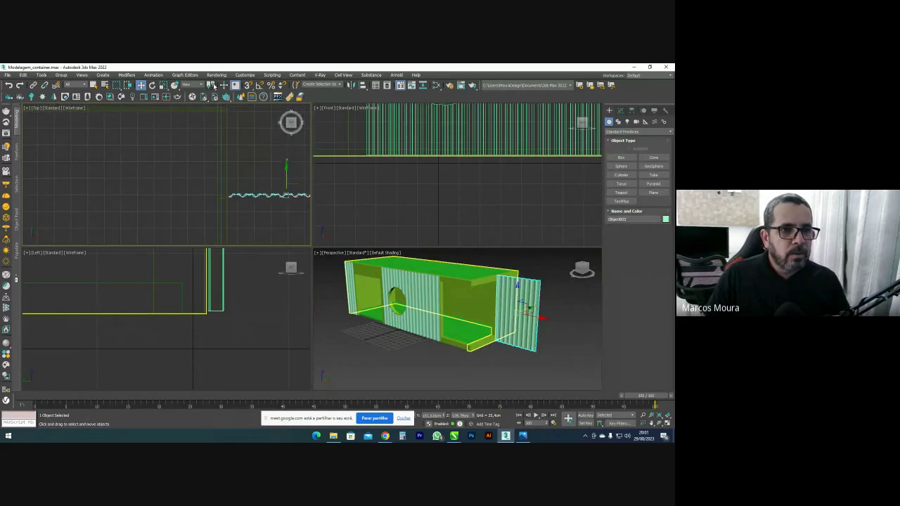
left_click(152, 85)
middle_click_drag(224, 165, 187, 164)
left_click_drag(290, 185, 224, 140)
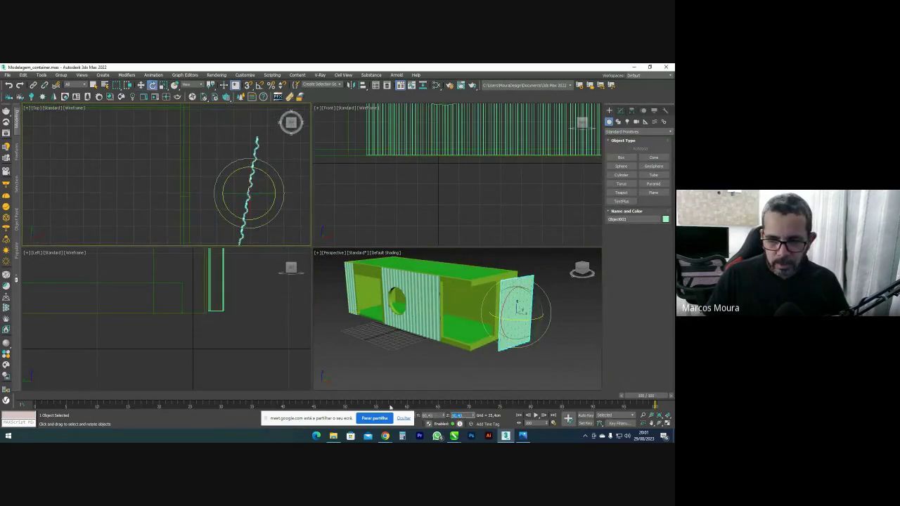
type("90")
key("Return")
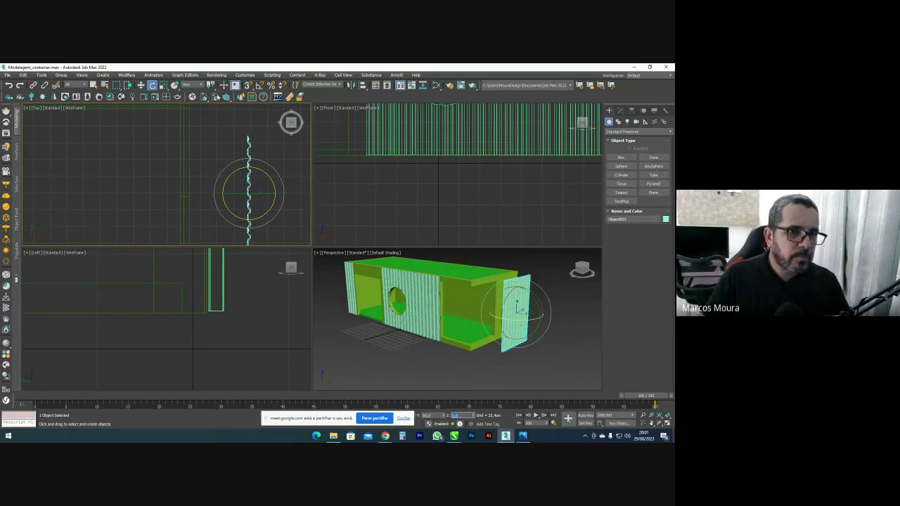
Move the rotated panel against the outer face of the container's end wall
key("w")
left_click_drag(259, 181, 178, 182)
scroll(208, 204, "up", 3)
scroll(195, 168, "down", 7)
middle_click_drag(201, 146, 200, 236)
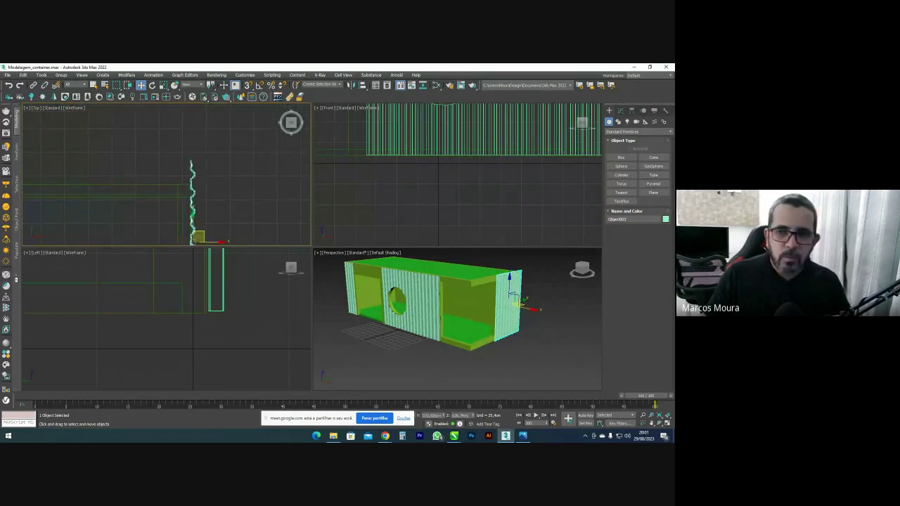
Select the vertices at the rear end of the side panel and move them to the container's back edge
left_click(619, 111)
middle_click_drag(532, 279, 465, 282, "alt")
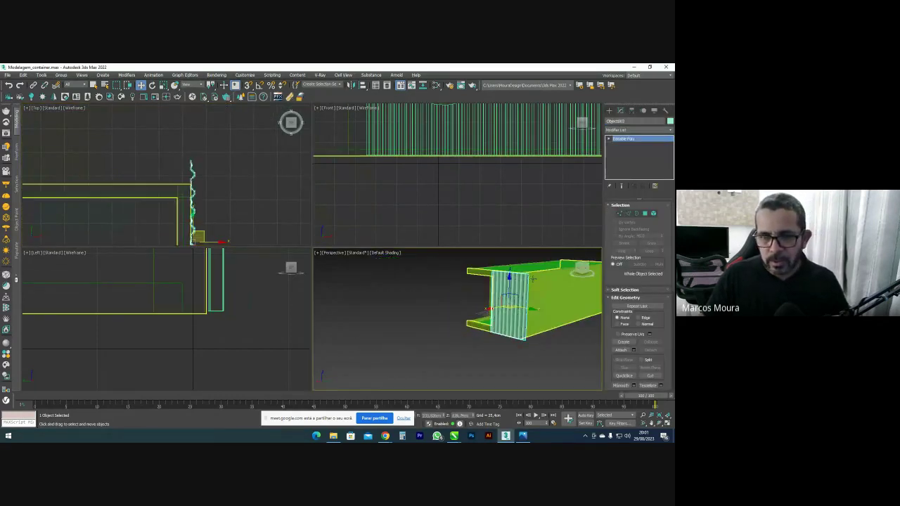
scroll(538, 279, "up", 3)
left_click(620, 214)
scroll(179, 144, "up", 5)
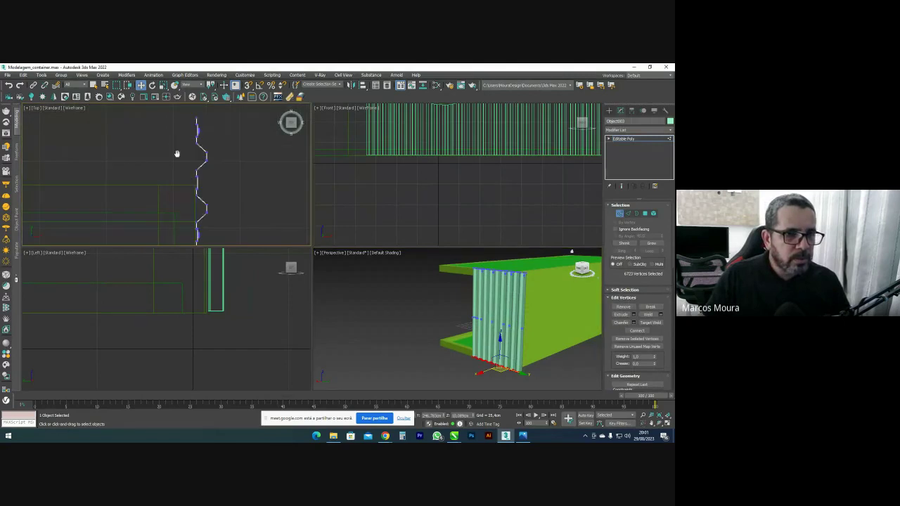
left_click(214, 202)
scroll(185, 201, "down", 4)
left_click_drag(143, 221, 143, 222)
left_click_drag(157, 181, 157, 132)
mouse_move(511, 287)
middle_mouse_down("alt")
mouse_move(527, 287)
mouse_move(552, 261)
mouse_move(523, 293)
middle_mouse_up("alt")
left_click(619, 214)
scroll(531, 288, "down", 4)
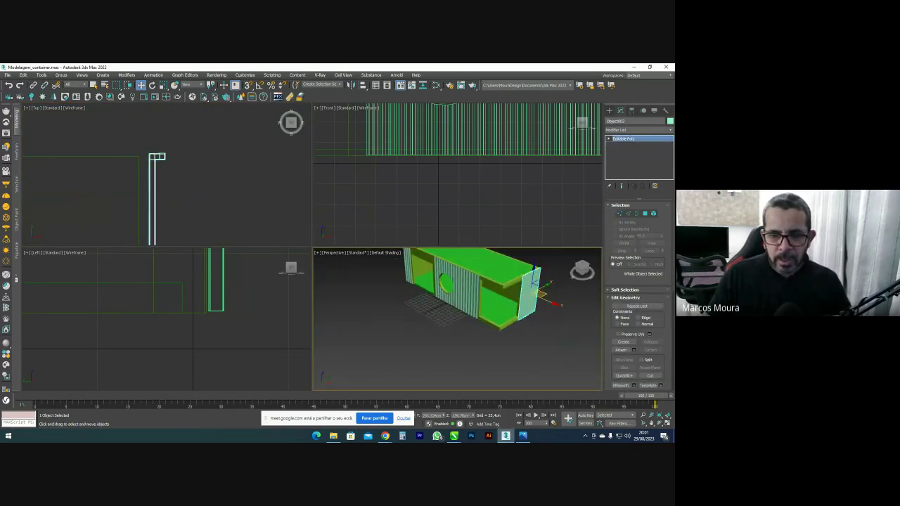
Examine the storefront reference render, then switch to CorelDRAW and inspect the orange window frame in the front elevation
left_click(523, 435)
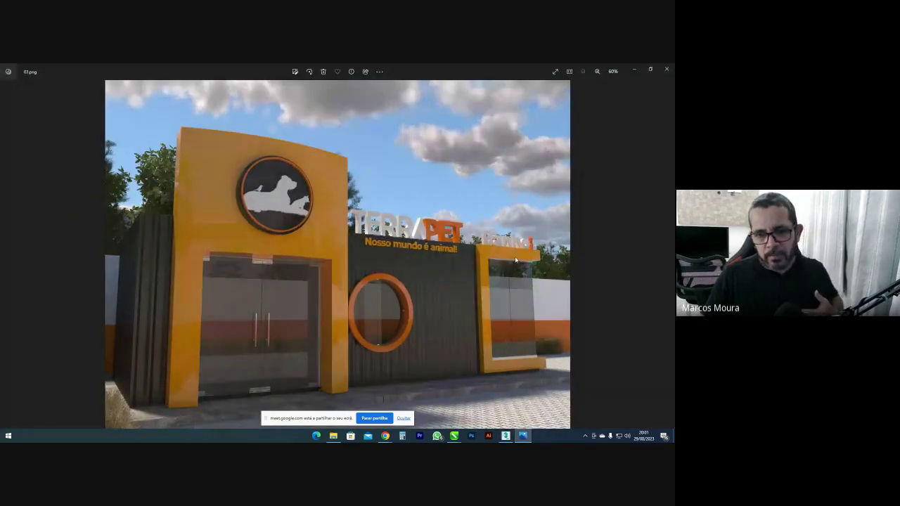
mouse_move(455, 436)
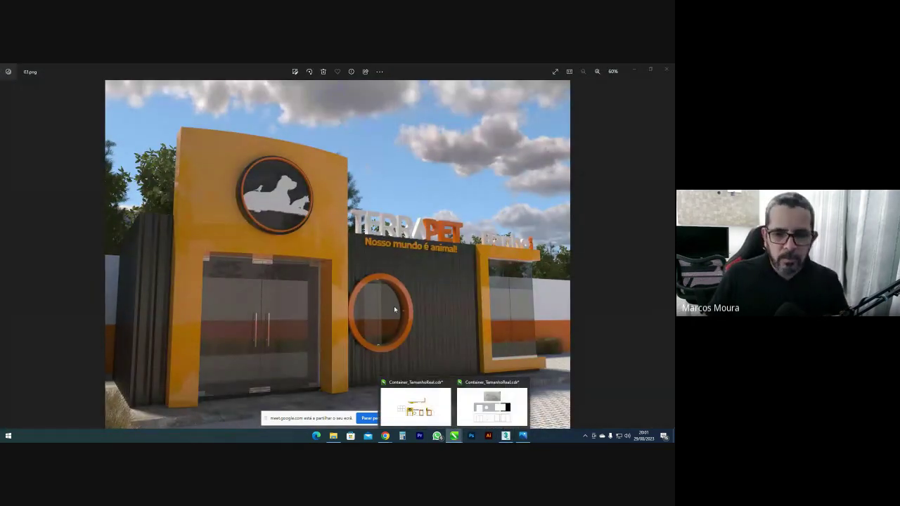
left_click(414, 404)
scroll(417, 348, "down", 5)
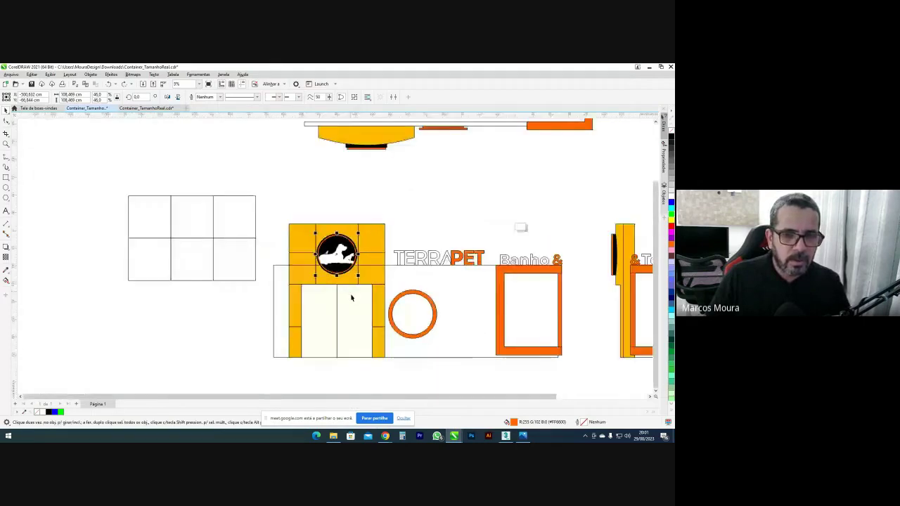
scroll(424, 281, "up", 4)
middle_click_drag(352, 275, 376, 226)
left_click(325, 214)
middle_click_drag(315, 226, 327, 208)
left_click_drag(317, 193, 341, 139)
key("ctrl+z")
Draw a rectangle across the orange window frame's upright, intersect the two and move the resulting piece aside to read its width
left_click_drag(233, 225, 306, 290)
left_click(227, 96)
left_click_drag(275, 258, 422, 258)
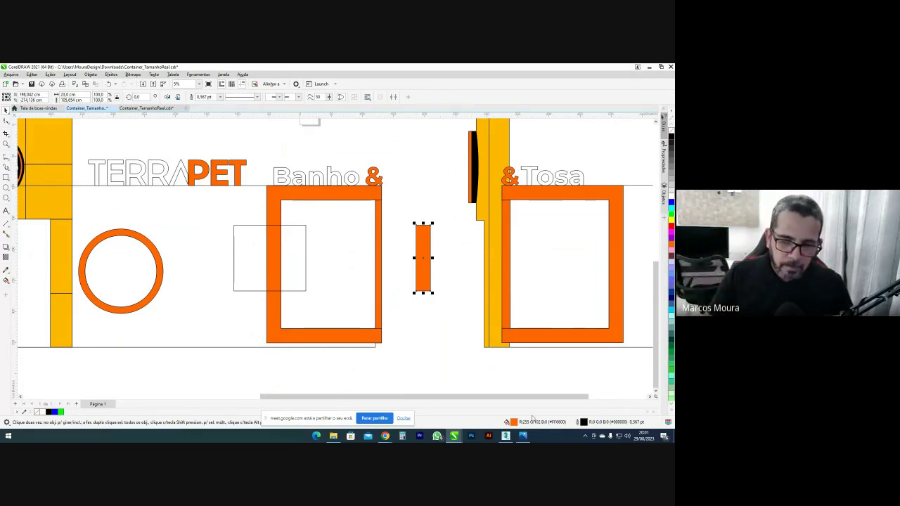
Switch back to 3ds Max and create a box about 20 cm square in front of the cladding's end beside the open bay
left_click(505, 436)
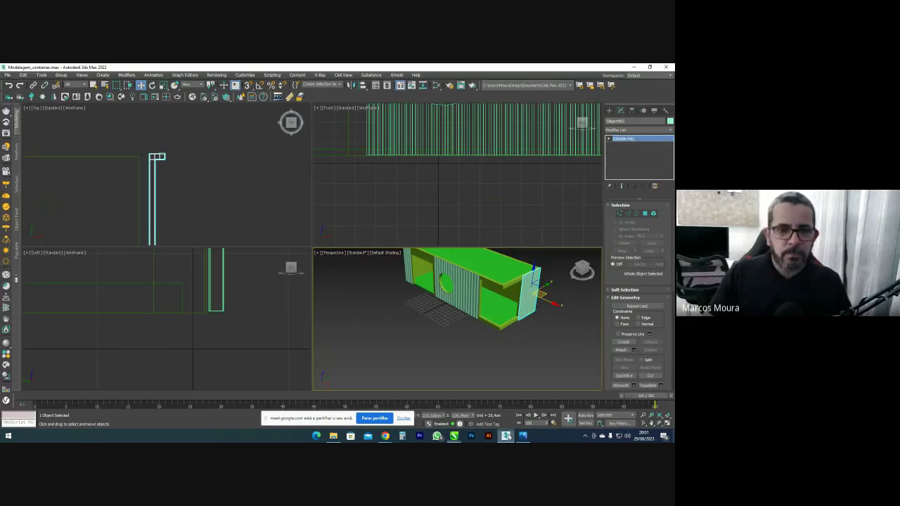
left_click(608, 111)
left_click(621, 157)
left_click(167, 180)
scroll(167, 180, "down", 5)
scroll(189, 170, "up", 2)
middle_click_drag(203, 167, 183, 179)
left_click_drag(144, 170, 164, 189)
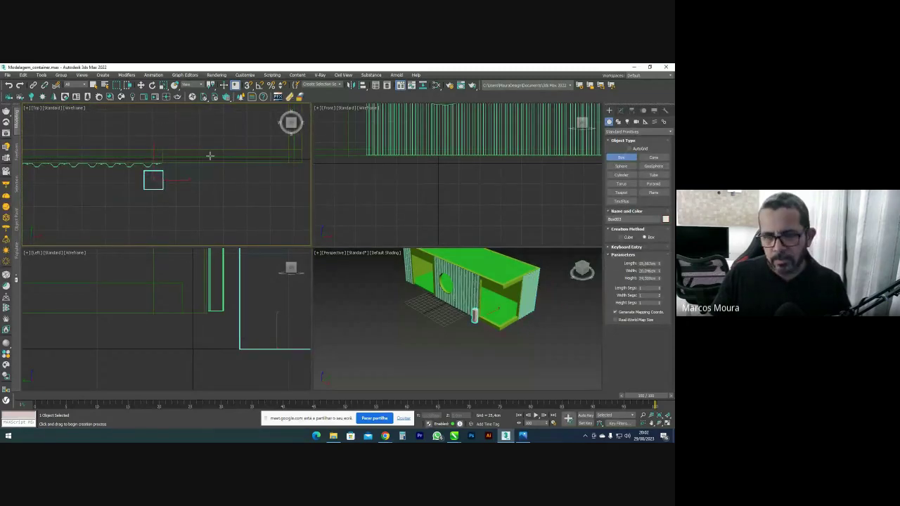
Set the box's length and width to 23 cm
left_click_drag(659, 264, 658, 265)
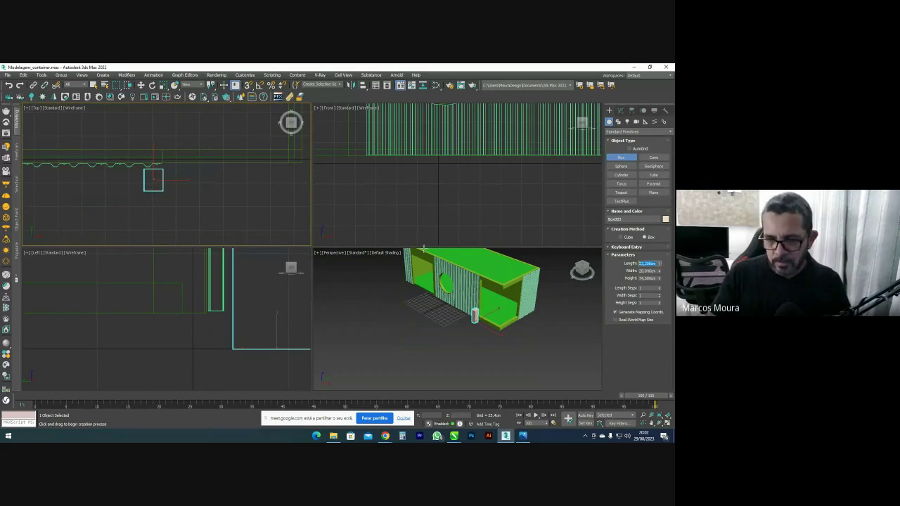
key("Return")
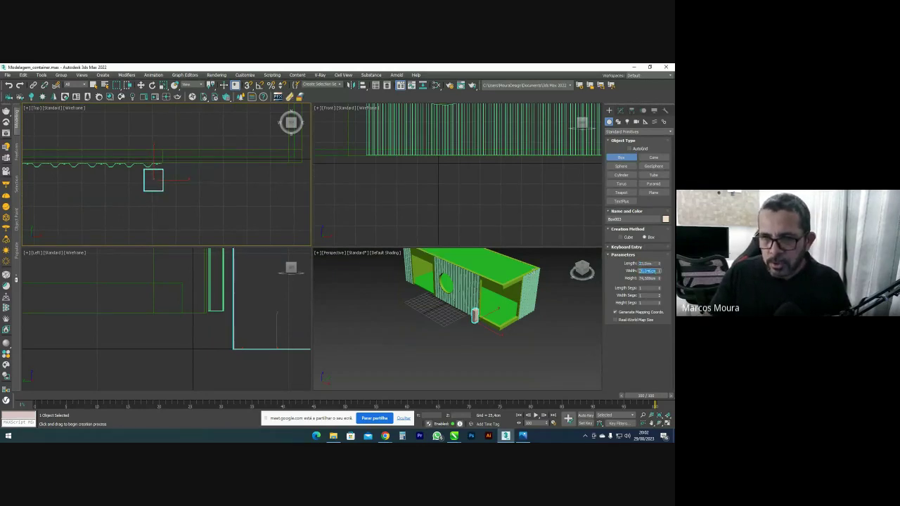
type("2")
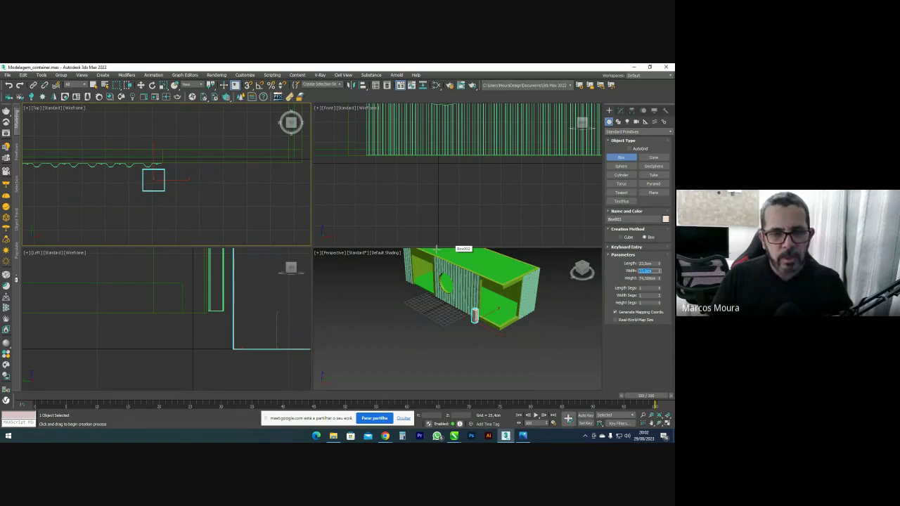
Move the box in the top view so it overlaps the cladding's end and lines up with the edge of the open bay
left_click(142, 85)
scroll(147, 165, "up", 3)
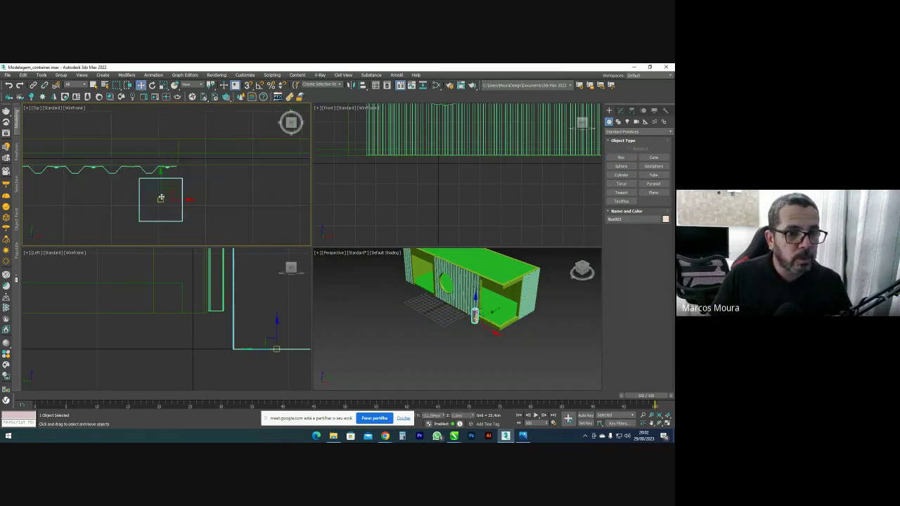
left_click_drag(167, 195, 177, 172)
scroll(178, 172, "up", 5)
scroll(178, 175, "down", 4)
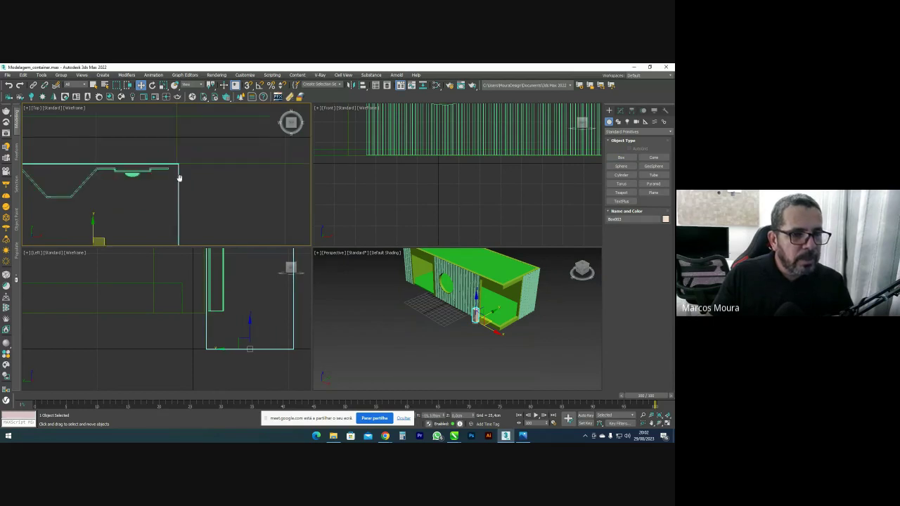
left_click_drag(183, 185, 183, 175)
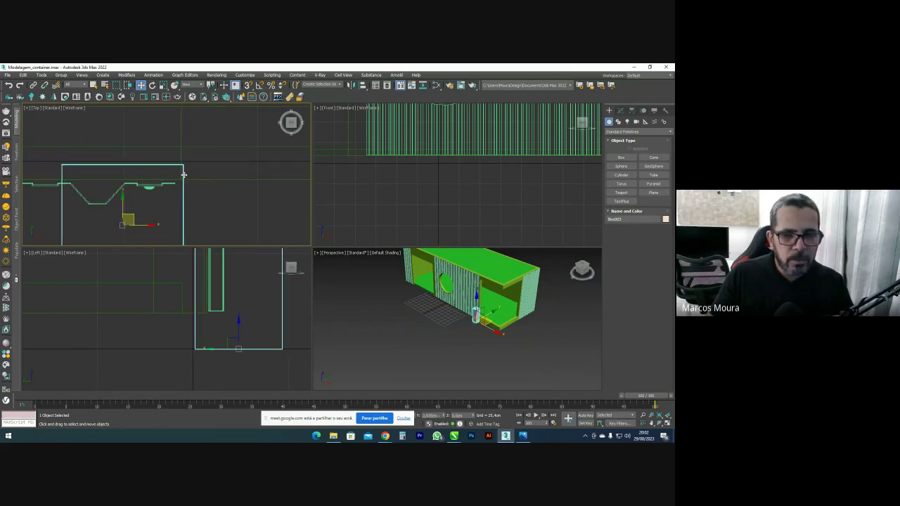
scroll(475, 310, "up", 5)
Raise the box in the front view until its base sits level with the top of the container's floor slab
middle_click_drag(485, 333, 464, 331, "alt")
middle_click(203, 338)
scroll(203, 351, "down", 5)
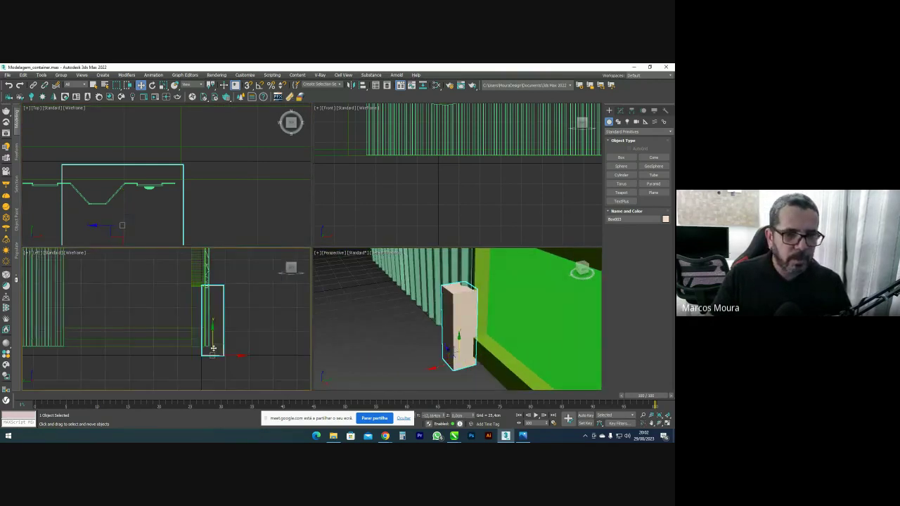
scroll(213, 348, "up", 1)
scroll(426, 183, "up", 6)
left_click_drag(426, 182, 425, 166)
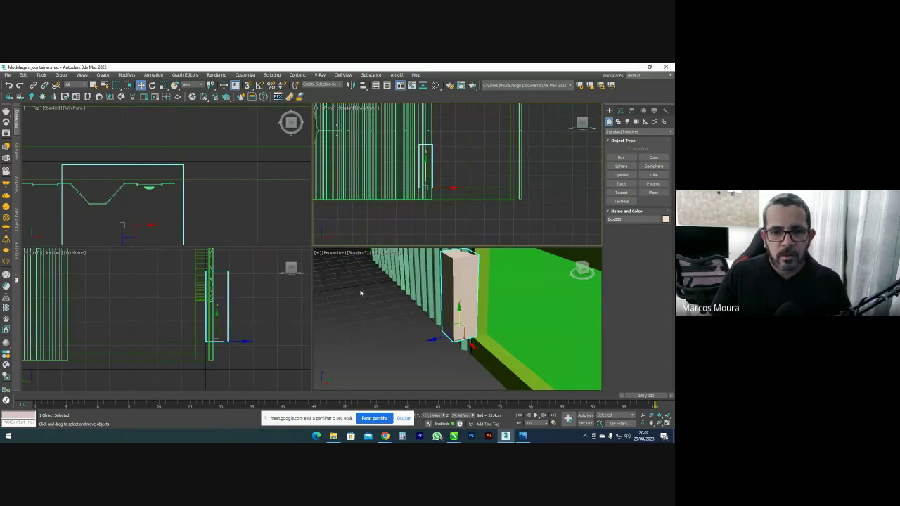
Convert the box to an Editable Poly and switch to polygon editing
right_click(464, 273)
right_click(467, 302)
mouse_move(492, 372)
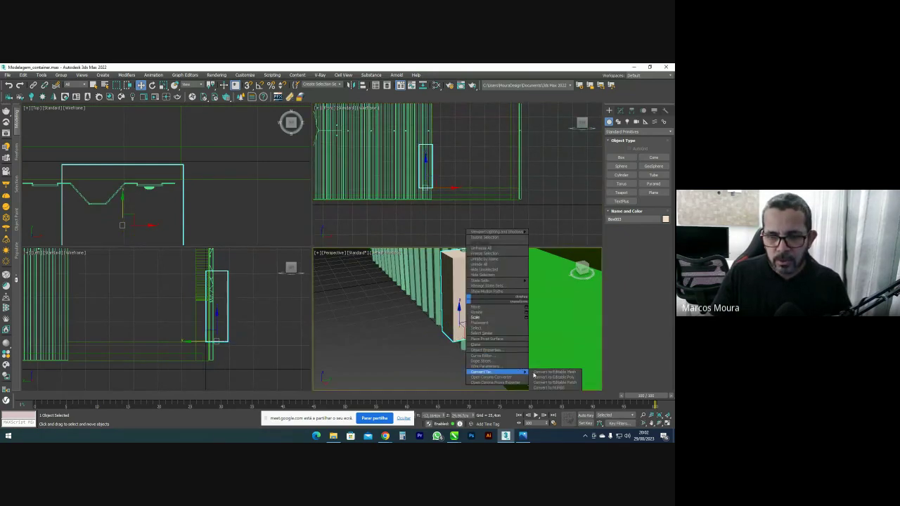
left_click(555, 378)
left_click(645, 214)
scroll(456, 329, "up", 5)
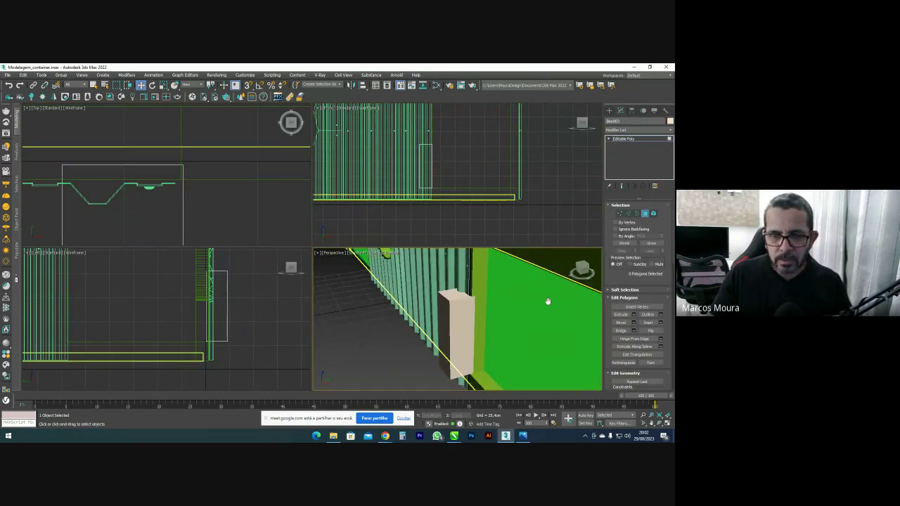
Raise the box's top polygon in the front view until the post reaches close to the cladding's upper edge
left_click(465, 324)
scroll(436, 203, "down", 4)
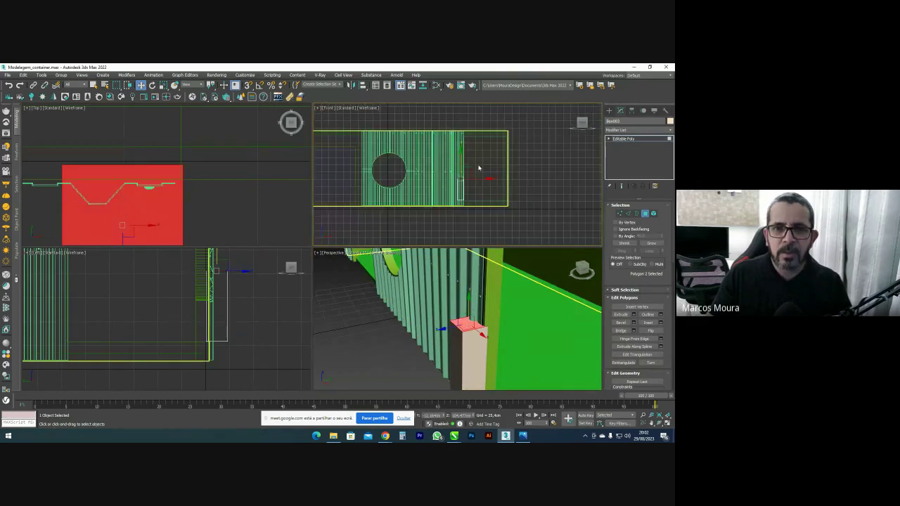
left_click_drag(463, 181, 464, 168)
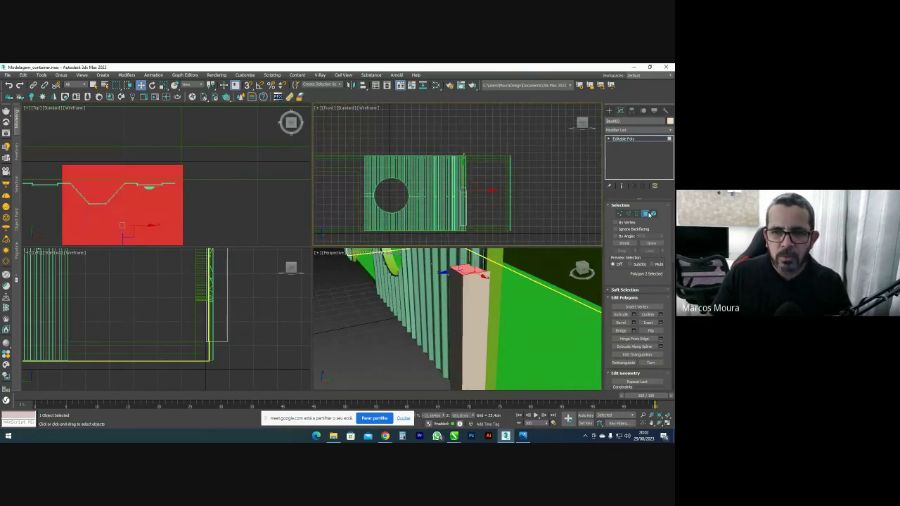
scroll(470, 180, "up", 3)
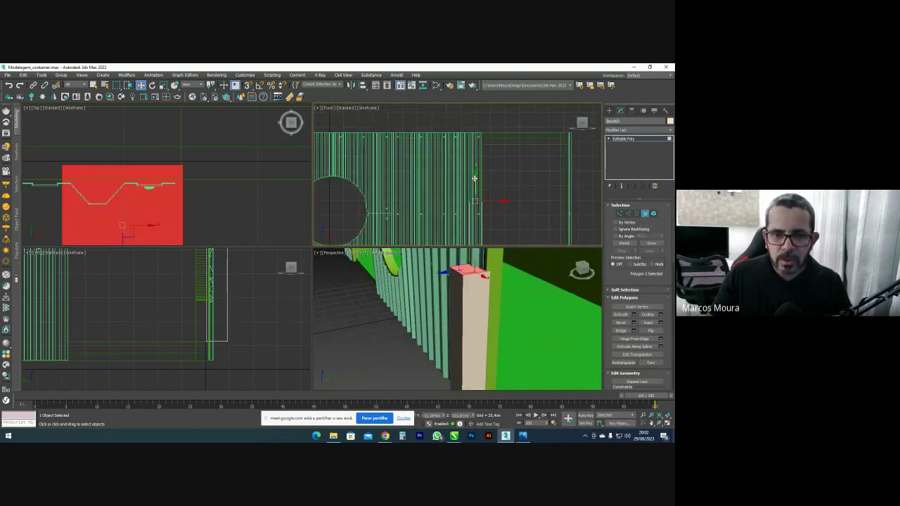
left_click_drag(475, 178, 482, 142)
scroll(485, 331, "down", 5)
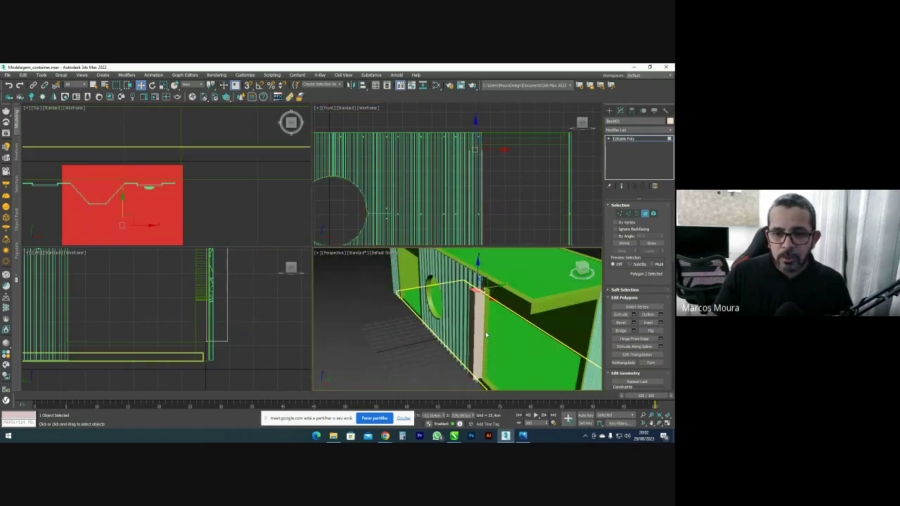
Extrude the post's top polygon 23 cm and shift the new section's vertices so its top is level with the cladding's top edge
left_click(636, 315)
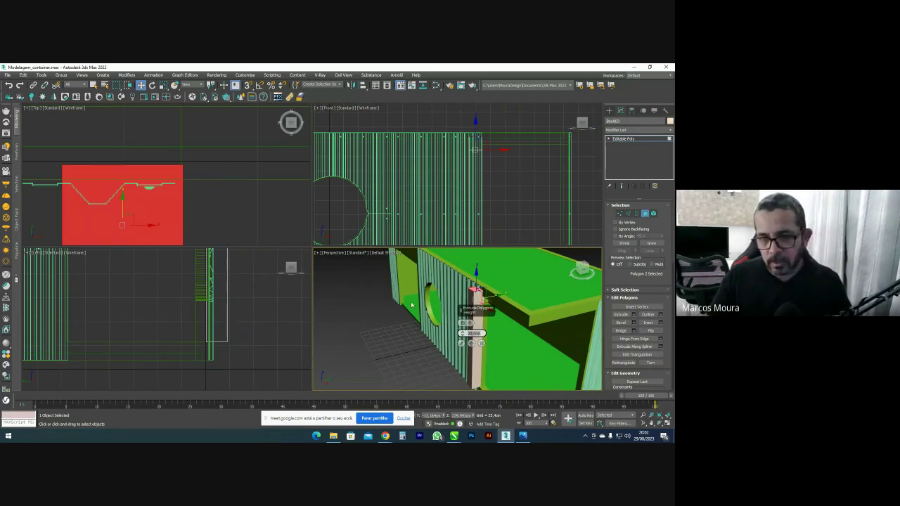
left_click(461, 343)
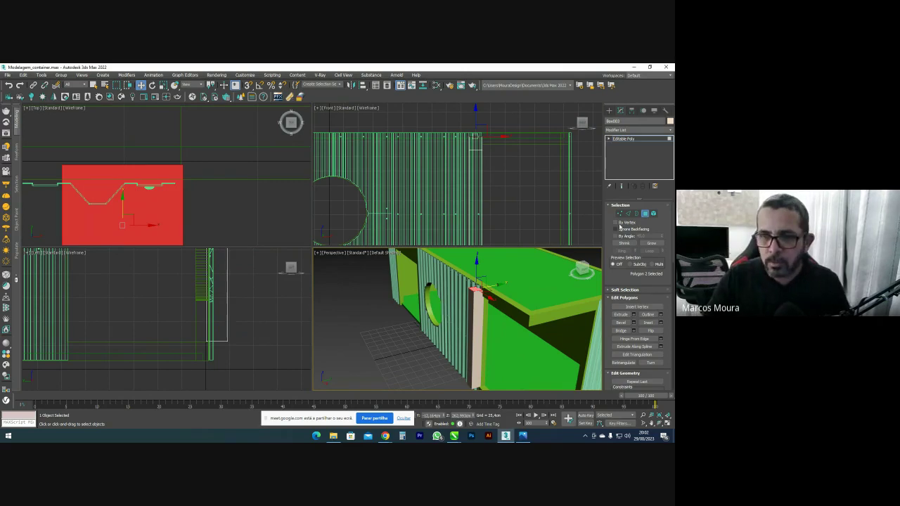
left_click(620, 213)
right_click(522, 143)
scroll(476, 139, "up", 5)
middle_click_drag(480, 133, 469, 160)
scroll(470, 161, "up", 2)
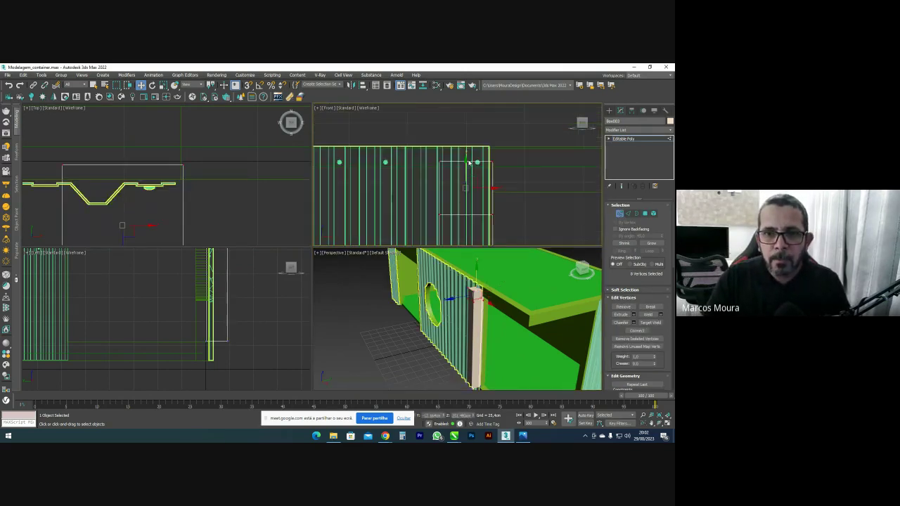
mouse_move(466, 169)
left_mouse_down()
mouse_move(468, 150)
mouse_move(466, 160)
left_mouse_up()
scroll(466, 155, "up", 1)
middle_click_drag(480, 345, 501, 331, "alt")
Switch to the reference image 03.png and examine where the yellow window frame's upper corner meets the dark cladding
left_click(523, 437)
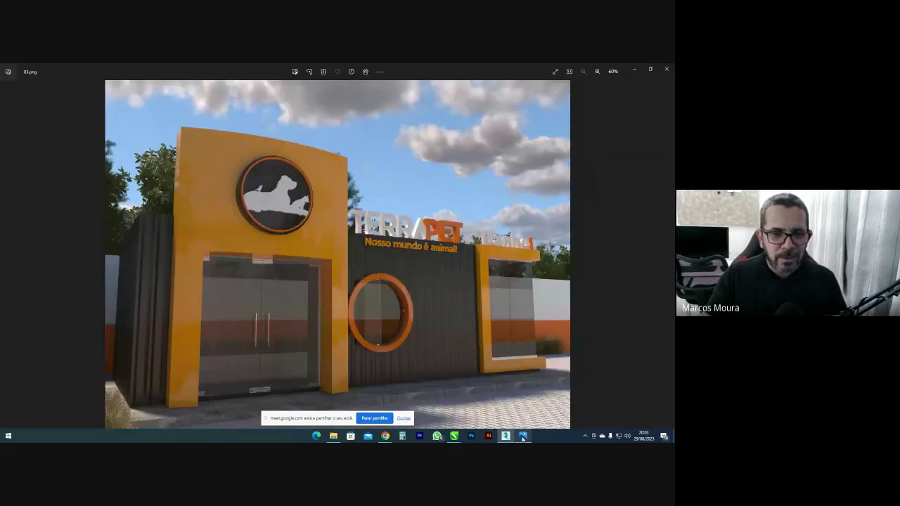
scroll(482, 252, "up", 6)
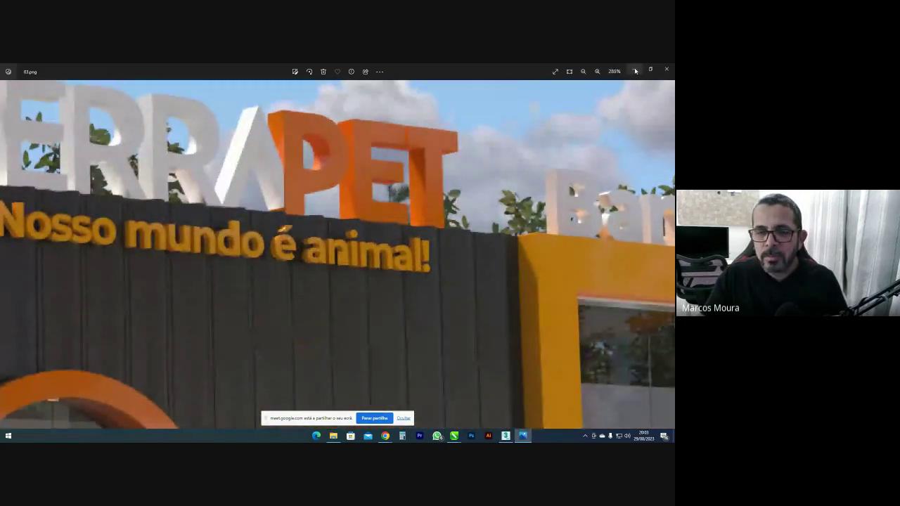
left_click(633, 70)
scroll(449, 146, "down", 3)
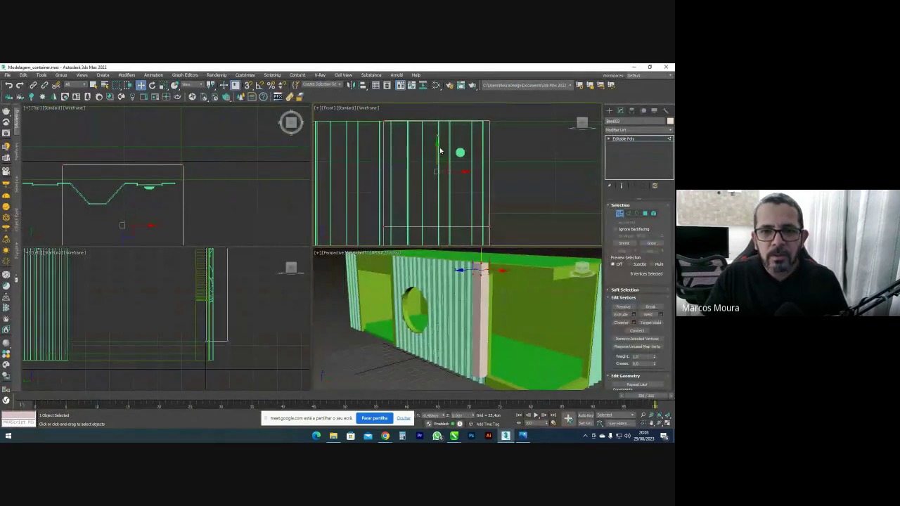
In 3ds Max, extrude the post's bottom polygon 23 cm downward
middle_click_drag(502, 306, 536, 274, "alt")
left_click(653, 213)
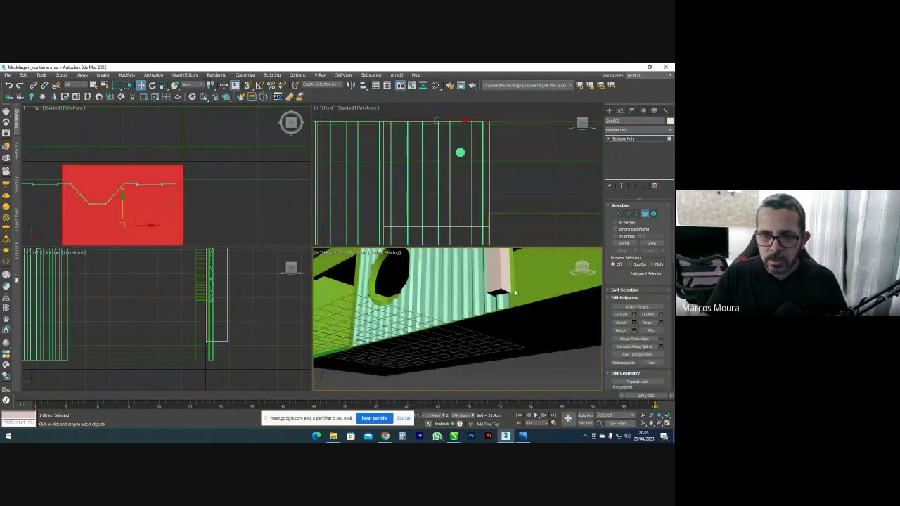
left_click(496, 293)
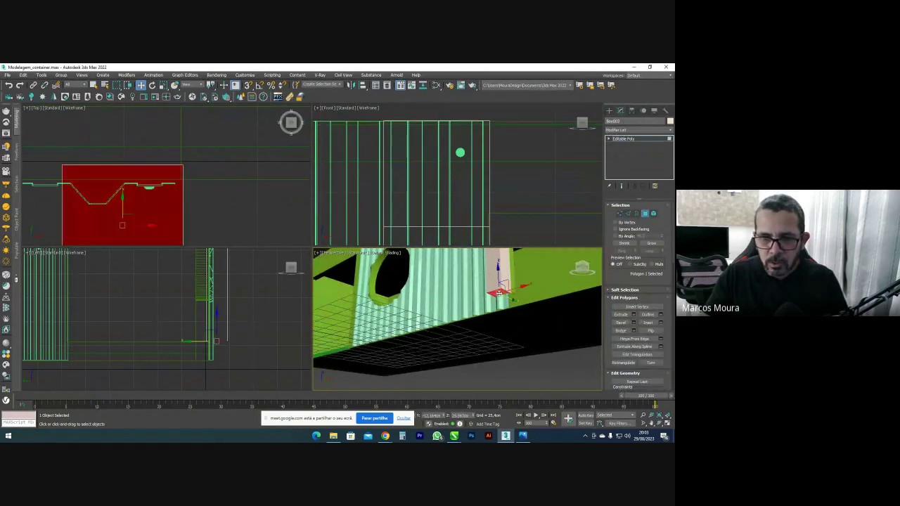
left_click(633, 314)
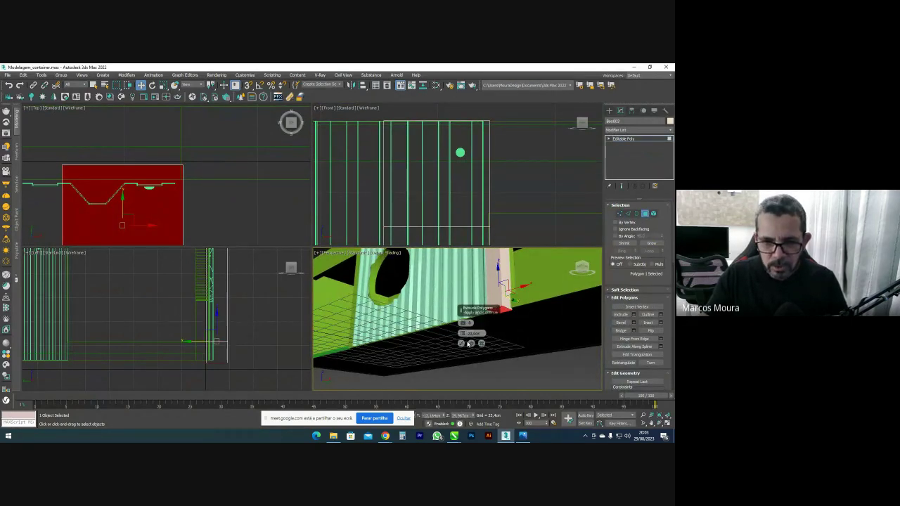
left_click(461, 343)
Raise the lower section's vertices in the front view so the post's base sits just above the bottom of the cladding
left_click(619, 214)
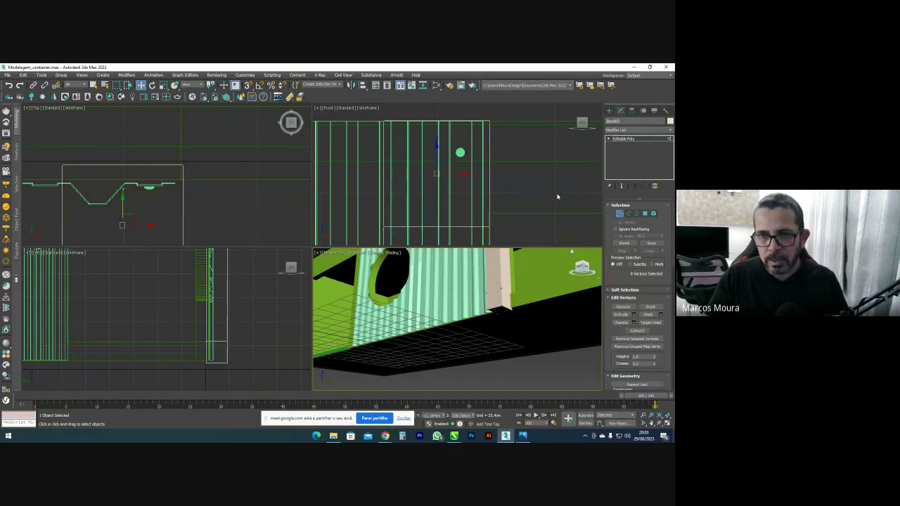
scroll(518, 201, "down", 10)
middle_click_drag(517, 203, 512, 173)
scroll(511, 174, "up", 2)
scroll(504, 185, "up", 2)
left_click_drag(502, 176, 501, 172)
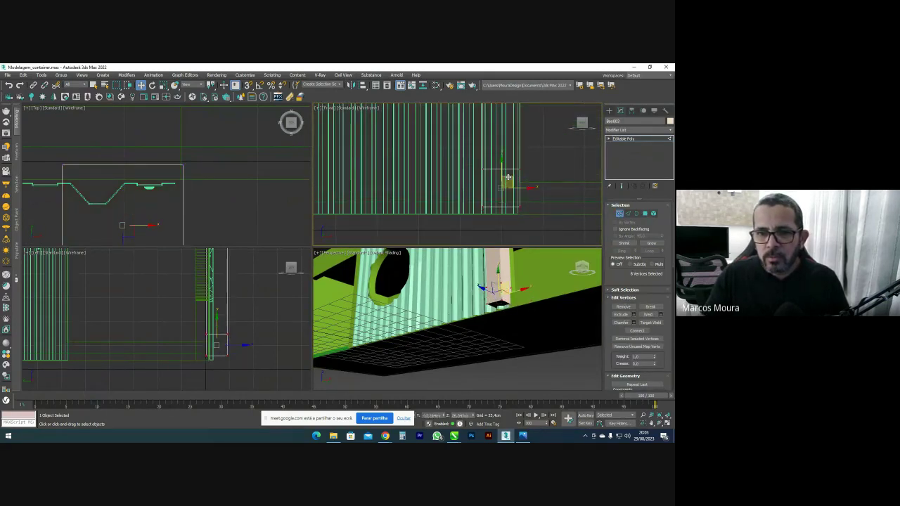
Select the post's upper and lower end polygons facing the open bay and extrude both 23 cm
middle_click_drag(524, 264, 509, 283, "alt")
left_click(643, 214)
key("z")
scroll(489, 312, "up", 3)
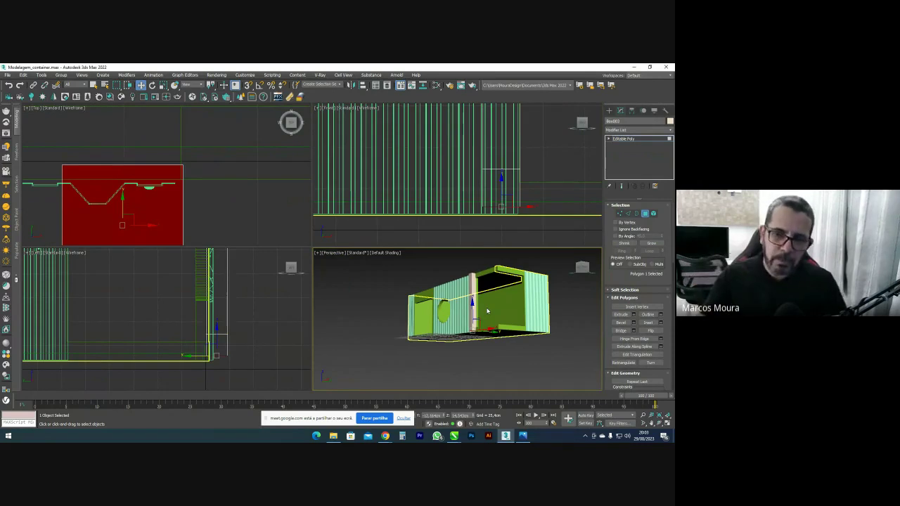
left_click(473, 276)
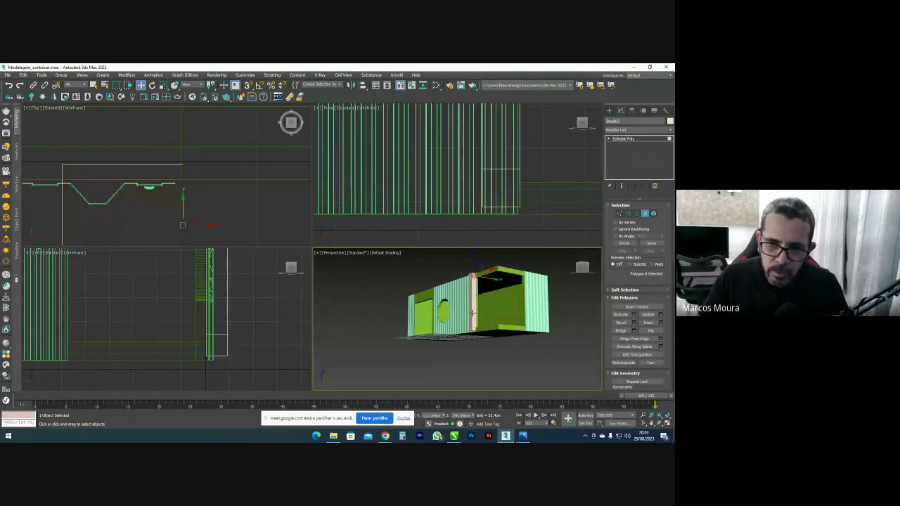
scroll(473, 314, "up", 3)
left_click(475, 328, "ctrl")
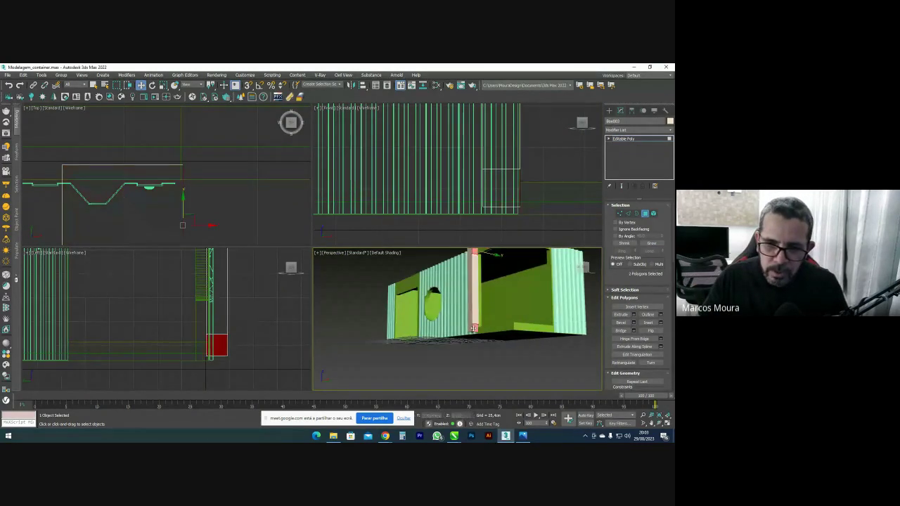
left_click(633, 315)
left_click(460, 343)
Stretch both extruded arms across the open bay to the container's corner and extrude their ends another 23 cm
middle_click_drag(486, 188, 454, 189)
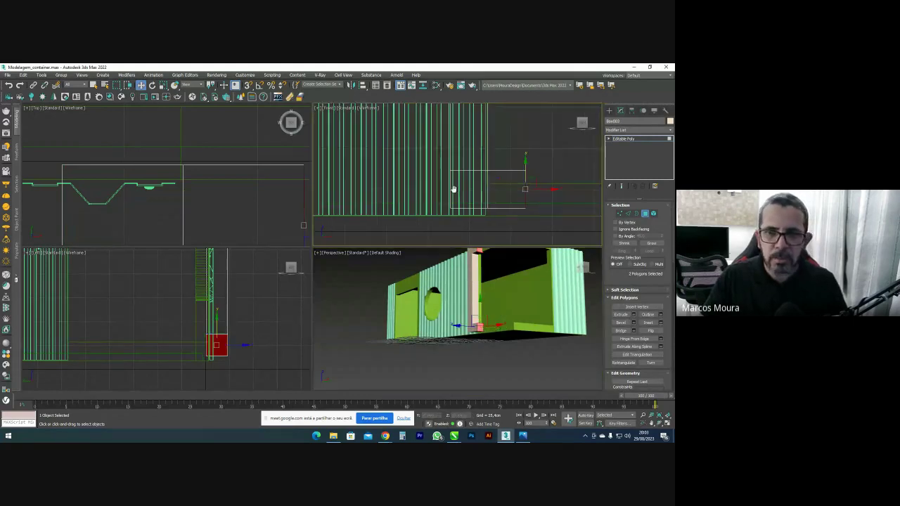
scroll(472, 211, "down", 8)
middle_click_drag(494, 267, 481, 308)
middle_click_drag(454, 188, 435, 168)
left_click_drag(463, 193, 482, 188)
scroll(472, 194, "up", 3)
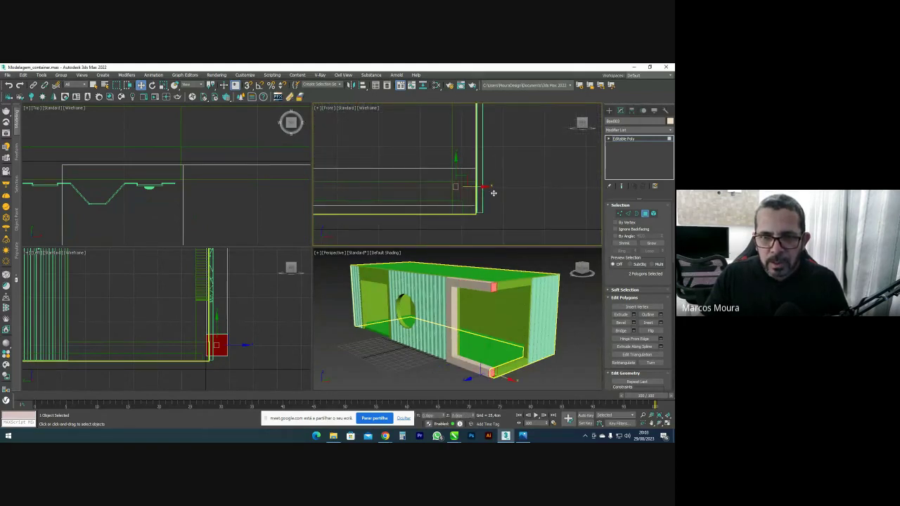
left_click(634, 315)
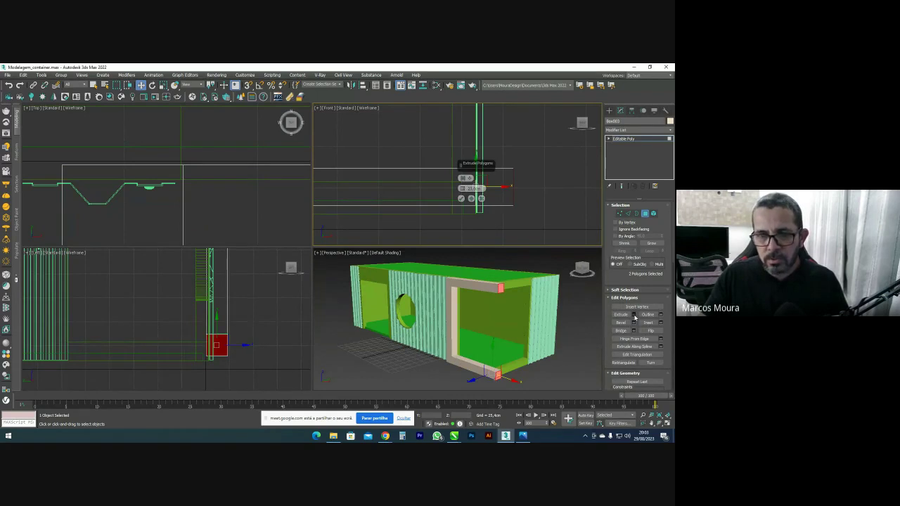
left_click(462, 199)
Select the rear-facing polygons of both corner blocks and extrude them 23 cm along the container's side
middle_click_drag(507, 291, 452, 291, "alt")
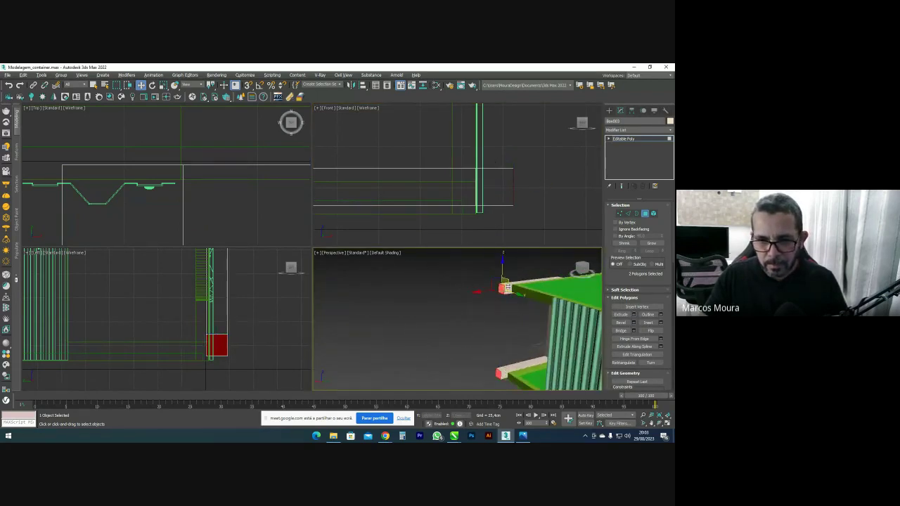
middle_click_drag(529, 286, 487, 270)
left_click(461, 272)
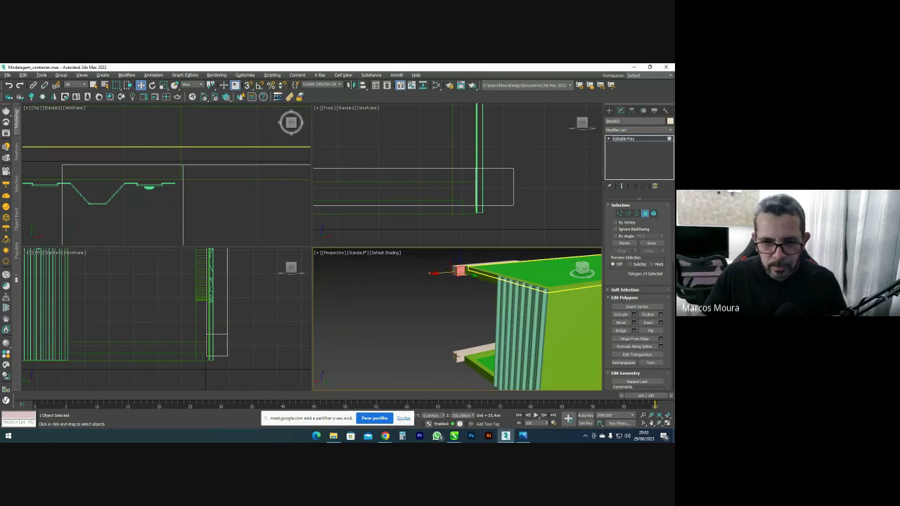
left_click(464, 357, "ctrl")
left_click(634, 314)
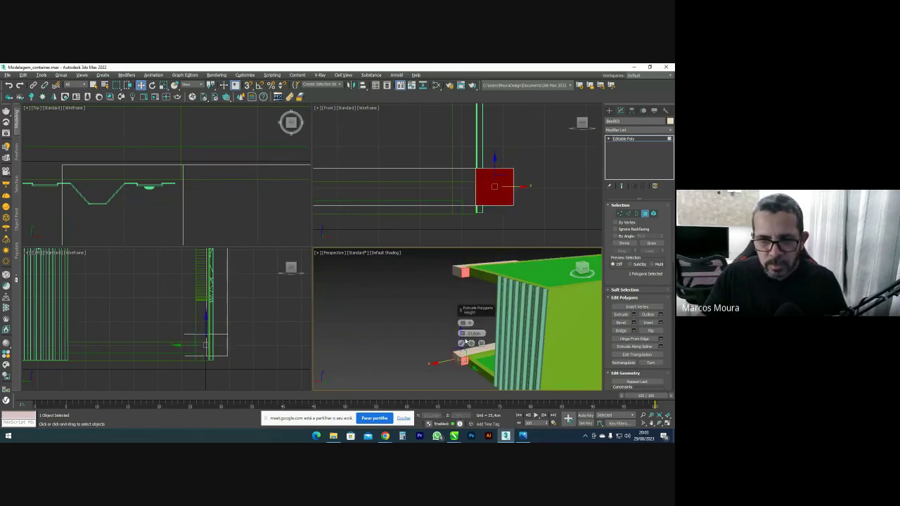
left_click(460, 344)
Pull both side arms back to the edge of the side cladding in the top view and extrude their ends another 23 cm
scroll(407, 171, "down", 3)
scroll(169, 139, "down", 8)
middle_click_drag(229, 141, 151, 229)
left_click_drag(201, 195, 215, 113)
scroll(197, 131, "up", 5)
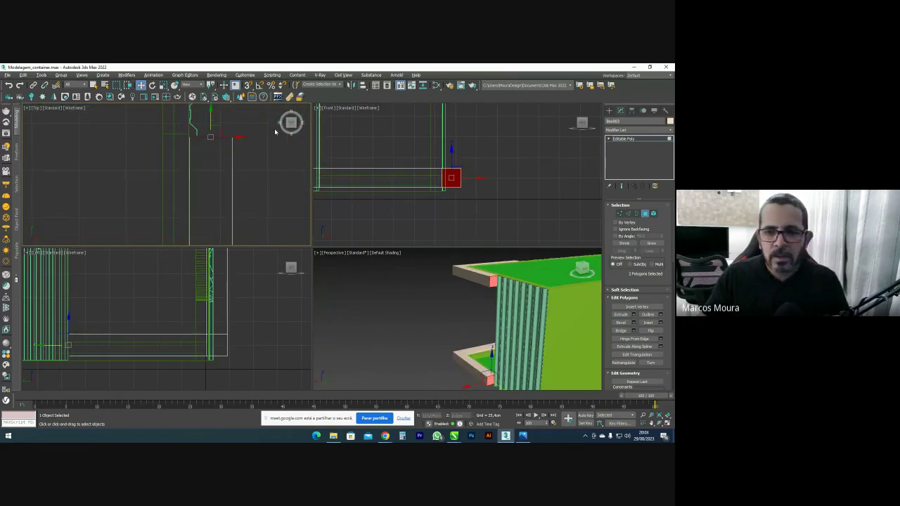
left_click(634, 315)
middle_click_drag(501, 343, 494, 297, "alt")
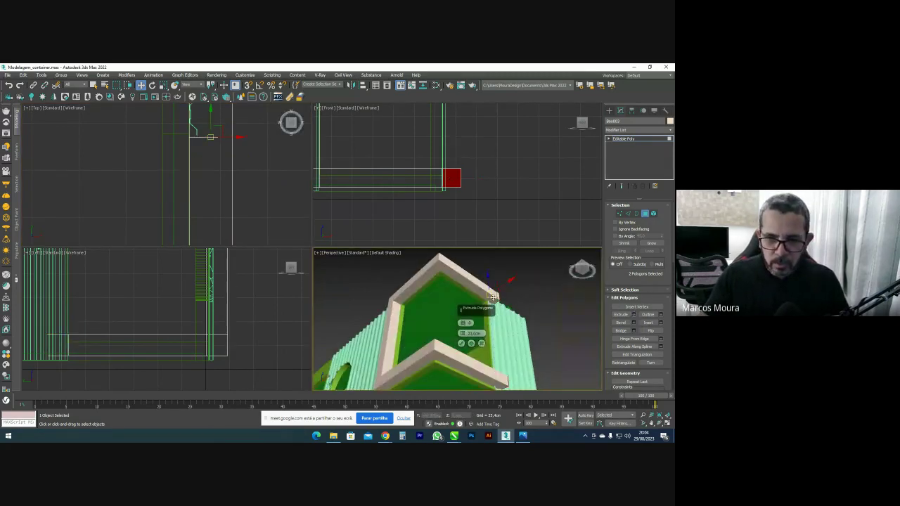
left_click(462, 343)
Delete the facing polygons at the rear ends of the upper and lower side arms
left_click(493, 299)
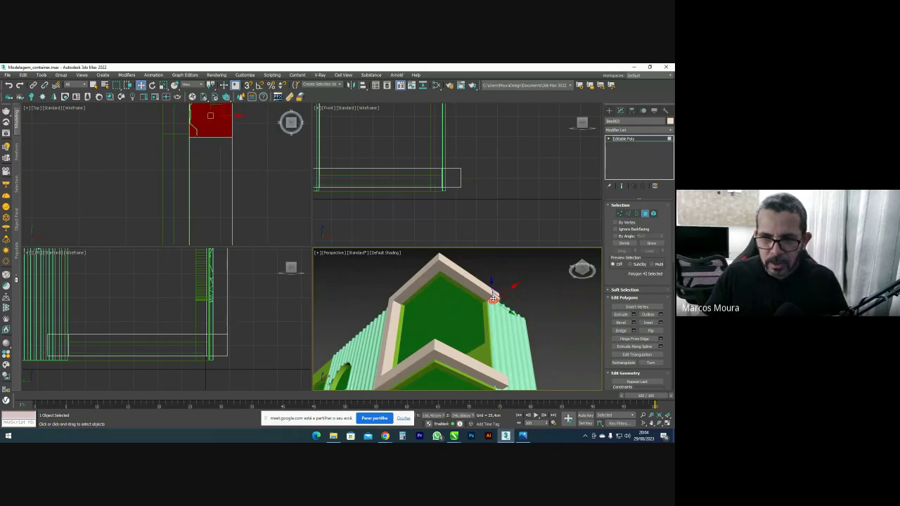
left_click(529, 303)
middle_click_drag(494, 300, 498, 368, "alt")
scroll(495, 364, "up", 5)
left_click(486, 357)
key("Delete")
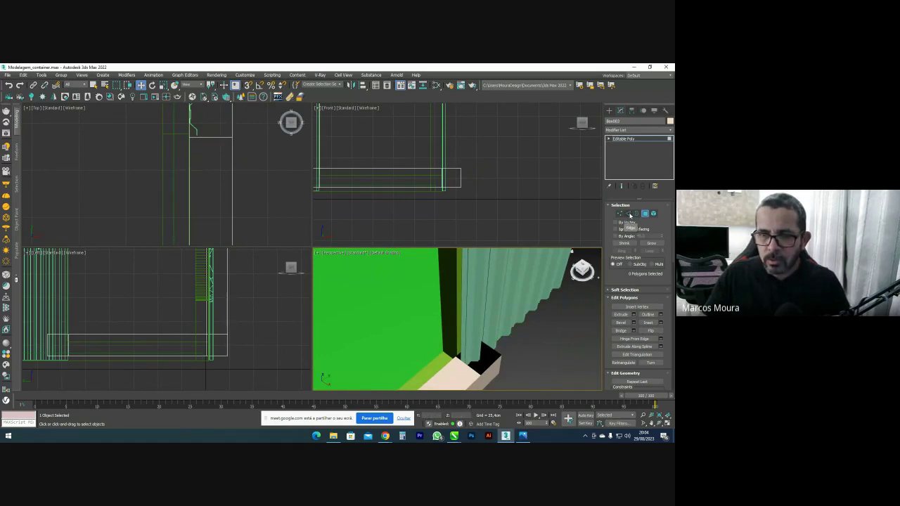
Bridge the two open borders at the ends of the side arms to form the frame's rear post
left_click(636, 213)
mouse_move(488, 348)
middle_mouse_down("alt")
mouse_move(491, 365)
mouse_move(485, 307)
mouse_move(492, 347)
middle_mouse_up("alt")
scroll(490, 301, "down", 5)
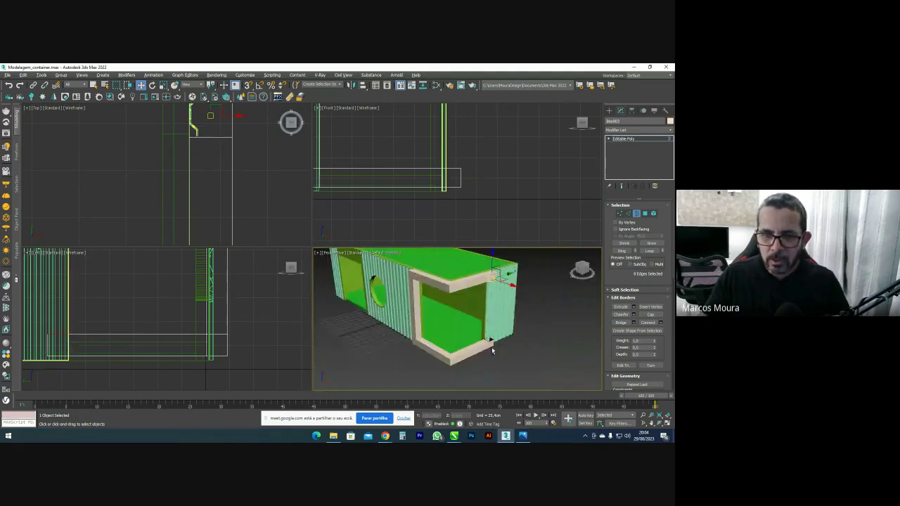
left_click(621, 323)
middle_click_drag(491, 329, 485, 284, "alt")
Select all the frame's edges and chamfer them by about 0.1 cm
left_click(636, 213)
left_click(629, 213)
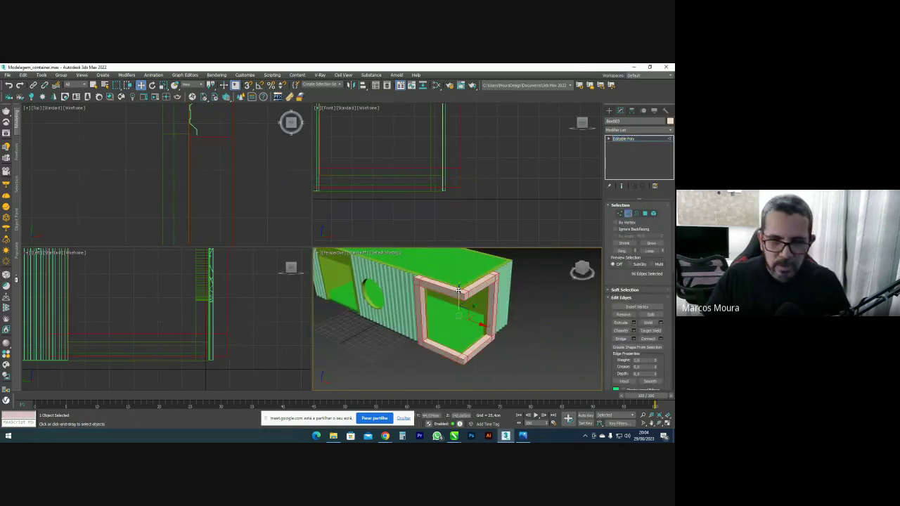
scroll(505, 297, "up", 5)
left_click(635, 329)
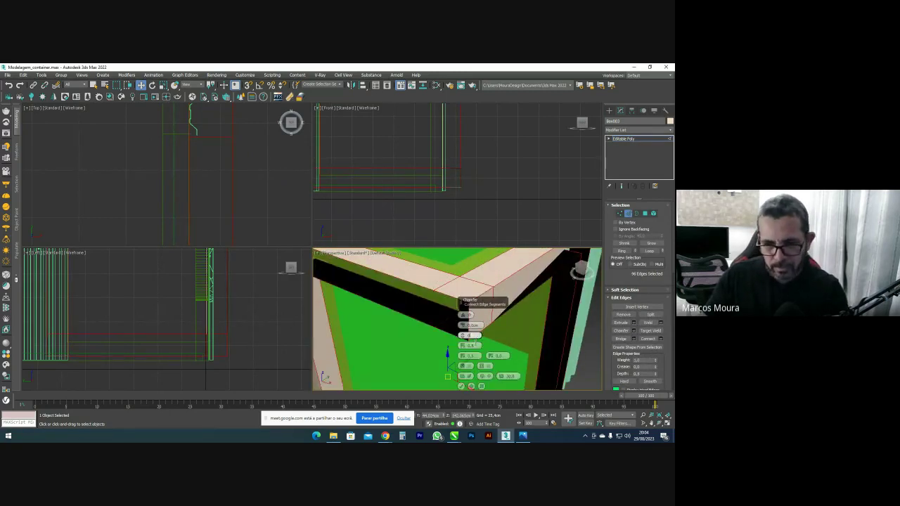
double_click(478, 345)
type("0")
double_click(479, 355)
type("0")
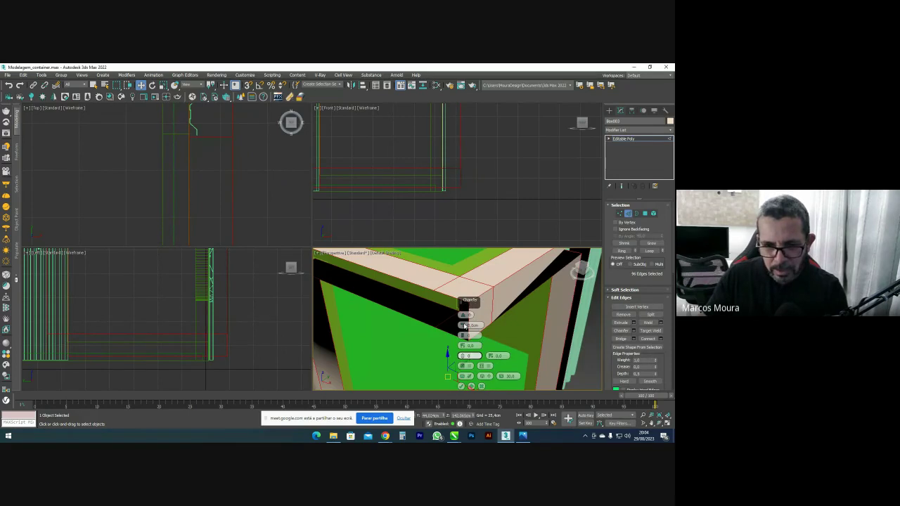
left_click(463, 325)
left_click_drag(466, 327, 466, 328)
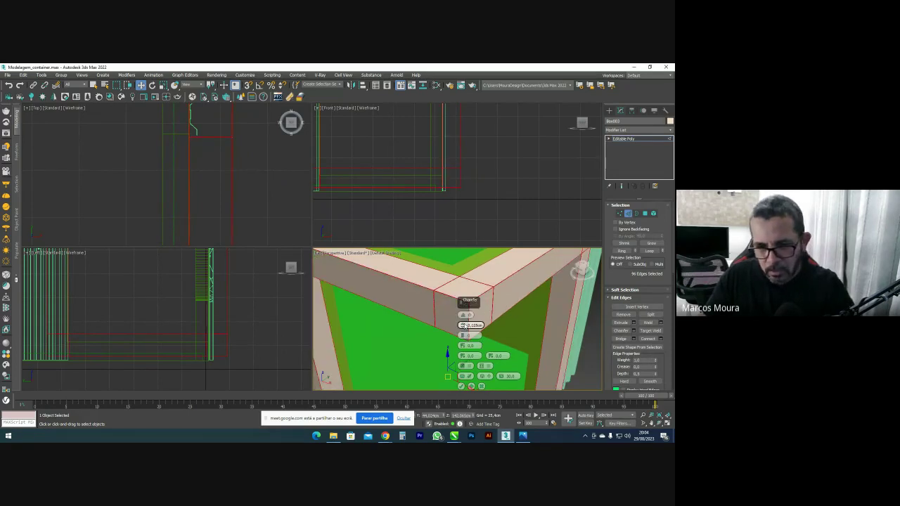
left_click(461, 386)
scroll(465, 302, "up", 3)
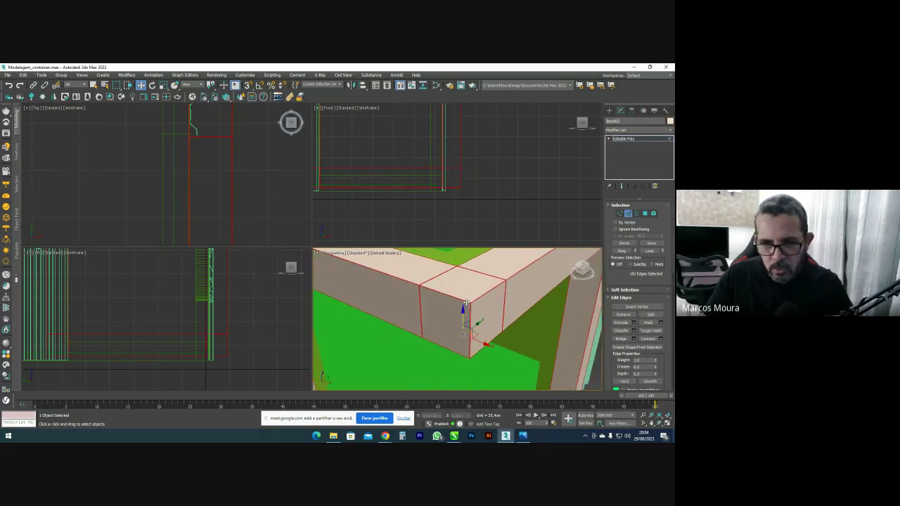
scroll(481, 305, "up", 4)
scroll(500, 308, "down", 4)
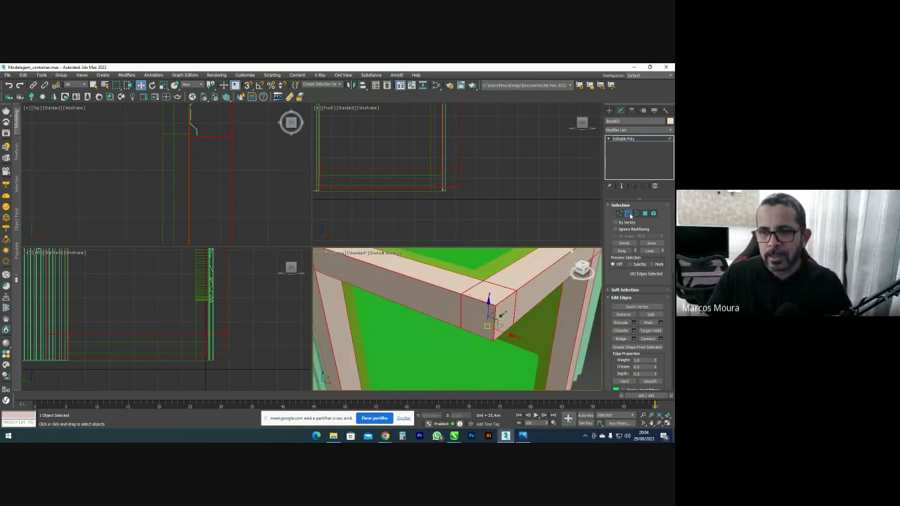
Leave edge editing, deselect the frame and examine the storefront's window frame, cladding and roof from several angles
left_click(628, 214)
scroll(493, 304, "down", 3)
middle_click_drag(493, 305, 480, 280, "alt")
scroll(480, 279, "down", 4)
mouse_move(480, 326)
middle_mouse_down("alt")
mouse_move(474, 307)
mouse_move(484, 334)
mouse_move(464, 319)
mouse_move(485, 337)
middle_mouse_up("alt")
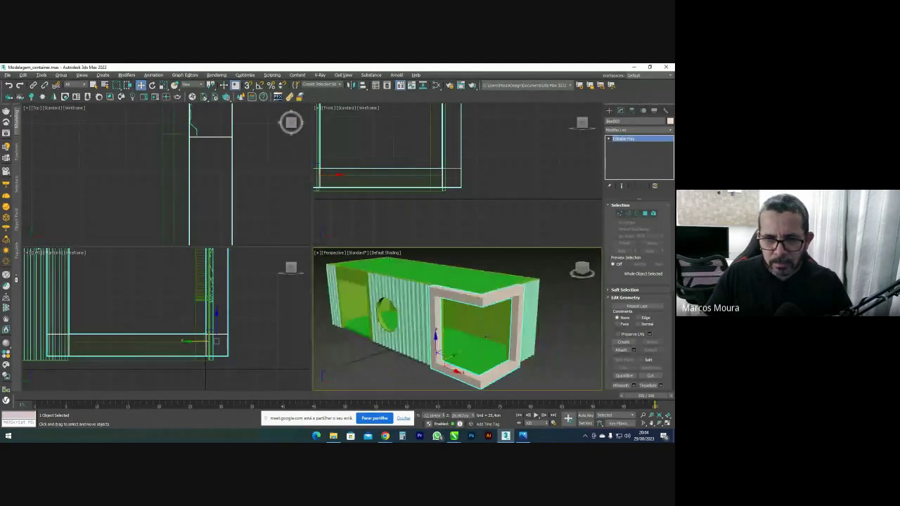
left_click(503, 259)
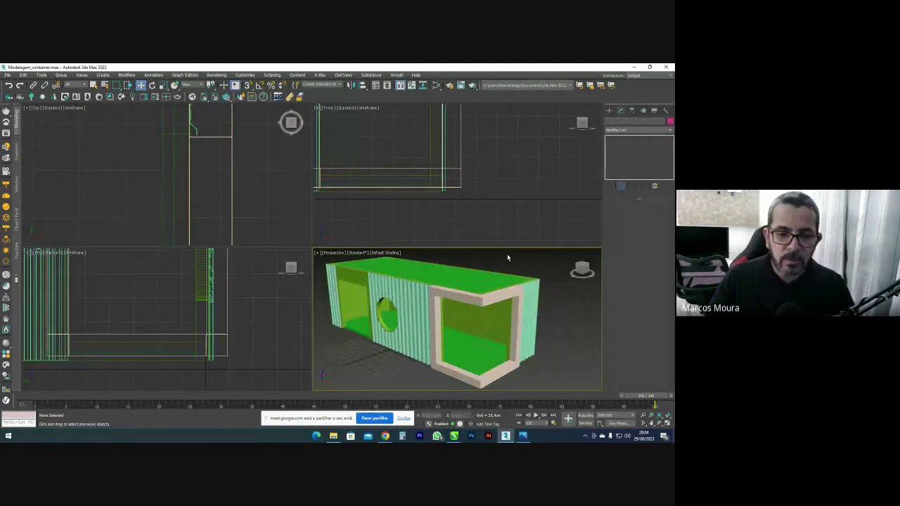
middle_click_drag(430, 305, 421, 276, "alt")
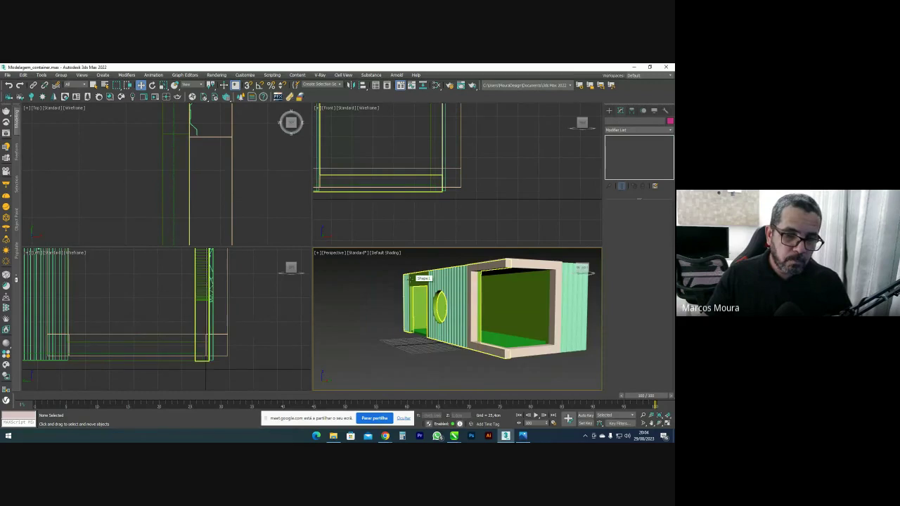
middle_click_drag(411, 279, 503, 290, "alt")
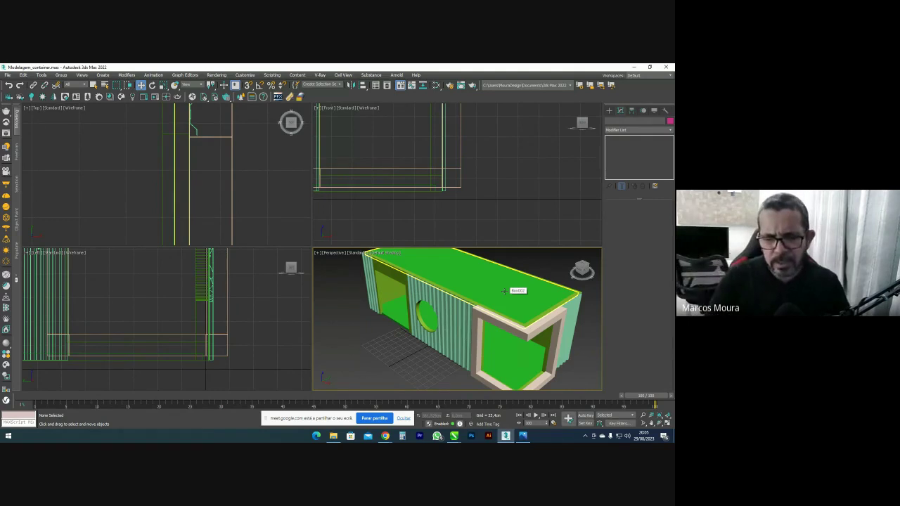
scroll(508, 308, "down", 3)
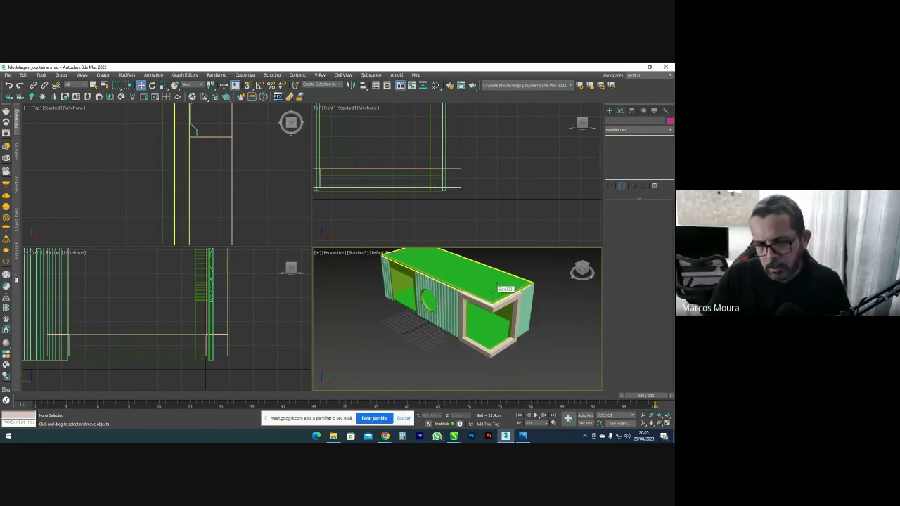
Create a tube around the round window opening in the front view, with an outer radius of about 67 cm
scroll(457, 163, "down", 6)
middle_click_drag(457, 162, 499, 187)
scroll(389, 167, "up", 5)
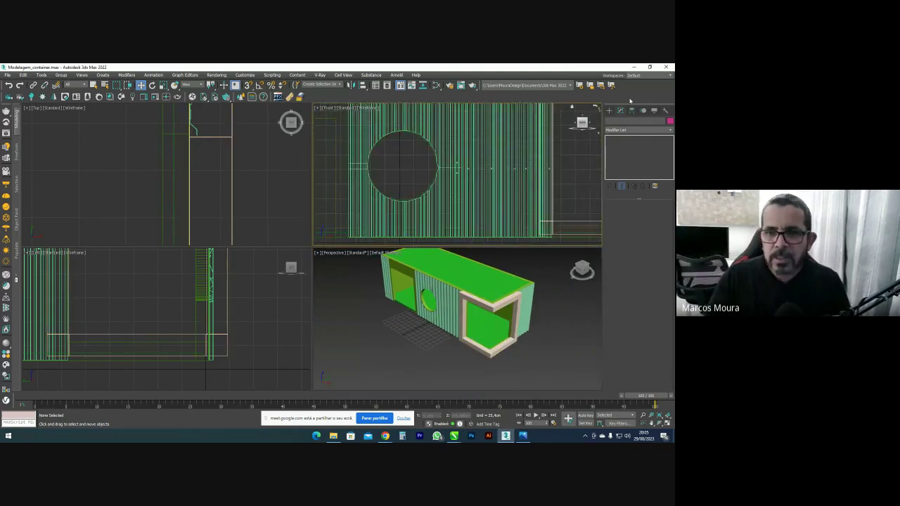
left_click(610, 111)
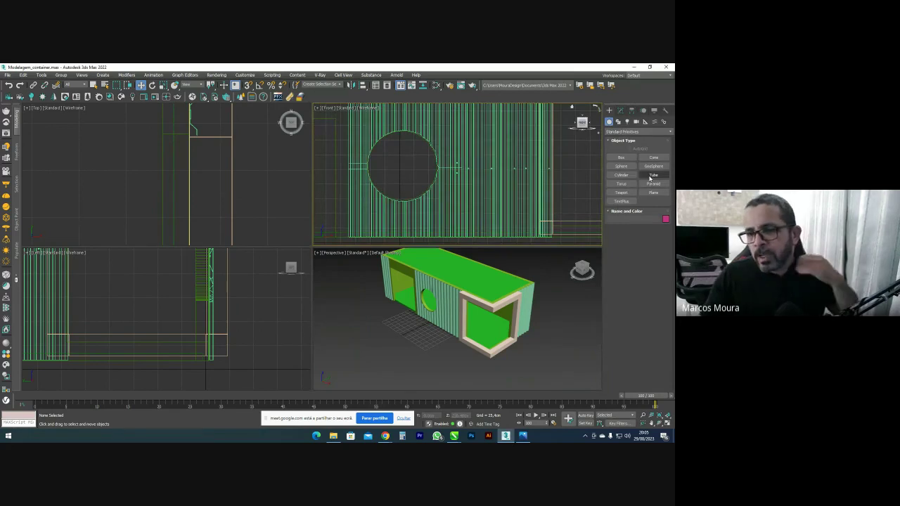
left_click(652, 175)
left_click_drag(400, 165, 426, 192)
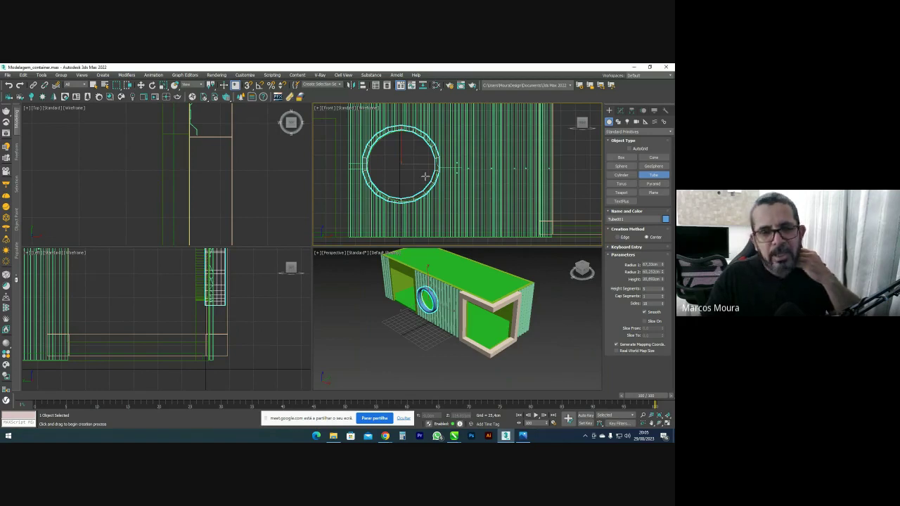
left_click(425, 176)
Move the tube in the enlarged front view to centre it on the round opening in the cladding
left_click(140, 85)
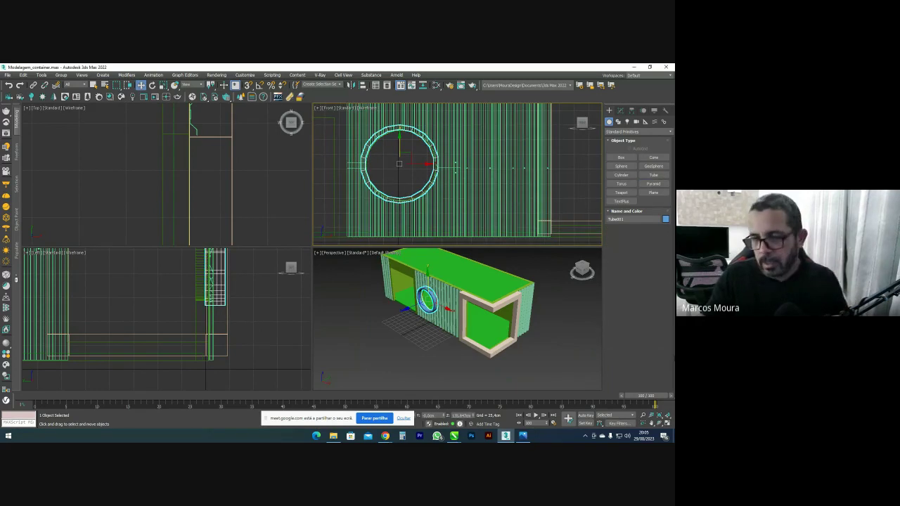
left_click(666, 423)
middle_click_drag(153, 194, 254, 192)
scroll(297, 217, "up", 4)
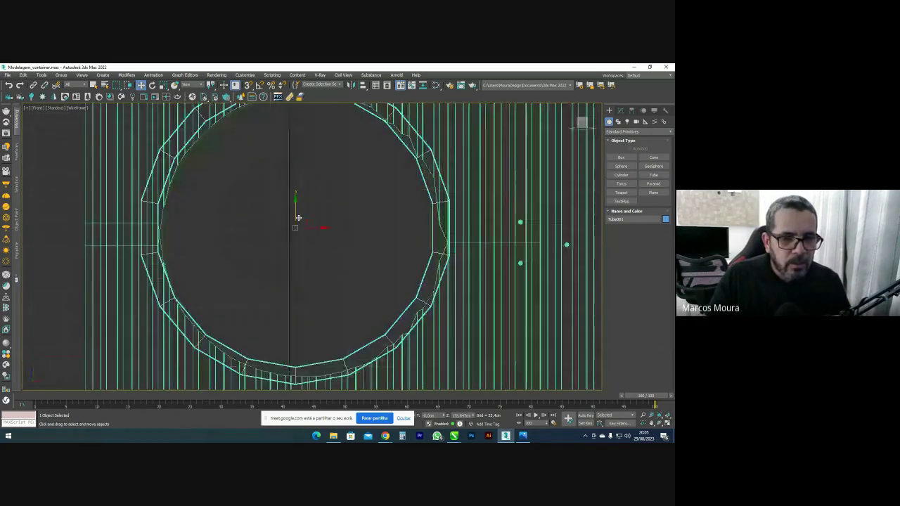
left_click_drag(304, 219, 310, 220)
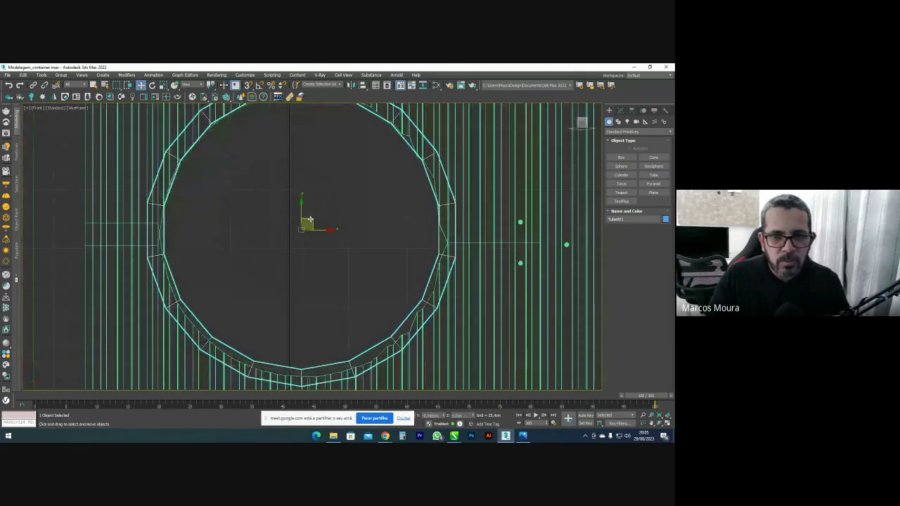
middle_click_drag(310, 220, 307, 232)
scroll(307, 235, "down", 2)
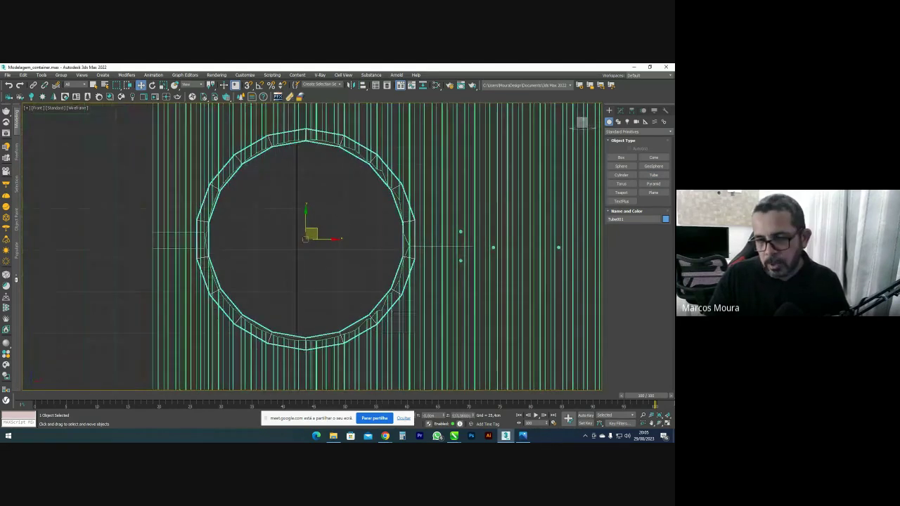
left_click(669, 425)
Reduce the tube's height segments to 1 and increase its number of sides for a smoother ring
scroll(492, 309, "up", 5)
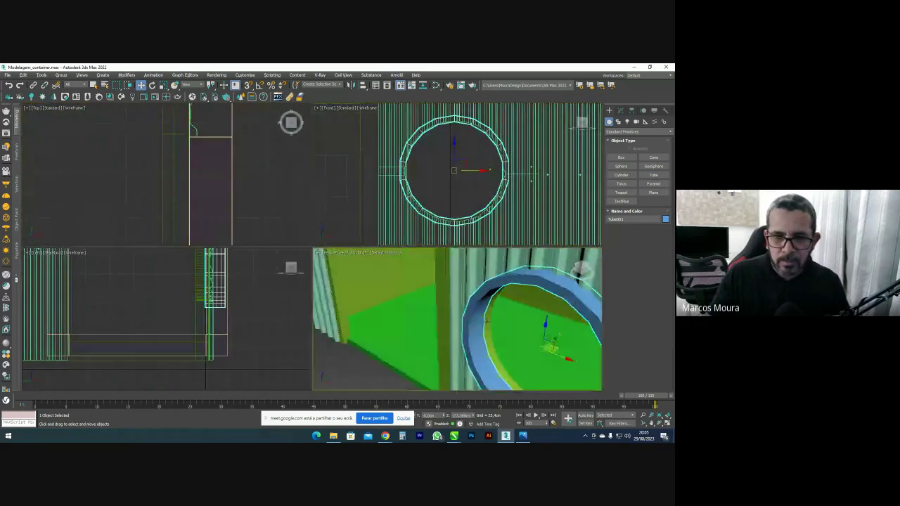
middle_click_drag(510, 307, 466, 266, "alt")
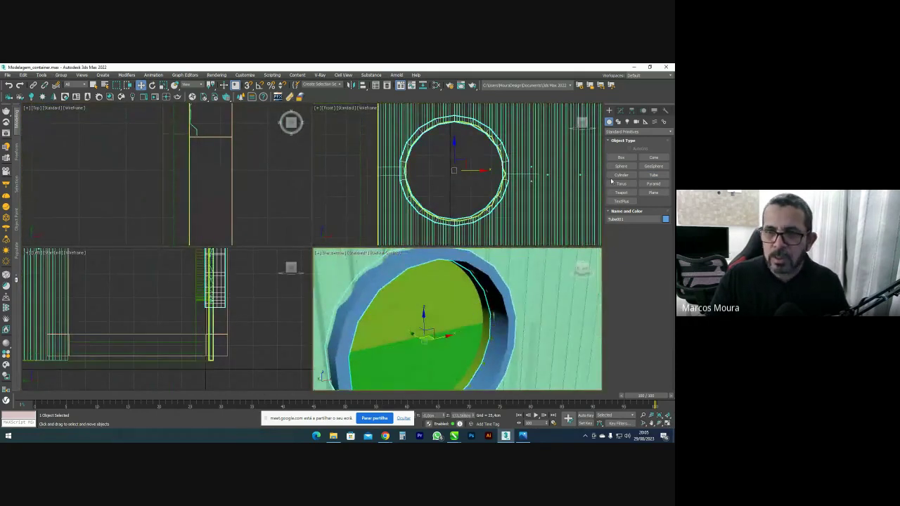
left_click(620, 110)
mouse_move(662, 241)
left_mouse_down()
mouse_move(669, 271)
mouse_move(663, 240)
left_mouse_up()
middle_click_drag(517, 298, 488, 314, "alt")
scroll(506, 320, "down", 3)
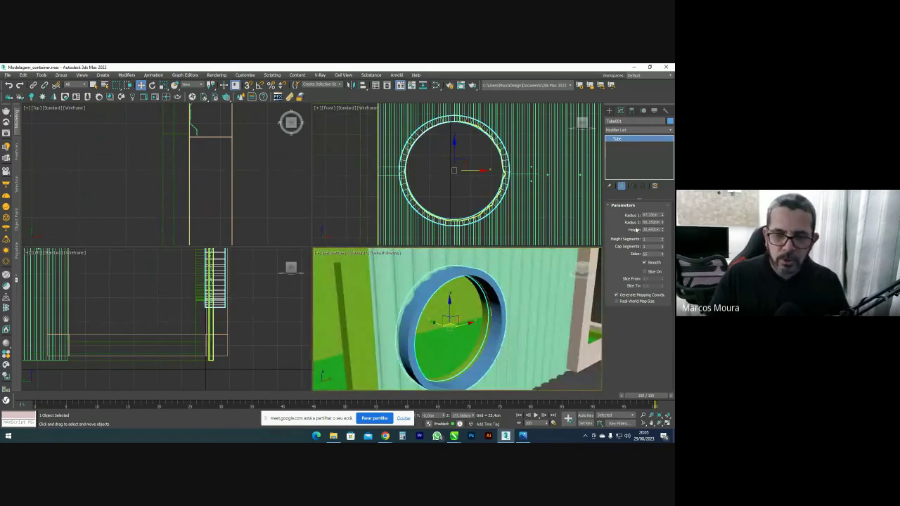
Set the tube's inner radius to 58 cm and its outer radius to about 68 cm
left_click_drag(663, 224, 662, 225)
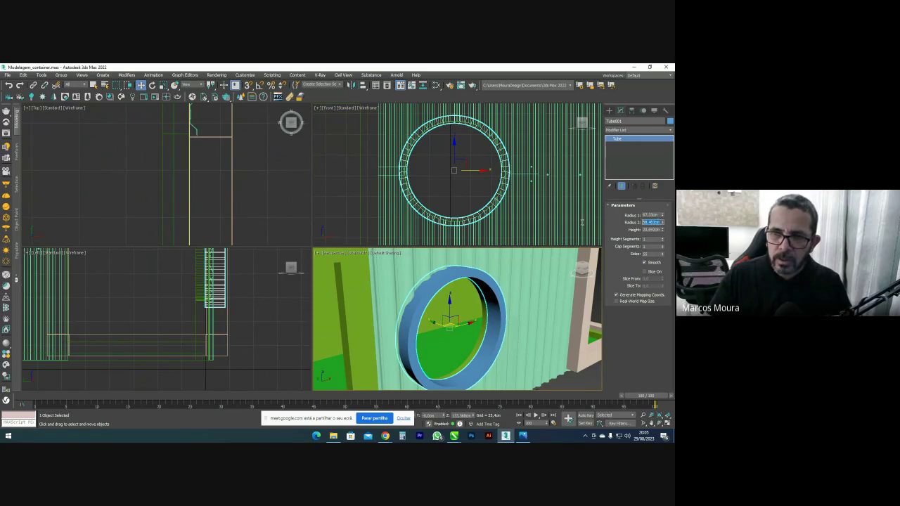
key("Return")
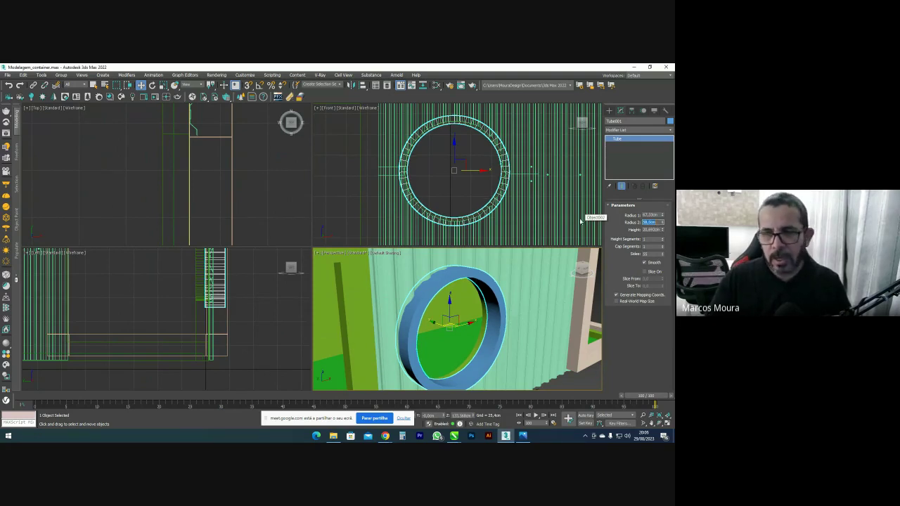
left_click_drag(658, 215, 456, 215)
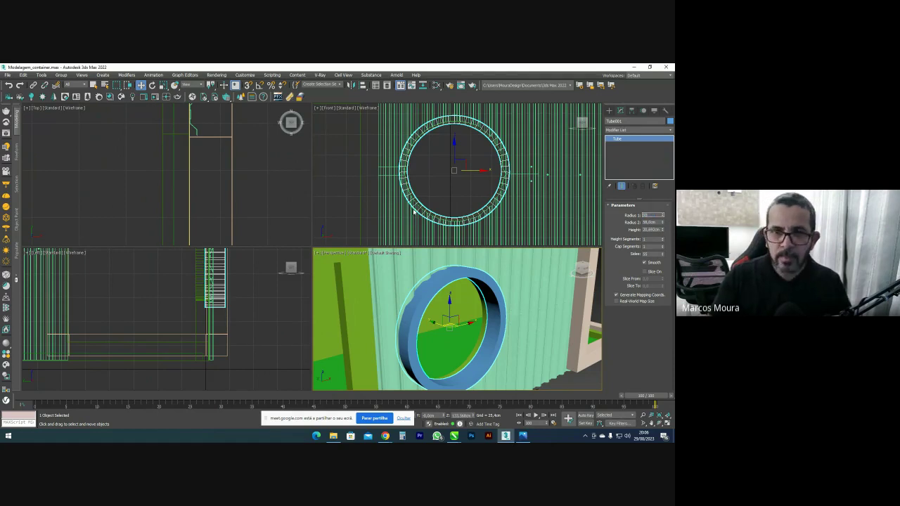
key("Return")
middle_click_drag(423, 284, 386, 307, "alt")
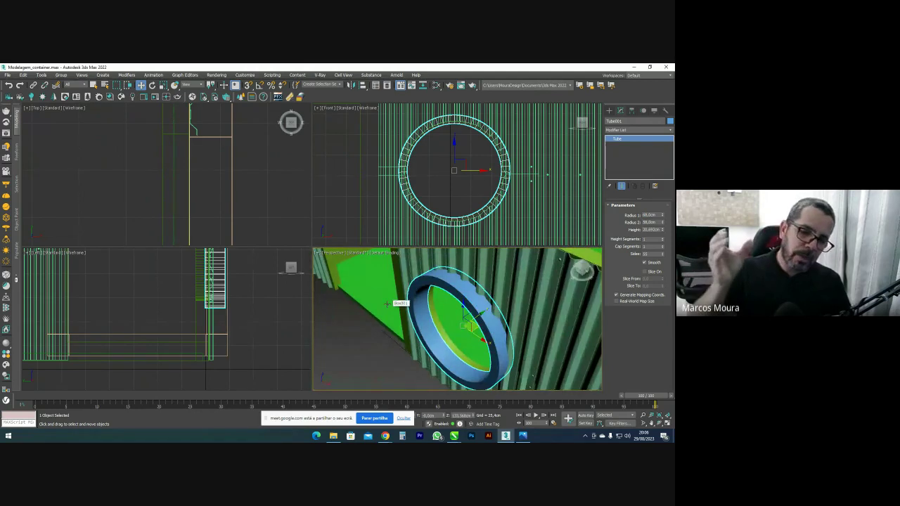
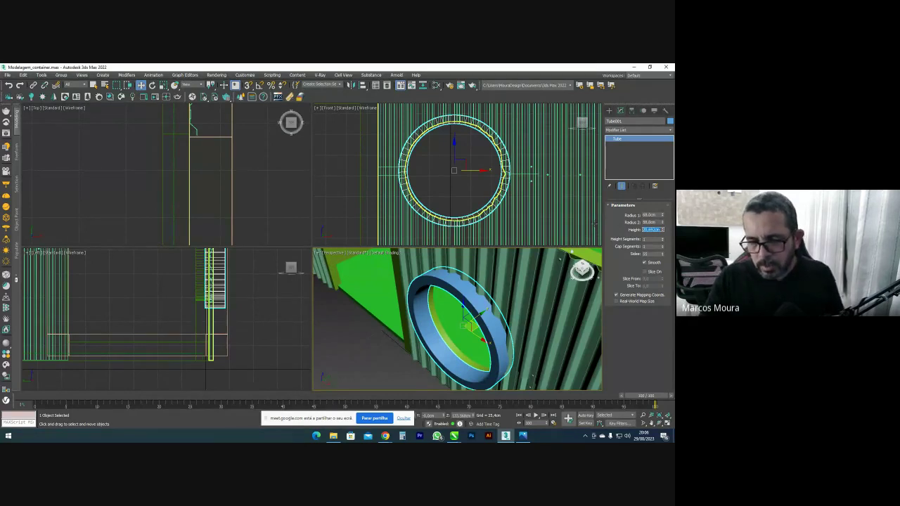
Set the tube's height to 44 cm and move it back through the front wall in the left view
type("44")
key("Return")
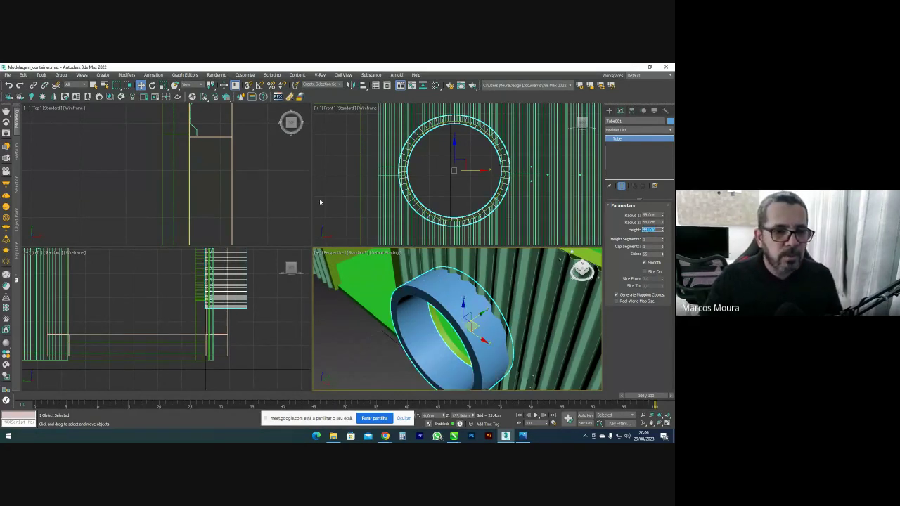
scroll(193, 370, "down", 6)
scroll(202, 352, "up", 2)
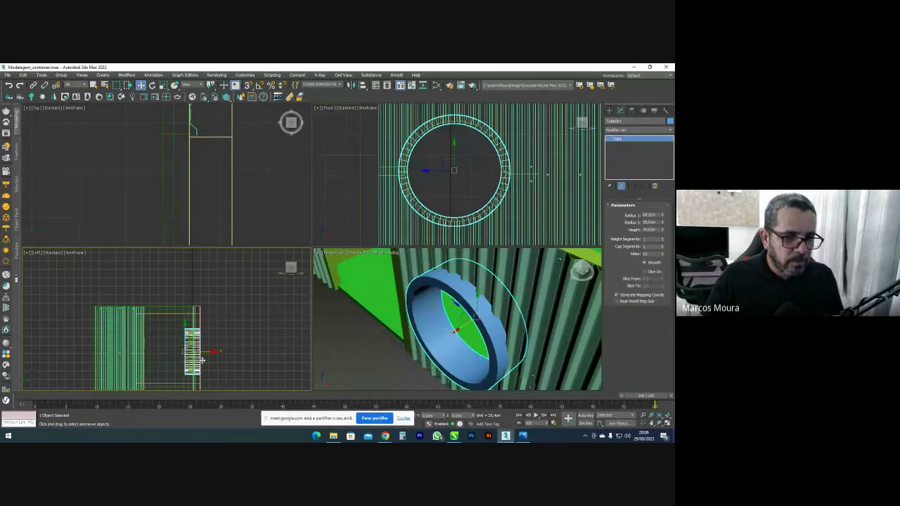
scroll(209, 352, "up", 2)
left_click_drag(200, 346, 196, 349)
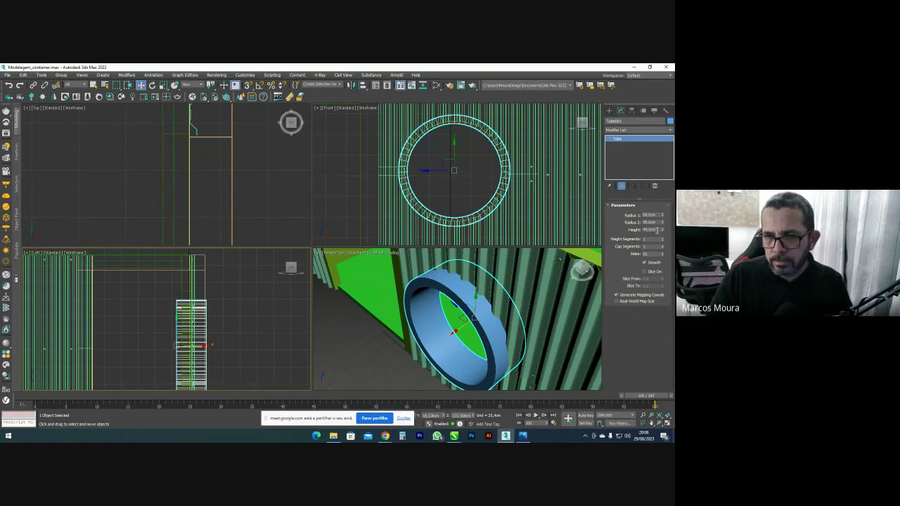
Set the tube's height to 34 cm and check how it sits in the wall from the top and perspective views
type("34")
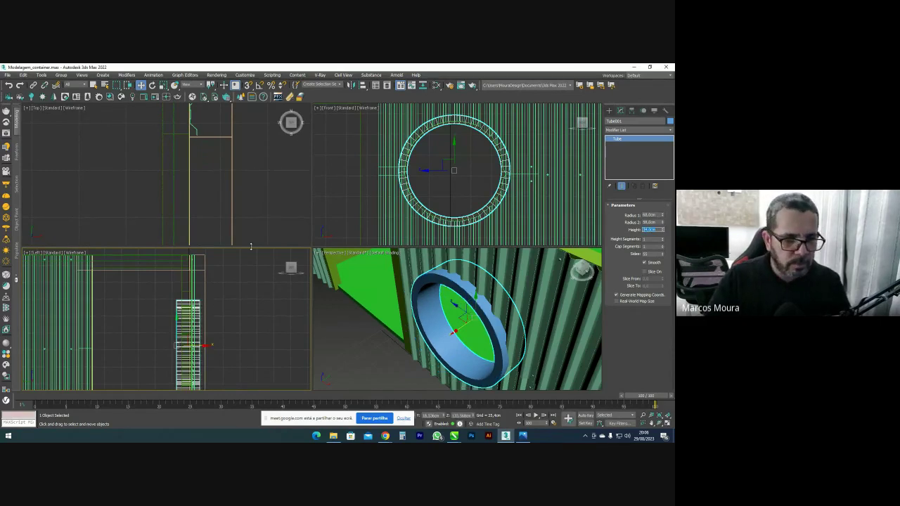
scroll(242, 149, "down", 10)
scroll(213, 165, "up", 6)
middle_click_drag(214, 165, 252, 164)
scroll(236, 140, "up", 2)
scroll(474, 302, "down", 4)
middle_click_drag(474, 302, 441, 322, "alt")
scroll(437, 332, "down", 5)
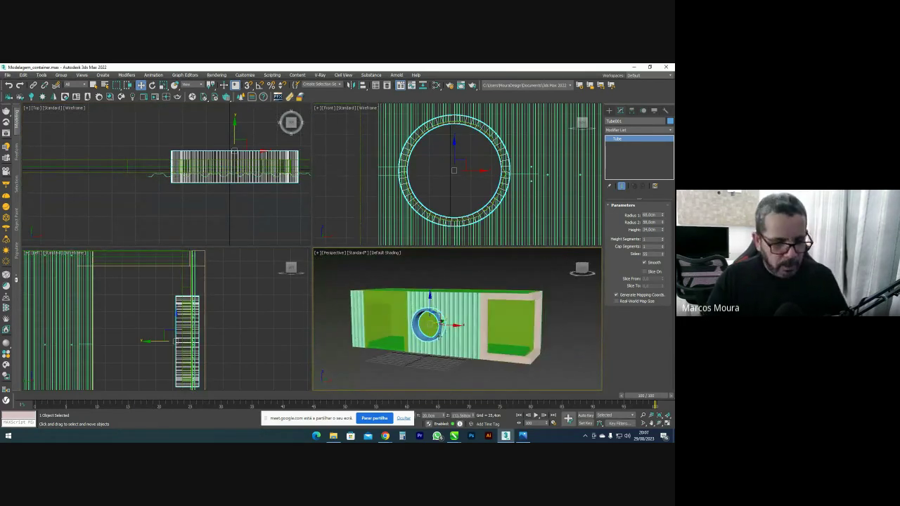
Switch to the Container_TamanhoReal drawing in CorelDRAW and select the yellow entrance portal in the front elevation
mouse_move(453, 437)
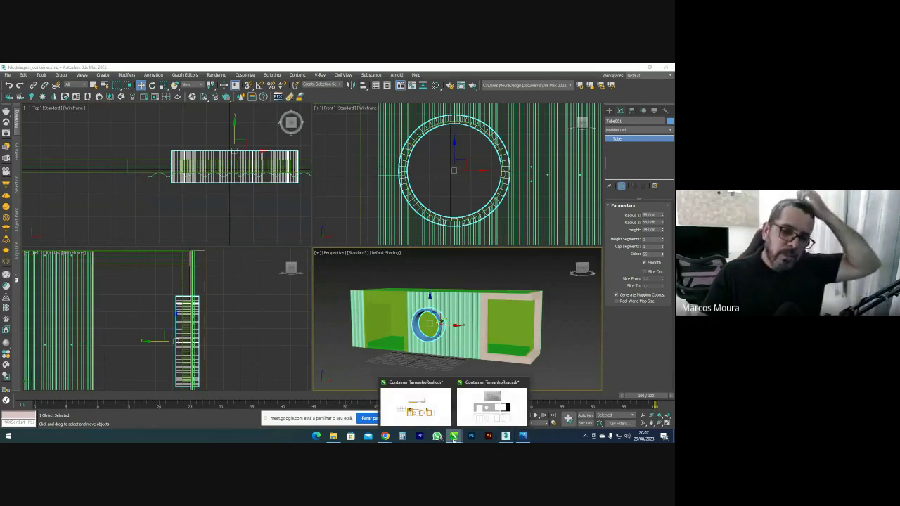
left_click(440, 410)
scroll(301, 266, "down", 1)
middle_click_drag(308, 240, 491, 248)
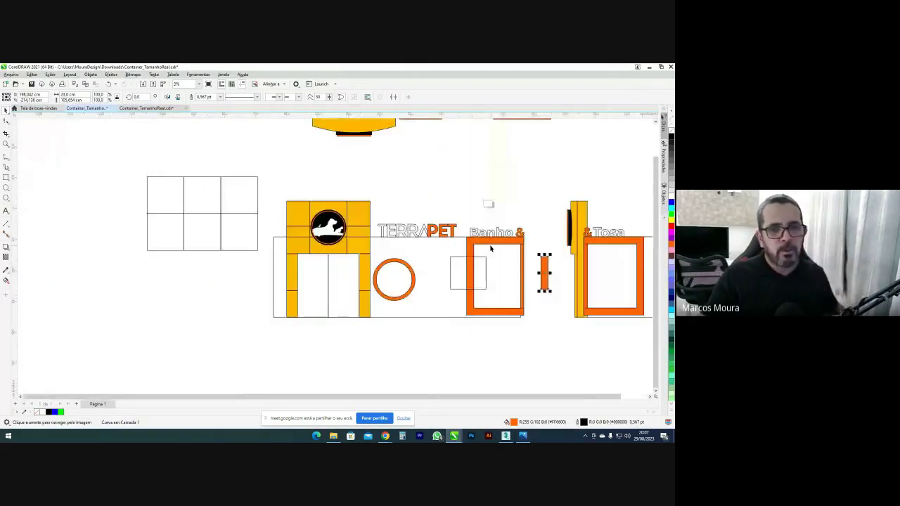
left_click_drag(351, 207, 287, 163)
key("ctrl+z")
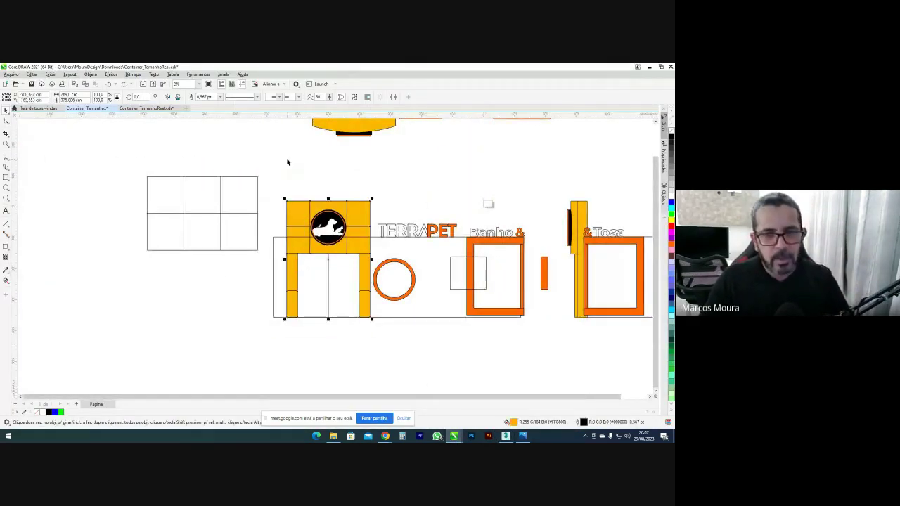
Export the selected portal as an Adobe Illustrator file named portal in the vetores folder
key("ctrl+e")
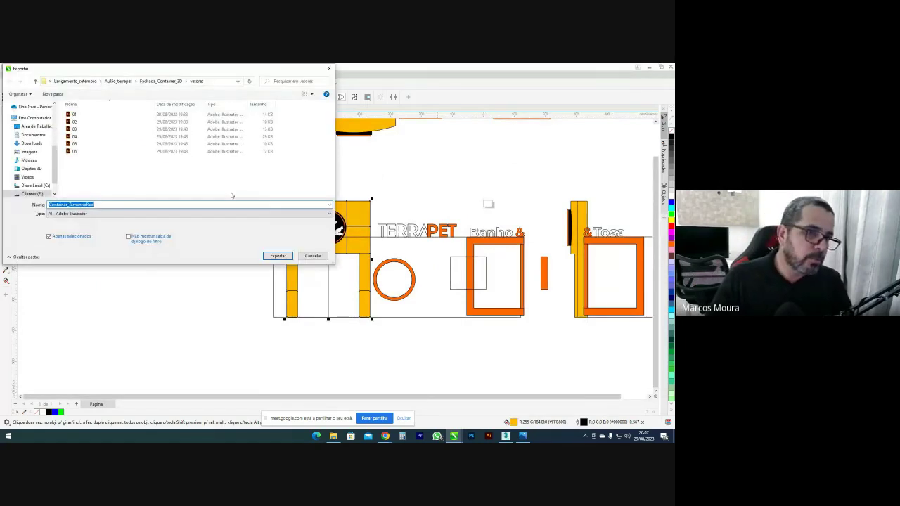
type("P")
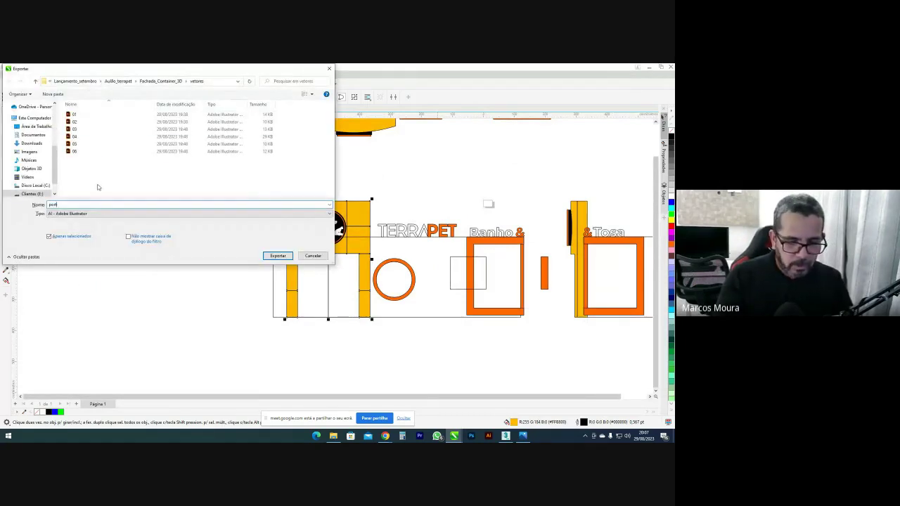
type("ortal")
key("Return")
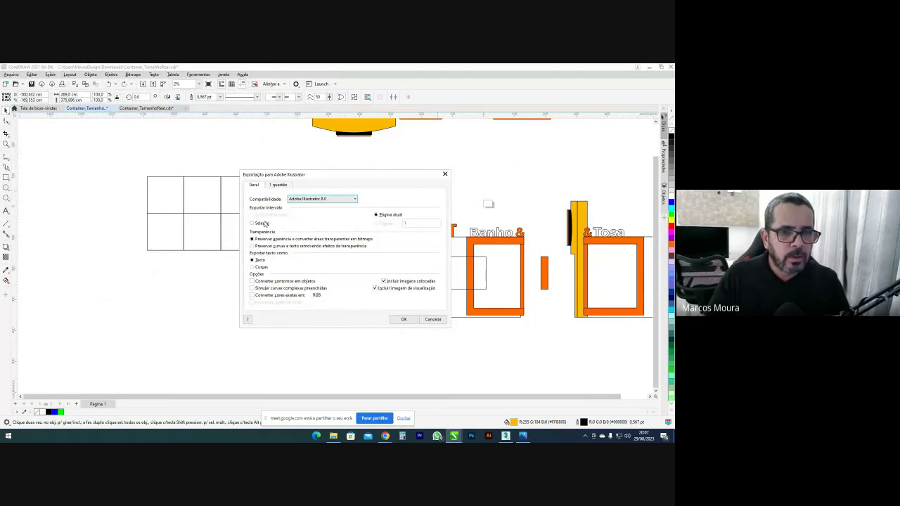
left_click(405, 320)
Select the portal's yellow curved shape in the plan drawing to check its dimensions
middle_click_drag(399, 139, 395, 204)
scroll(380, 197, "up", 1)
left_click_drag(373, 188, 187, 184)
key("ctrl+z")
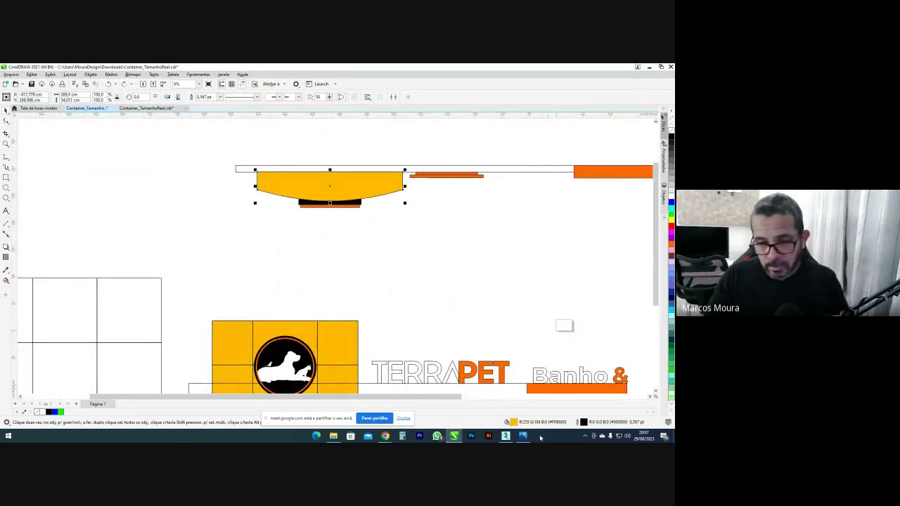
Switch back to 3ds Max and import the portal Illustrator file, merging its shapes into the current scene
left_click(505, 436)
left_click(7, 74)
mouse_move(28, 171)
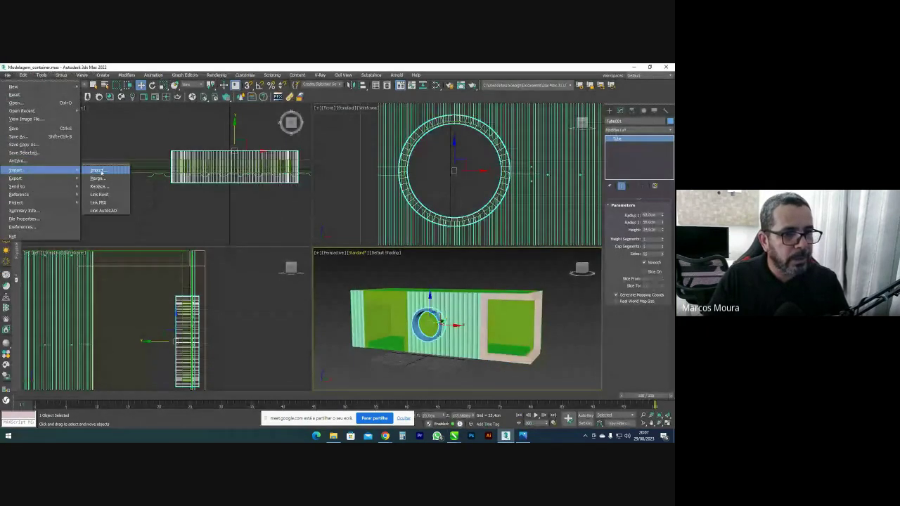
left_click(101, 171)
double_click(49, 161)
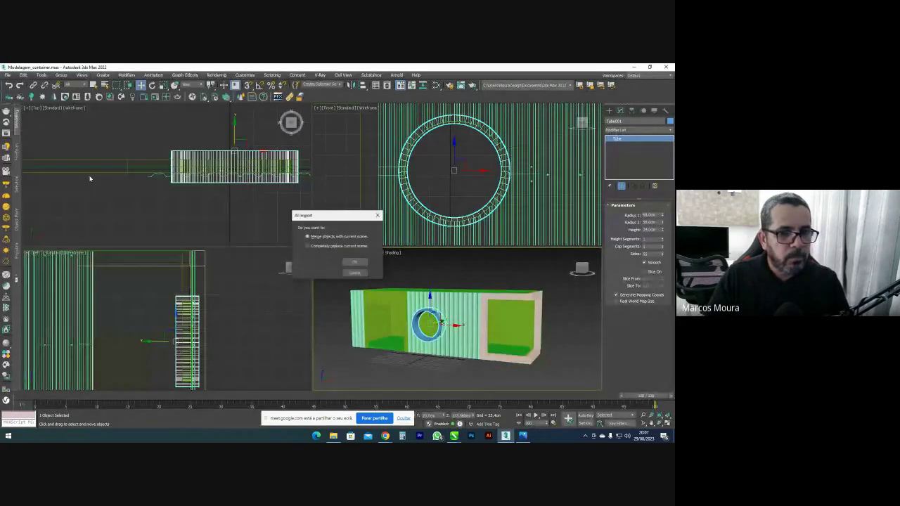
left_click(355, 262)
left_click(360, 263)
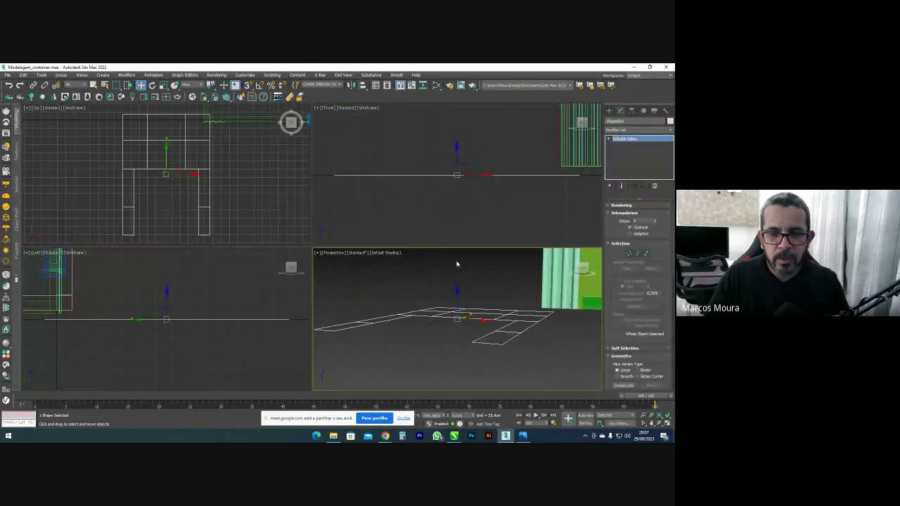
Rotate the imported portal shape 90 degrees about the X axis so it stands upright
key("e")
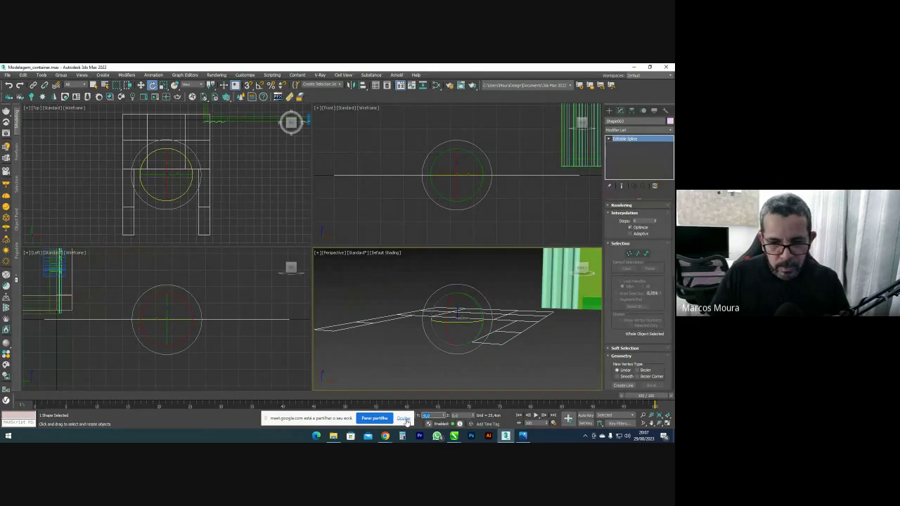
left_click(404, 419)
type("90")
key("Return")
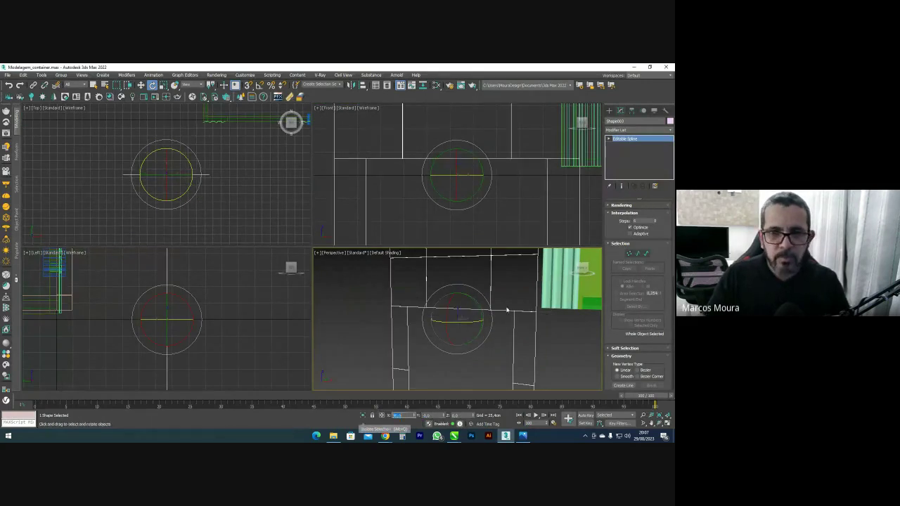
scroll(465, 177, "down", 2)
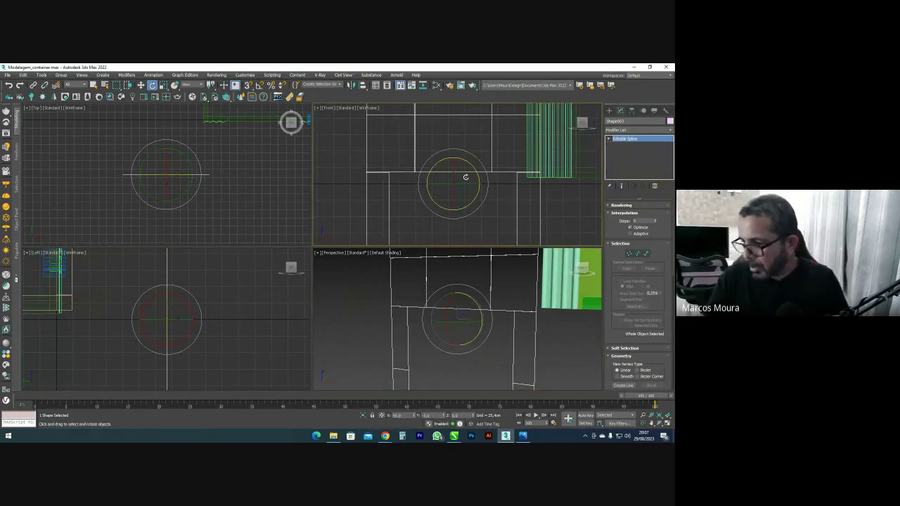
Move the portal shape in the front view over the entrance opening of the container facade
key("w")
scroll(456, 207, "down", 5)
left_click_drag(419, 206, 463, 176)
scroll(454, 161, "up", 5)
left_click_drag(444, 141, 456, 142)
scroll(453, 141, "up", 3)
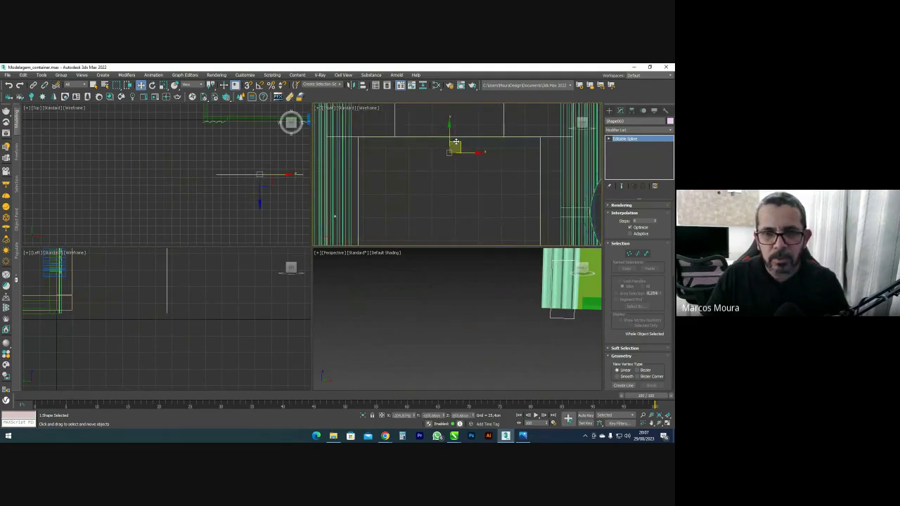
Move the portal shape in the top view until it lies against the container's front wall
scroll(565, 299, "down", 5)
right_click(197, 188)
middle_click_drag(294, 151, 243, 201)
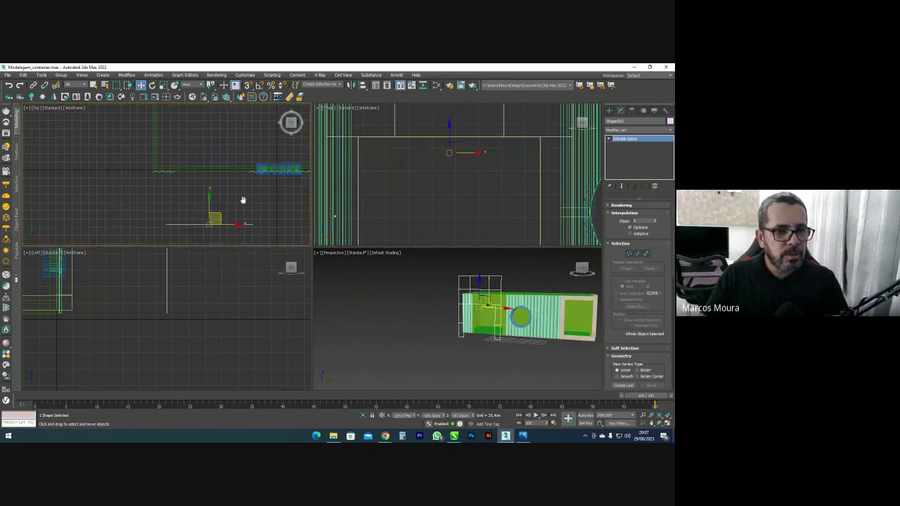
left_click_drag(208, 206, 196, 162)
scroll(198, 156, "up", 2)
middle_click_drag(500, 293, 523, 435, "alt")
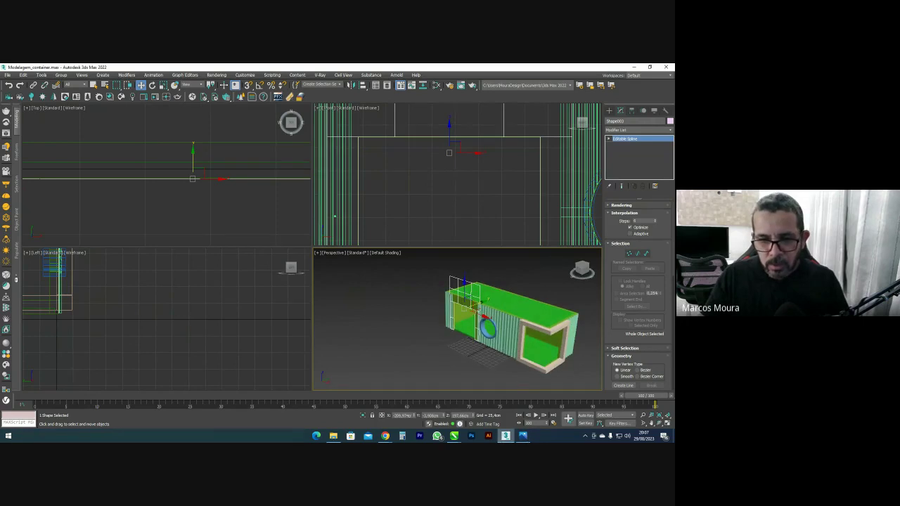
Switch to the Container_TamanhoReal drawing in CorelDRAW and draw a narrow rectangle beside the straight side edge of the yellow curved shape
mouse_move(505, 439)
mouse_move(455, 437)
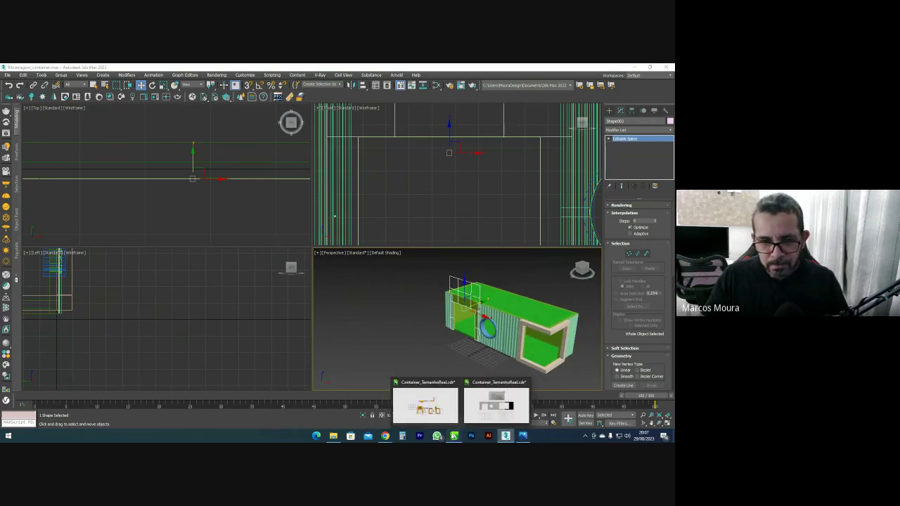
left_click(426, 401)
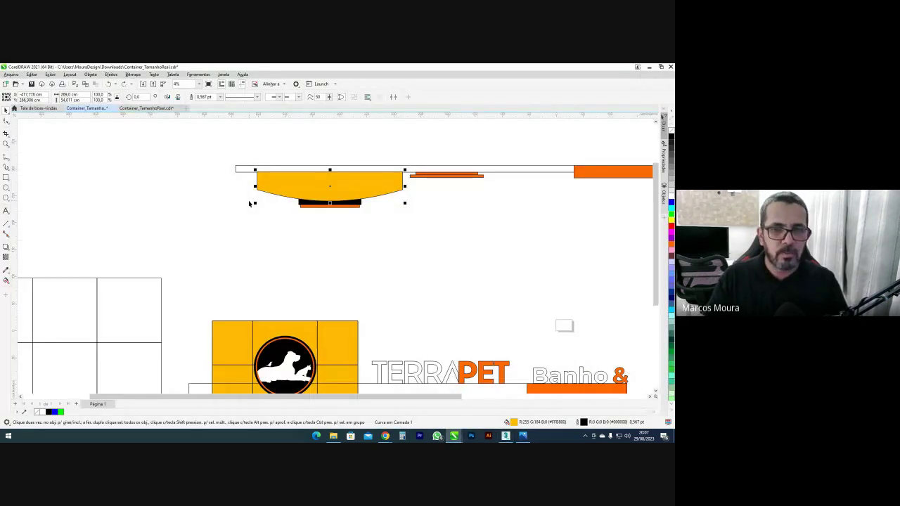
scroll(295, 202, "down", 2)
scroll(334, 198, "up", 5)
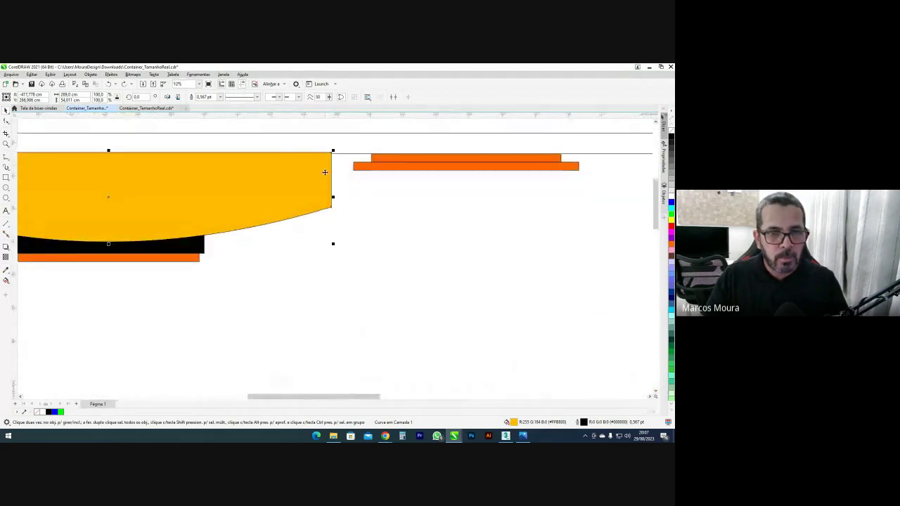
left_click(8, 178)
left_click_drag(329, 153, 324, 196)
key("space")
left_click(312, 195, "shift")
Stretch the narrow rectangle to about 33 cm tall, down to the corner where the yellow shape's curve begins, to measure its side depth
scroll(348, 199, "up", 4)
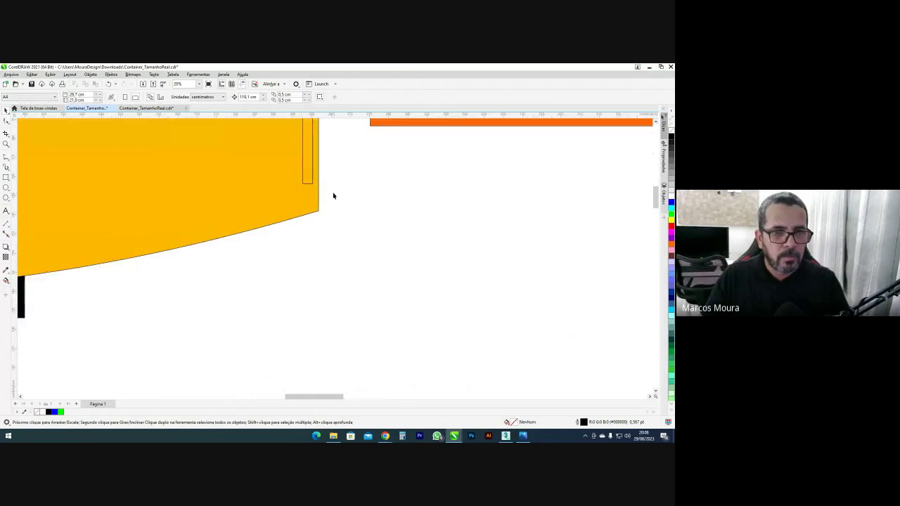
left_click(308, 174)
left_click_drag(317, 187, 323, 212)
scroll(431, 261, "down", 2)
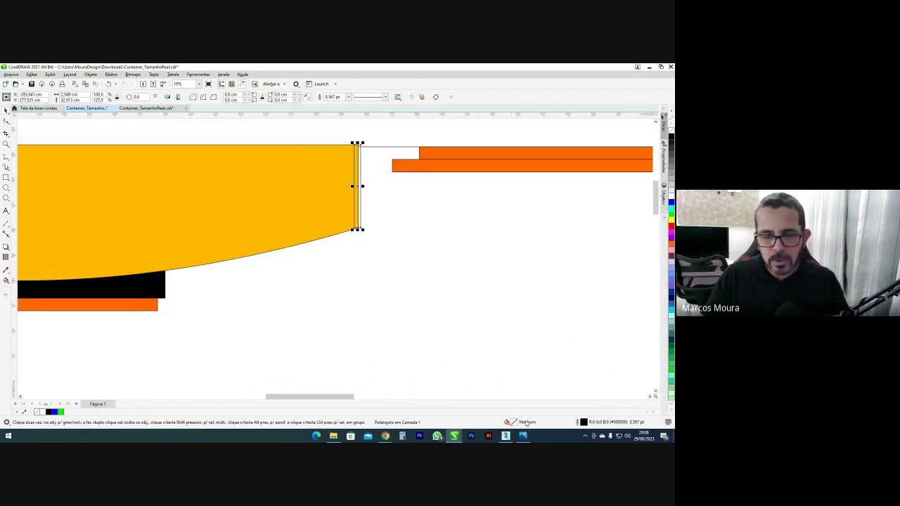
Switch back to 3ds Max, select all vertices of the portal spline, and return to the object level
left_click(506, 435)
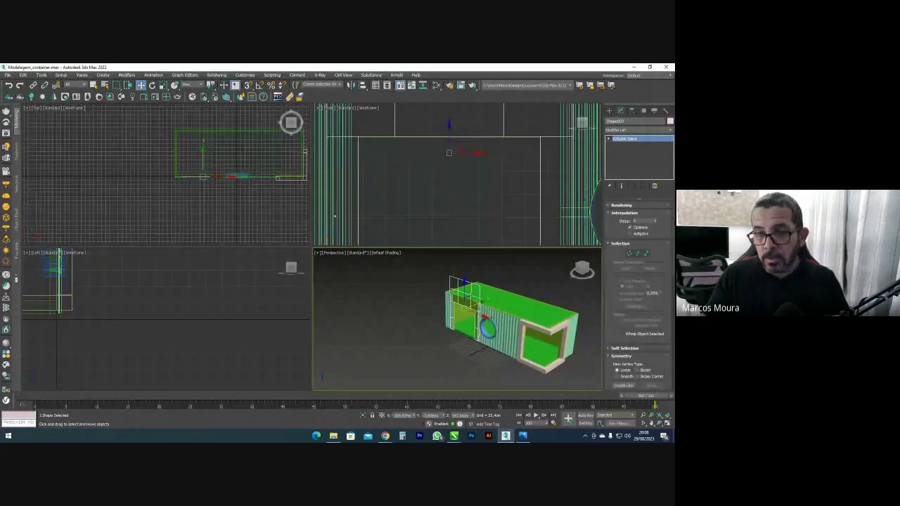
left_click(629, 253)
key("ctrl+a")
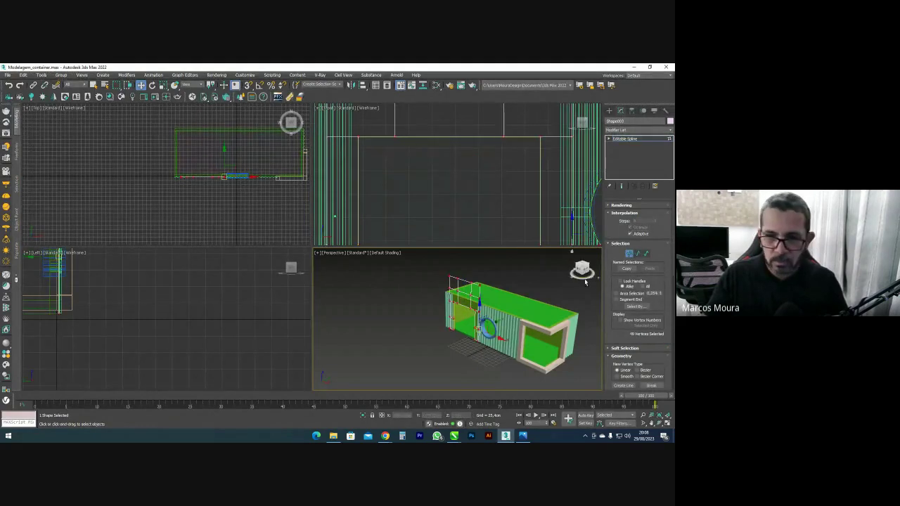
scroll(622, 328, "down", 3)
scroll(628, 346, "up", 5)
left_click(630, 139)
Give the portal shape the side depth measured in the plan with a Bevel modifier, and convert it to an Editable Poly
left_click(637, 130)
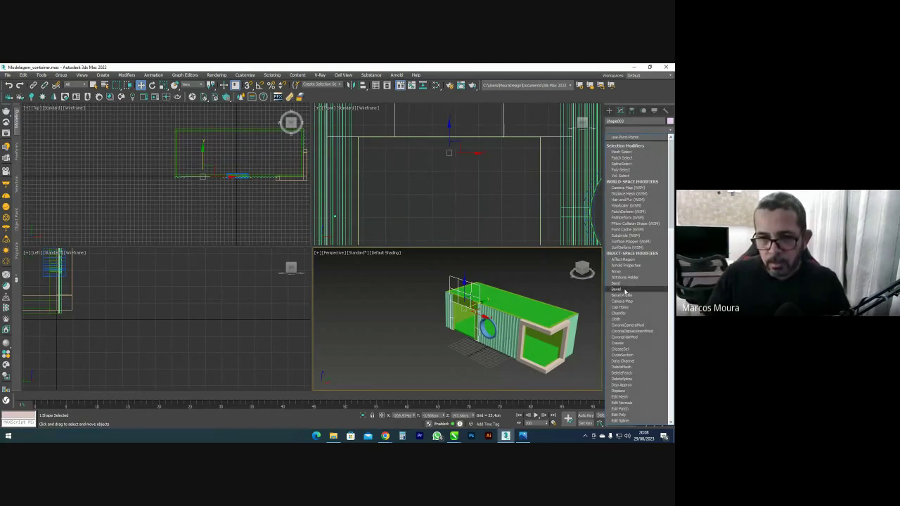
left_click(622, 289)
type("25")
key("Return")
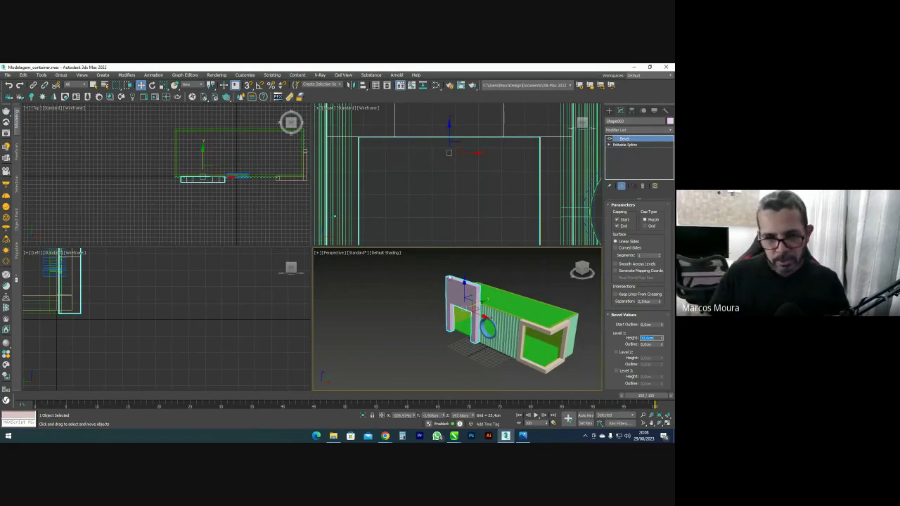
scroll(460, 284, "up", 5)
right_click(465, 287)
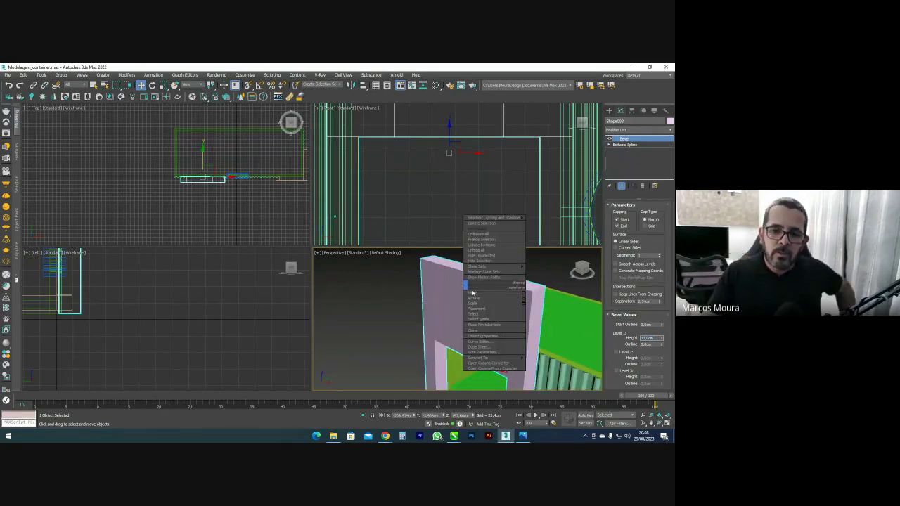
mouse_move(492, 358)
left_click(545, 363)
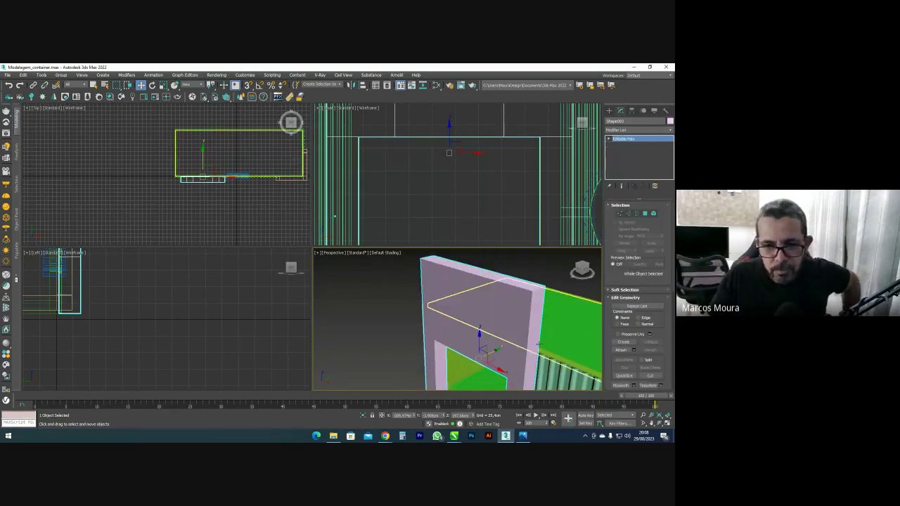
middle_click_drag(535, 330, 538, 270, "alt")
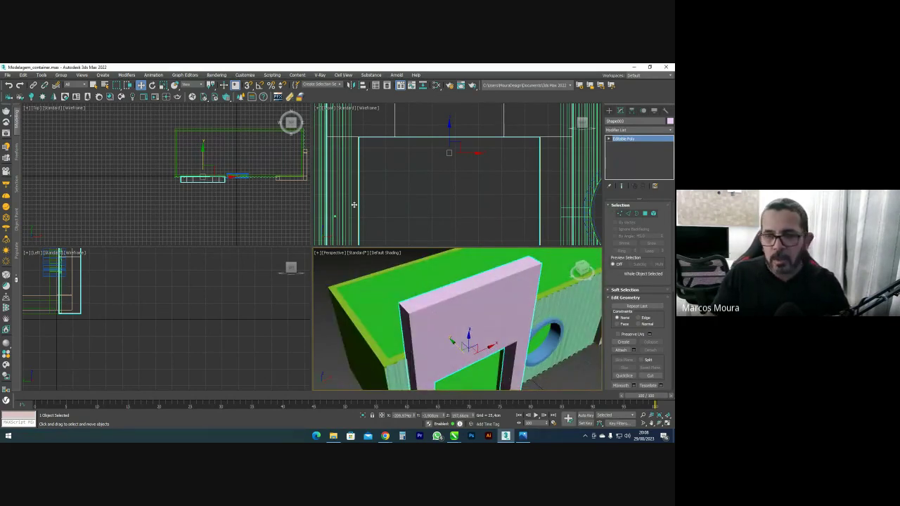
Select all the portal edges running along its width, across the middle and both side sections, at Edge level
left_click(627, 214)
scroll(192, 176, "up", 3)
left_click_drag(200, 160, 222, 201)
scroll(257, 186, "up", 2)
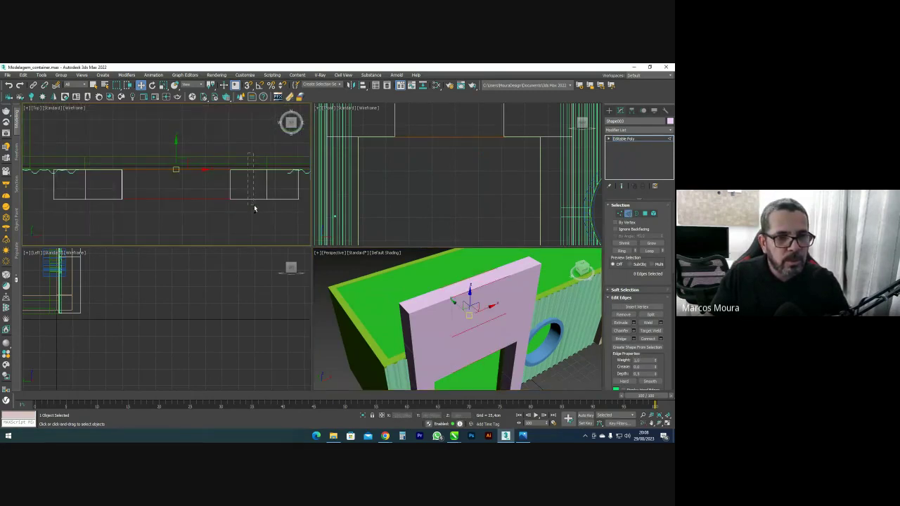
middle_click_drag(257, 207, 227, 214)
left_click(200, 194)
left_click(207, 208)
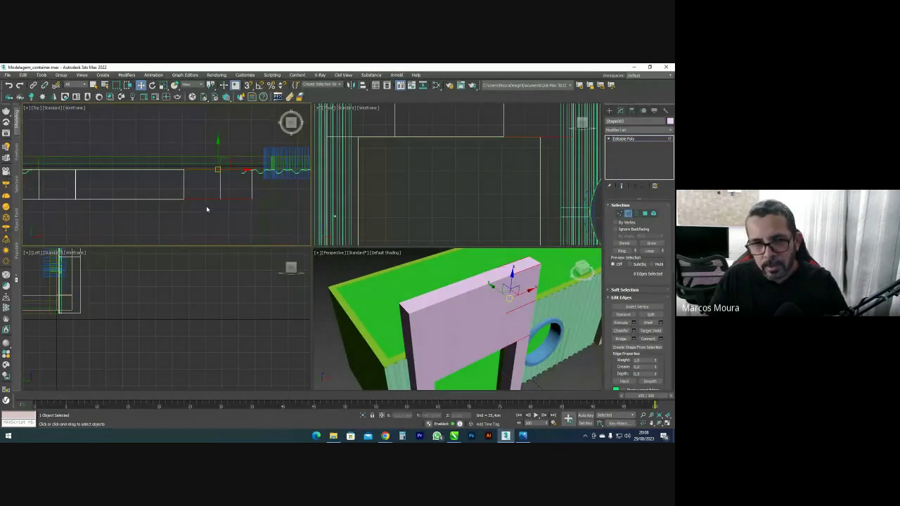
left_click_drag(144, 169, 143, 177, "ctrl")
left_click_drag(134, 188, 128, 208, "ctrl")
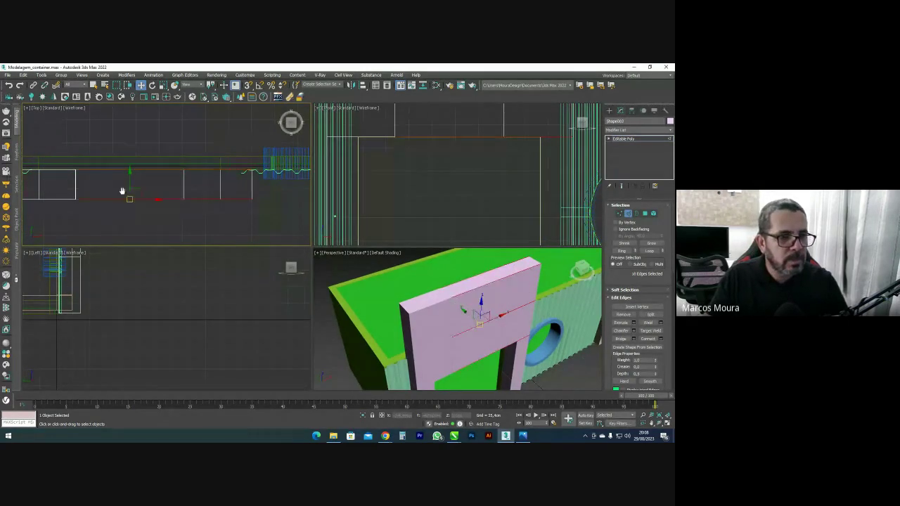
middle_click_drag(49, 156, 143, 158)
left_click_drag(156, 210, 156, 214, "ctrl")
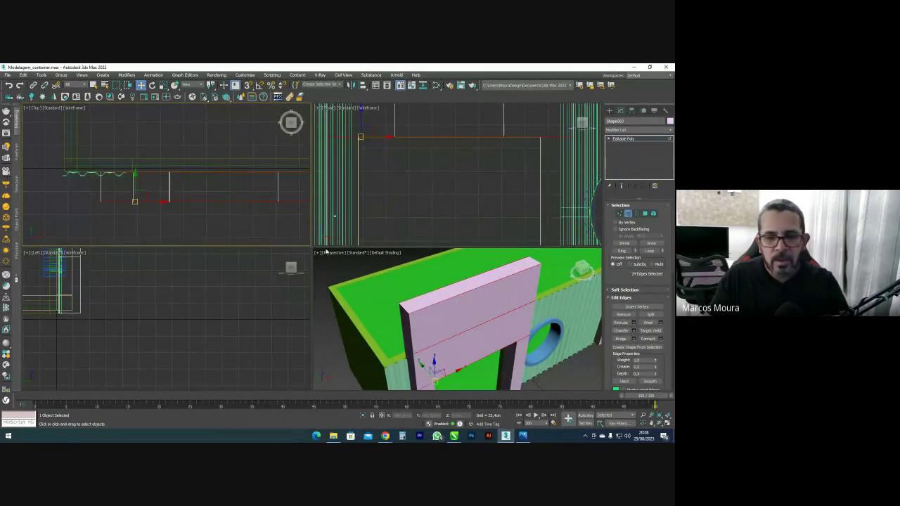
middle_click_drag(529, 337, 515, 309, "alt")
middle_click_drag(482, 338, 482, 295, "alt")
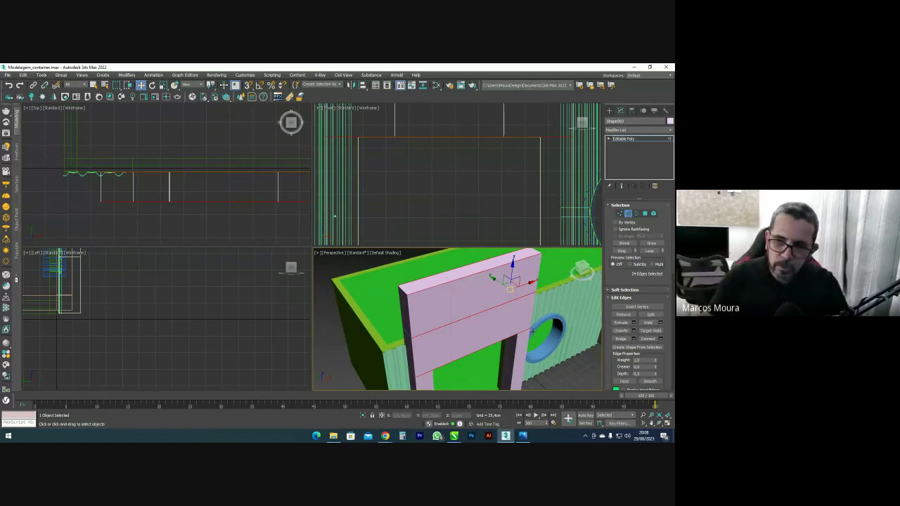
Connect the selected portal edges with 4 segments
left_click(659, 340)
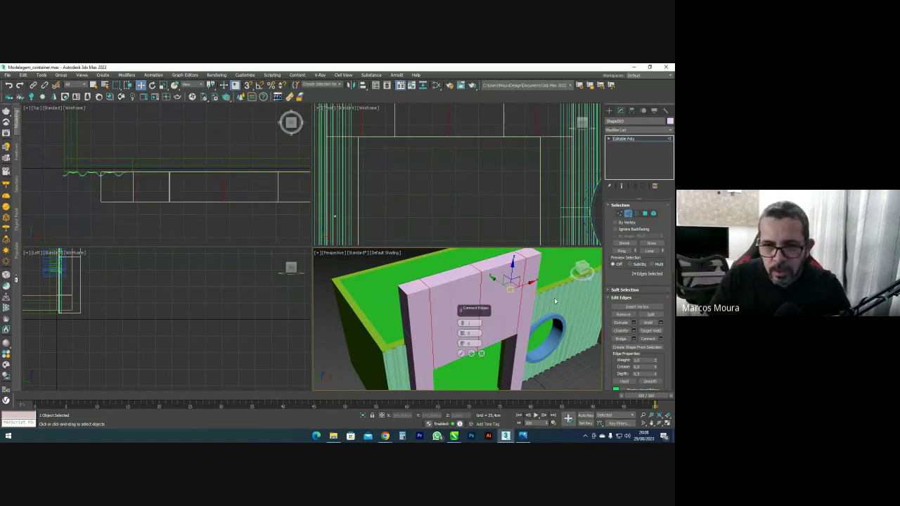
left_click(462, 323)
left_click(462, 323)
left_click(463, 324)
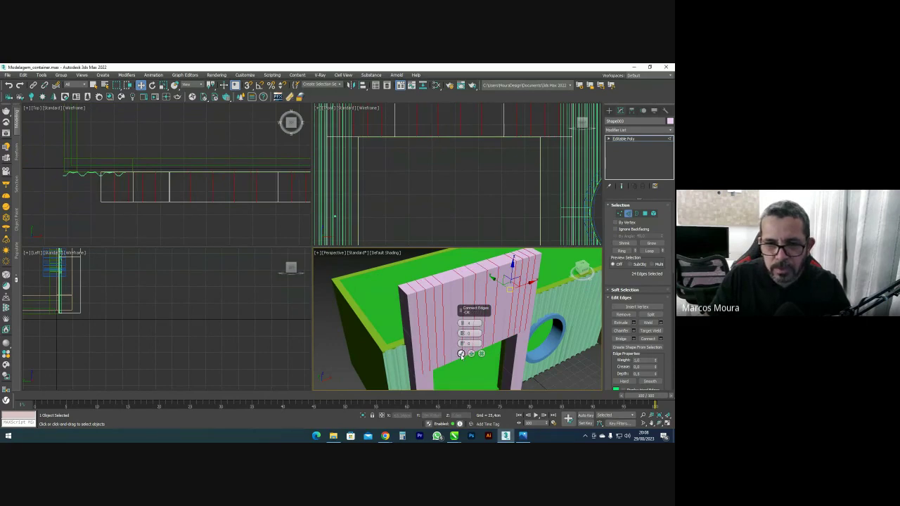
left_click(461, 353)
Select the widthwise edges in the outermost strips of both portal legs, starting with the leg beside the round window
scroll(247, 183, "up", 3)
middle_click_drag(258, 193, 251, 204)
middle_click_drag(501, 326, 466, 303)
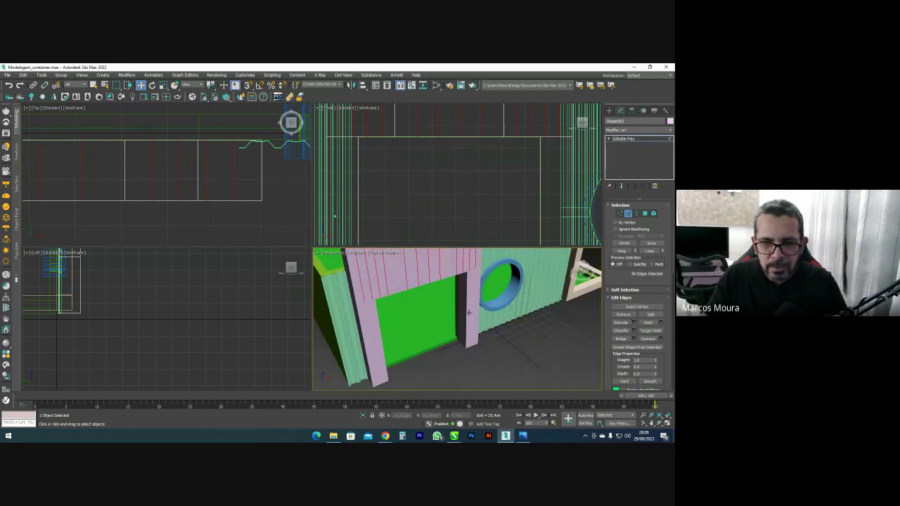
middle_click_drag(247, 196, 211, 181)
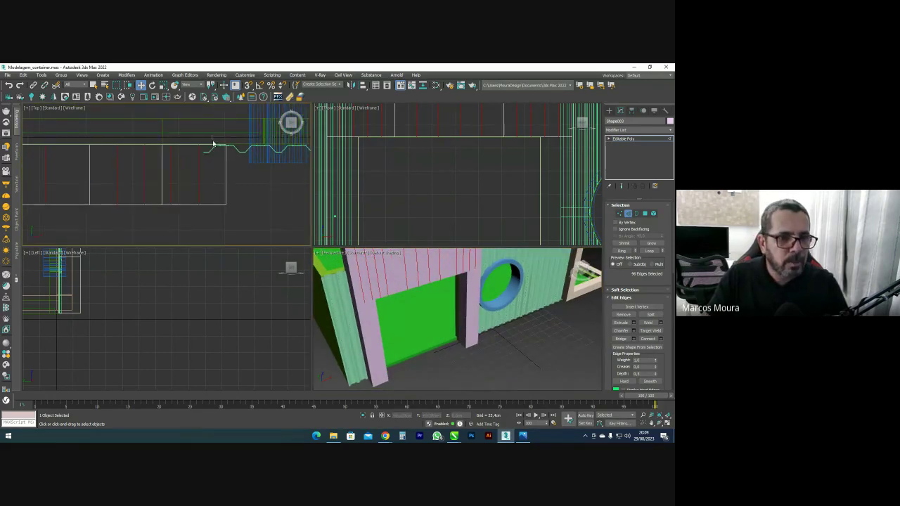
left_click_drag(208, 225, 209, 224)
scroll(209, 221, "down", 5)
middle_click_drag(449, 321, 468, 282, "alt")
middle_click_drag(135, 200, 221, 176)
scroll(180, 188, "up", 2)
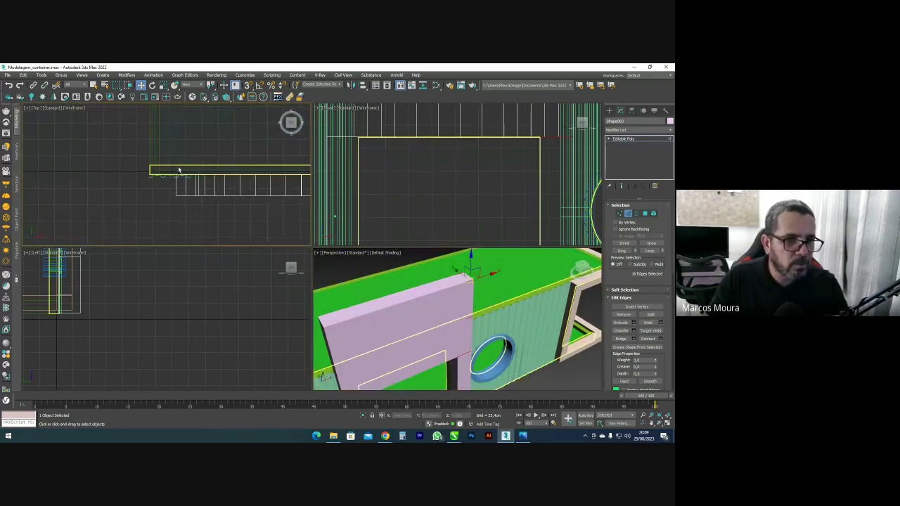
scroll(178, 169, "up", 4)
left_click_drag(175, 130, 184, 230, "ctrl")
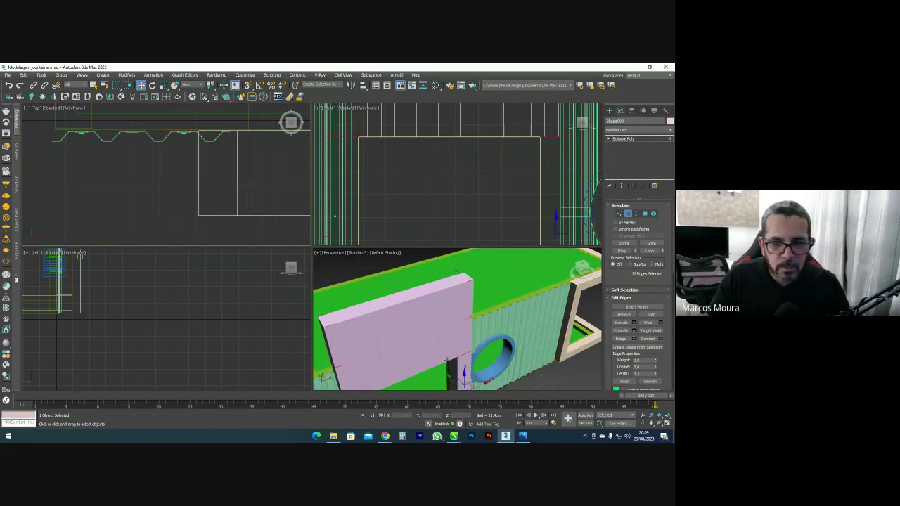
Deselect the edges in the upper part of the portal in the front view, keeping those on the legs
scroll(423, 308, "down", 3)
middle_click_drag(423, 308, 446, 331, "alt")
scroll(134, 352, "up", 8)
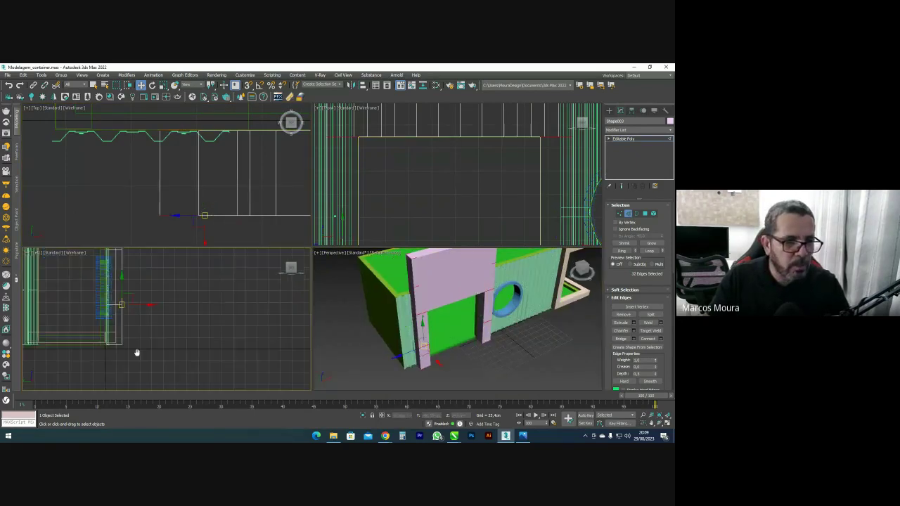
scroll(179, 320, "down", 6)
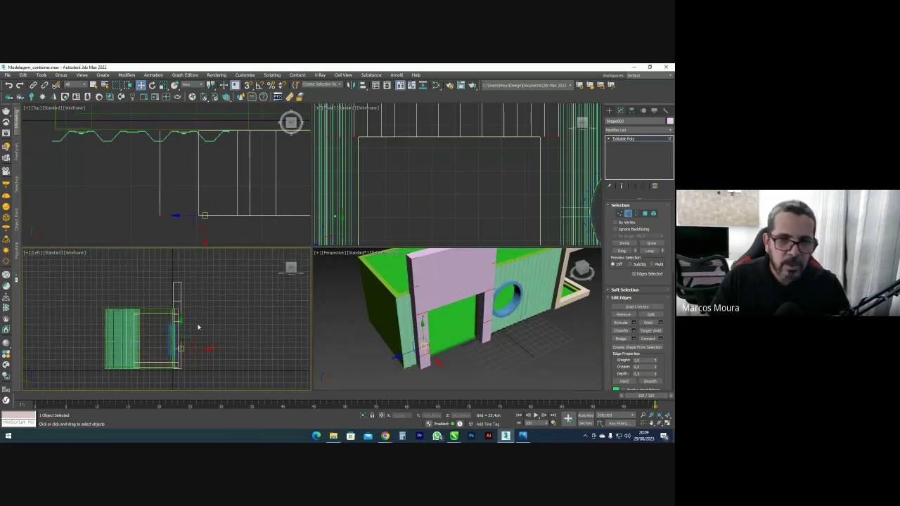
scroll(459, 193, "down", 5)
scroll(459, 193, "up", 5)
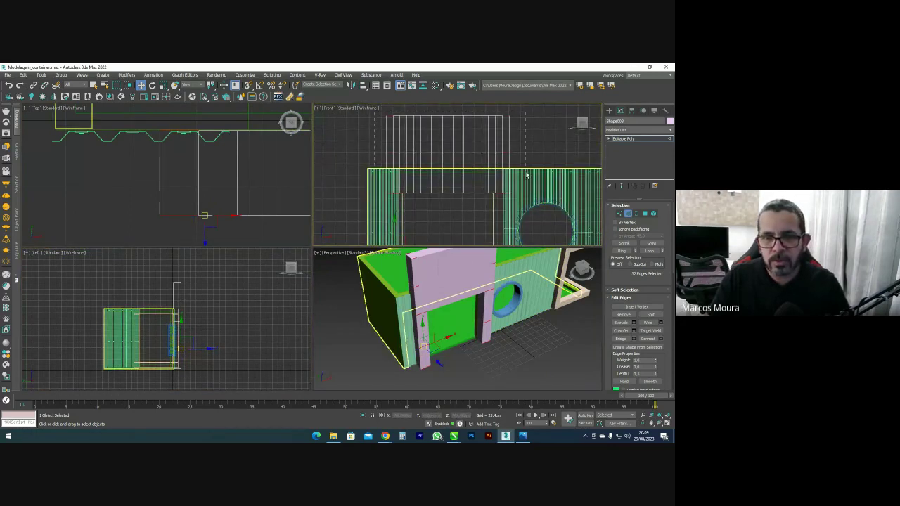
scroll(526, 175, "up", 10)
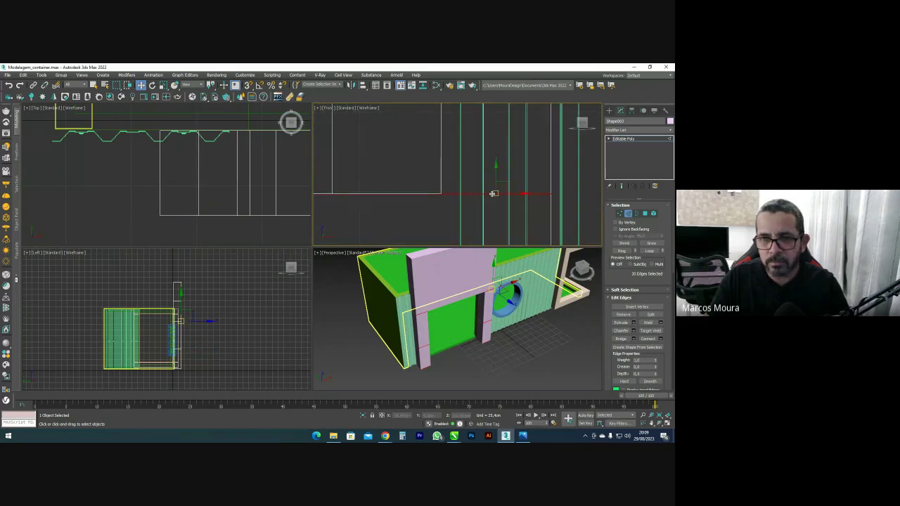
Deselect the extra edges lying just above the leg edges at the top of the door opening, on both legs
left_click_drag(506, 189, 506, 190, "alt")
scroll(481, 181, "down", 8)
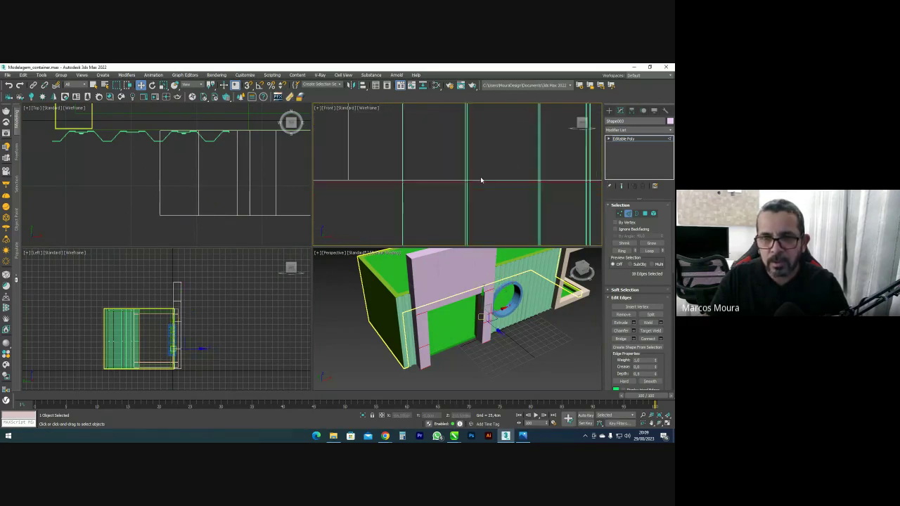
middle_click_drag(353, 177, 485, 189)
scroll(555, 184, "down", 6)
scroll(488, 193, "up", 10)
scroll(474, 185, "down", 2)
left_click_drag(475, 137, 492, 156)
scroll(438, 300, "up", 3)
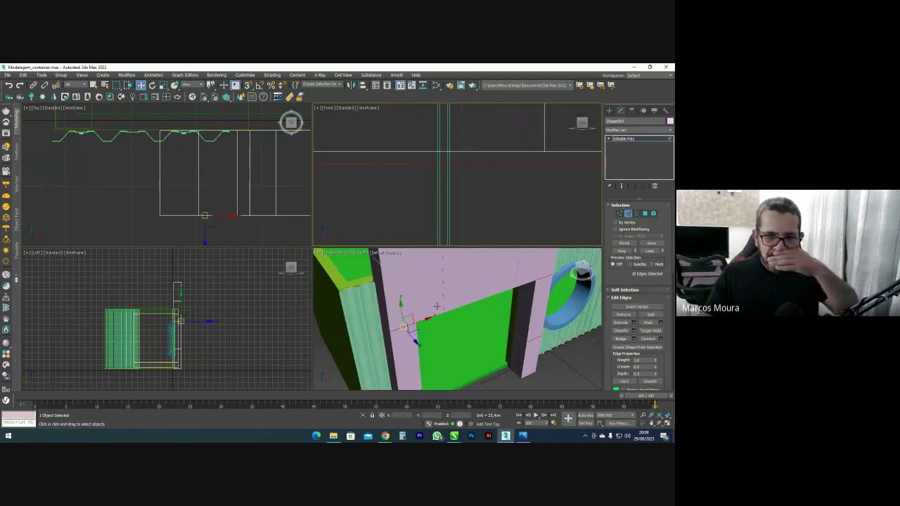
Connect the selected portal leg edges with 2 segments and leave edge editing
left_click(661, 340)
left_click(462, 181)
left_click(462, 181)
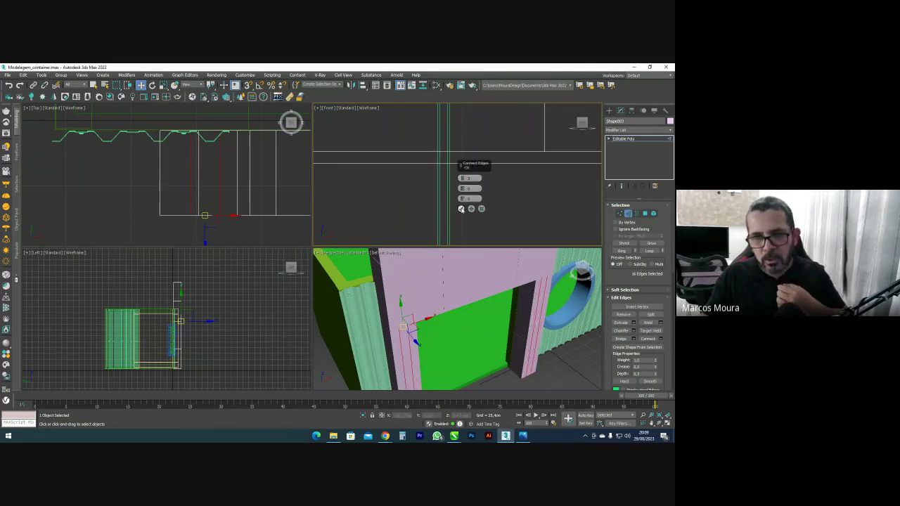
left_click(462, 209)
scroll(496, 302, "down", 3)
middle_click_drag(502, 302, 480, 317)
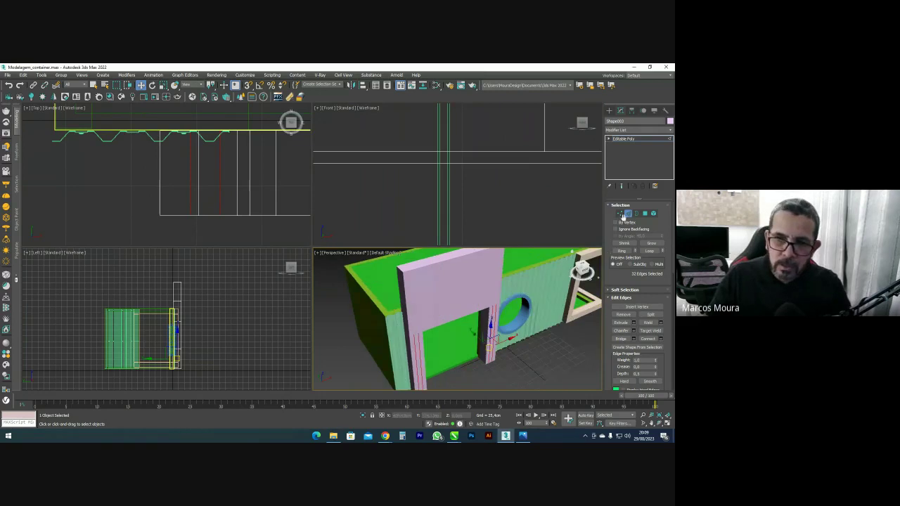
left_click(628, 215)
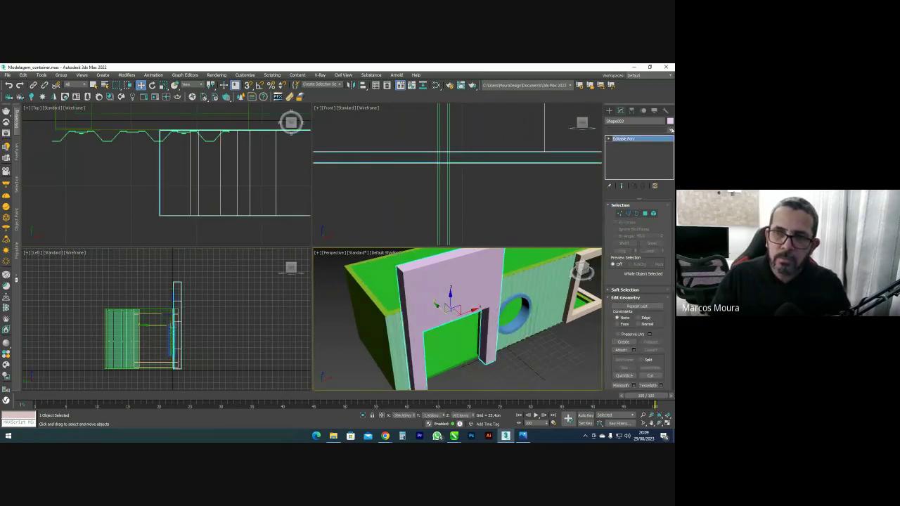
Apply an FFD 3x3x3 modifier to the portal and activate its control points
left_click(669, 130)
scroll(661, 222, "down", 3)
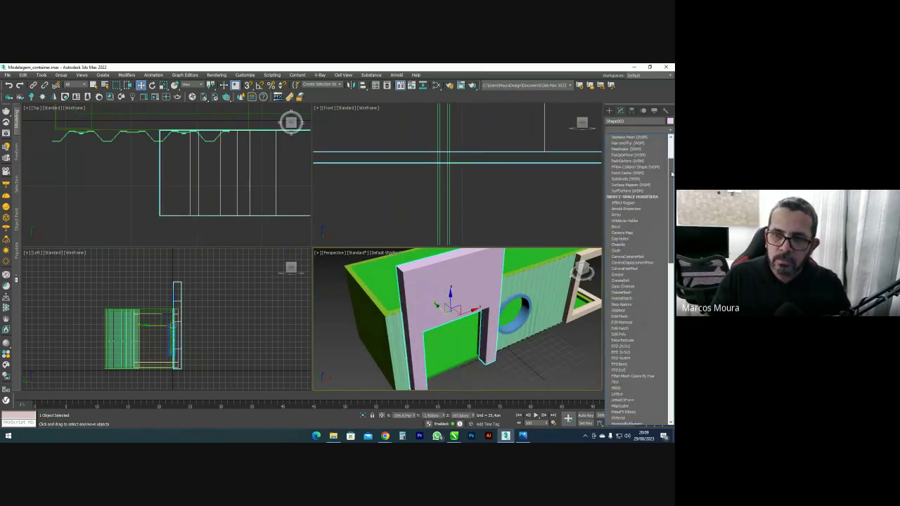
left_click(622, 346)
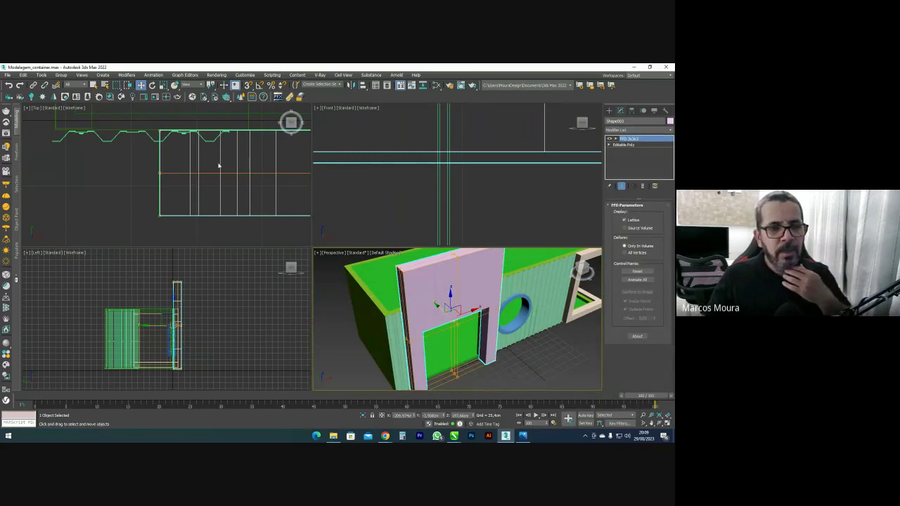
middle_click_drag(178, 161, 164, 167)
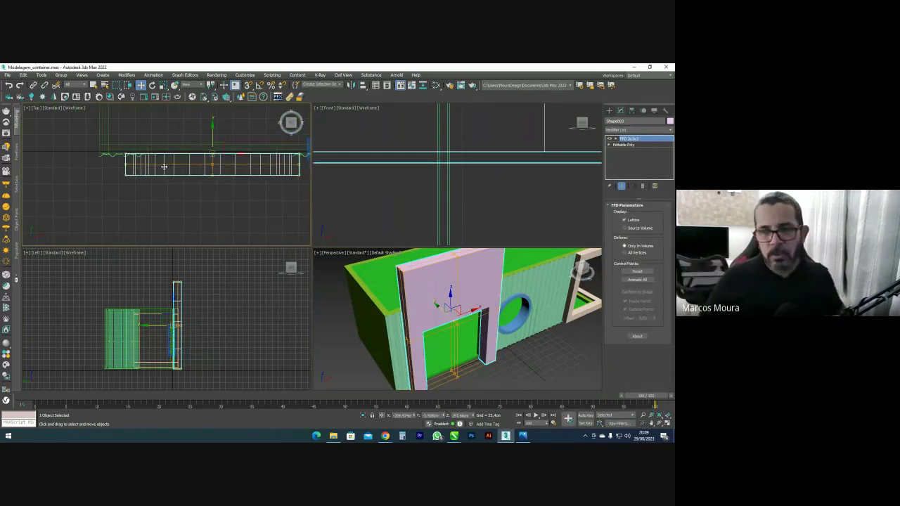
left_click(616, 139)
left_click(629, 145)
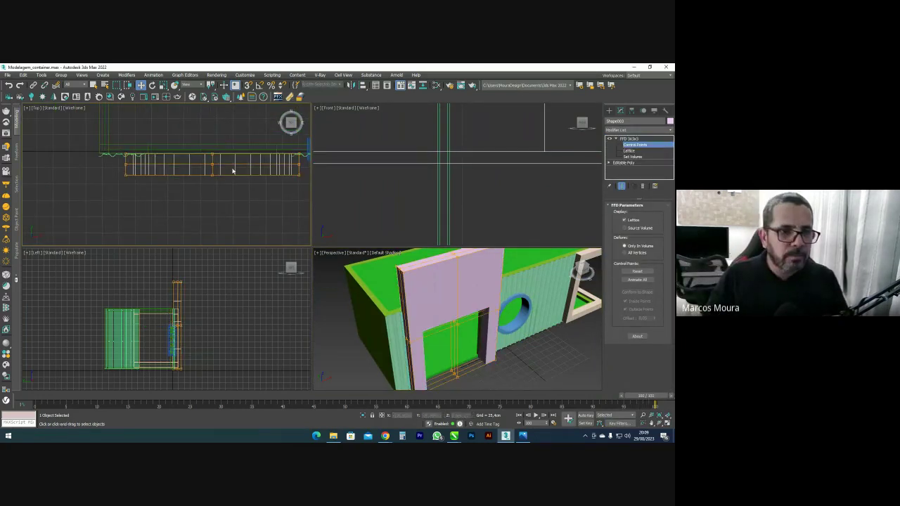
Pull the portal's middle front FFD control points outward in the top view to bow its front face into a curve
scroll(203, 182, "up", 3)
left_click_drag(219, 182, 233, 164)
scroll(214, 159, "down", 2)
left_click_drag(210, 135, 224, 162)
middle_click_drag(485, 302, 336, 219, "alt")
scroll(218, 164, "up", 2)
left_click_drag(232, 216, 204, 195)
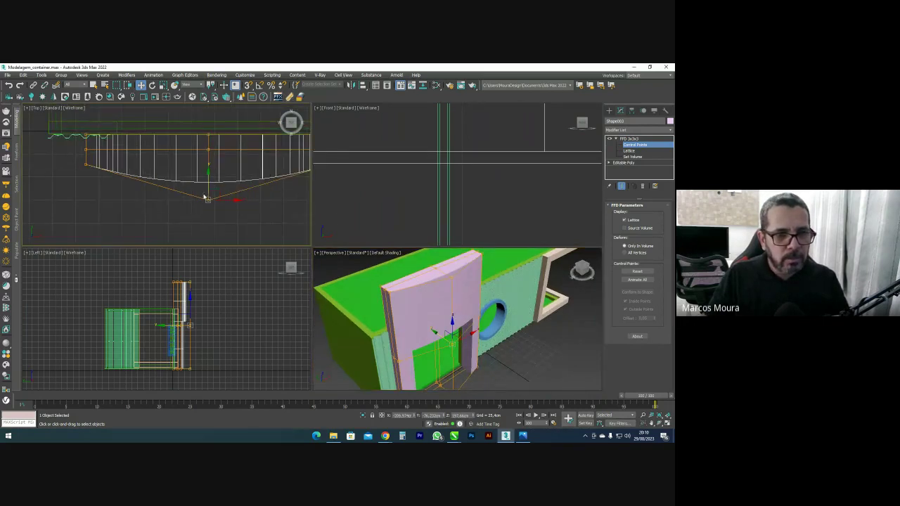
Convert the curved portal to an Editable Poly
right_click(416, 291)
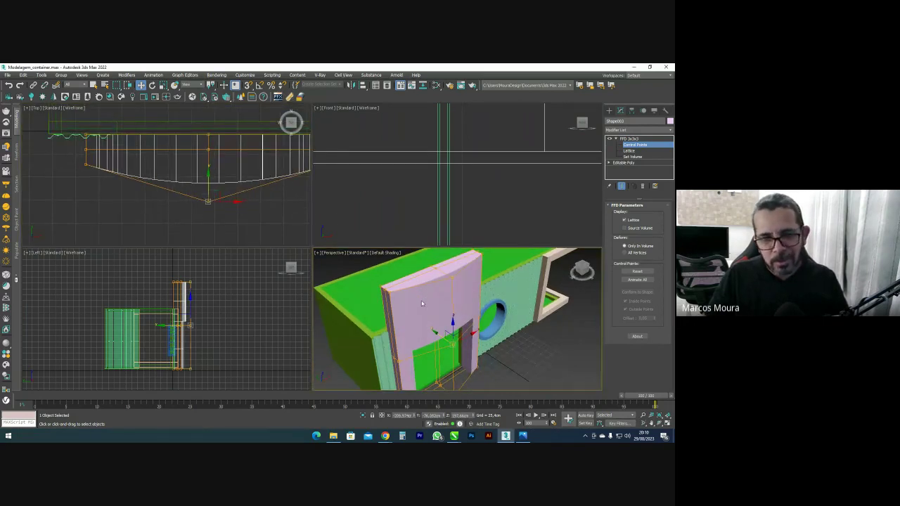
right_click(402, 294)
left_click(492, 373)
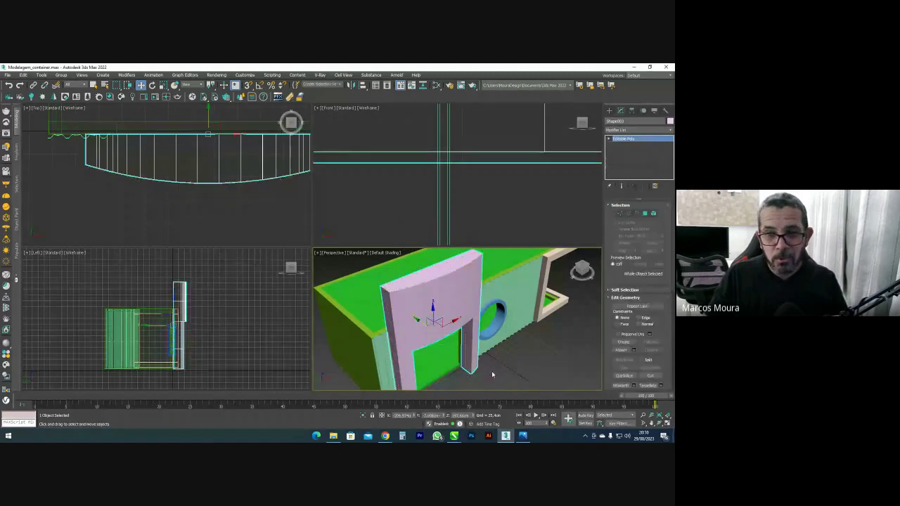
Chamfer all of the portal's edges by a very small amount and leave edge editing
left_click(627, 214)
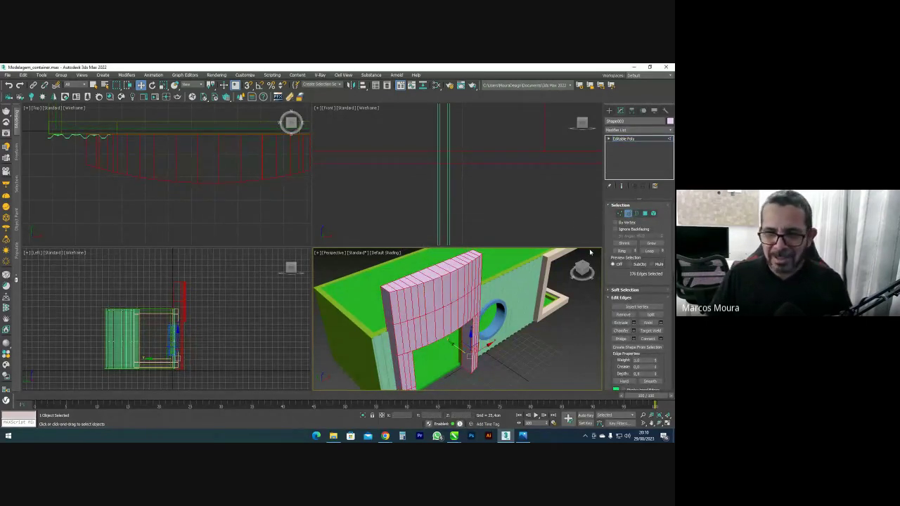
left_click(634, 331)
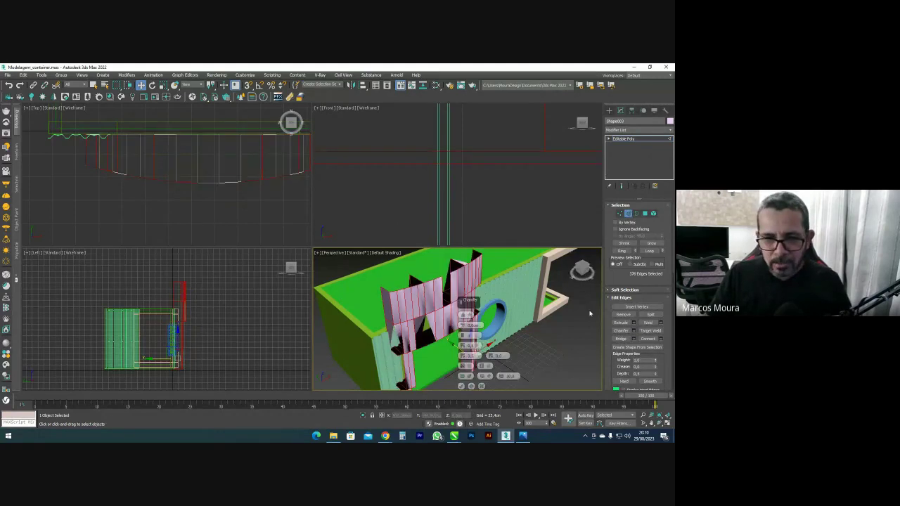
type("0")
left_click(478, 345)
type("0")
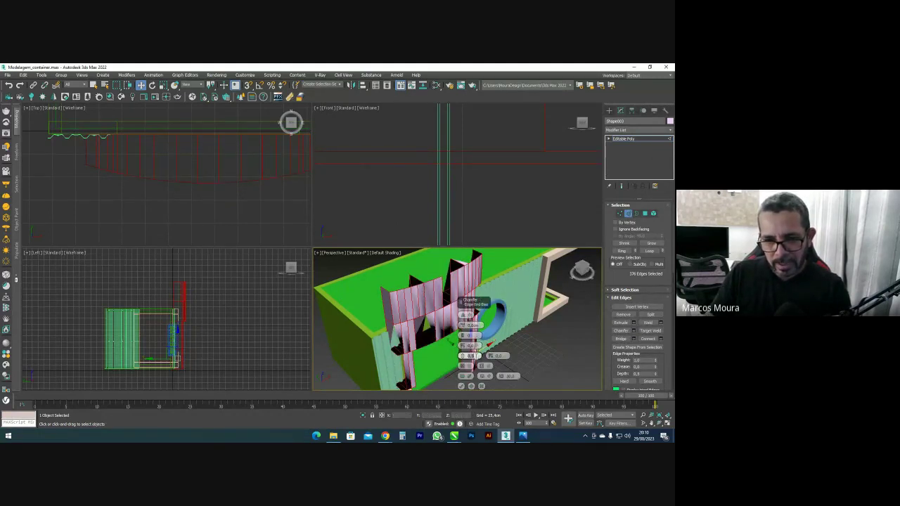
left_click(462, 325)
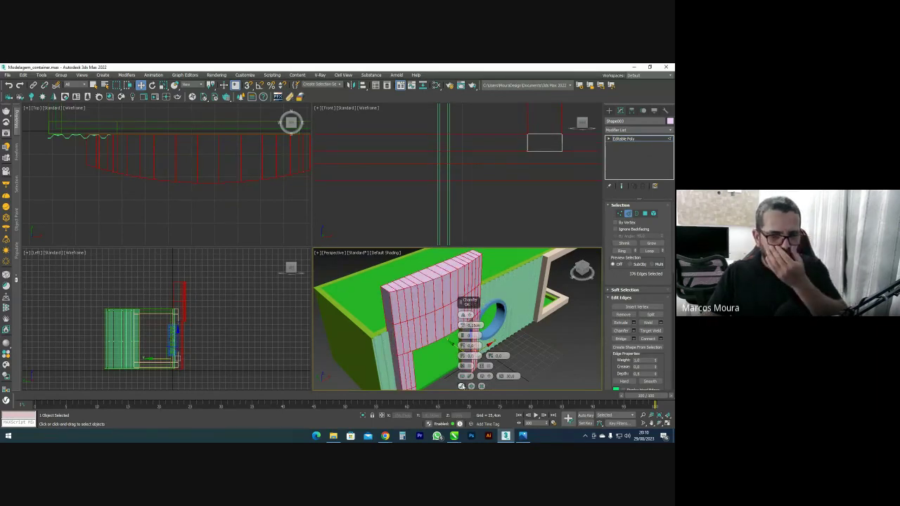
left_click(461, 386)
left_click(629, 215)
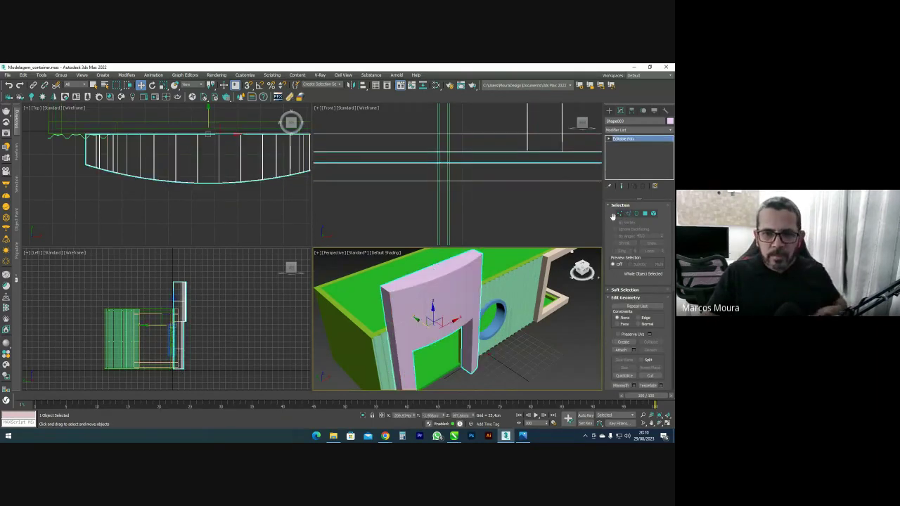
Examine the chamfered portal up close and the whole storefront from several angles, in shaded and wireframe display
left_click(530, 365)
scroll(439, 308, "up", 6)
scroll(406, 317, "down", 10)
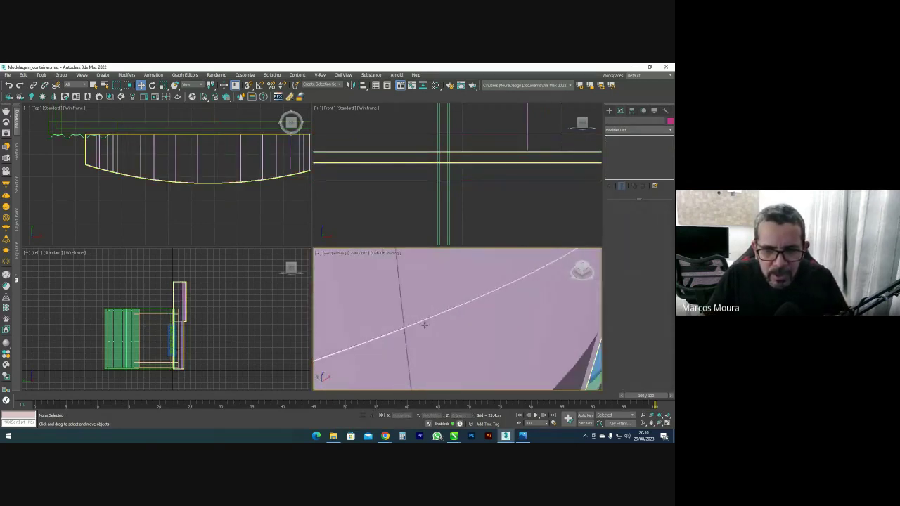
middle_click_drag(490, 329, 464, 324, "alt")
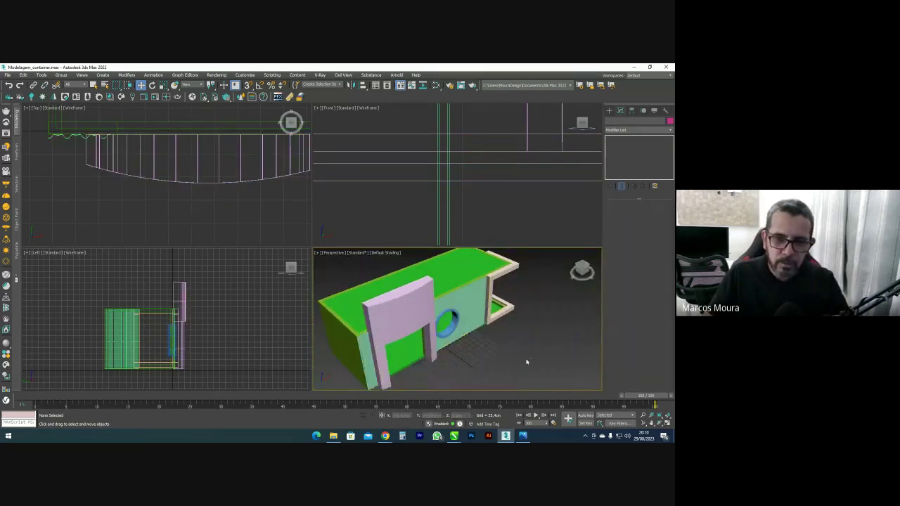
left_click_drag(526, 362, 365, 279)
mouse_move(485, 319)
middle_mouse_down("alt")
mouse_move(419, 268)
mouse_move(482, 312)
mouse_move(393, 288)
mouse_move(454, 269)
middle_mouse_up("alt")
key("F3")
key("F3")
scroll(454, 270, "down", 1)
left_click(454, 270)
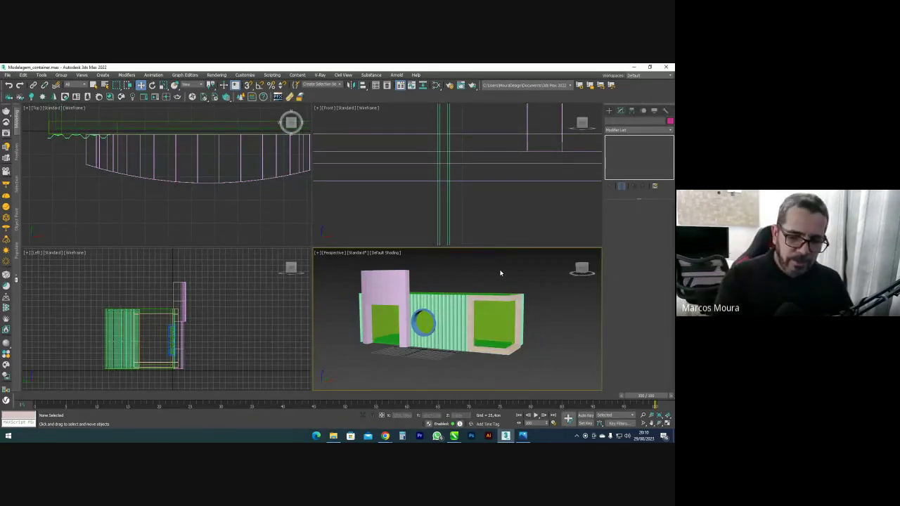
Switch the renderer to V-Ray 6 Hotfix 3 and run a test render of the perspective view, closing the render windows
key("F10")
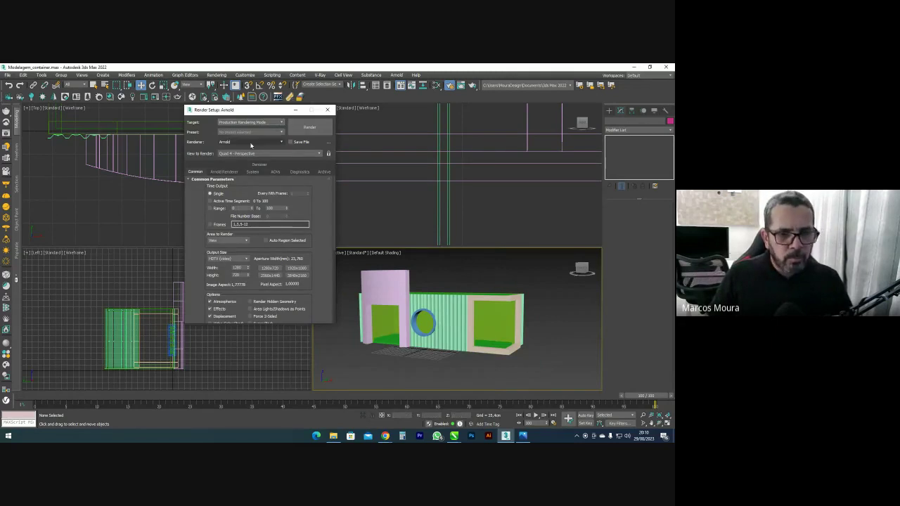
left_click(253, 142)
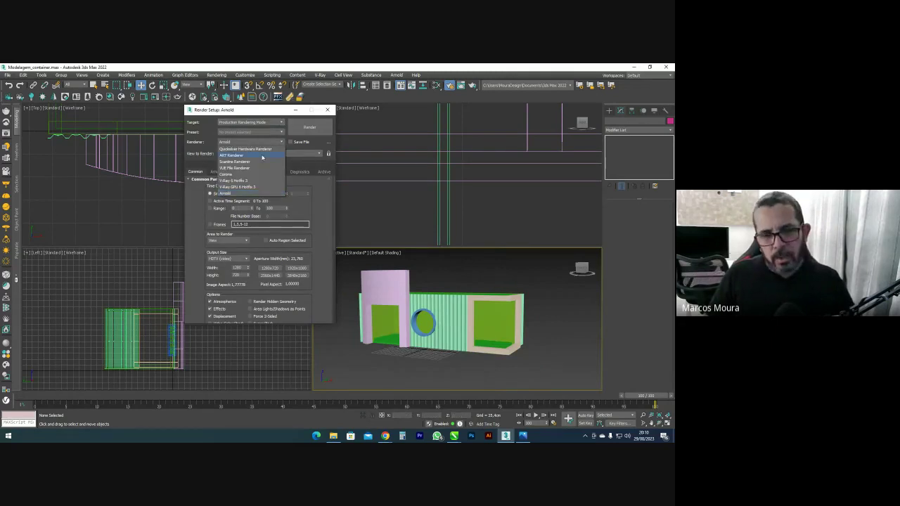
left_click(240, 181)
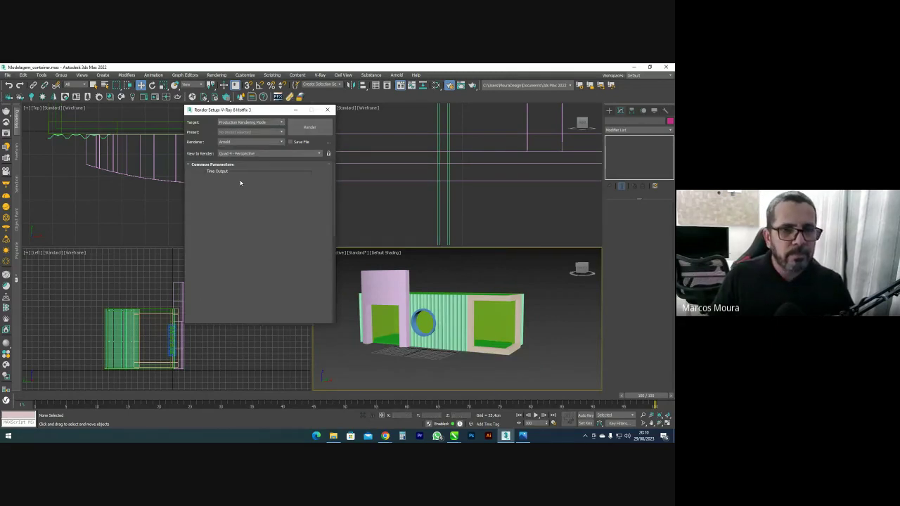
left_click(310, 127)
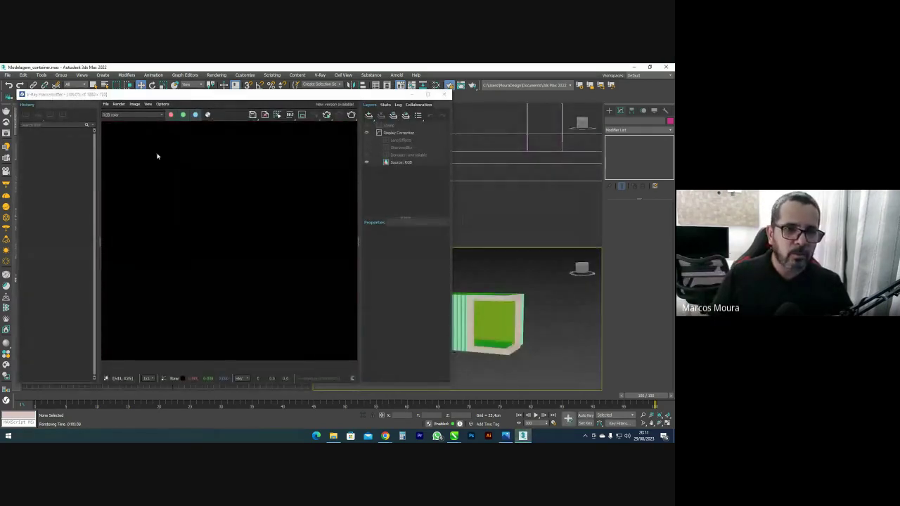
left_click(444, 95)
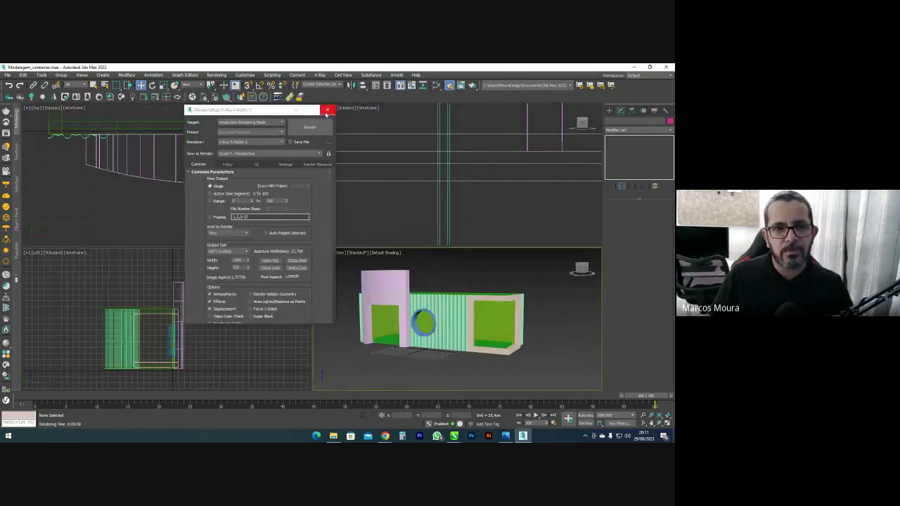
left_click(327, 110)
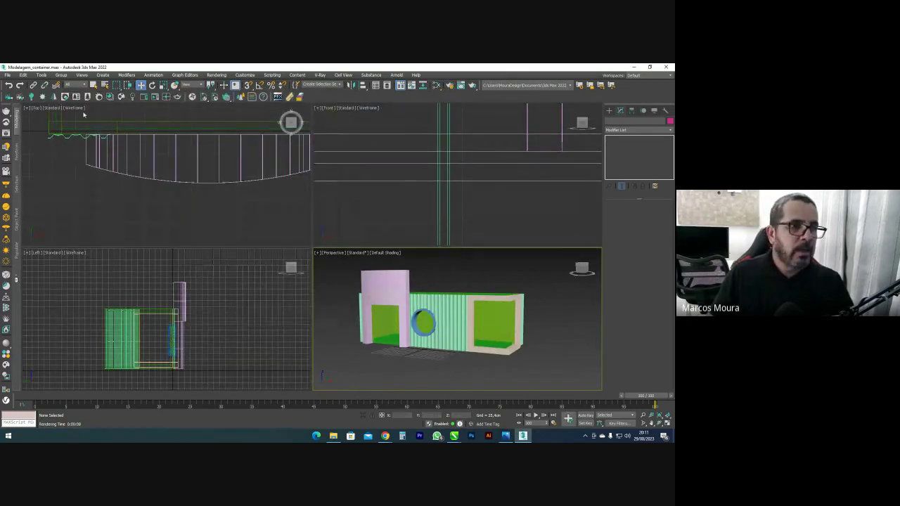
Start merging a file into the scene and browse to the Fachada_Container_3D folder on the Clientes (E:) drive
left_click(6, 74)
mouse_move(24, 170)
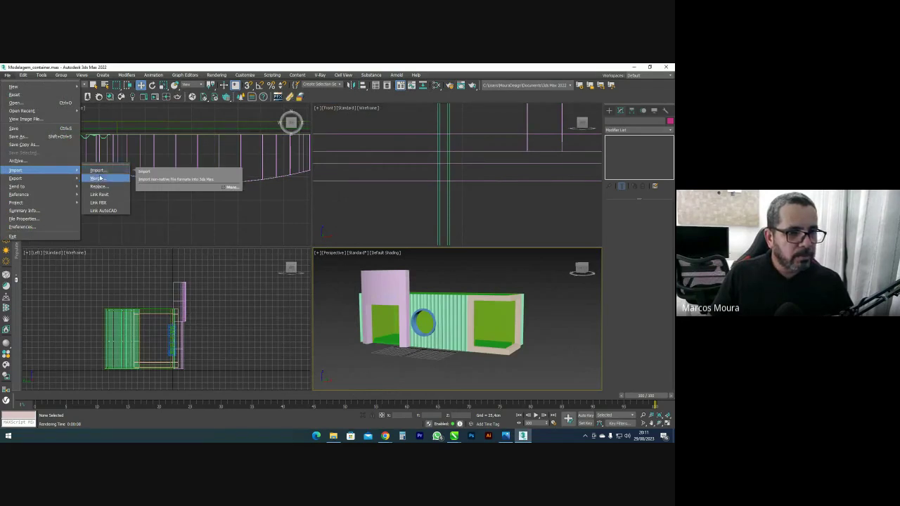
left_click(99, 179)
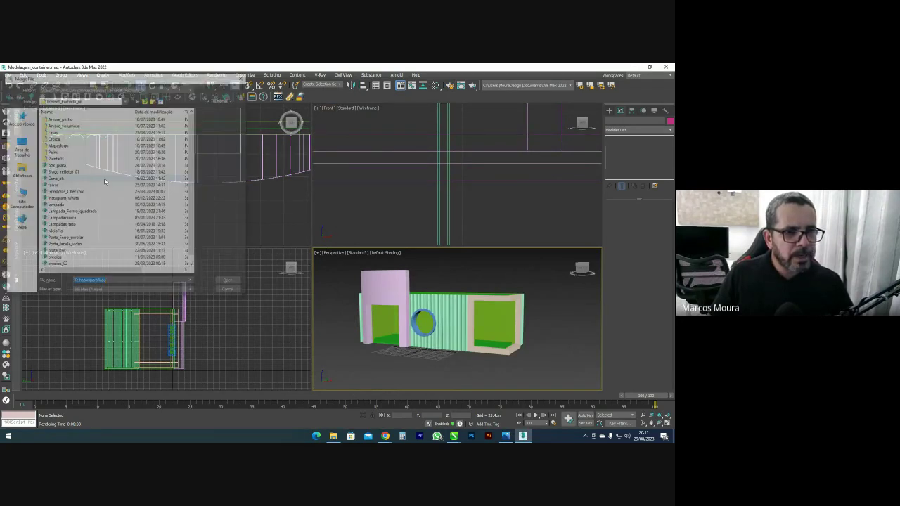
scroll(80, 182, "down", 1)
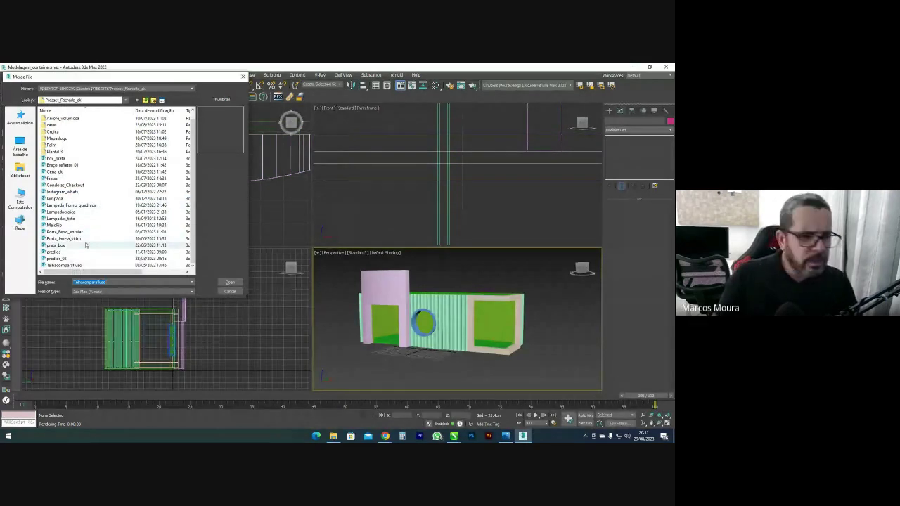
left_click(95, 91)
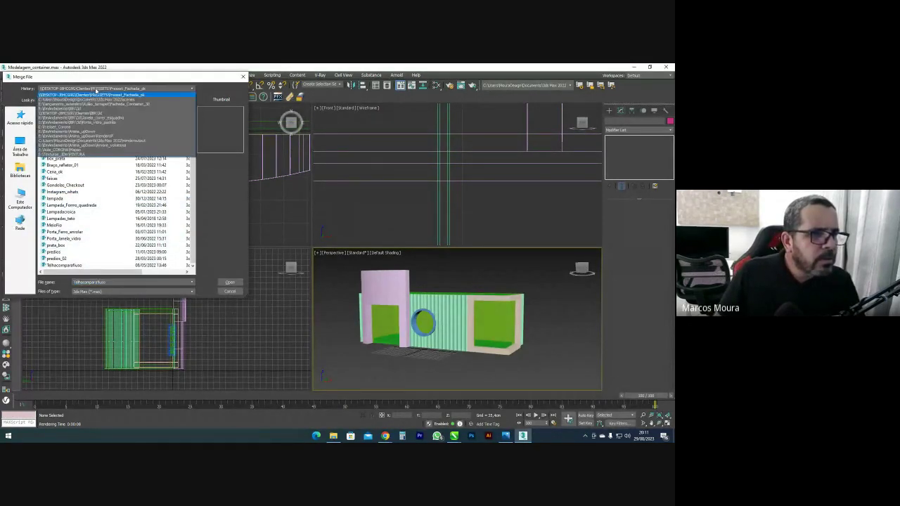
left_click(95, 91)
left_click(20, 200)
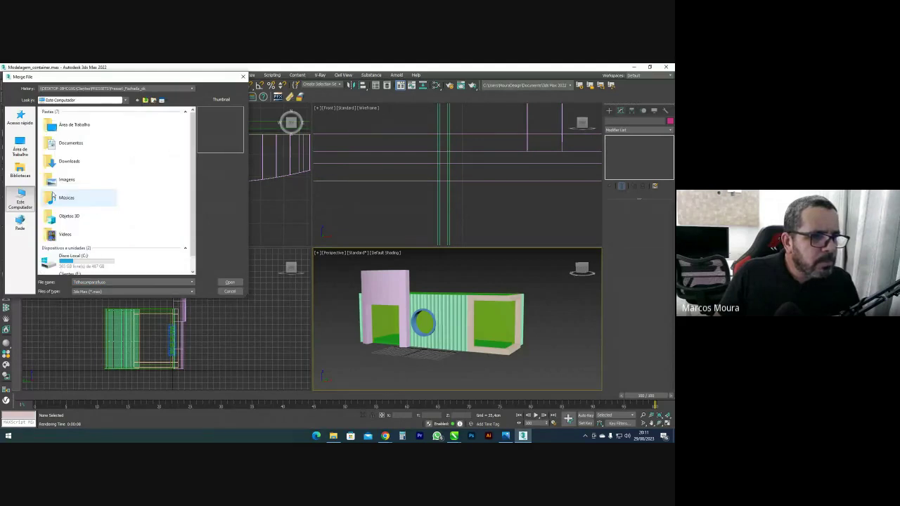
scroll(85, 246, "down", 1)
double_click(81, 261)
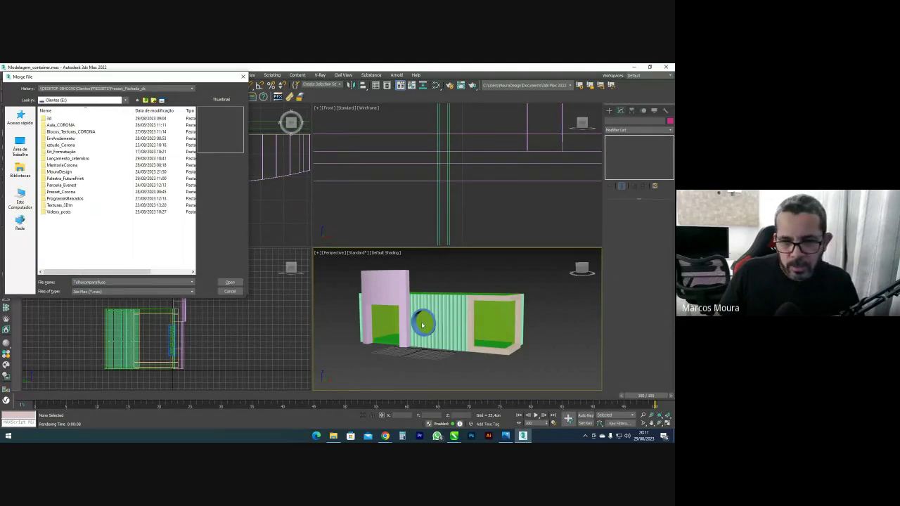
double_click(62, 158)
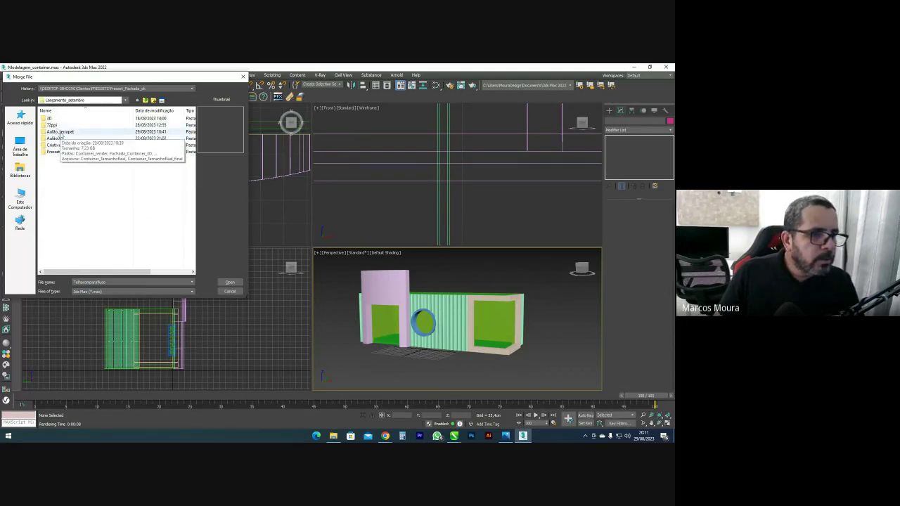
double_click(61, 133)
double_click(63, 125)
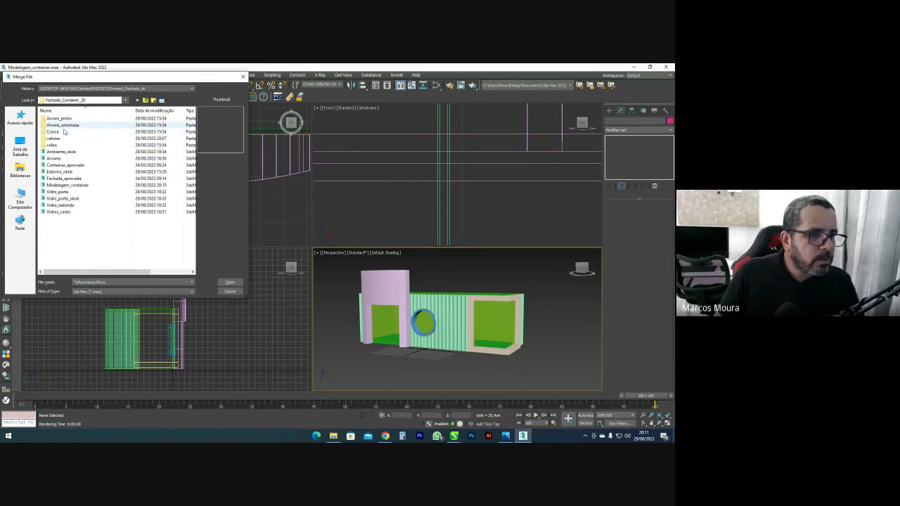
Merge the Vidro_redondo glass group from its file into the scene and dismiss the Scene Converter
left_click(75, 199)
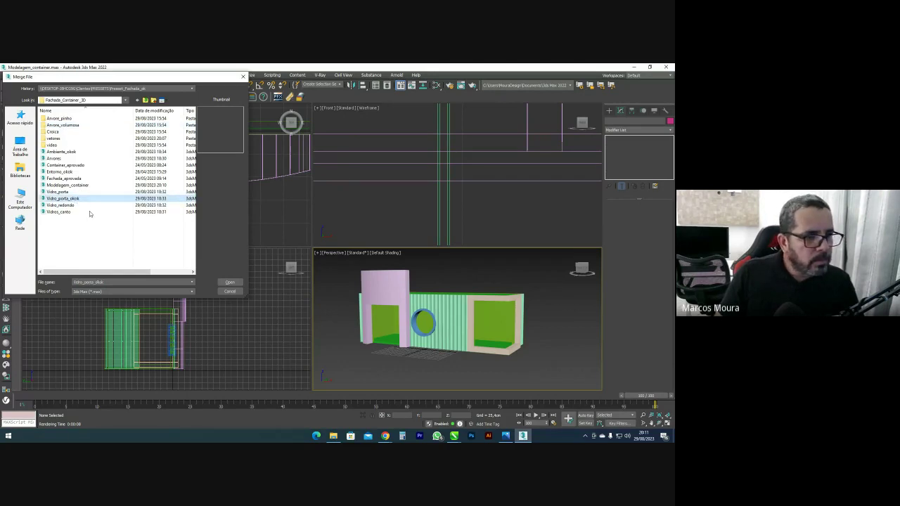
left_click(78, 207)
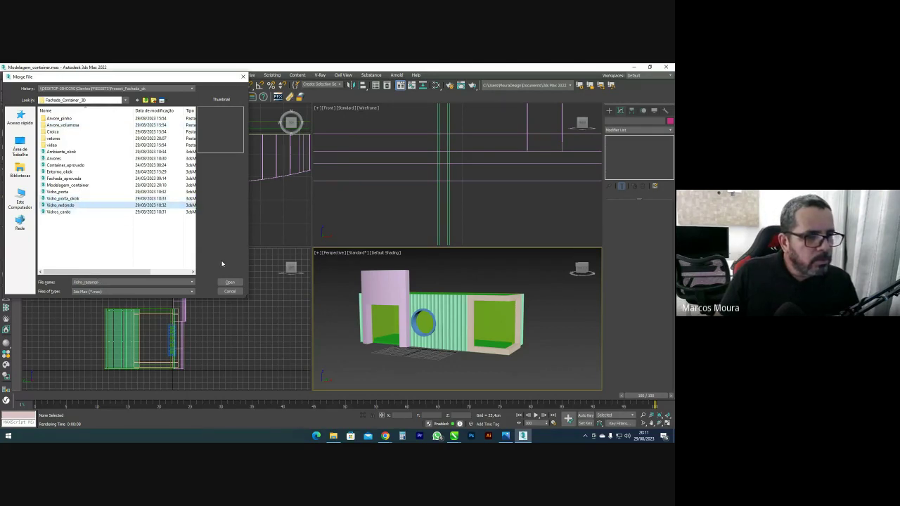
left_click(229, 283)
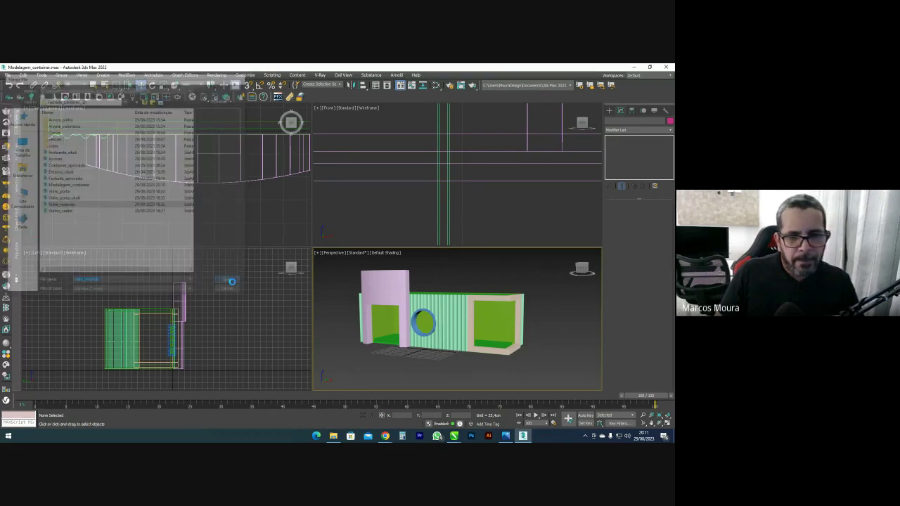
left_click(295, 186)
left_click(365, 324)
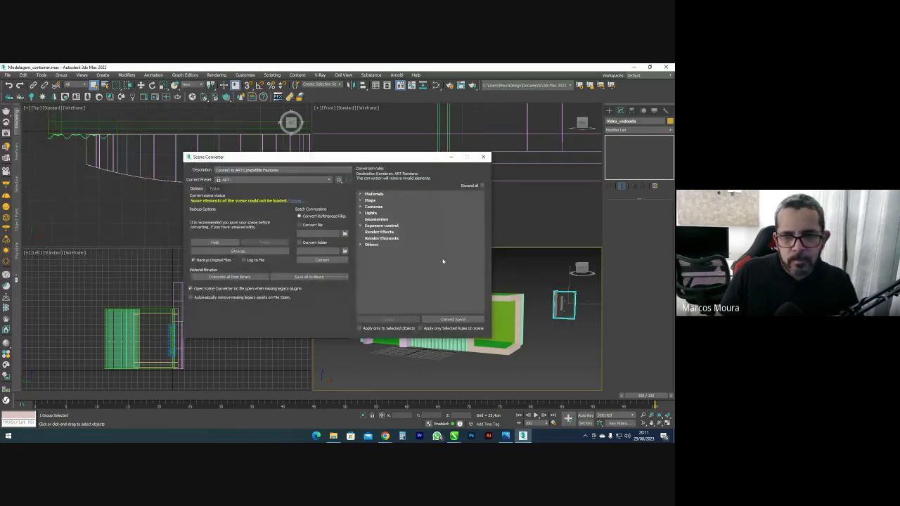
left_click(484, 156)
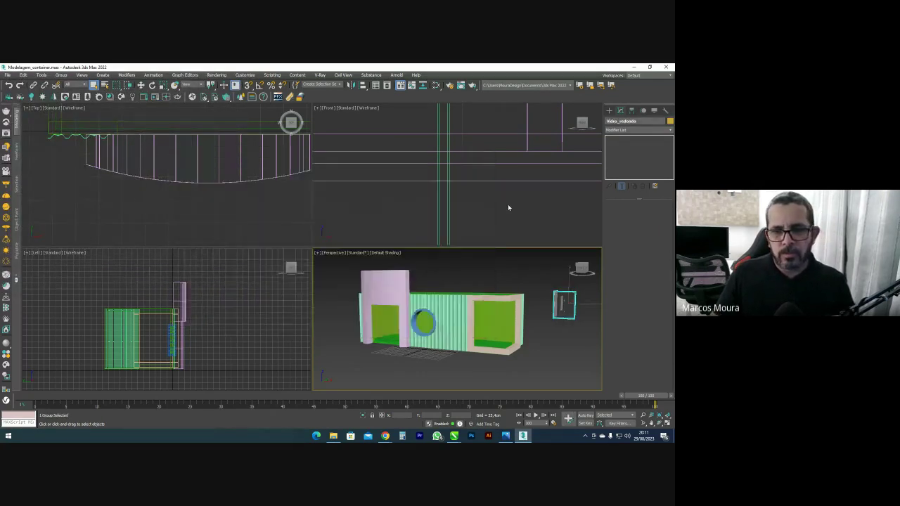
Move the merged glass group in plan from its distant position to just in front of the storefront
scroll(534, 285, "down", 5)
scroll(171, 143, "down", 10)
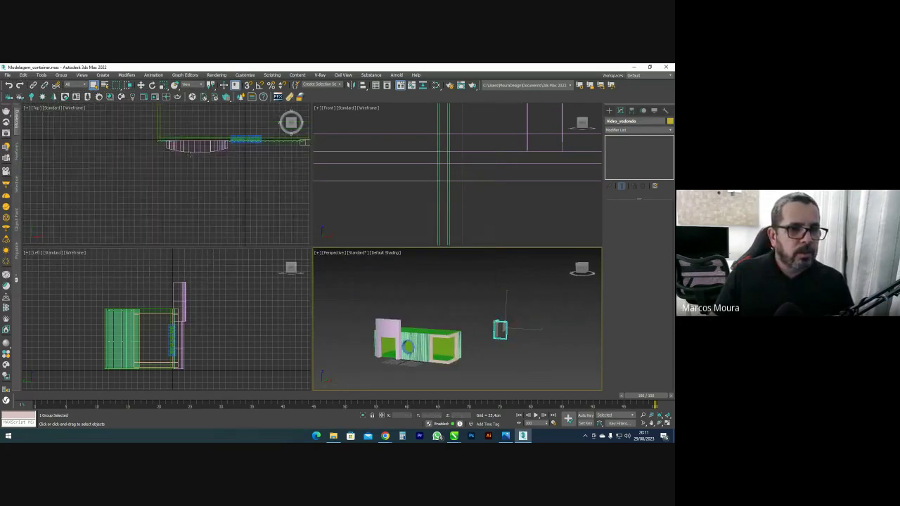
key("w")
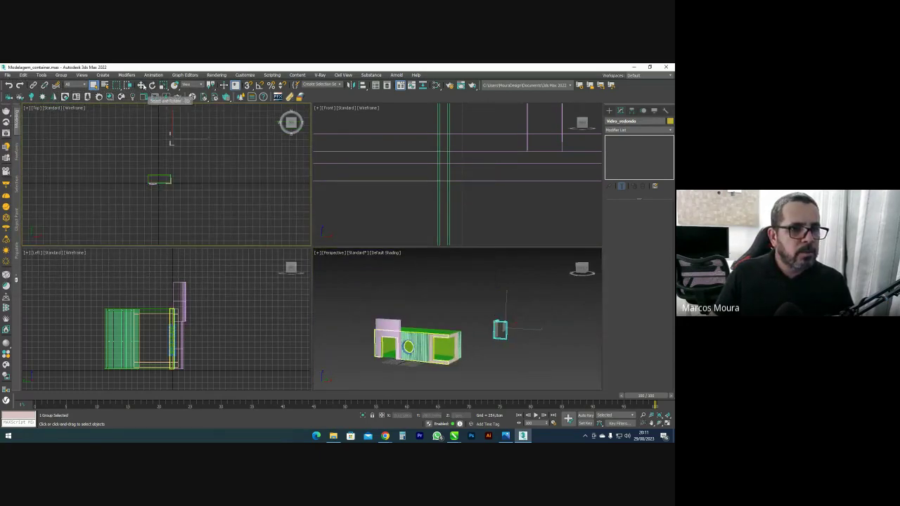
left_click_drag(172, 133, 175, 180)
scroll(175, 180, "up", 2)
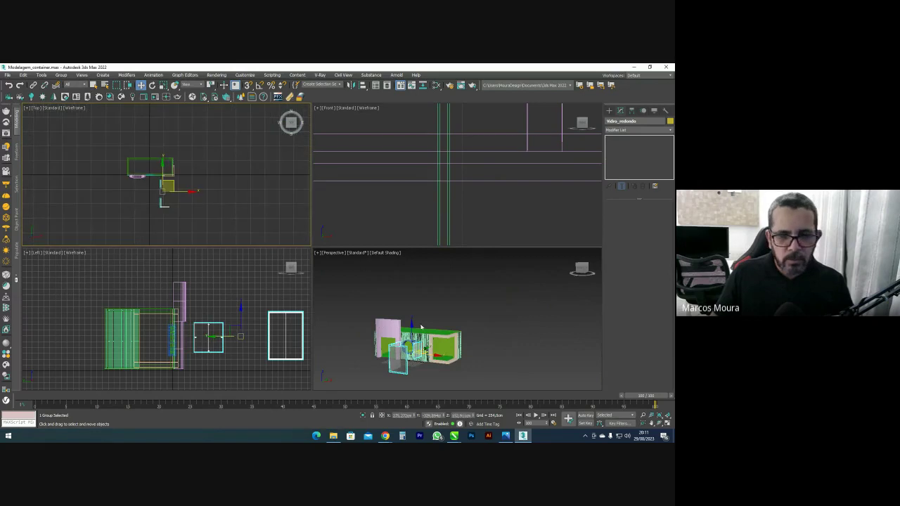
Rotate the glass group about the vertical axis, setting its Z rotation to 90 degrees
scroll(434, 349, "up", 5)
middle_click_drag(433, 350, 480, 355, "alt")
key("e")
left_click_drag(197, 195, 191, 137)
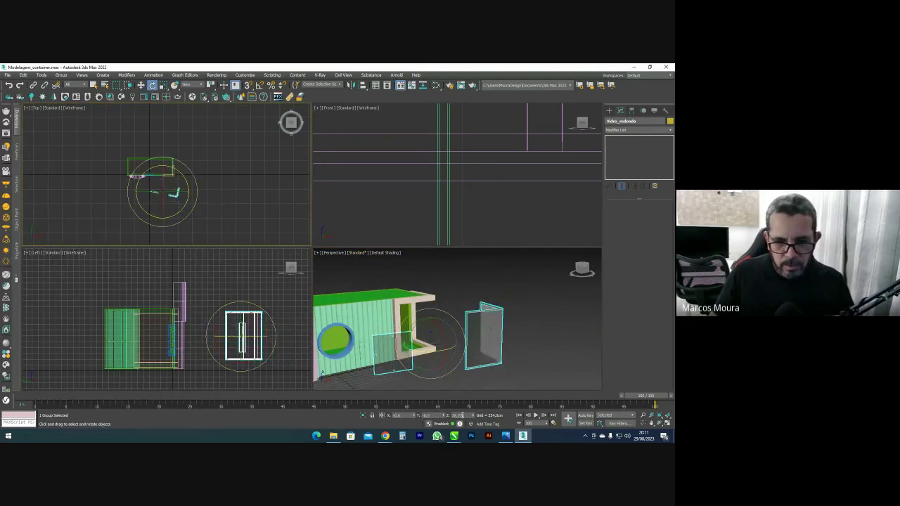
type("90")
key("Return")
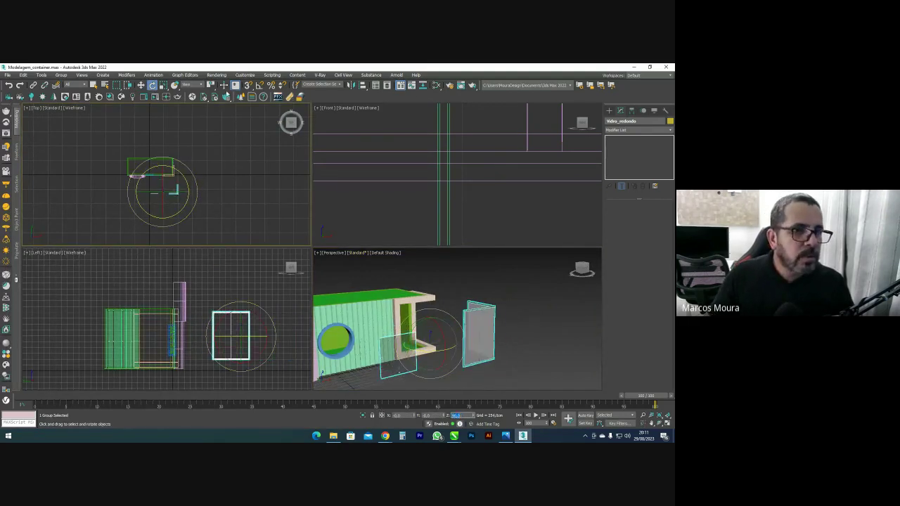
Move the glass group in plan so its L-shaped panes sit inside the corner window frame
key("w")
scroll(167, 187, "up", 4)
left_click_drag(169, 184, 161, 149)
scroll(179, 164, "up", 7)
left_click_drag(198, 183, 187, 163)
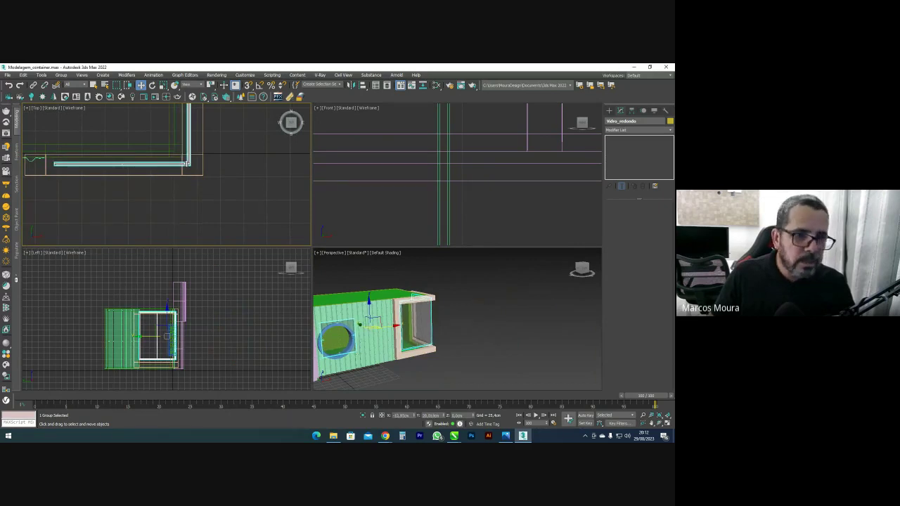
scroll(156, 162, "down", 3)
middle_click_drag(156, 163, 249, 173)
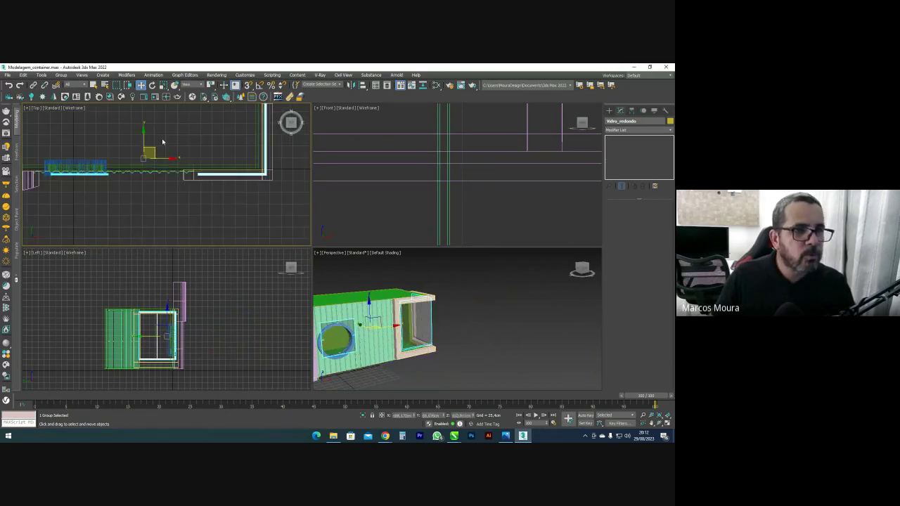
Ungroup the merged glass and shift the pieces slightly back into the depth of the window frames
left_click(62, 76)
left_click(72, 94)
middle_click_drag(100, 156, 158, 157)
scroll(193, 159, "up", 2)
left_click_drag(218, 149, 213, 140)
scroll(482, 163, "down", 8)
Lower the glass pieces slightly in the front view to line up with the round window opening
scroll(484, 163, "down", 4)
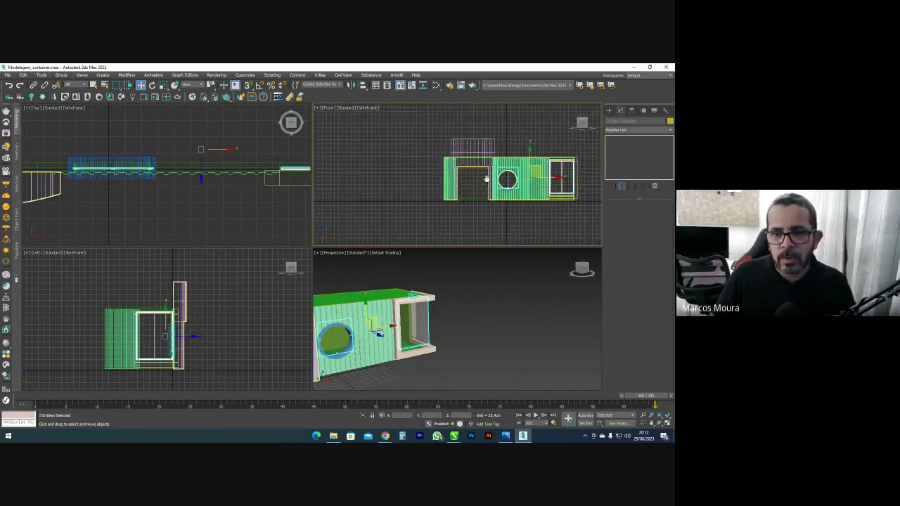
scroll(485, 165, "up", 5)
middle_click_drag(487, 176, 483, 161)
left_click_drag(524, 148, 525, 154)
Examine the fit of the glass in the corner frame and the round window from several angles
right_click(342, 311)
middle_click_drag(356, 327, 329, 343, "alt")
scroll(360, 327, "up", 4)
scroll(337, 341, "down", 2)
middle_click_drag(446, 308, 409, 331, "alt")
scroll(293, 183, "down", 3)
middle_click_drag(293, 182, 136, 195)
scroll(136, 196, "up", 5)
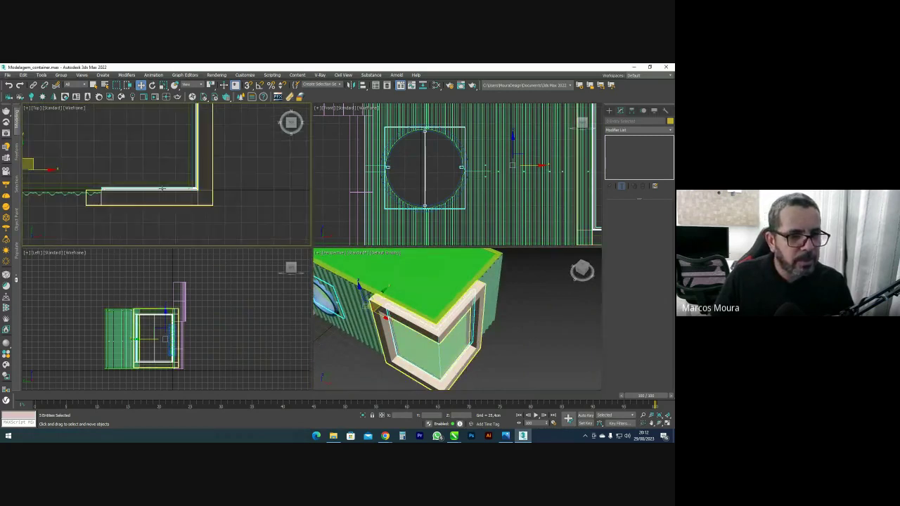
middle_click_drag(211, 196, 217, 211)
middle_click_drag(429, 329, 398, 306, "alt")
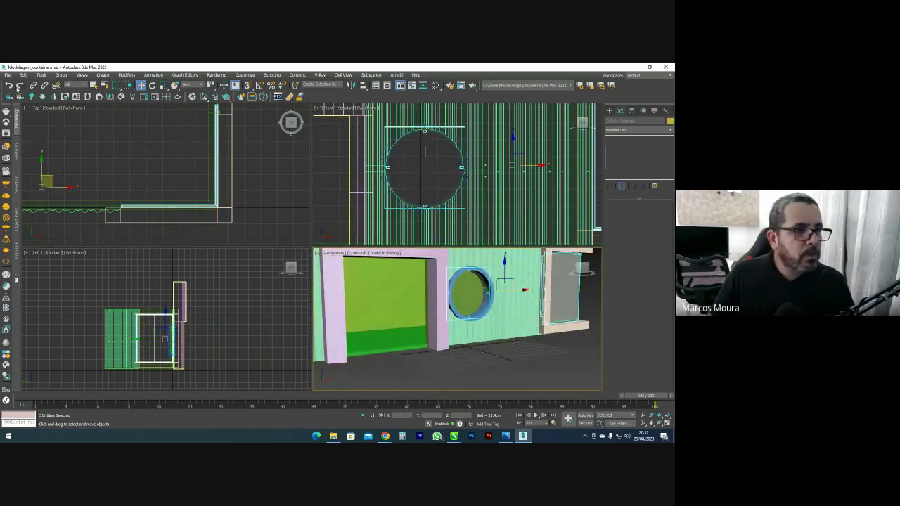
Merge the door glass from Vidro_porta_okok into the scene, auto-renaming the duplicate merged material, and dismiss the Scene Converter
left_click(7, 74)
mouse_move(33, 174)
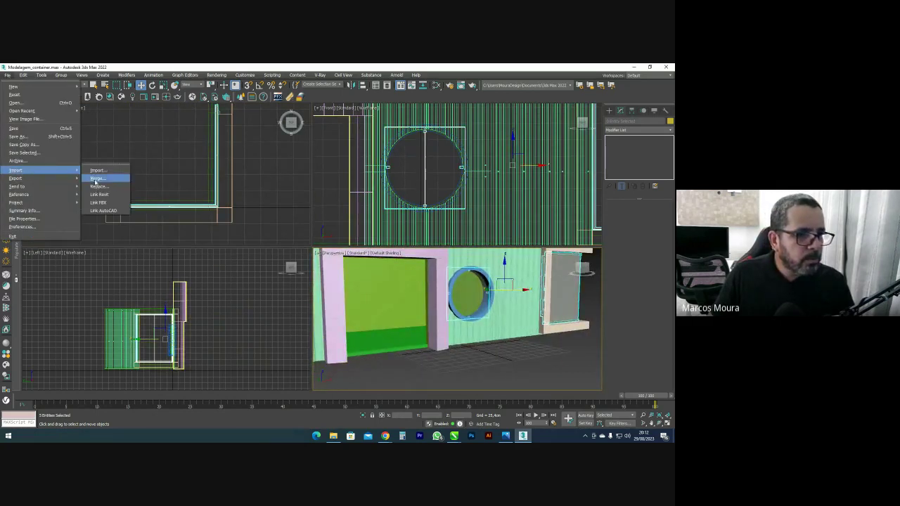
left_click(96, 180)
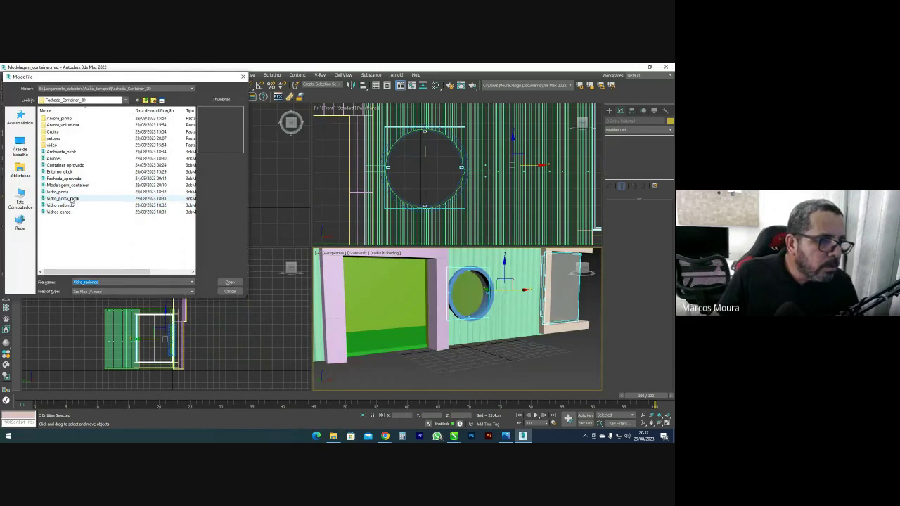
left_click(61, 199)
left_click(62, 192)
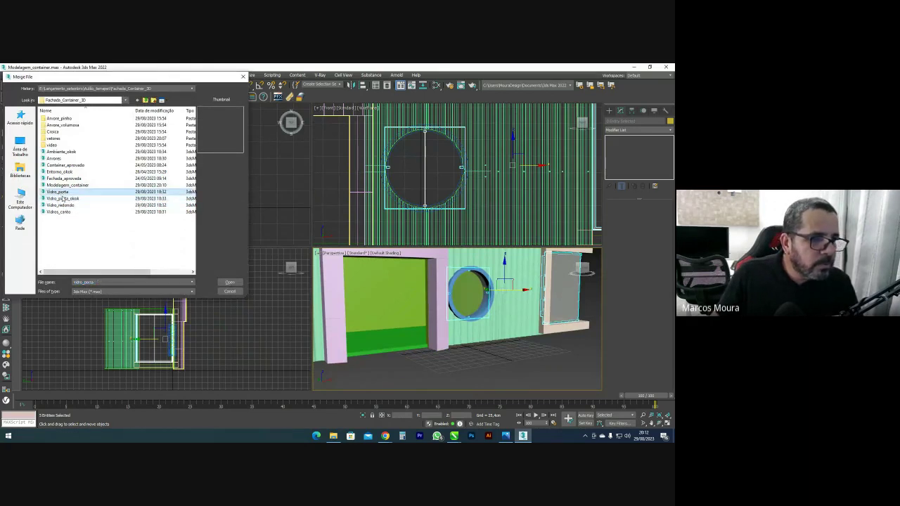
left_click(63, 198)
left_click(229, 282)
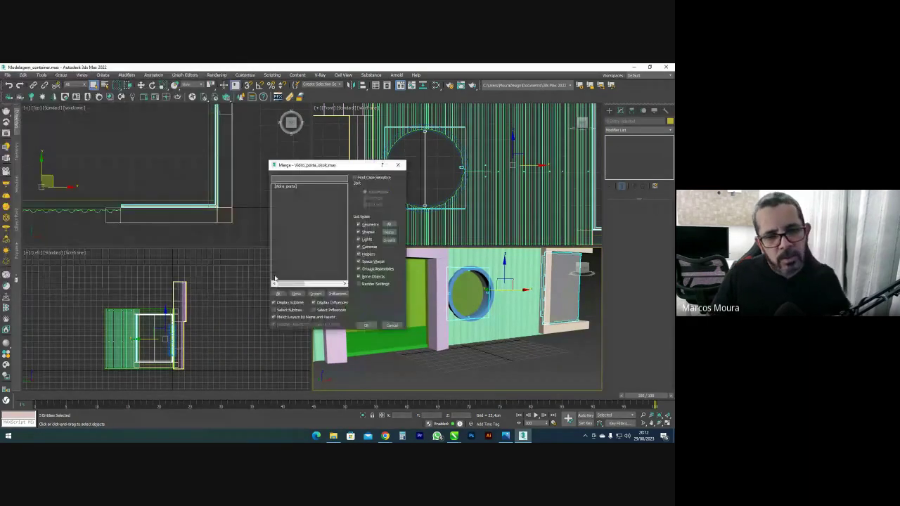
double_click(285, 187)
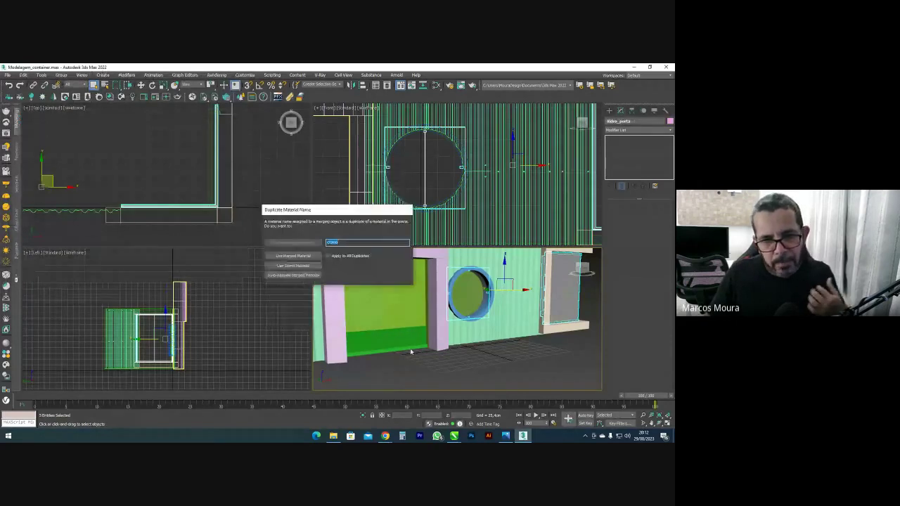
left_click(306, 276)
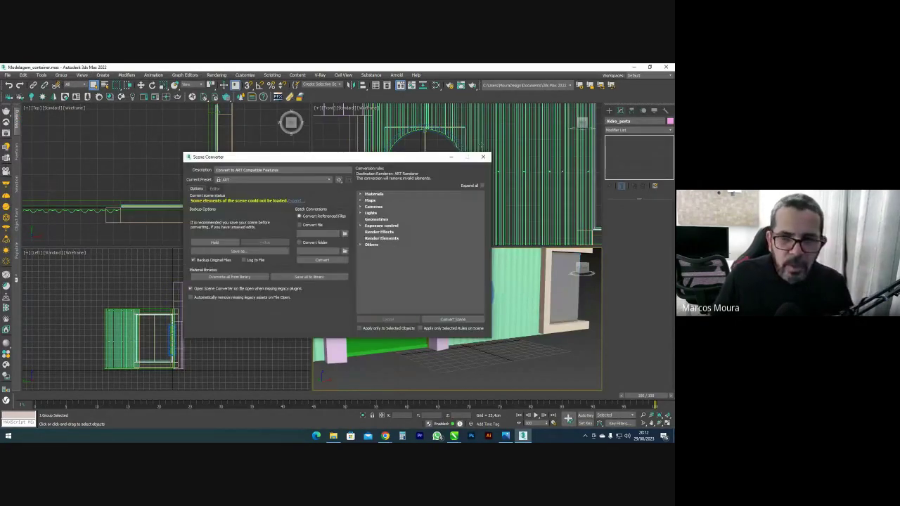
left_click(483, 156)
Move the merged glass door in plan to just in front of the entrance portal
scroll(203, 163, "down", 3)
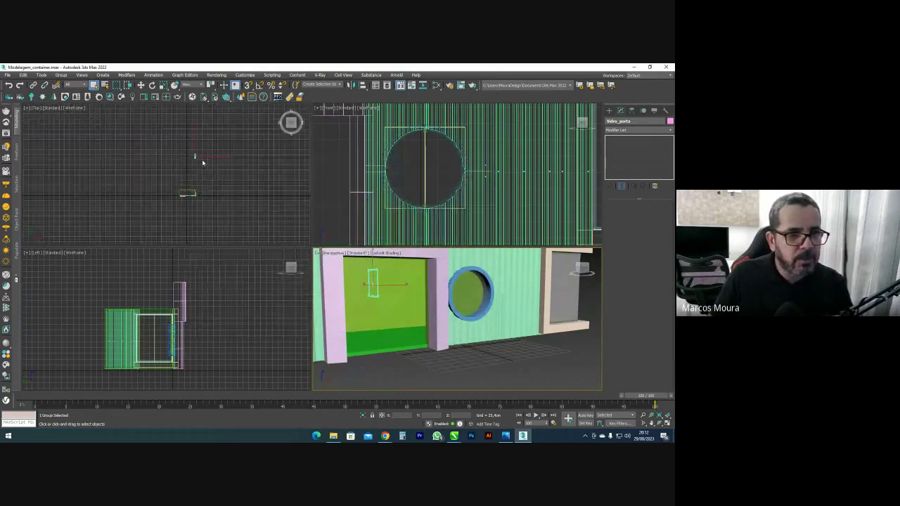
left_click(141, 84)
left_click_drag(201, 147, 190, 190)
scroll(192, 195, "up", 5)
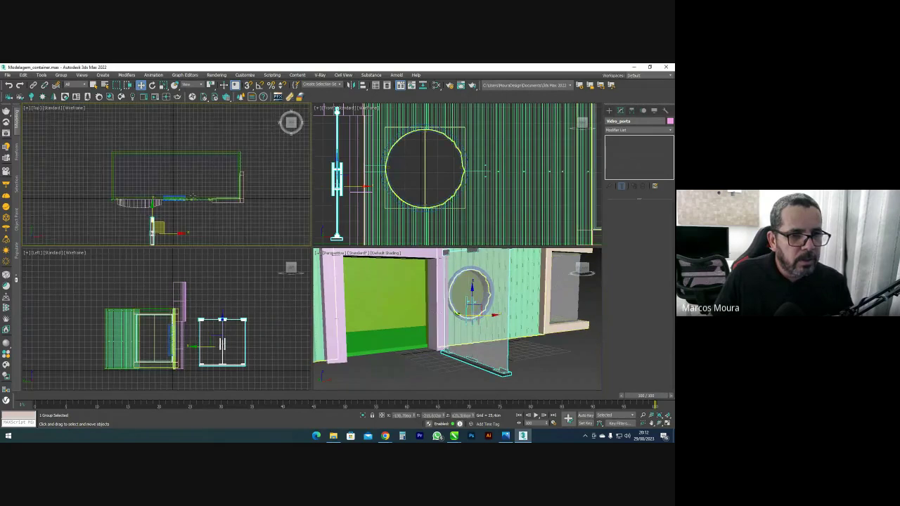
scroll(192, 195, "up", 2)
middle_click_drag(191, 195, 257, 123)
Rotate the glass door about the vertical axis to 90 degrees so it runs parallel to the facade
left_click(152, 85)
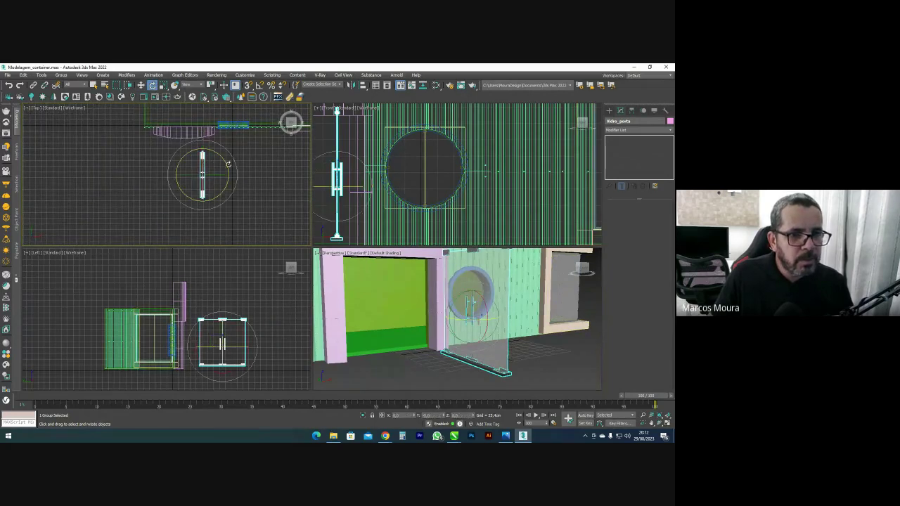
left_click_drag(215, 163, 168, 139)
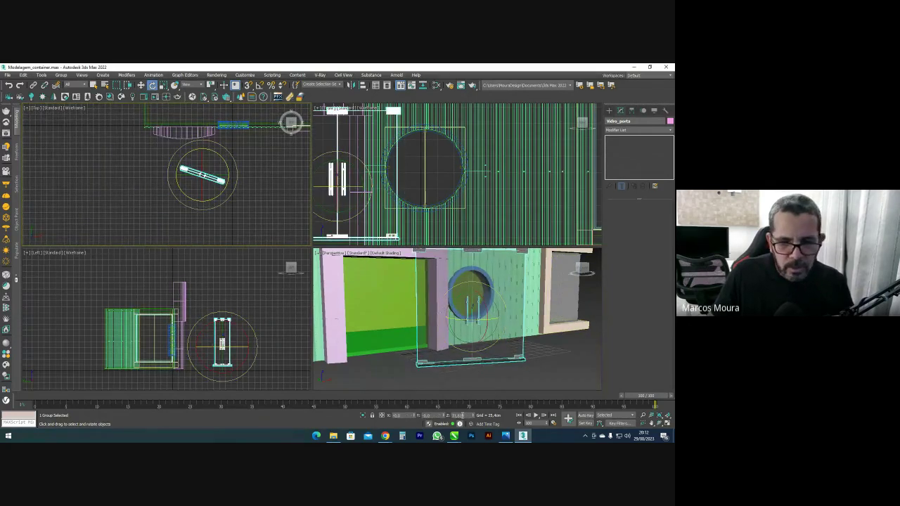
type("90")
key("Return")
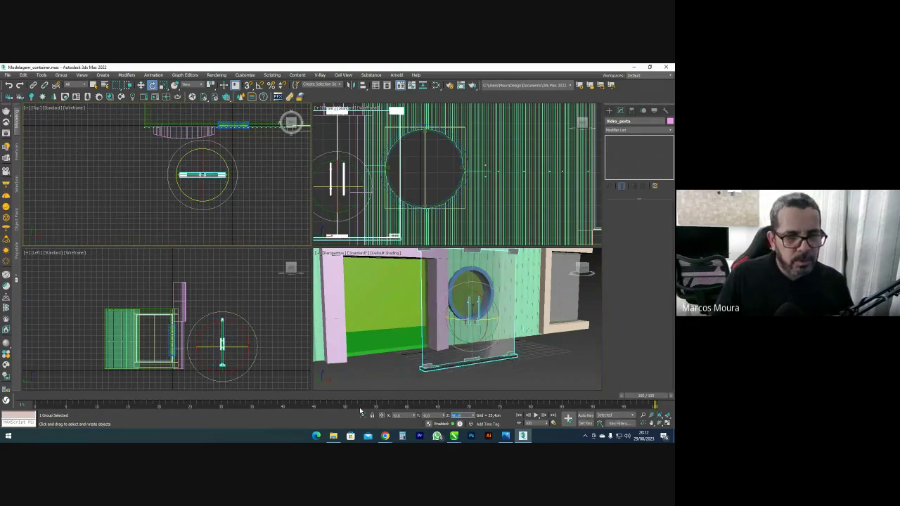
Move the glass door back into the container's entrance opening, centred behind the curved portal
left_click(141, 85)
scroll(167, 115, "up", 2)
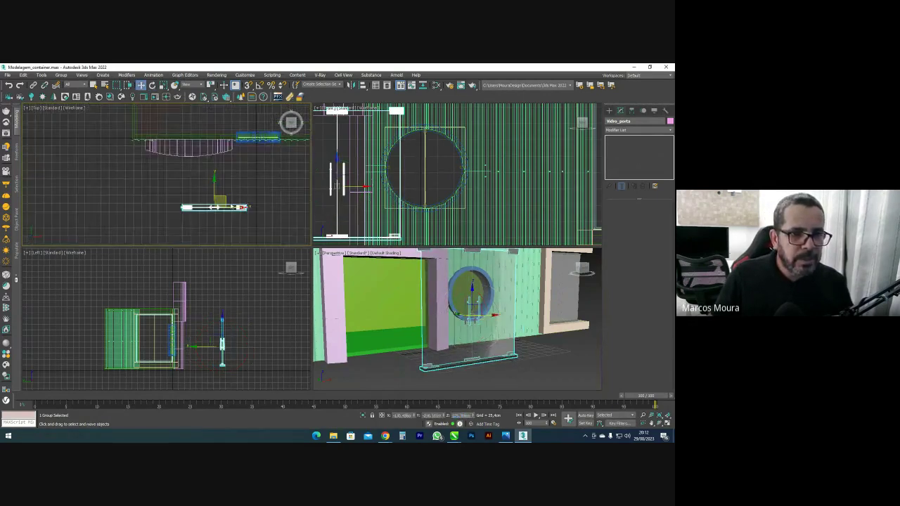
middle_click_drag(219, 194, 231, 214)
left_click_drag(233, 215, 206, 156)
scroll(204, 157, "up", 5)
middle_click_drag(204, 173, 177, 179)
left_click_drag(176, 180, 178, 150)
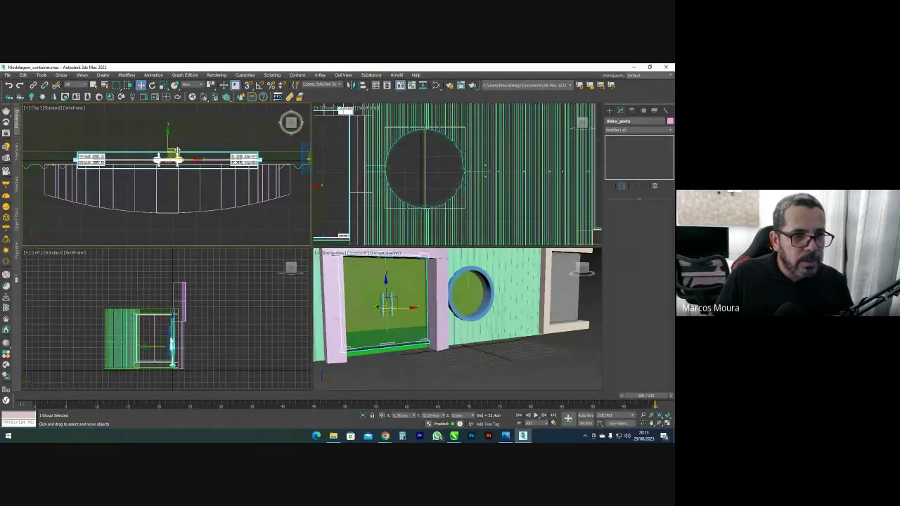
Examine the door's fit against the opening's lower corner and top edge, then deselect it and view the whole storefront
scroll(436, 120, "down", 4)
middle_click_drag(384, 156, 406, 141)
scroll(423, 154, "up", 6)
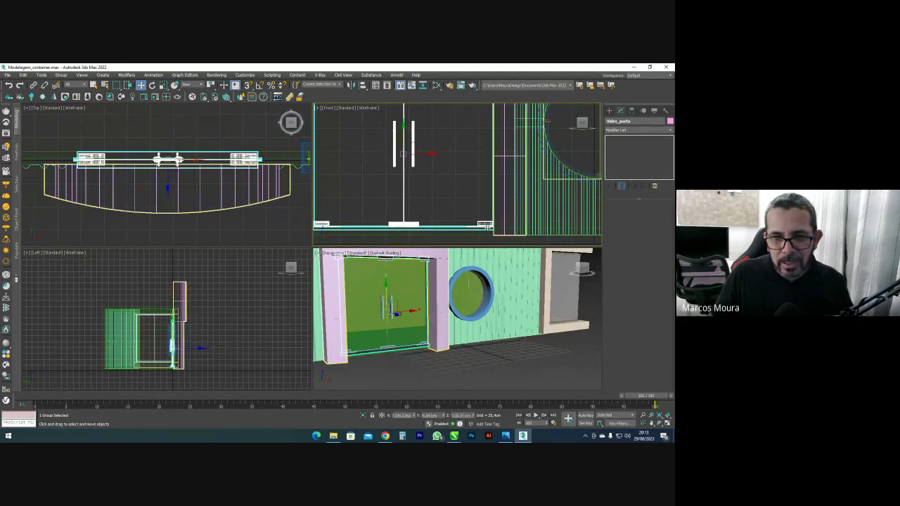
scroll(492, 201, "up", 5)
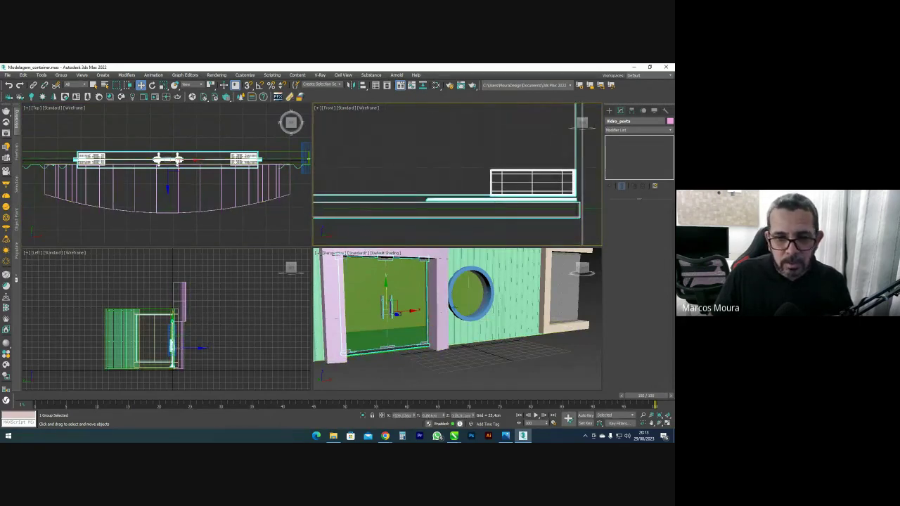
scroll(438, 336, "up", 8)
middle_click_drag(445, 305, 426, 359)
scroll(442, 300, "down", 6)
scroll(393, 309, "down", 2)
middle_click_drag(392, 304, 435, 280)
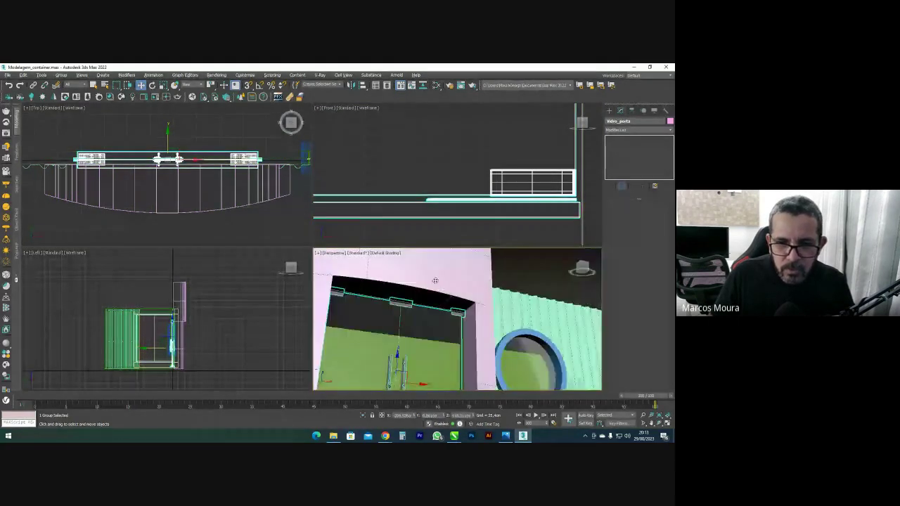
scroll(447, 313, "up", 5)
scroll(447, 314, "down", 11)
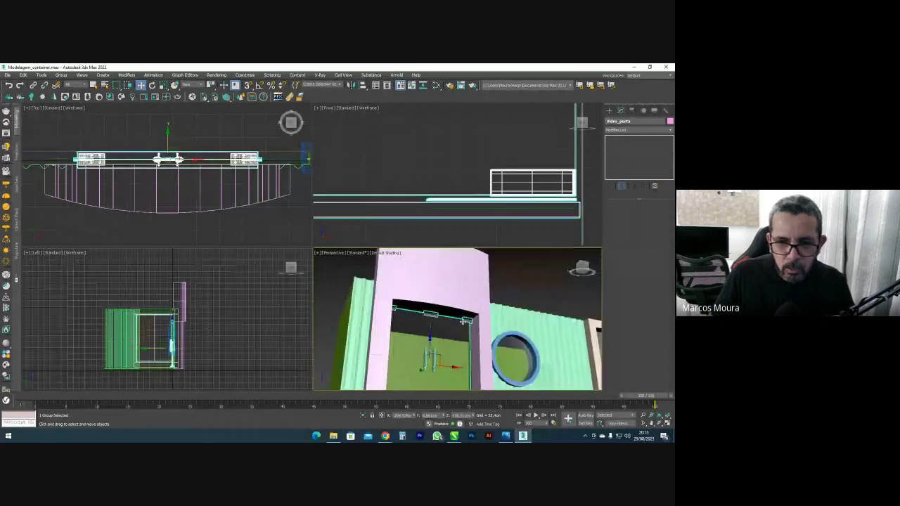
mouse_move(433, 321)
middle_mouse_down("alt")
mouse_move(412, 336)
mouse_move(429, 331)
middle_mouse_up("alt")
scroll(430, 330, "up", 3)
left_click(515, 260)
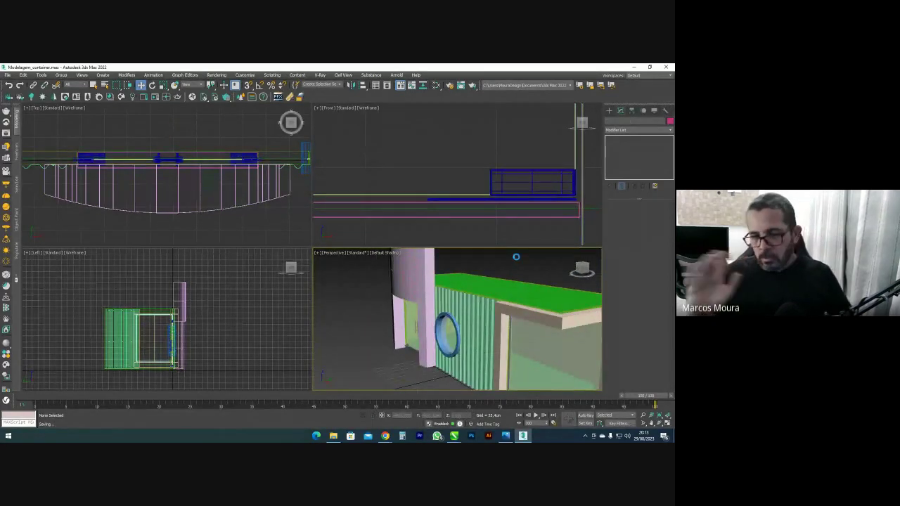
scroll(499, 274, "down", 4)
middle_click_drag(490, 284, 462, 295)
Create a large ground plane in the top view and centre it beneath the storefront
left_click(610, 110)
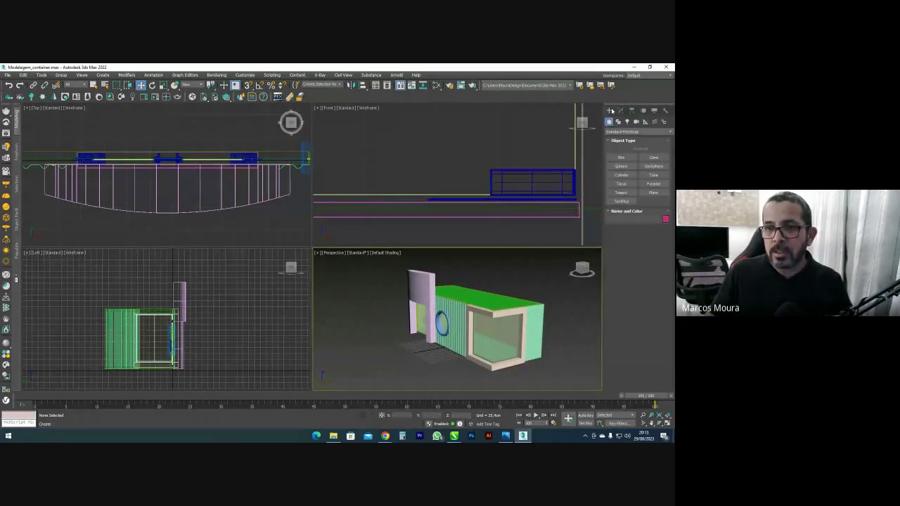
left_click(653, 192)
scroll(185, 166, "down", 12)
mouse_move(126, 115)
left_mouse_down()
mouse_move(142, 136)
mouse_move(317, 244)
left_mouse_up()
left_click(142, 85)
middle_click_drag(232, 168, 240, 196)
left_click_drag(240, 196, 198, 174)
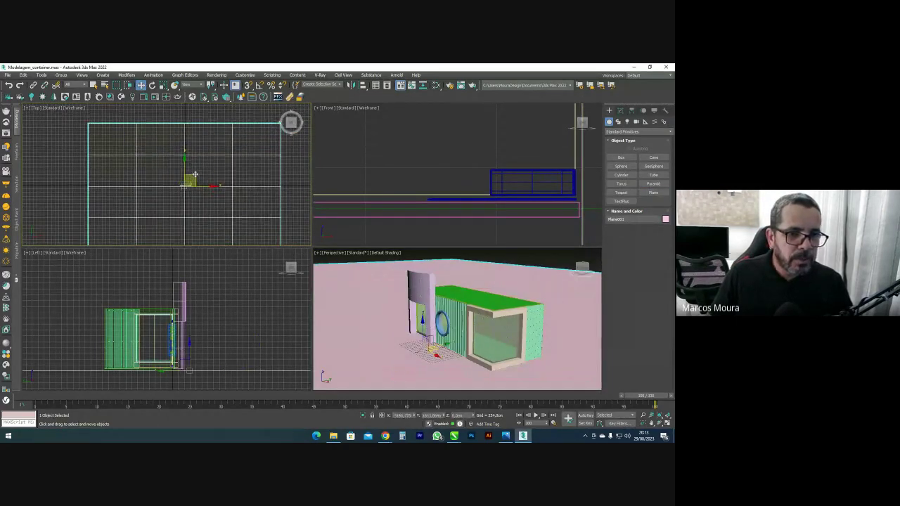
Create a new VRayMtl in the Slate Material Editor and give it a light grey diffuse colour
key("m")
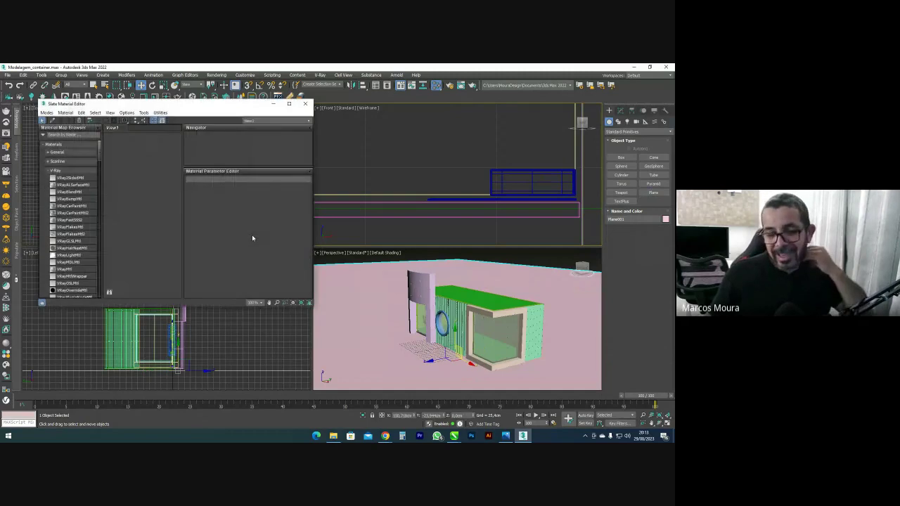
left_click_drag(194, 110, 185, 91)
left_click_drag(305, 127, 427, 128)
left_click_drag(53, 252, 152, 166)
left_click(344, 176)
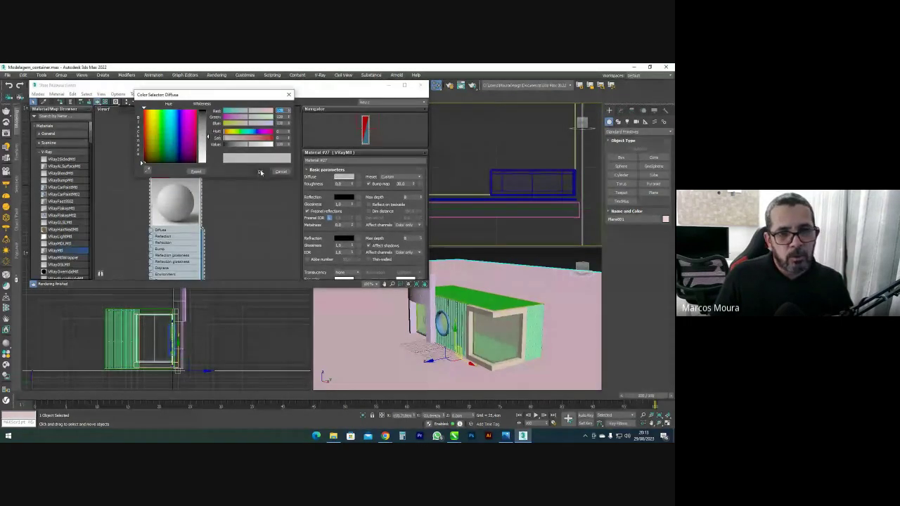
left_click(260, 171)
Set the material's reflection colour to a mid grey and its reflection glossiness to 0.7
left_click(343, 197)
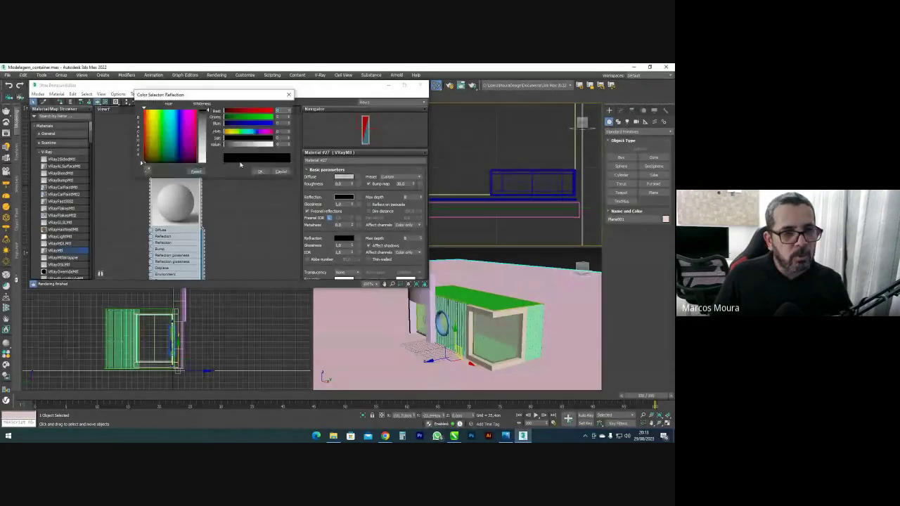
left_click_drag(208, 111, 211, 165)
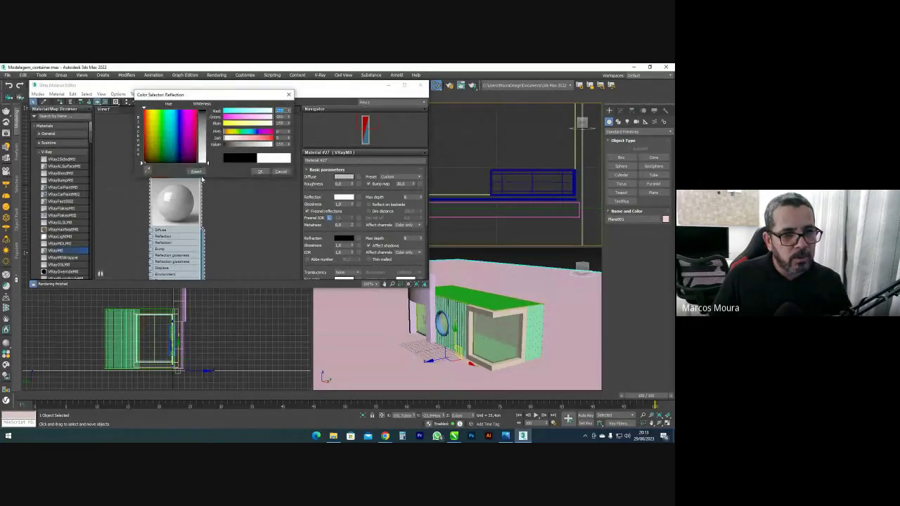
left_click(197, 172)
left_click_drag(208, 110, 208, 131)
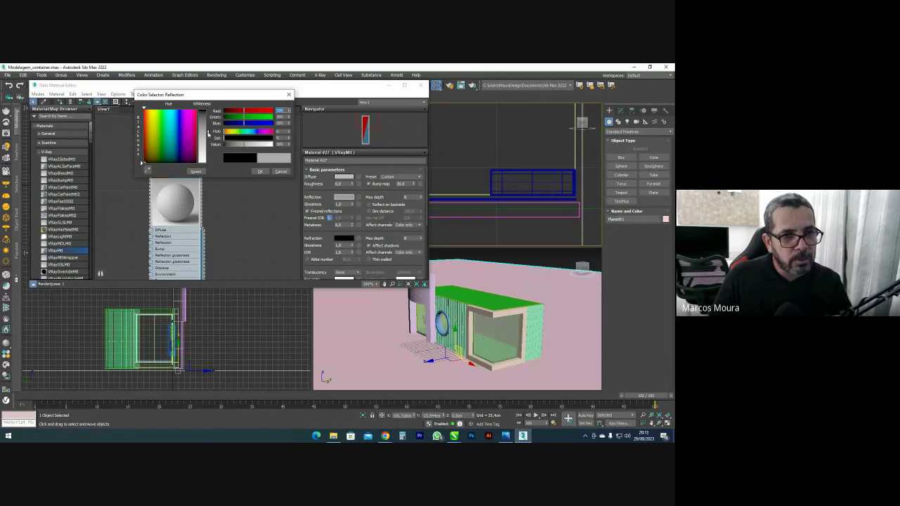
left_click(260, 171)
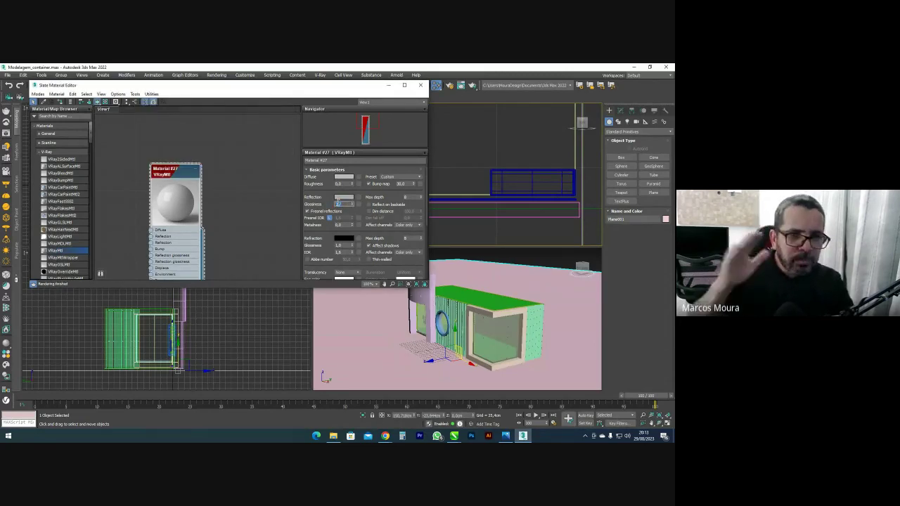
Assign the grey VRayMtl to the ground plane and close the material editor
middle_click_drag(215, 242, 219, 170)
scroll(219, 169, "down", 1)
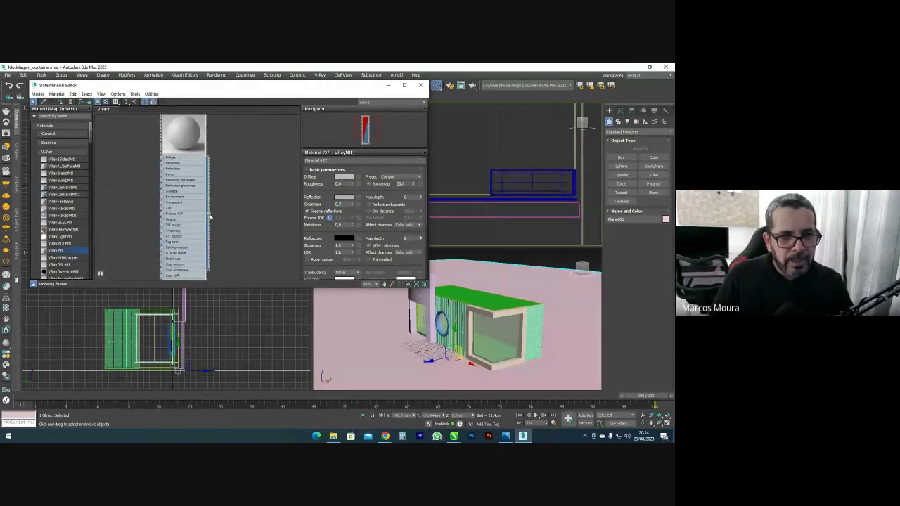
left_click_drag(209, 215, 344, 331)
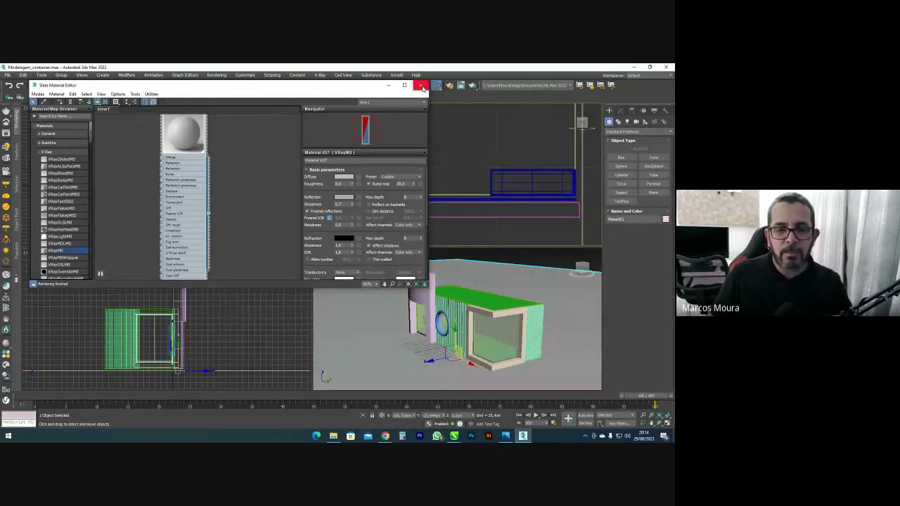
left_click(420, 85)
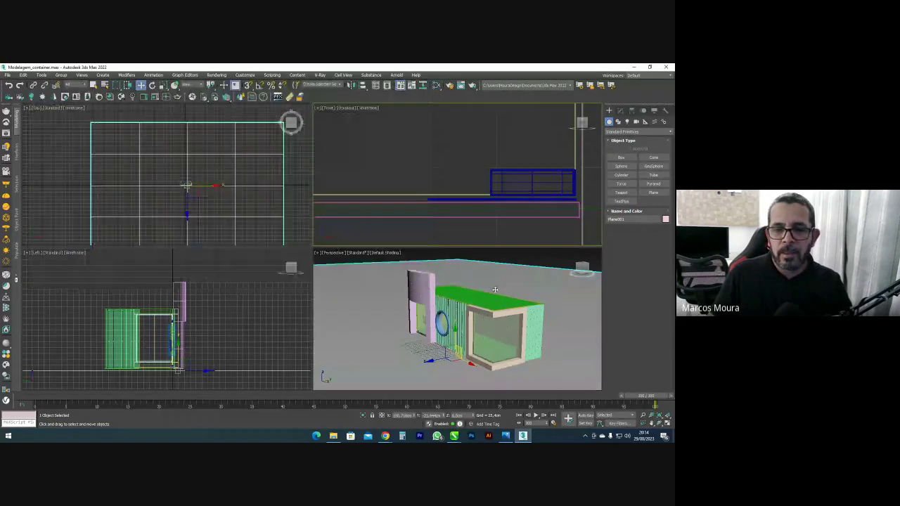
Create a VRaySun in the left view, aimed diagonally down at the storefront, and accept adding the V-Ray sky environment
left_click(628, 132)
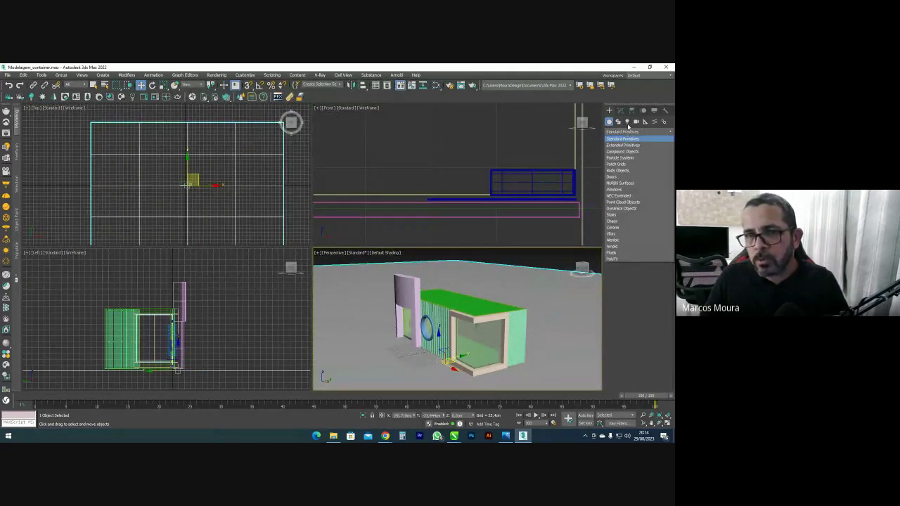
left_click(628, 122)
left_click(623, 158)
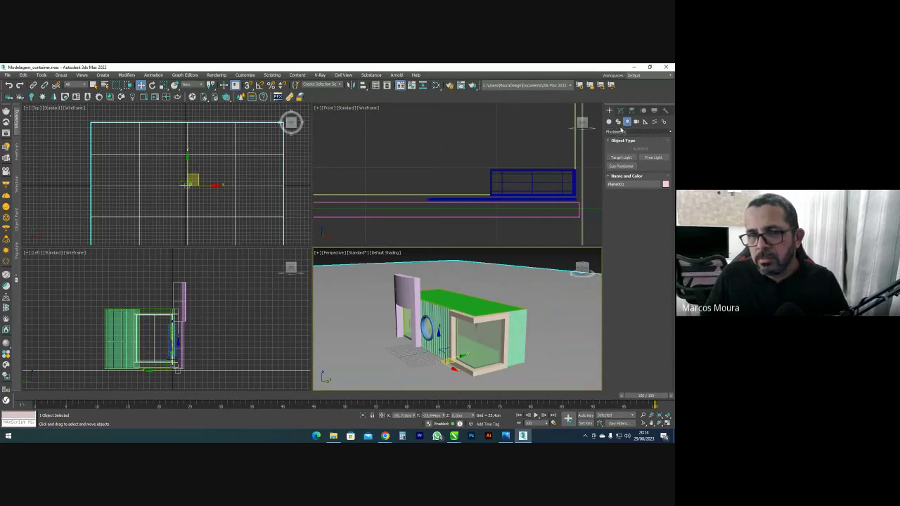
left_click(623, 132)
left_click(613, 158)
left_click(653, 166)
scroll(137, 334, "down", 10)
left_click_drag(215, 274, 136, 334)
left_click(358, 270)
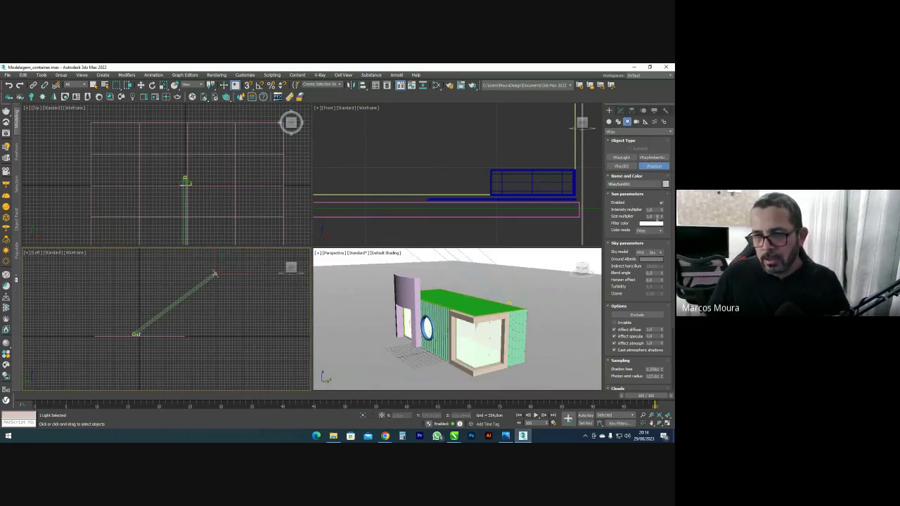
Reduce the VRaySun's intensity multiplier to a small fraction and set its size multiplier to 15
double_click(653, 217)
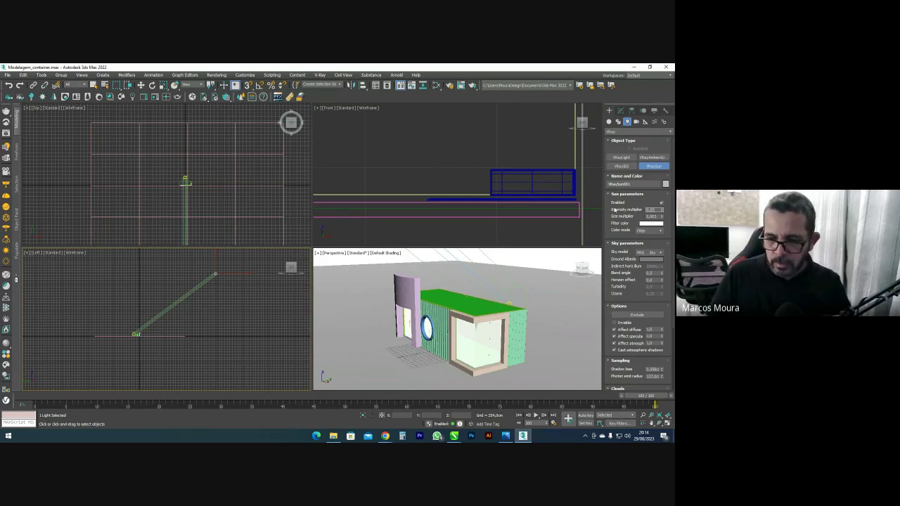
key("Return")
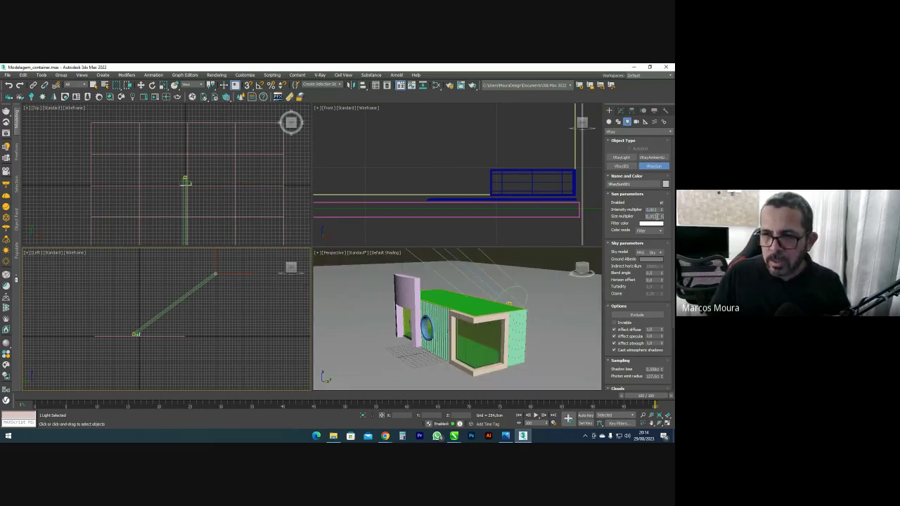
type("15")
key("Return")
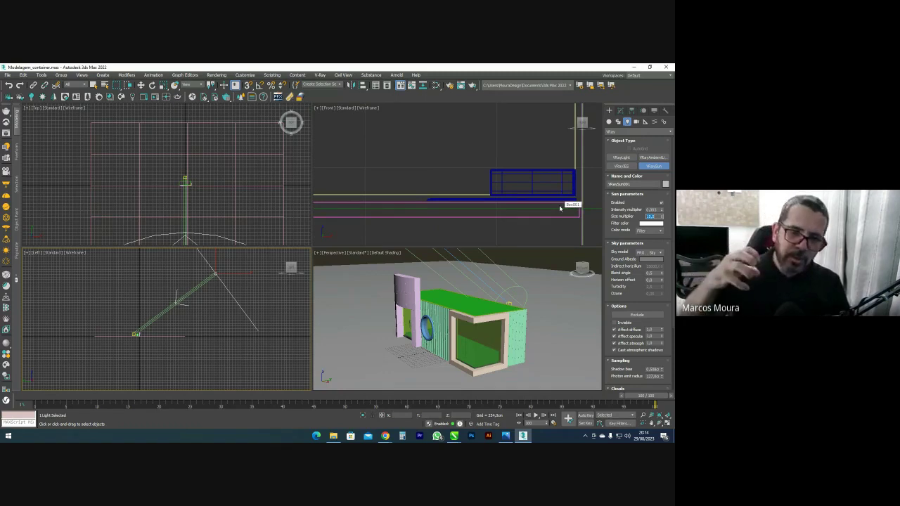
Test-render the storefront's perspective view, inspect the corner window and shadows, then close the frame buffer and stop the render
scroll(483, 316, "up", 1)
middle_click_drag(482, 315, 482, 302, "alt")
scroll(482, 296, "up", 3)
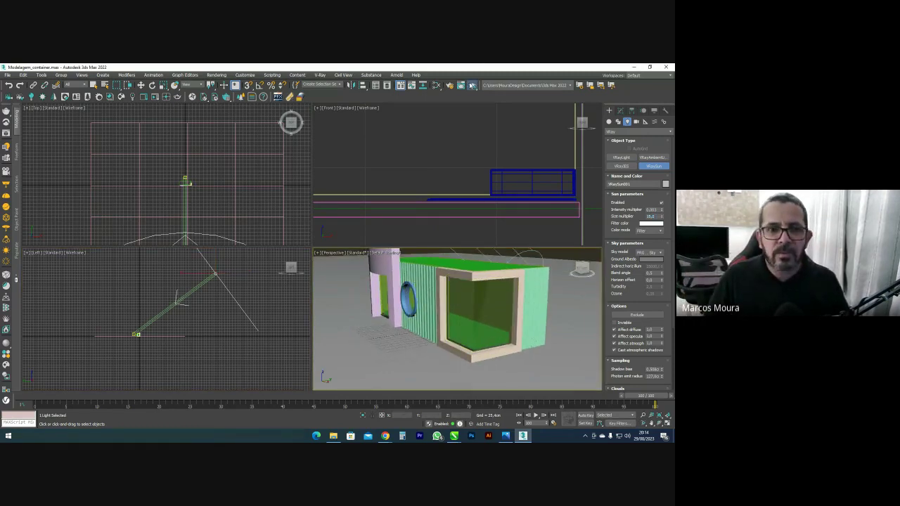
left_click(471, 86)
scroll(240, 218, "down", 1)
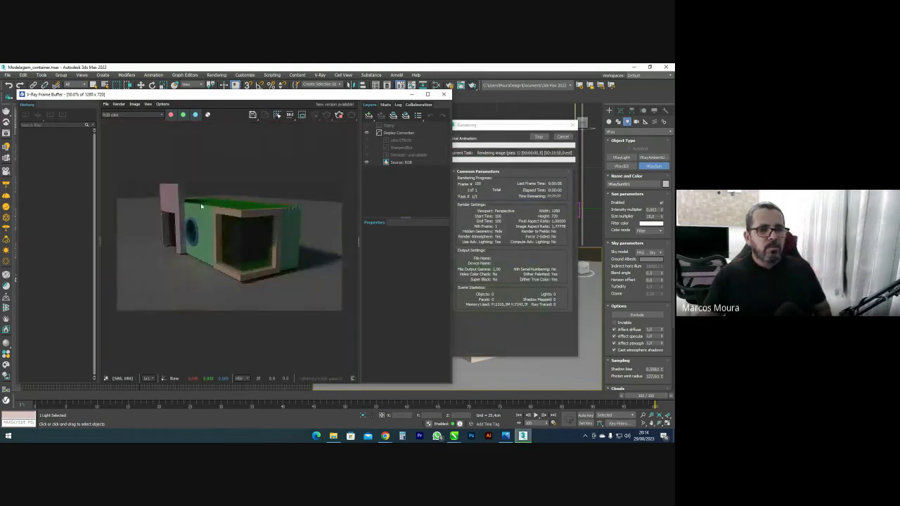
scroll(206, 205, "up", 1)
scroll(209, 215, "down", 1)
scroll(211, 218, "up", 1)
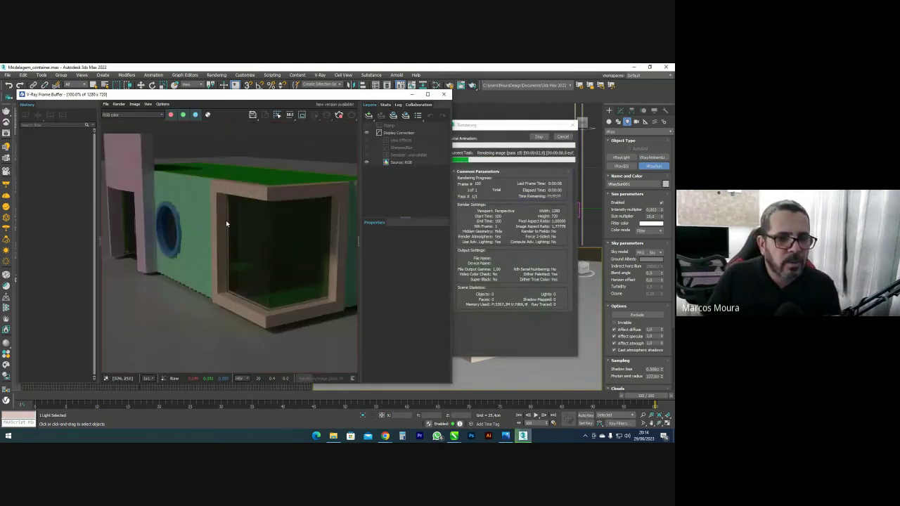
left_click(443, 93)
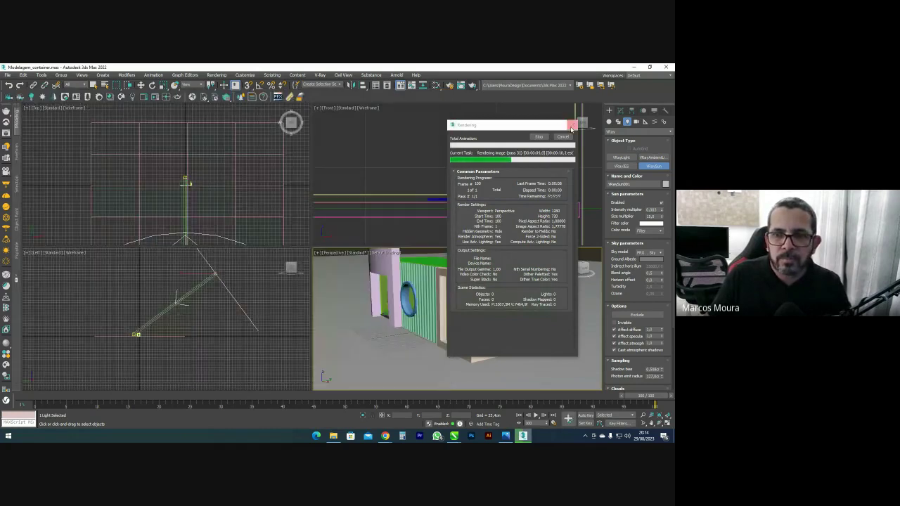
left_click(572, 126)
Raise the VRaySun's intensity multiplier slightly and test-render the perspective view again, closing the frame buffer after checking it
double_click(651, 210)
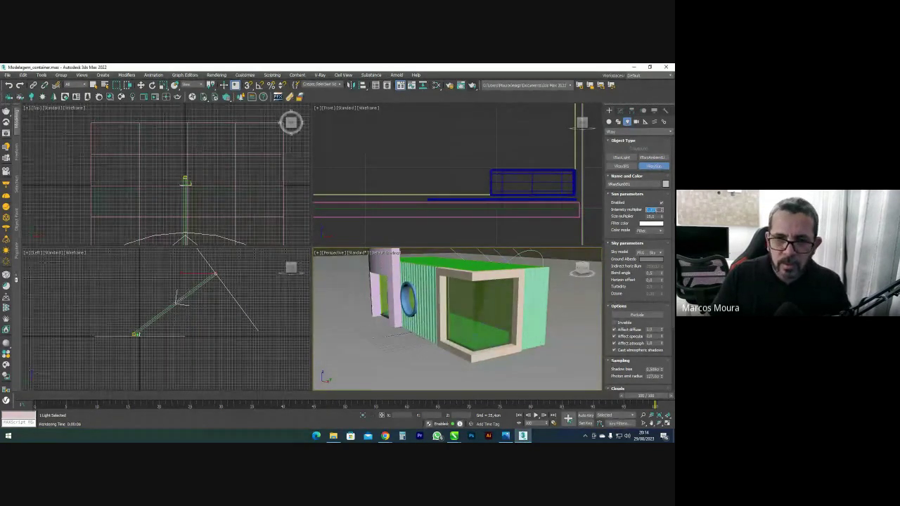
middle_click_drag(572, 308, 547, 322)
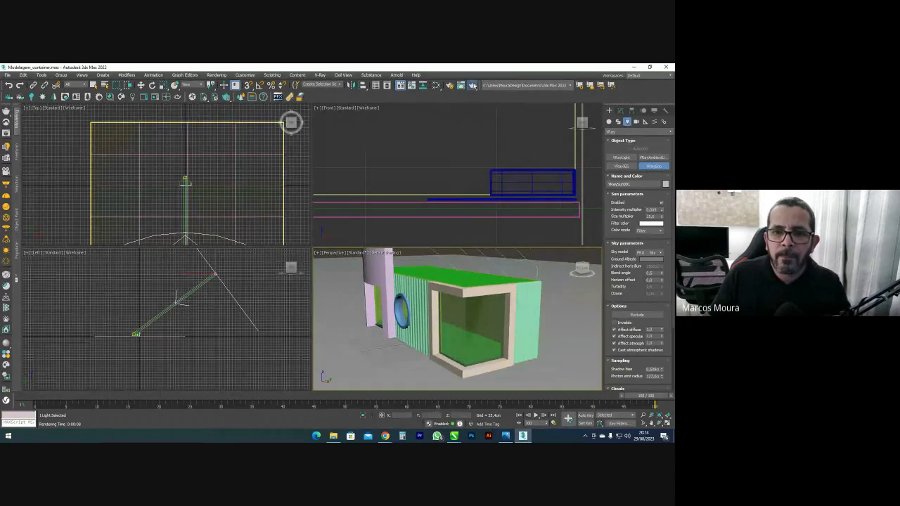
left_click(474, 85)
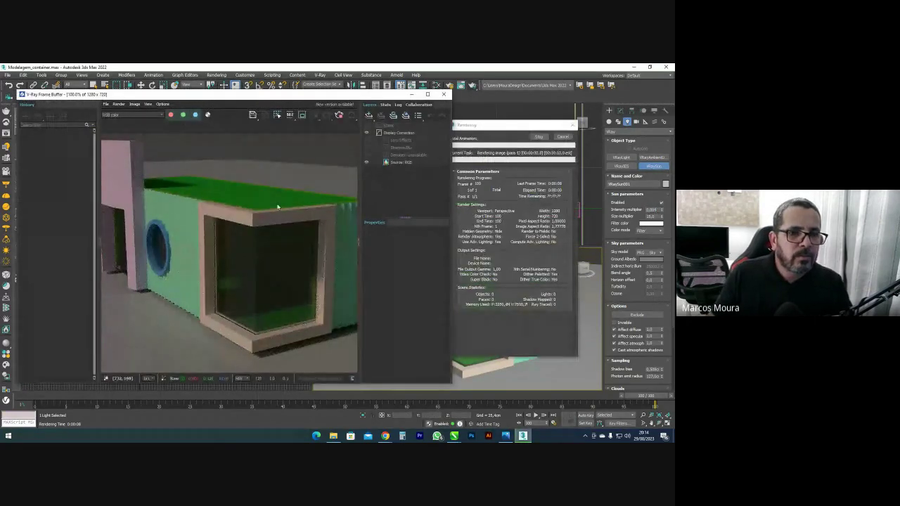
scroll(276, 219, "down", 1)
left_click(443, 93)
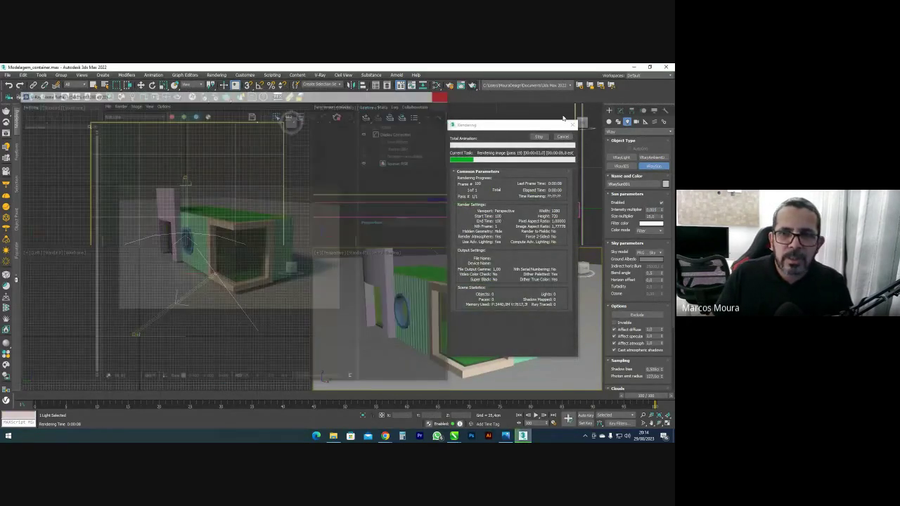
Move the VRaySun sideways in the top view so its light strikes the storefront's facade diagonally
mouse_move(457, 284)
middle_mouse_down("alt")
mouse_move(460, 269)
mouse_move(452, 299)
mouse_move(447, 278)
mouse_move(458, 281)
middle_mouse_up("alt")
scroll(445, 283, "up", 6)
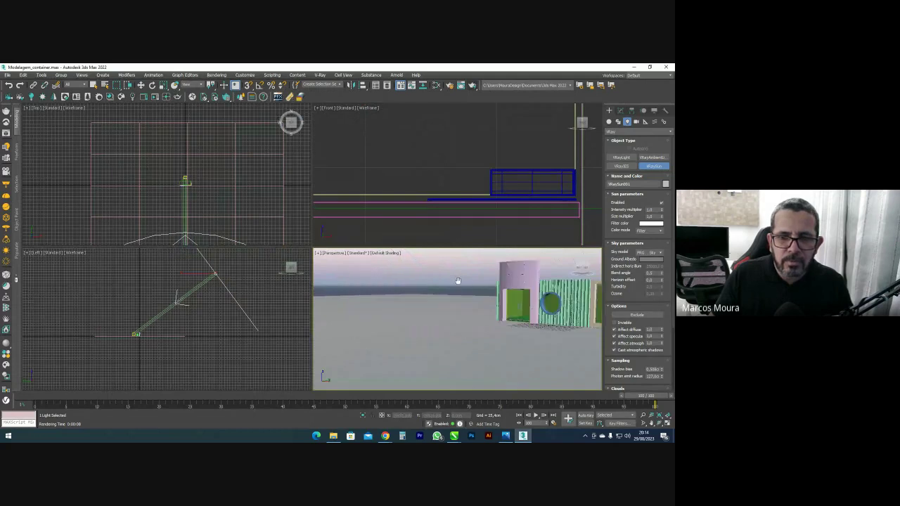
scroll(457, 280, "down", 1)
left_click(516, 279)
middle_click_drag(516, 279, 465, 285, "alt")
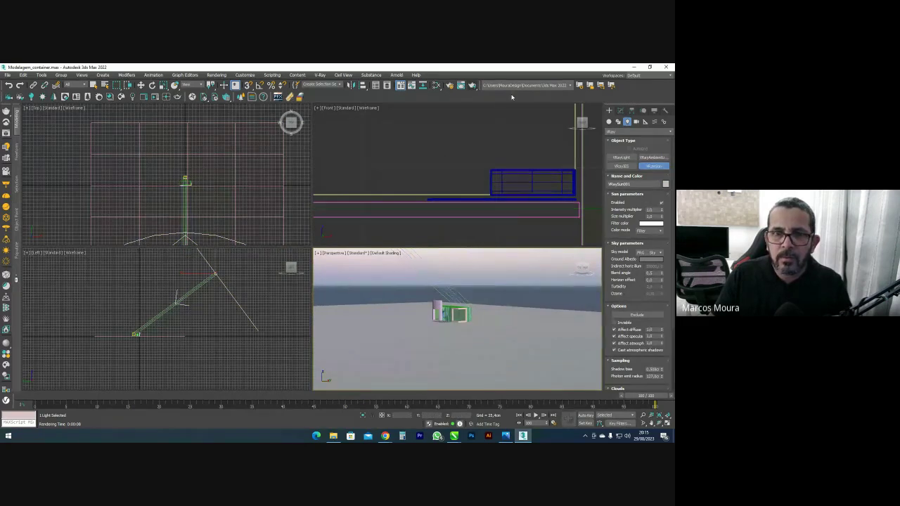
left_click(142, 85)
middle_click_drag(240, 208, 249, 169)
middle_click_drag(208, 213, 210, 204)
left_click_drag(209, 230, 248, 211)
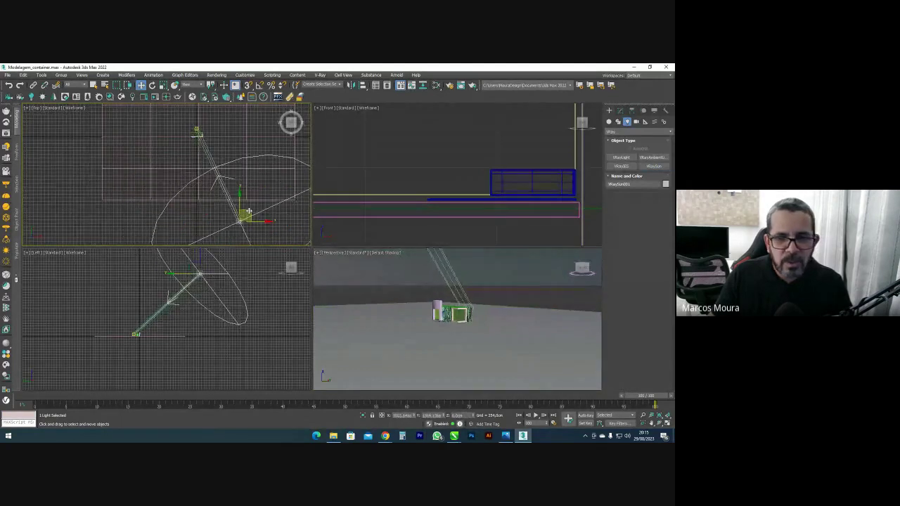
Test-render the whole storefront from a low front view with the sky behind it, then close the frame buffer
scroll(449, 304, "up", 3)
left_click(428, 302)
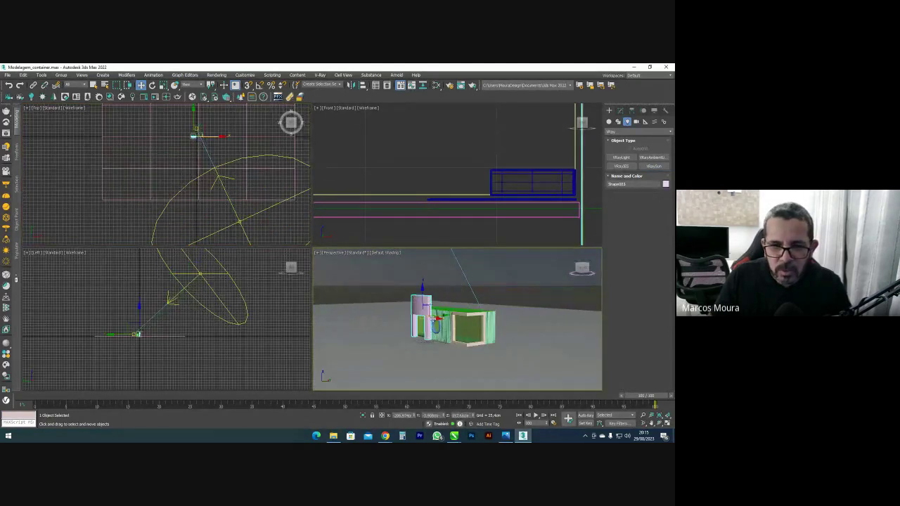
scroll(430, 309, "up", 5)
scroll(464, 274, "up", 1)
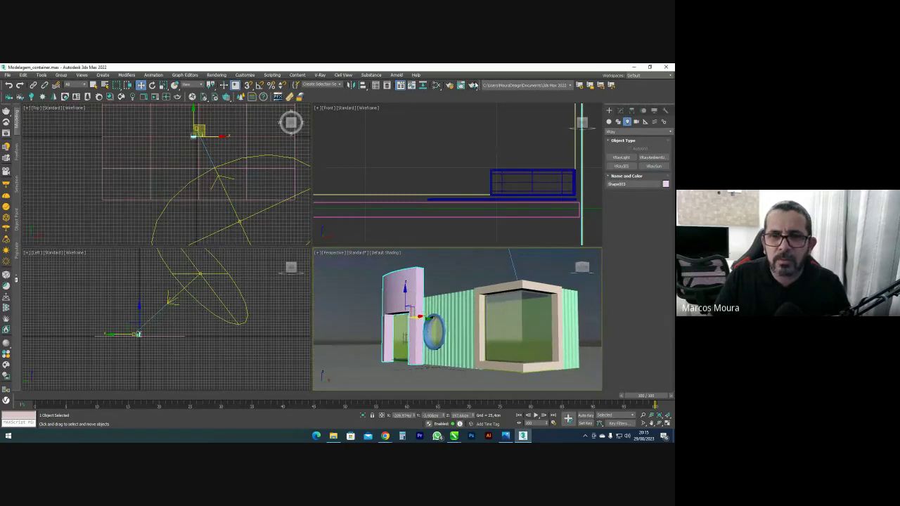
left_click(473, 85)
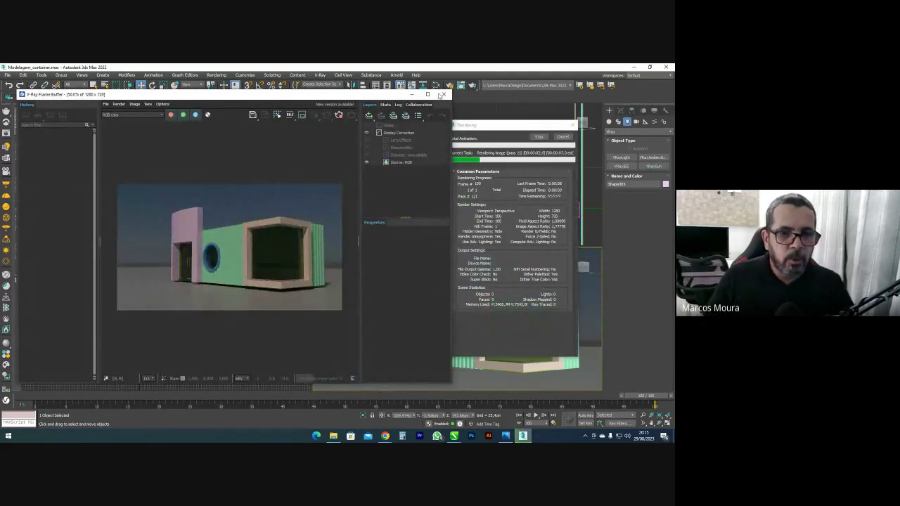
left_click(443, 95)
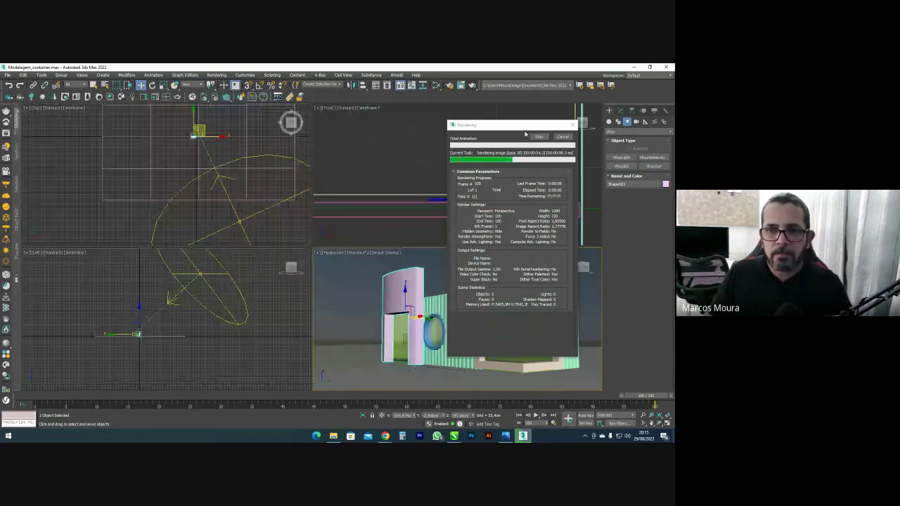
Set the VRaySun's intensity multiplier to 0.01 and test-render the storefront again, closing the frame buffer after checking it
scroll(215, 167, "down", 3)
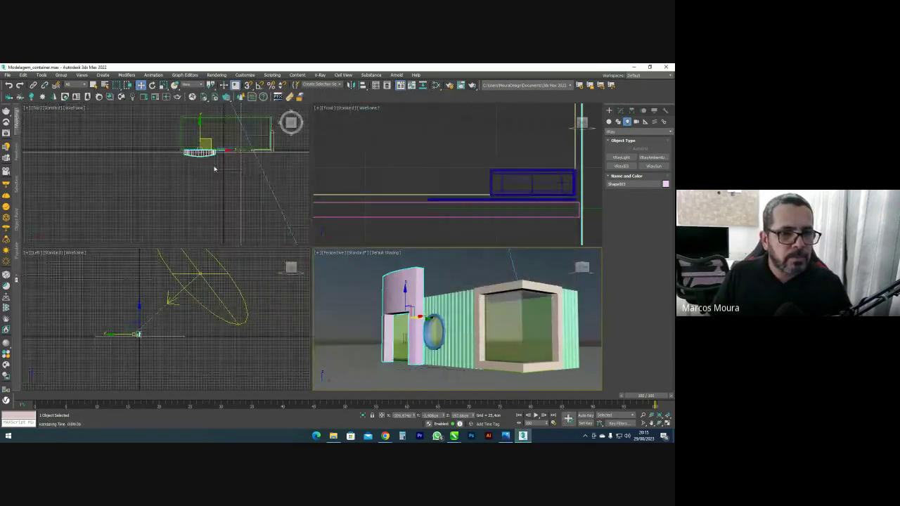
left_click(200, 273)
left_click(620, 110)
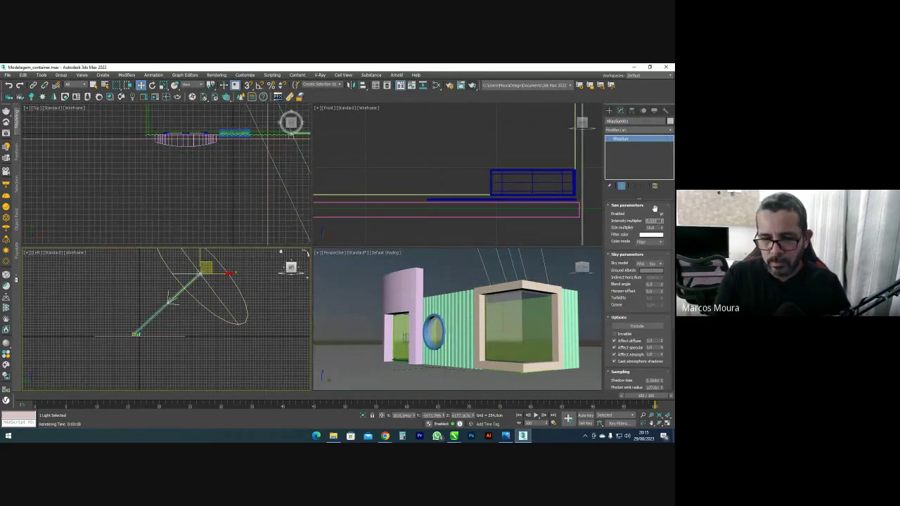
key("Return")
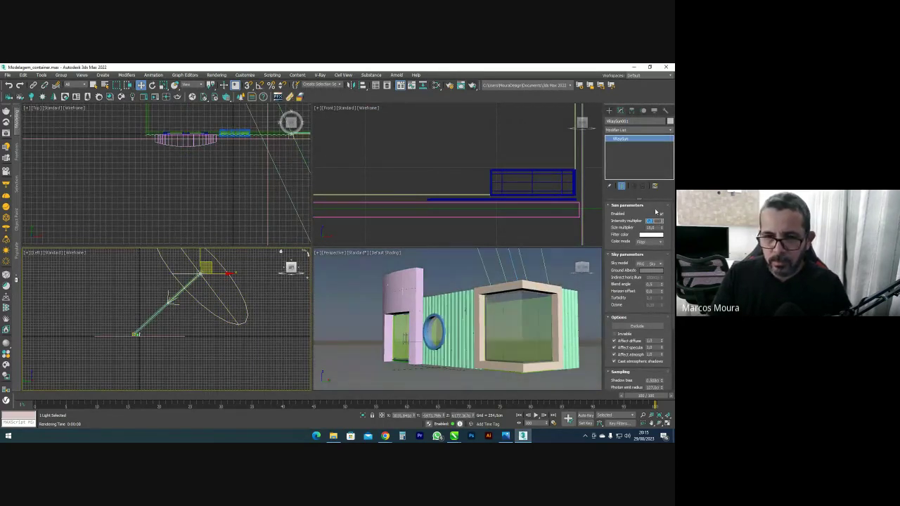
left_click(472, 85)
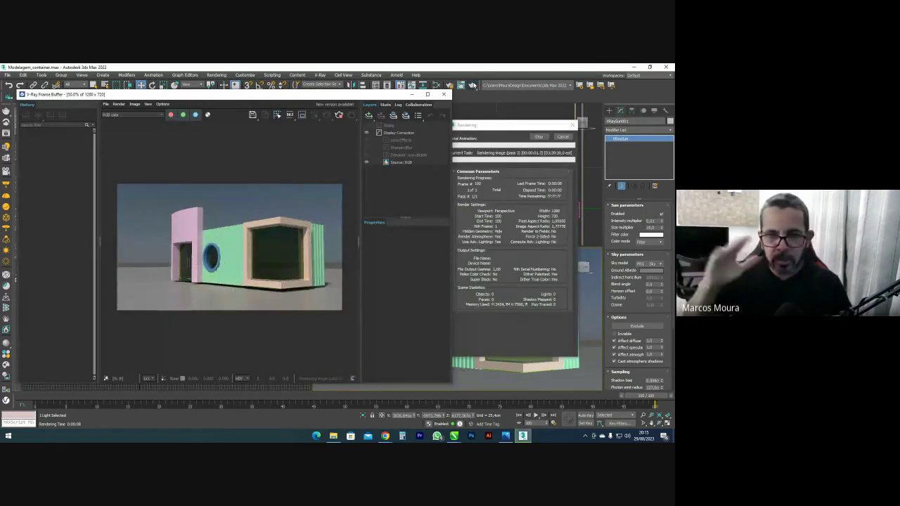
left_click(443, 94)
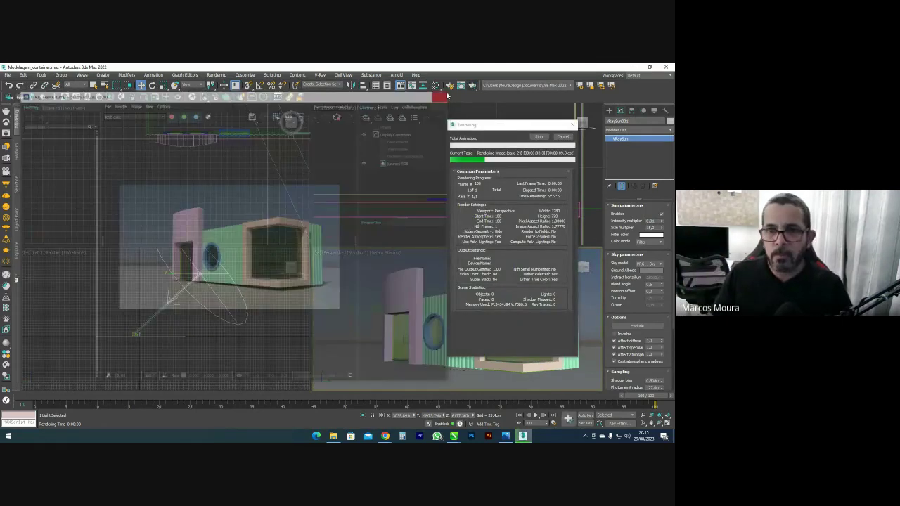
Switch to the Container_TamanhoReal drawing in CorelDRAW and draw a square of about 66.65 cm below the storefront elevation
left_click(573, 124)
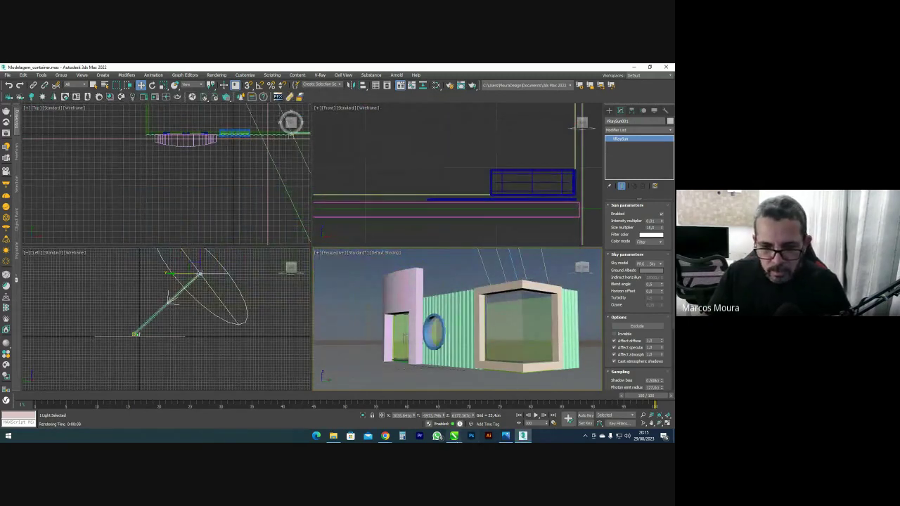
mouse_move(453, 437)
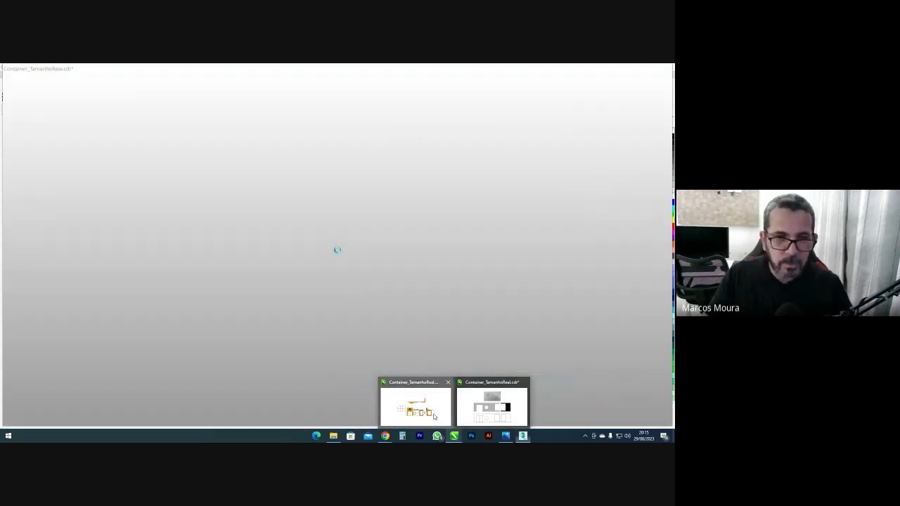
left_click(415, 406)
scroll(344, 283, "down", 4)
middle_click_drag(363, 299, 372, 191)
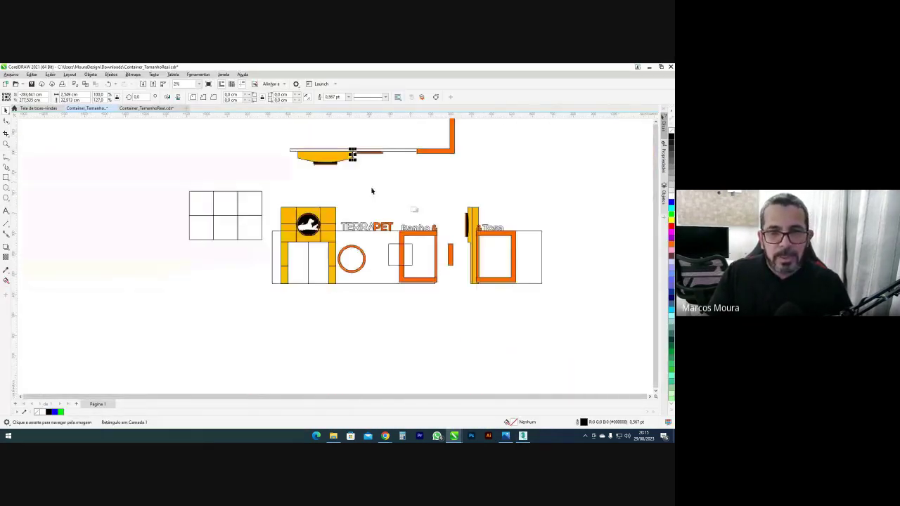
scroll(418, 276, "up", 1)
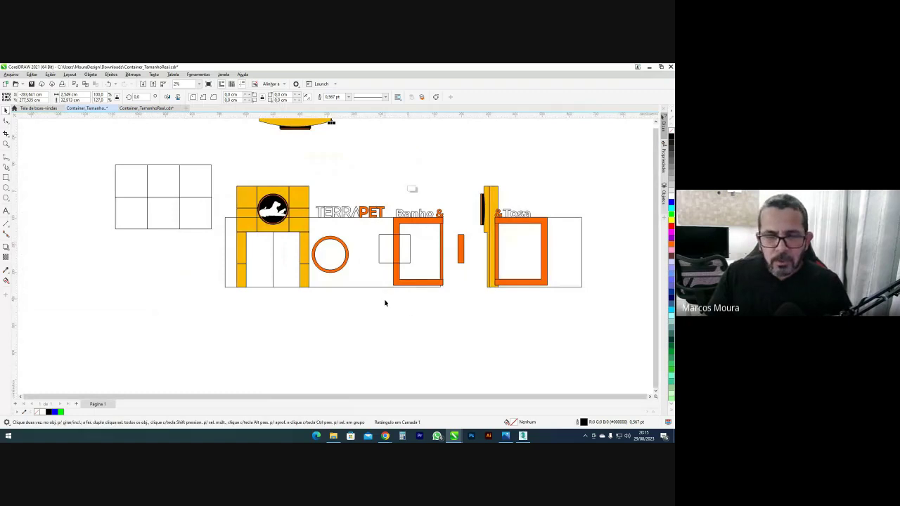
middle_click_drag(385, 303, 372, 279)
left_click(6, 179)
left_click_drag(341, 280, 364, 301)
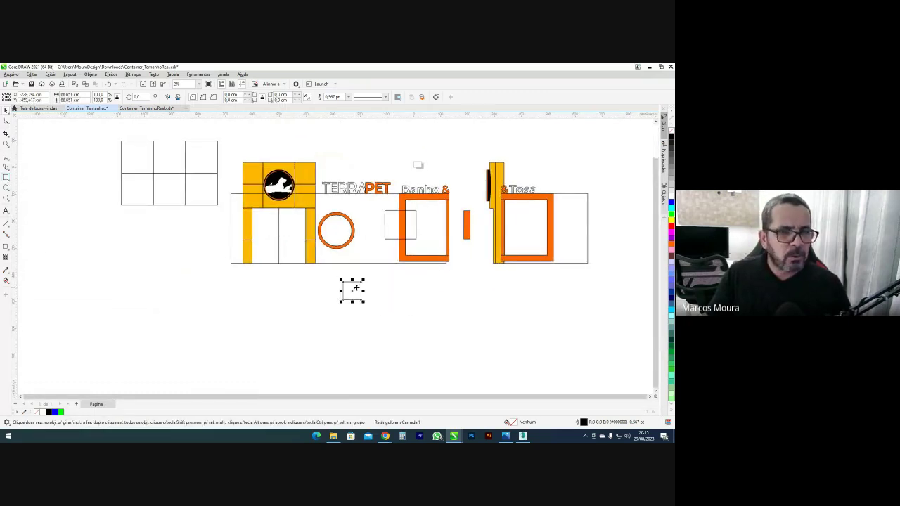
Copy the portal's yellow fill onto the new square
scroll(356, 288, "up", 1)
right_click_drag(289, 244, 348, 301)
left_click(285, 261)
middle_click_drag(284, 127, 275, 167)
right_click_drag(276, 166, 348, 334)
left_click(390, 356)
Duplicate the yellow square beside itself and copy the orange fill of the PET lettering onto the duplicate
left_click(363, 261)
left_click_drag(347, 327, 380, 328)
right_click_drag(370, 175, 383, 330)
left_click(418, 353)
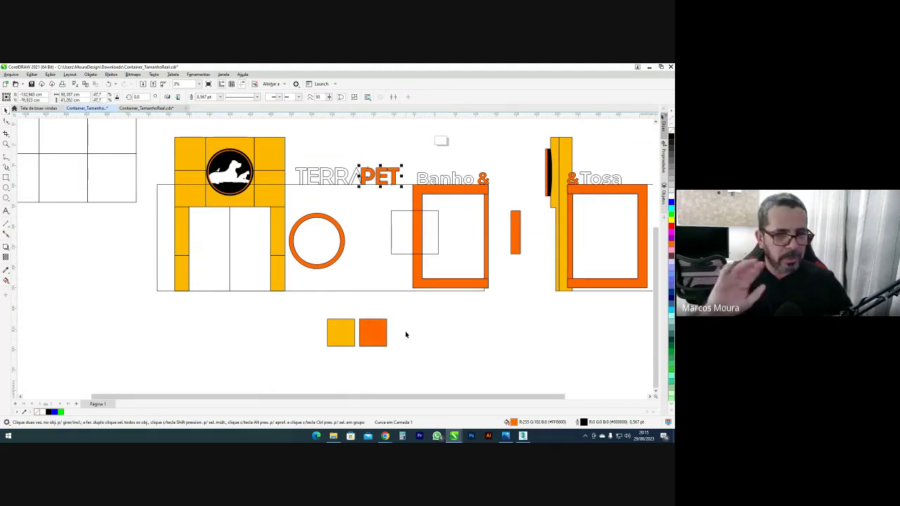
Move the yellow and orange squares together onto the page and shrink them to about 7 cm each
scroll(406, 334, "down", 2)
left_click(363, 351)
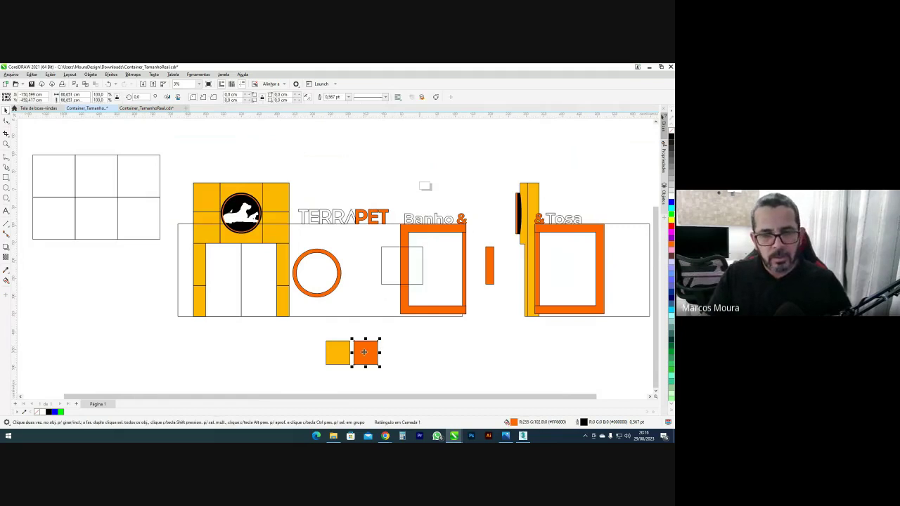
left_click(338, 356, "shift")
left_click_drag(338, 356, 415, 182)
scroll(443, 174, "up", 4)
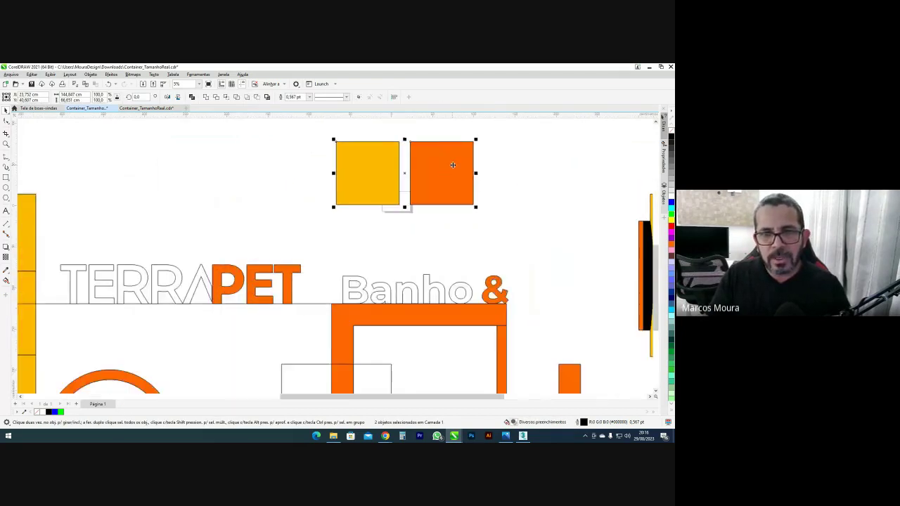
left_click_drag(478, 136, 417, 201)
scroll(335, 206, "up", 2)
Enlarge both colour squares to about 10.84 cm each and remove their outlines
left_click(415, 201)
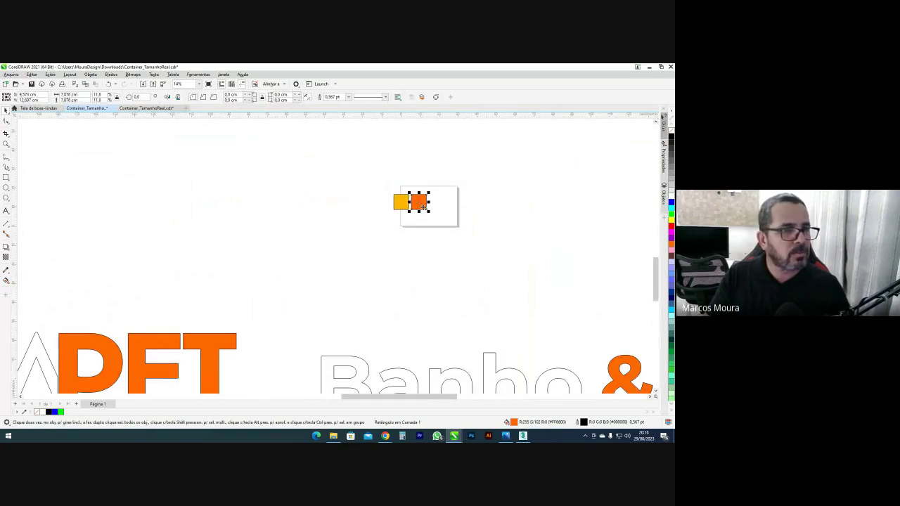
scroll(422, 206, "up", 2)
scroll(424, 207, "up", 1)
middle_click_drag(441, 203, 414, 207)
left_click(365, 206)
left_click_drag(329, 180, 423, 228)
left_click(425, 230)
left_click(409, 204)
key("ctrl+a")
left_click(597, 155)
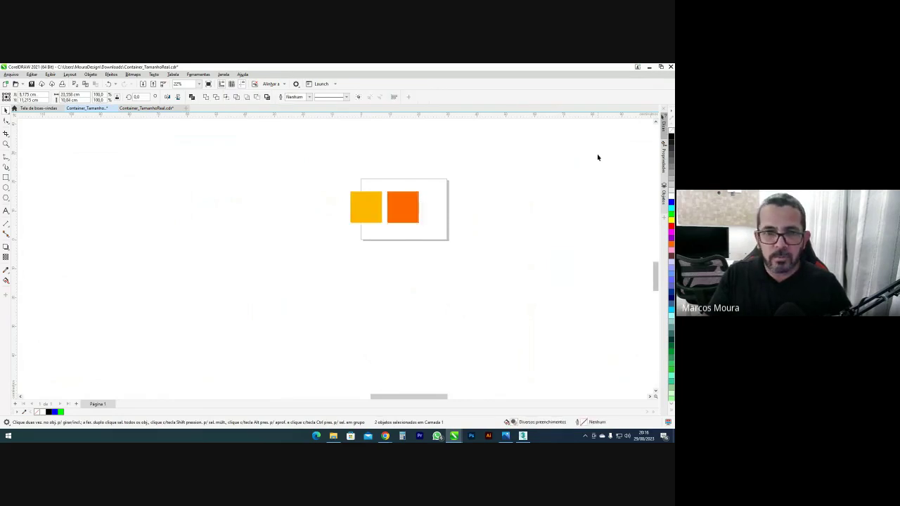
Export only the orange square as a PNG named cor01 into the vetores folder
left_click(407, 212)
key("ctrl+e")
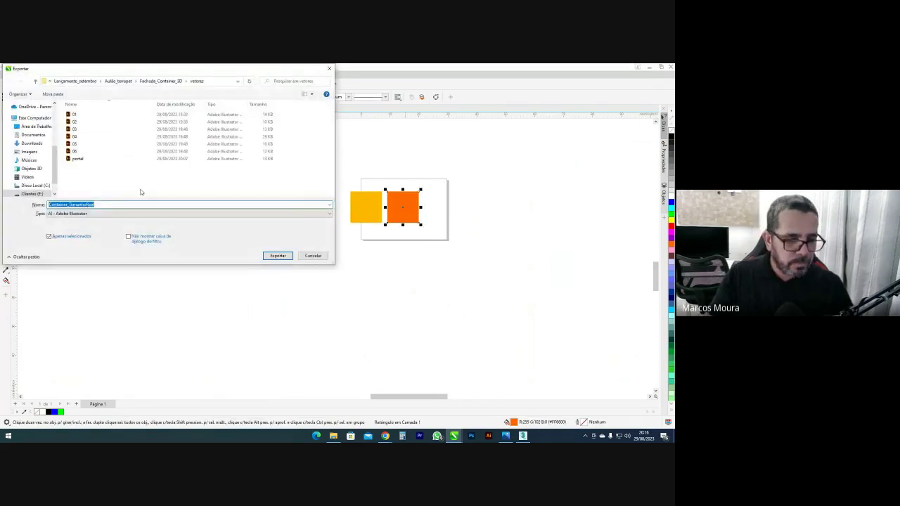
type("cor01")
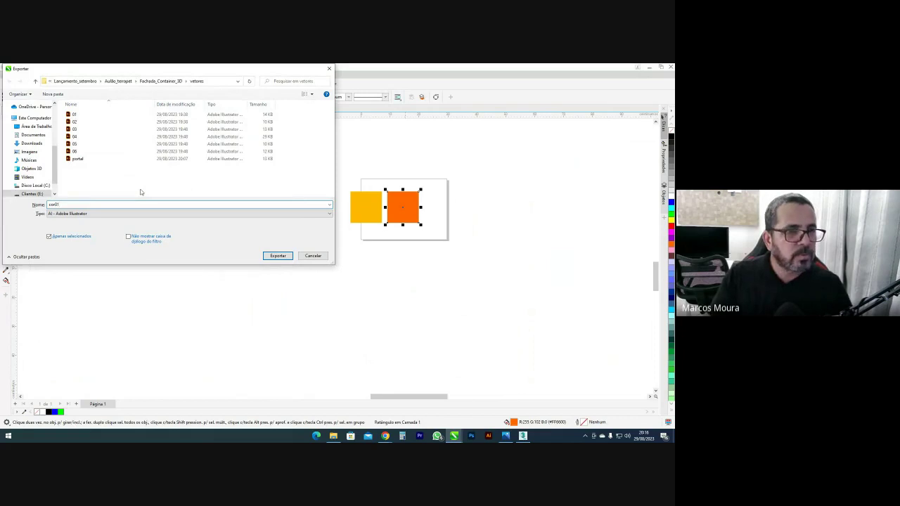
left_click(126, 213)
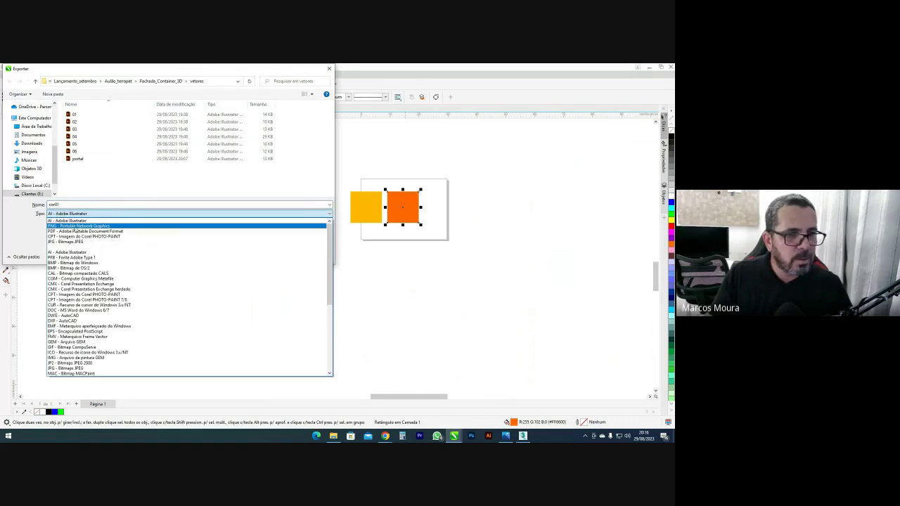
left_click(284, 265)
left_click(280, 256)
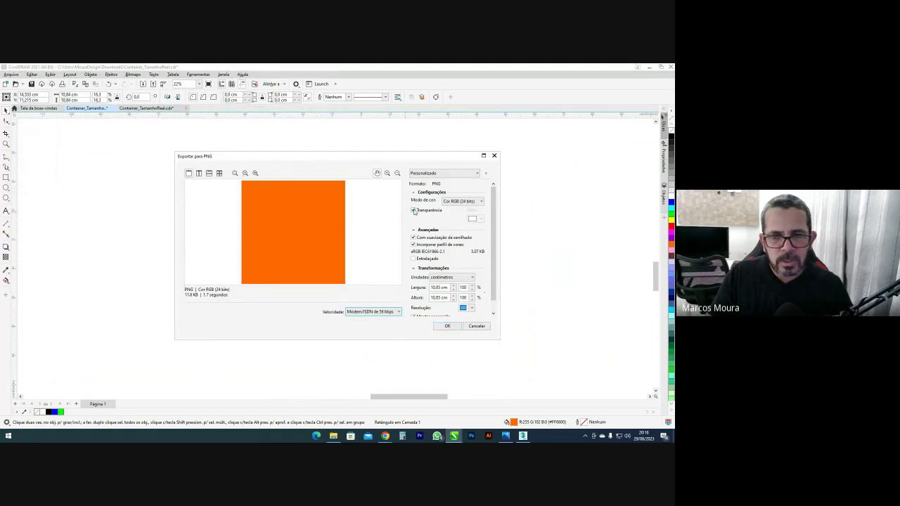
left_click(447, 325)
Export only the yellow square as a PNG named cor02 into the same folder
left_click(363, 203)
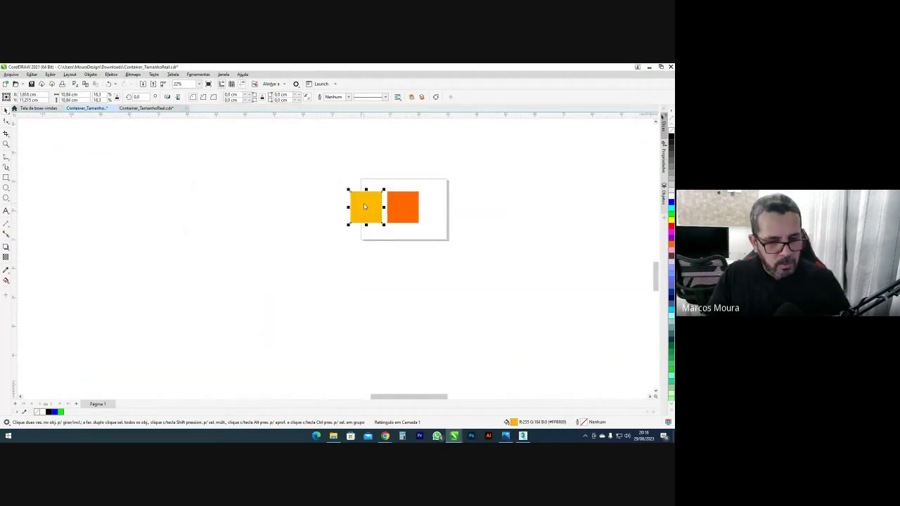
key("ctrl+e")
type("cor02")
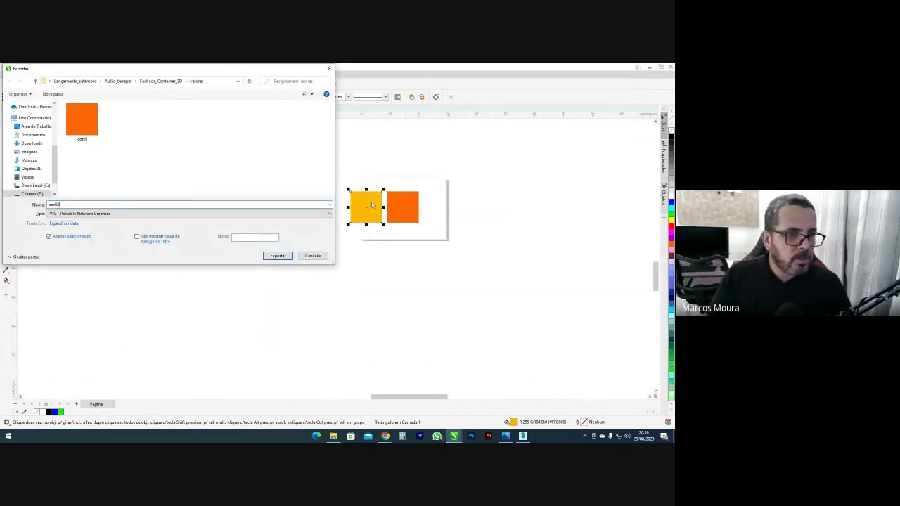
left_click(284, 255)
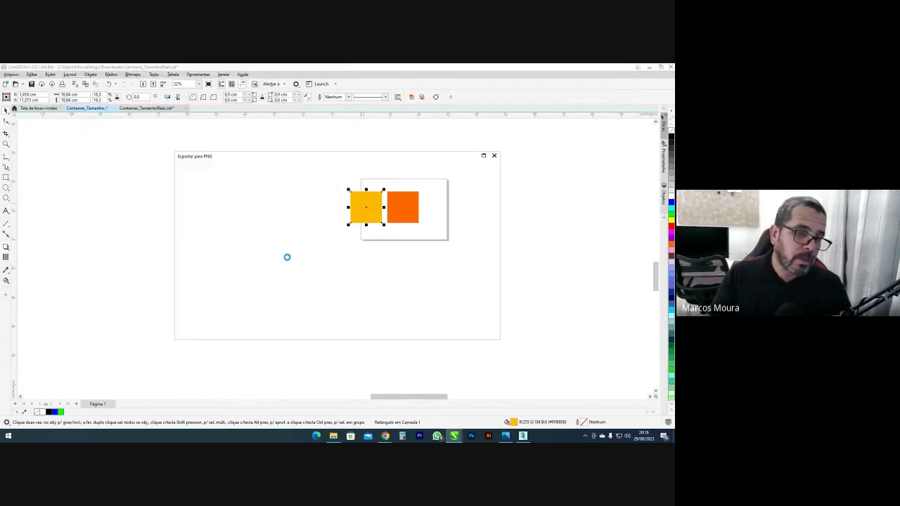
left_click(438, 328)
left_click(464, 271)
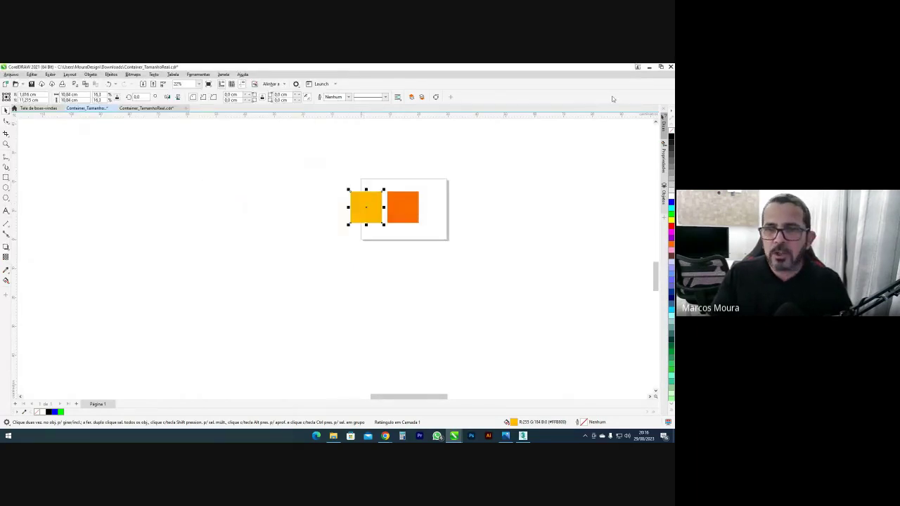
Leave CorelDRAW, launch Photoshop, and show the Lançamento_setembro folder in File Explorer
left_click(650, 67)
left_click(351, 280)
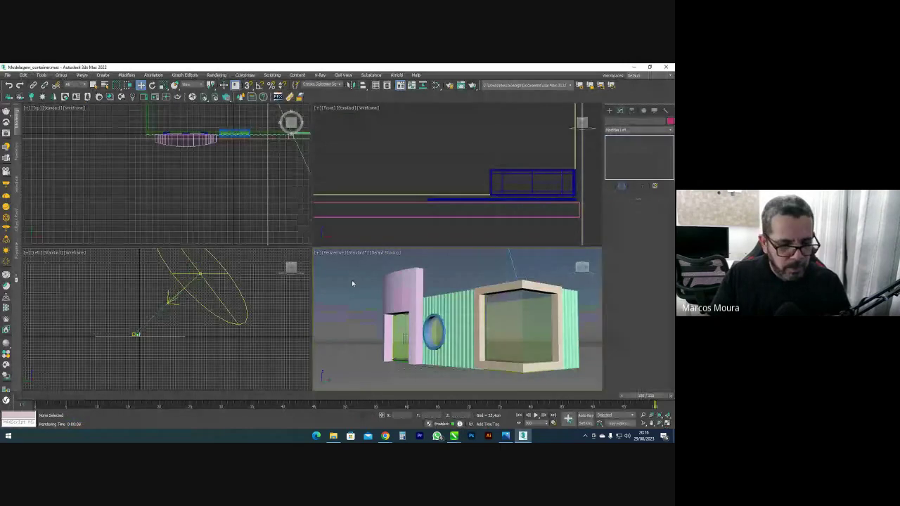
left_click(471, 437)
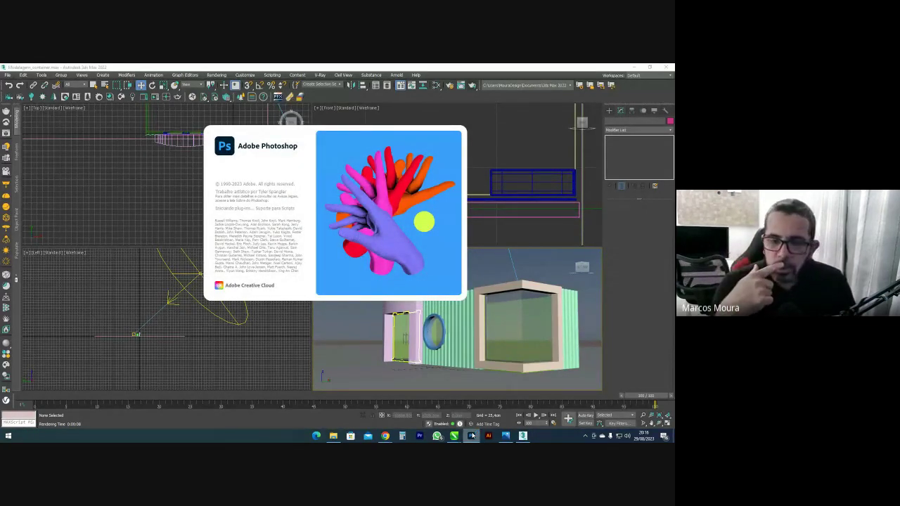
left_click(472, 436)
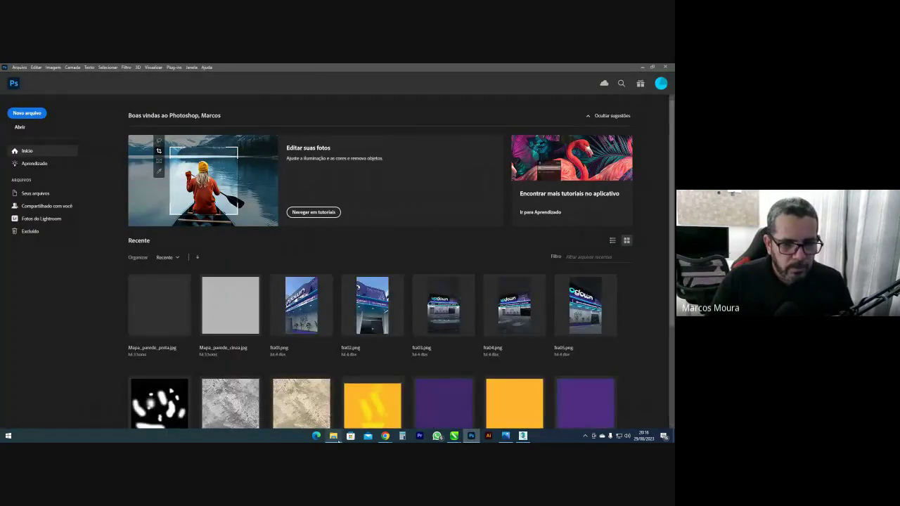
left_click(333, 436)
left_click(137, 87)
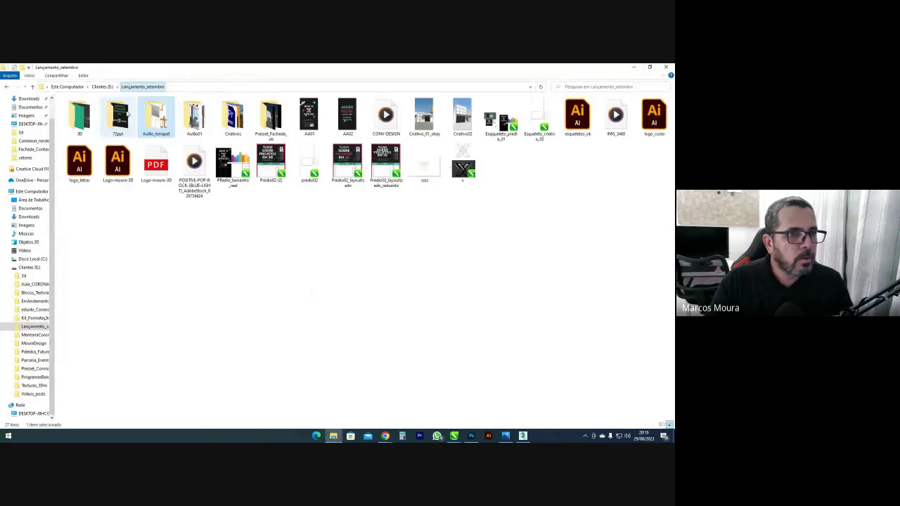
double_click(82, 114)
double_click(84, 110)
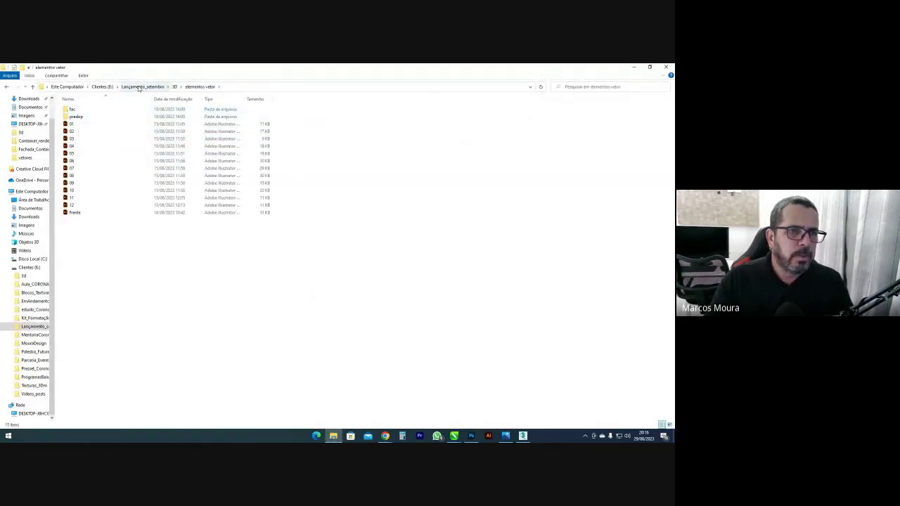
left_click(139, 87)
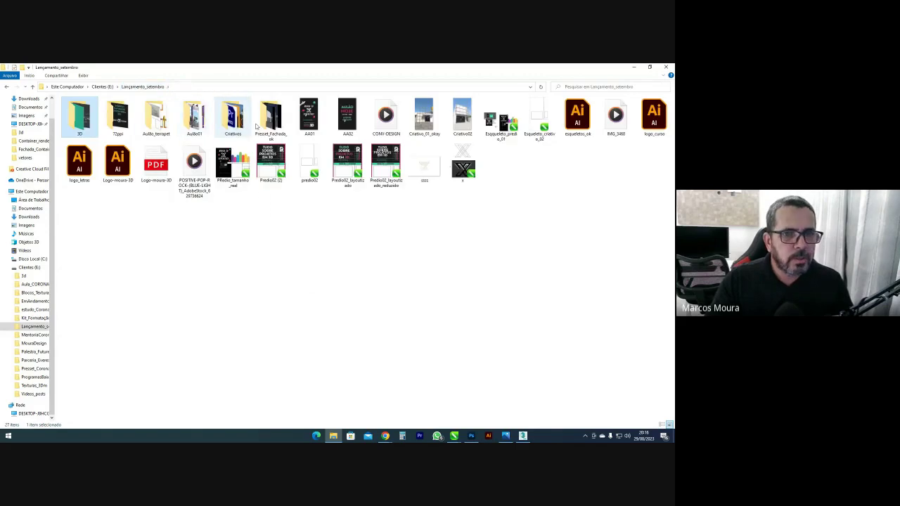
Browse through Aulão_terrapet and Fachada_Container_3D into the vetores folder
double_click(156, 116)
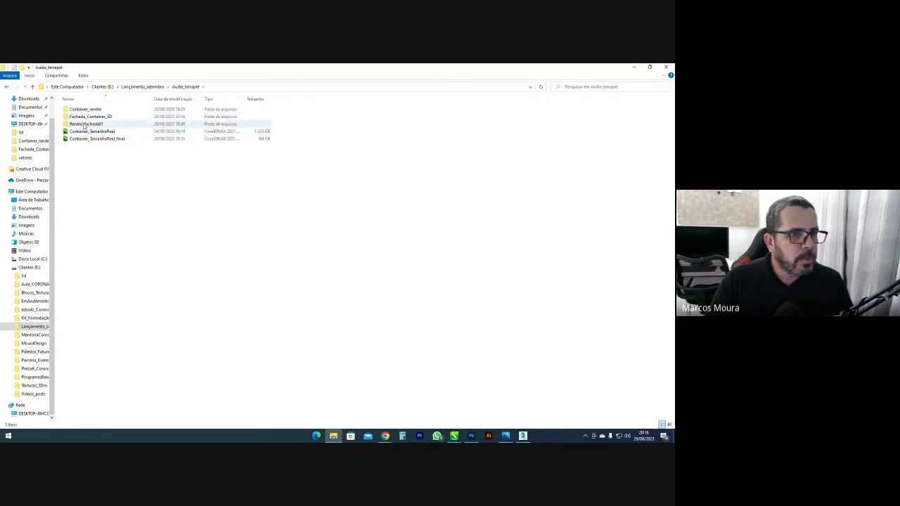
double_click(86, 116)
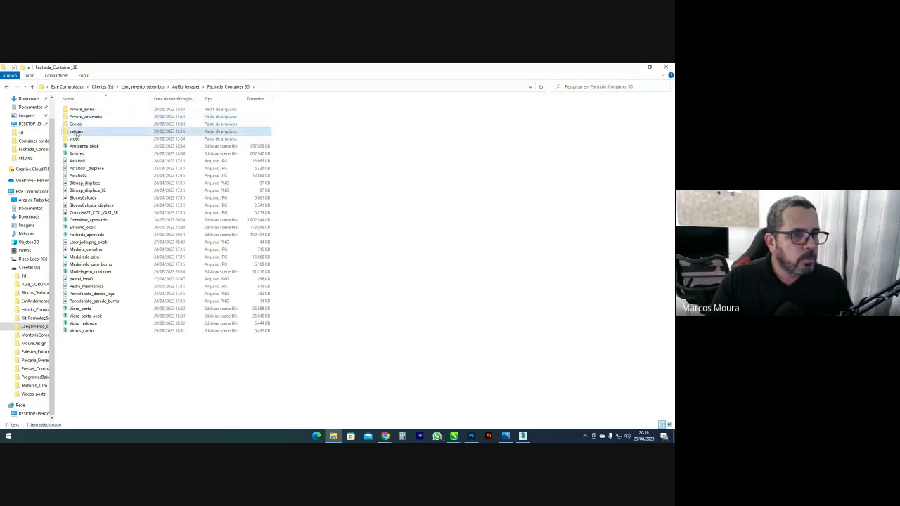
double_click(76, 131)
Open cor01.png and cor02.png from the folder in Photoshop, using their embedded colour profiles
left_click(649, 66)
left_click_drag(272, 121, 556, 141)
left_click_drag(517, 274, 458, 225)
left_click_drag(460, 231, 100, 315)
left_click(375, 229)
left_click(374, 229)
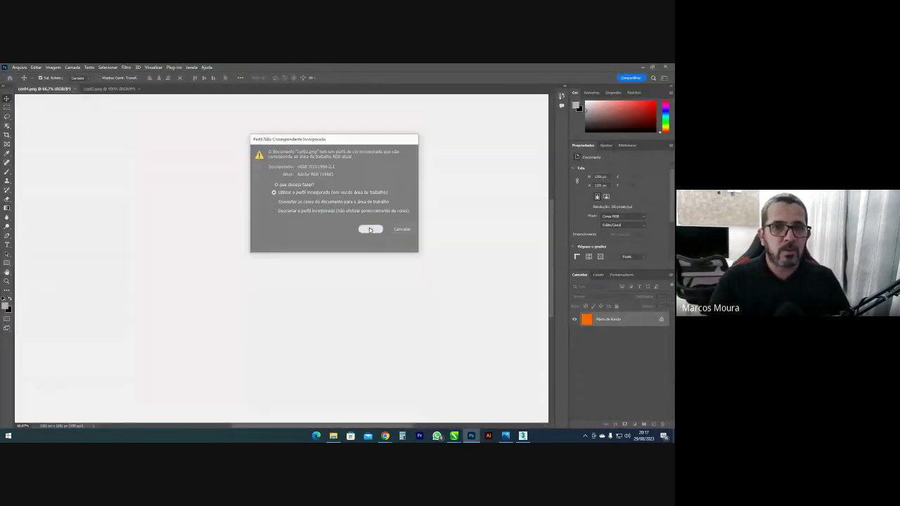
Crop the yellow cor02.png slightly and evenly on all sides to trim its edges
key("c")
left_click_drag(432, 109, 428, 115, "alt+shift")
key("Return")
Deepen the yellow of cor02.png with Levels by raising the black input level, and close the image with its changes saved
key("ctrl+l")
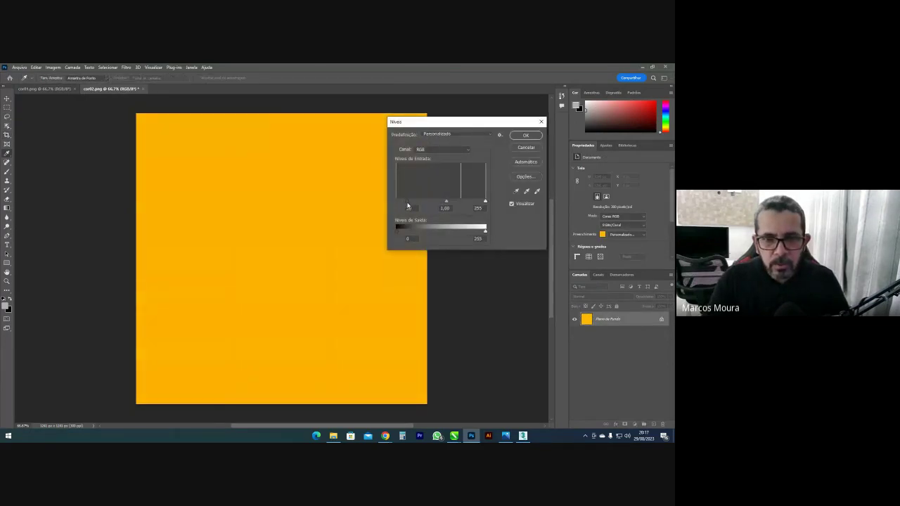
left_click(528, 137)
left_click(140, 89)
left_click(305, 203)
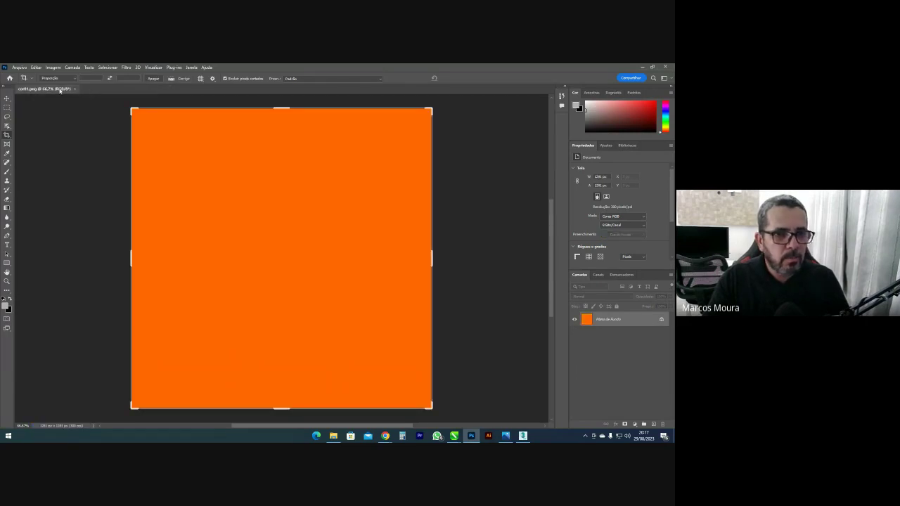
Crop the edges of the orange cor01.png slightly and deepen its colour with a Levels black input of 13
left_click_drag(431, 109, 427, 115, "alt+shift")
key("Return")
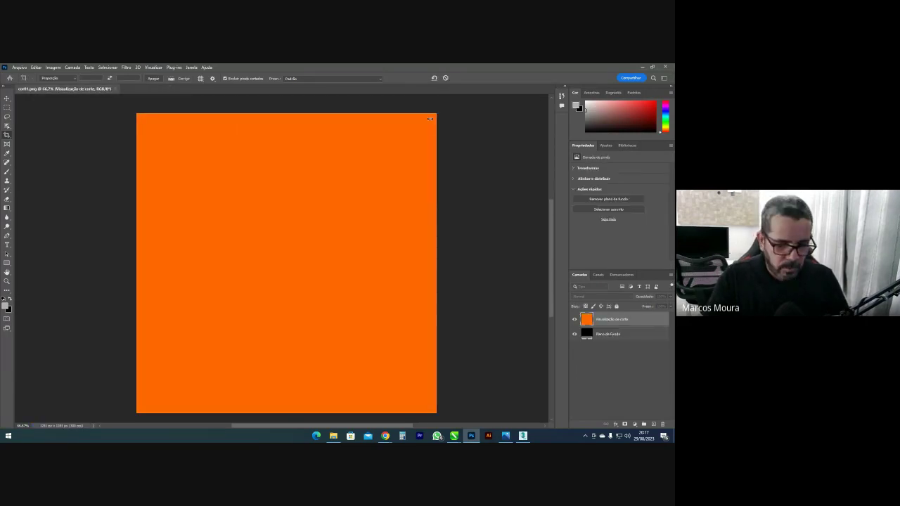
key("ctrl+l")
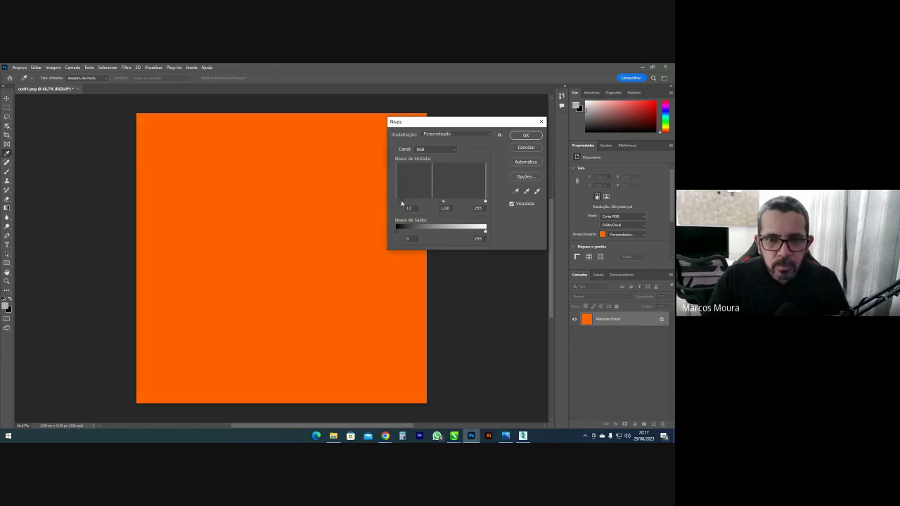
left_click(525, 135)
Close the orange cor01.png and save its changes
key("c")
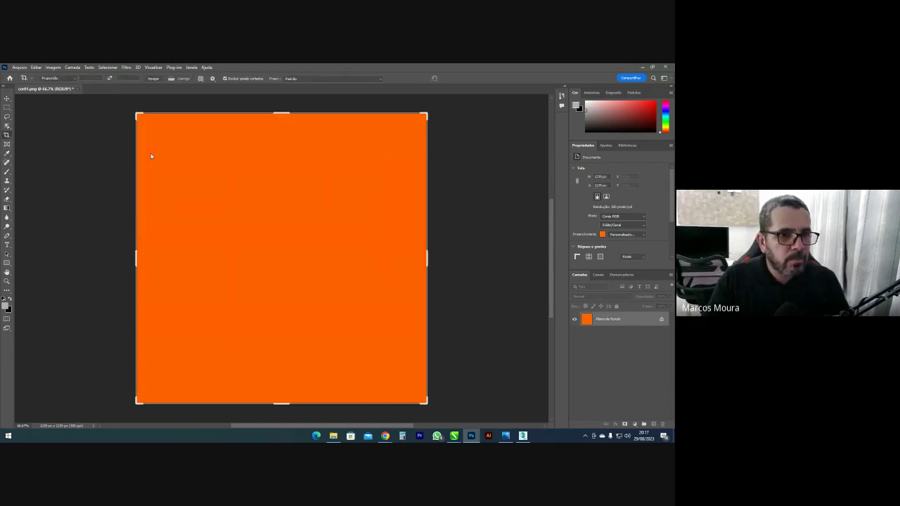
left_click(78, 89)
left_click(305, 201)
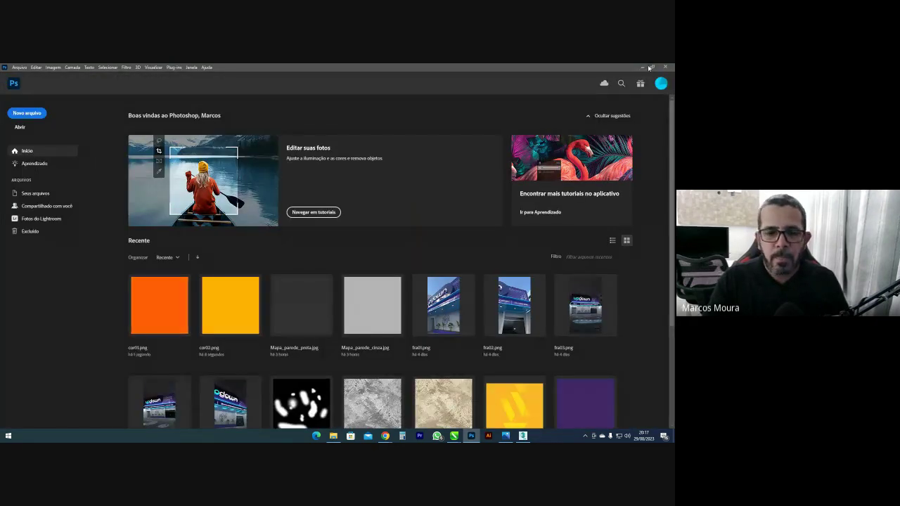
Return to 3ds Max and add a new VRayMtl node in an empty area of the Slate Material Editor
left_click(647, 67)
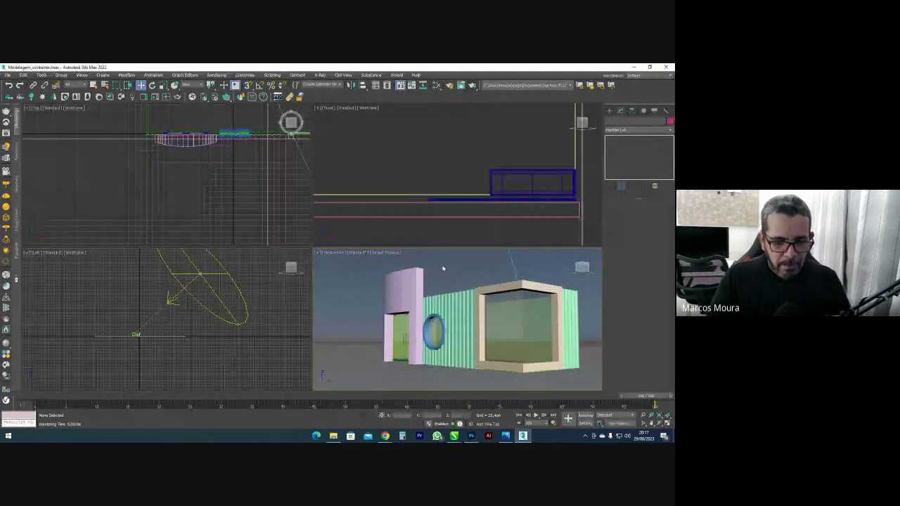
key("m")
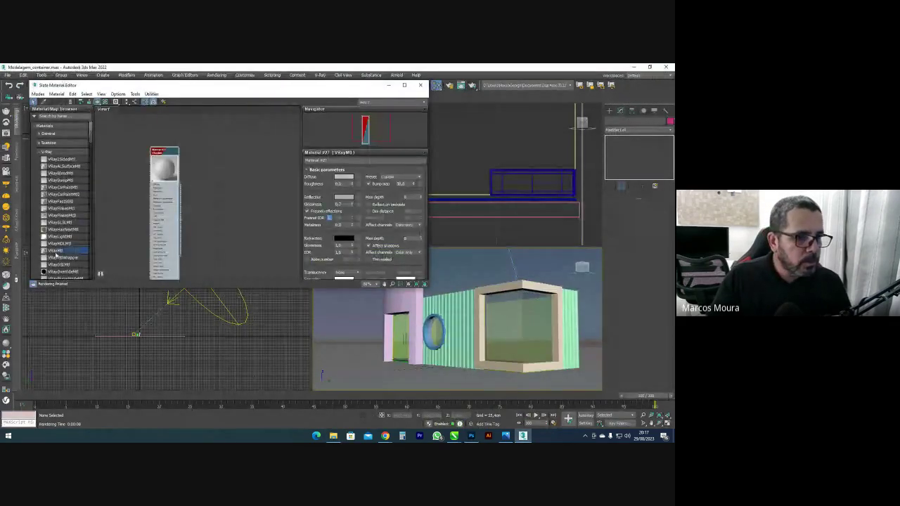
left_click_drag(100, 244, 265, 208)
middle_click_drag(267, 210, 182, 162)
scroll(182, 162, "up", 3)
scroll(179, 162, "down", 1)
mouse_move(209, 161)
left_mouse_down()
mouse_move(234, 161)
mouse_move(220, 161)
left_mouse_up()
Set the new VRayMtl's reflection to white with a glossiness of 0.95, and unlock its Fresnel IOR
left_click(344, 198)
left_click(260, 172)
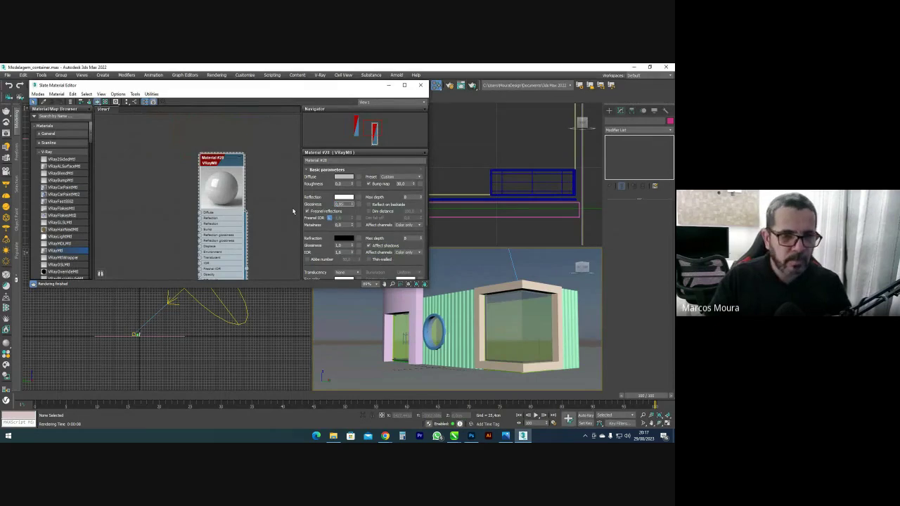
type(",95")
middle_click_drag(290, 194, 305, 171)
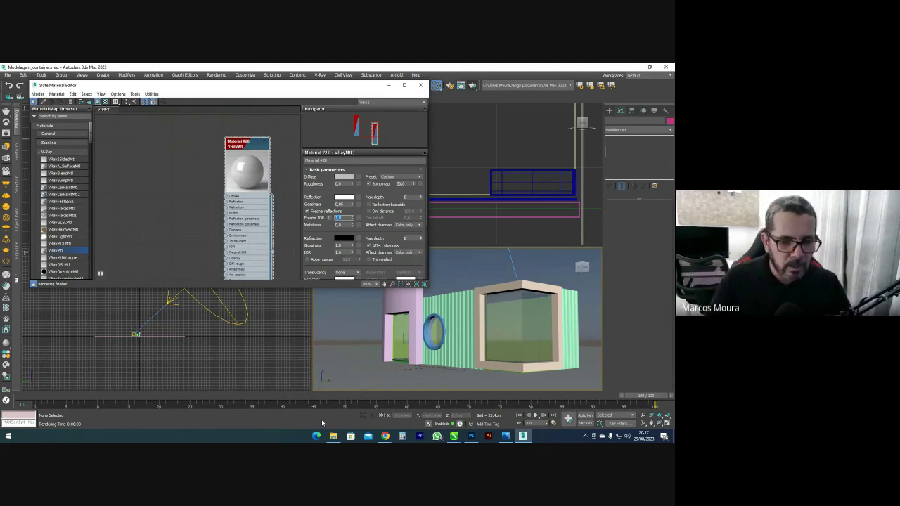
Load the orange cor01 image as a bitmap and connect it to the Diffuse slot of the reflective VRayMtl
left_click(333, 436)
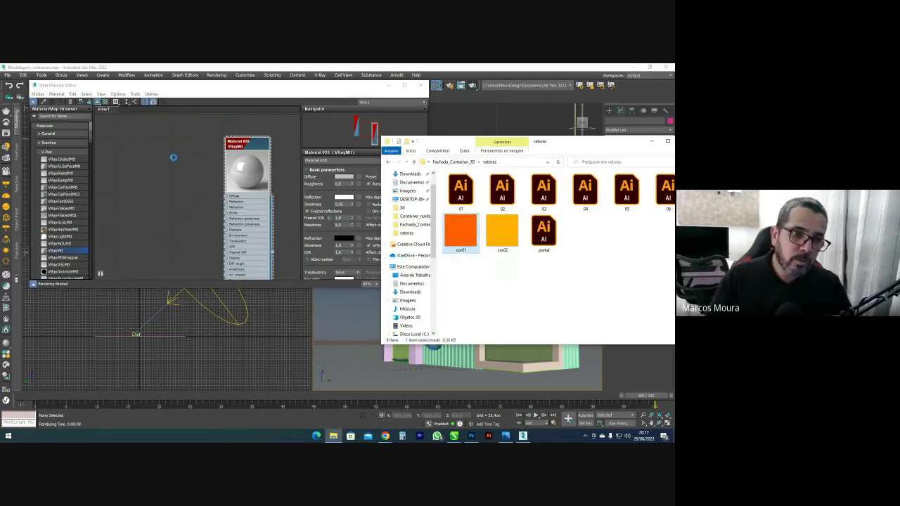
left_click_drag(196, 158, 224, 198)
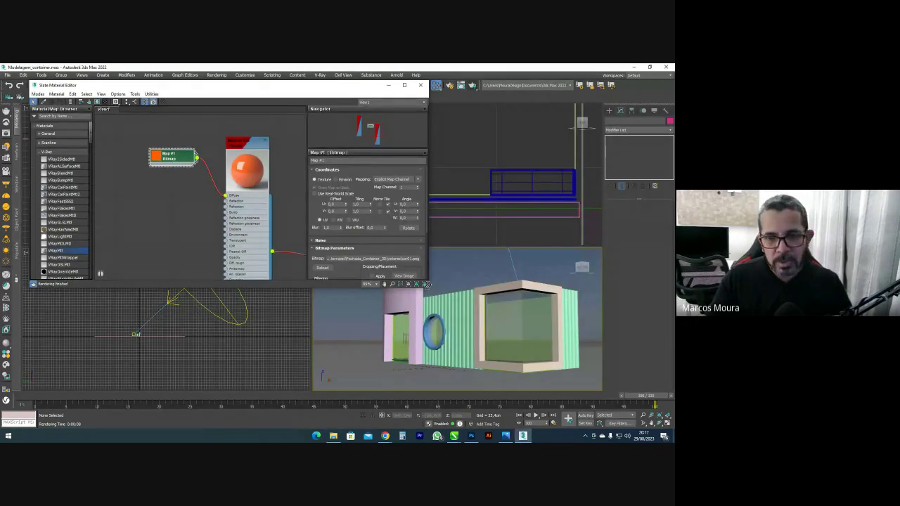
Check the facade colours in the 03.png reference render and assign the orange material to the round window frame
left_click(505, 436)
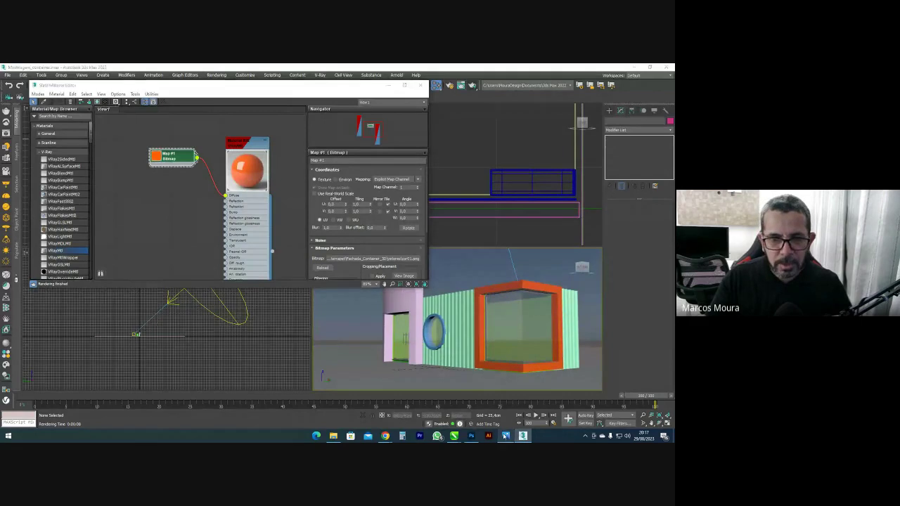
scroll(428, 266, "down", 6)
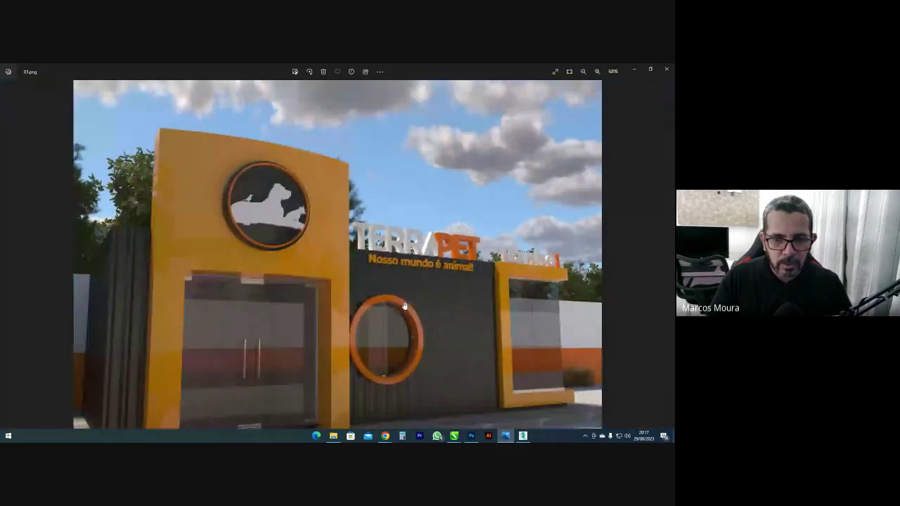
left_click(634, 70)
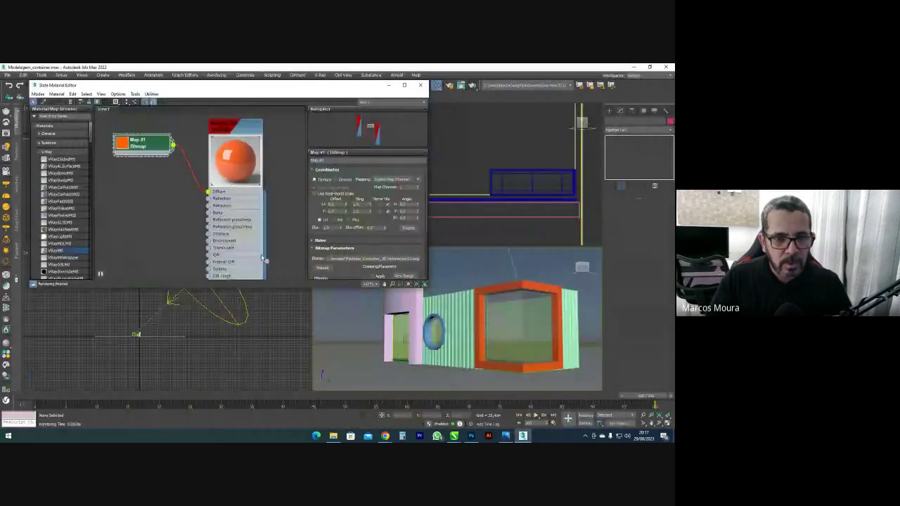
left_click_drag(267, 262, 436, 325)
Duplicate the orange material with its bitmap node and replace the copy's bitmap with the cor02 image
scroll(247, 264, "down", 5)
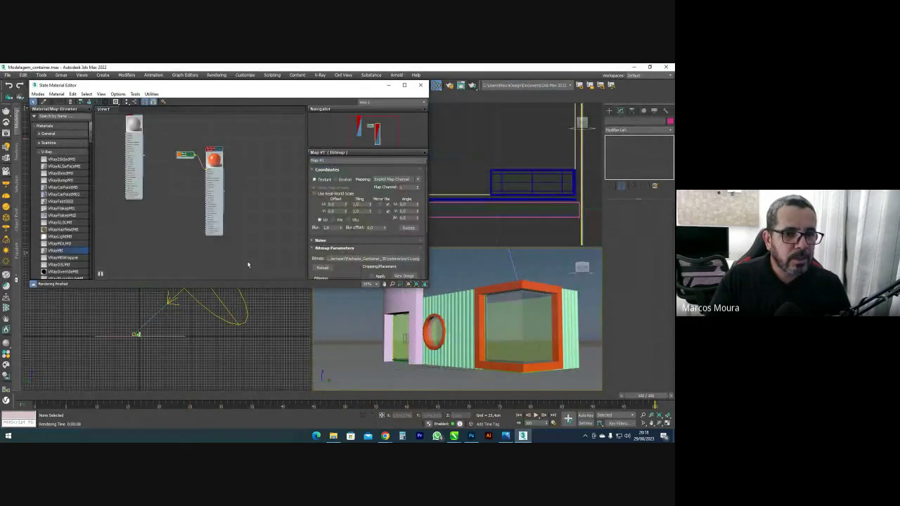
left_click_drag(220, 220, 277, 219, "shift")
double_click(265, 184)
scroll(236, 152, "up", 4)
double_click(243, 159)
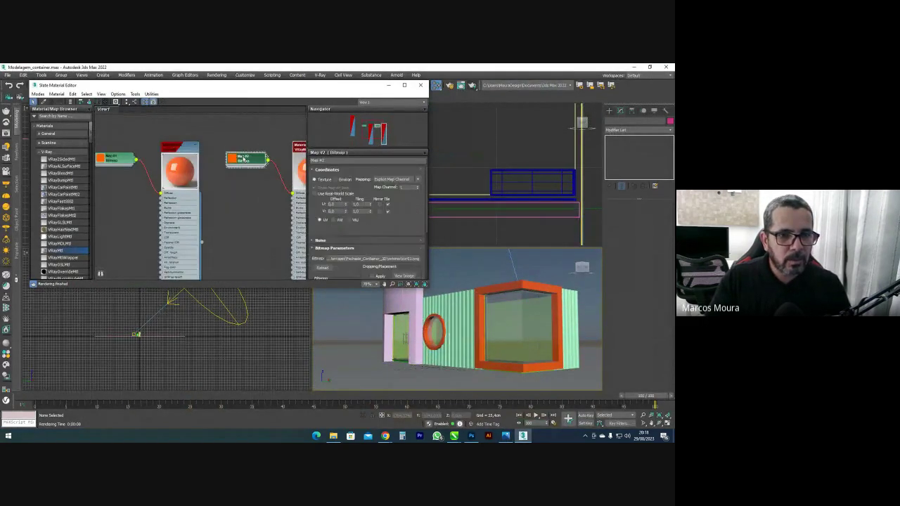
left_click(372, 258)
double_click(122, 159)
Assign the yellow cor02 material to the entrance portal and the large corner window frame
scroll(272, 229, "up", 3)
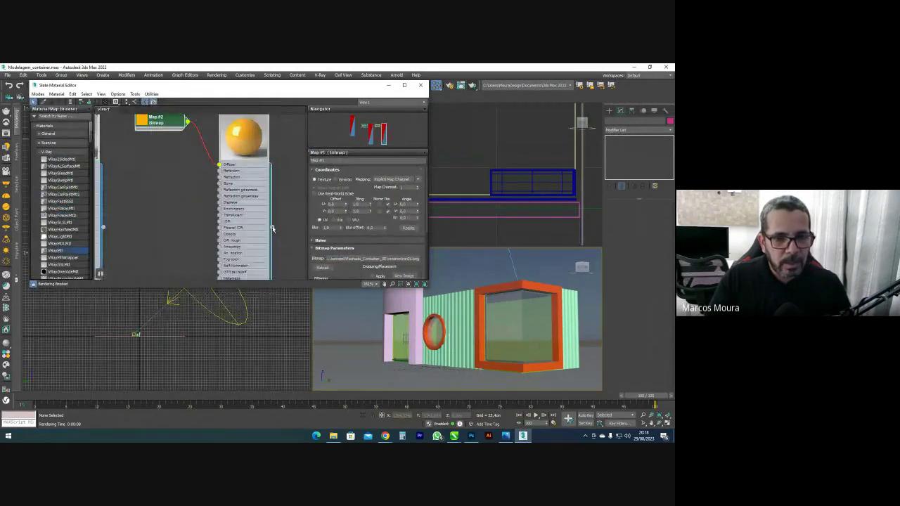
left_click_drag(389, 293, 402, 299)
left_click_drag(272, 227, 492, 286)
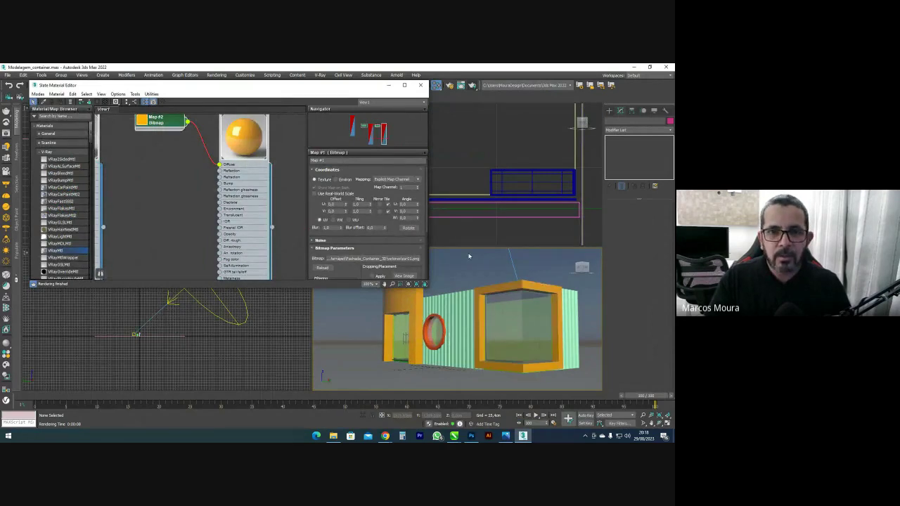
Render the perspective view and examine the orange and yellow materials on the facade up close
left_click(424, 88)
middle_click_drag(464, 263, 461, 254)
left_click(473, 85)
left_click(473, 85)
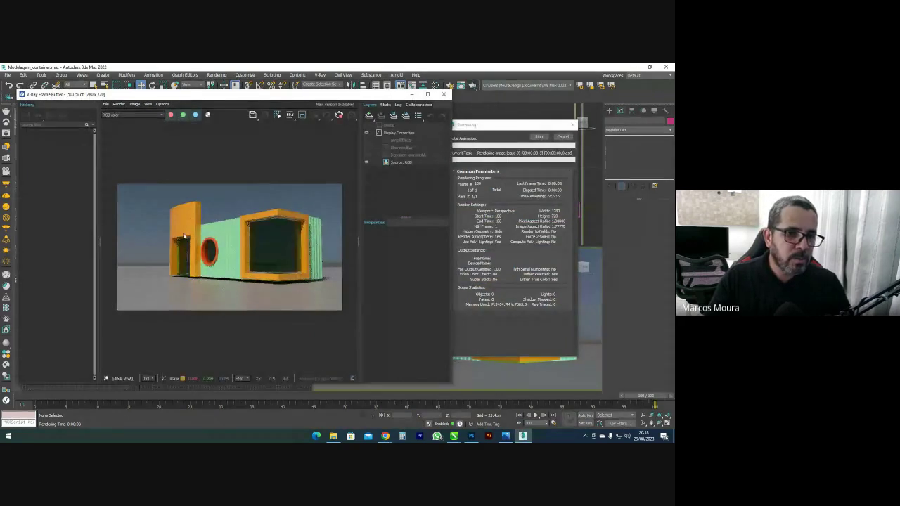
scroll(179, 222, "up", 2)
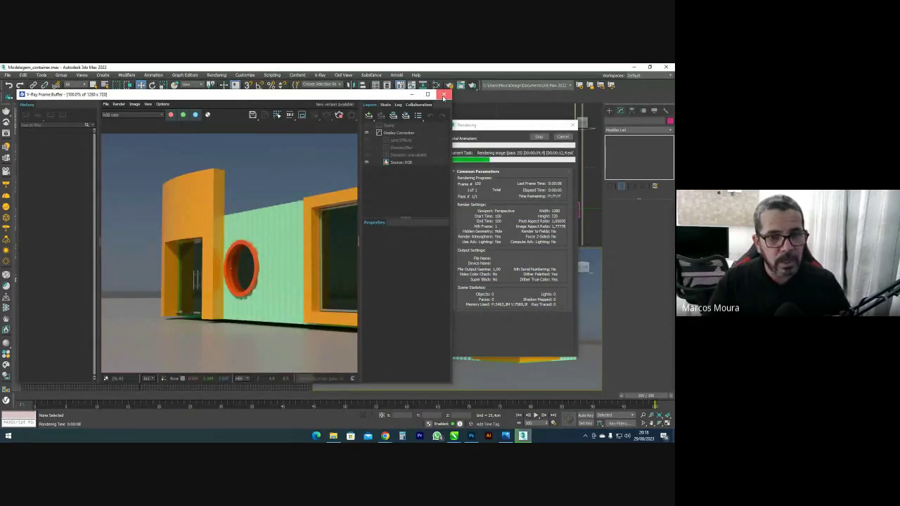
left_click(443, 97)
Select the front and side corrugated walls and add a new VRayMtl to the material graph
left_click(459, 300)
left_click(566, 293, "ctrl")
key("m")
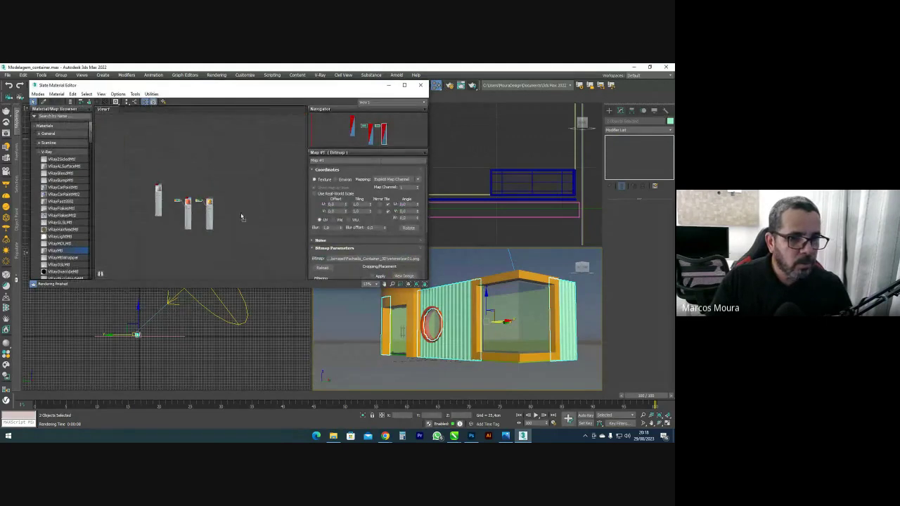
left_click_drag(239, 208, 239, 206)
scroll(239, 206, "up", 6)
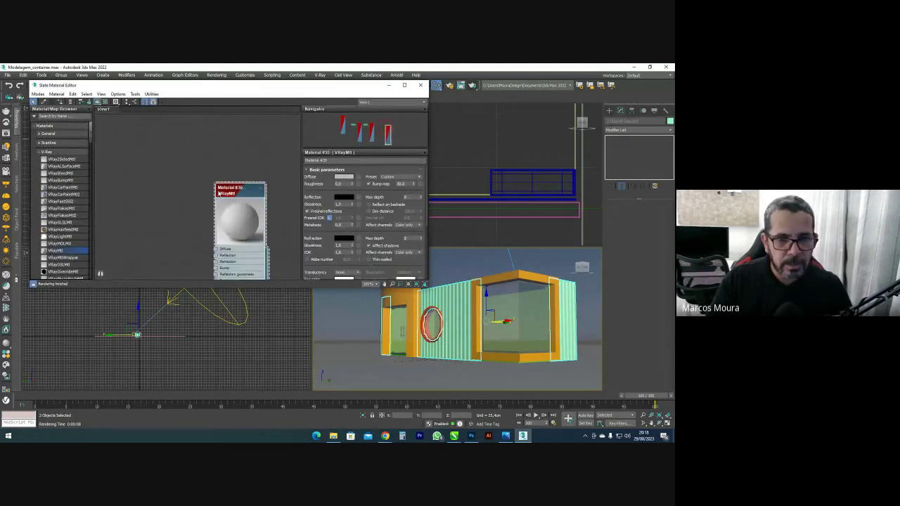
Give the new wall material a very dark grey diffuse colour, a light grey reflection and a glossiness of 0.8
left_click(343, 176)
left_click_drag(204, 133, 208, 114)
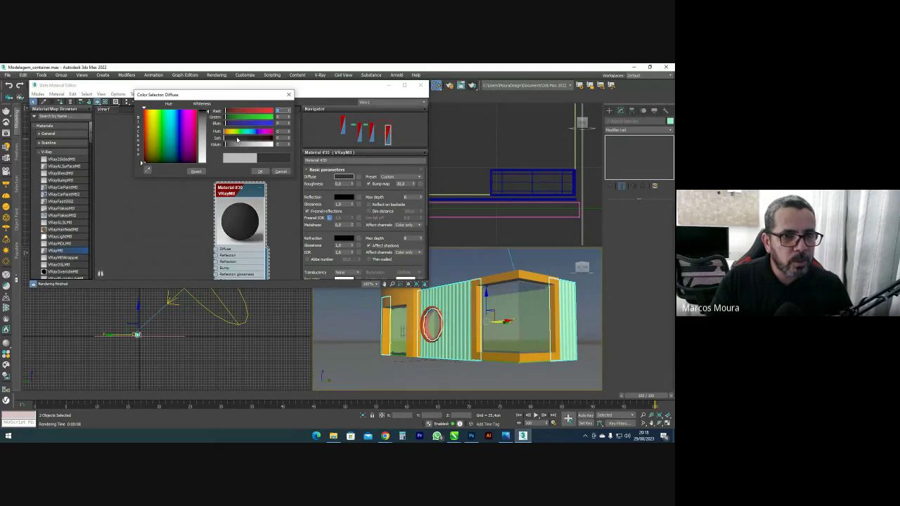
left_click(262, 171)
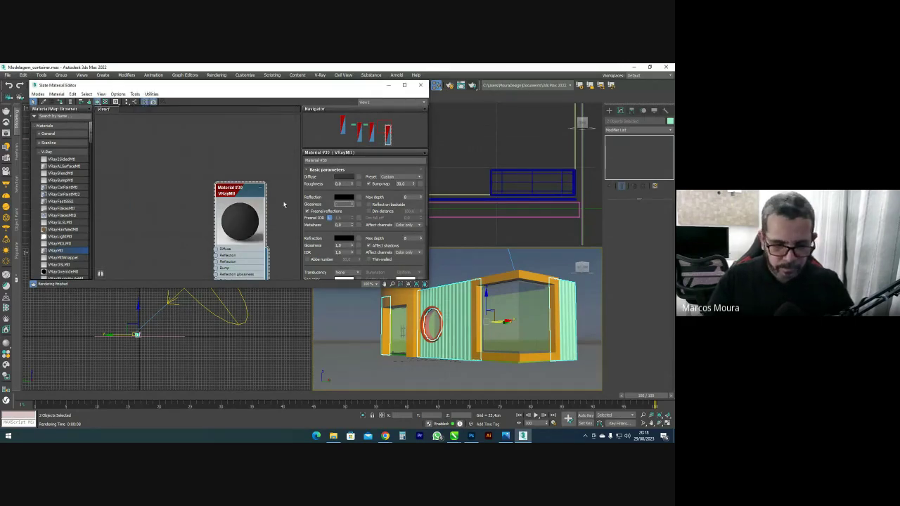
left_click(343, 196)
left_click_drag(208, 127, 209, 156)
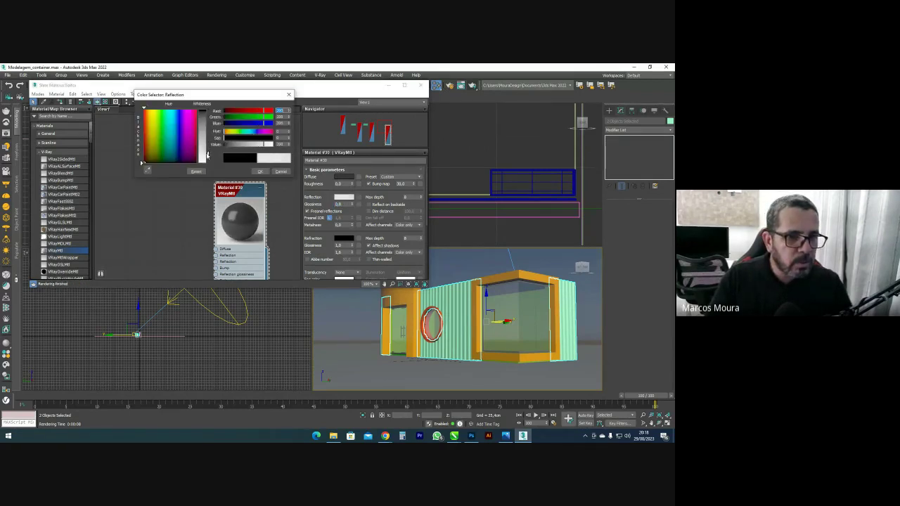
left_click(260, 172)
scroll(266, 234, "up", 2)
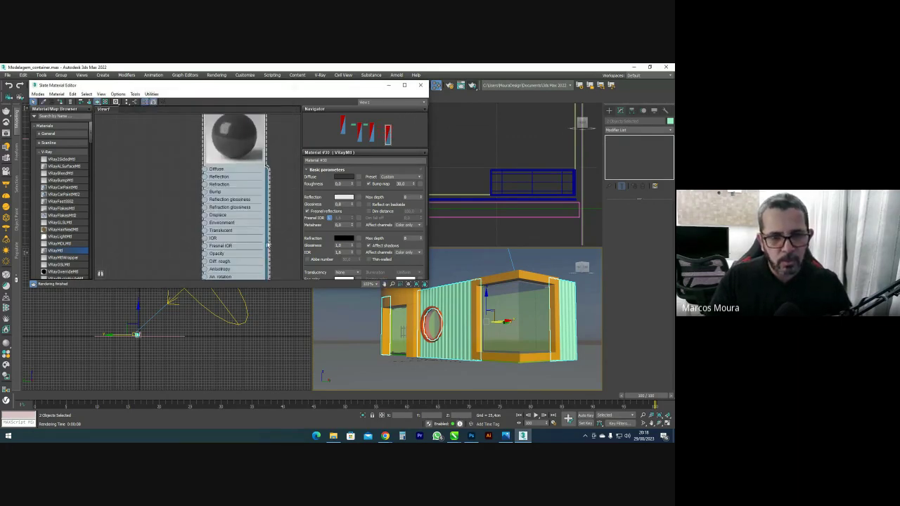
Assign the dark grey material to the selected corrugated container walls and close the material editor
left_click_drag(443, 290, 455, 294)
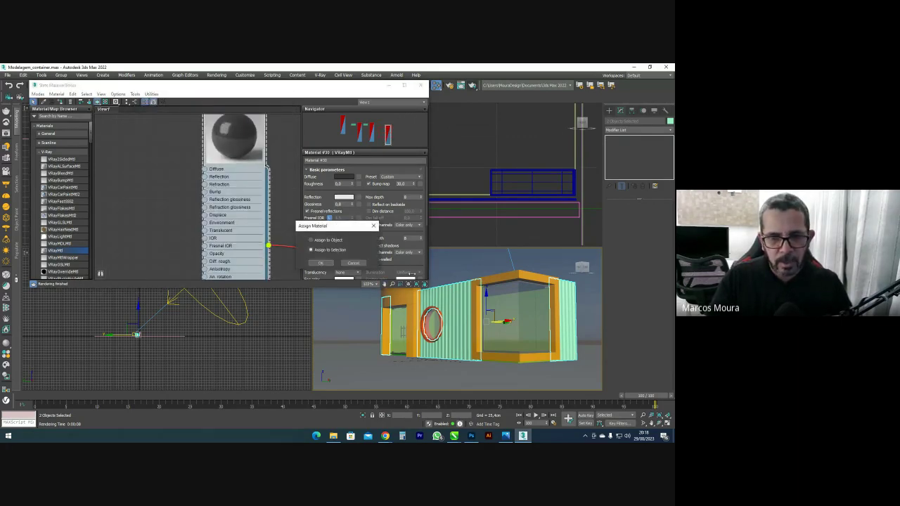
left_click(321, 262)
left_click_drag(269, 246, 496, 257)
left_click(476, 266)
mouse_move(476, 290)
middle_mouse_down()
mouse_move(509, 295)
mouse_move(445, 303)
mouse_move(506, 325)
mouse_move(452, 310)
mouse_move(480, 312)
middle_mouse_up()
left_click(509, 294)
left_click(421, 85)
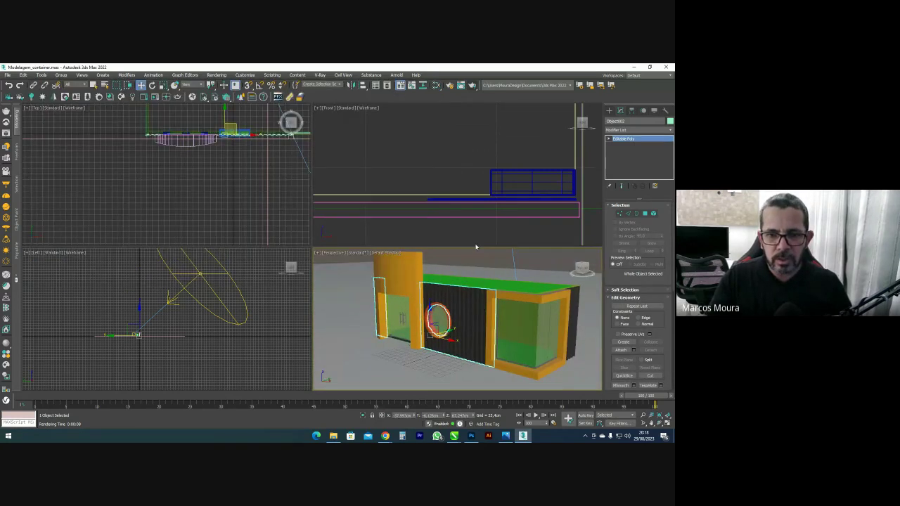
Render the container from a higher angle and examine the dark corrugated walls and the window frame
left_click(482, 260)
left_click(472, 85)
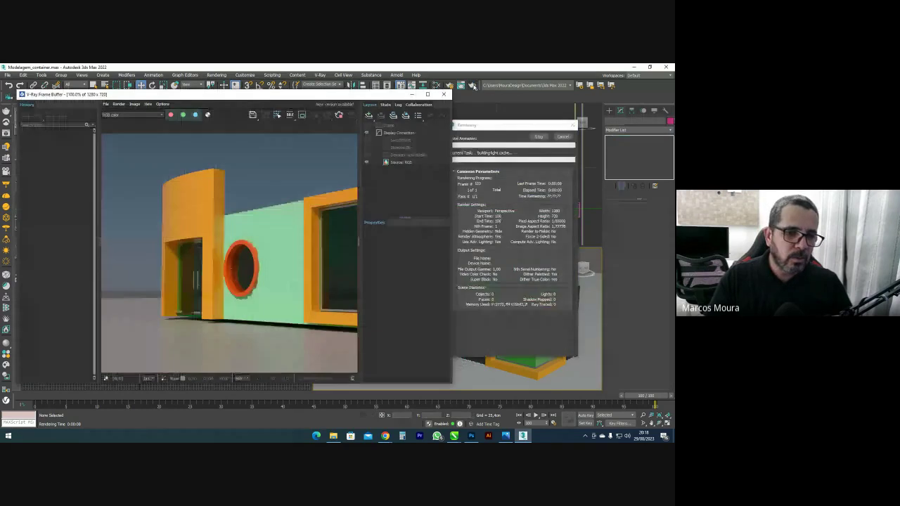
scroll(247, 229, "down", 1)
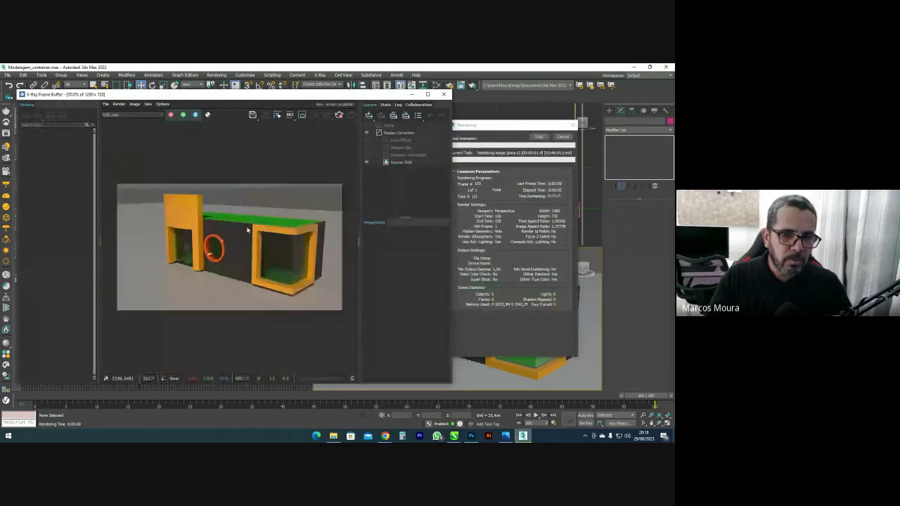
scroll(306, 247, "up", 1)
scroll(182, 271, "up", 1)
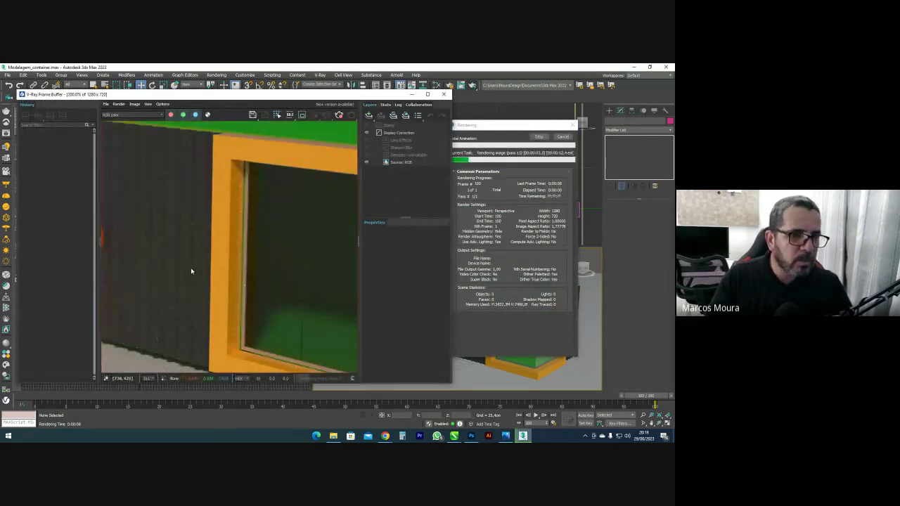
scroll(190, 268, "down", 1)
left_click(444, 94)
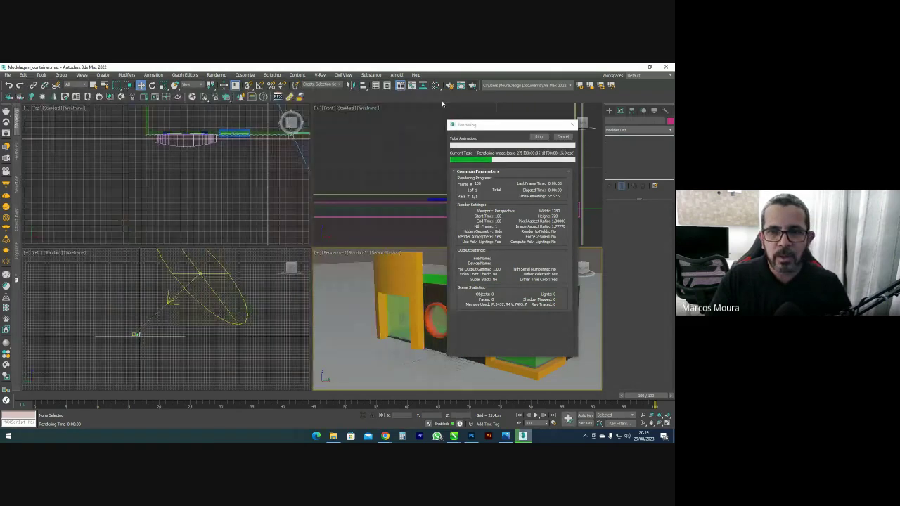
left_click(571, 125)
Render a close-up of the corrugated wall beside the round window and examine its reflections
left_click(470, 309)
scroll(471, 310, "up", 3)
middle_click_drag(472, 309, 466, 295, "alt")
scroll(457, 293, "up", 3)
scroll(459, 291, "up", 2)
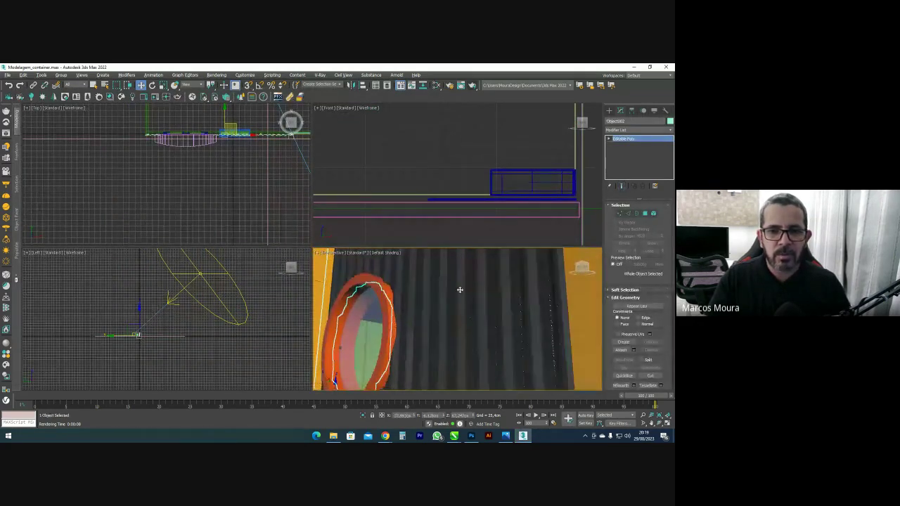
left_click(472, 85)
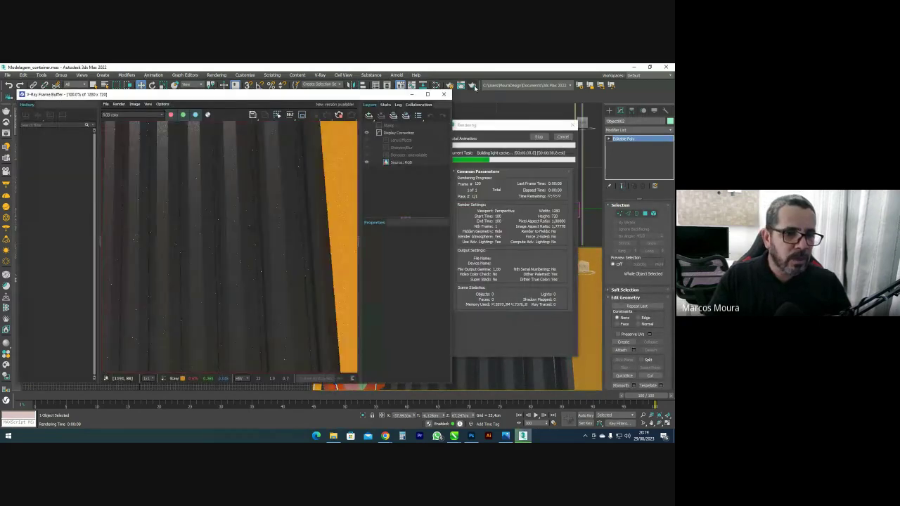
scroll(268, 186, "down", 2)
scroll(196, 202, "up", 2)
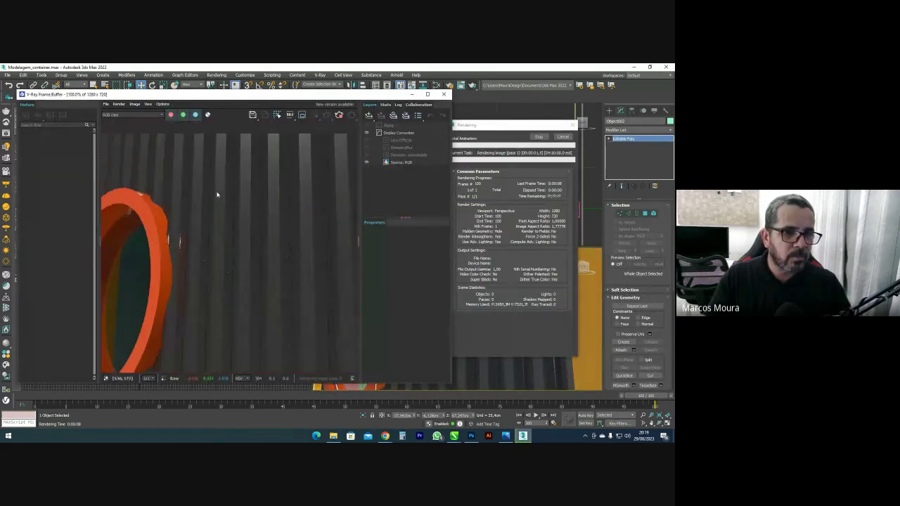
left_click(443, 94)
left_click(572, 126)
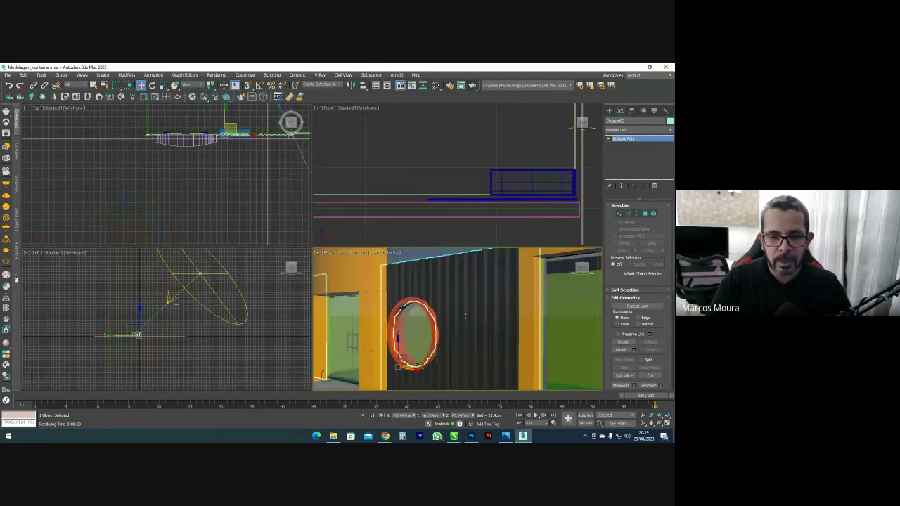
Select the green roof and the object along its rear edge, and add another VRayMtl with its parameters open
left_click(526, 266)
scroll(527, 267, "up", 3)
scroll(532, 279, "down", 1)
left_click(501, 300)
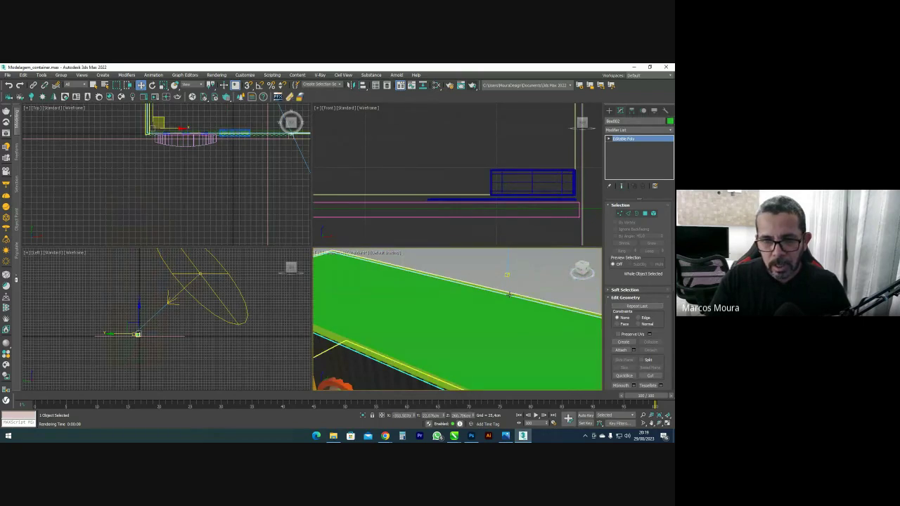
left_click(509, 294, "ctrl")
key("m")
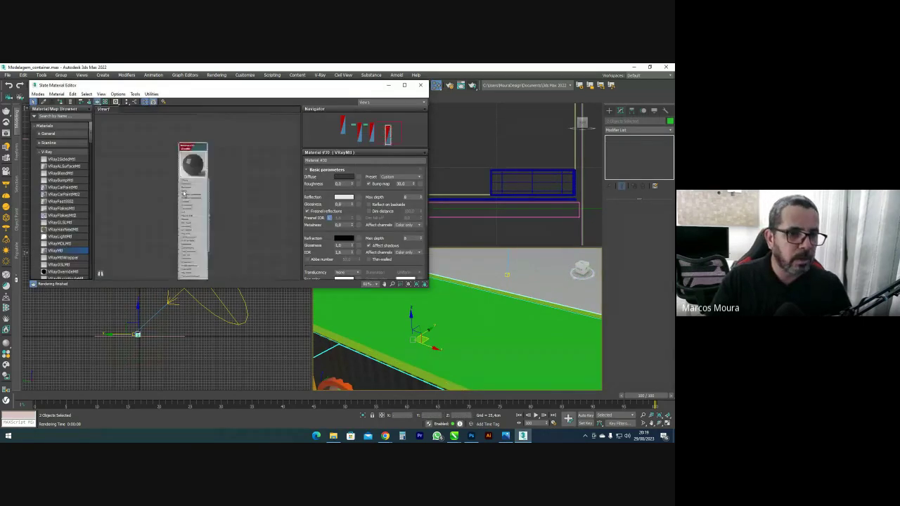
left_click_drag(236, 155, 236, 137)
scroll(243, 141, "up", 5)
double_click(205, 174)
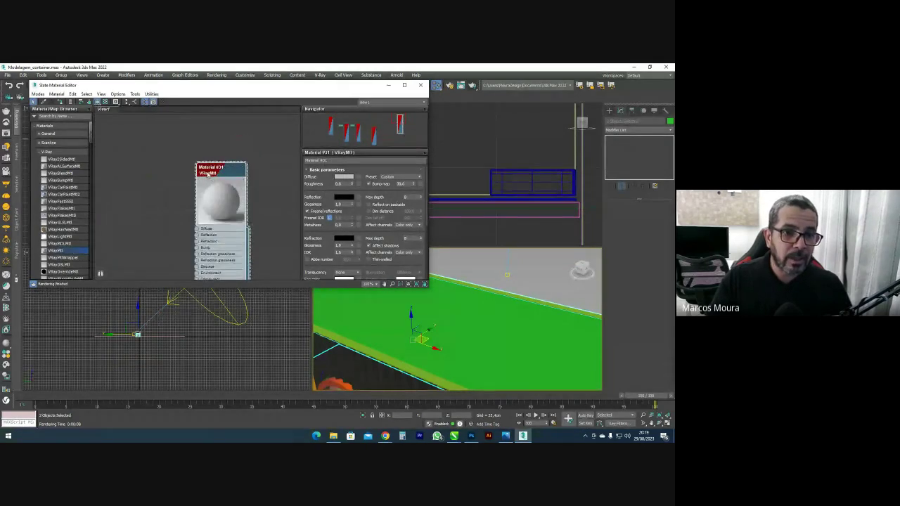
Give the new roof material a white diffuse colour, a light grey reflection and a glossiness of 0.7
left_click(346, 178)
left_click_drag(209, 137, 215, 162)
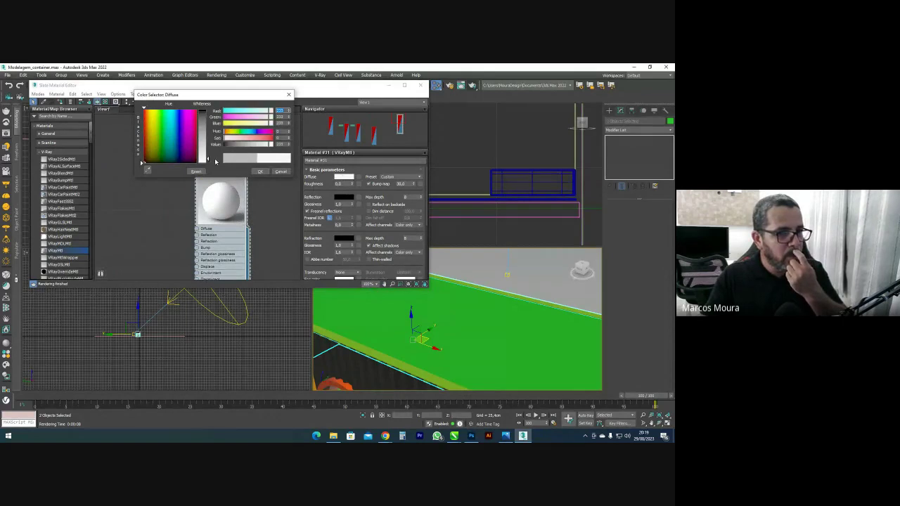
left_click(260, 172)
left_click(338, 200)
left_click_drag(208, 109, 212, 145)
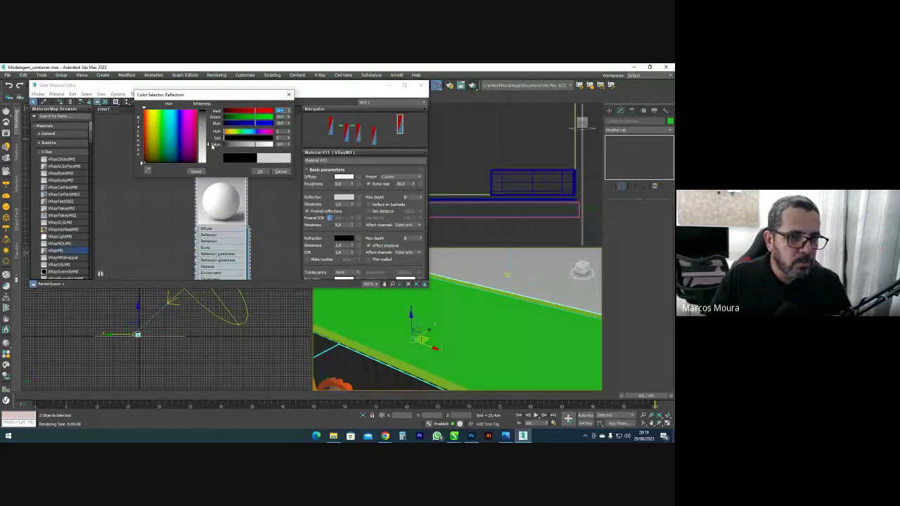
left_click(260, 171)
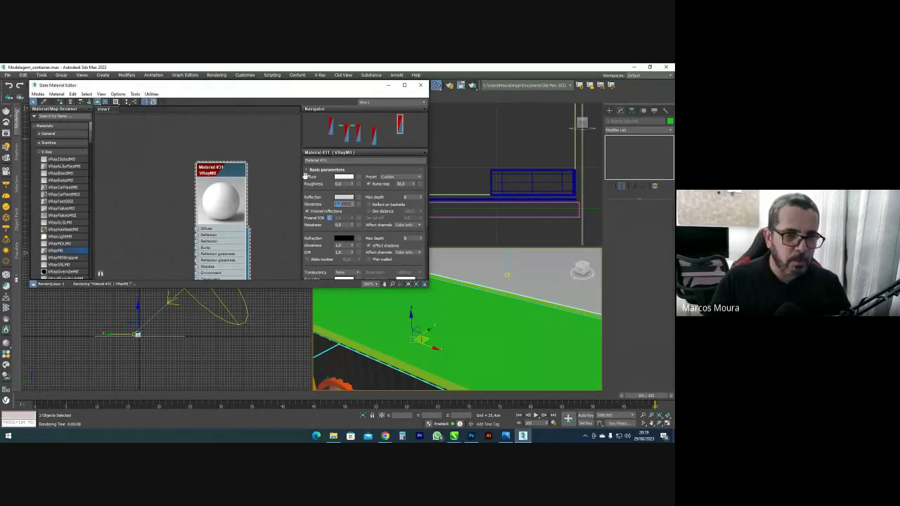
Assign the white material to both selected roof objects and to the green strip along the roof's front edge
middle_click_drag(267, 223, 248, 189)
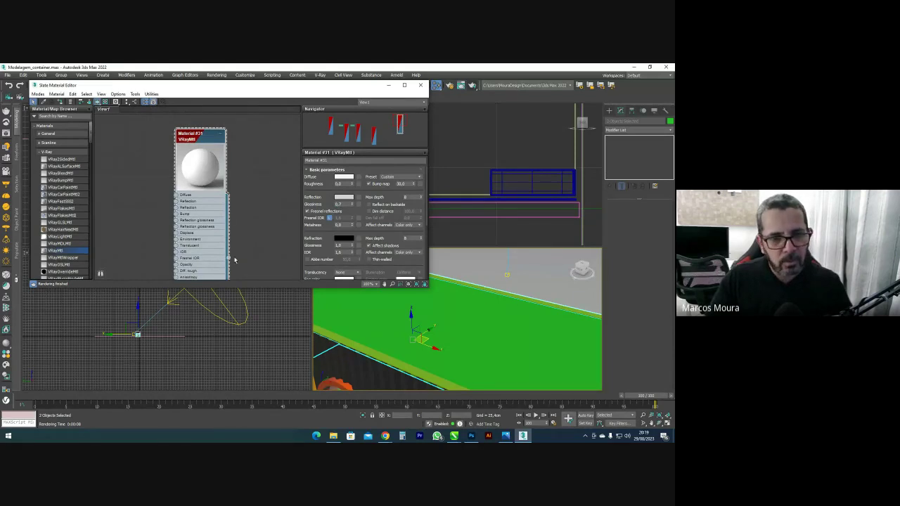
left_click_drag(450, 306, 450, 307)
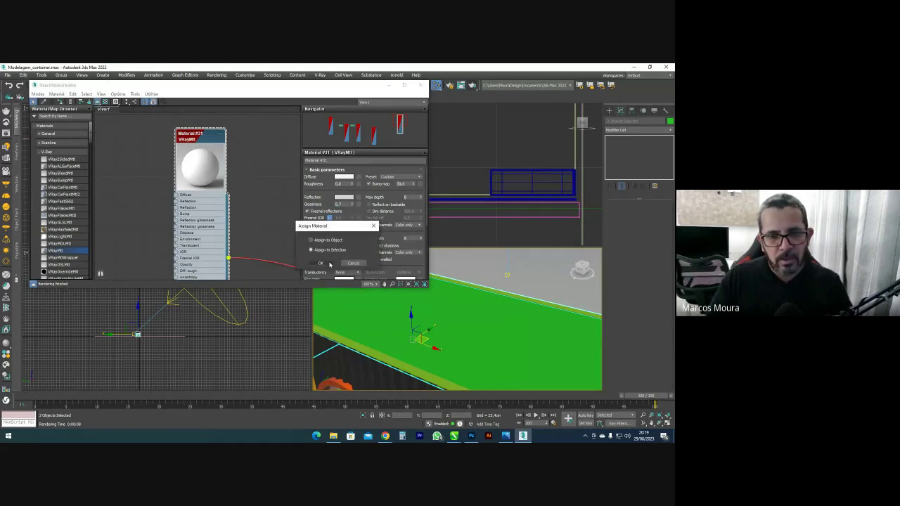
left_click(321, 262)
scroll(375, 249, "down", 1)
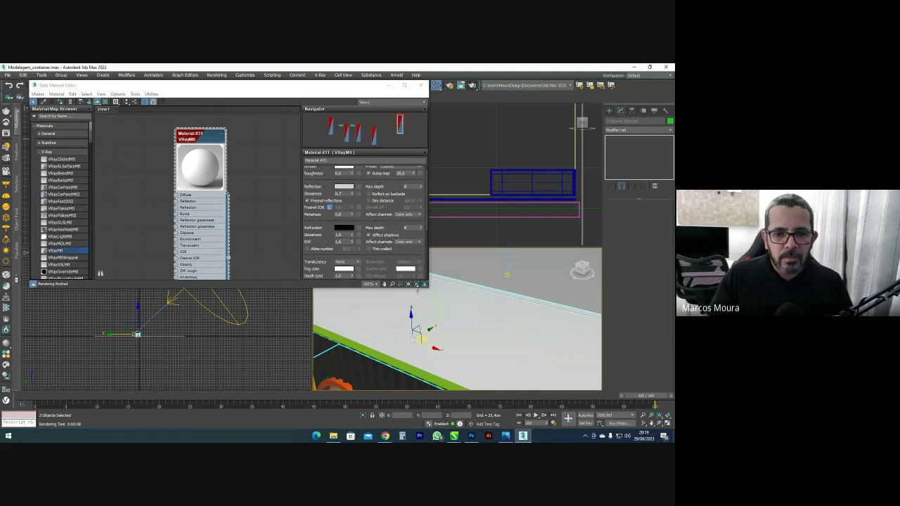
scroll(478, 304, "down", 6)
scroll(508, 334, "up", 5)
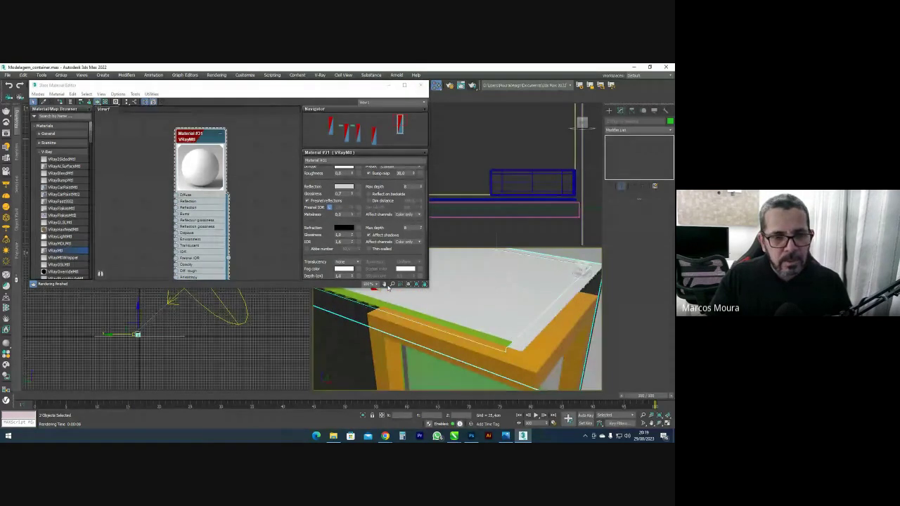
left_click_drag(228, 259, 431, 318)
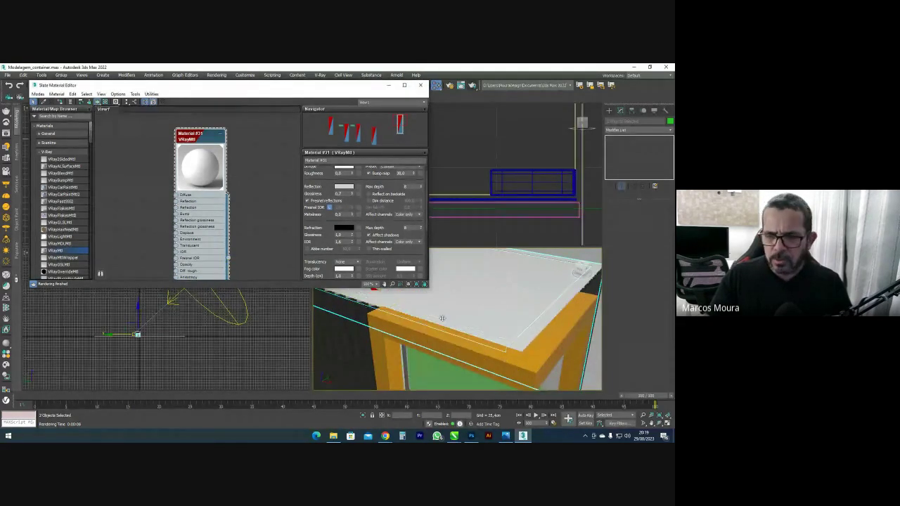
left_click(421, 85)
Duplicate the white VRayMtl, give the copy a light grey diffuse colour, and assign it to the green floor inside the container
scroll(450, 288, "down", 5)
scroll(455, 320, "up", 2)
scroll(415, 318, "up", 5)
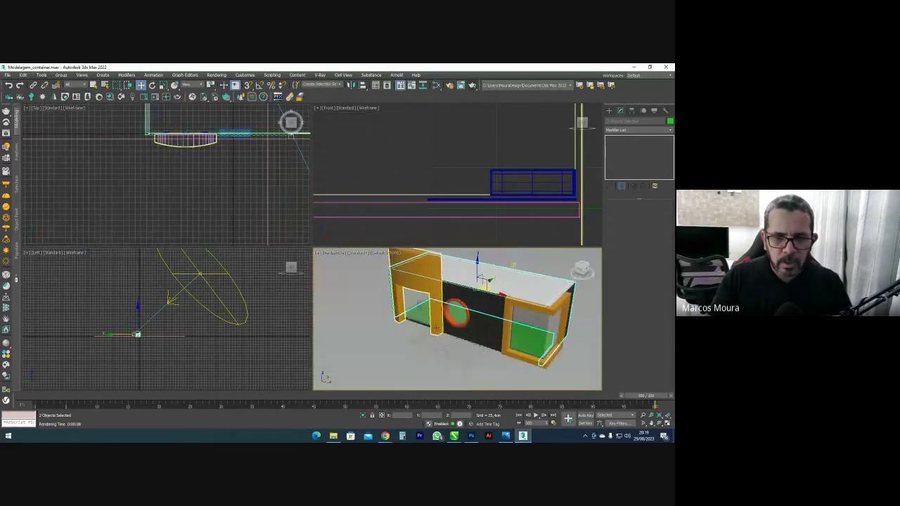
left_click(419, 318)
scroll(419, 319, "down", 4)
scroll(477, 153, "down", 5)
scroll(495, 166, "up", 4)
scroll(494, 164, "up", 4)
left_click(476, 156)
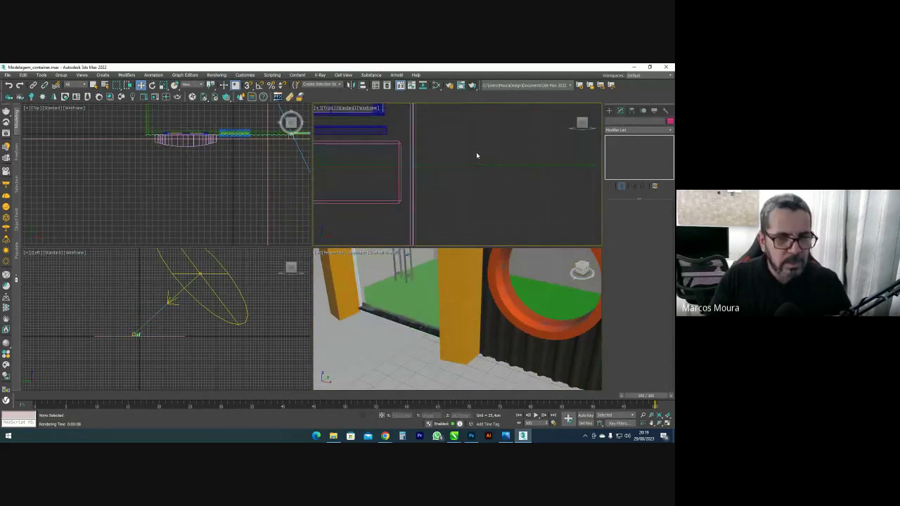
key("m")
mouse_move(190, 142)
left_mouse_down()
mouse_move(121, 143)
mouse_move(224, 142)
mouse_move(208, 154)
left_mouse_up()
double_click(225, 141)
left_click(344, 177)
left_click(259, 172)
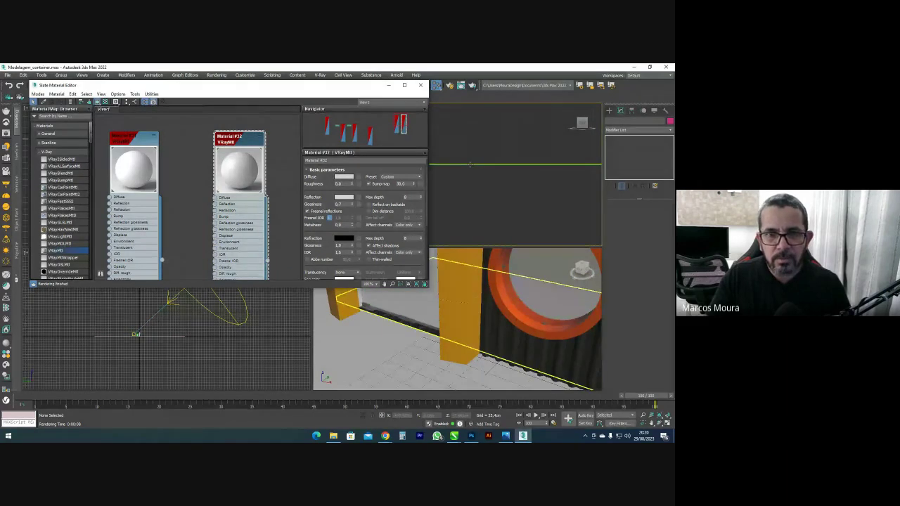
left_click(420, 85)
Render the whole facade from a low front angle and examine the assigned materials
left_click(465, 307)
middle_click_drag(492, 305, 442, 288, "alt")
left_click(475, 85)
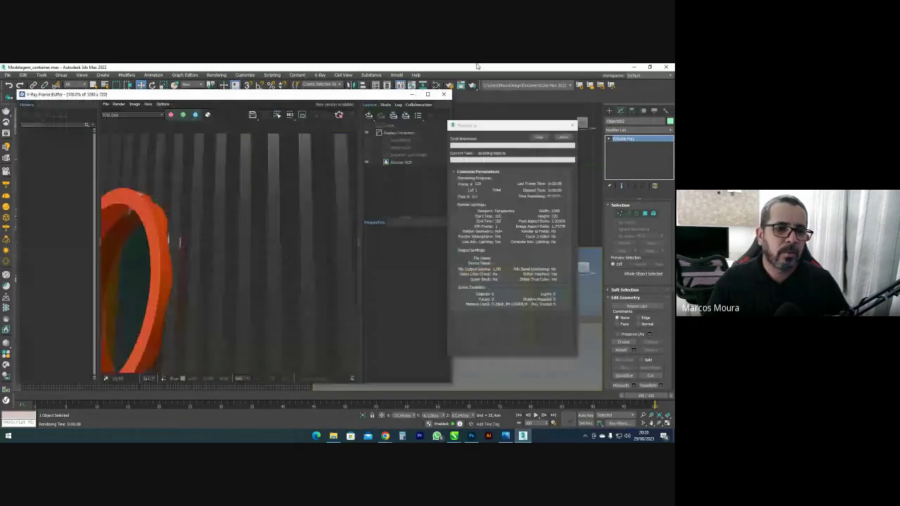
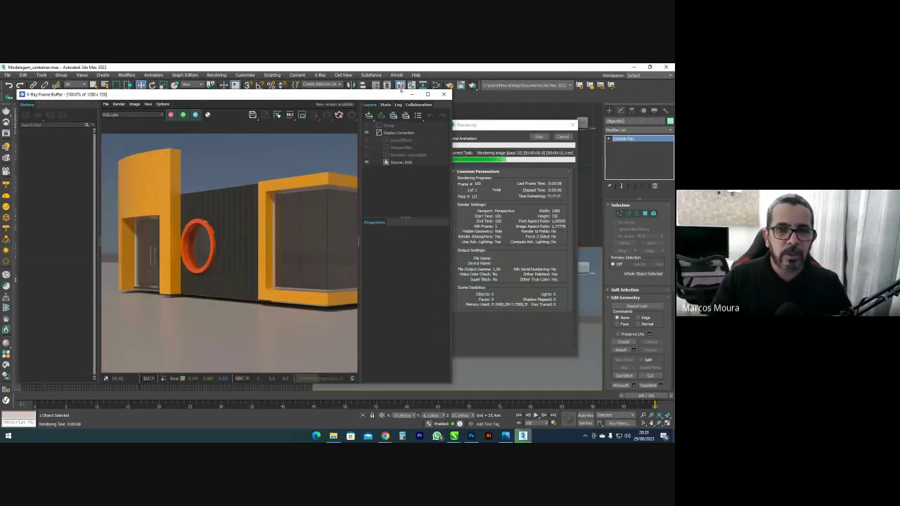
left_click(444, 93)
left_click(572, 125)
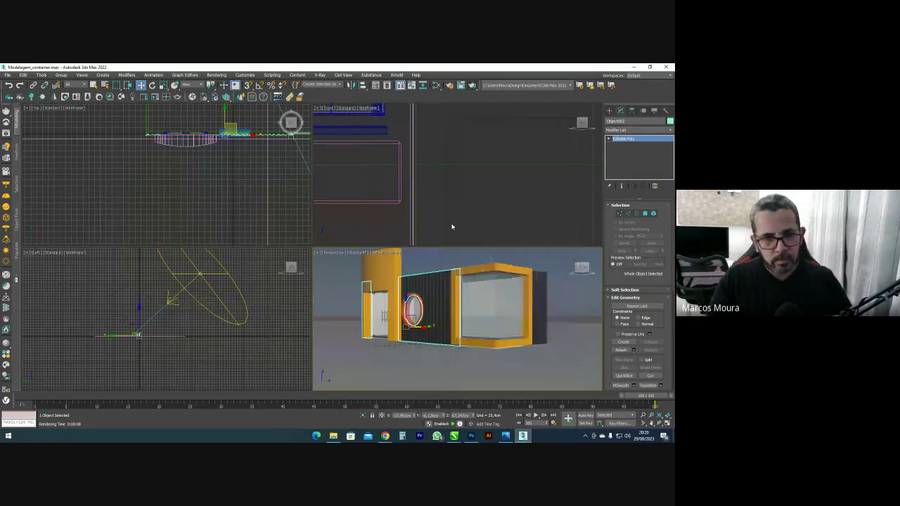
Start a new empty scene with New All and orbit the perspective view to look down on the grid
left_click(453, 227)
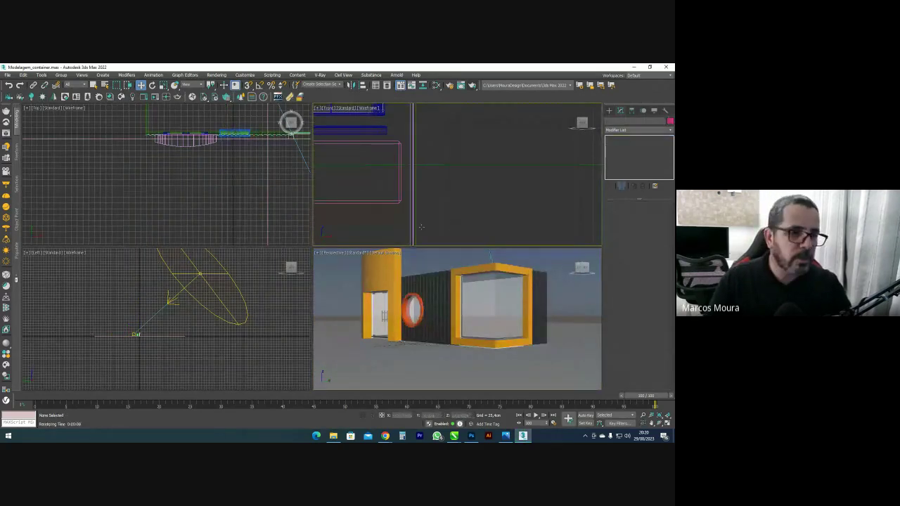
left_click(7, 75)
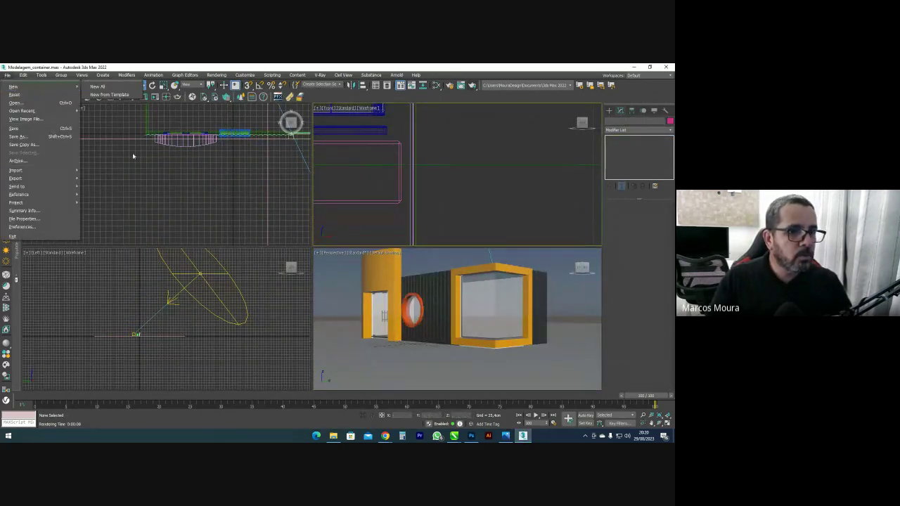
mouse_move(38, 86)
left_click(100, 87)
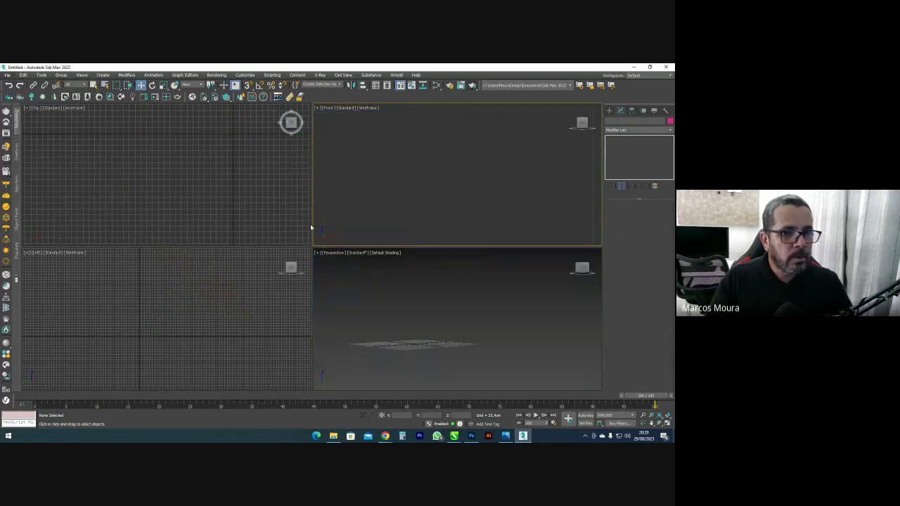
middle_click_drag(397, 338, 425, 343, "alt")
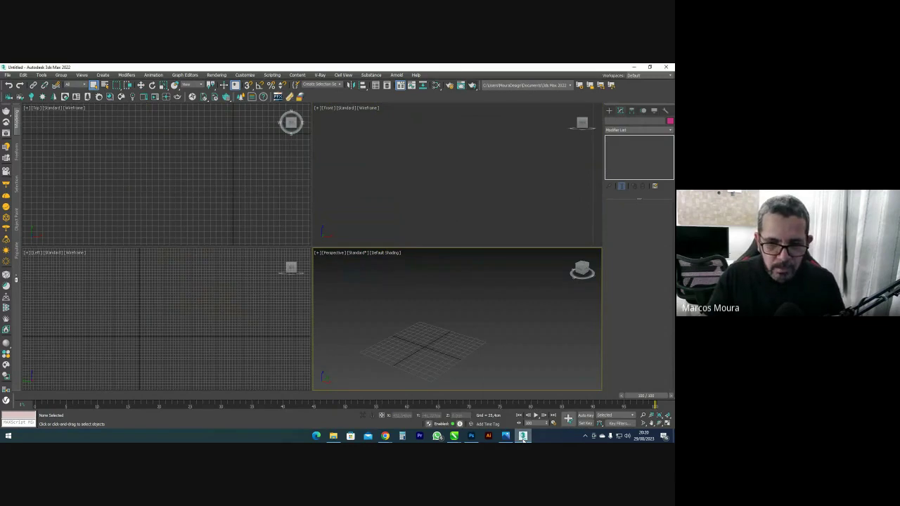
Switch to CorelDRAW and export only the white "TERRA" lettering as logo01 in Adobe Illustrator (AI) format
left_click(422, 411)
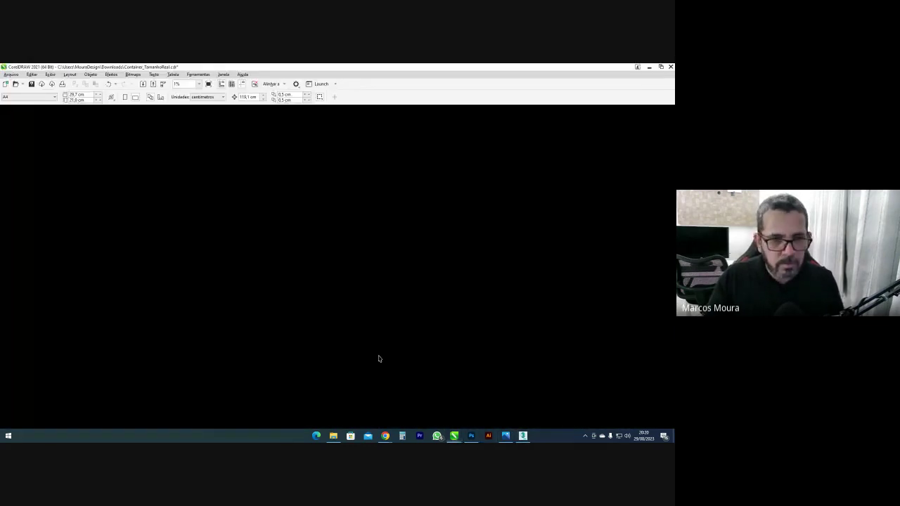
scroll(367, 341, "up", 6)
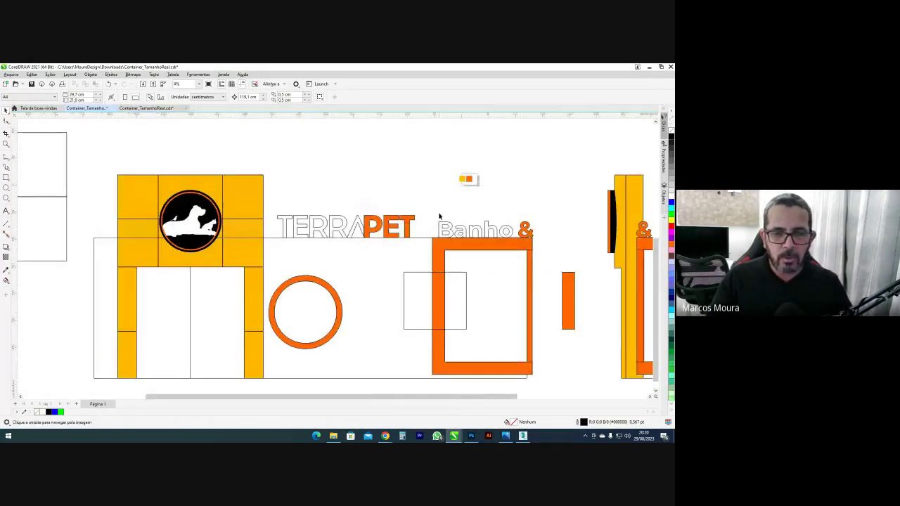
scroll(279, 202, "up", 3)
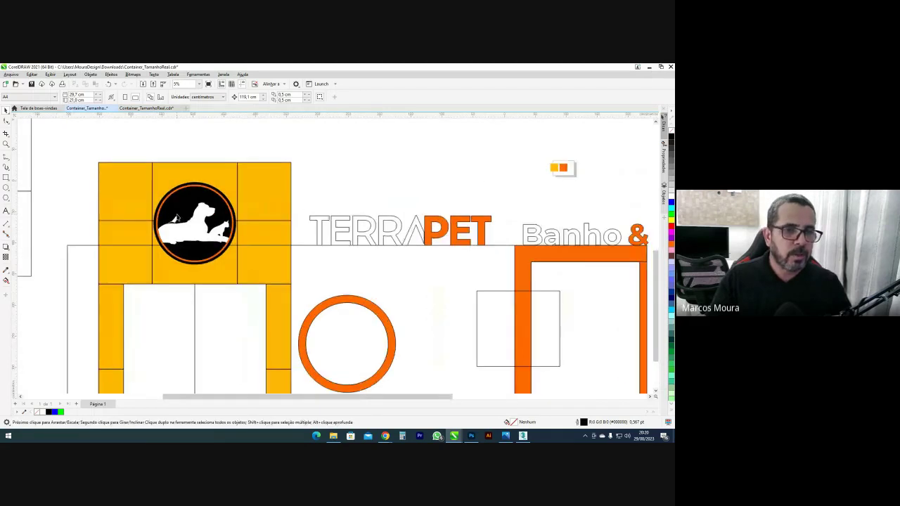
left_click(331, 237)
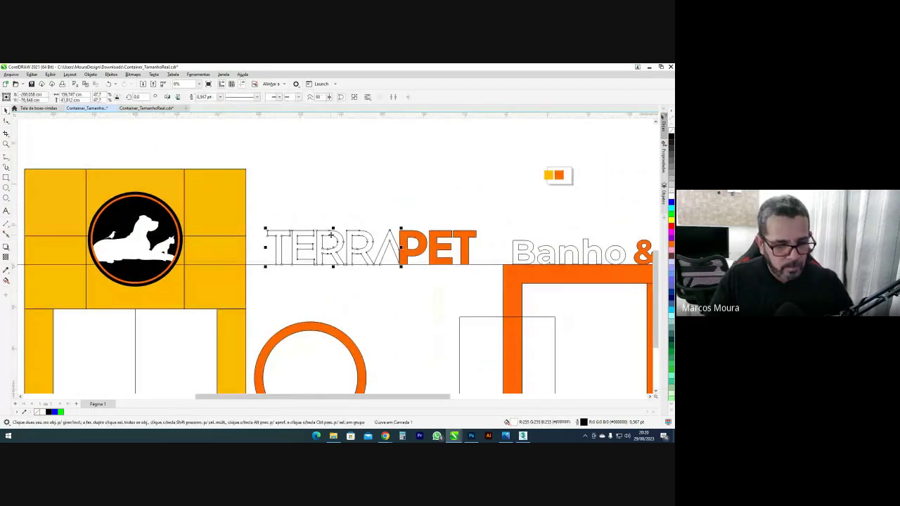
key("ctrl+e")
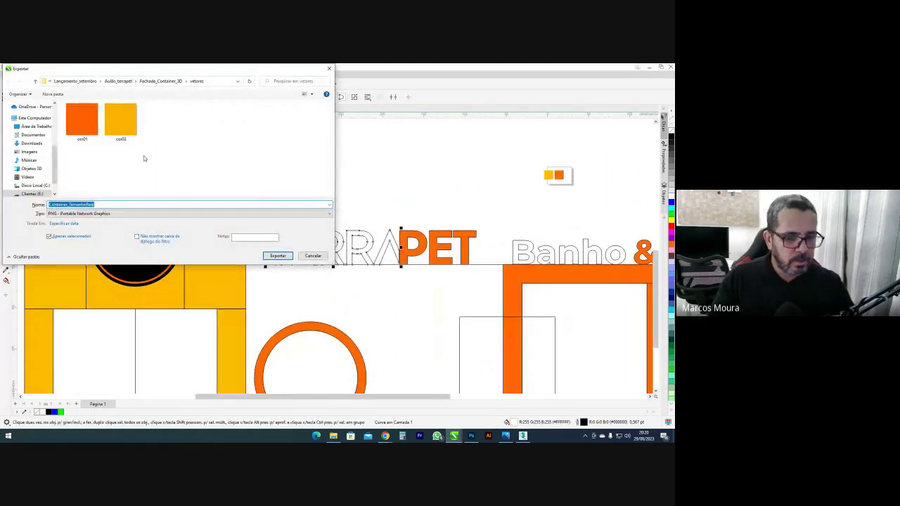
key("BackSpace")
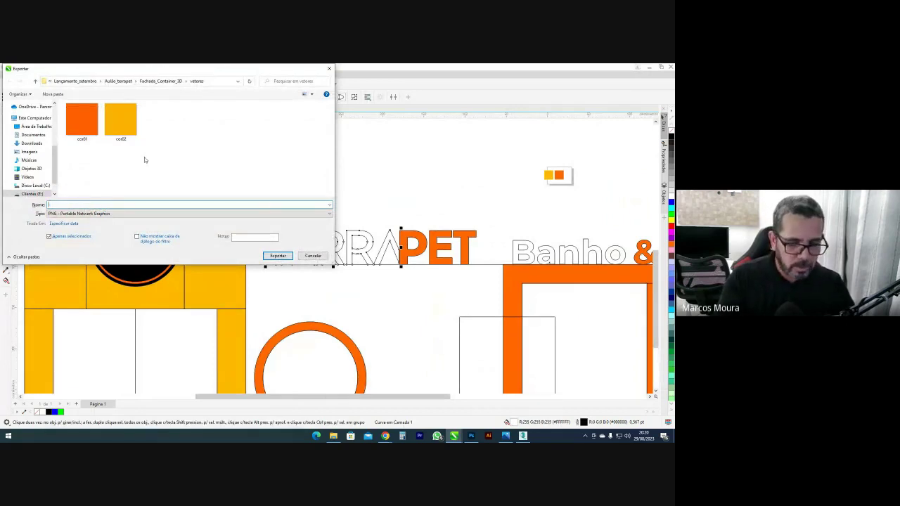
type("logo01")
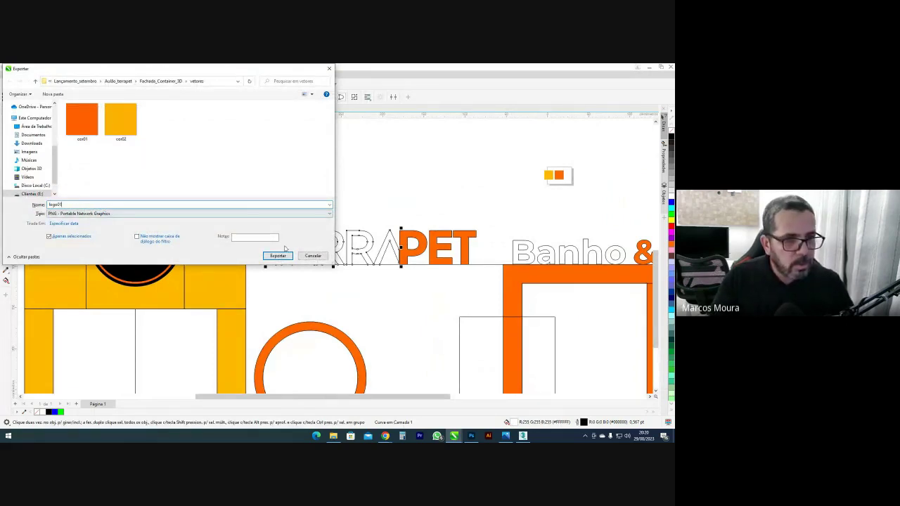
left_click(223, 211)
left_click(67, 225)
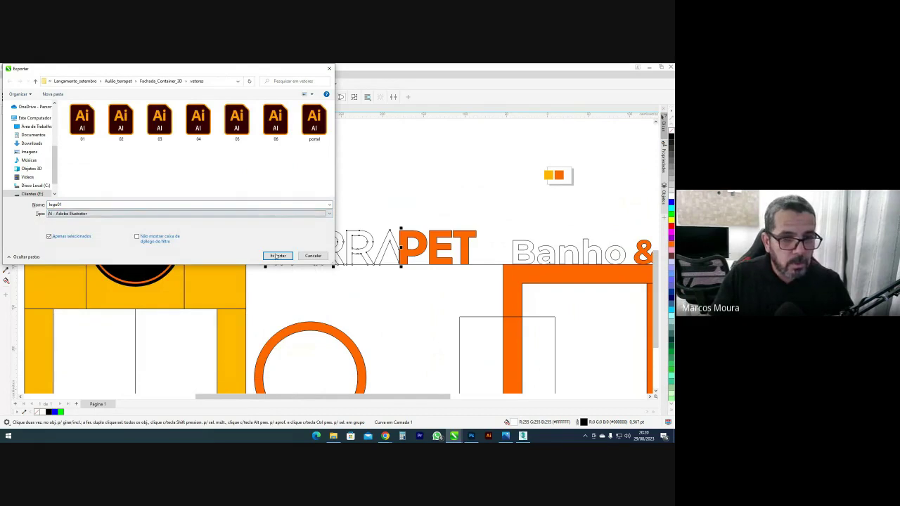
left_click(277, 256)
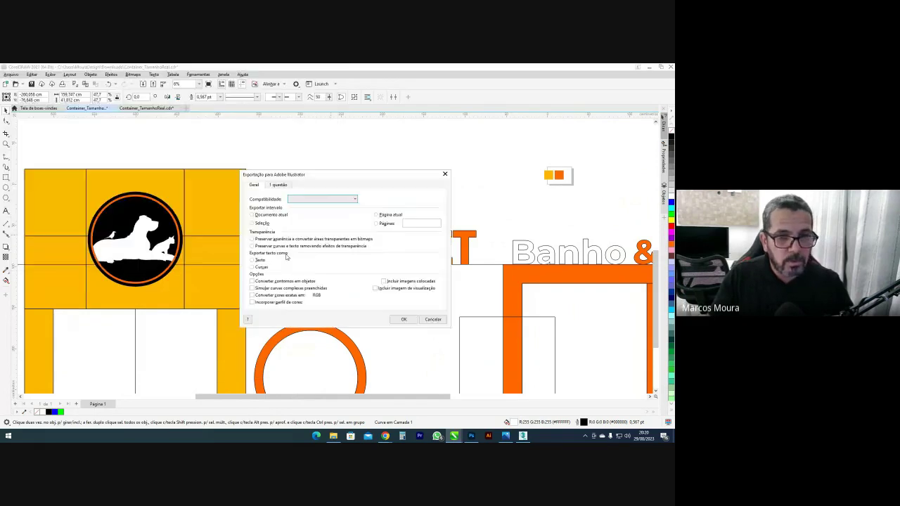
left_click(404, 320)
Export only the orange "PET" lettering as the Adobe Illustrator file logo02
left_click(436, 232)
key("ctrl+e")
type("logo02")
key("Return")
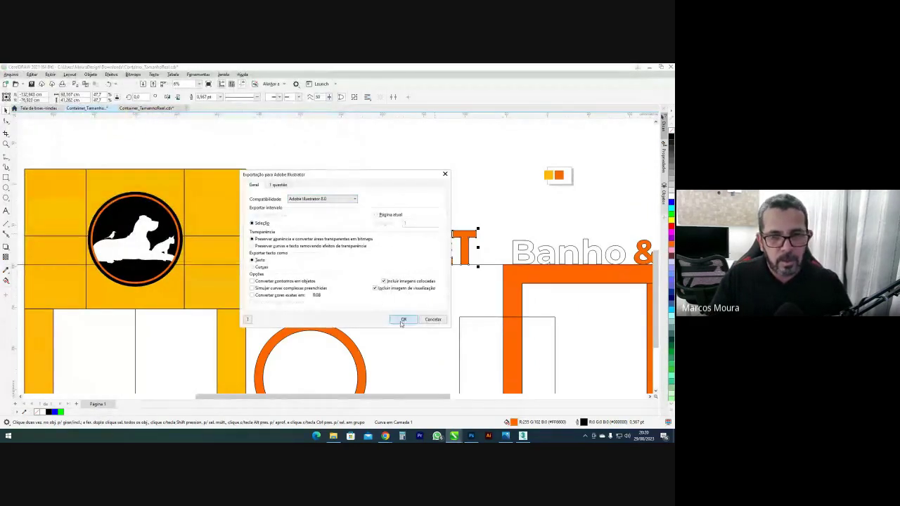
left_click(403, 319)
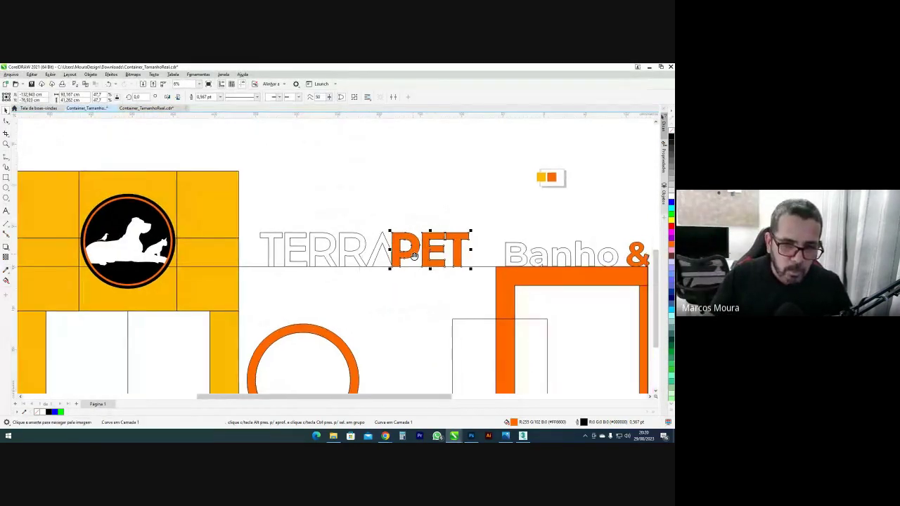
Convert the "Banho" text to curves and export only that selection as the Adobe Illustrator file logo03
middle_click_drag(414, 257, 348, 261)
middle_click_drag(421, 259, 331, 255)
scroll(424, 252, "up", 1)
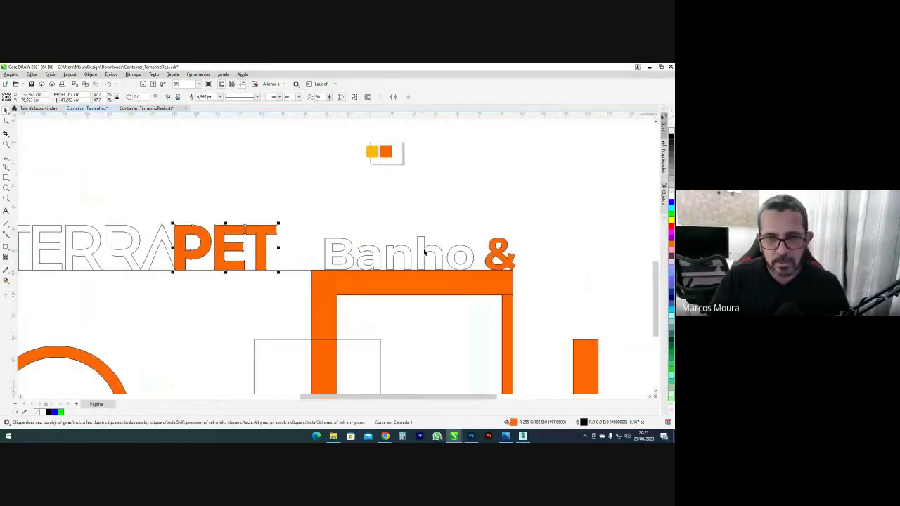
left_click(426, 250)
key("ctrl+q")
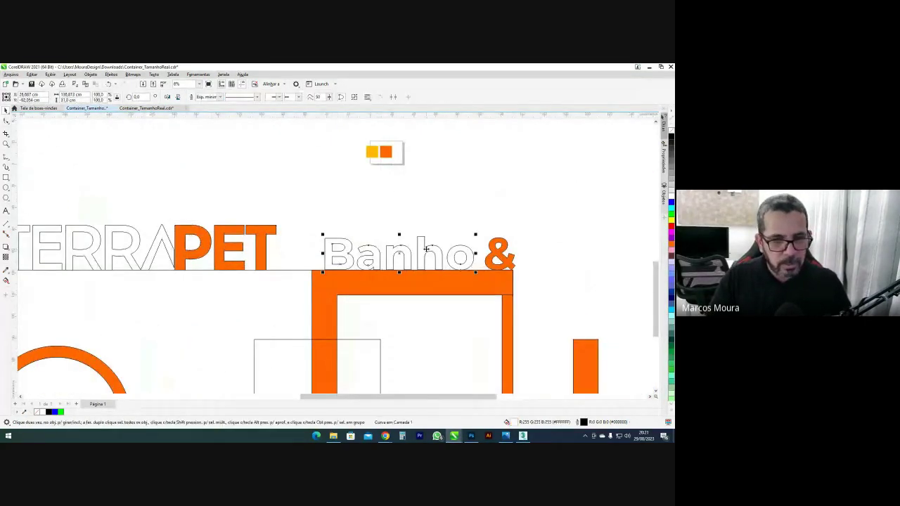
key("ctrl+e")
type("b")
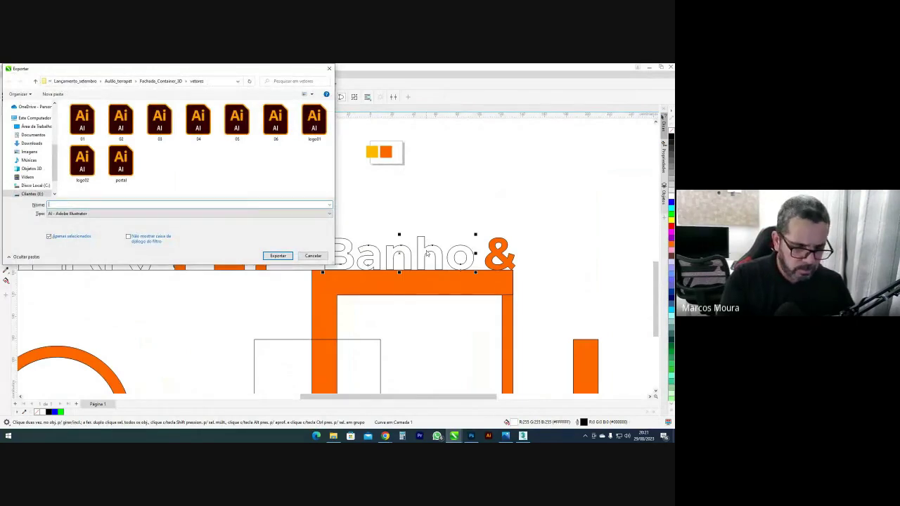
type("logo03")
key("Return")
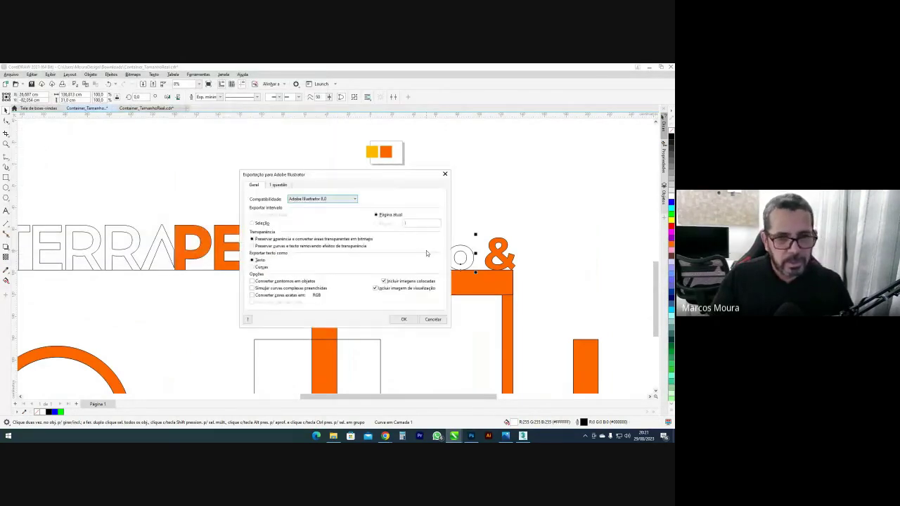
left_click(261, 223)
left_click(402, 320)
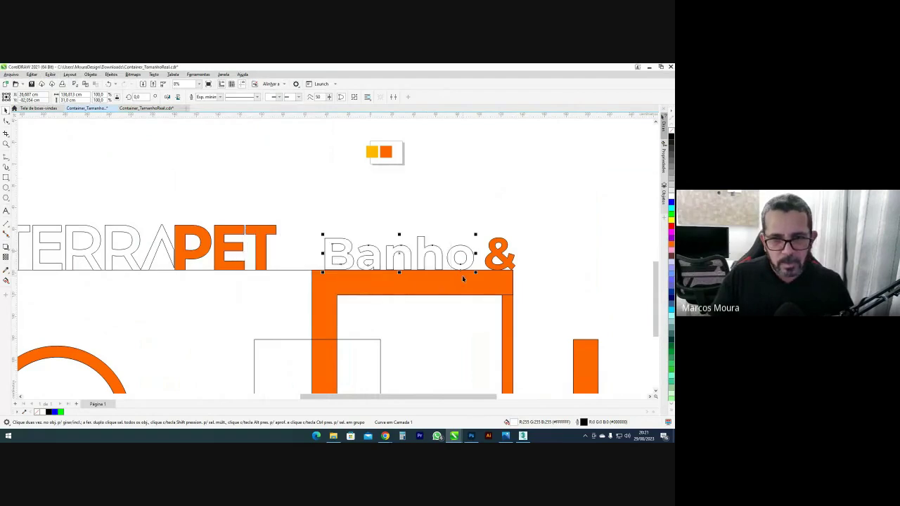
Export the orange "&" beside "Banho" as another logo file in Adobe Illustrator format
left_click(497, 258)
key("ctrl+e")
type("banh")
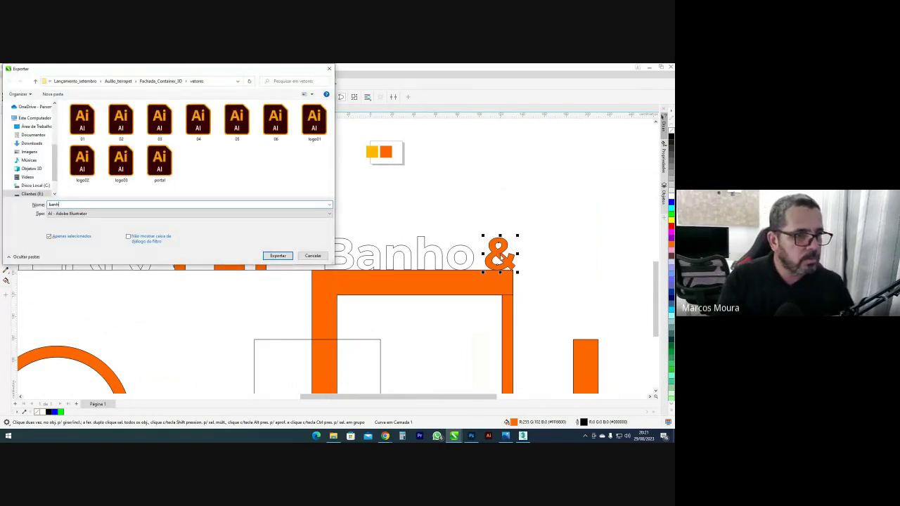
type("logo")
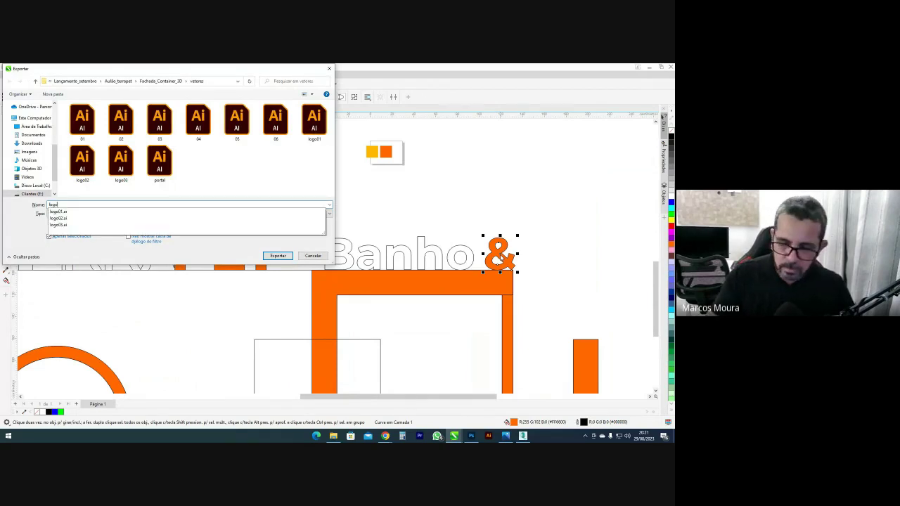
key("Return")
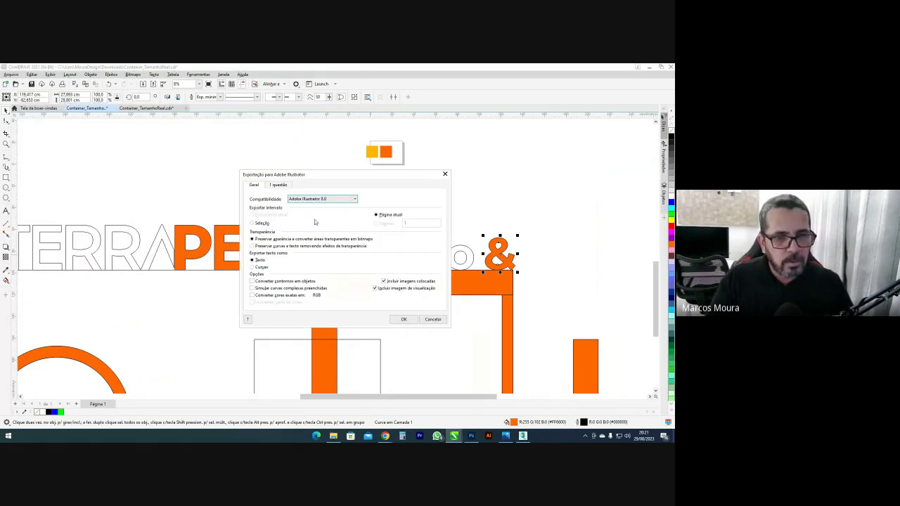
left_click(404, 321)
scroll(378, 241, "down", 4)
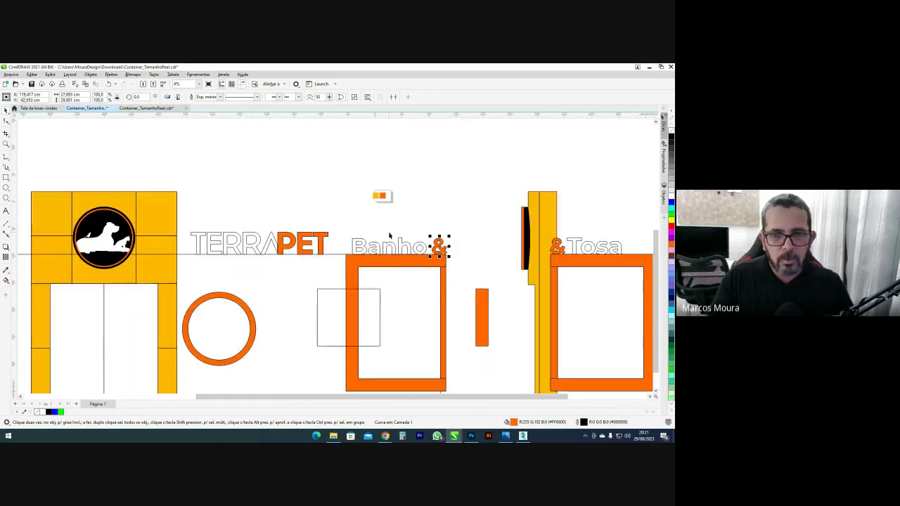
Convert the "Tosa" text to curves and export only that selection as the Adobe Illustrator file logo,5
scroll(518, 242, "up", 3)
left_click(505, 236)
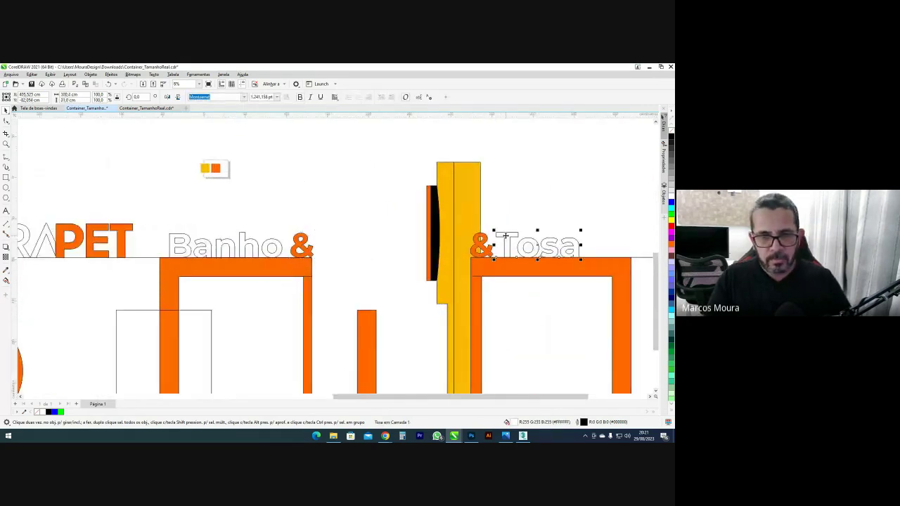
key("ctrl+q")
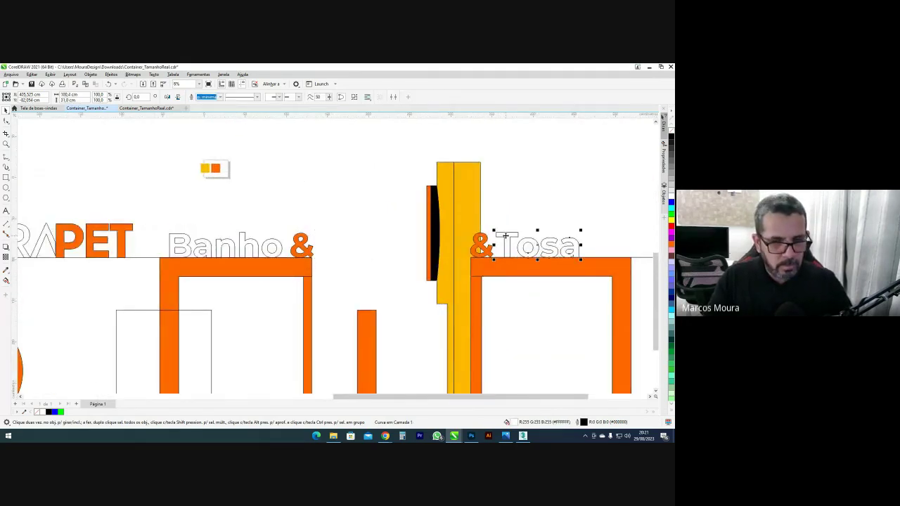
key("ctrl+e")
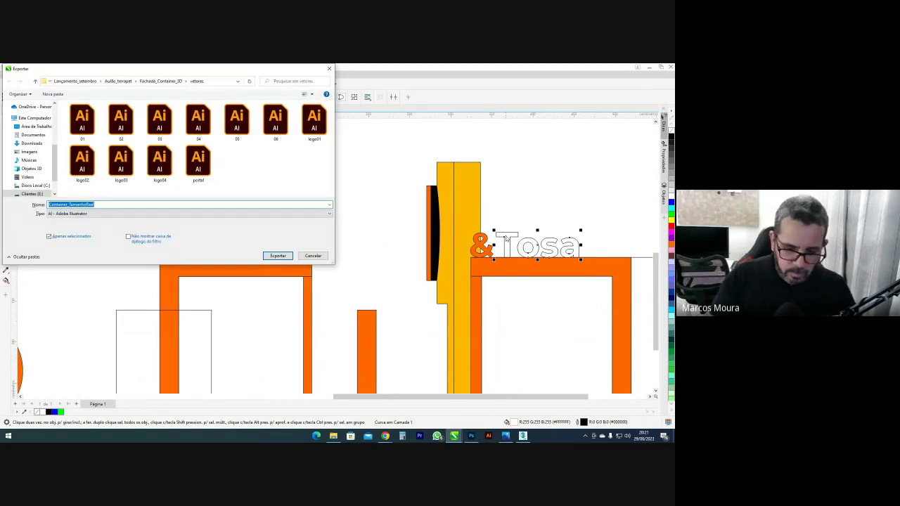
type("logo,0")
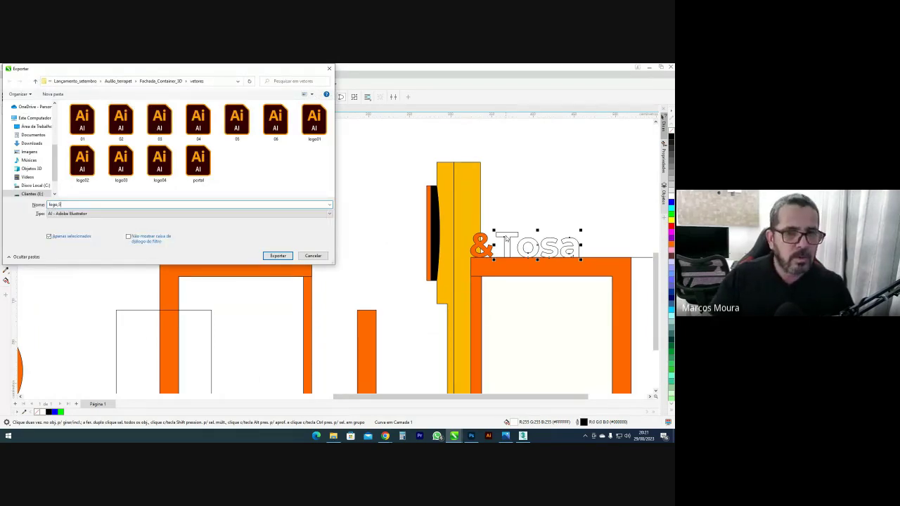
type("3")
key("Return")
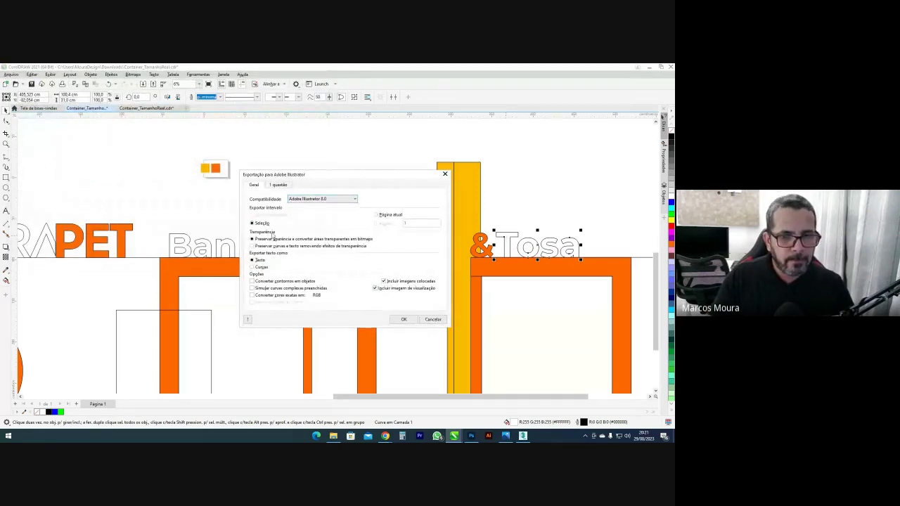
left_click(403, 319)
Export only the black circle of the round animal emblem as the Adobe Illustrator file ico01
scroll(256, 252, "left", 5)
scroll(291, 212, "up", 4)
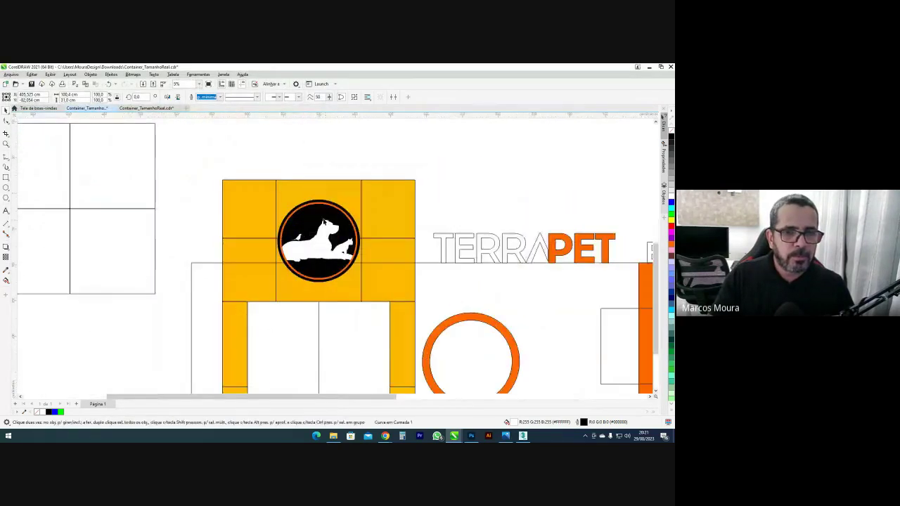
left_click(291, 210)
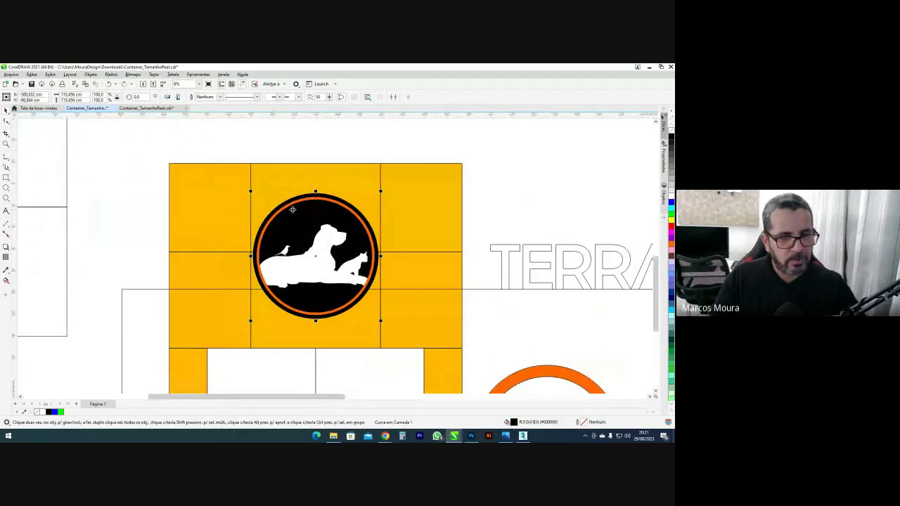
key("ctrl+e")
type("l")
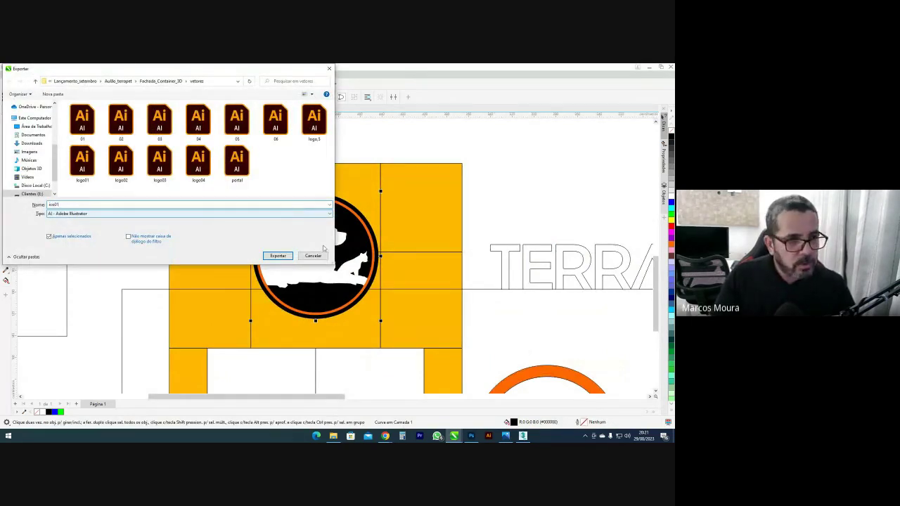
left_click(277, 257)
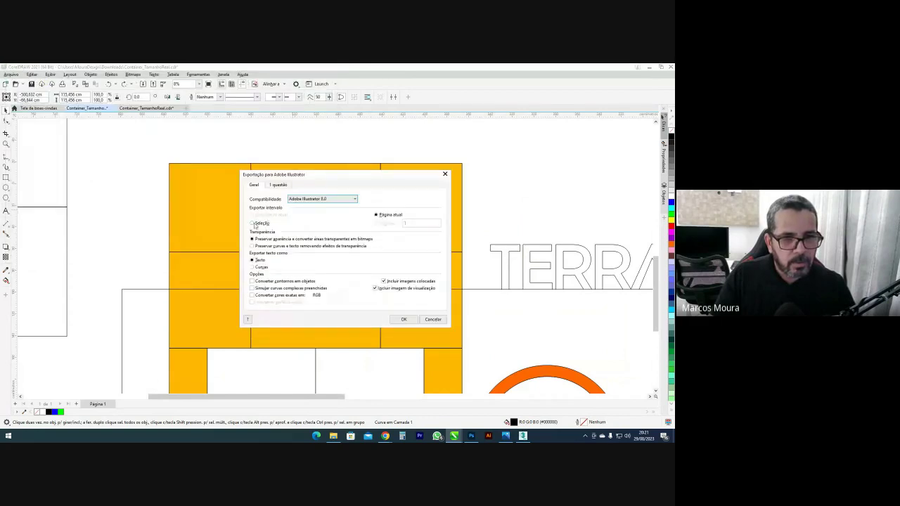
left_click(404, 319)
Export the emblem's thin orange ring as the Adobe Illustrator file ico02
scroll(327, 208, "up", 2)
left_click(332, 193)
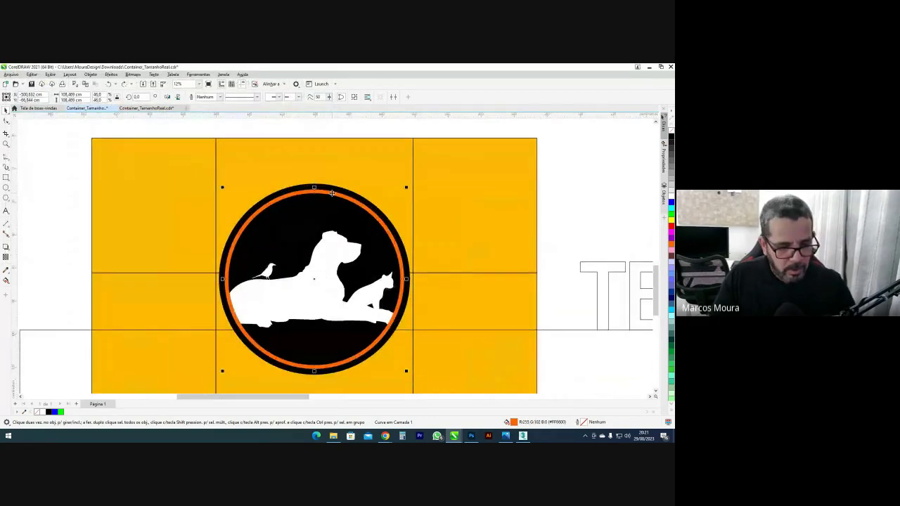
key("ctrl+e")
type("ico0")
key("Return")
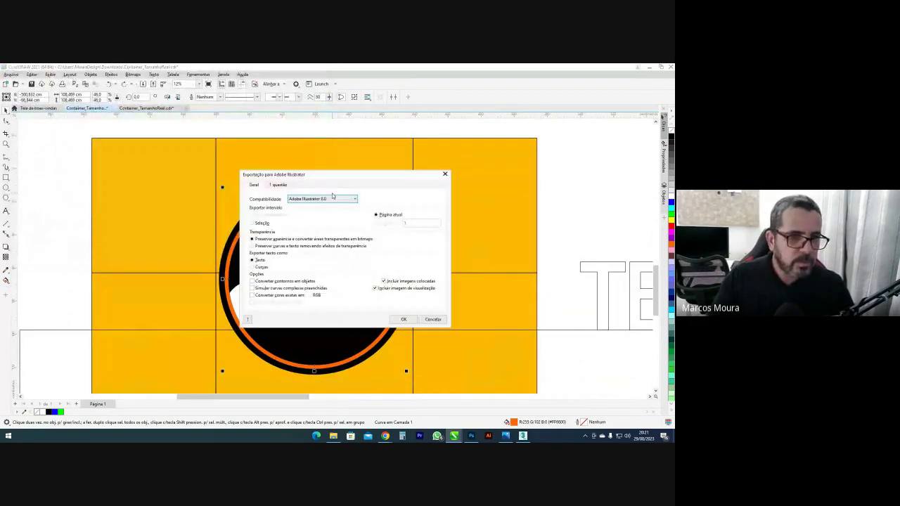
left_click(403, 319)
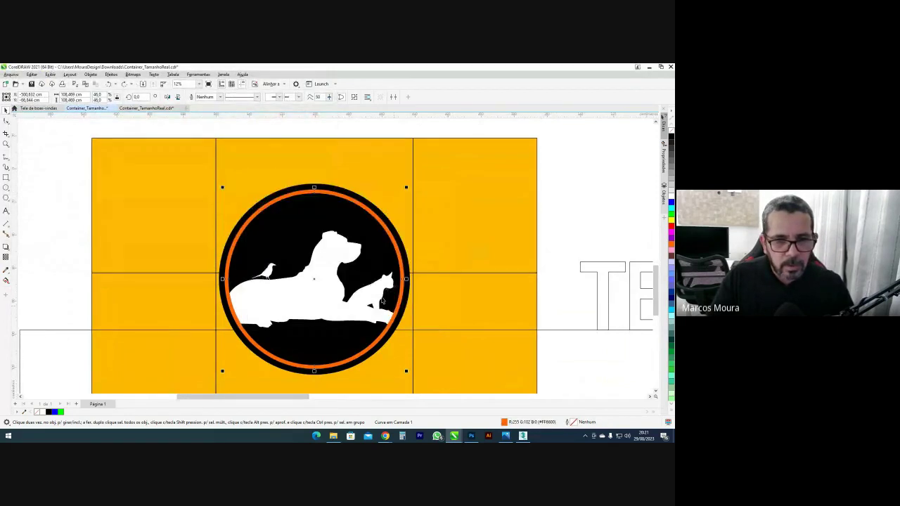
Export only the white dog, cat and bird silhouette as the Adobe Illustrator file ico03, with the export range set to the selection
left_click(335, 254)
scroll(266, 270, "up", 2)
scroll(266, 270, "up", 1)
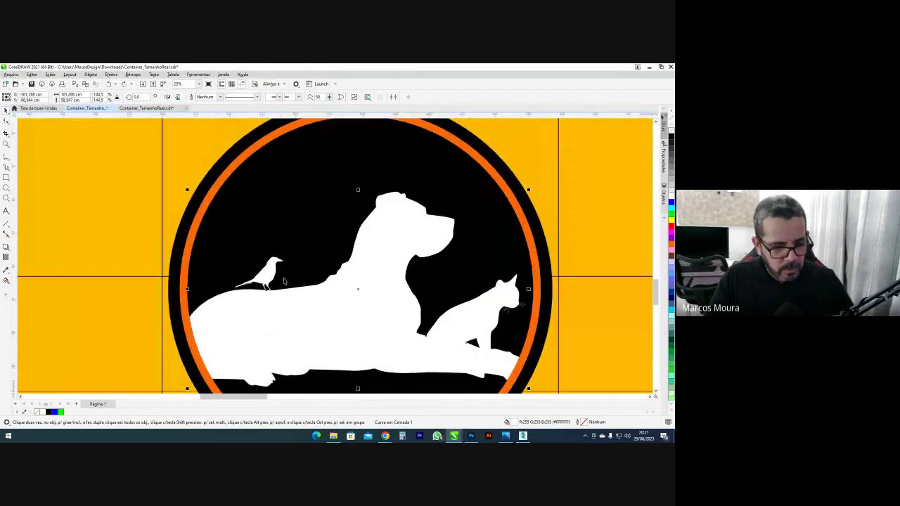
key("ctrl+e")
type("ic")
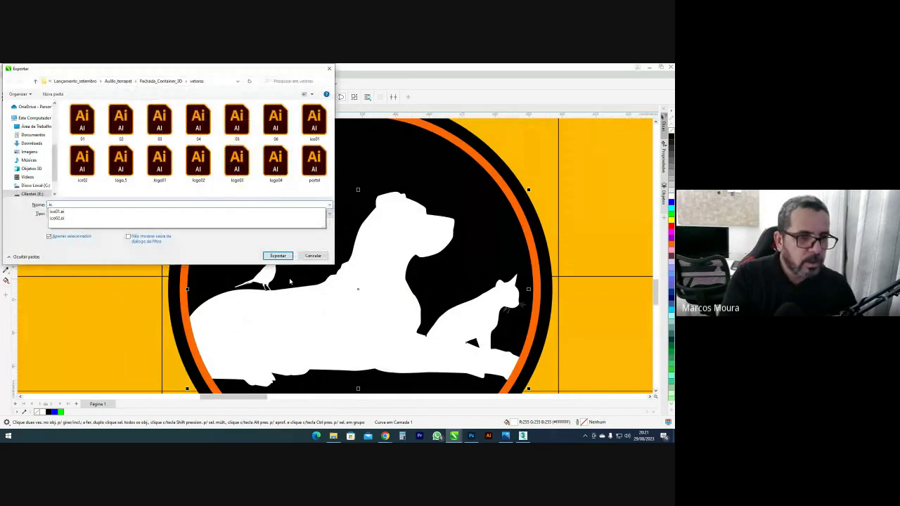
type("o03")
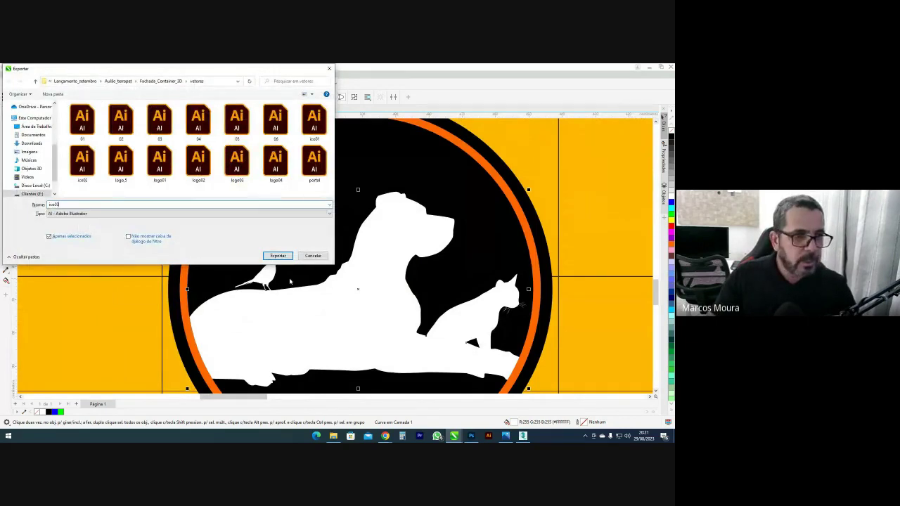
left_click(270, 256)
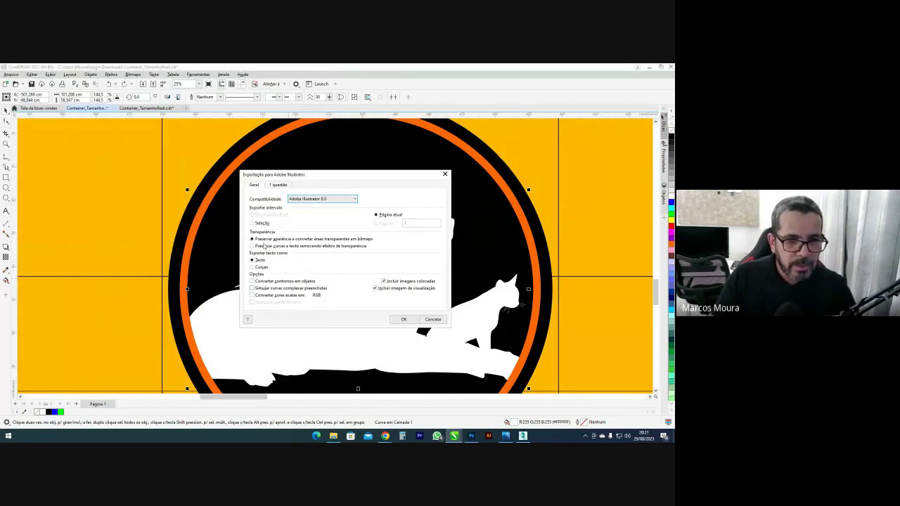
left_click(251, 223)
left_click(402, 320)
Open the white animal silhouette for node editing around the cat's whiskers
scroll(260, 267, "up", 4)
middle_click_drag(628, 293, 363, 291)
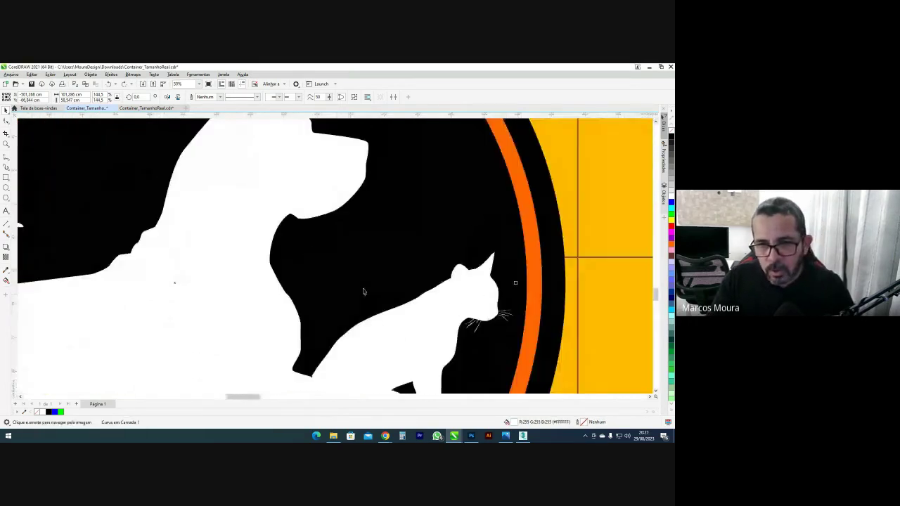
scroll(489, 320, "up", 6)
middle_click_drag(509, 319, 459, 283)
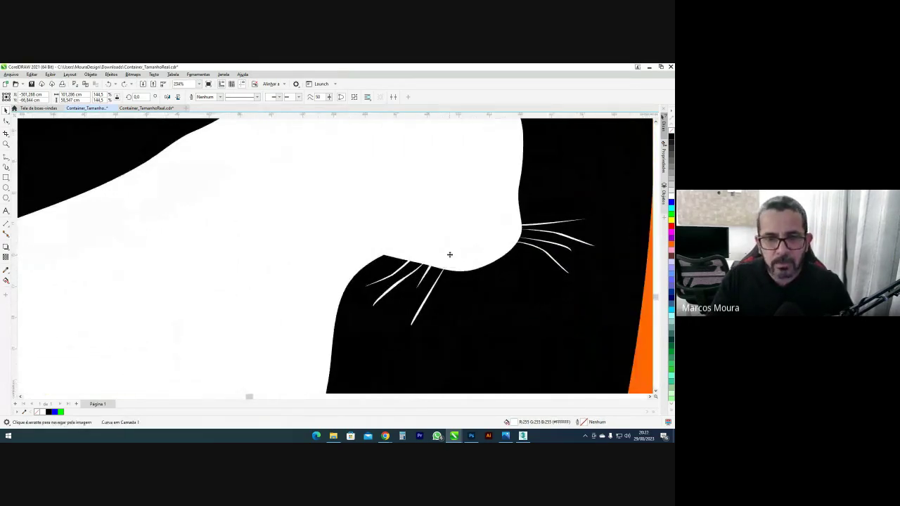
double_click(450, 255)
left_click_drag(441, 349, 357, 275)
key("Delete")
key("Delete")
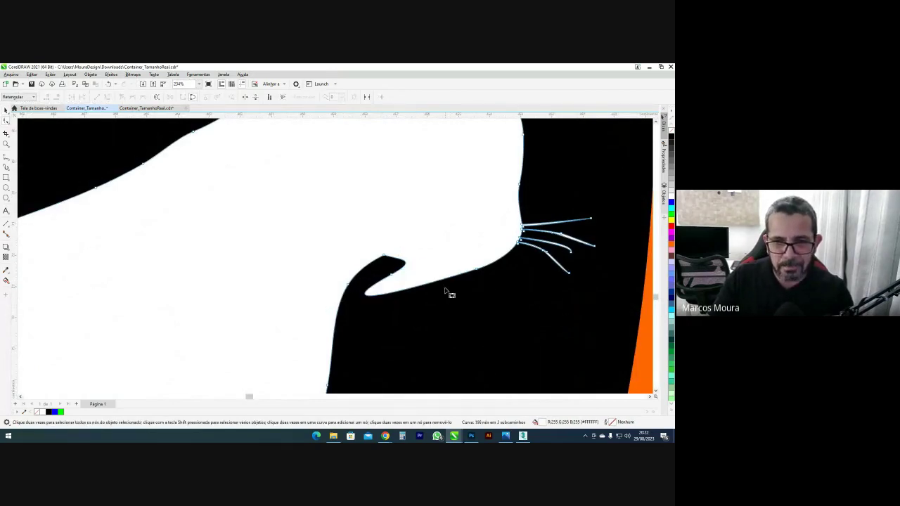
key("ctrl+z")
Delete the whisker nodes beneath the cat's chin and rebuild that stretch of outline as a smooth, slightly bulging curve
left_click_drag(388, 271, 447, 285)
key("Delete")
key("Delete")
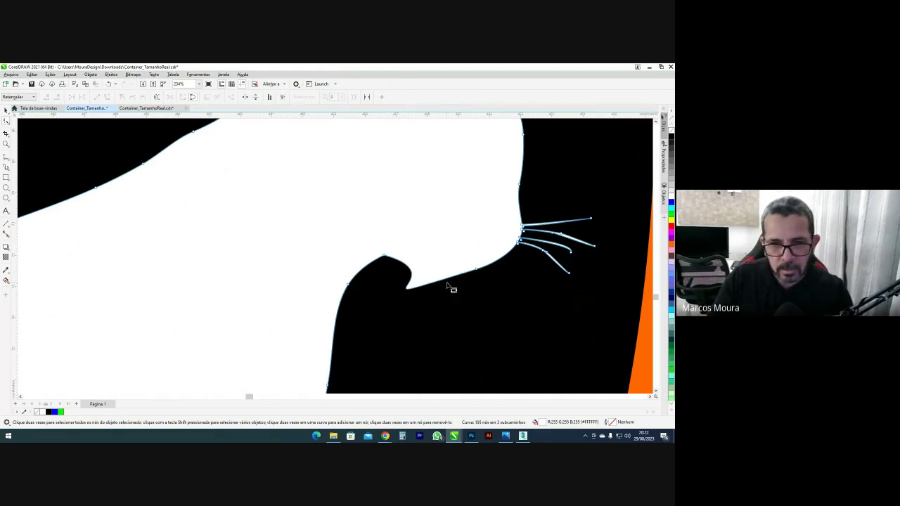
key("ctrl+z")
scroll(448, 286, "up", 2)
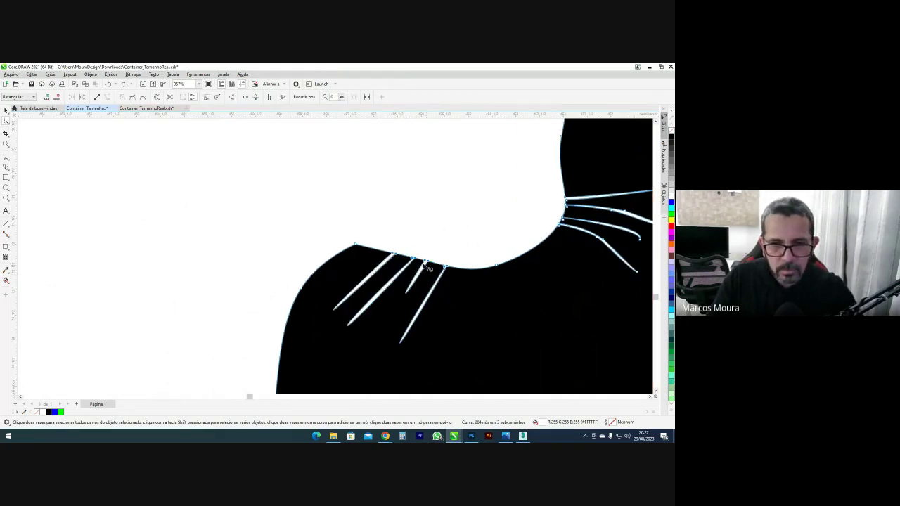
key("Delete")
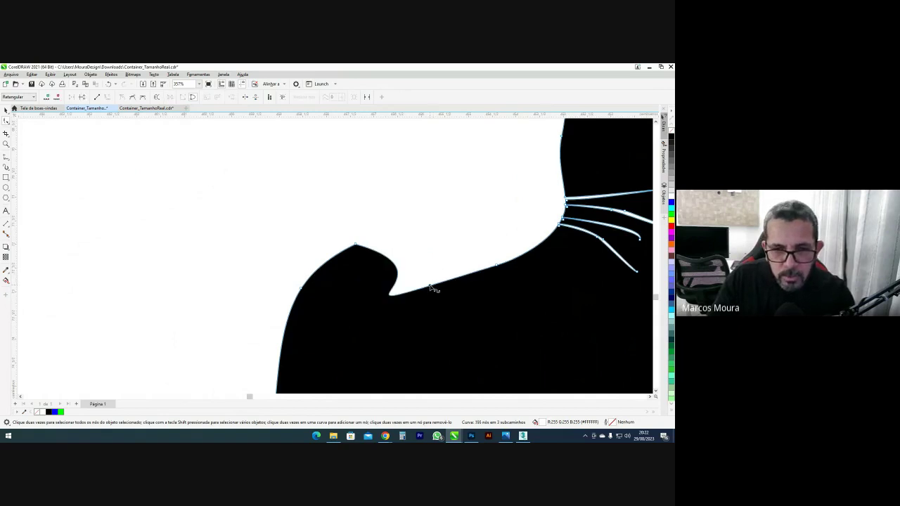
right_click(430, 285)
left_click(450, 326)
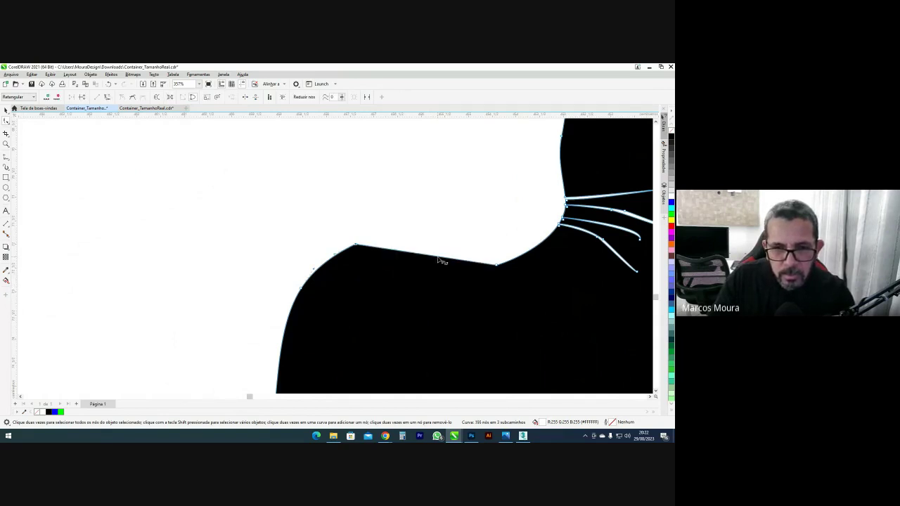
right_click(437, 260)
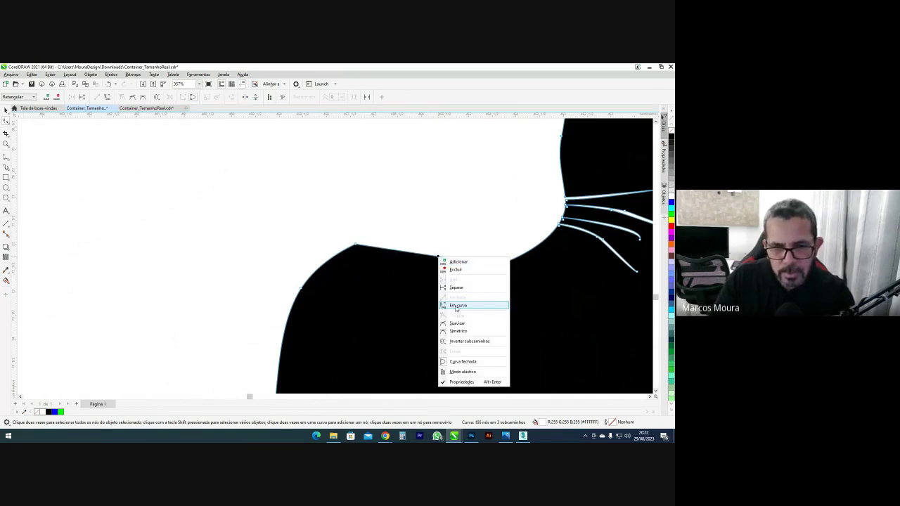
left_click(457, 306)
left_click_drag(421, 261, 426, 277)
Delete the whisker nodes at the front of the cat's muzzle and reshape the replacement segment into a rounded snout curve
scroll(559, 245, "down", 1)
middle_click_drag(558, 246, 365, 241)
left_click_drag(321, 191, 482, 282)
key("Delete")
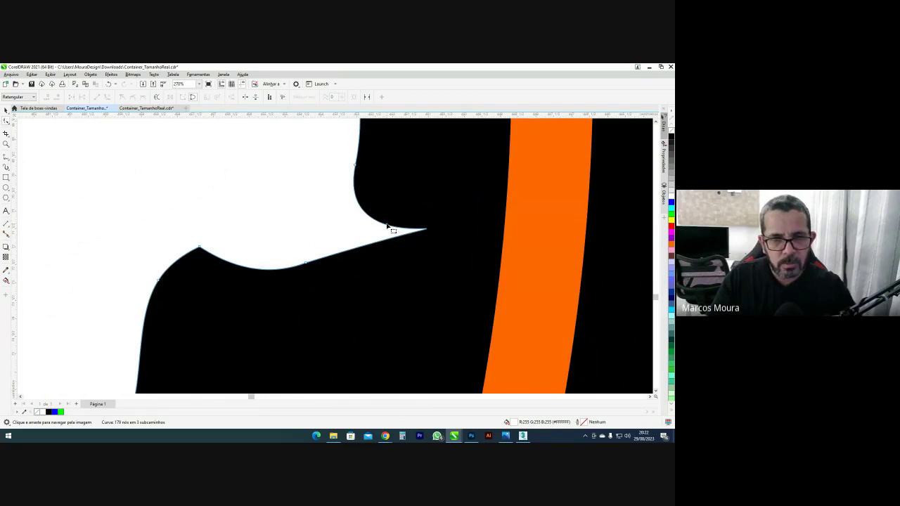
right_click(392, 229)
left_click(411, 265)
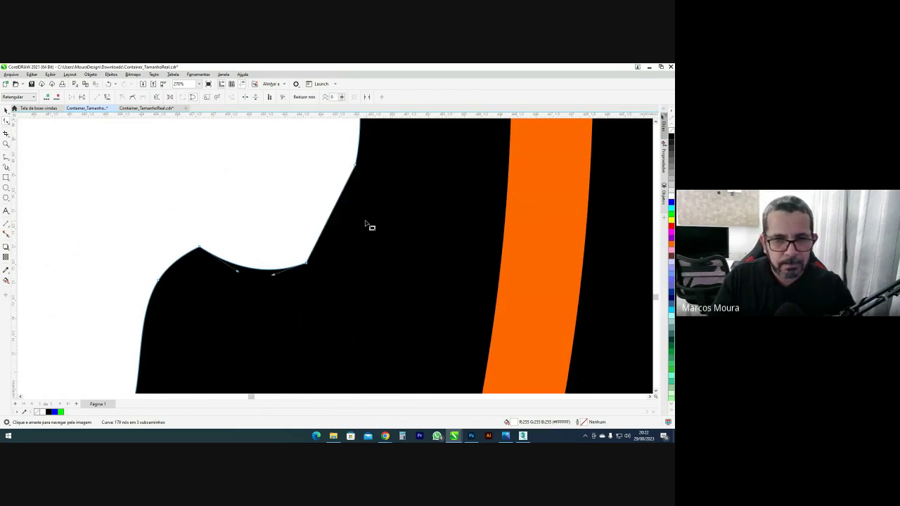
right_click(336, 210)
left_click(354, 256)
left_click_drag(338, 221, 360, 233)
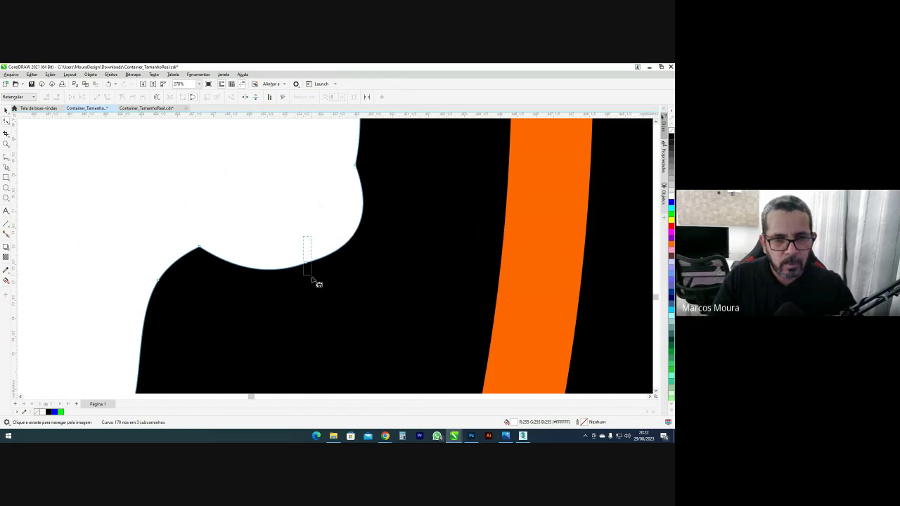
Remove the spiky feather nodes beneath the bird's tail and smooth the tail's lower edge into one clean curve
scroll(317, 210, "down", 6)
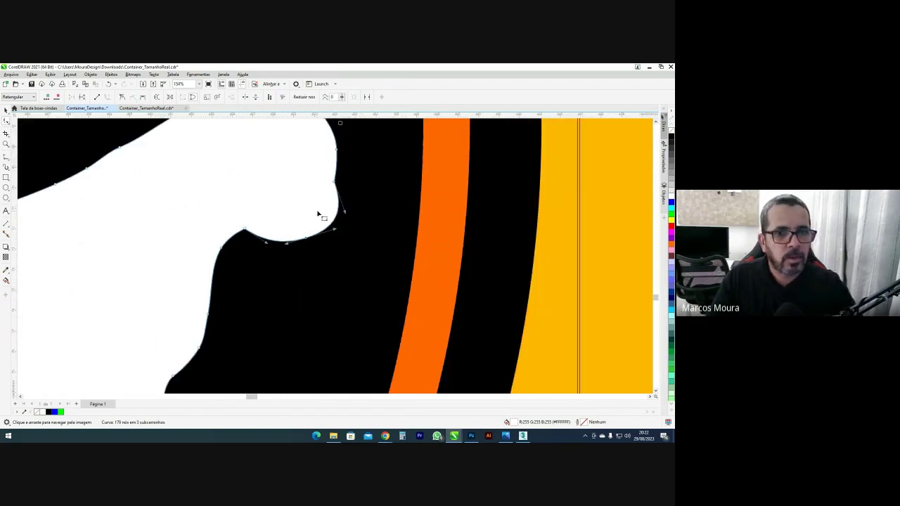
scroll(396, 223, "down", 2)
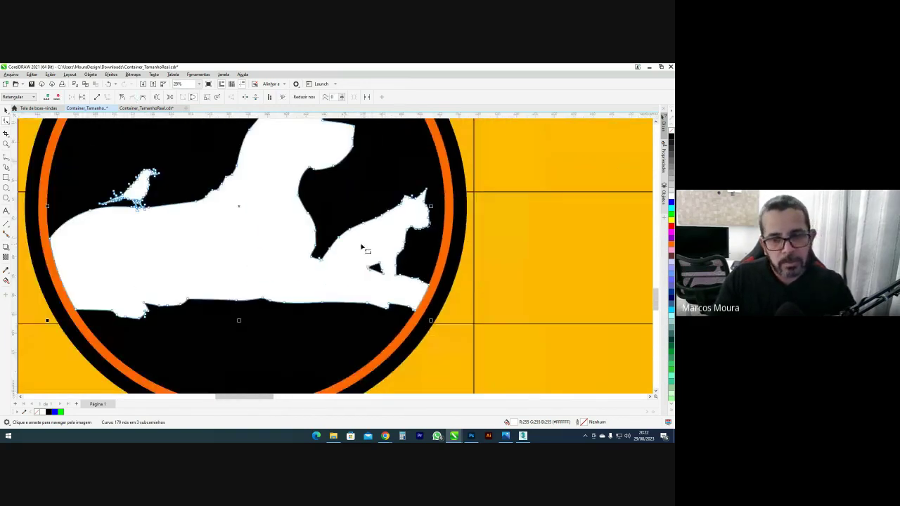
scroll(196, 188, "up", 6)
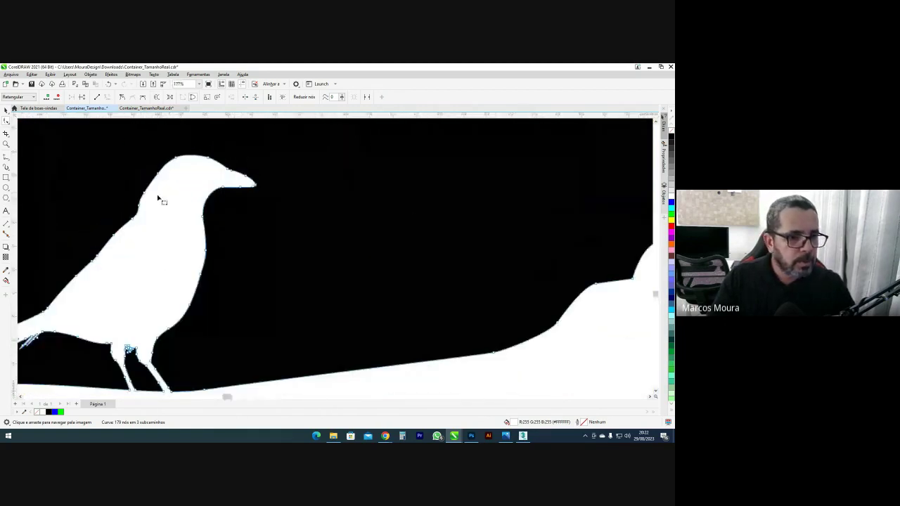
scroll(161, 199, "down", 2)
scroll(286, 237, "up", 2)
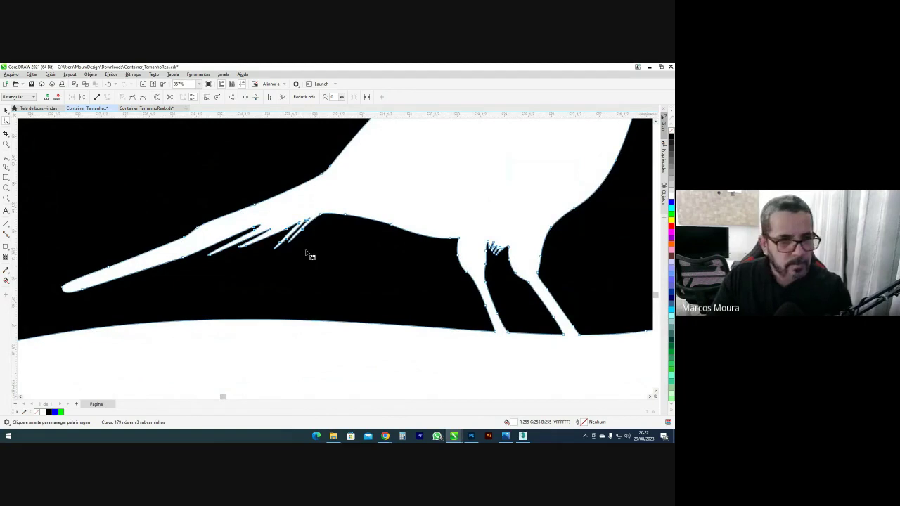
left_click_drag(298, 272, 206, 234)
key("Delete")
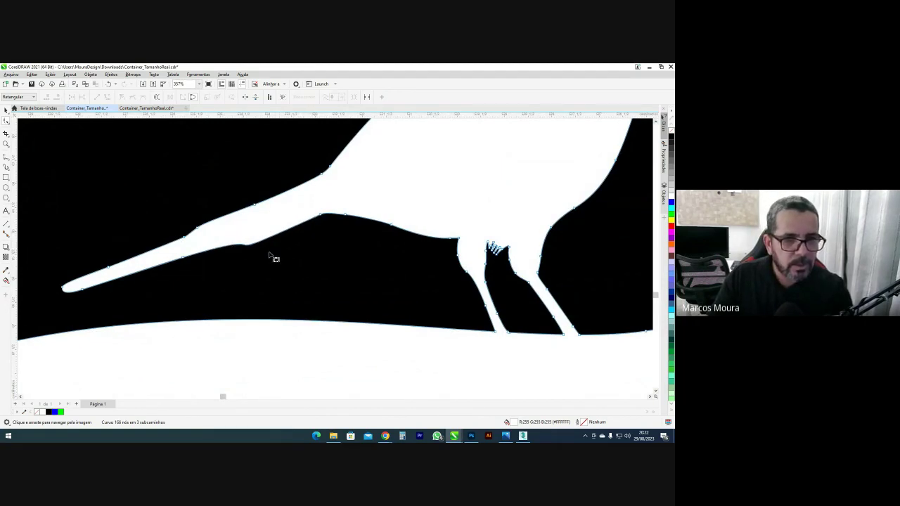
left_click(310, 213)
left_click_drag(195, 274, 260, 246)
key("space")
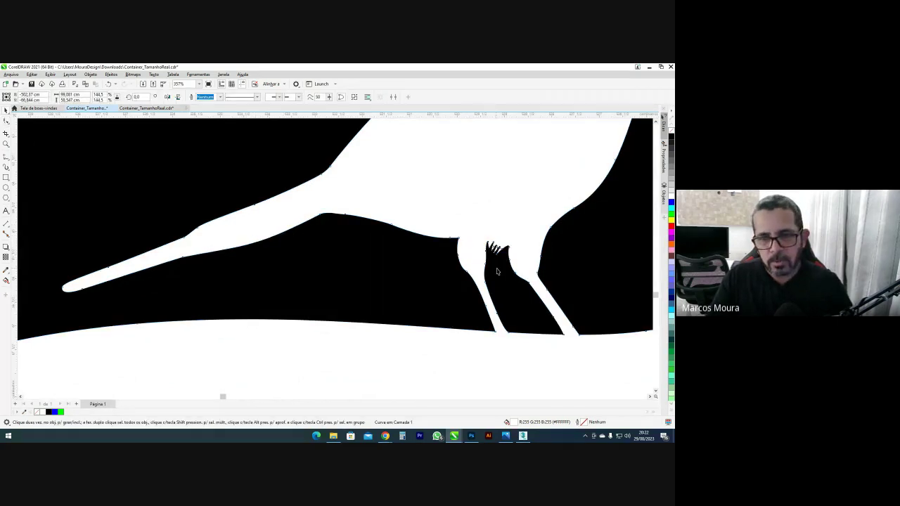
Delete the small jagged feather nodes between the bird's legs to leave a simple rounded gap
scroll(496, 272, "up", 5)
key("F10")
left_click_drag(361, 189, 415, 255)
key("Delete")
scroll(415, 242, "down", 10)
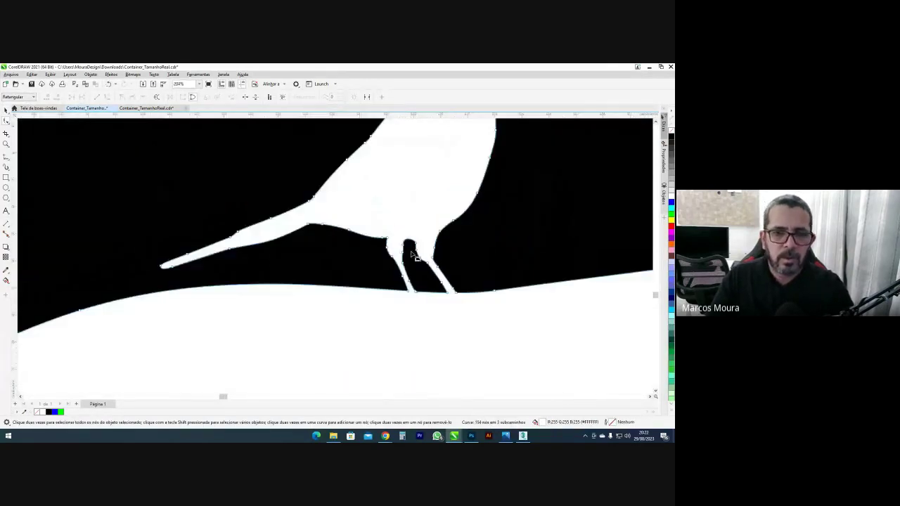
scroll(417, 262, "up", 4)
scroll(419, 264, "down", 6)
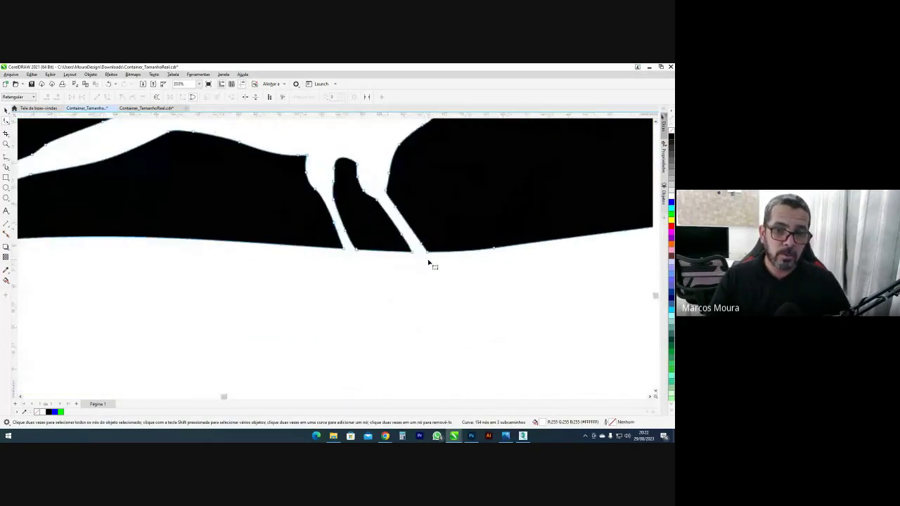
Export the selected white animal silhouette as an Adobe Illustrator file, overwriting ico03 in the vetores folder
key("h")
left_click_drag(464, 281, 372, 246)
key("ctrl+e")
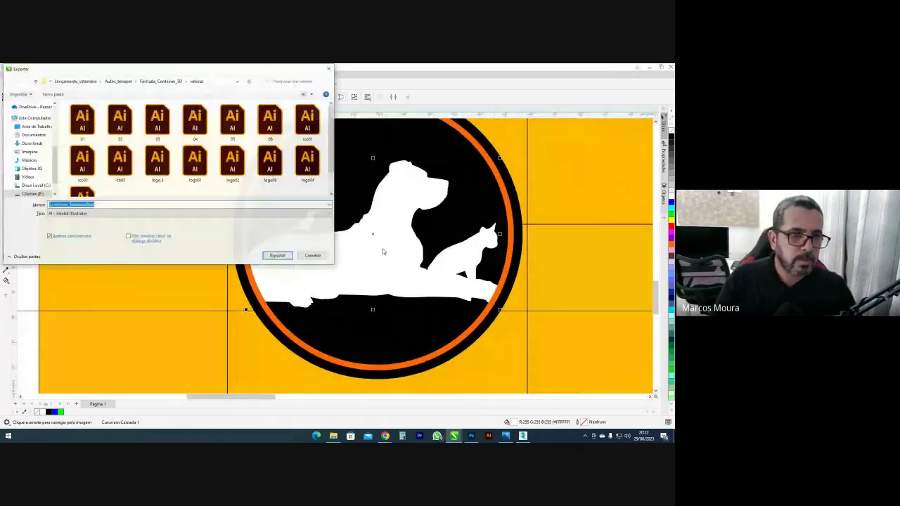
scroll(263, 175, "down", 1)
scroll(104, 181, "up", 1)
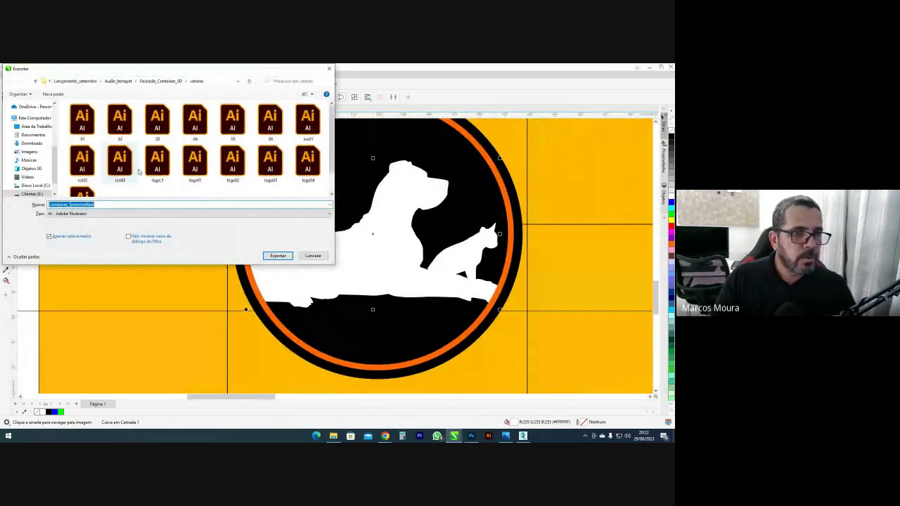
left_click(120, 161)
left_click(278, 256)
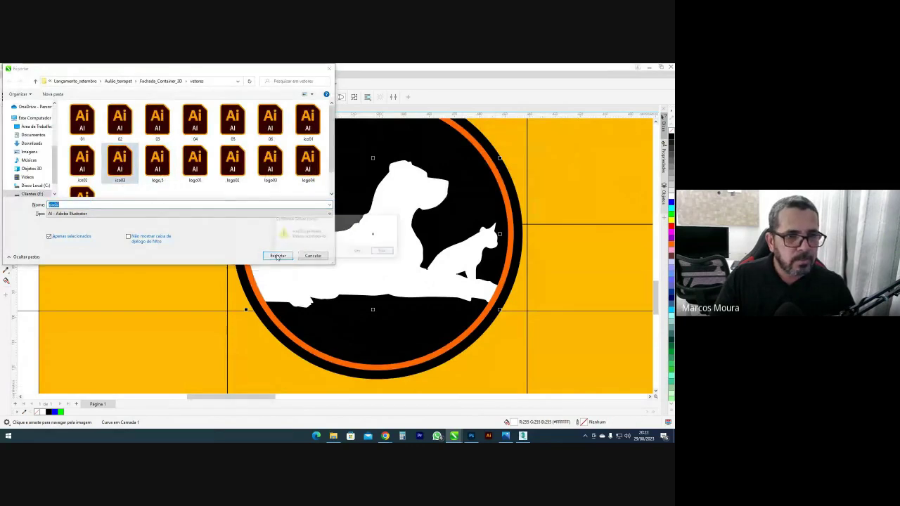
left_click(354, 251)
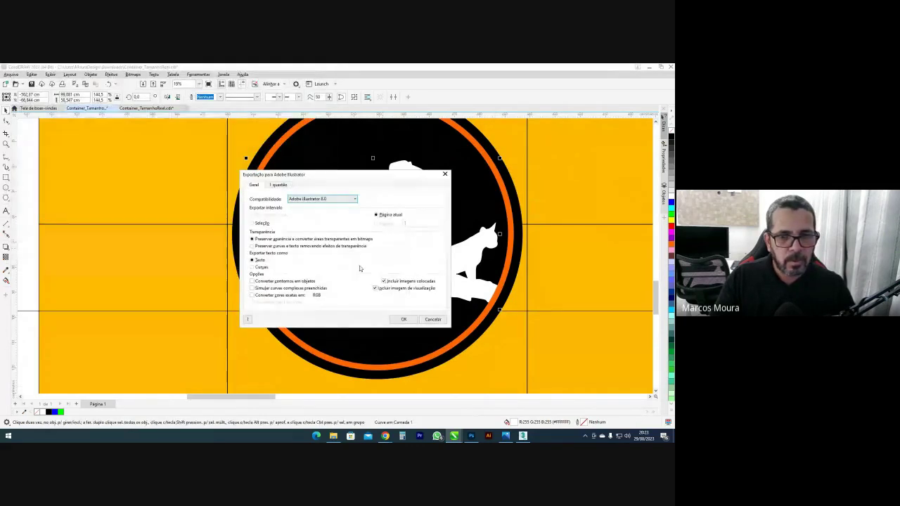
left_click(403, 319)
Switch to 3ds Max and import logo01 from the vetores folder, merging it with the current scene
left_click(523, 436)
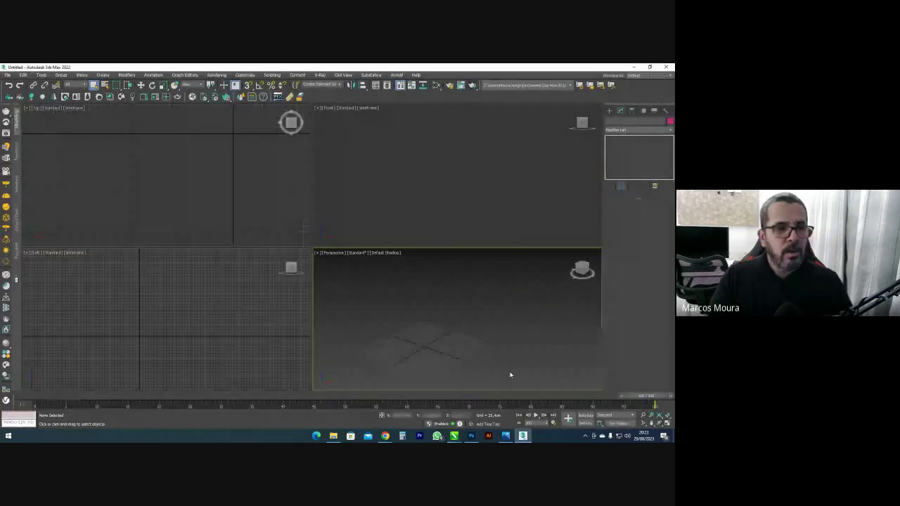
left_click(7, 76)
mouse_move(42, 171)
left_click(97, 170)
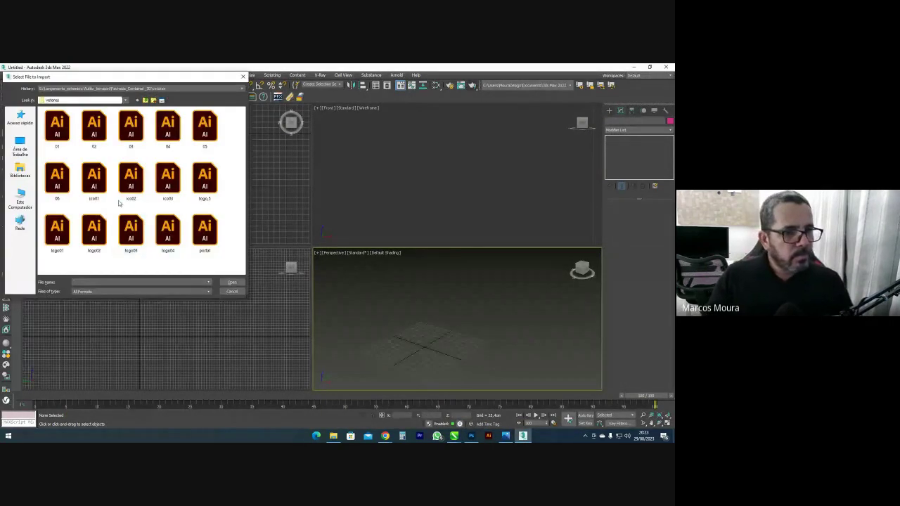
left_click(67, 239)
double_click(68, 242)
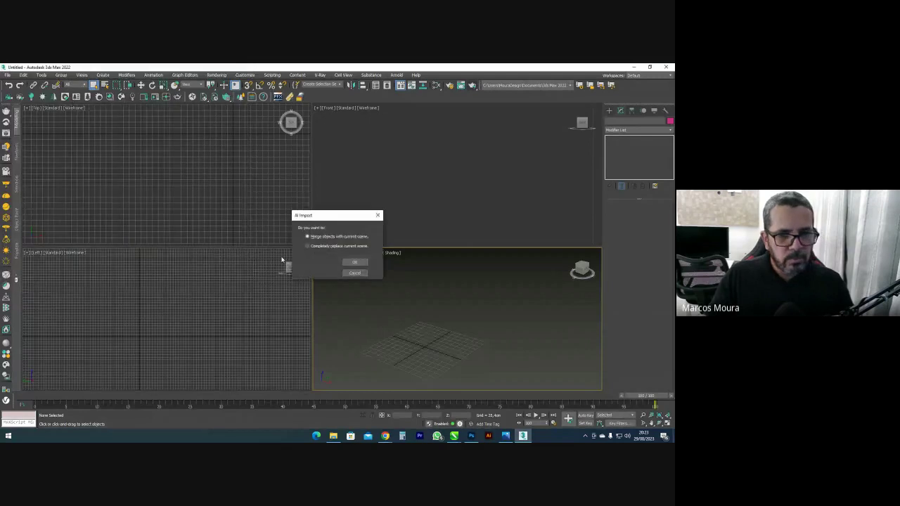
left_click(354, 262)
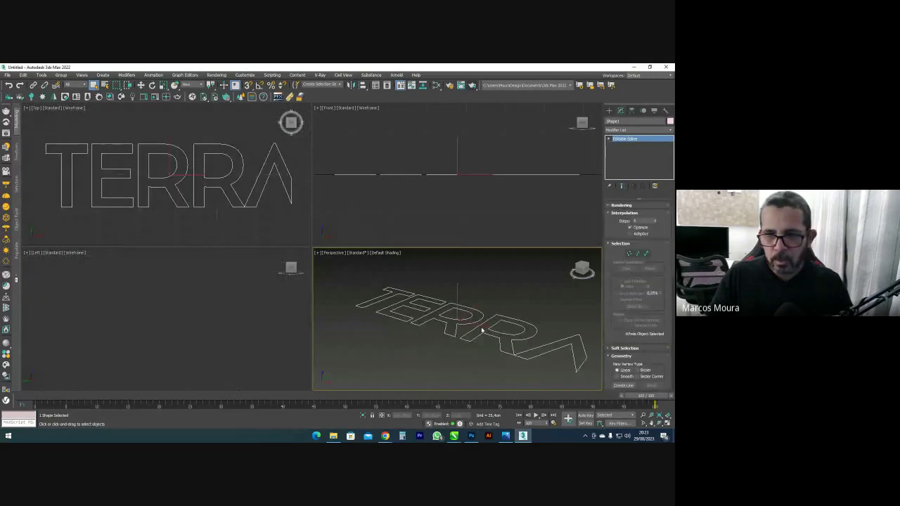
Turn on adaptive interpolation for the TERRA spline and weld all of its vertices
left_click(629, 253)
key("ctrl+a")
scroll(644, 340, "down", 5)
left_click(622, 350)
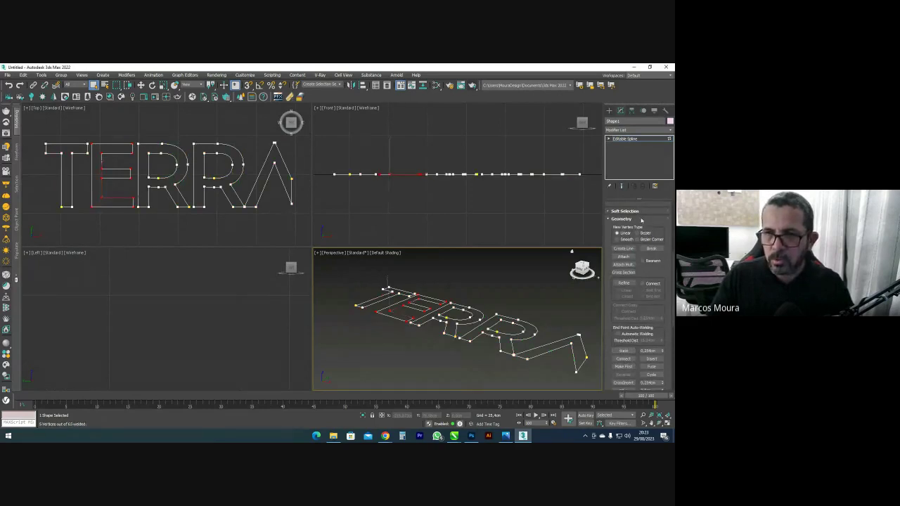
scroll(636, 217, "up", 4)
left_click(629, 243)
Add a Bevel modifier to the TERRA lettering and set its Level 1 height to 9 cm
left_click(633, 130)
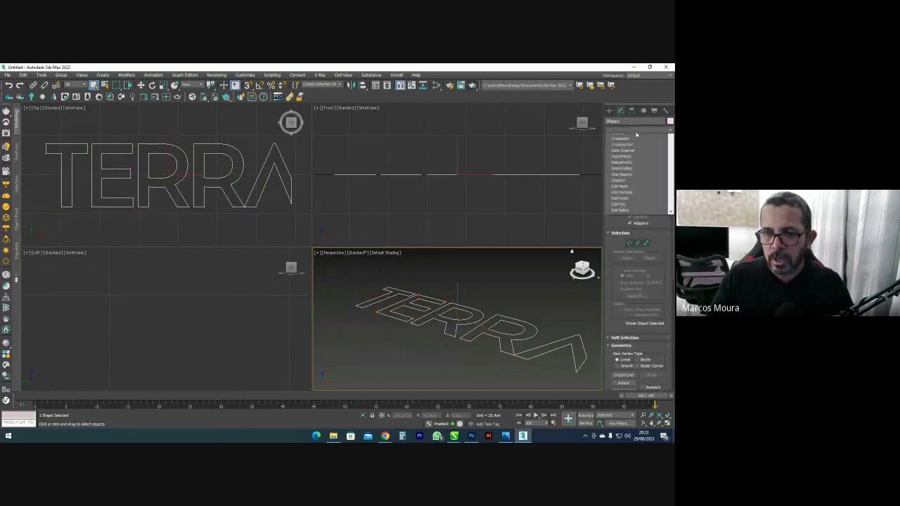
left_click(623, 289)
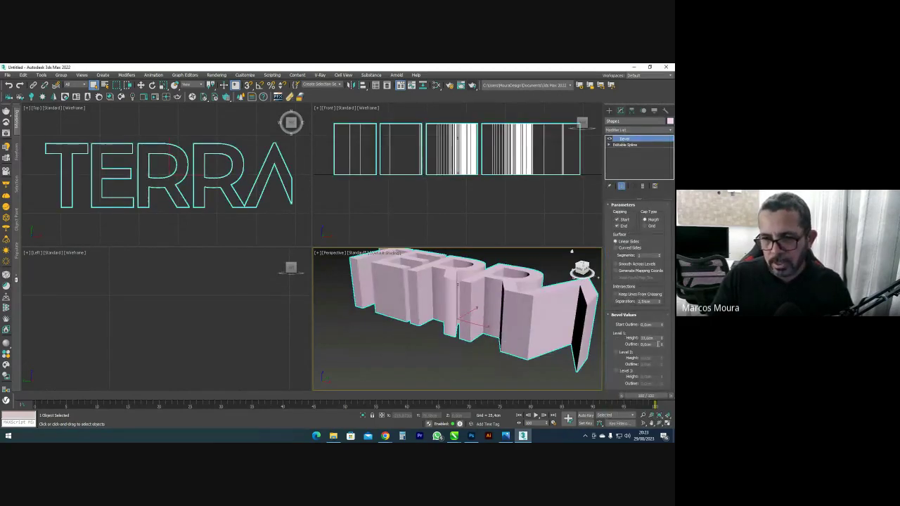
double_click(652, 337)
type("7")
key("Return")
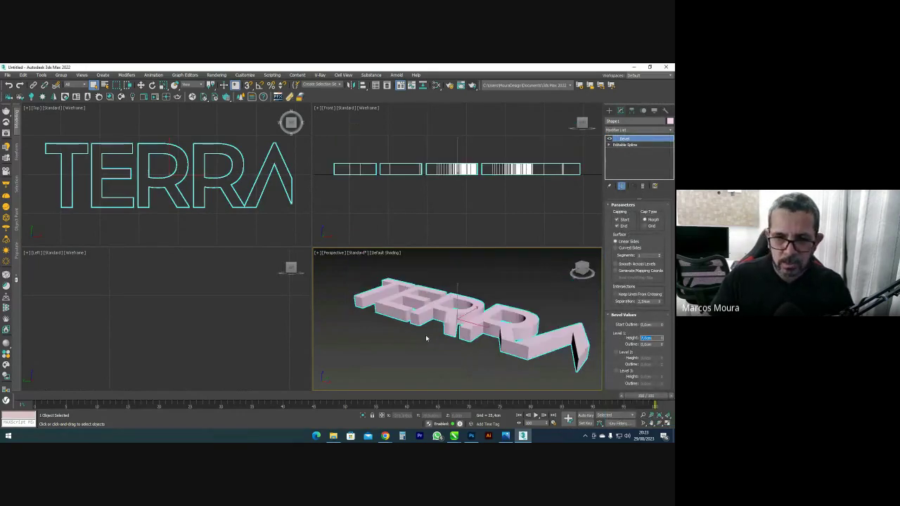
middle_click_drag(531, 271, 513, 294, "alt")
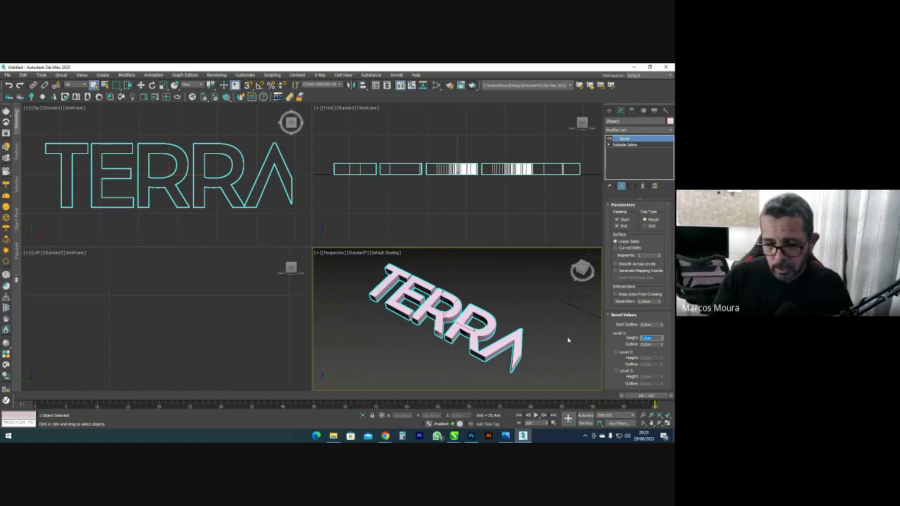
type("9")
key("Return")
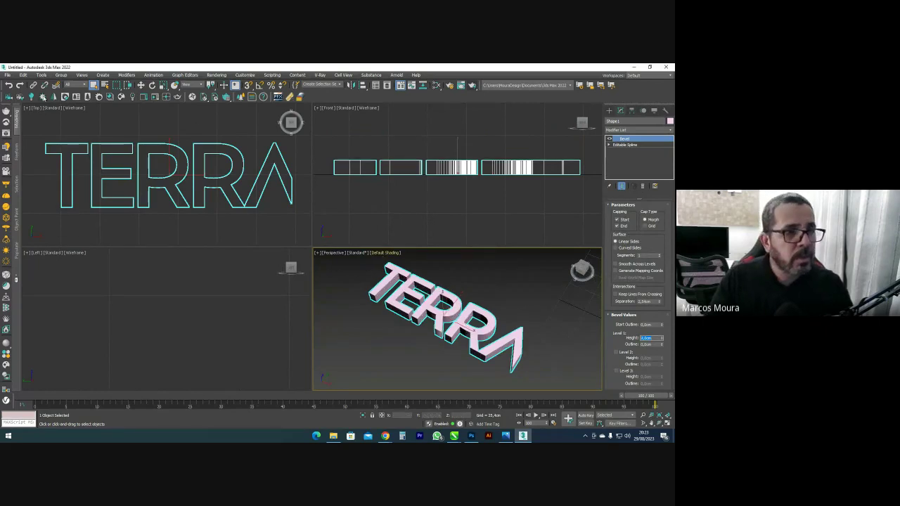
Import logo02, merging it with the current scene and accepting the suggested new shape name
left_click(8, 76)
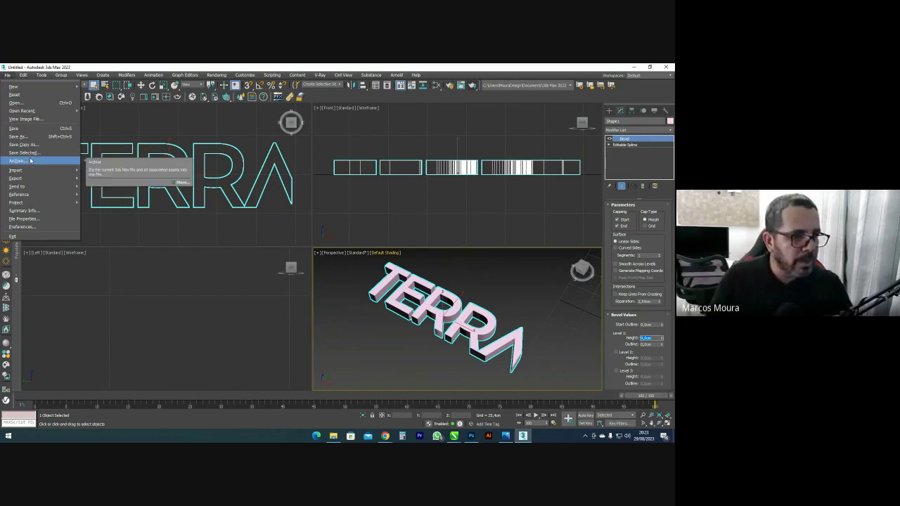
mouse_move(28, 171)
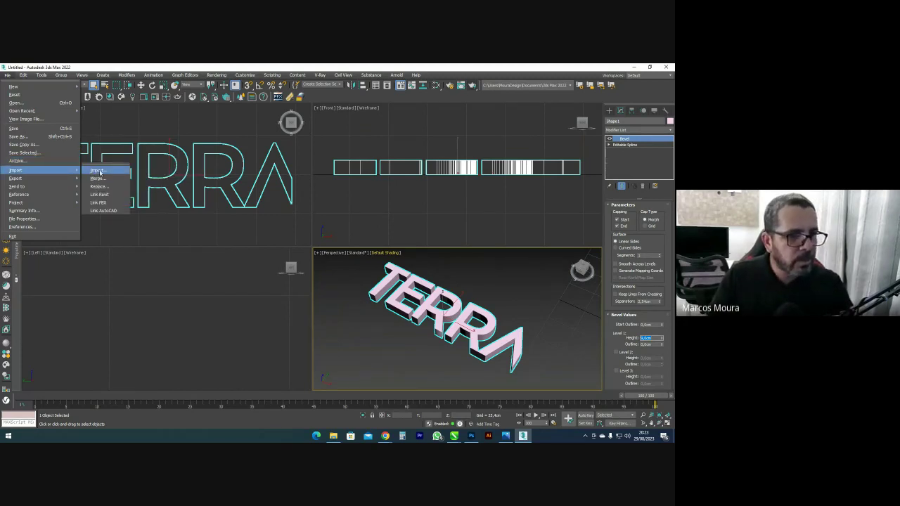
left_click(97, 170)
double_click(96, 241)
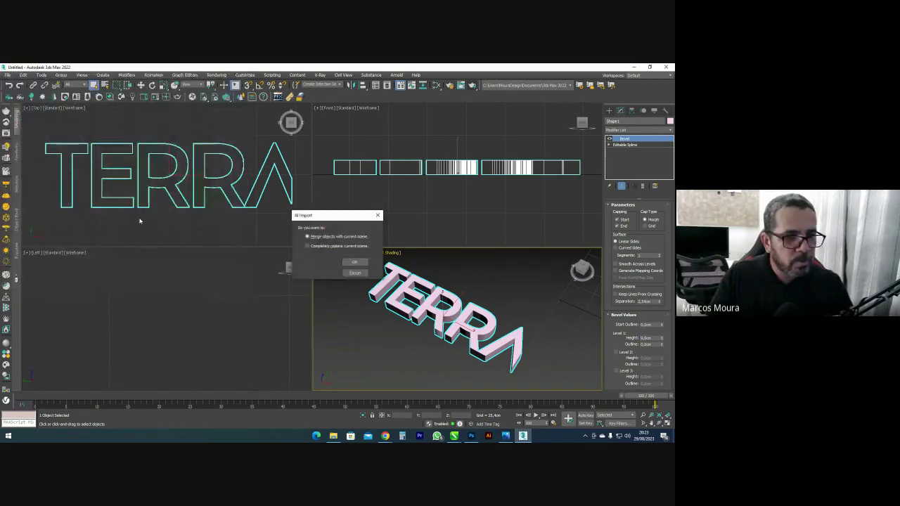
left_click(356, 262)
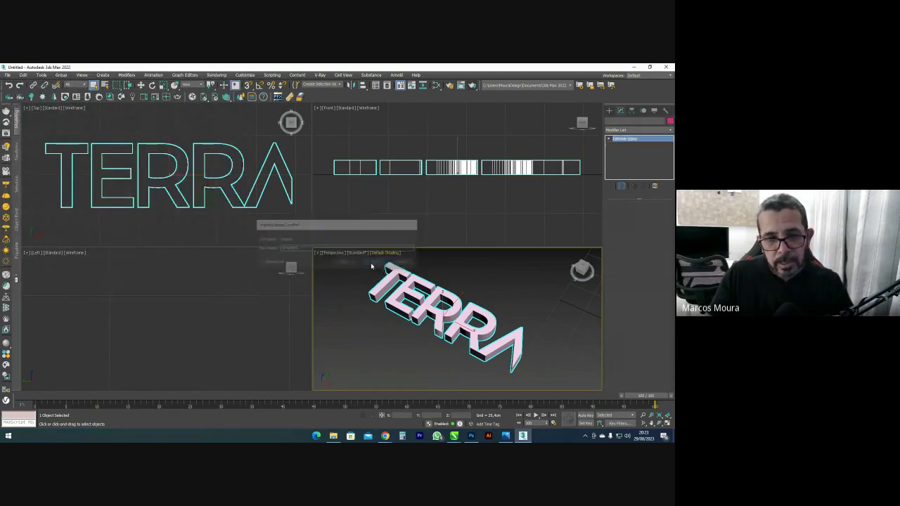
left_click(368, 261)
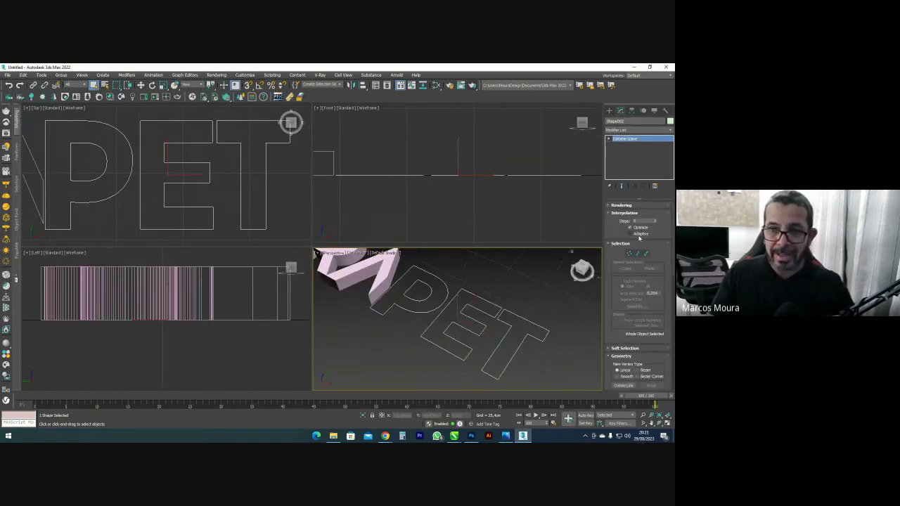
Turn on adaptive interpolation for the PET spline and weld all of its vertices
left_click(632, 256)
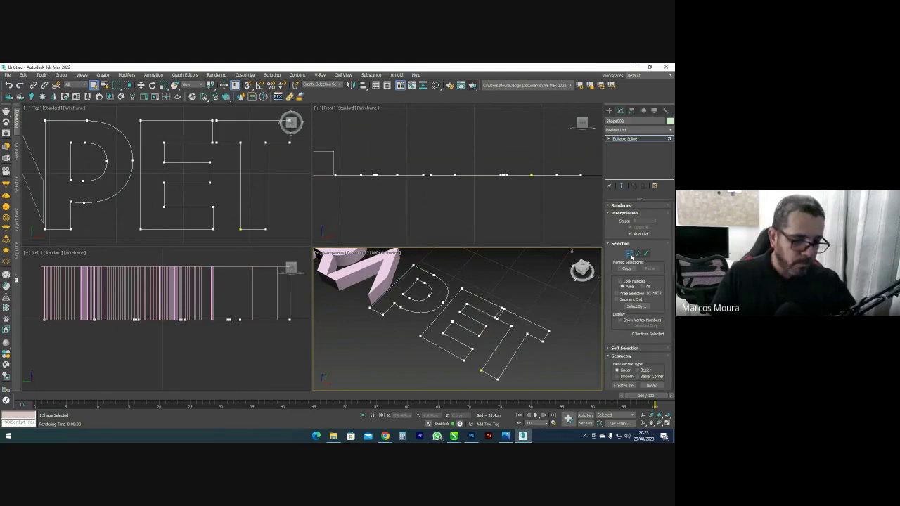
key("ctrl+a")
scroll(634, 288, "down", 5)
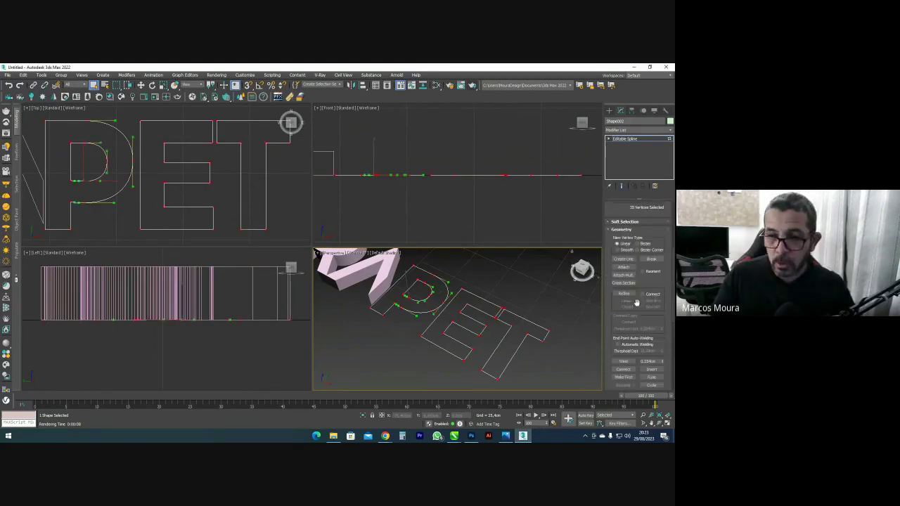
left_click(624, 362)
scroll(622, 302, "up", 5)
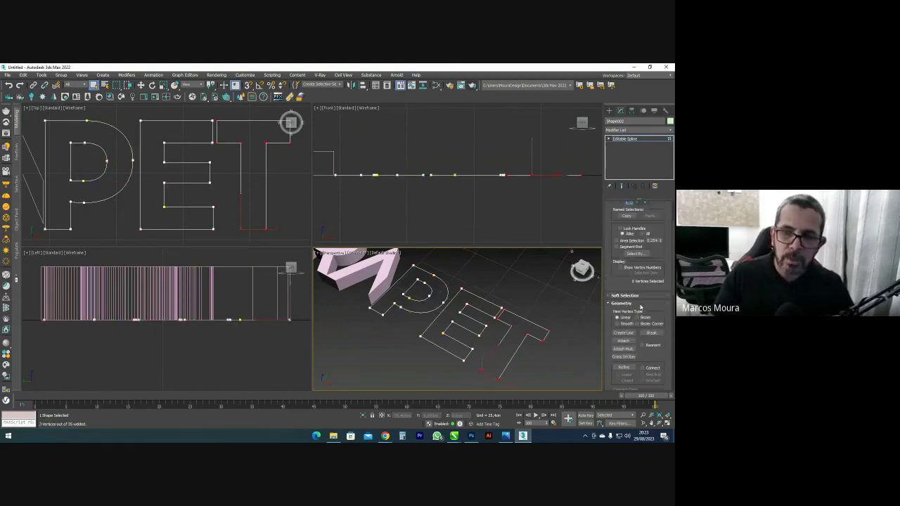
left_click(632, 254)
Apply a Bevel modifier to the PET lettering with a Level 1 height of 9 cm
left_click(636, 129)
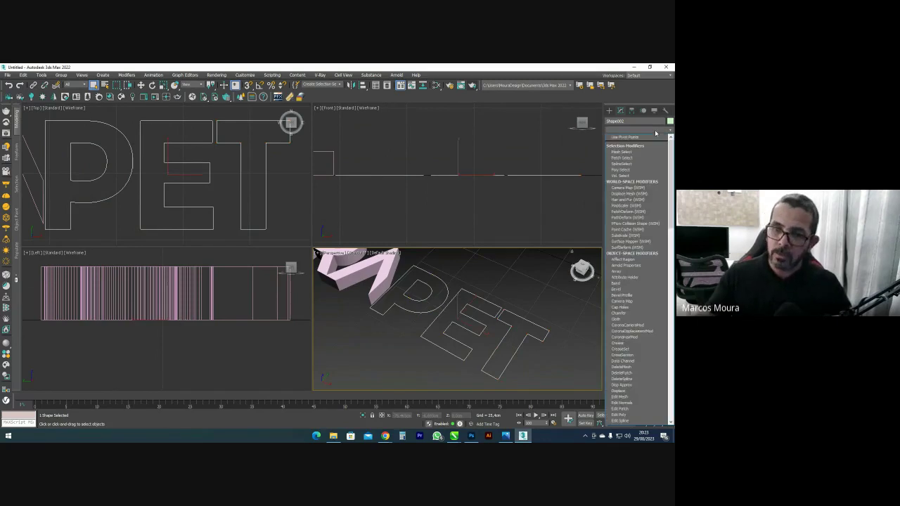
left_click(617, 289)
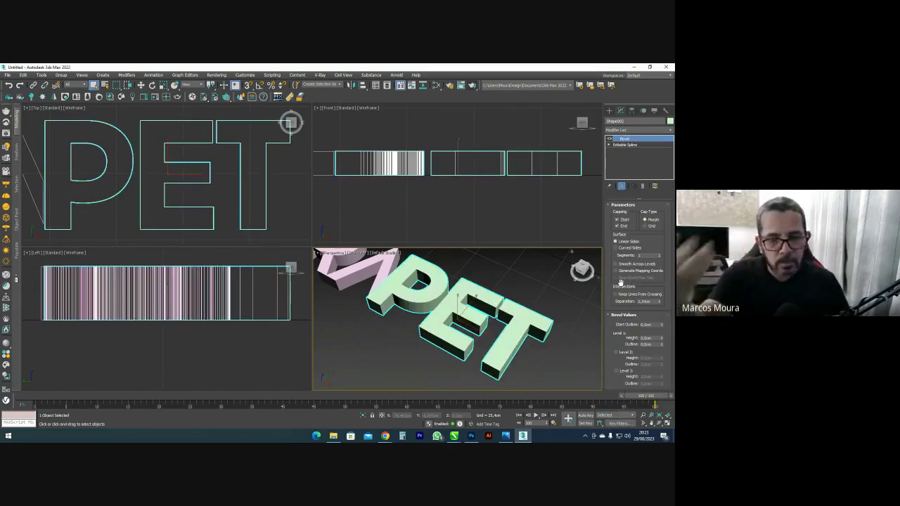
scroll(509, 310, "down", 4)
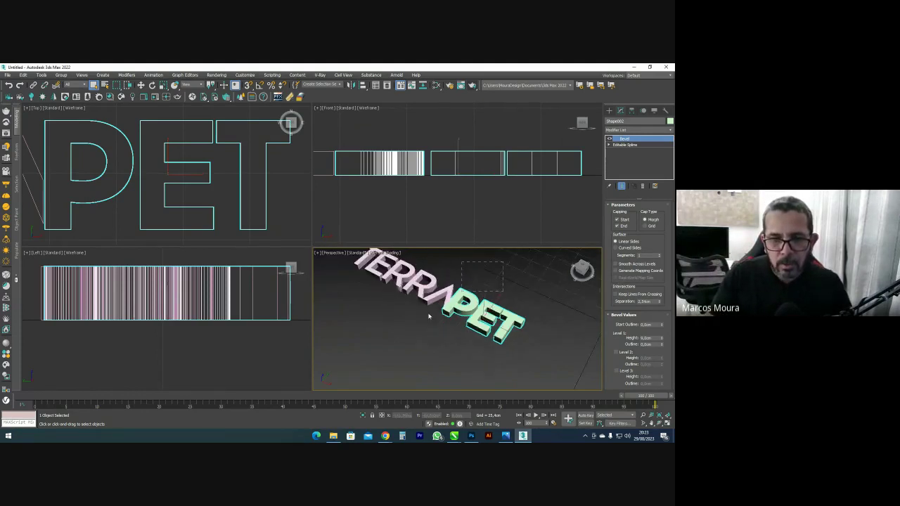
Convert the beveled TERRA and PET lettering together to editable geometry and deselect both
left_click(451, 299, "ctrl")
right_click(452, 299)
mouse_move(509, 372)
left_click(539, 378)
left_click(522, 292)
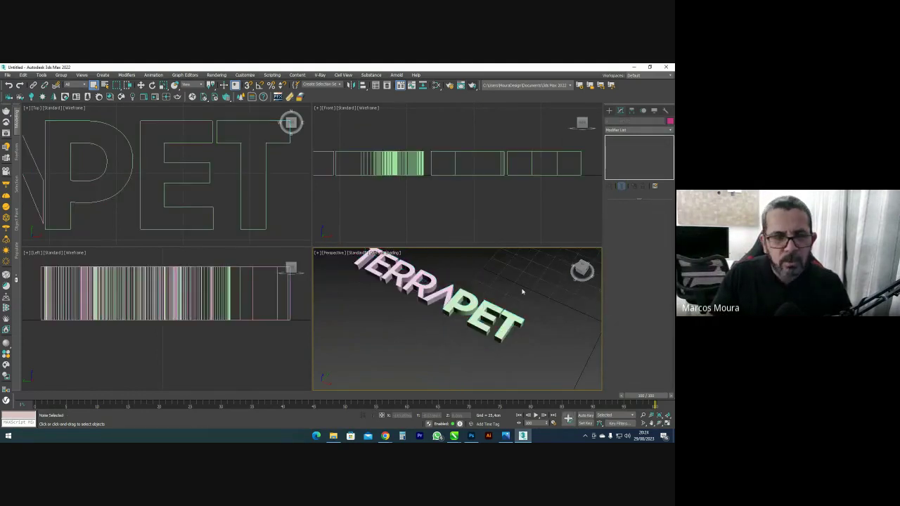
Import logo03 into the current scene as merged objects, keeping the suggested name for the shape
left_click(7, 76)
mouse_move(32, 169)
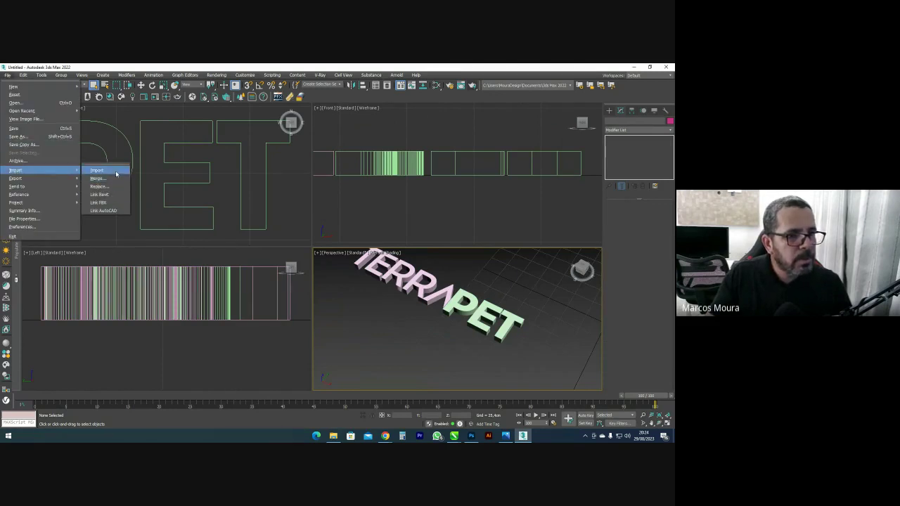
left_click(109, 172)
double_click(130, 226)
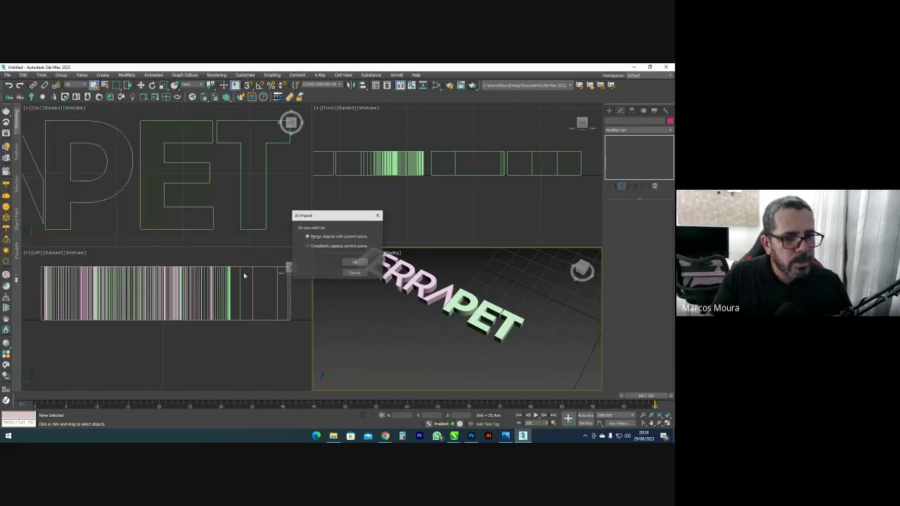
left_click(354, 263)
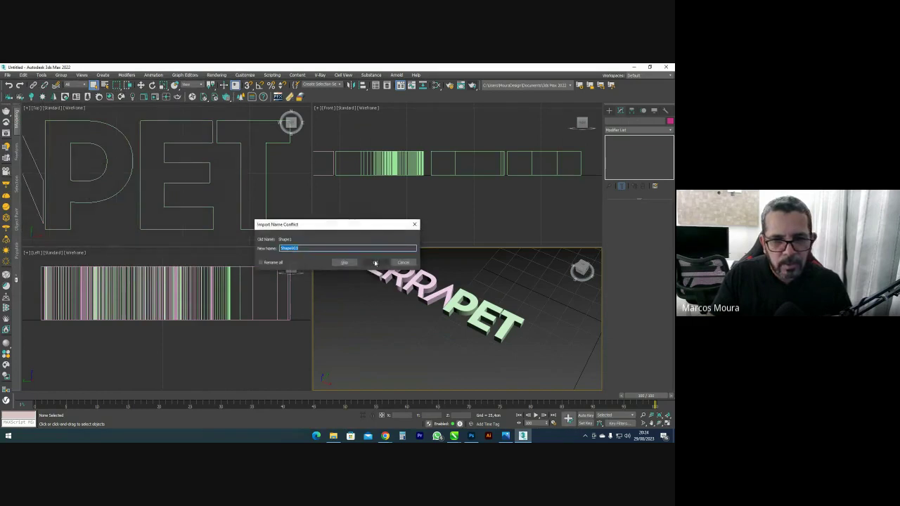
left_click(343, 261)
Weld all vertices of the imported Banho spline
middle_click_drag(512, 308, 495, 298)
scroll(496, 298, "down", 2)
left_click(627, 253)
key("ctrl+a")
scroll(637, 330, "down", 5)
left_click(629, 359)
scroll(636, 302, "up", 3)
scroll(649, 271, "up", 3)
left_click(631, 254)
Apply a Bevel modifier to the Banho lettering with a Level 1 height of 9 cm
left_click(640, 130)
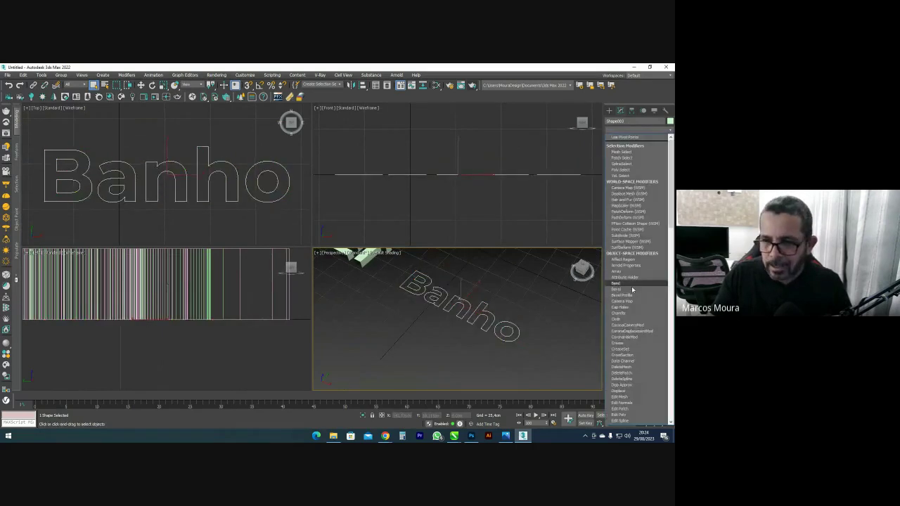
left_click(632, 289)
middle_click_drag(518, 295, 465, 289)
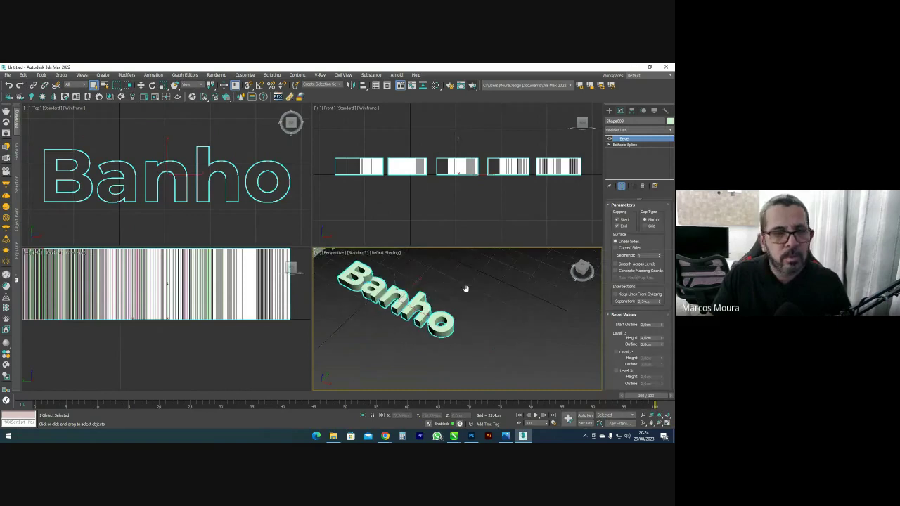
Import logo04, merging the ampersand outline with the current scene under the suggested new name
left_click(7, 75)
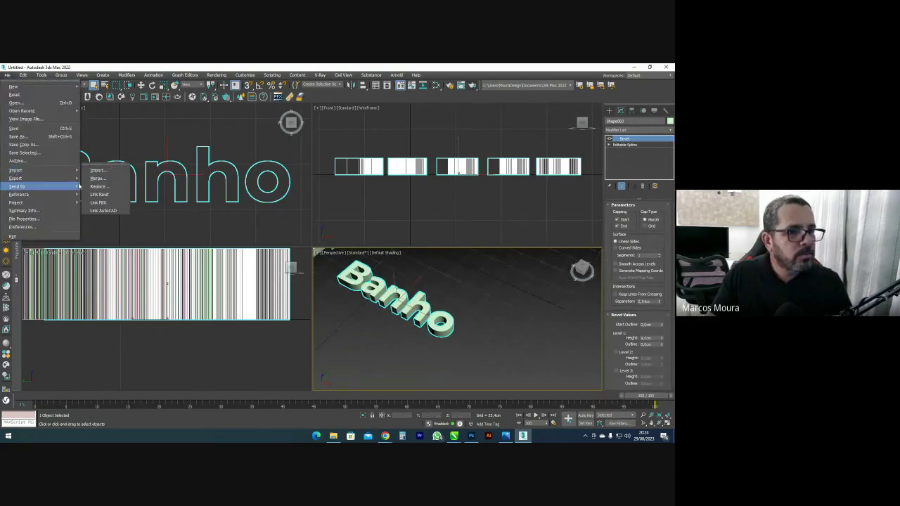
left_click(97, 170)
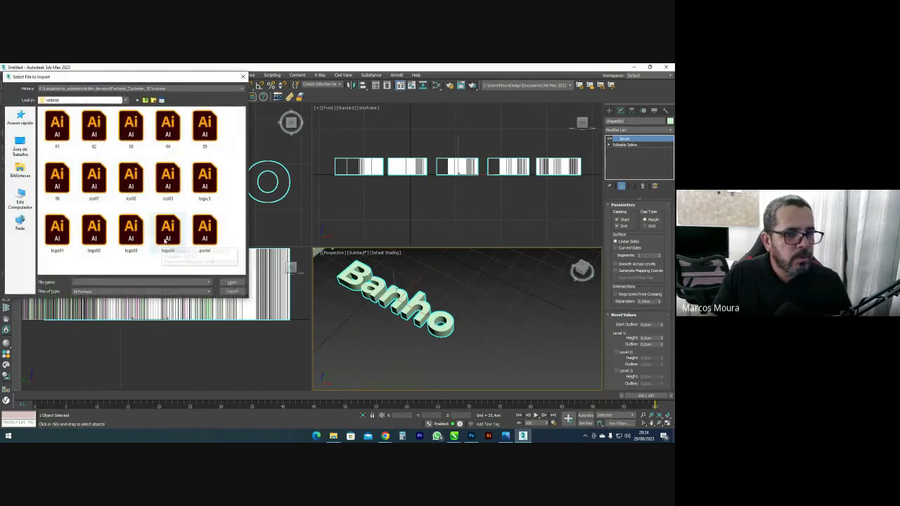
double_click(165, 239)
left_click(353, 261)
left_click(352, 261)
left_click(378, 261)
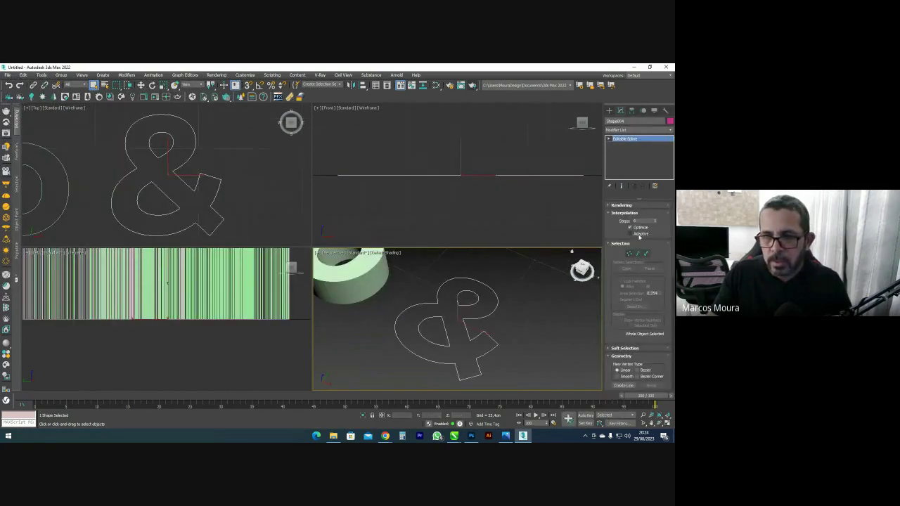
Switch the ampersand spline to adaptive interpolation and weld all of its vertices
left_click(629, 254)
scroll(637, 295, "down", 5)
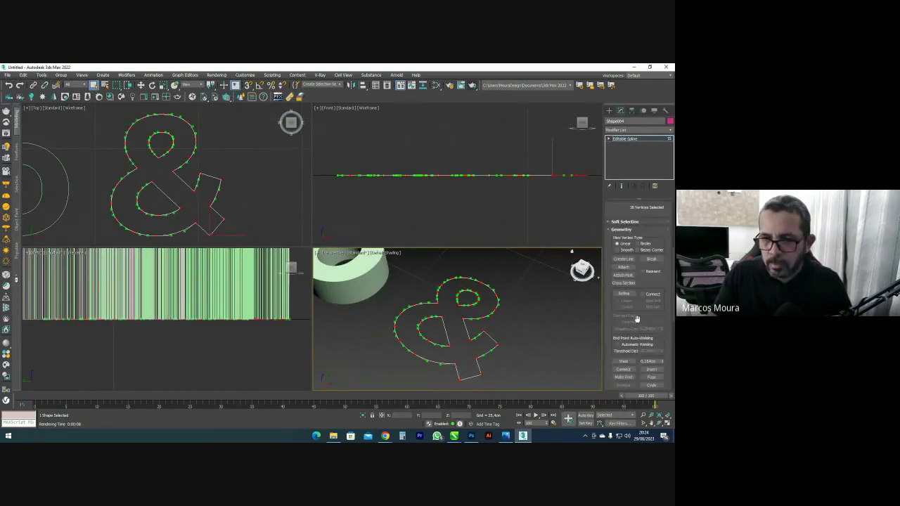
left_click(623, 362)
scroll(640, 267, "up", 5)
left_click(625, 138)
Apply a Bevel modifier to the ampersand and deselect it
left_click(626, 130)
left_click(622, 288)
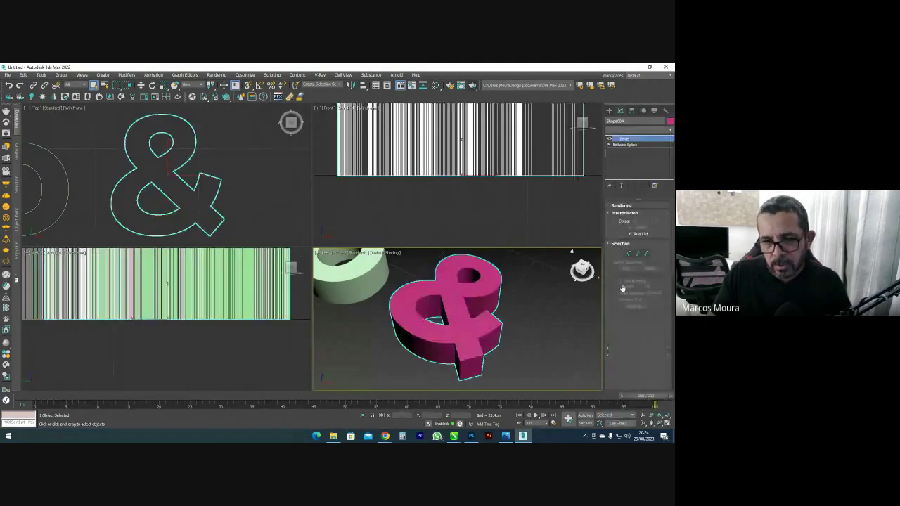
scroll(547, 316, "down", 10)
left_click(515, 273)
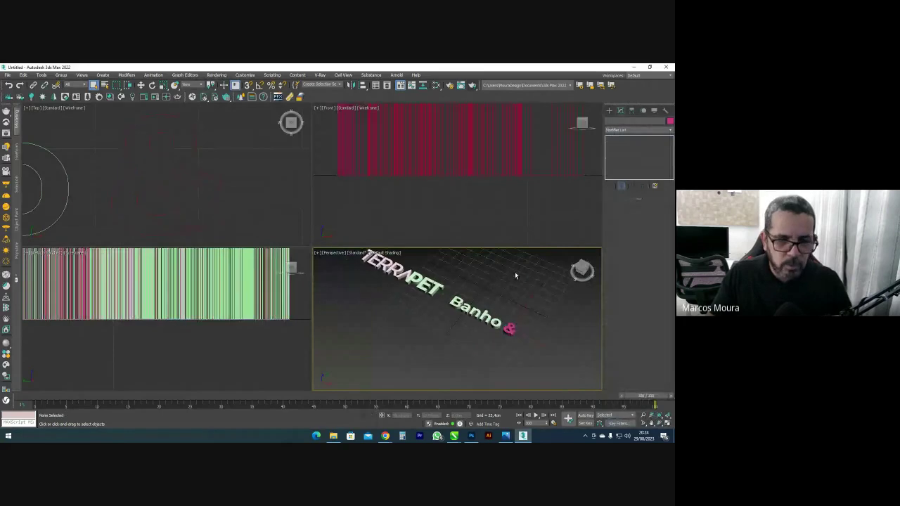
Save the scene as Letreiros in the Fachada_Container_3D folder
key("ctrl+s")
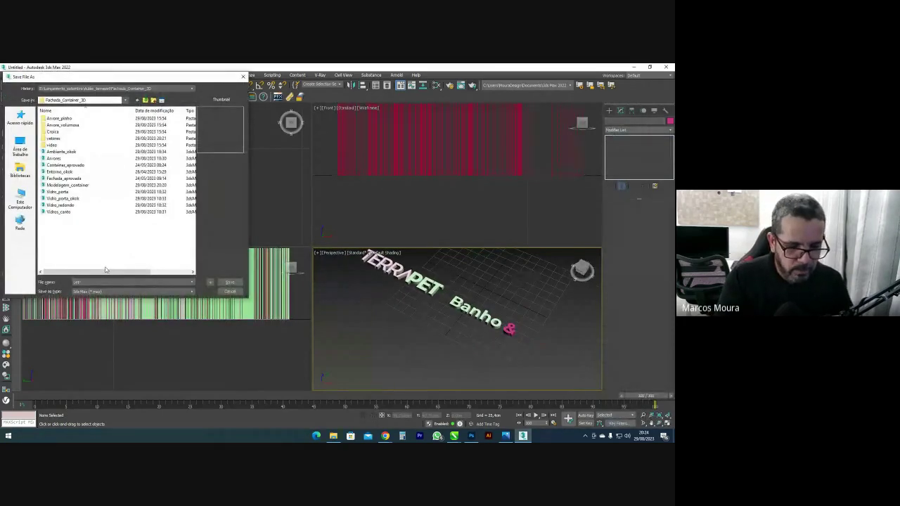
left_click(103, 101)
left_click(101, 101)
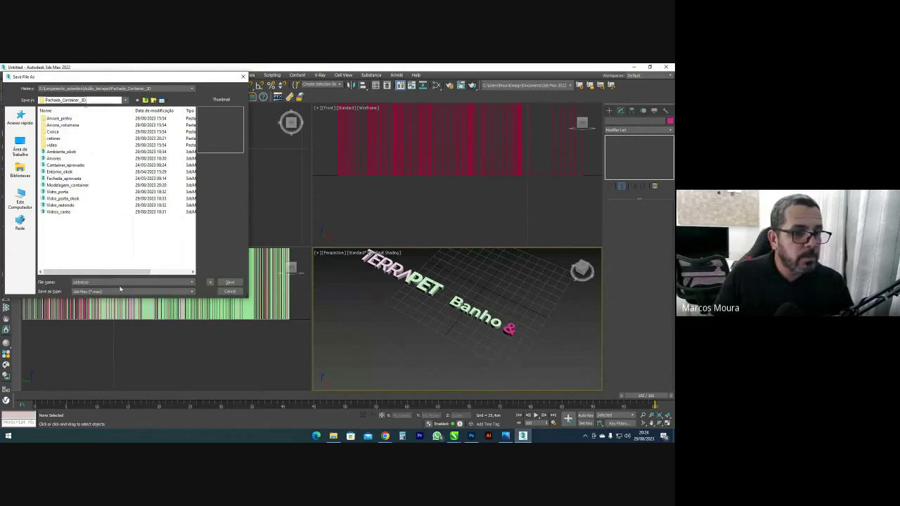
left_click(230, 282)
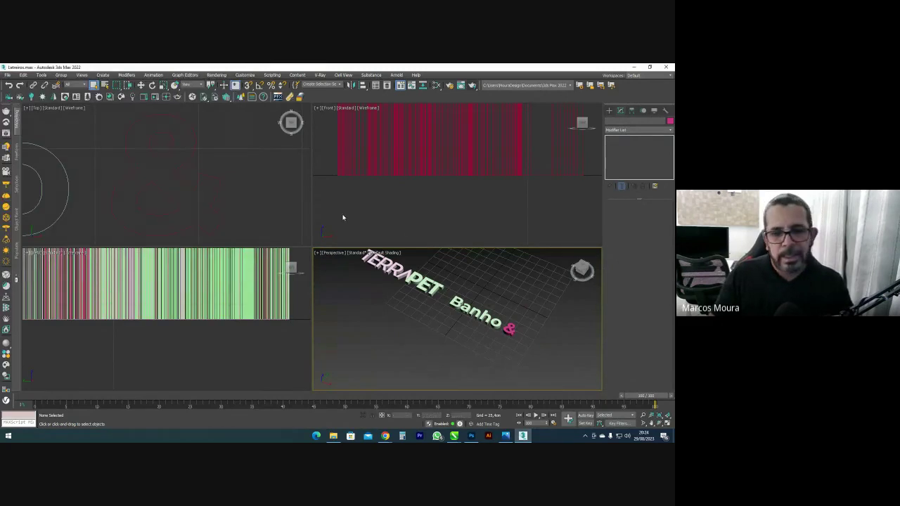
Import the Tosa lettering vector, merging it with the current scene under the suggested new name
left_click(8, 75)
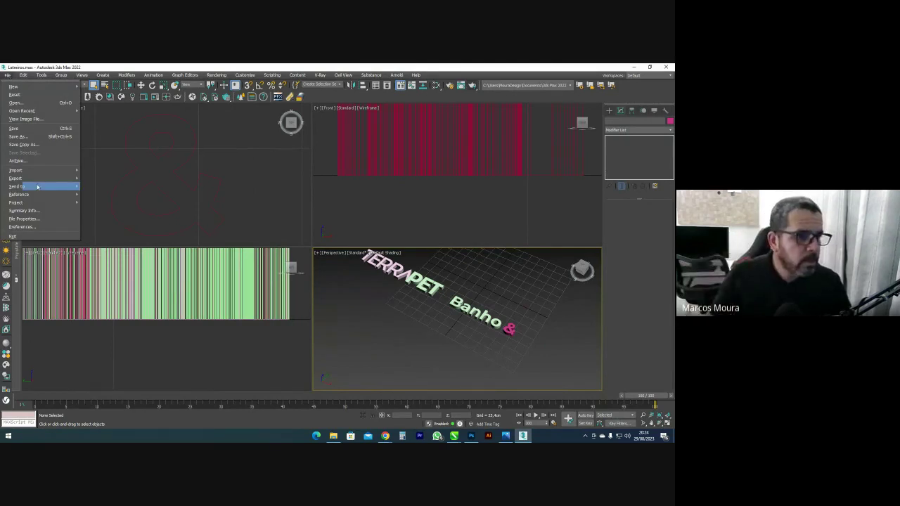
mouse_move(60, 171)
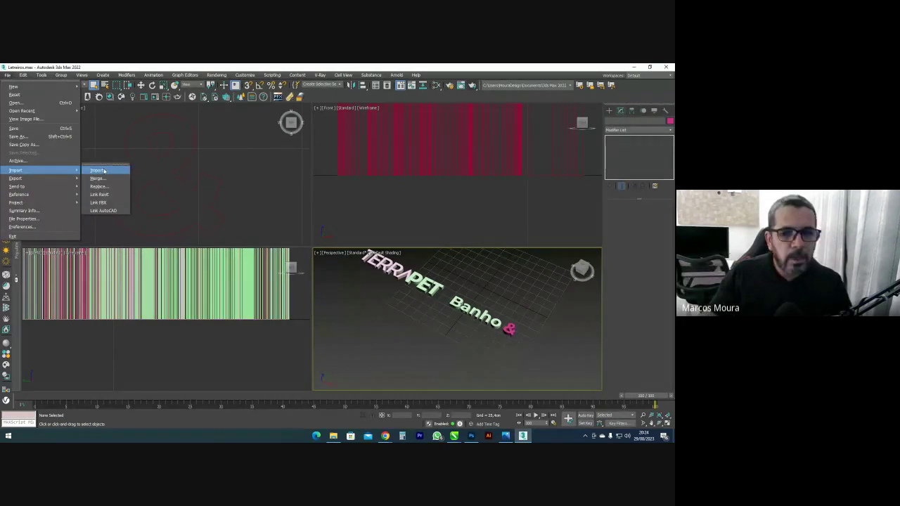
left_click(103, 170)
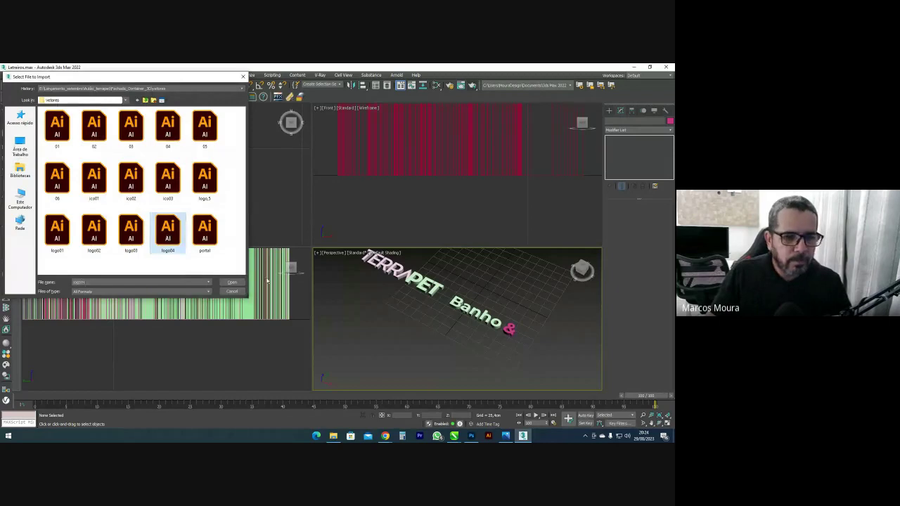
double_click(169, 231)
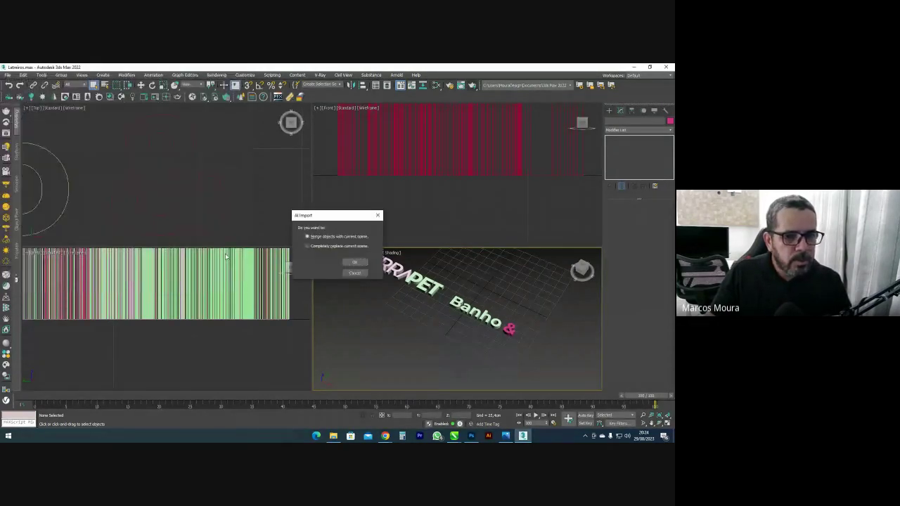
left_click(345, 263)
left_click(374, 262)
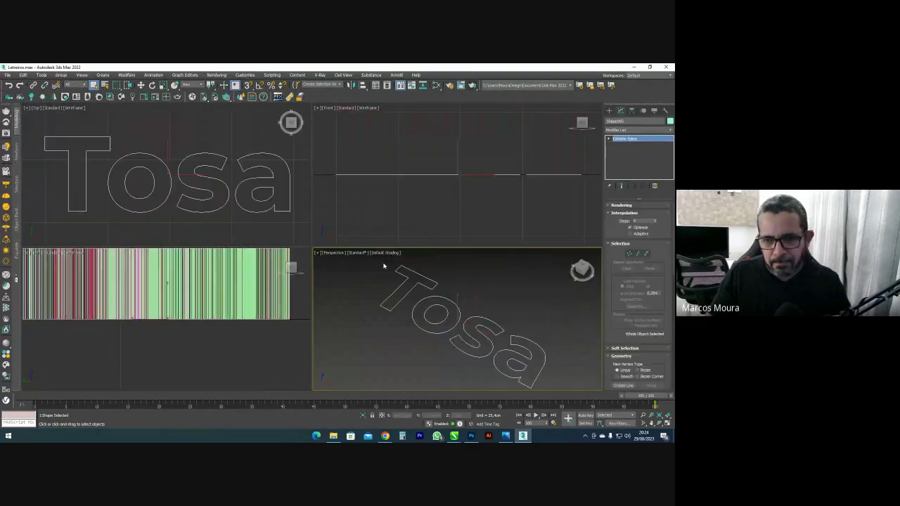
Set the imported Tosa spline to adaptive interpolation and weld all its vertices
scroll(538, 325, "down", 4)
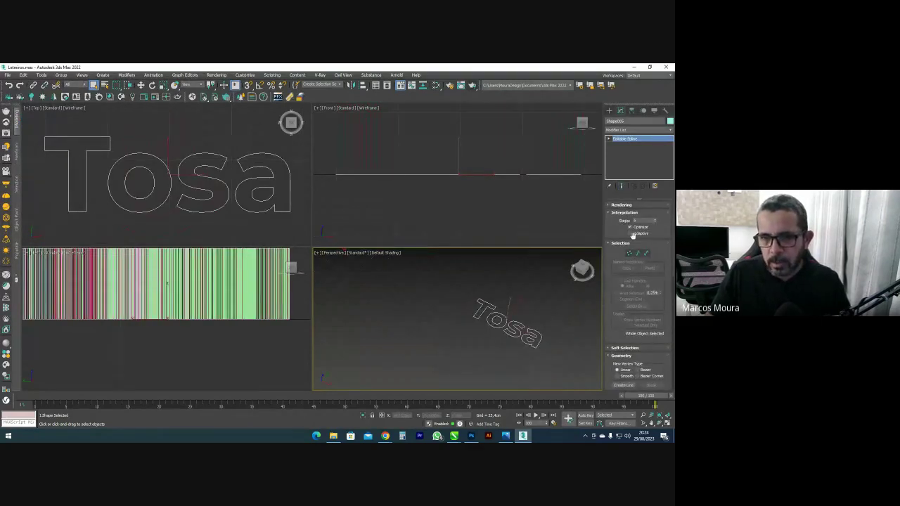
left_click(629, 253)
scroll(631, 330, "down", 5)
left_click(624, 329)
scroll(628, 254, "up", 5)
left_click(628, 254)
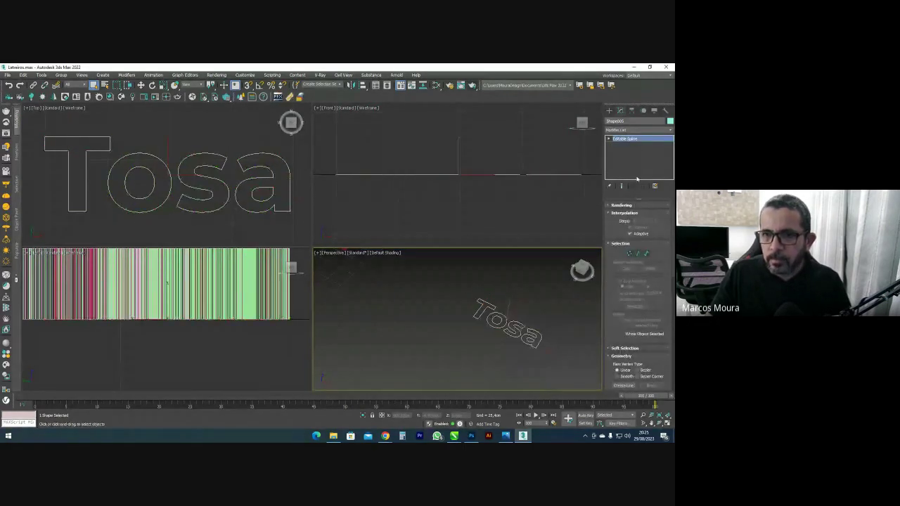
Apply a Bevel modifier to the Tosa lettering
left_click(642, 130)
left_click(636, 287)
scroll(535, 310, "down", 5)
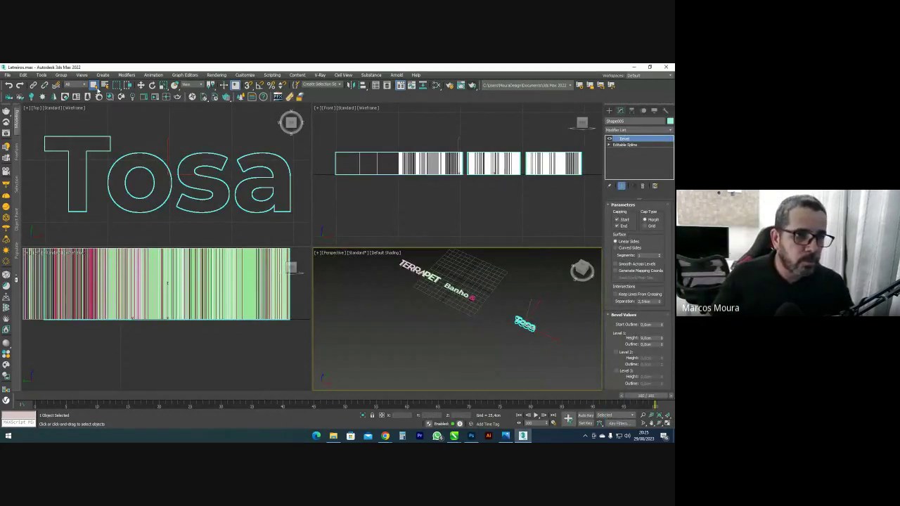
Move Tosa along X to sit beside the ampersand, and shift all the sign lettering together along Y away from the grid centre
left_click(141, 85)
scroll(211, 183, "down", 5)
left_click_drag(227, 186, 181, 187)
scroll(422, 295, "up", 3)
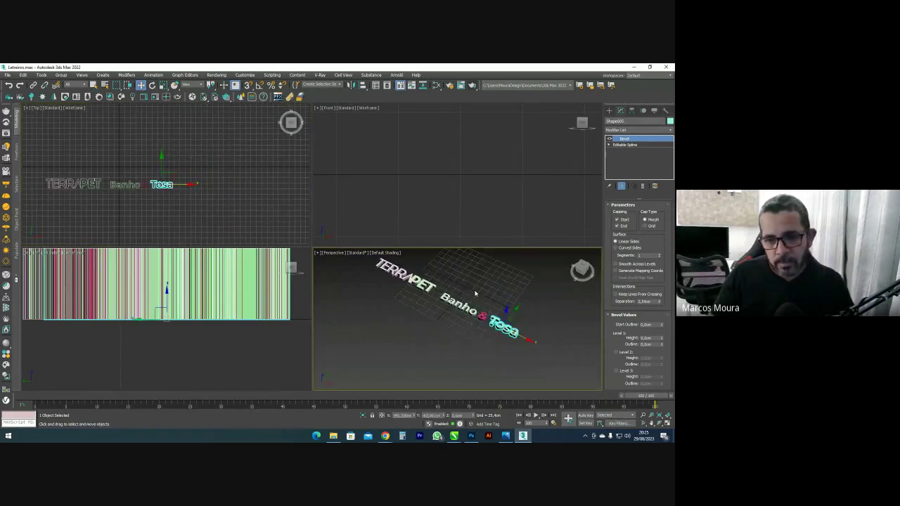
scroll(475, 293, "up", 2)
left_click(485, 296)
scroll(488, 290, "down", 5)
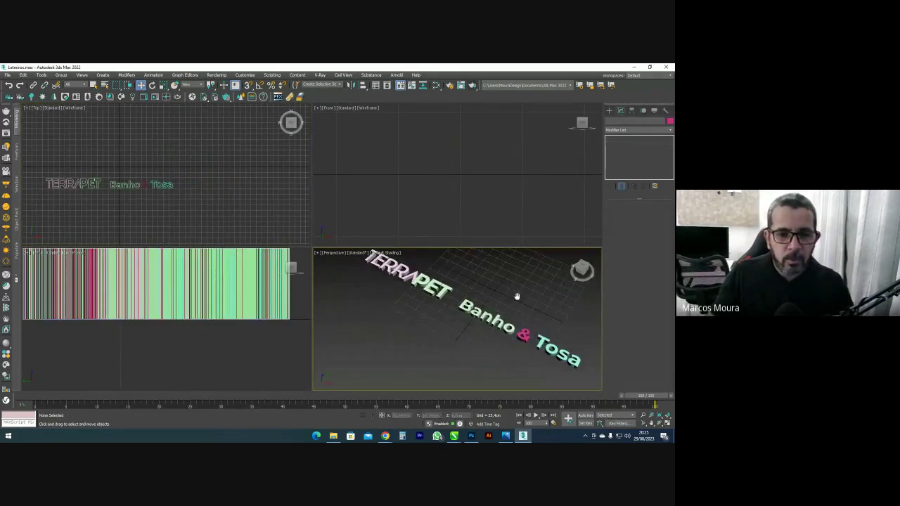
left_click_drag(402, 277, 540, 343)
left_click_drag(503, 301, 521, 279)
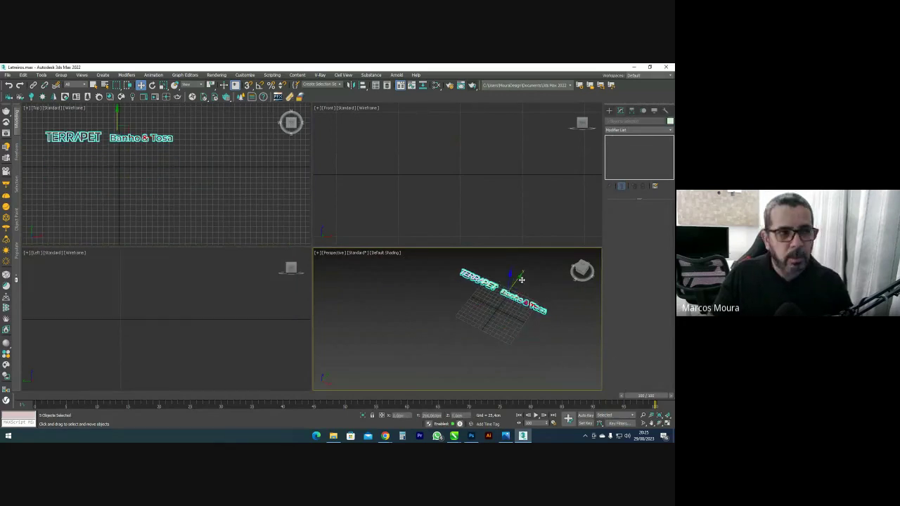
Import the ico01 circle outline, merging it with the current scene under the suggested new name
left_click(7, 74)
mouse_move(35, 171)
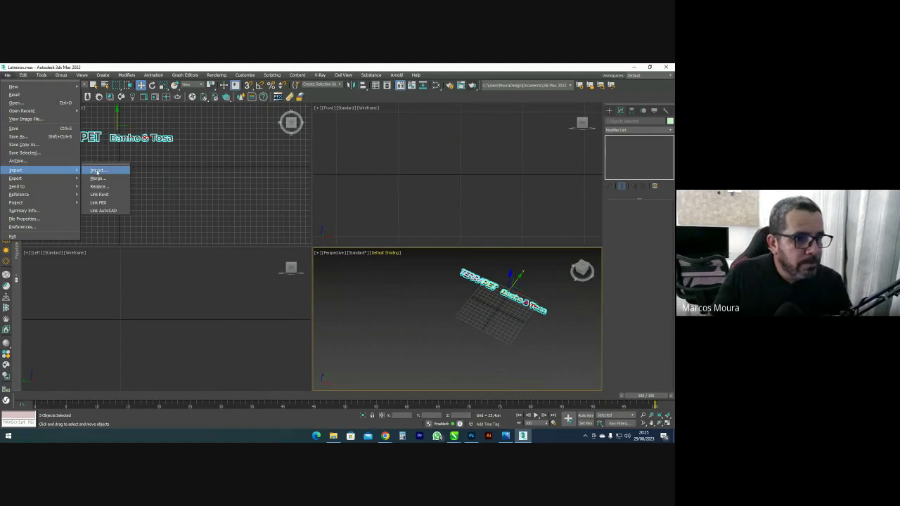
left_click(97, 170)
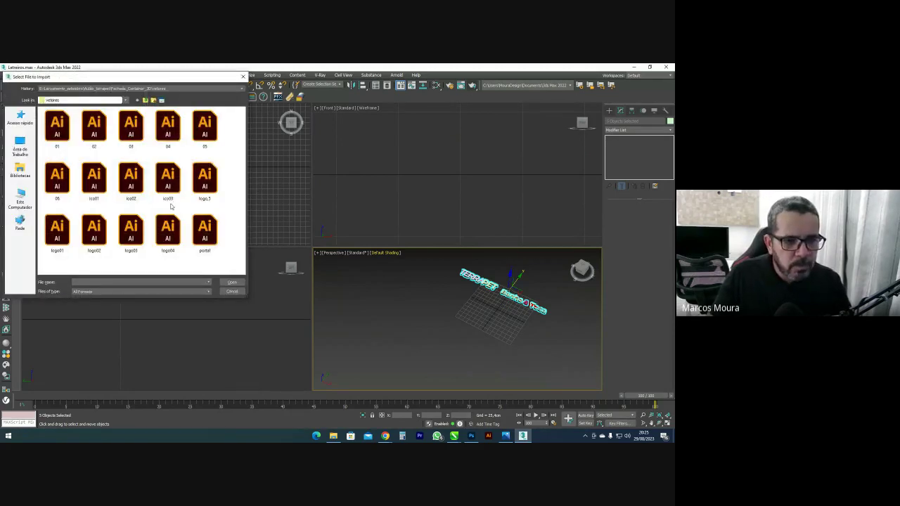
left_click(94, 180)
left_click(233, 284)
left_click(355, 263)
left_click(356, 265)
left_click(377, 262)
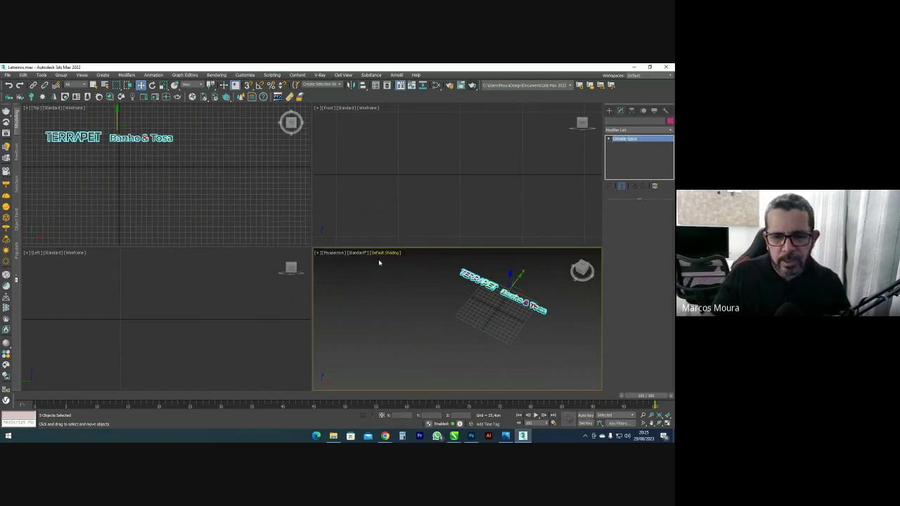
Bevel the imported circle with adaptive interpolation and a Level 1 height of 25 cm, and lower the disc below the ground line
left_click(638, 234)
left_click(628, 253)
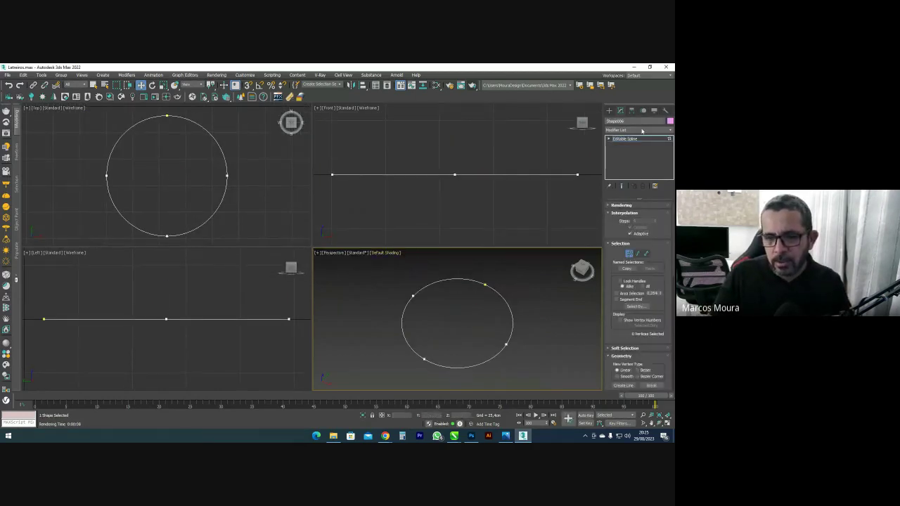
left_click(642, 131)
left_click(627, 287)
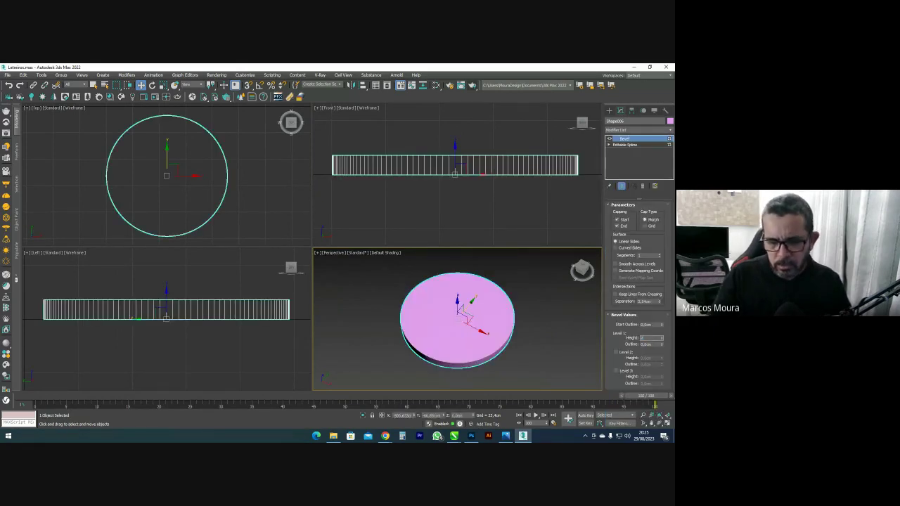
type("25")
key("Return")
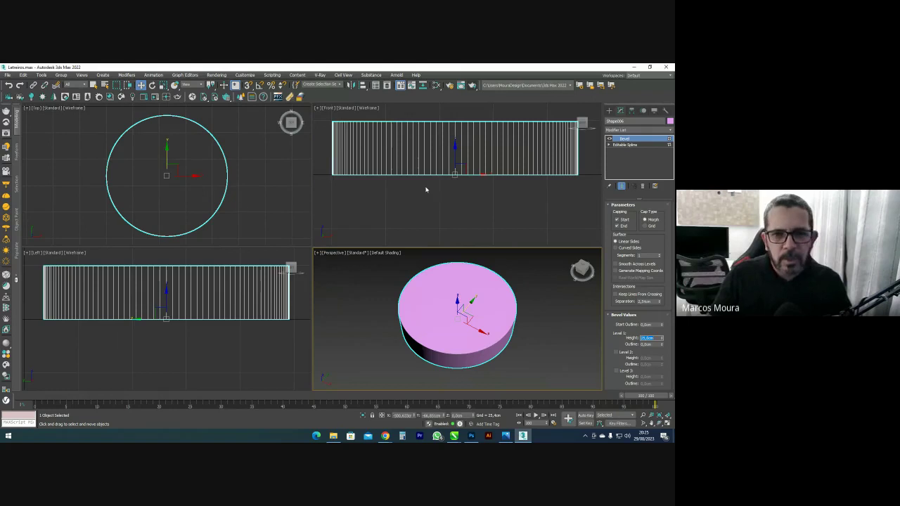
scroll(425, 189, "down", 2)
left_click_drag(449, 154, 447, 191)
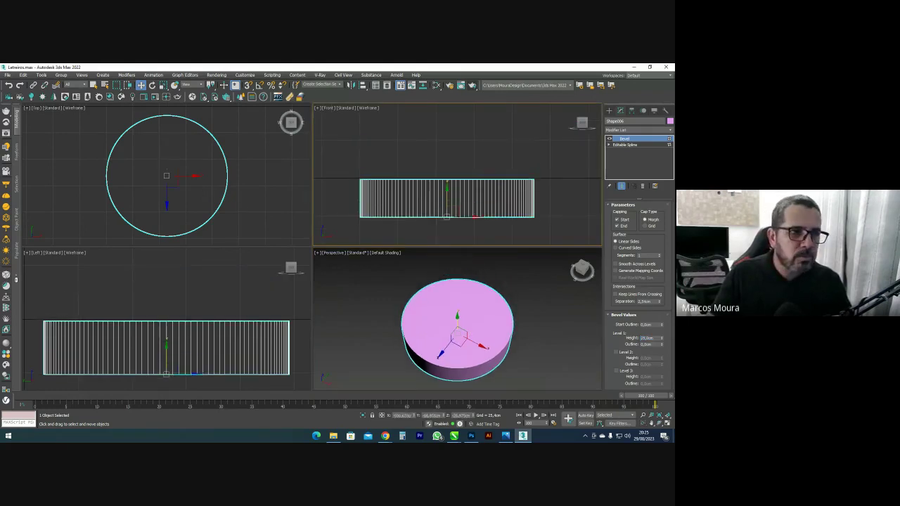
Import the icon's ring outline vector, merging it with the current scene under the suggested new name
left_click(7, 75)
mouse_move(74, 171)
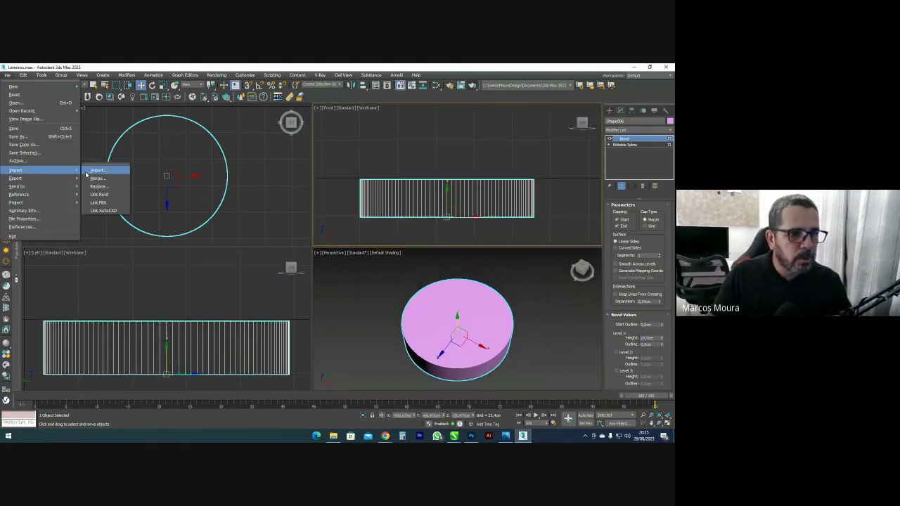
left_click(102, 172)
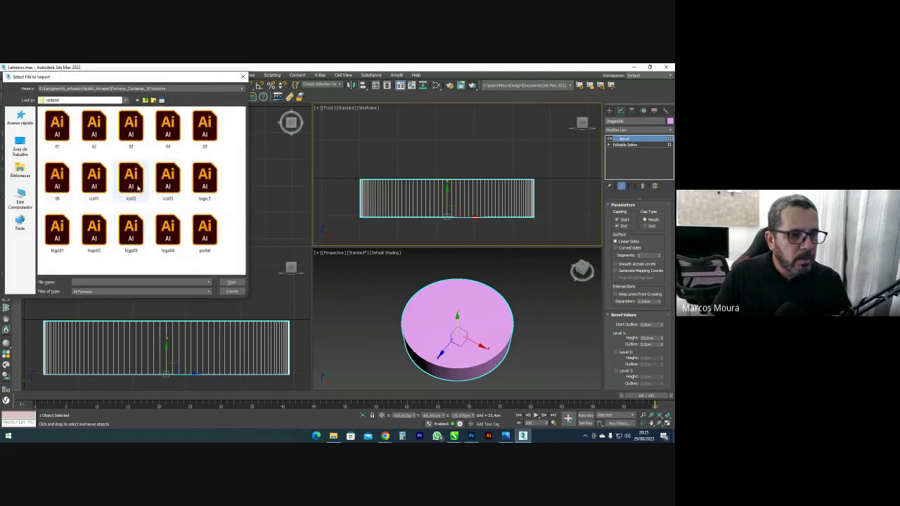
double_click(169, 204)
left_click(354, 262)
left_click(359, 260)
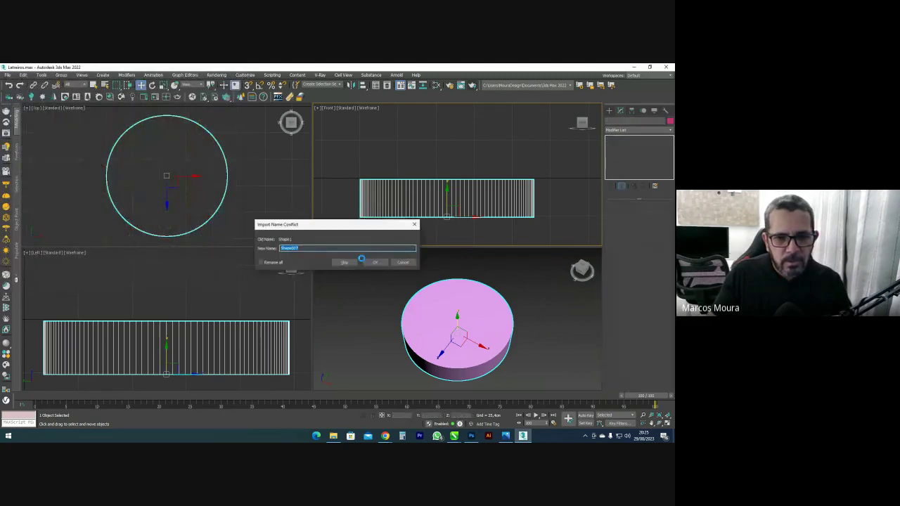
left_click(375, 264)
Set the ring spline to adaptive interpolation and weld all of its vertices
left_click(640, 234)
left_click(629, 253)
left_click(547, 311)
key("ctrl+a")
scroll(619, 331, "down", 6)
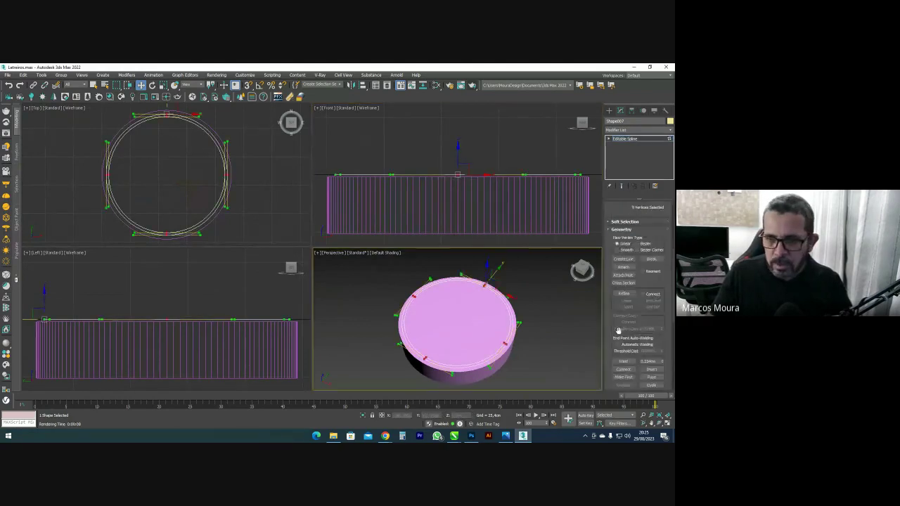
left_click(630, 310)
scroll(636, 295, "up", 5)
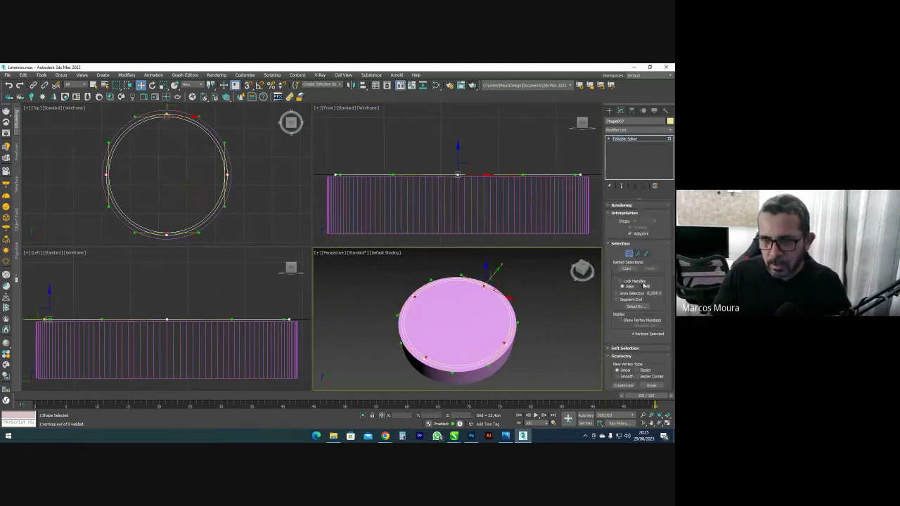
left_click(632, 255)
Apply a Bevel modifier to the ring with a Level 1 height of 4 cm
left_click(641, 130)
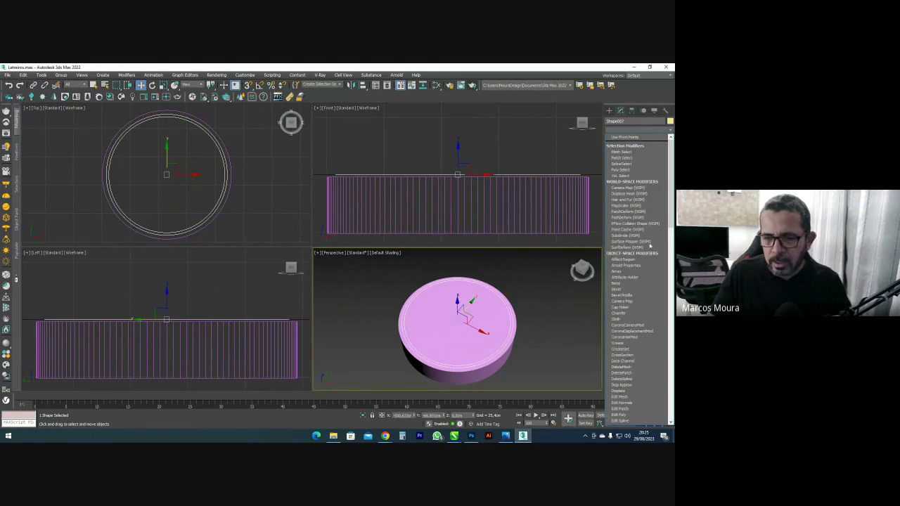
left_click(628, 290)
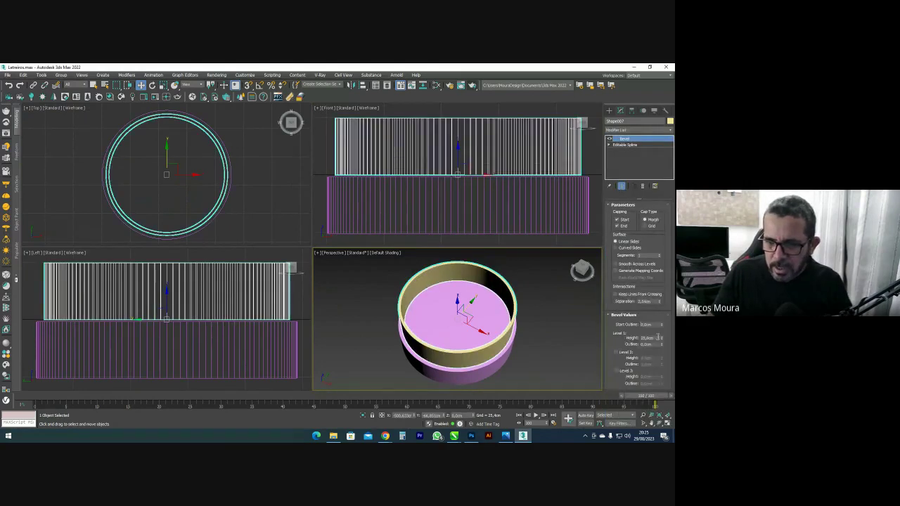
type("5")
key("Return")
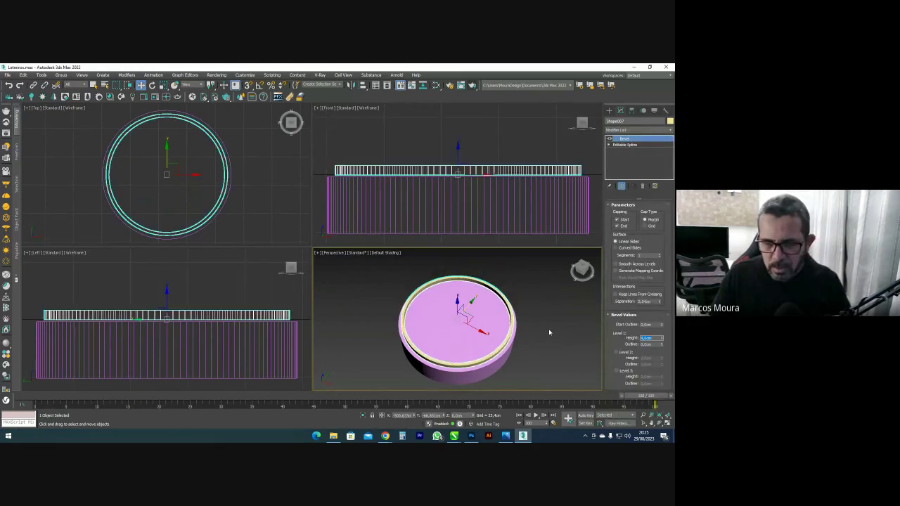
Lower the ring onto the disc's upper face and convert it to an Editable Poly
scroll(486, 180, "up", 6)
middle_click_drag(486, 180, 486, 190)
right_click(488, 181)
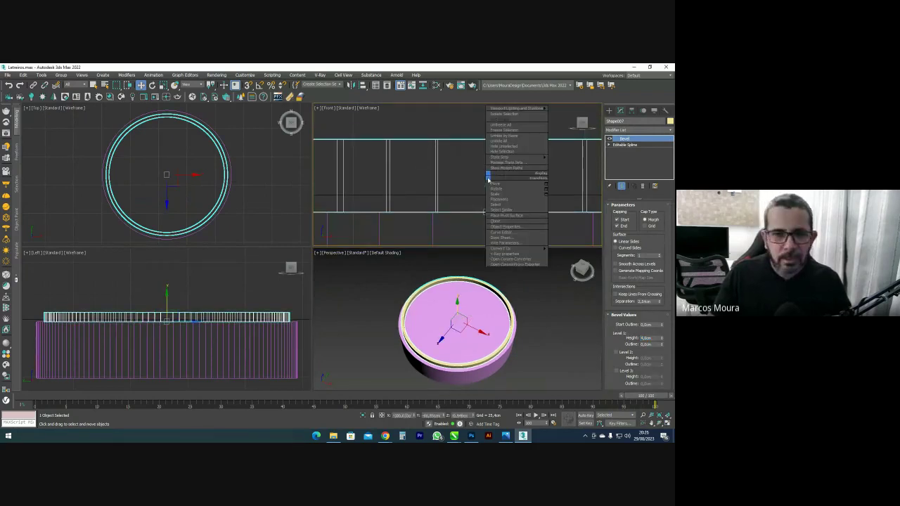
mouse_move(510, 250)
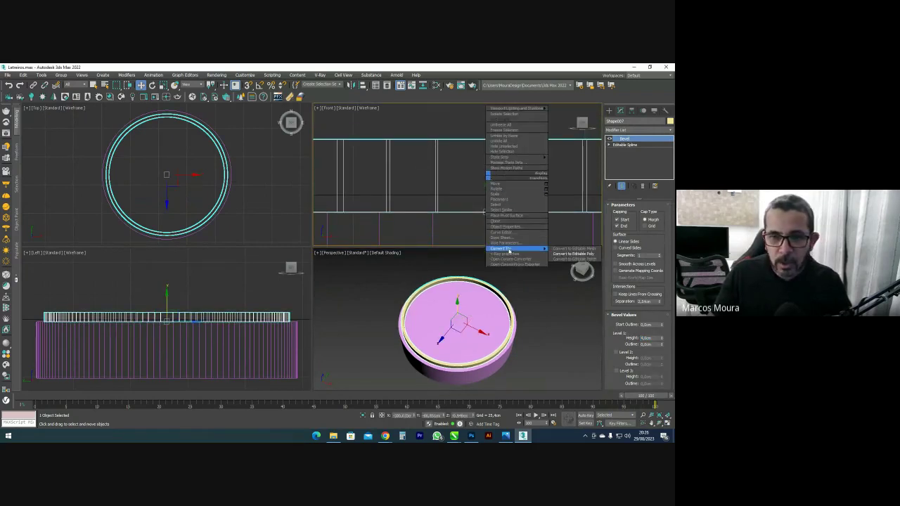
left_click(576, 254)
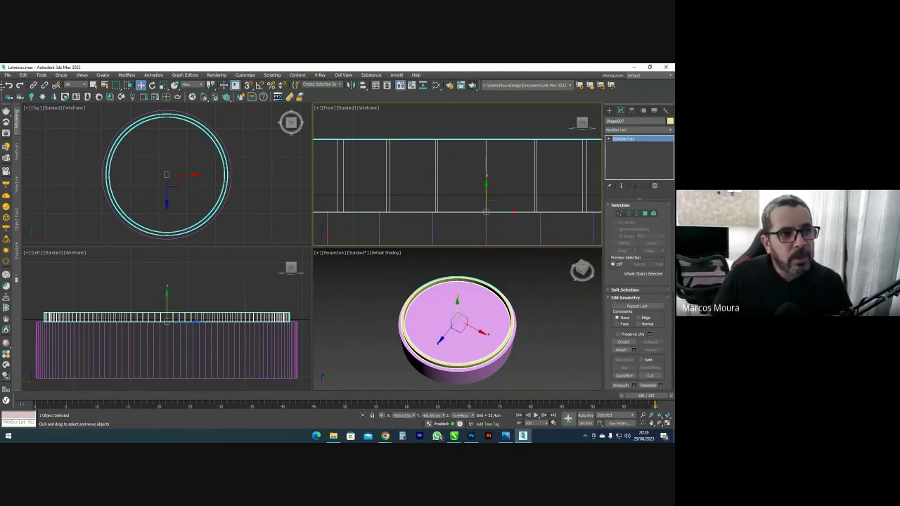
Import the icon's animal silhouette vector into the current scene as a single object
left_click(7, 75)
mouse_move(28, 170)
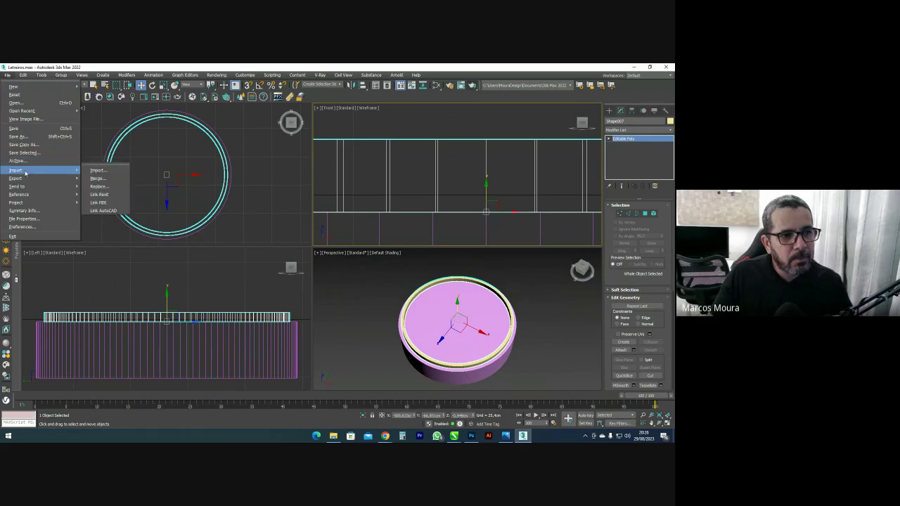
left_click(107, 172)
left_click(131, 179)
left_click(168, 179)
left_click(232, 282)
left_click(353, 261)
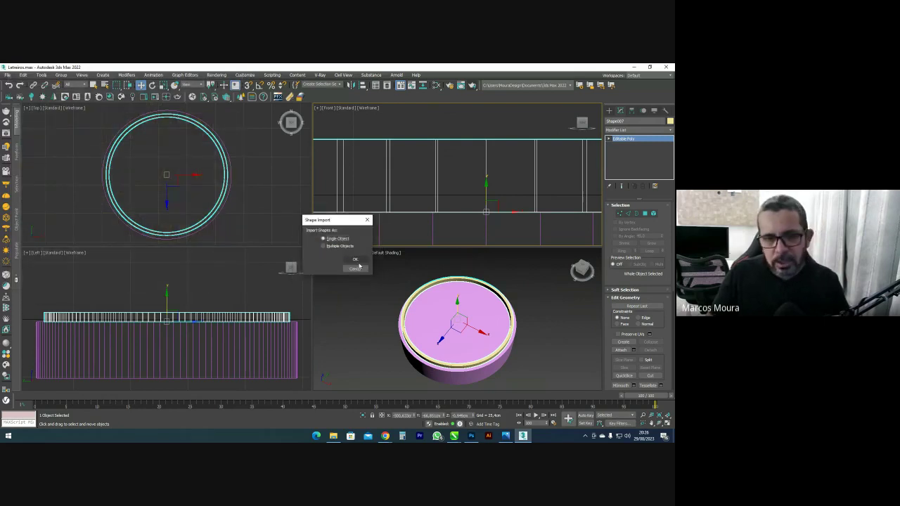
left_click(354, 260)
Set the silhouette spline to adaptive interpolation and weld all of its vertices
left_click(383, 263)
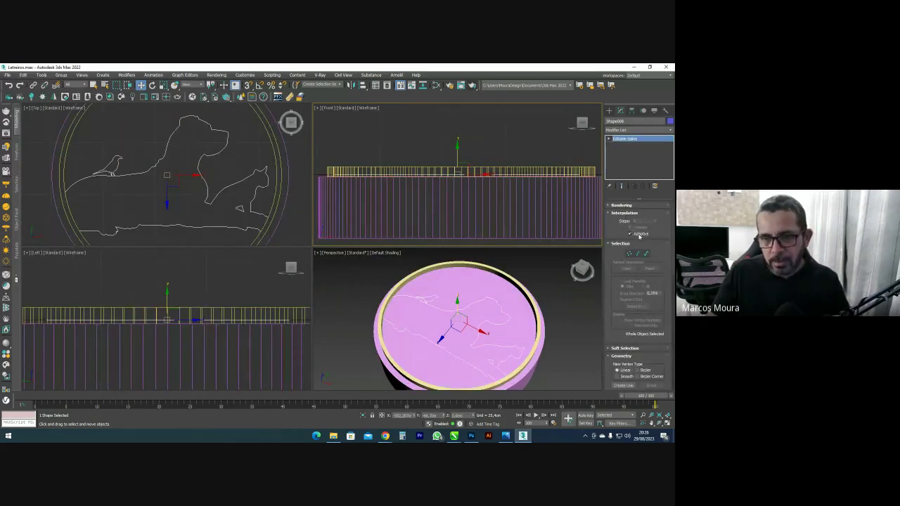
left_click(629, 254)
key("ctrl+a")
scroll(635, 314, "down", 3)
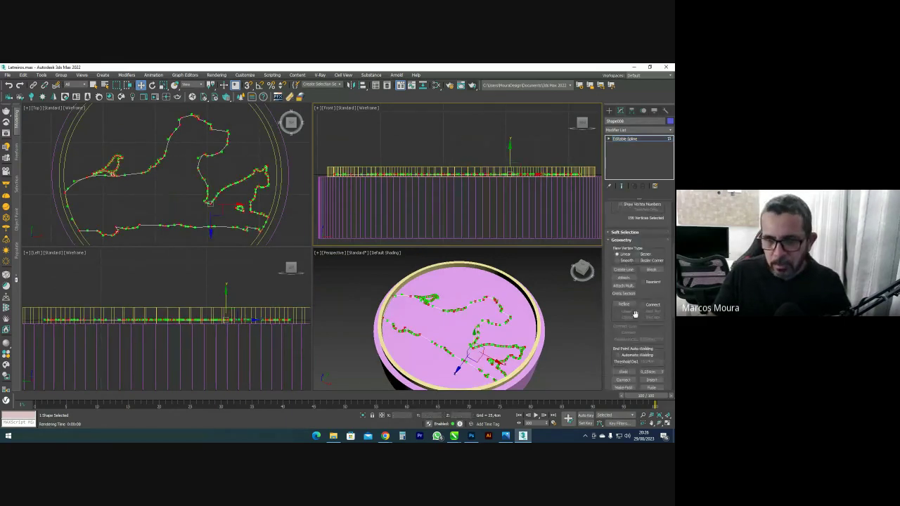
left_click(624, 372)
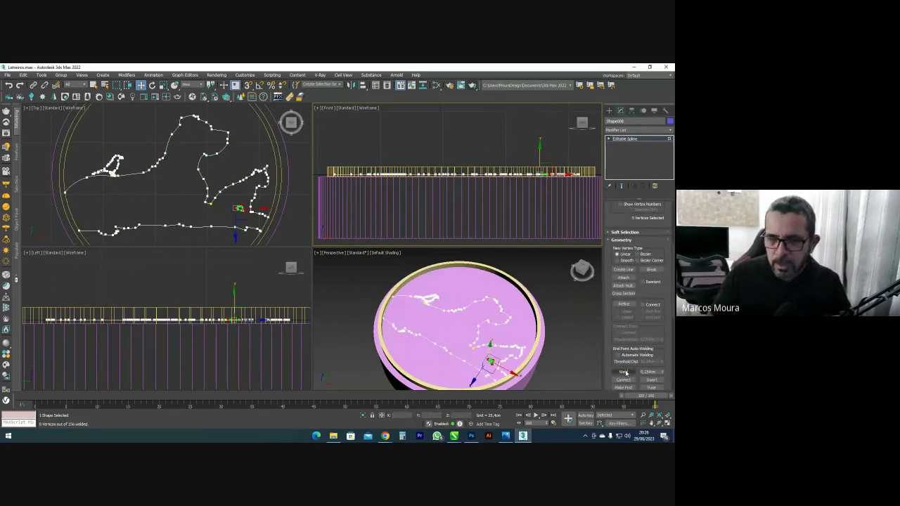
scroll(638, 293, "up", 3)
left_click(626, 244)
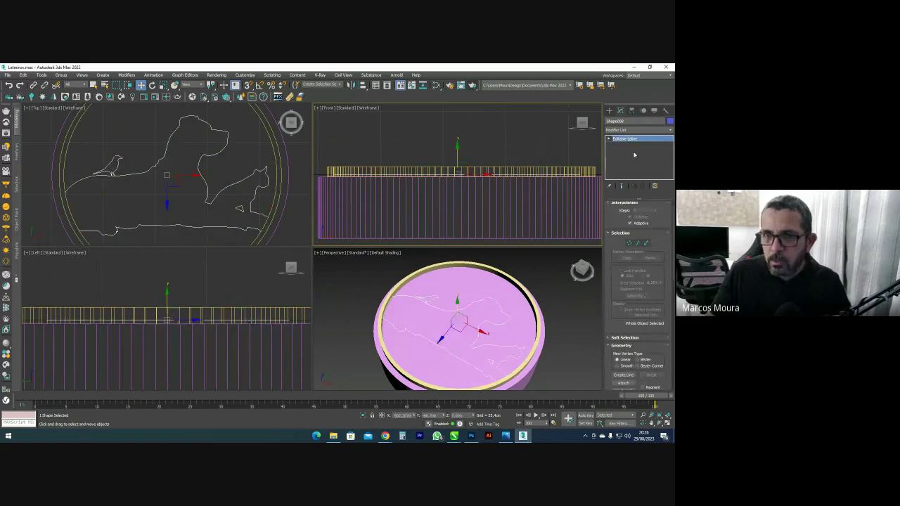
Apply a Bevel modifier with a Level 1 height of 4 cm to the animal silhouette
left_click(638, 131)
left_click(624, 289)
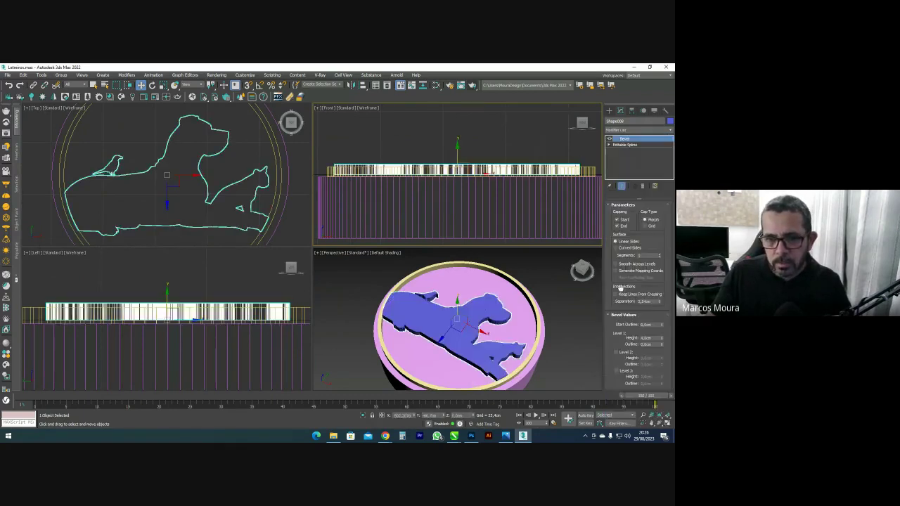
middle_click_drag(516, 304, 499, 291)
Select all lettering and icon pieces and rotate them 90 degrees about the X axis so they stand upright
left_click(541, 285)
mouse_move(542, 346)
left_mouse_down()
mouse_move(450, 307)
mouse_move(538, 359)
left_mouse_up()
scroll(441, 305, "down", 10)
scroll(442, 302, "up", 5)
scroll(471, 286, "down", 7)
left_click(504, 254)
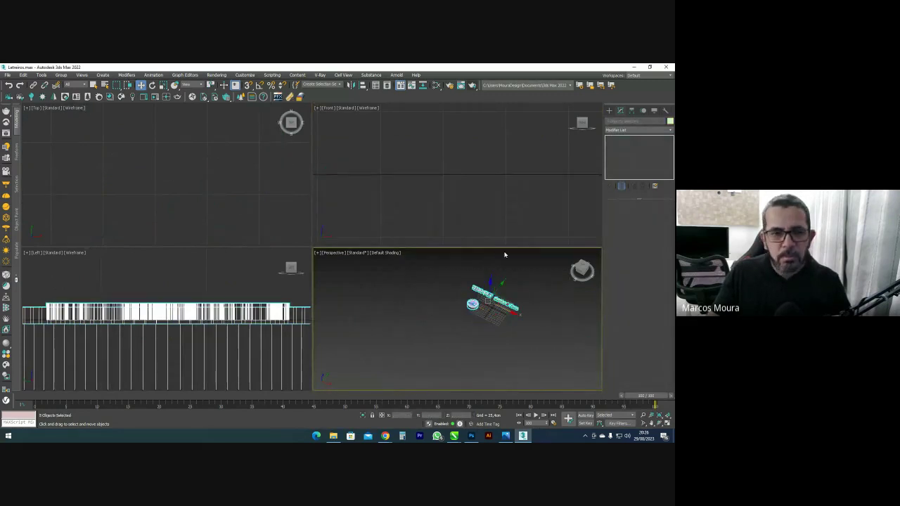
key("e")
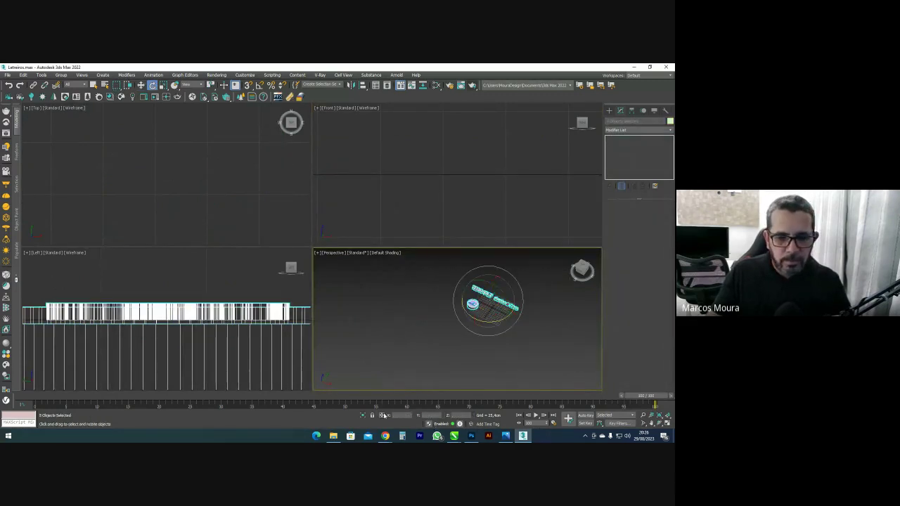
type("90")
key("Return")
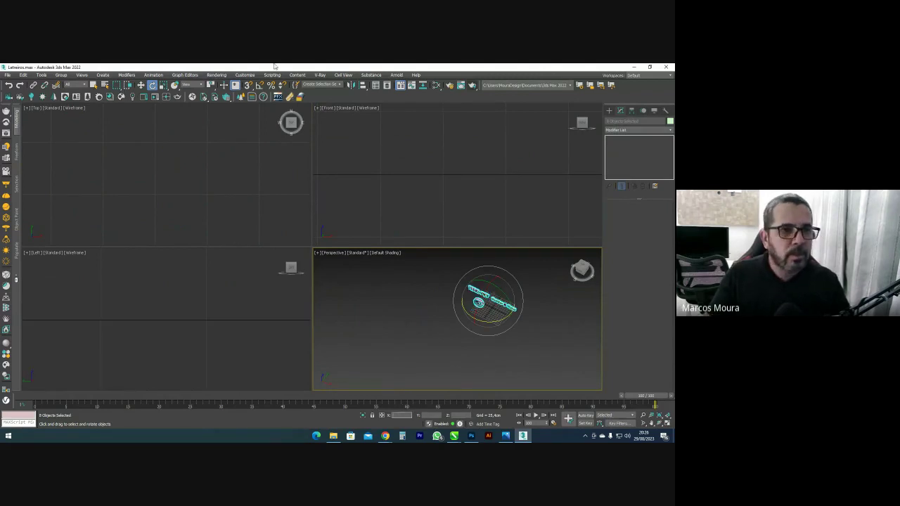
Raise all the sign pieces above the ground plane in the Front view and deselect them
left_click(142, 85)
scroll(526, 193, "down", 8)
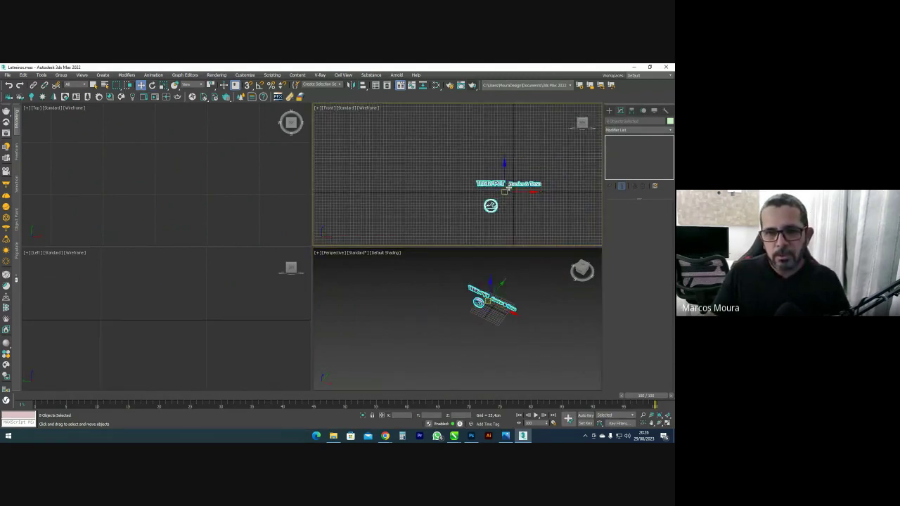
left_click_drag(505, 170, 506, 145)
left_click(530, 282)
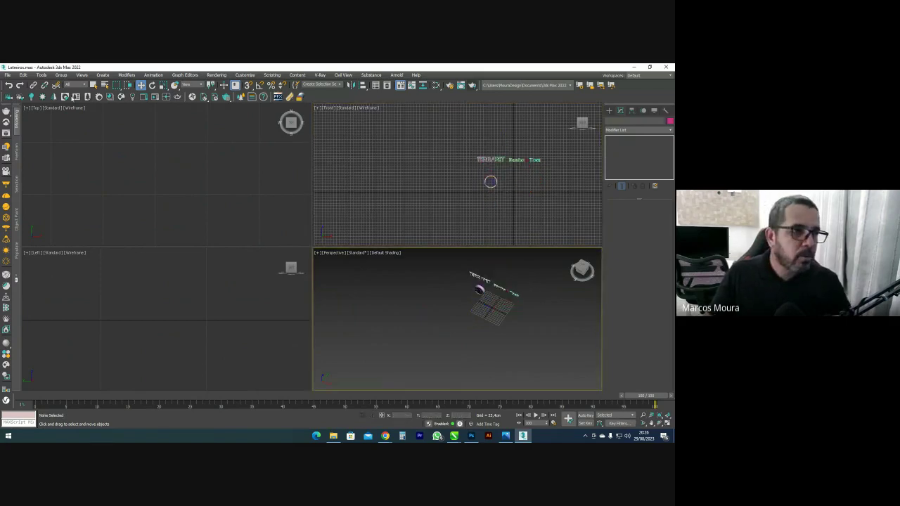
Open the recent scene Modelagem_container.max and dismiss the Scene Converter
left_click(7, 74)
mouse_move(28, 110)
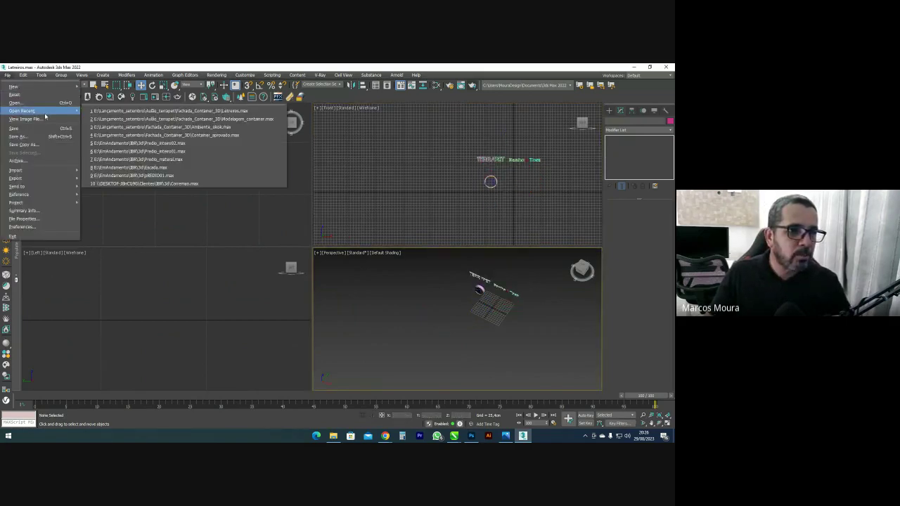
left_click(225, 120)
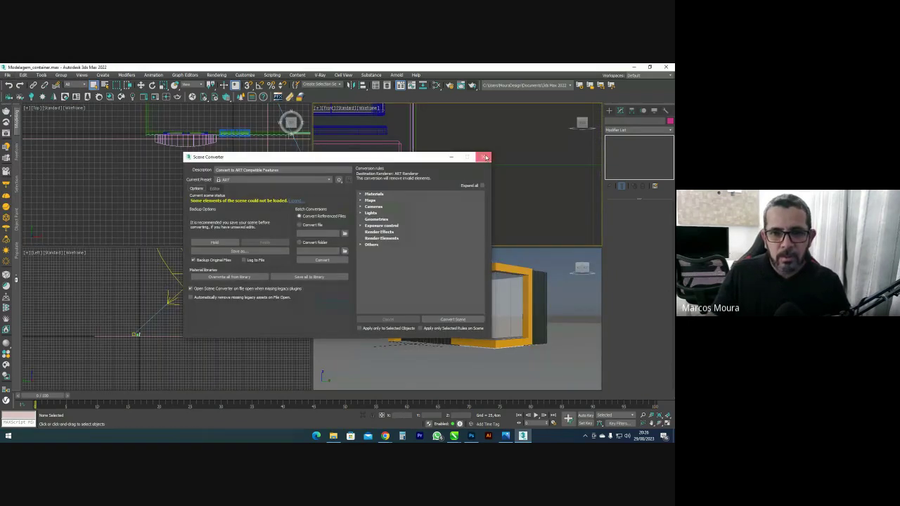
left_click(485, 157)
Merge all objects from Letreiros.max into the container scene, auto-renaming every duplicate, and dismiss the Scene Converter
left_click(7, 75)
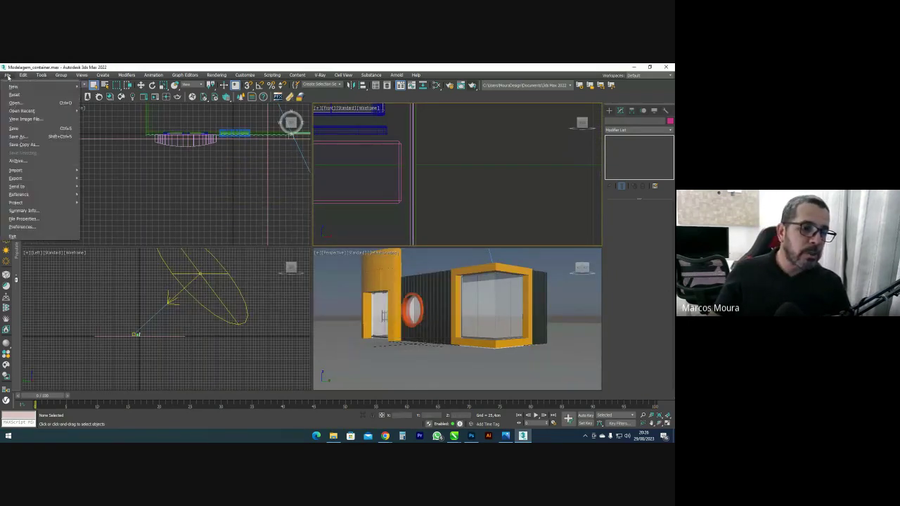
mouse_move(28, 171)
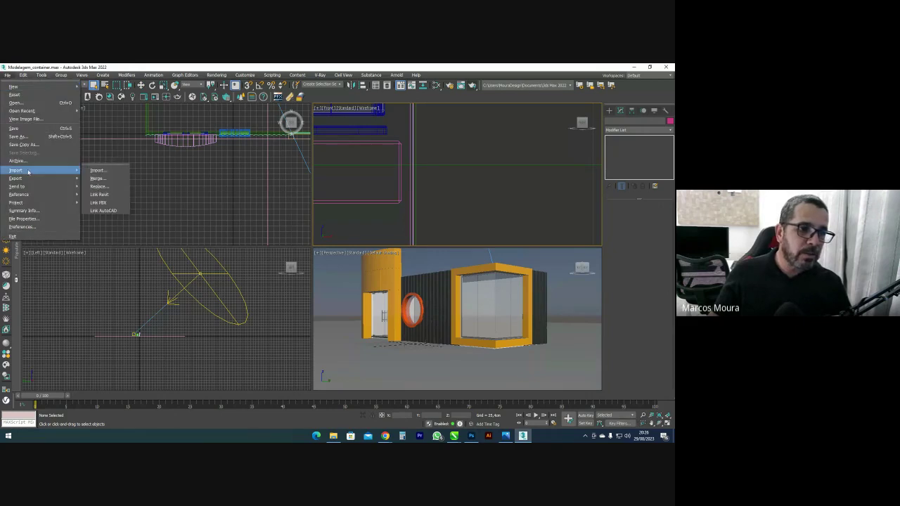
left_click(99, 179)
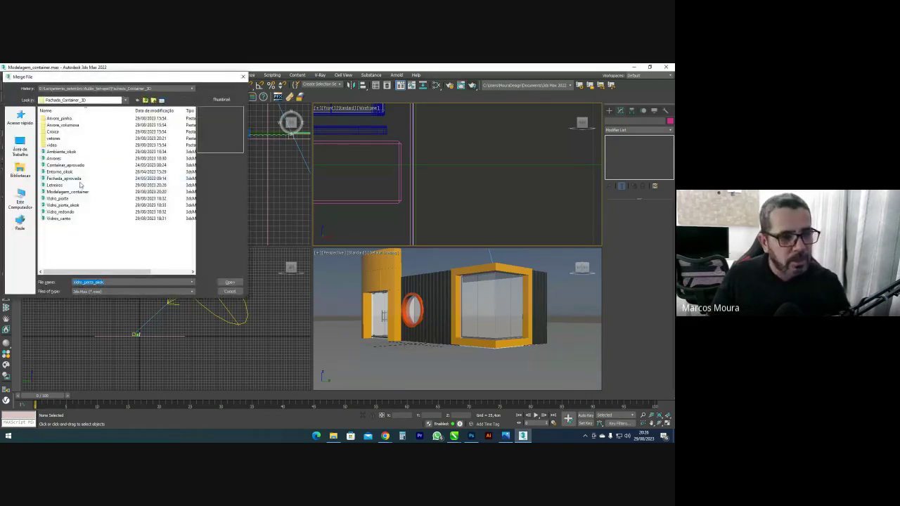
left_click(68, 186)
left_click(230, 283)
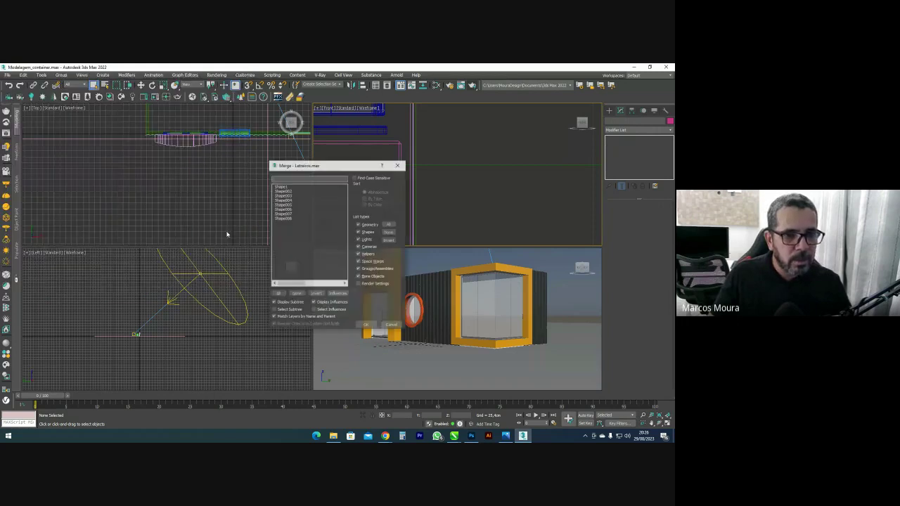
left_click(276, 294)
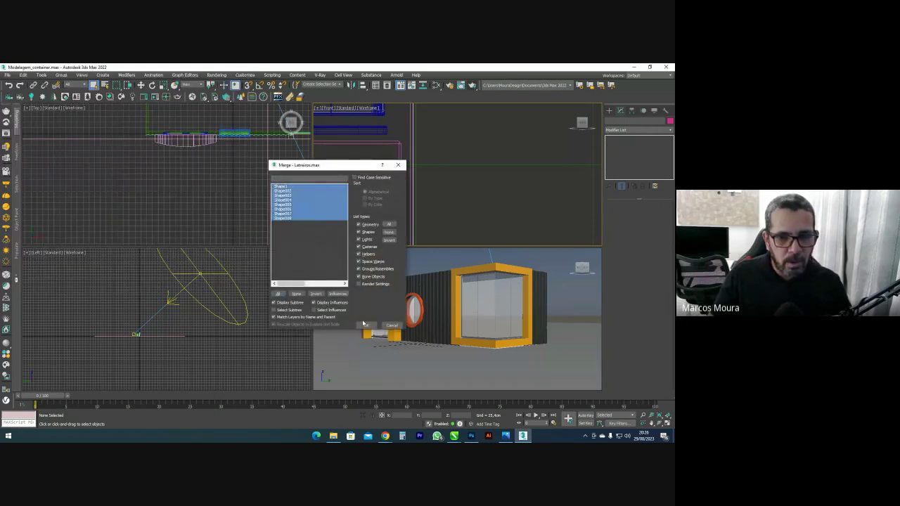
left_click(366, 327)
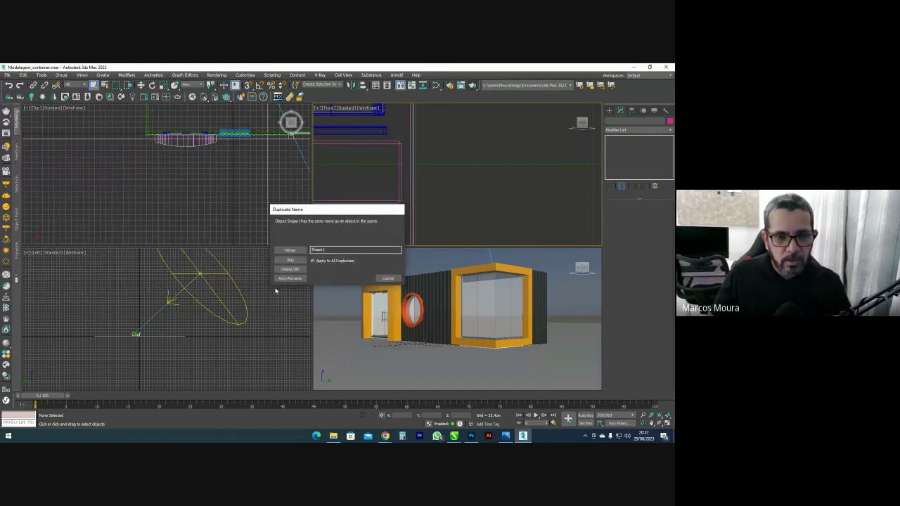
left_click(291, 279)
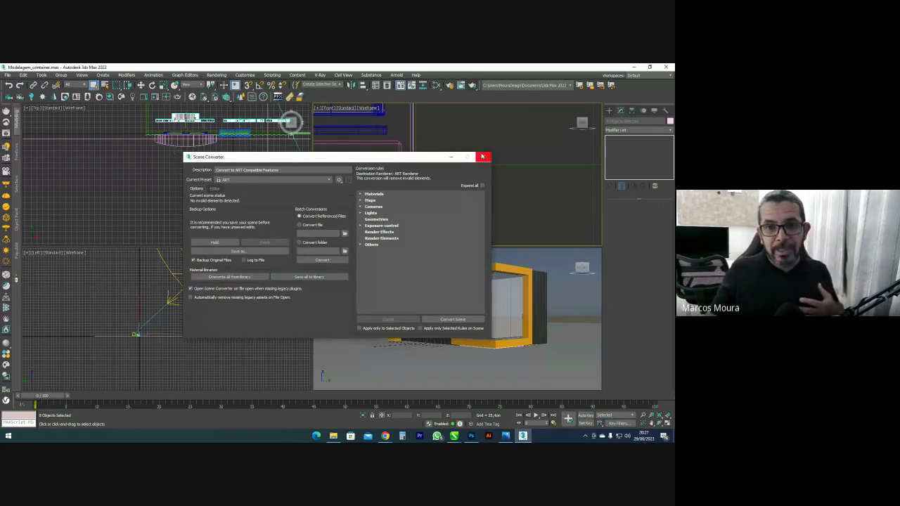
left_click(483, 158)
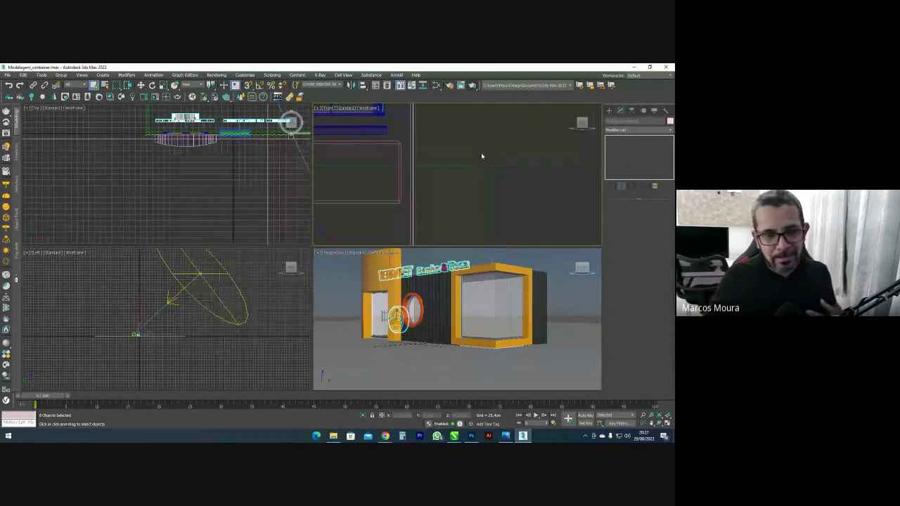
Move the merged sign pieces out in front of the container facade
scroll(136, 334, "up", 10)
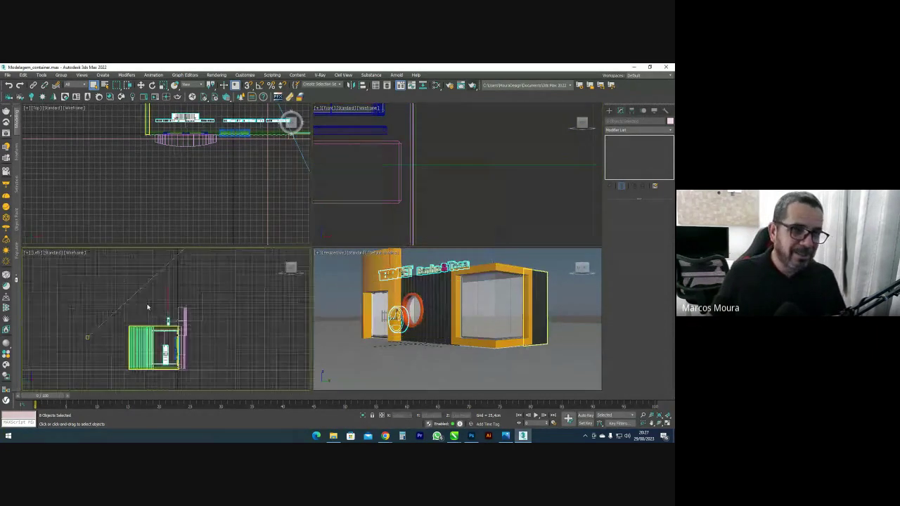
middle_click_drag(168, 309, 149, 275)
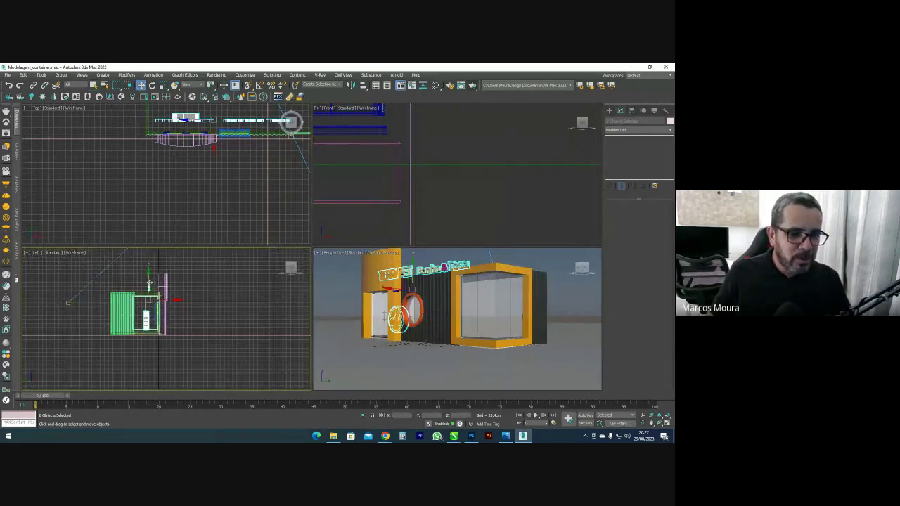
left_click_drag(161, 298, 209, 302)
scroll(480, 154, "down", 8)
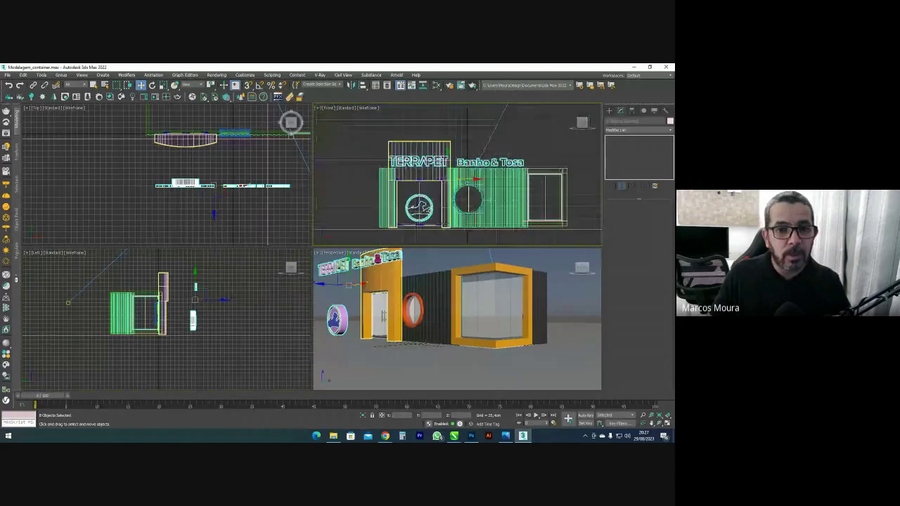
Shift the "Tosa" word and the "Banho &" lettering along the facade to the corner display window
scroll(478, 154, "up", 4)
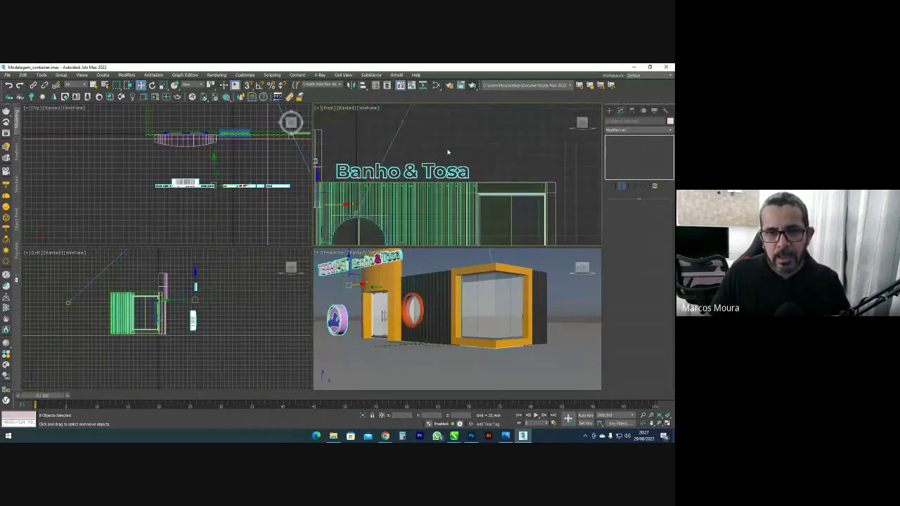
left_click(429, 173)
middle_click_drag(429, 173, 441, 172)
left_click_drag(441, 171, 585, 171)
scroll(429, 162, "up", 3)
scroll(365, 163, "down", 4)
left_click_drag(369, 171, 469, 170)
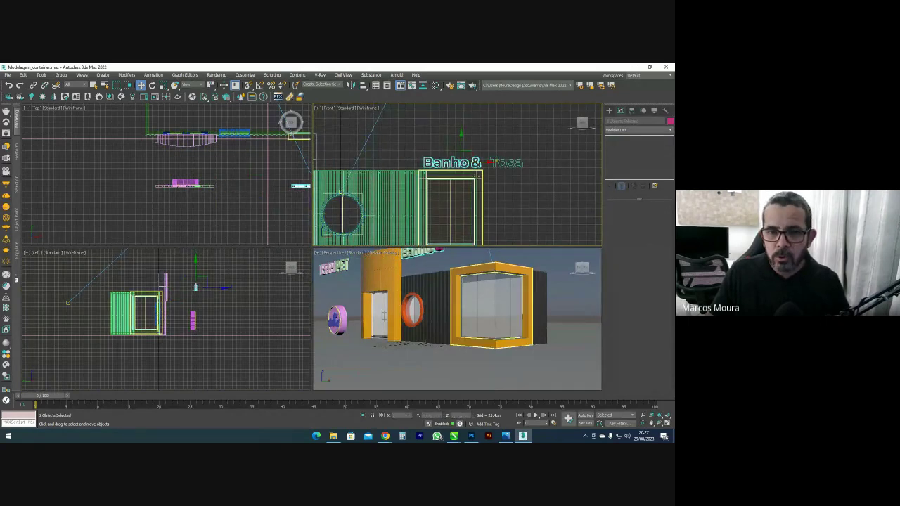
Lower the "Banho &" lettering onto the display window's frame and move it back over the frame's front edge
scroll(460, 172, "up", 5)
middle_click_drag(451, 123, 455, 123)
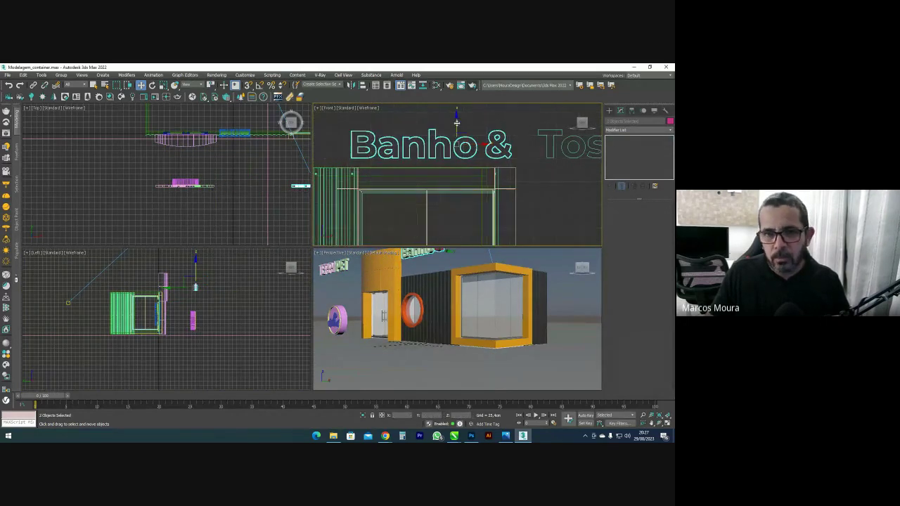
left_click_drag(456, 128, 456, 137)
scroll(281, 176, "down", 3)
middle_click_drag(281, 176, 197, 182)
scroll(195, 167, "up", 3)
left_click_drag(201, 193, 190, 144)
Move the "Tosa" lettering closer to the upper corner of the display window frame
scroll(203, 168, "up", 5)
middle_click_drag(572, 131, 460, 165)
left_click(433, 165)
mouse_move(478, 171)
left_mouse_down()
mouse_move(438, 180)
mouse_move(462, 169)
left_mouse_up()
scroll(420, 191, "up", 5)
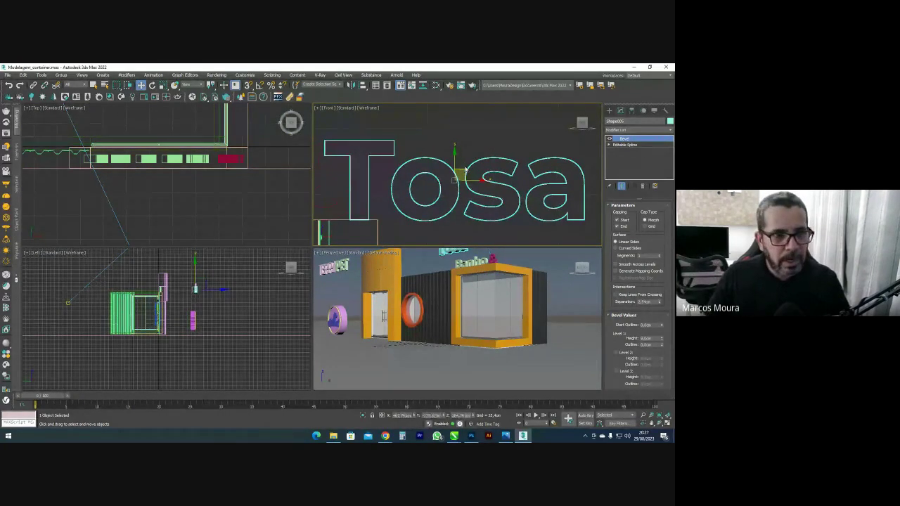
Rotate the "Tosa" lettering to 90 degrees about Z and place it above the frame's side face
scroll(167, 148, "down", 5)
key("e")
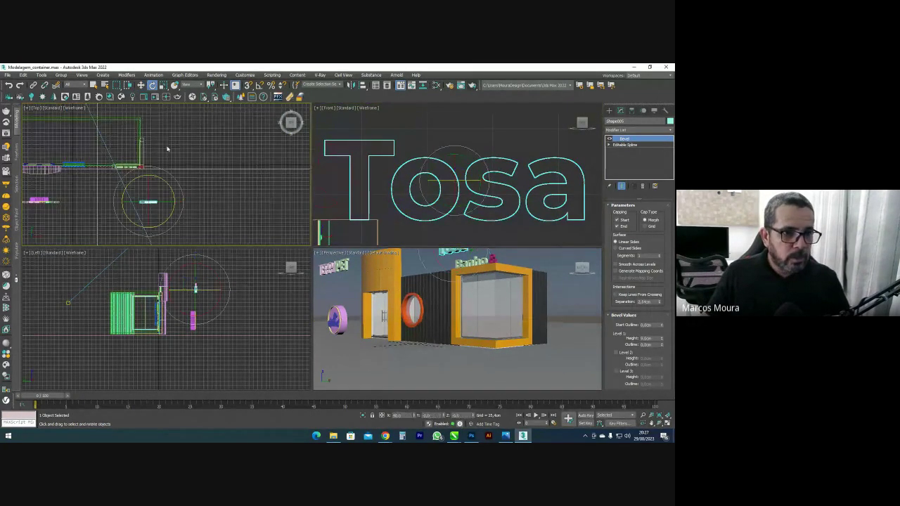
left_click_drag(175, 180, 145, 149)
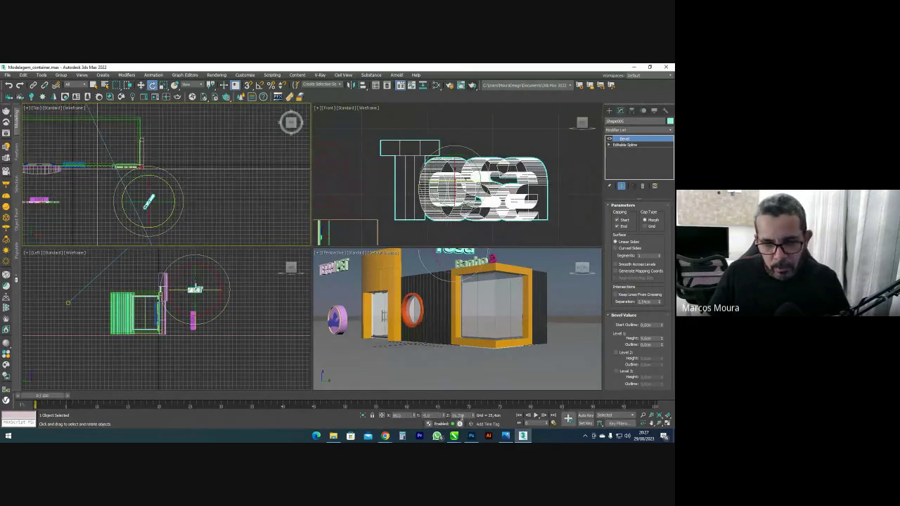
type("90")
key("Return")
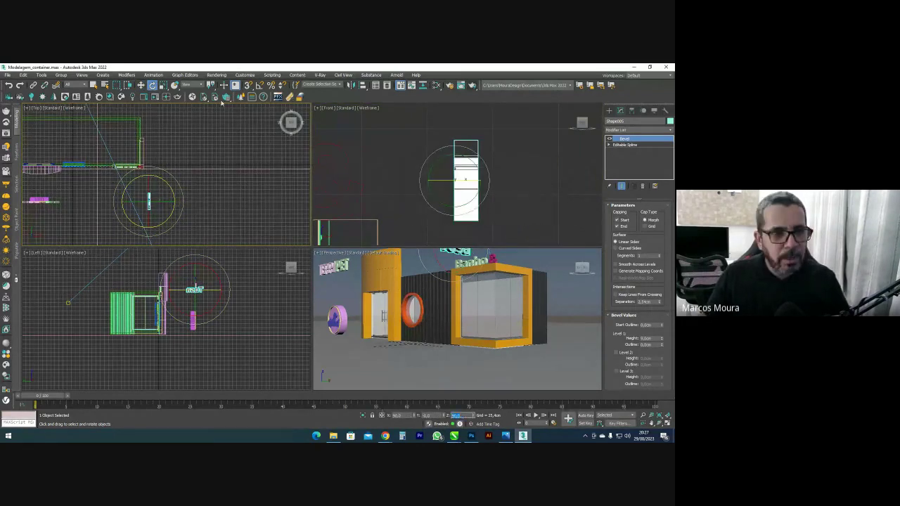
key("w")
middle_click_drag(163, 224, 187, 246)
left_click_drag(186, 217, 164, 158)
Rotate the ampersand diagonally in the Top view and position it on the corner of the display window frame
scroll(164, 162, "up", 3)
left_click(160, 204)
key("e")
left_click_drag(193, 186, 163, 99)
left_click(142, 86)
scroll(162, 184, "up", 4)
middle_click_drag(187, 208, 190, 177)
left_click_drag(191, 192, 188, 184)
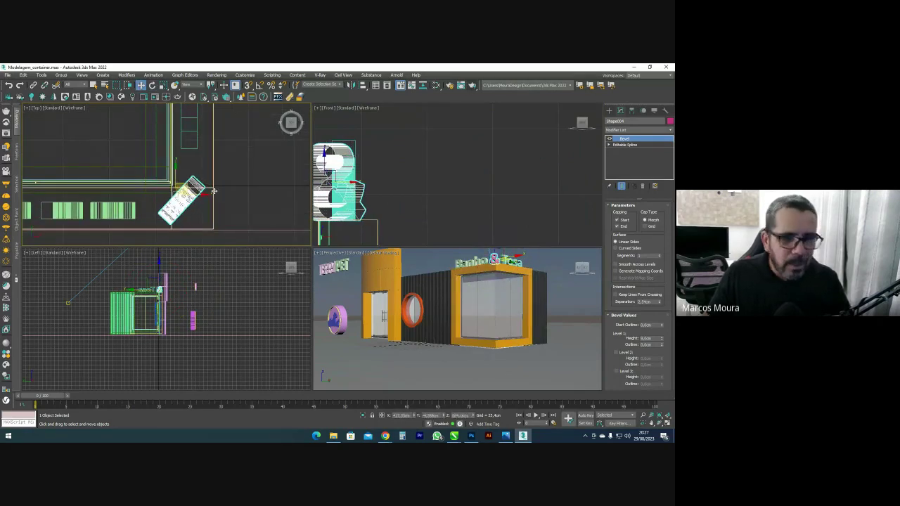
Select both parts of the TERRAPET lettering and move it sideways in the Front view, from the entrance tower to above the round window
middle_click_drag(446, 267, 436, 274)
scroll(379, 194, "down", 5)
middle_click_drag(378, 194, 464, 166)
scroll(466, 170, "down", 5)
scroll(460, 169, "down", 4)
middle_click_drag(362, 167, 406, 166)
scroll(406, 166, "up", 5)
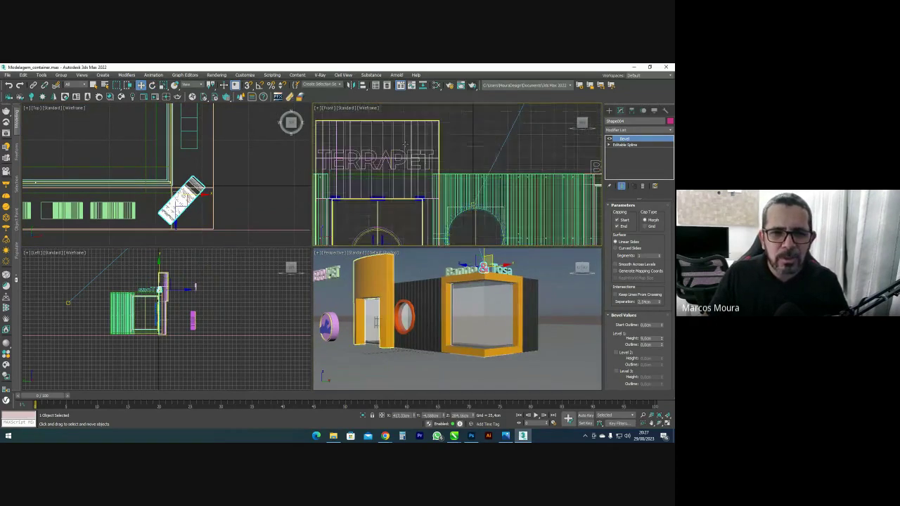
left_click(394, 151)
scroll(396, 153, "up", 3)
left_click(396, 153, "ctrl")
scroll(390, 158, "down", 5)
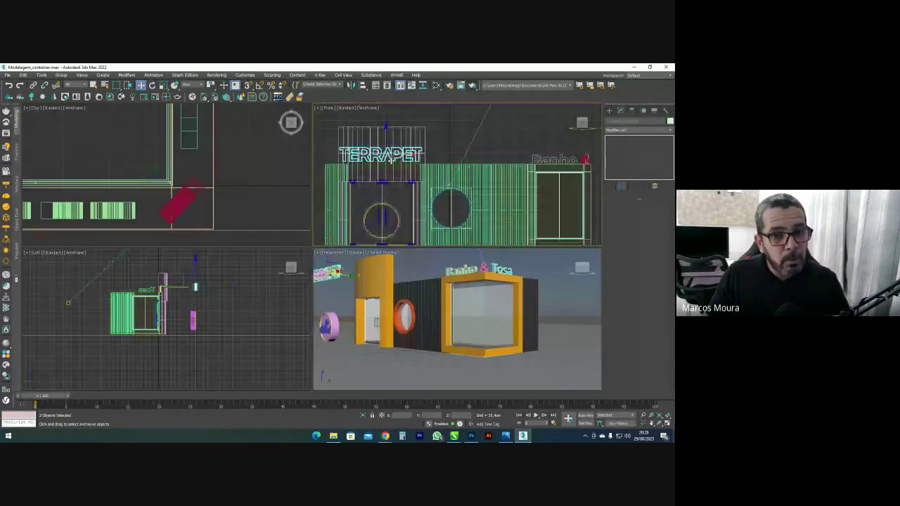
left_click_drag(387, 163, 469, 167)
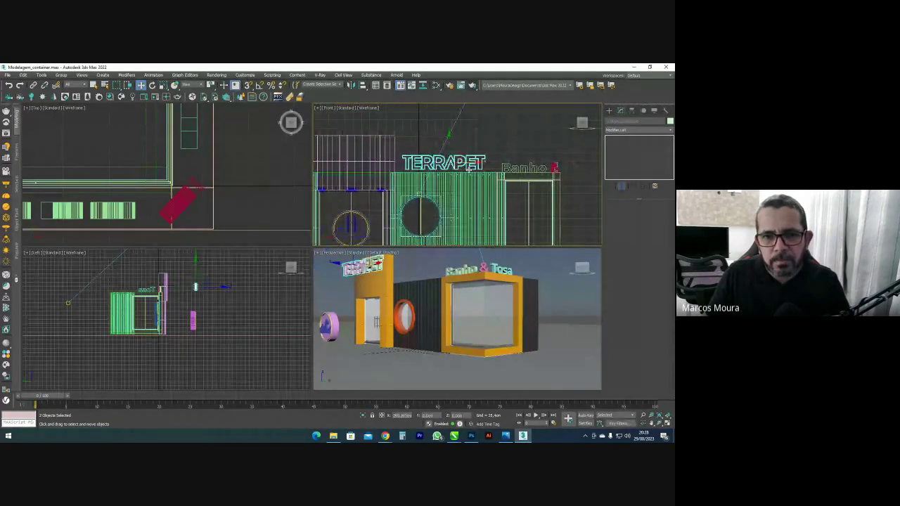
Lower the TERRAPET lettering onto the container's upper edge and move it back in line with the container's front wall in the Top view
scroll(457, 170, "up", 5)
left_click_drag(430, 124, 430, 140)
scroll(119, 167, "down", 5)
middle_click_drag(69, 190, 181, 192)
left_click_drag(185, 217, 187, 147)
scroll(188, 170, "up", 5)
scroll(193, 170, "up", 2)
scroll(187, 148, "down", 4)
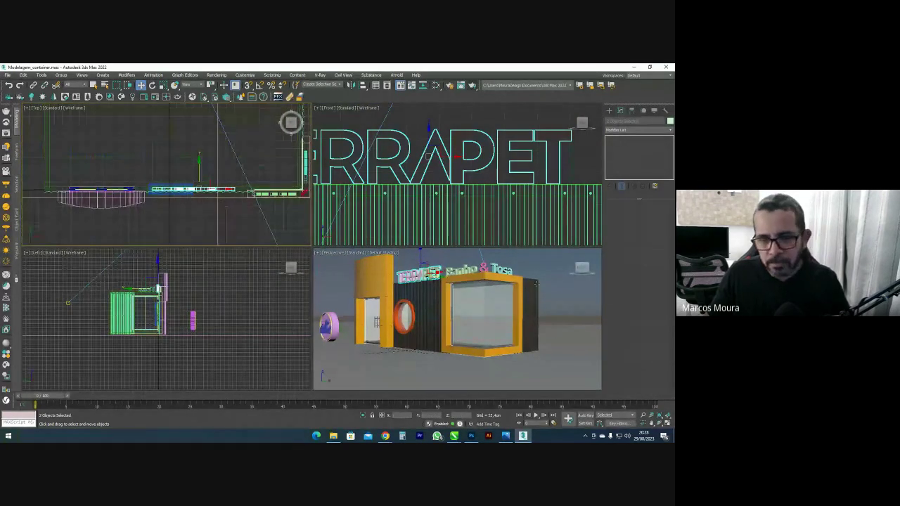
scroll(436, 172, "up", 2)
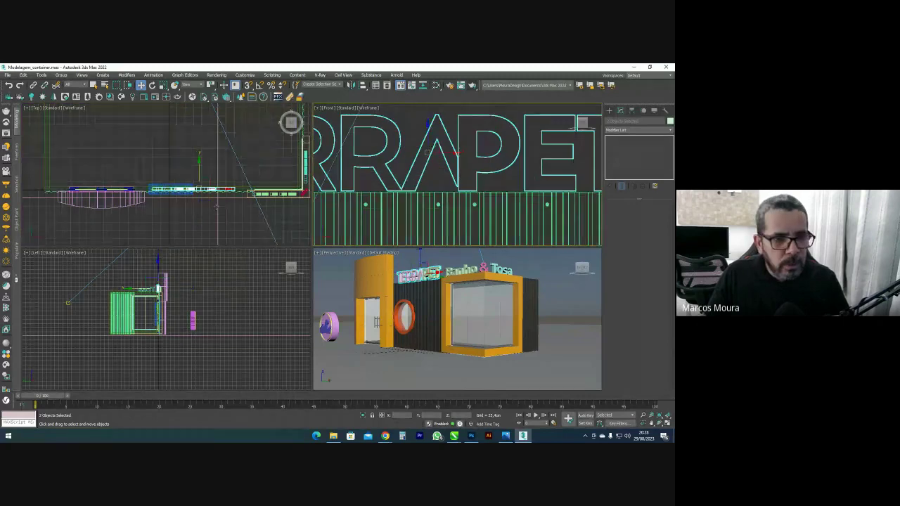
scroll(204, 197, "up", 4)
left_click_drag(204, 180, 204, 179)
Select all parts of the round icon sign and raise it to the middle of the entrance tower's upper section
middle_click_drag(339, 293, 361, 295)
left_click_drag(358, 331, 362, 334)
scroll(457, 174, "down", 8)
middle_click_drag(455, 181, 451, 210)
scroll(451, 209, "up", 2)
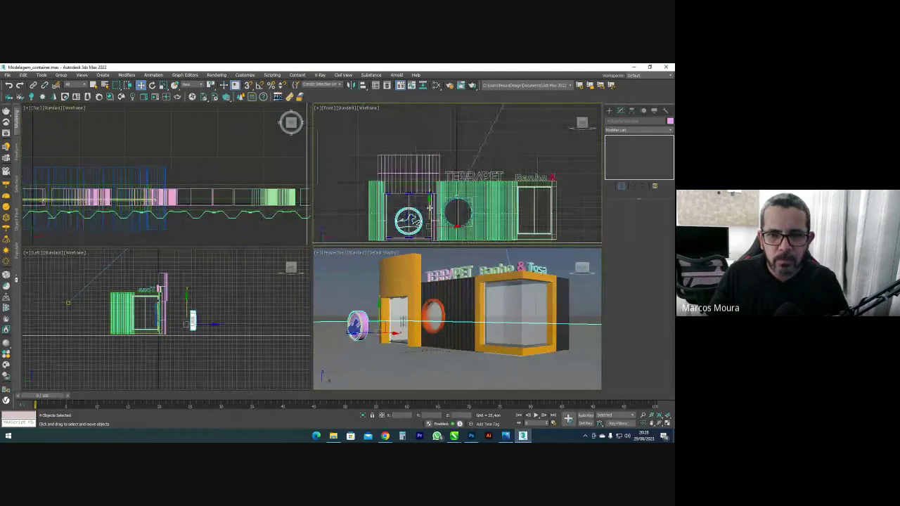
scroll(161, 193, "down", 5)
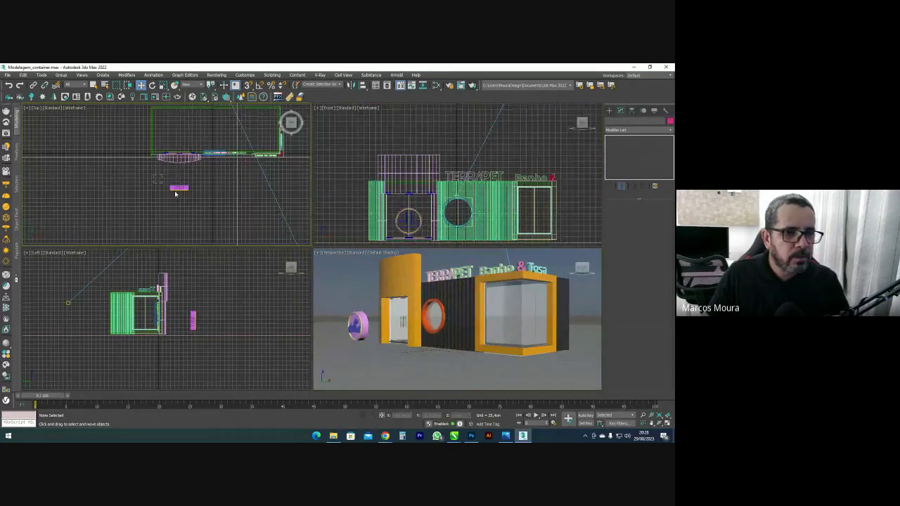
left_click_drag(409, 201, 412, 162)
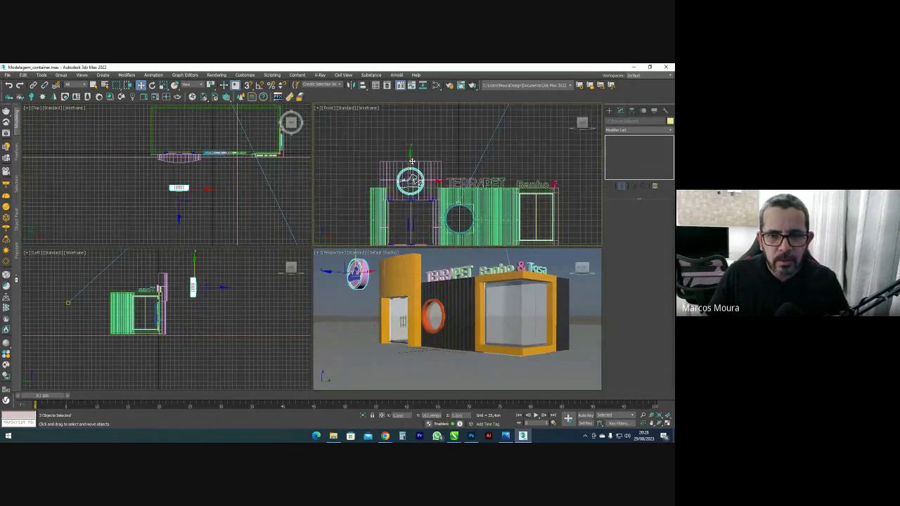
scroll(414, 169, "up", 2)
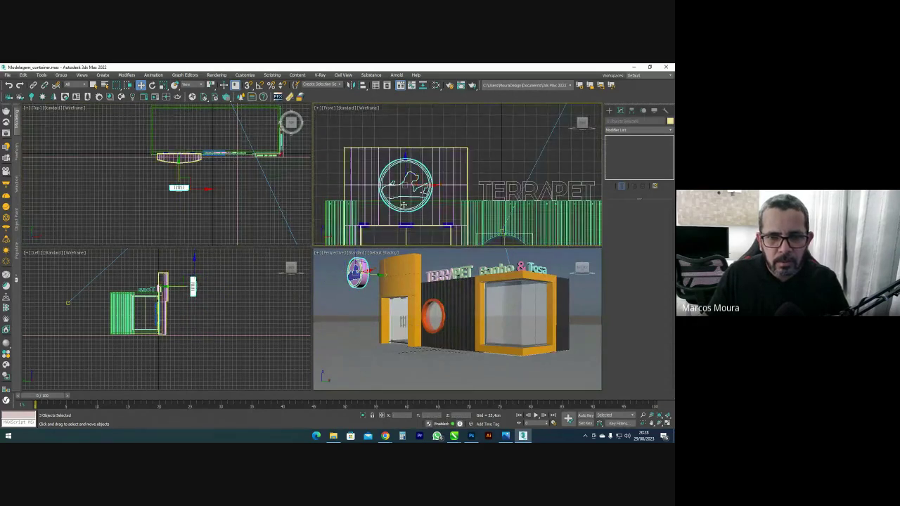
Move the round icon sign back in the Top view until it sits against the tower's curved face, and deselect it
scroll(171, 206, "up", 3)
left_click_drag(171, 207, 167, 143)
scroll(168, 163, "up", 2)
scroll(458, 273, "up", 8)
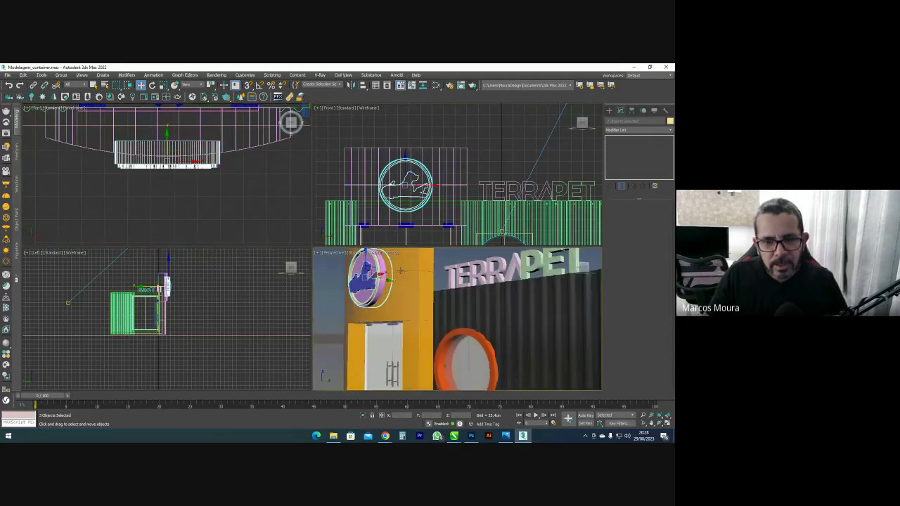
middle_click_drag(458, 273, 486, 275)
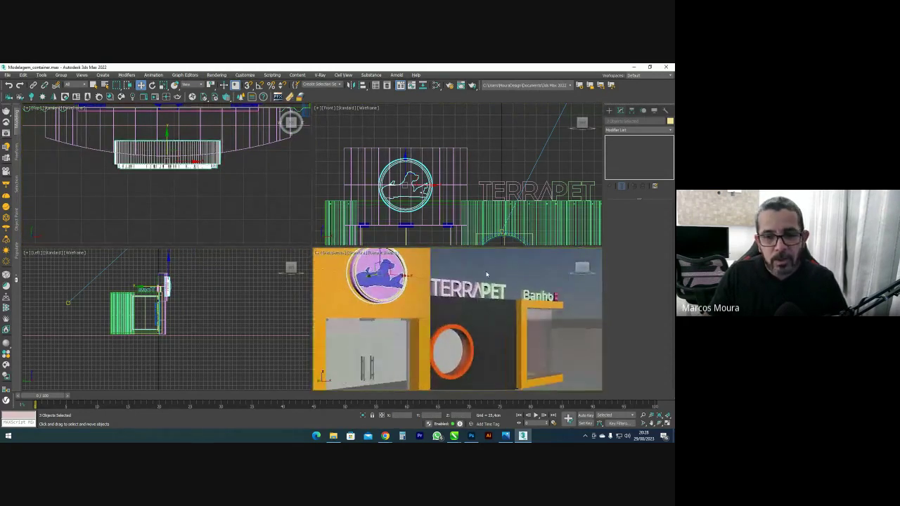
left_click(502, 269)
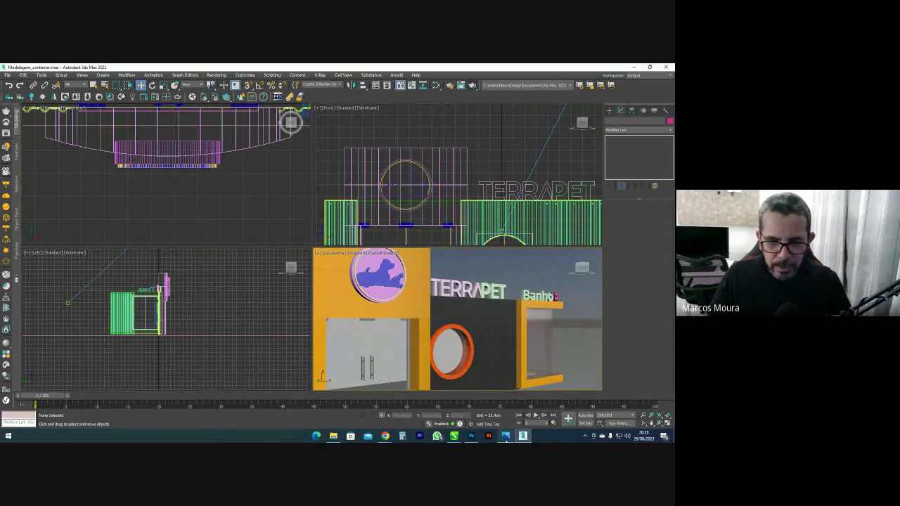
Examine the reference render 03.png and, in CorelDRAW, the slogan beneath the TERRAPET lettering, returning to 3ds Max
left_click(505, 436)
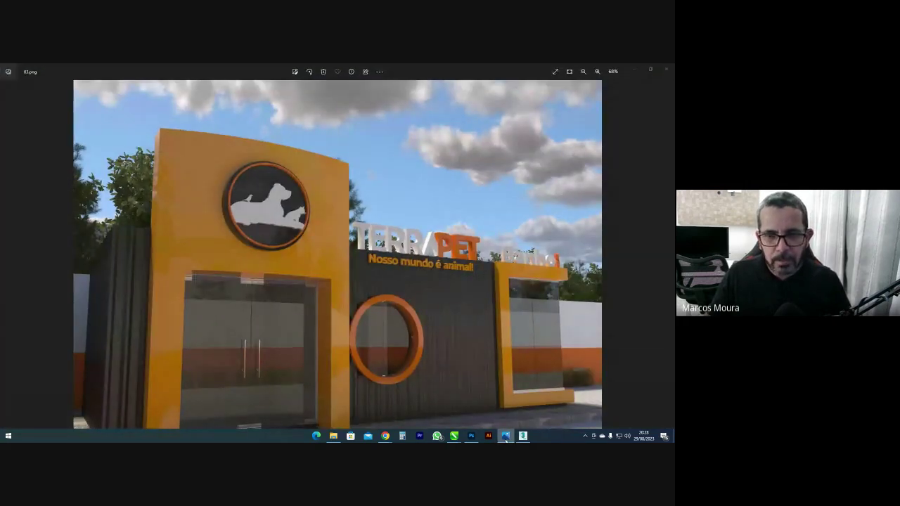
left_click(505, 436)
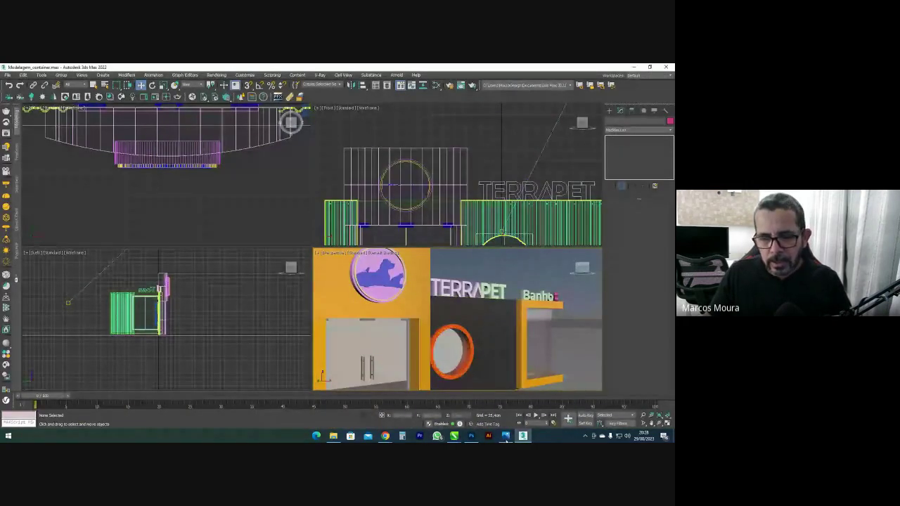
left_click(521, 436)
scroll(448, 304, "down", 5)
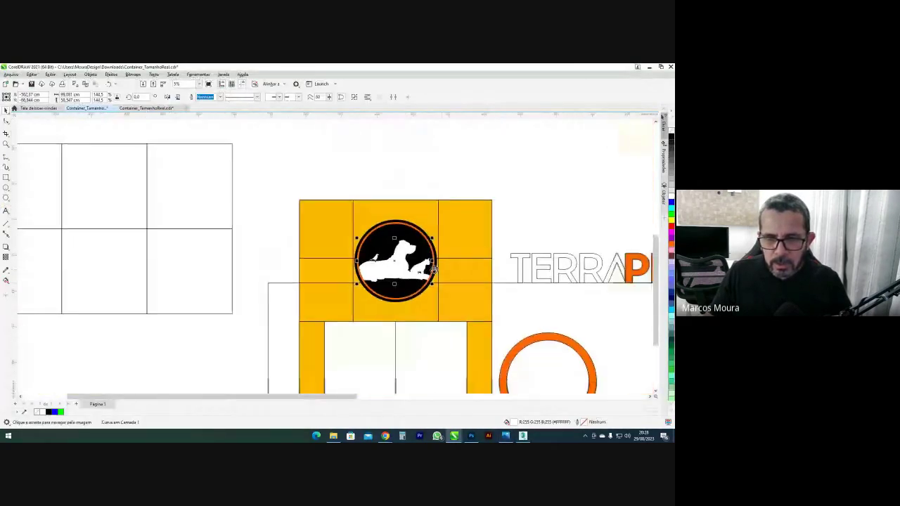
left_click(468, 254)
left_click(478, 248)
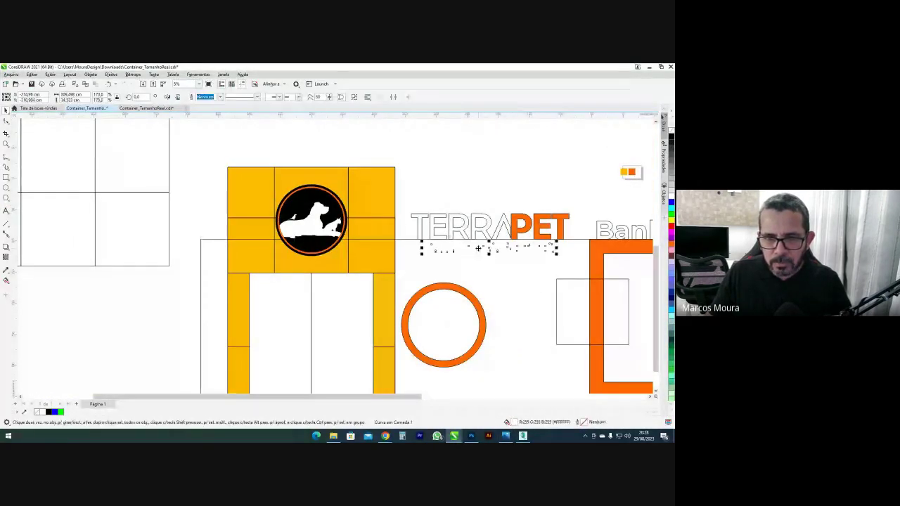
left_click(523, 435)
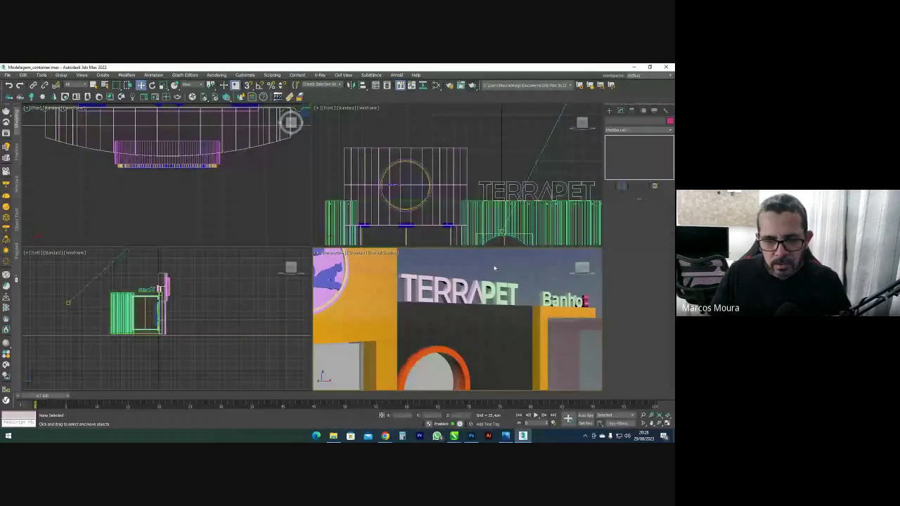
left_click(505, 436)
left_click(505, 437)
Open the Slate Material Editor and assign the existing orange material to the "PET" part of the lettering
key("m")
scroll(185, 207, "down", 7)
middle_click_drag(185, 206, 230, 208)
scroll(223, 207, "down", 4)
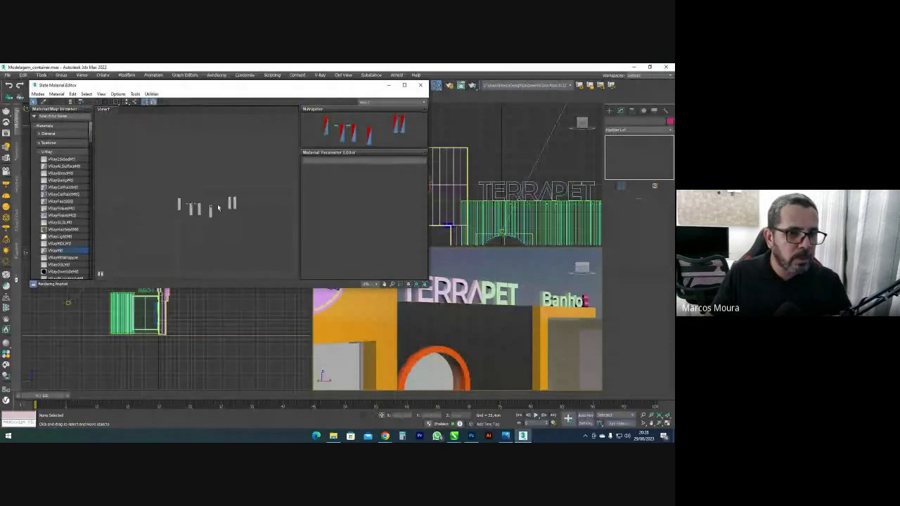
scroll(187, 208, "up", 7)
scroll(188, 210, "up", 5)
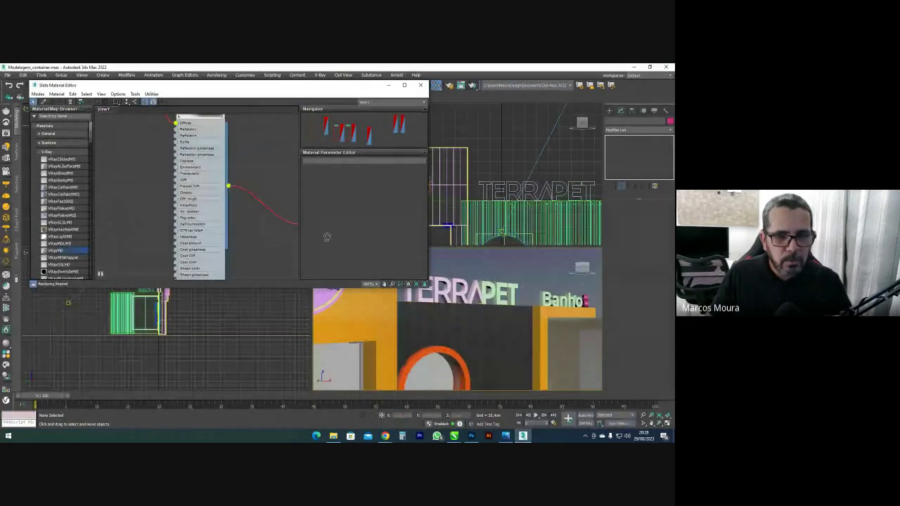
scroll(186, 210, "down", 5)
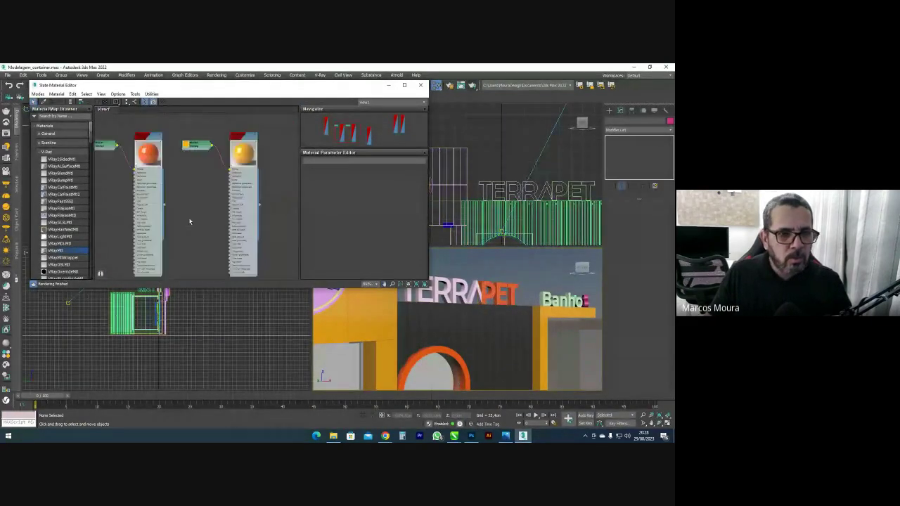
Add a new VRayMtl beside the yellow material and set its diffuse colour to near white
scroll(199, 189, "down", 2)
scroll(215, 187, "up", 4)
double_click(234, 183)
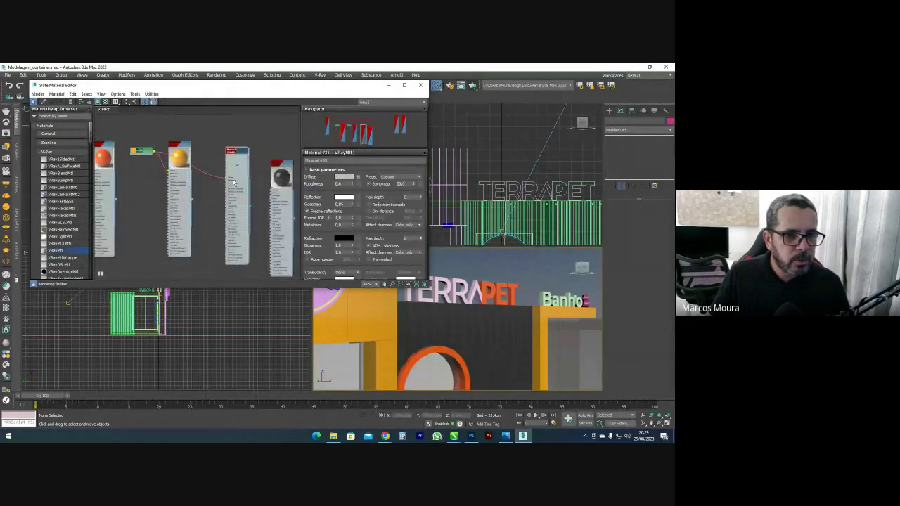
scroll(234, 183, "up", 3)
left_click_drag(232, 131, 211, 159)
left_click(344, 176)
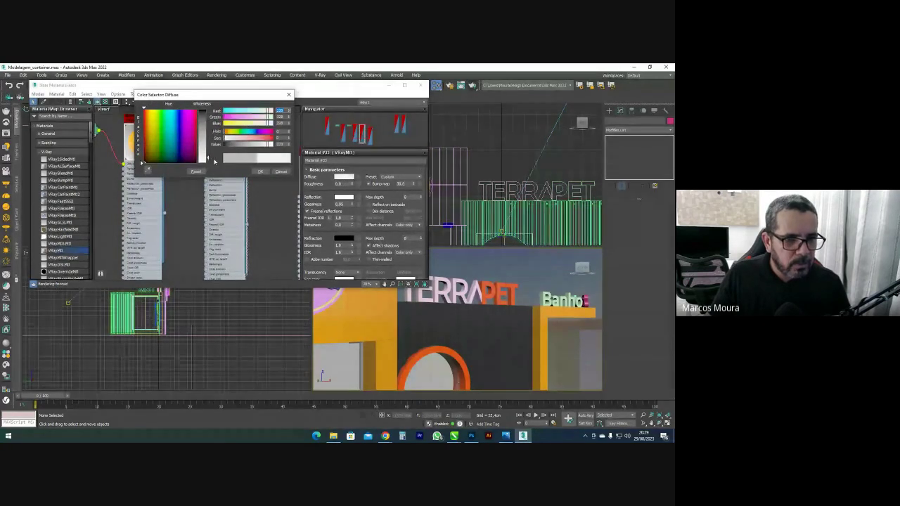
left_click(260, 172)
Assign the new white material to the "TERRA" part of the lettering and recheck the material's diffuse colour
scroll(272, 234, "up", 2)
left_click_drag(408, 283, 430, 290)
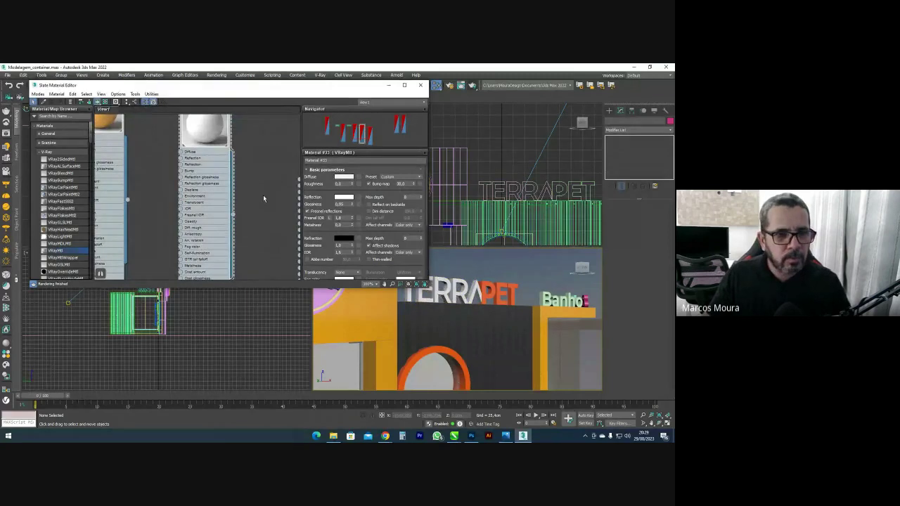
scroll(264, 198, "up", 1)
left_click(349, 178)
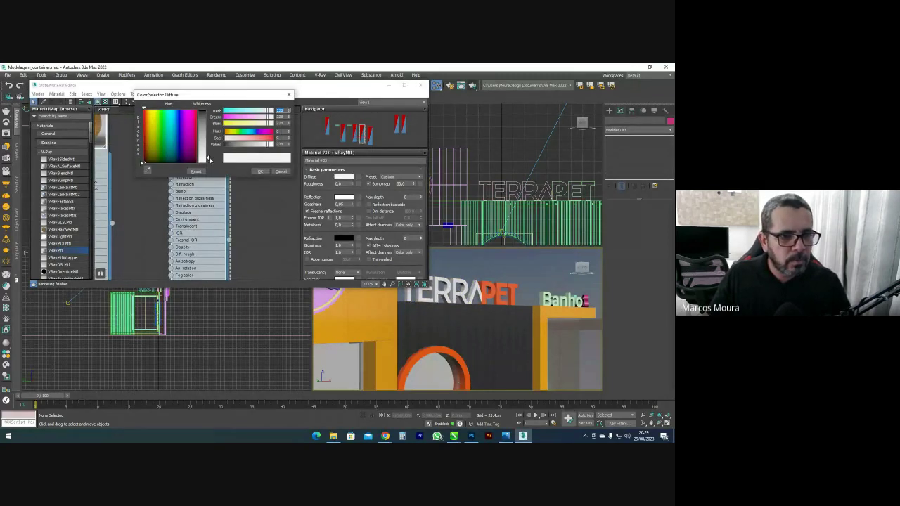
left_click(258, 172)
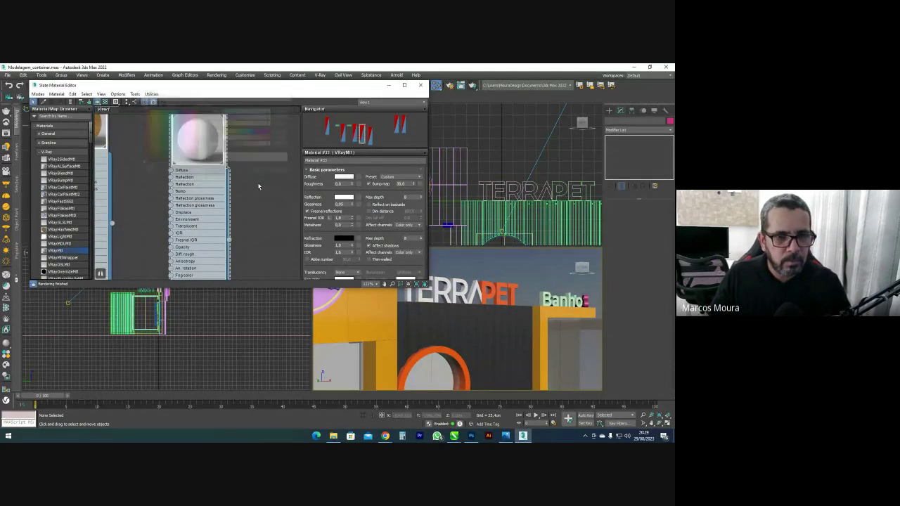
Check the reference render and assign the white material to the "Banho" and "Tosa" lettering
scroll(504, 302, "down", 10)
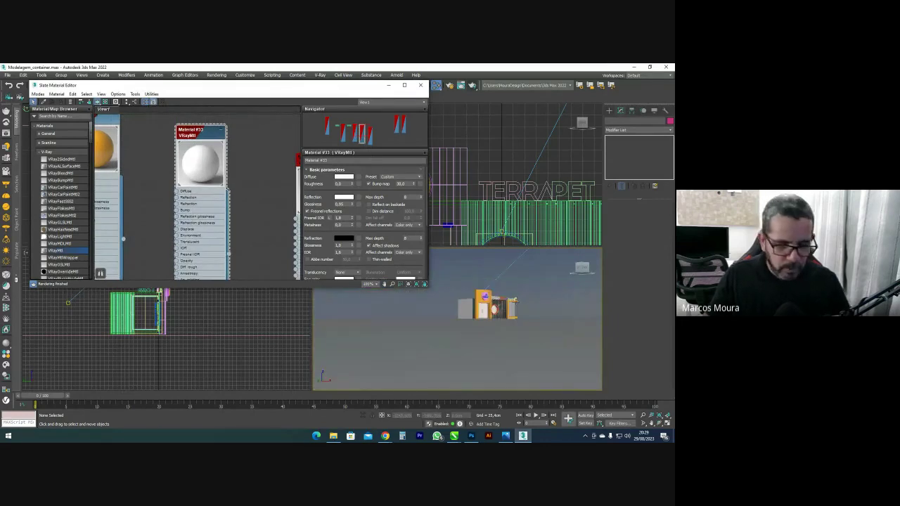
left_click(504, 436)
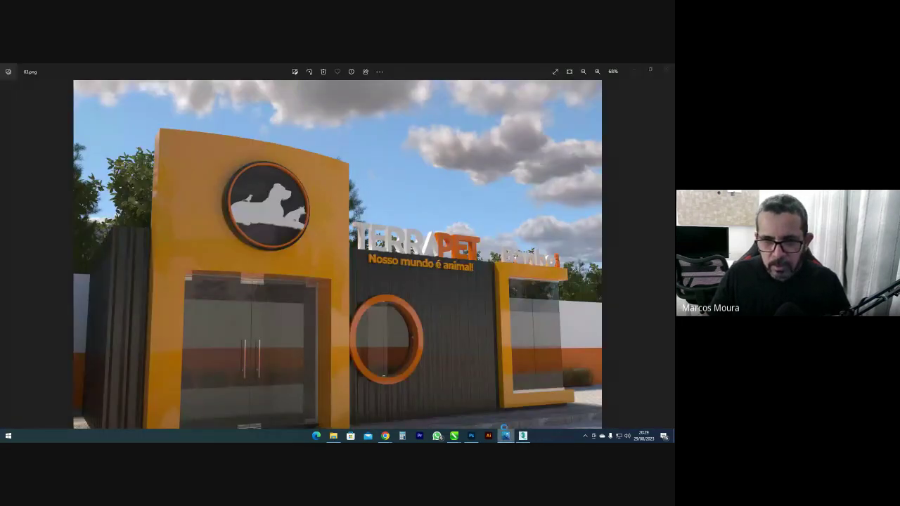
left_click(504, 436)
scroll(481, 301, "up", 8)
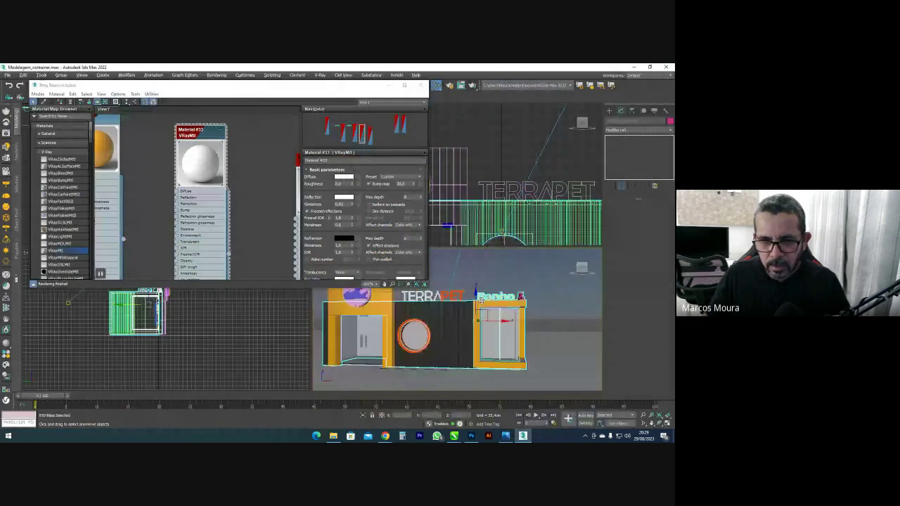
scroll(480, 300, "up", 6)
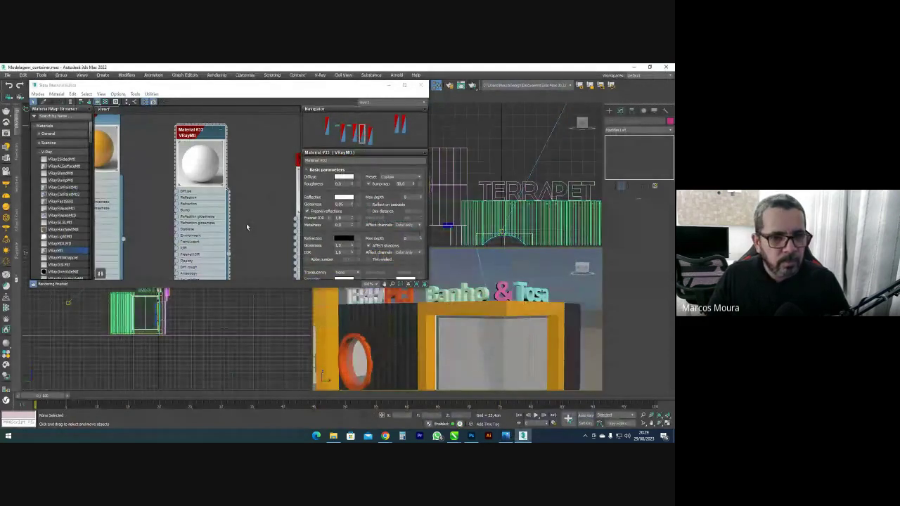
scroll(246, 226, "up", 1)
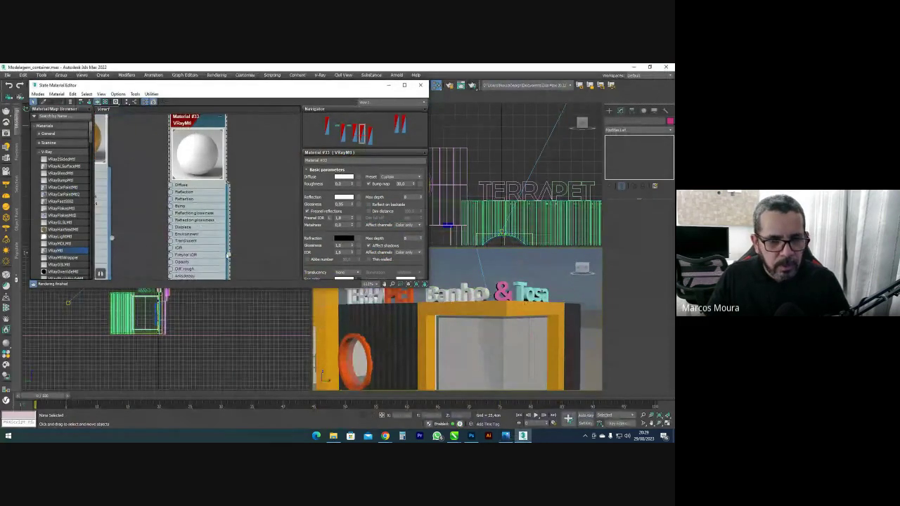
Assign the orange material to the ampersand between "Banho" and "Tosa"
scroll(239, 213, "down", 2)
middle_click_drag(172, 216, 183, 230)
scroll(215, 213, "down", 2)
scroll(182, 231, "up", 1)
scroll(176, 225, "up", 3)
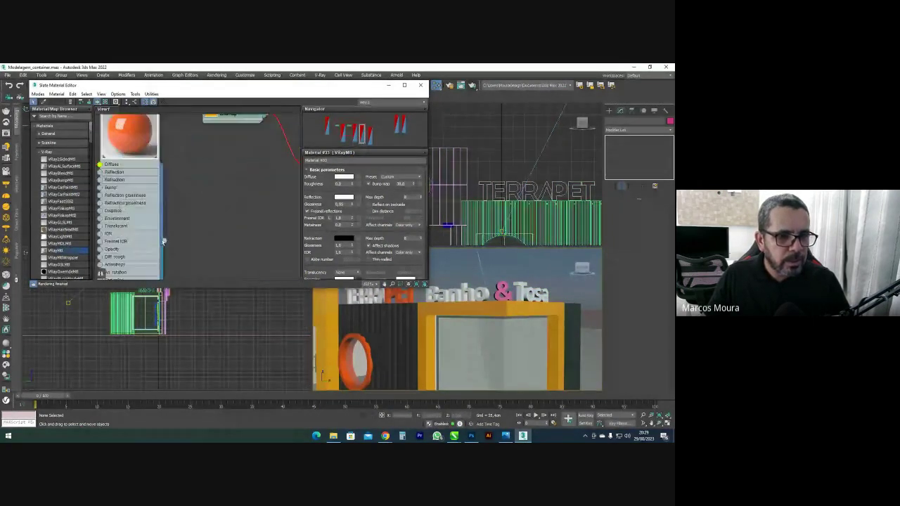
left_click_drag(513, 293, 504, 292)
scroll(505, 293, "down", 3)
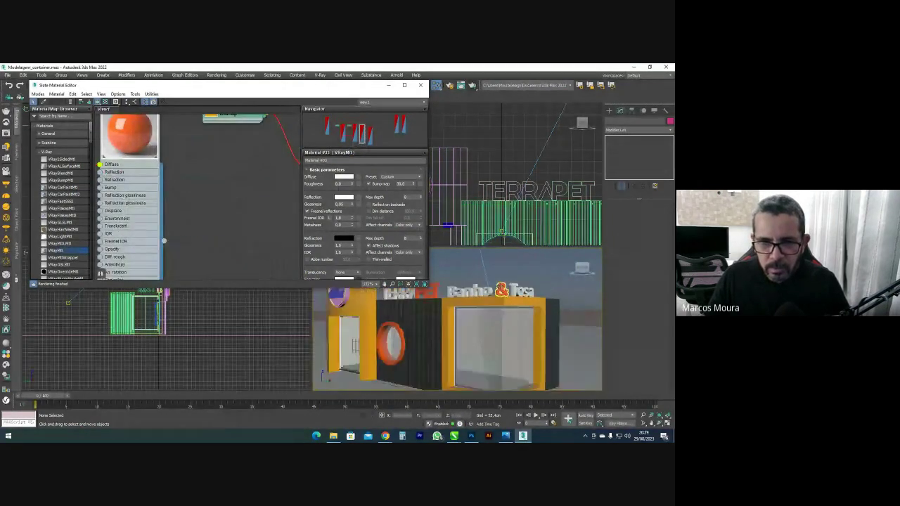
Select the round icon sign's base disc, compare it with the reference render and assign the dark grey material to it
scroll(530, 305, "up", 6)
left_click(581, 309)
middle_click_drag(586, 306, 555, 301)
scroll(542, 317, "up", 3)
scroll(179, 214, "down", 5)
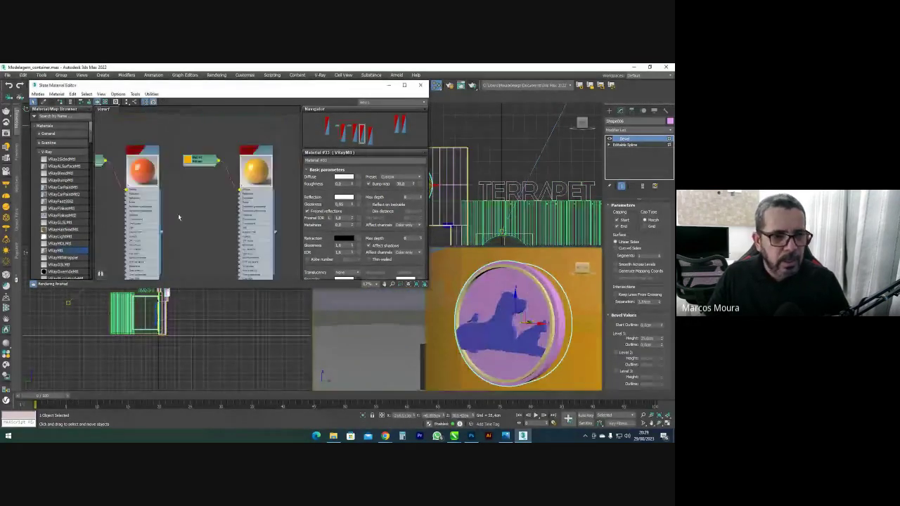
left_click(505, 437)
left_click(505, 437)
scroll(188, 219, "up", 4)
left_click_drag(185, 219, 399, 280)
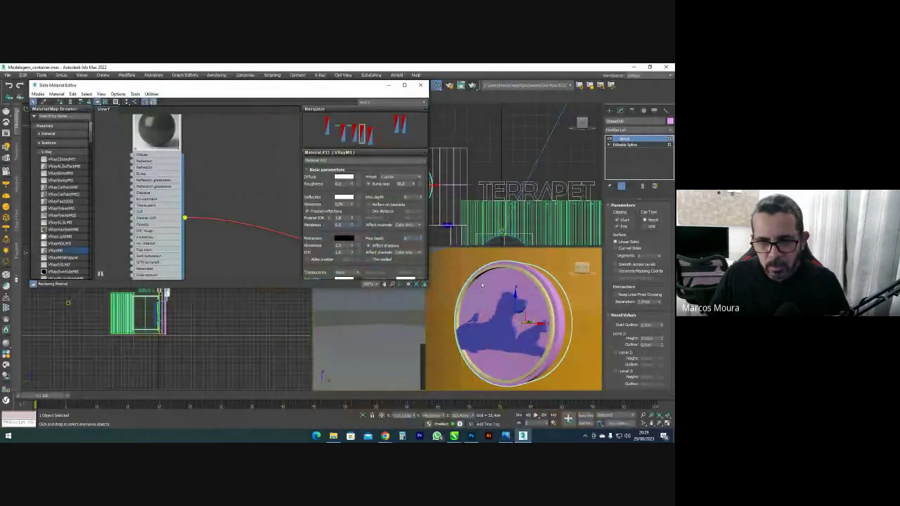
scroll(211, 225, "down", 4)
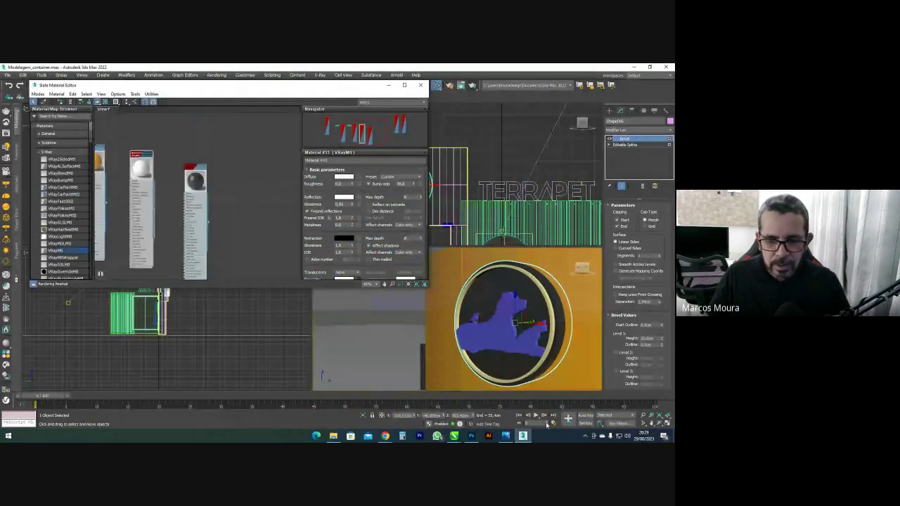
Check the reference render and assign the orange material to the rim ring of the round icon sign
left_click(505, 437)
left_click(506, 437)
scroll(233, 225, "up", 6)
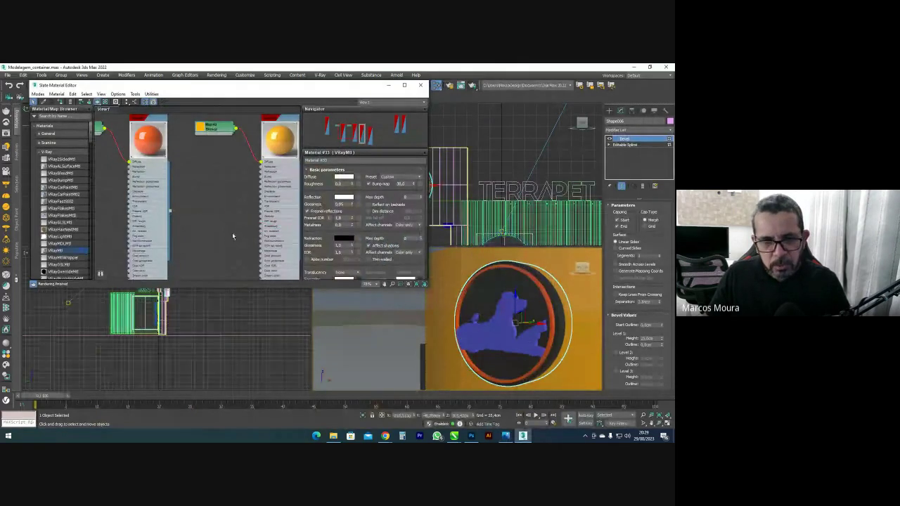
Assign the white material to the animal silhouette on the round icon sign and close the material editor
scroll(232, 218, "down", 5)
scroll(229, 229, "up", 4)
scroll(228, 235, "up", 1)
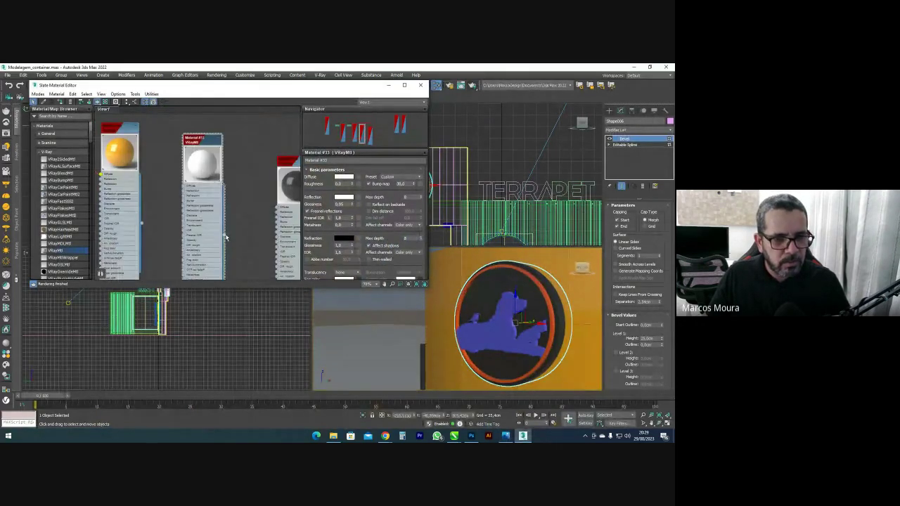
left_click_drag(512, 311, 512, 310)
scroll(512, 311, "down", 5)
middle_click_drag(504, 285, 455, 279)
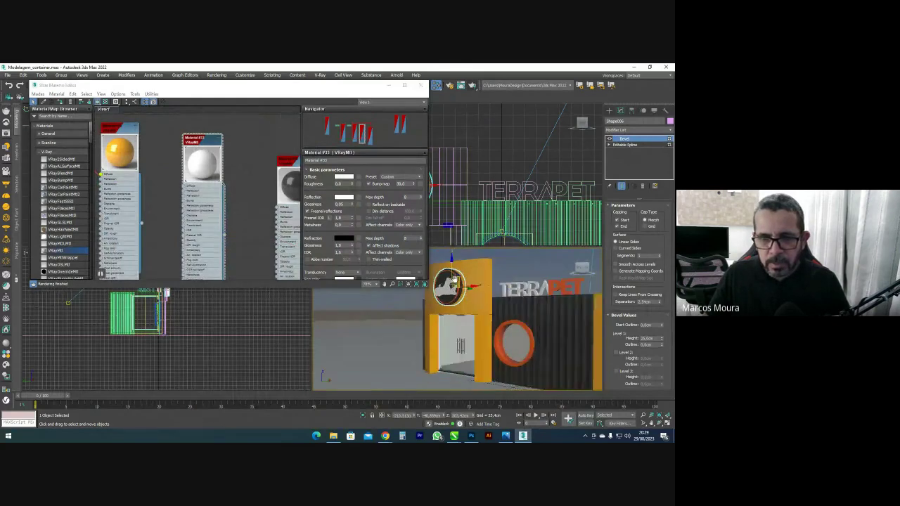
left_click(422, 86)
Frame the whole container facade in a maximised perspective view and start a V-Ray render
scroll(504, 268, "down", 1)
left_click(512, 298)
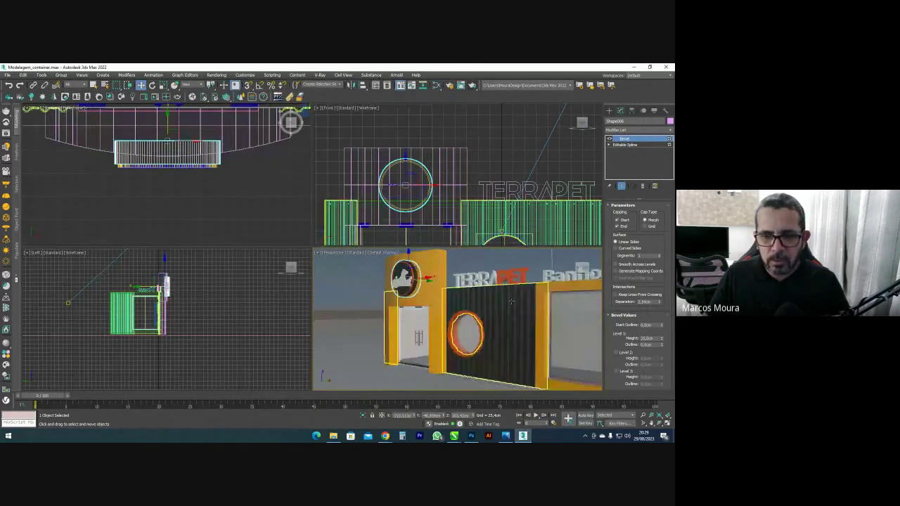
scroll(500, 298, "down", 3)
middle_click_drag(496, 295, 470, 292)
scroll(469, 292, "up", 4)
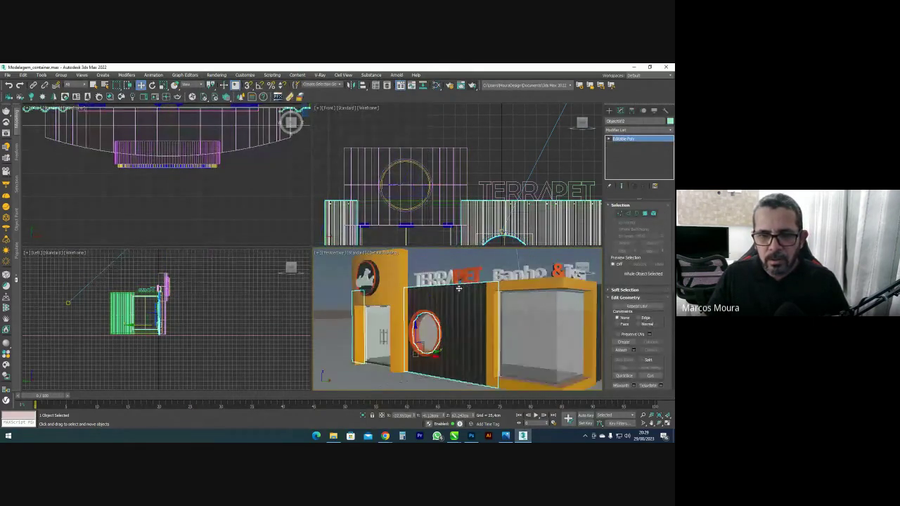
key("alt+w")
middle_click_drag(414, 284, 324, 266, "alt")
left_click(472, 86)
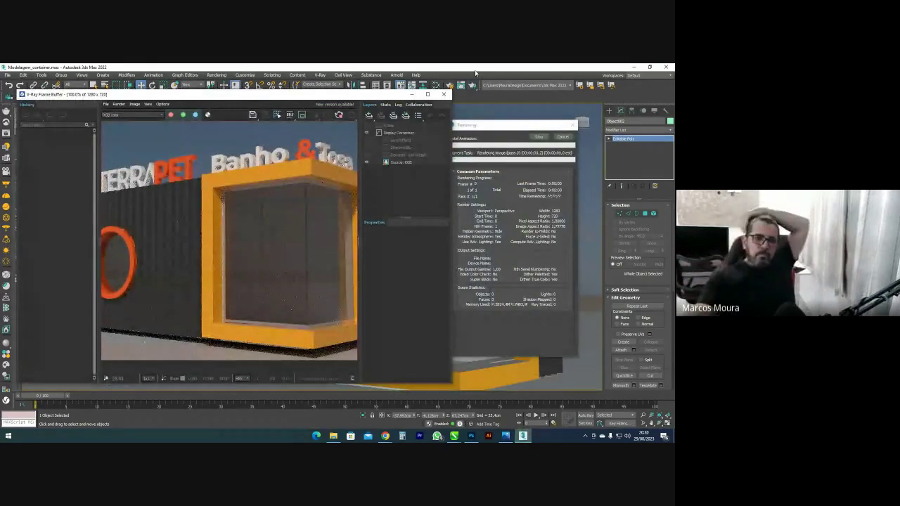
Examine the full render, compare it with reference image 03.png, and close the image and render windows
left_click_drag(98, 239, 32, 240)
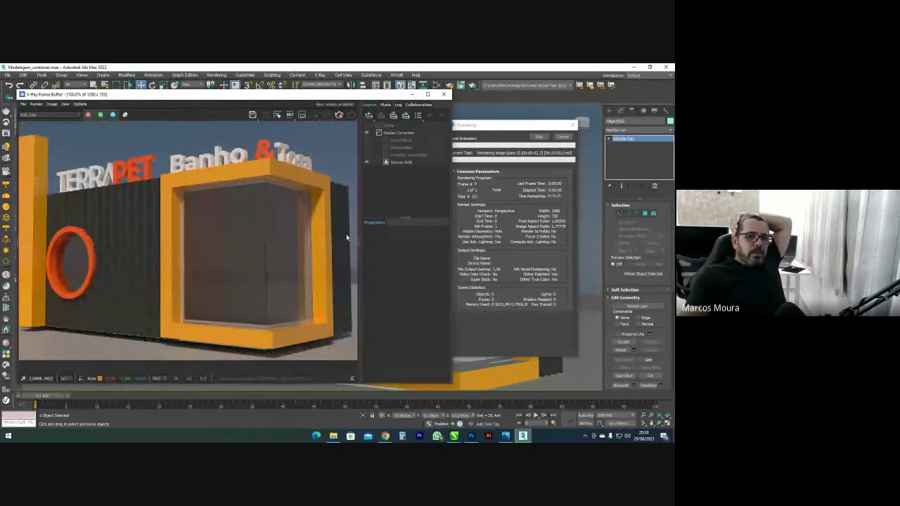
scroll(300, 235, "down", 1)
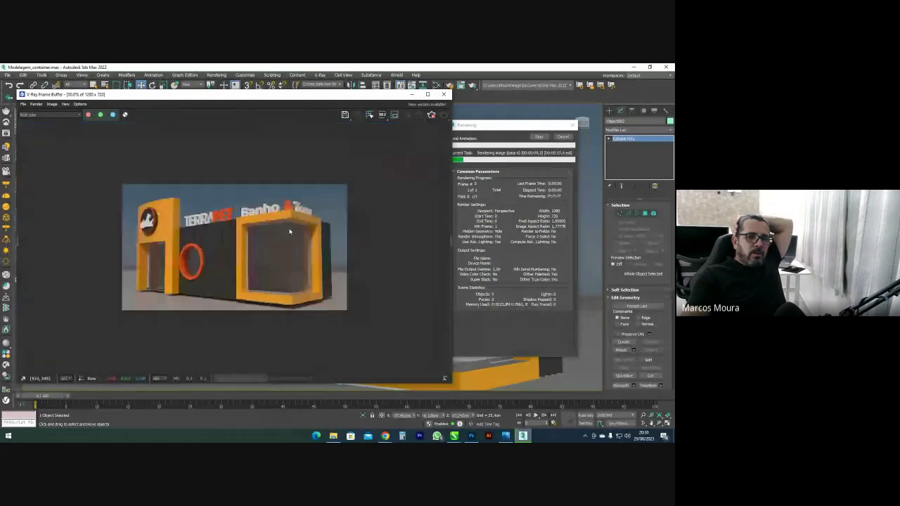
left_click(506, 436)
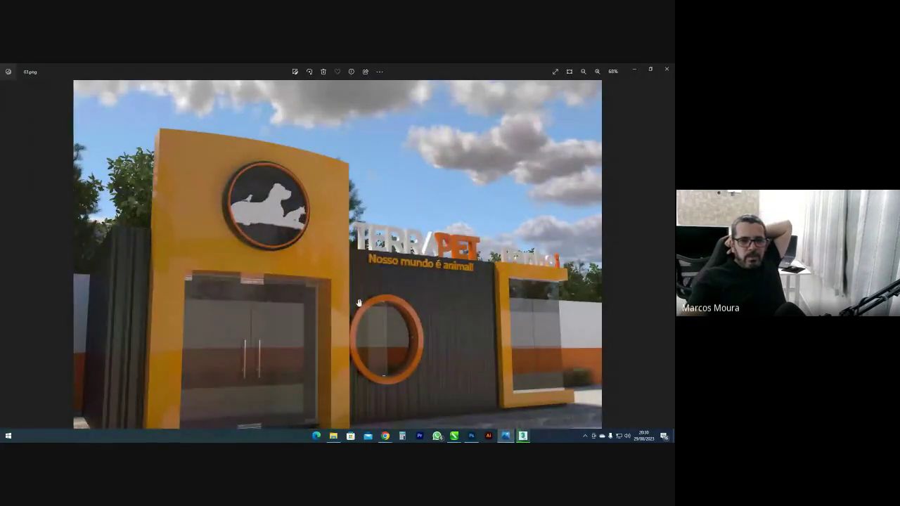
scroll(244, 173, "down", 1)
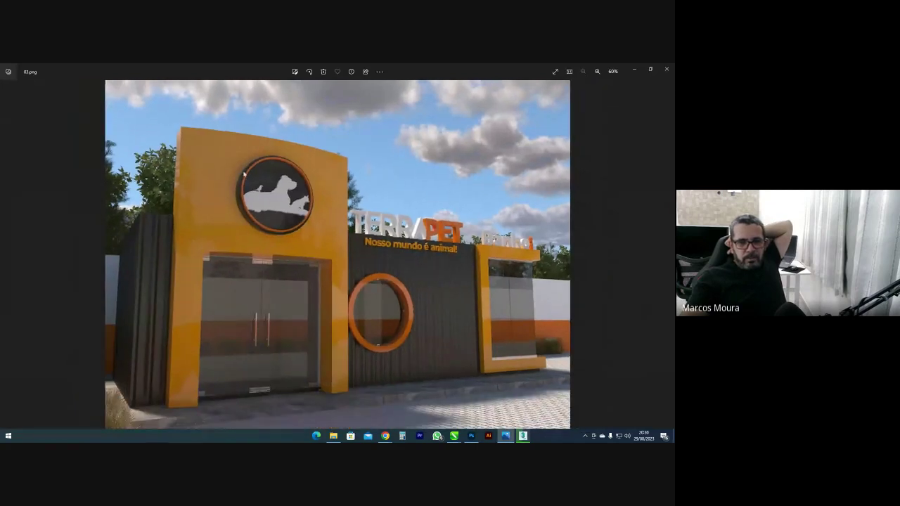
left_click(666, 69)
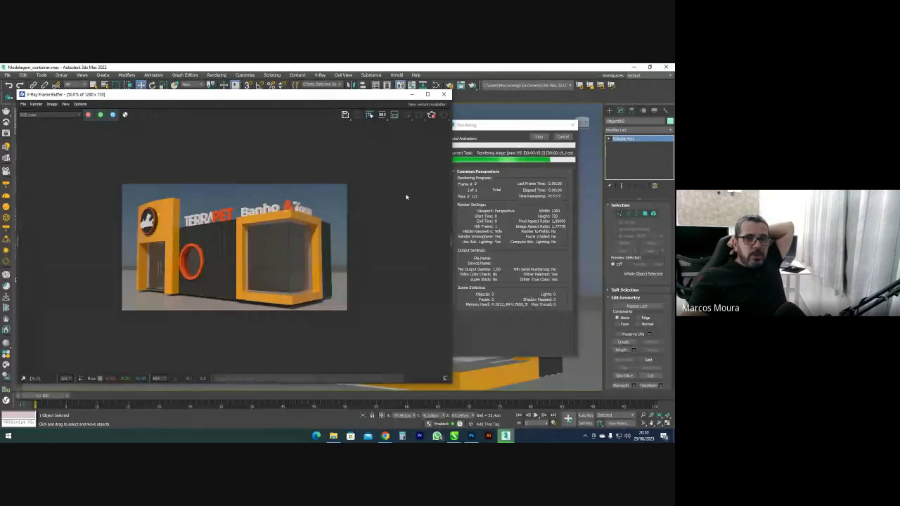
left_click(445, 95)
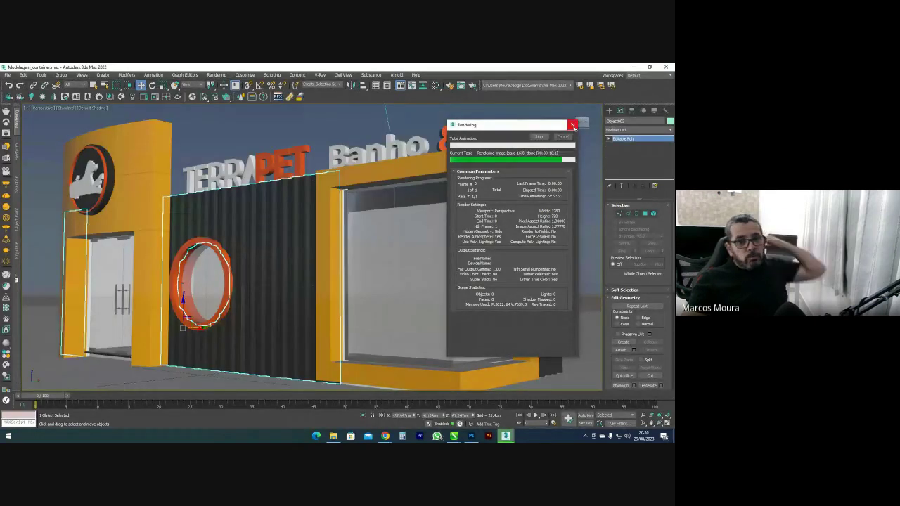
left_click(572, 125)
Delete the ground plane and the sun light from the container scene
middle_click_drag(369, 165, 326, 209, "alt")
left_click(281, 205)
key("Delete")
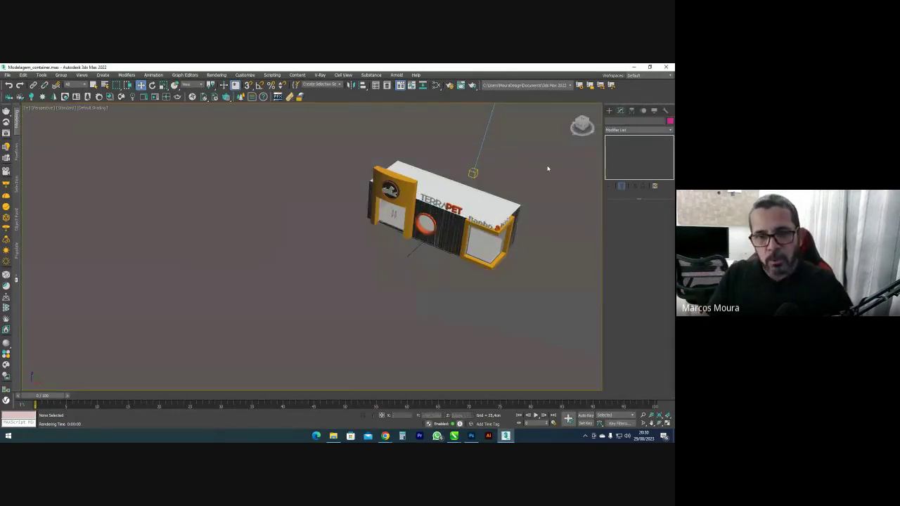
left_click(473, 175)
key("Delete")
Select all container and sign objects and group them under the name Fachada_final
left_click_drag(313, 128, 546, 289)
left_click(61, 76)
left_click(67, 87)
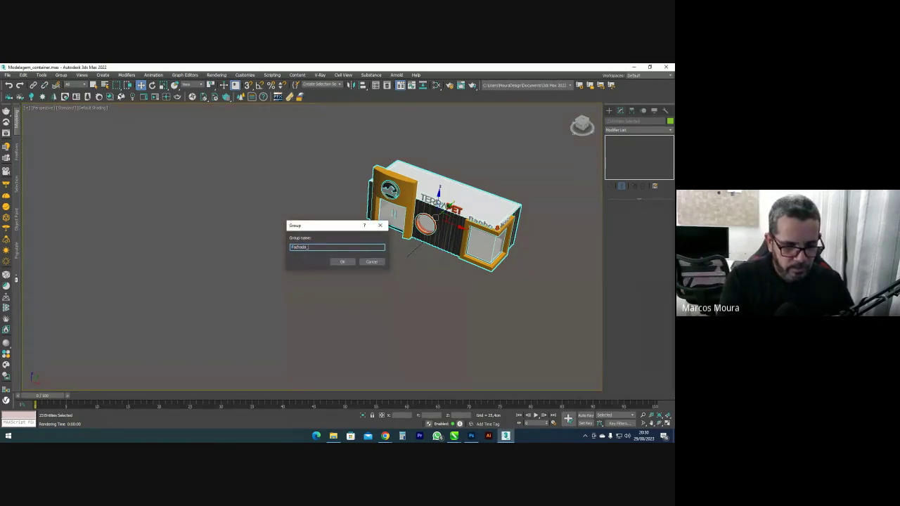
key("Return")
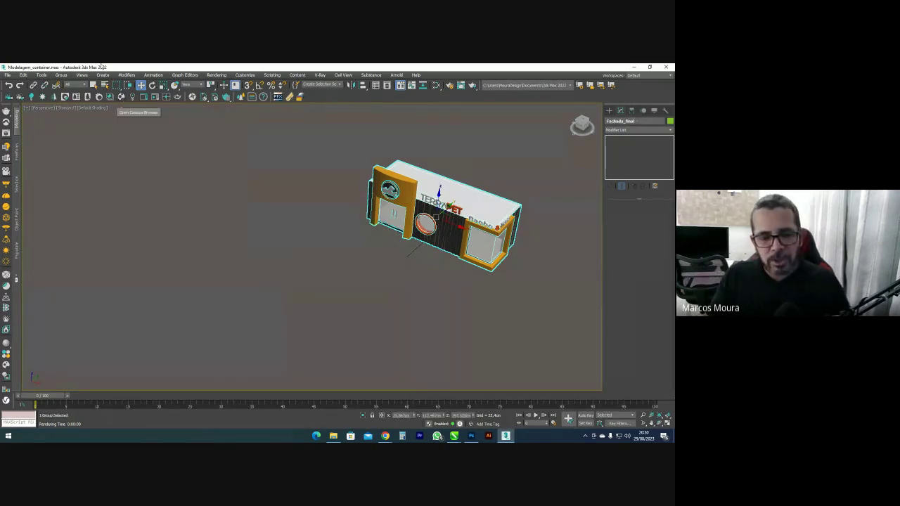
Open the Ambiente_okok scene, continuing past the missing external files and dismissing the Scene Converter
left_click(7, 74)
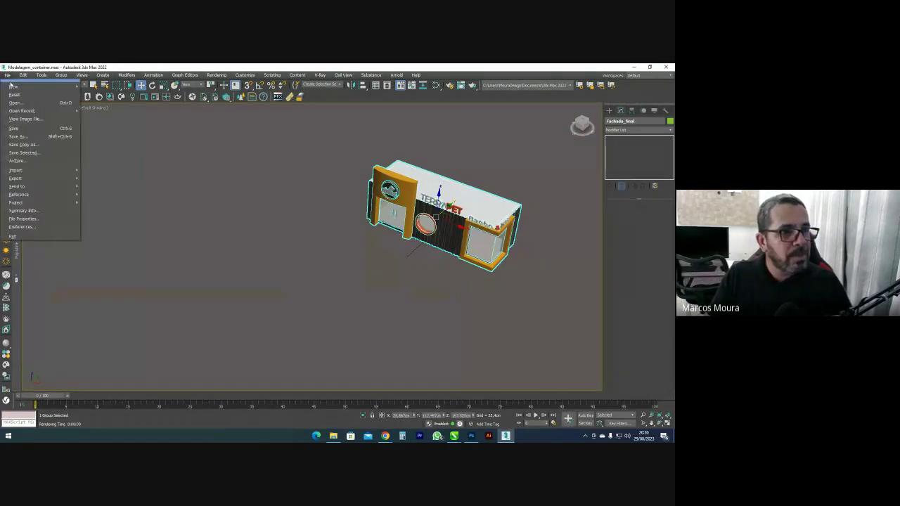
mouse_move(30, 114)
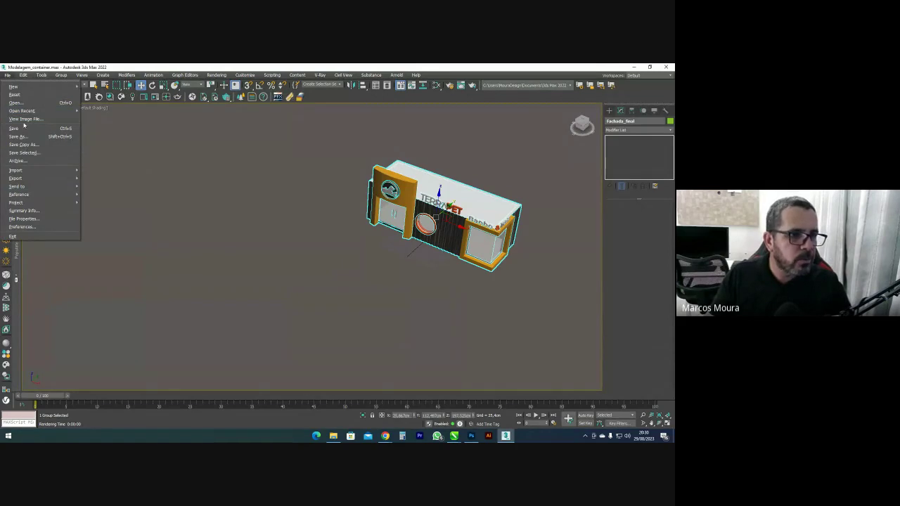
left_click(25, 103)
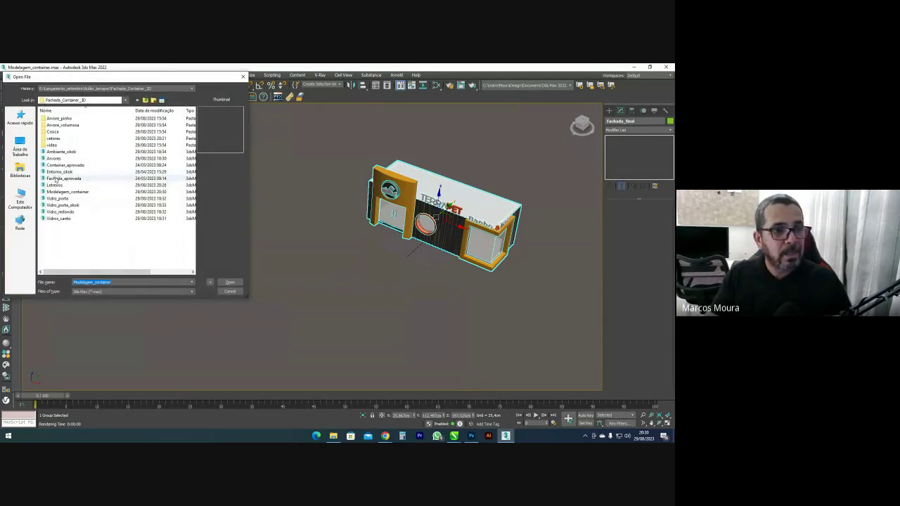
left_click(61, 152)
double_click(62, 151)
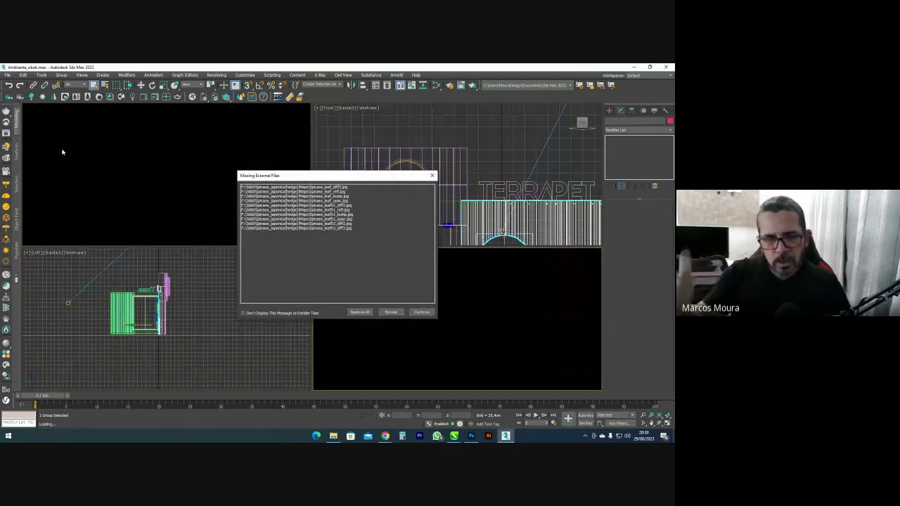
left_click(421, 312)
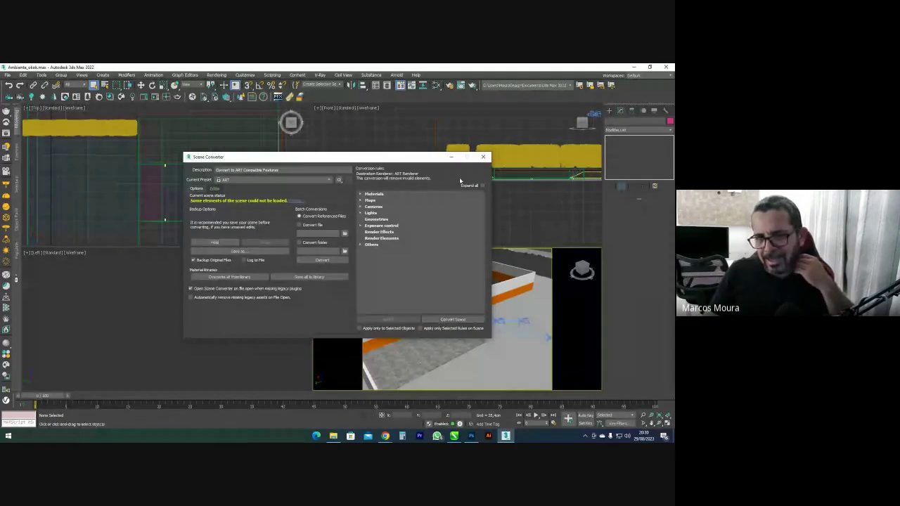
left_click(483, 157)
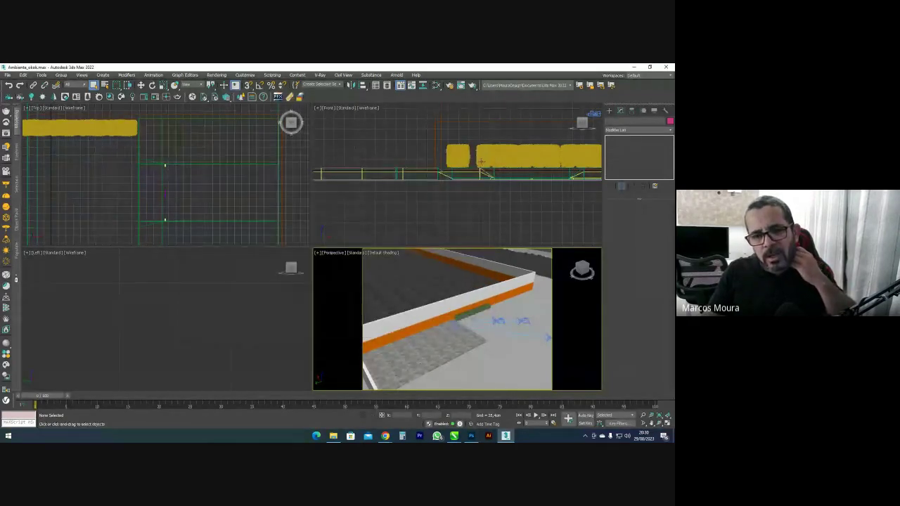
Merge the Fachada_final group from Modelagem_container into the environment scene
left_click(7, 74)
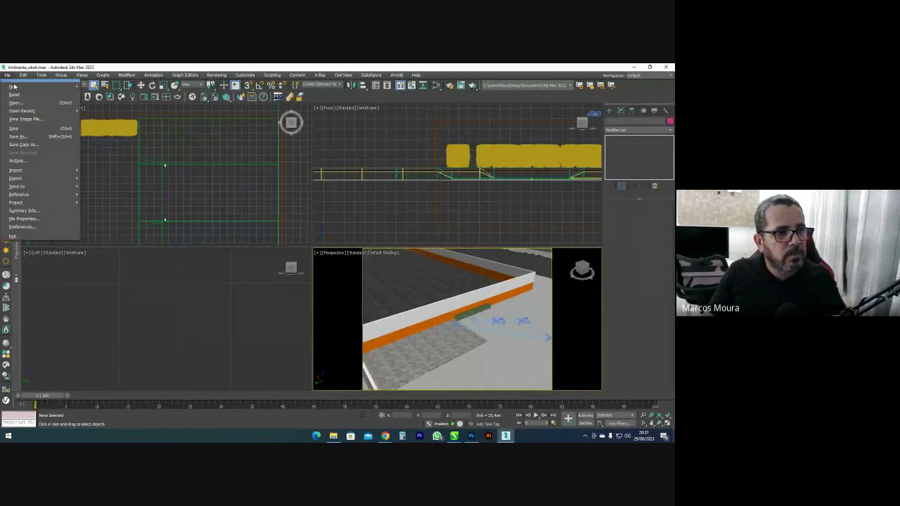
mouse_move(42, 170)
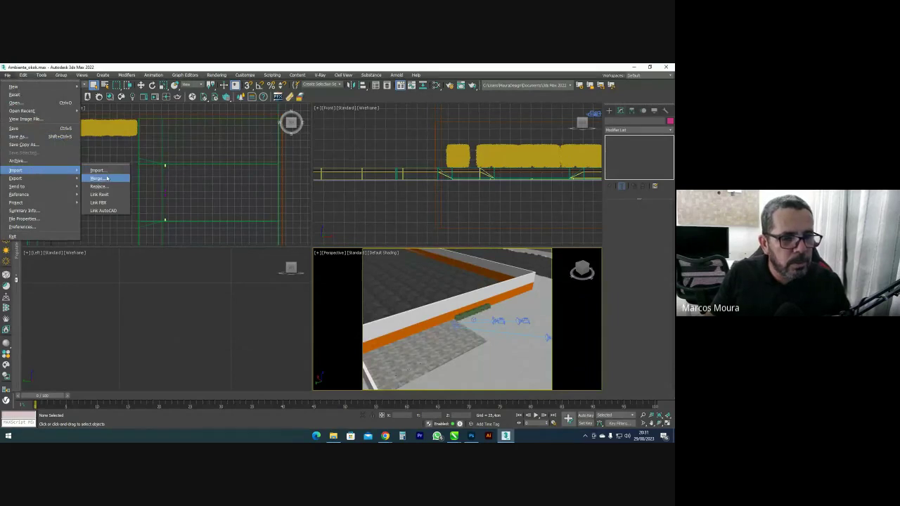
left_click(105, 178)
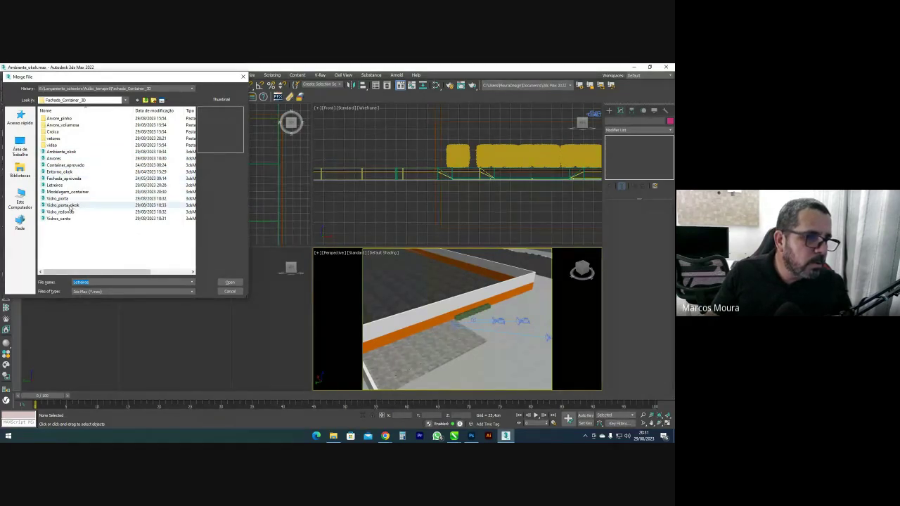
left_click(71, 194)
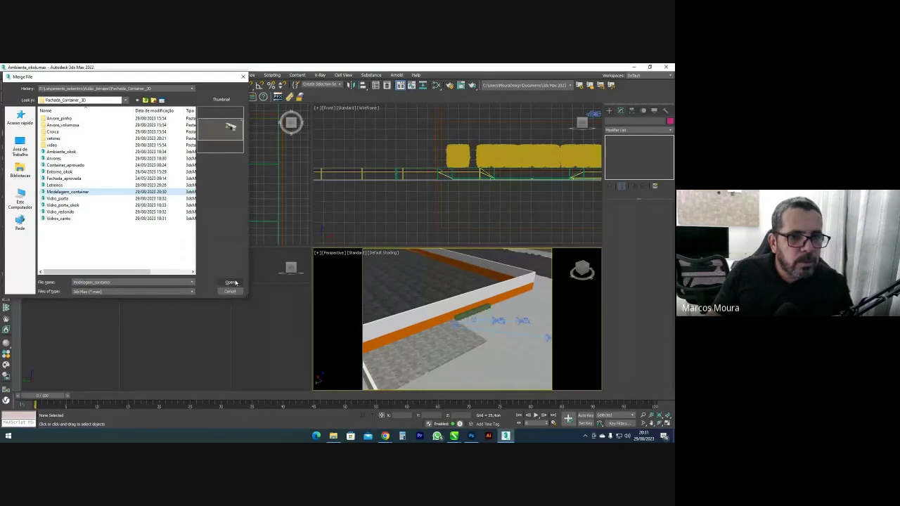
left_click(237, 284)
double_click(286, 186)
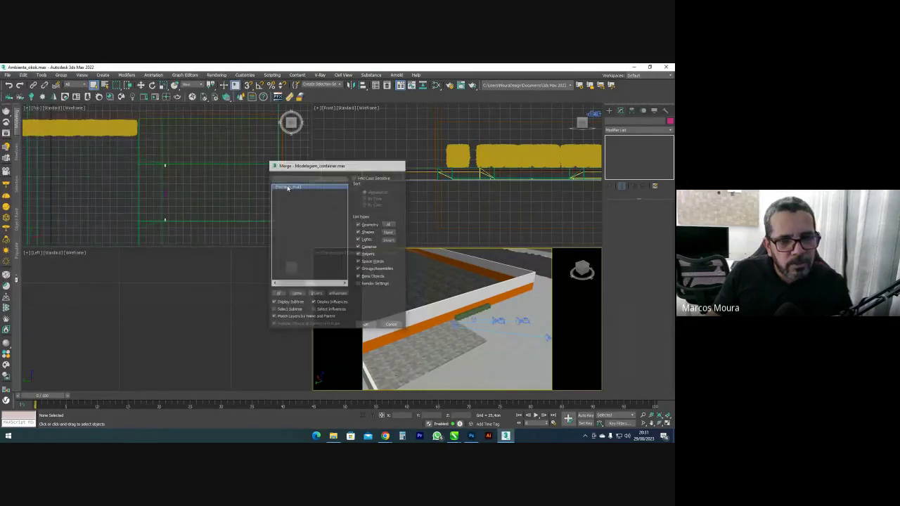
left_click(483, 156)
Rotate and move the facade group in plan so it sits on its site inside the walled lot
middle_click_drag(237, 164, 227, 174)
key("w")
left_click_drag(231, 183, 284, 182)
scroll(239, 143, "up", 3)
key("e")
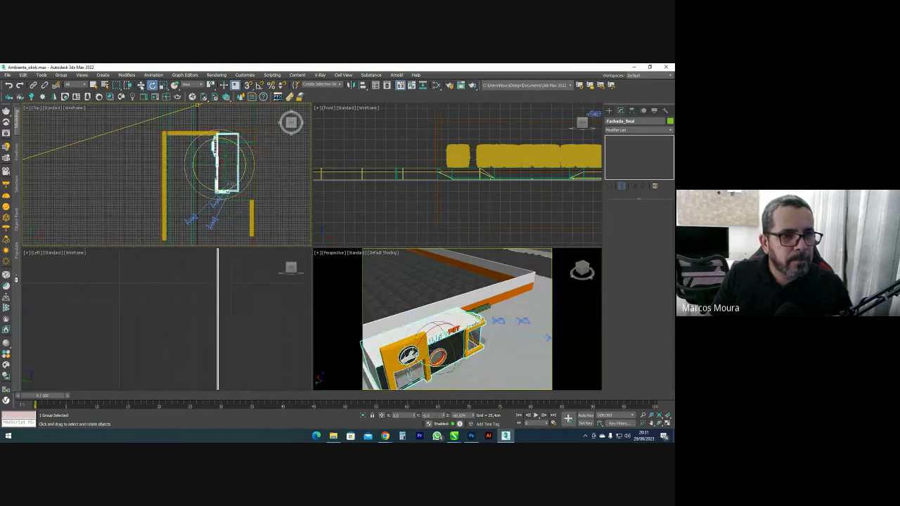
left_click(142, 87)
scroll(244, 164, "up", 2)
middle_click_drag(227, 165, 173, 159)
left_click_drag(166, 151, 177, 154)
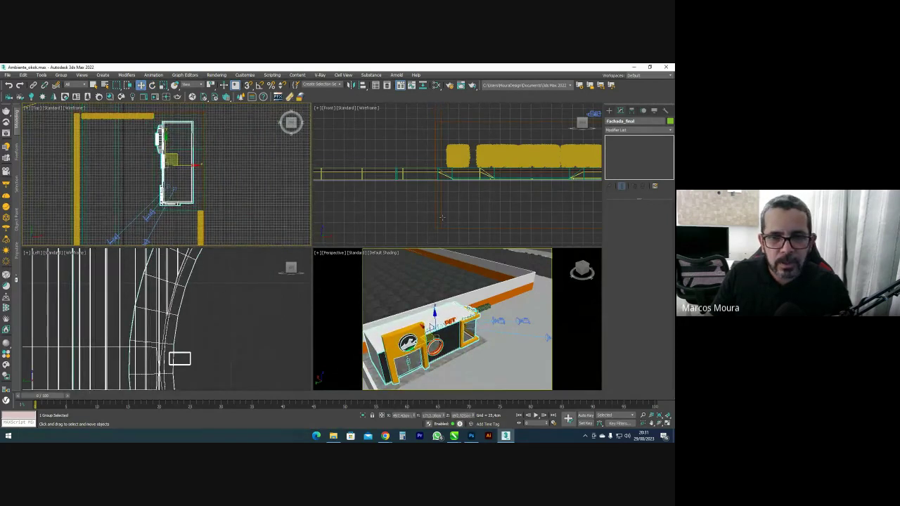
Adjust the facade group's height in the elevation views so it sits above the paved base
scroll(441, 218, "up", 6)
left_click_drag(498, 175, 497, 167)
scroll(187, 306, "down", 10)
scroll(187, 306, "up", 2)
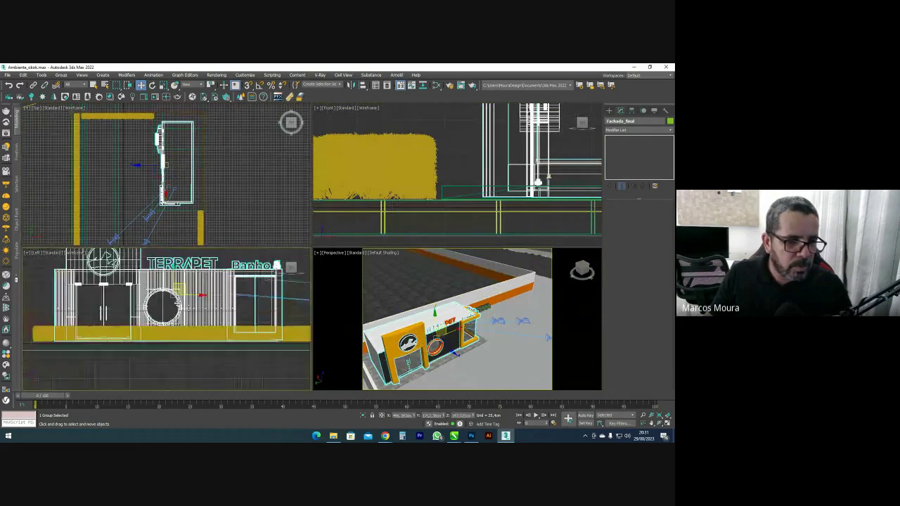
scroll(199, 295, "up", 4)
left_click_drag(171, 285, 176, 278)
Show the scene through PhysCamera002, deselect the facade group and start a render of that camera view
middle_click_drag(442, 353, 405, 328, "alt")
key("c")
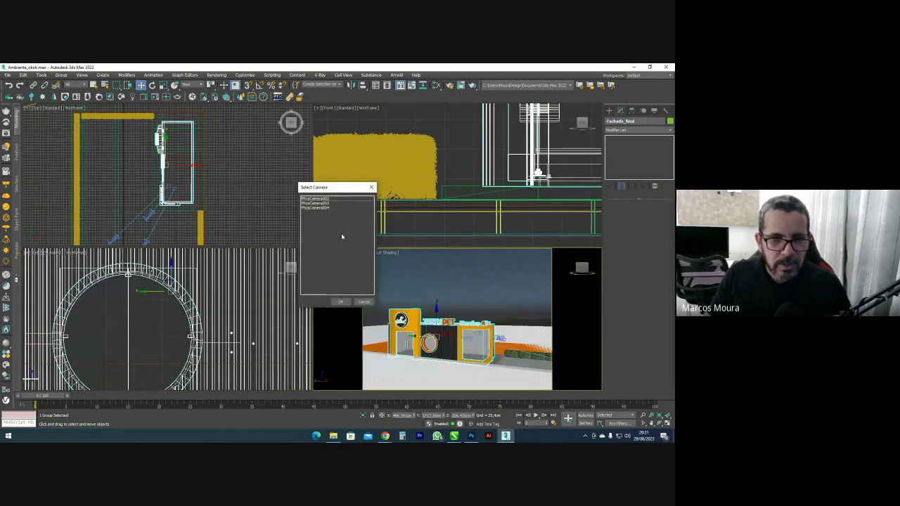
double_click(316, 199)
left_click(443, 263)
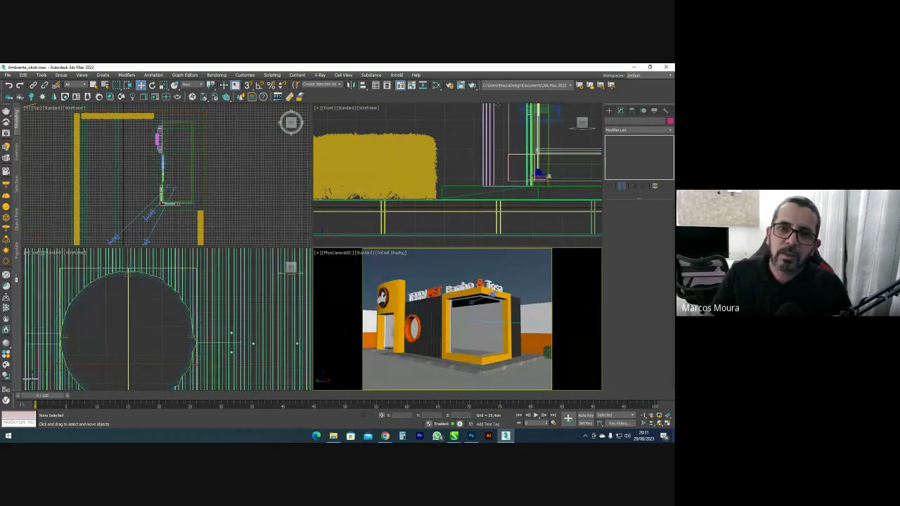
key("shift+q")
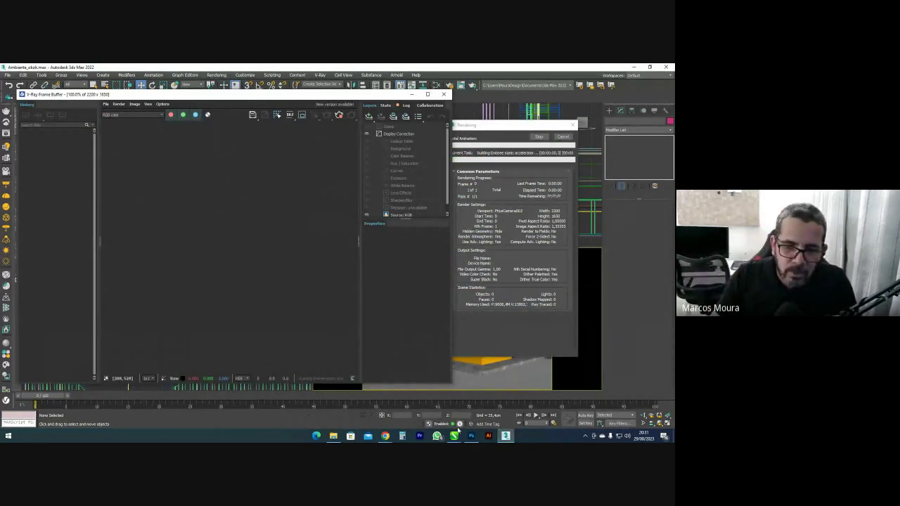
Switch to File Explorer, browse to the project's finished renders and open reference image 01.png
left_click(334, 435)
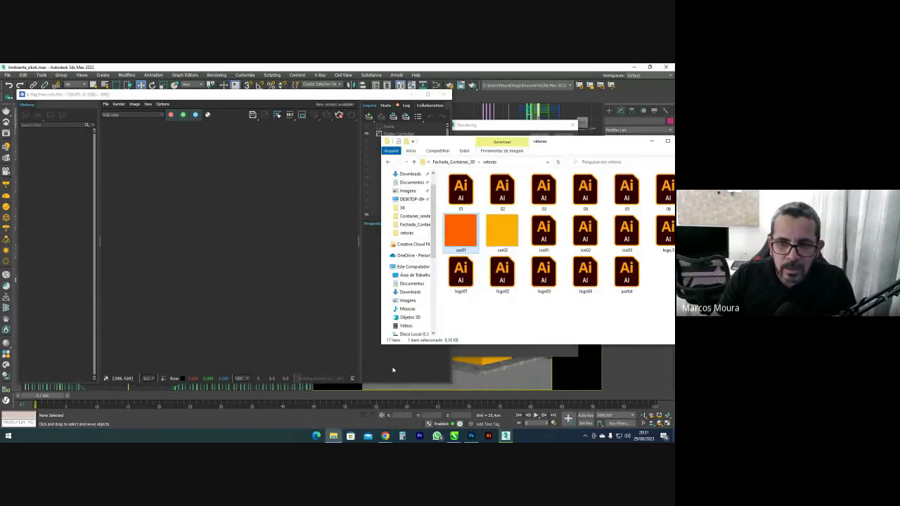
left_click(453, 162)
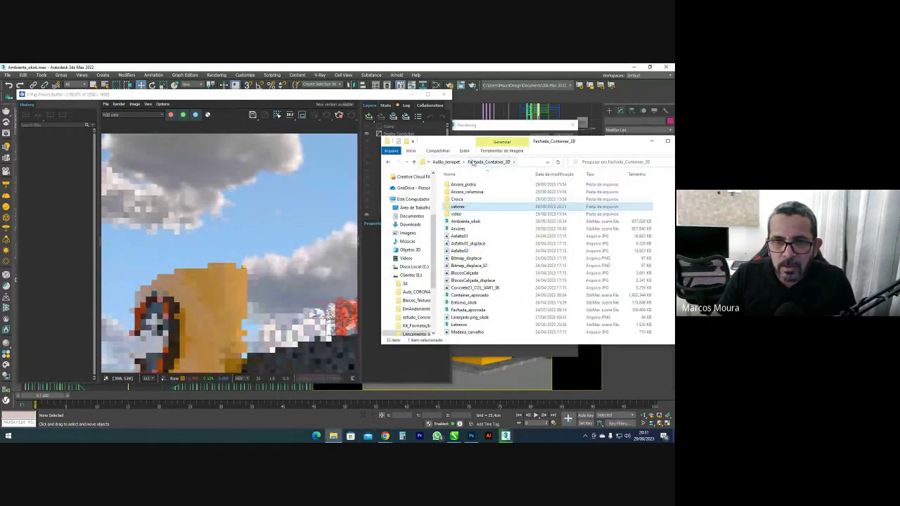
left_click(454, 161)
double_click(467, 185)
double_click(461, 195)
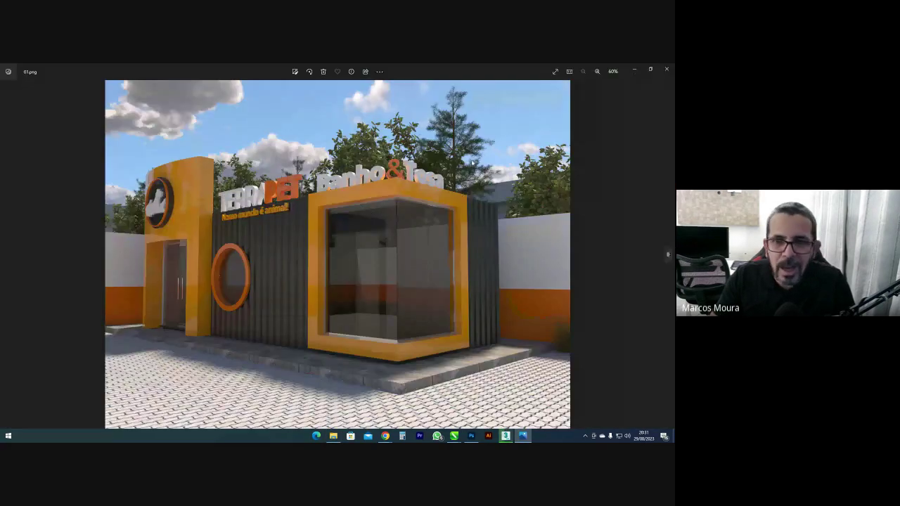
Close the reference image and examine the facade render in progress, from the round logo sign to the glass showcase
left_click(666, 69)
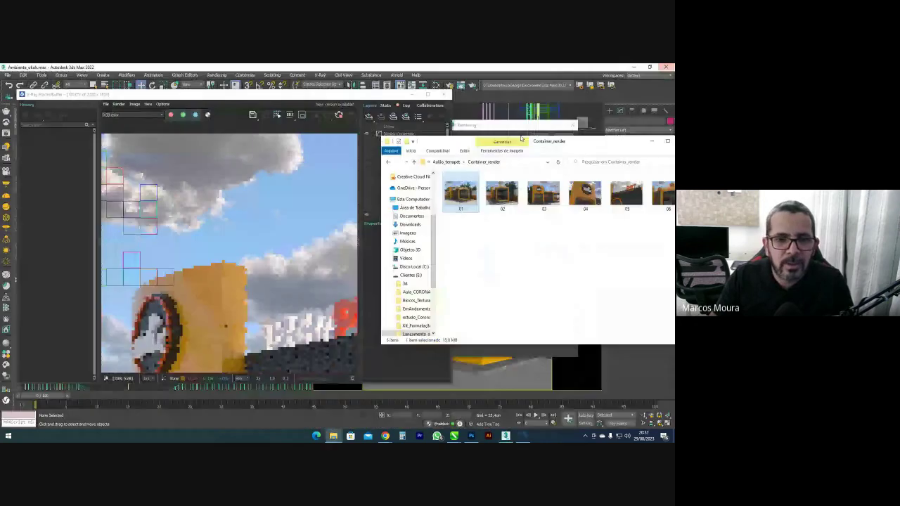
scroll(229, 246, "down", 2)
scroll(177, 244, "up", 1)
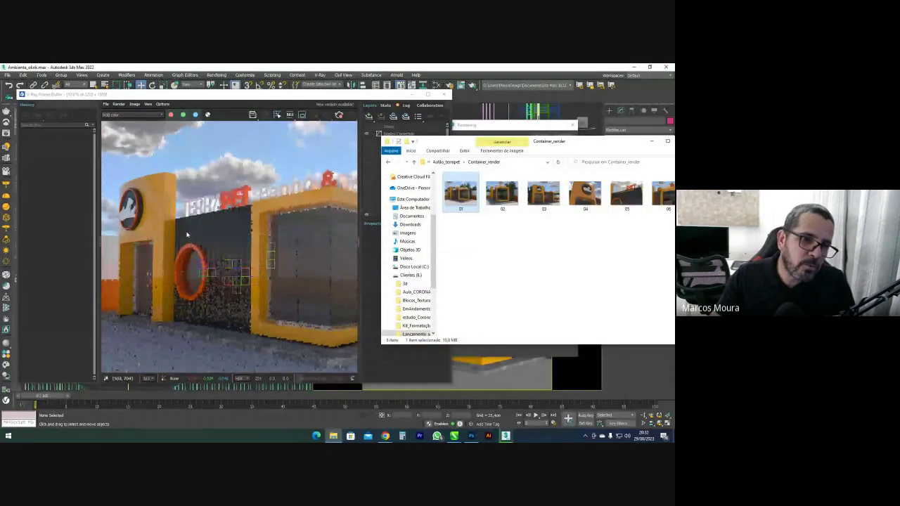
scroll(186, 234, "down", 3)
scroll(177, 225, "up", 5)
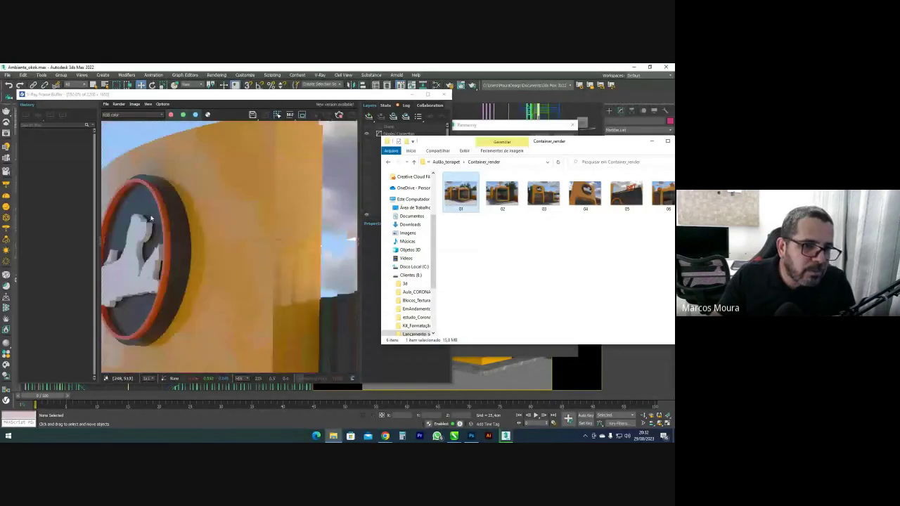
scroll(190, 219, "down", 1)
middle_click_drag(352, 252, 221, 225)
scroll(233, 227, "down", 1)
middle_click_drag(279, 227, 239, 218)
scroll(253, 227, "up", 4)
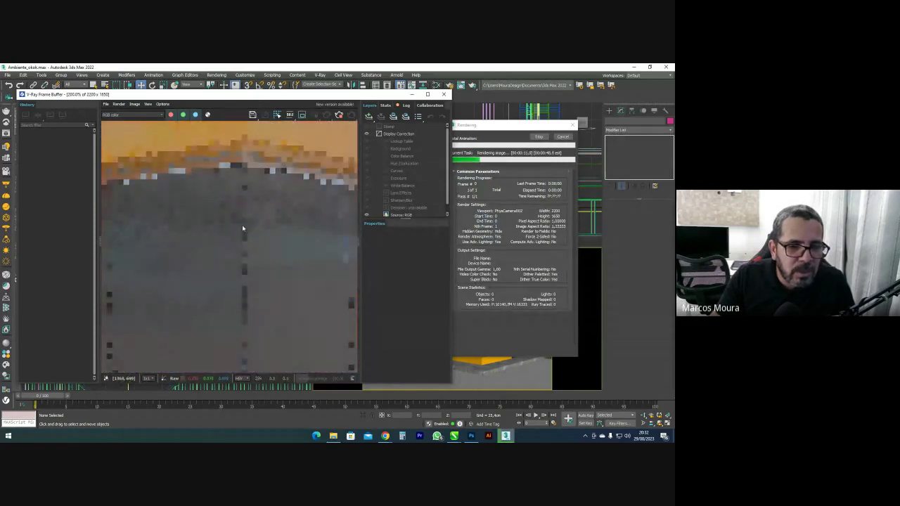
scroll(229, 237, "down", 4)
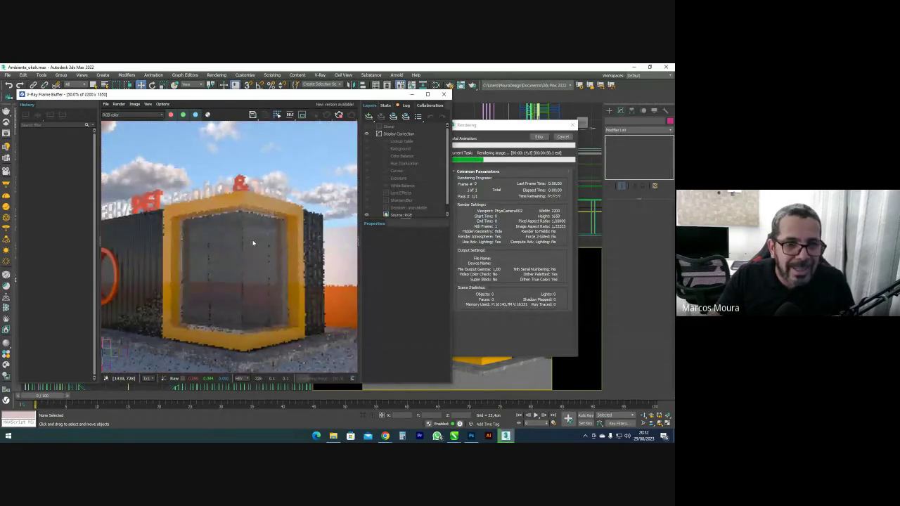
scroll(252, 219, "down", 1)
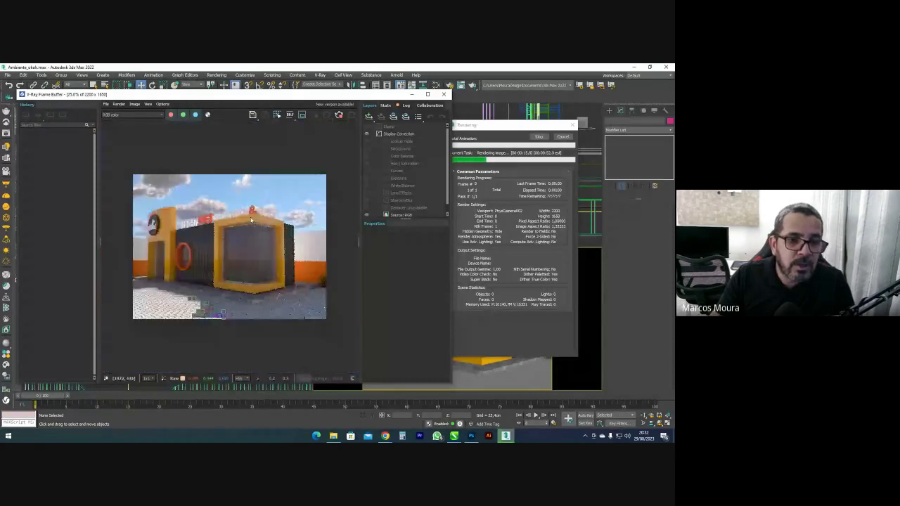
Cancel the running render and merge the surrounding trees from the Arvores file into the environment scene, leaving them deselected
left_click(443, 93)
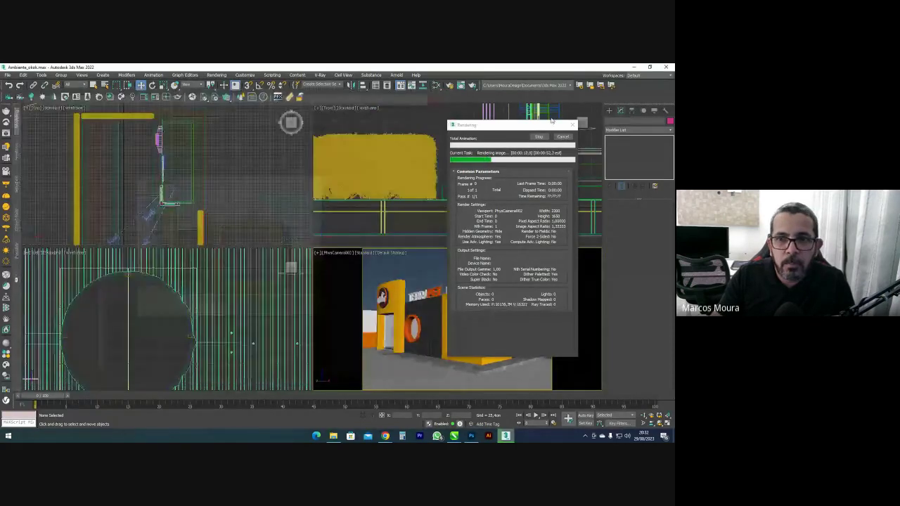
left_click(572, 124)
left_click(7, 74)
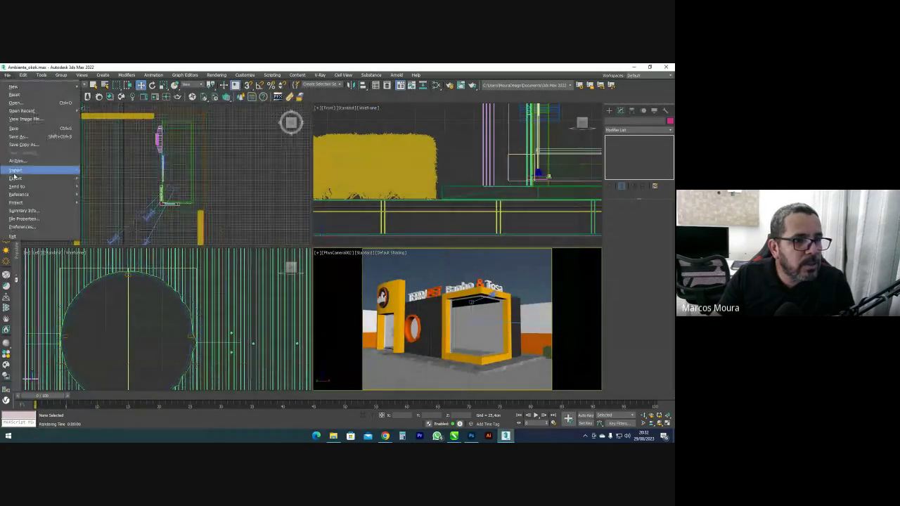
mouse_move(43, 172)
left_click(97, 179)
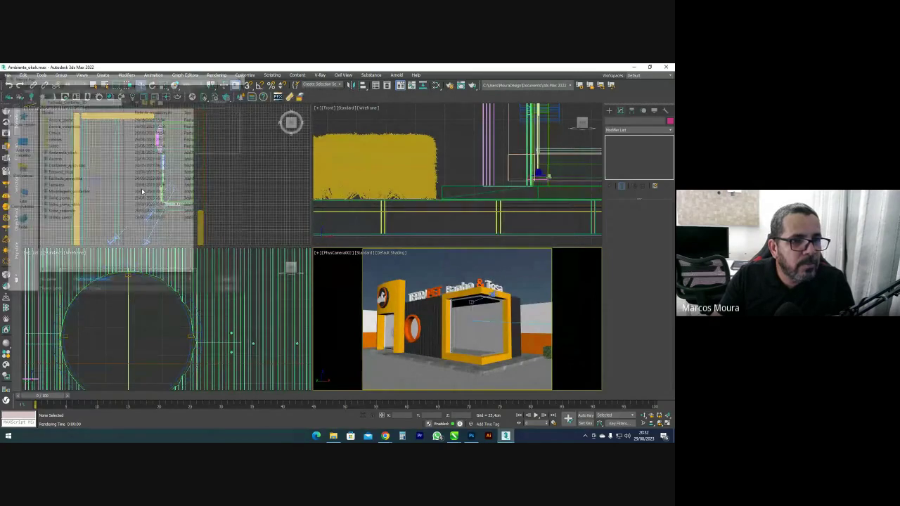
left_click(77, 158)
left_click(230, 282)
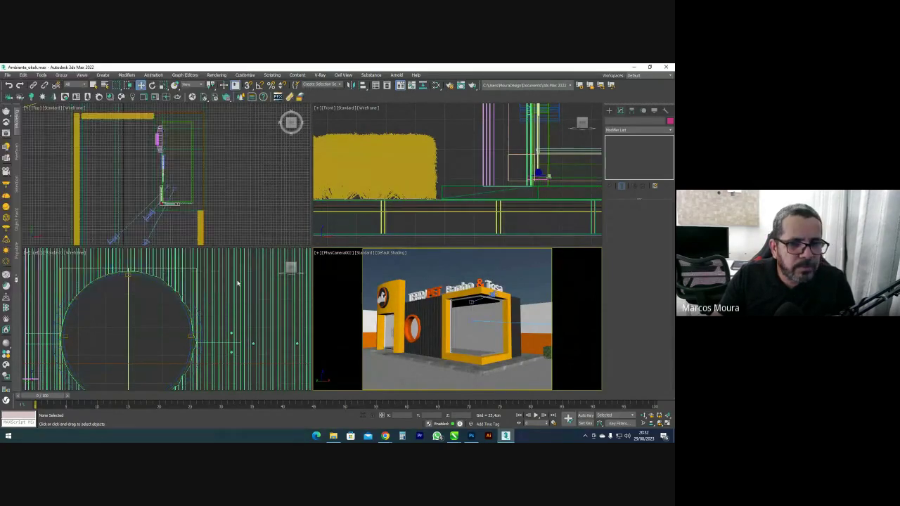
double_click(293, 188)
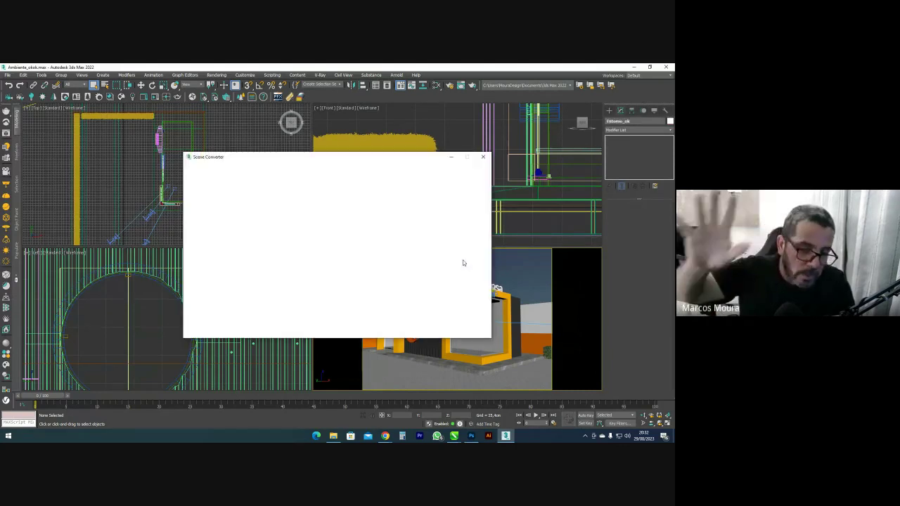
left_click(483, 157)
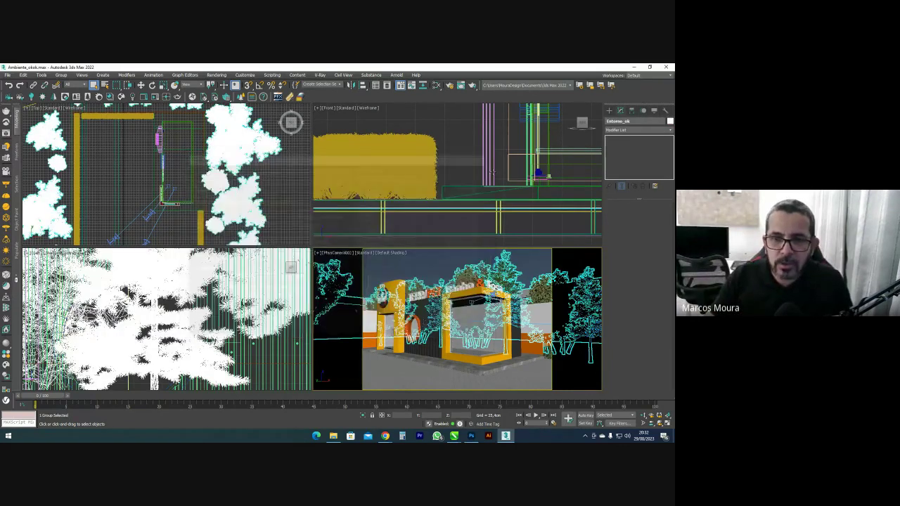
left_click(531, 261)
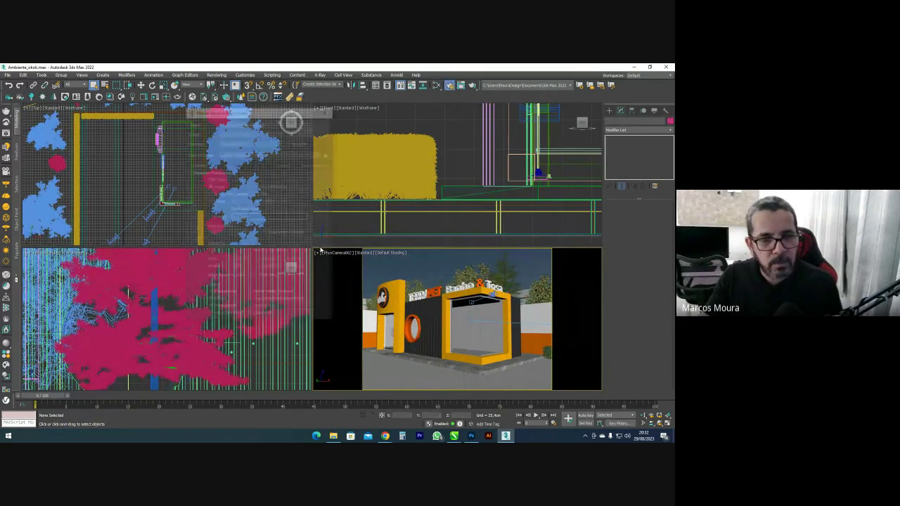
Set the render output width to 1800 pixels and start a new render of the PhysCamera002 view
key("F10")
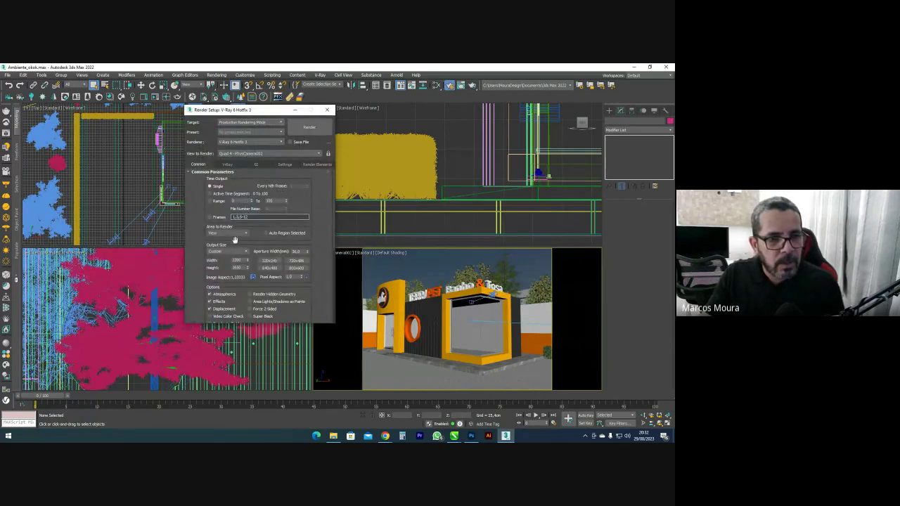
type("10")
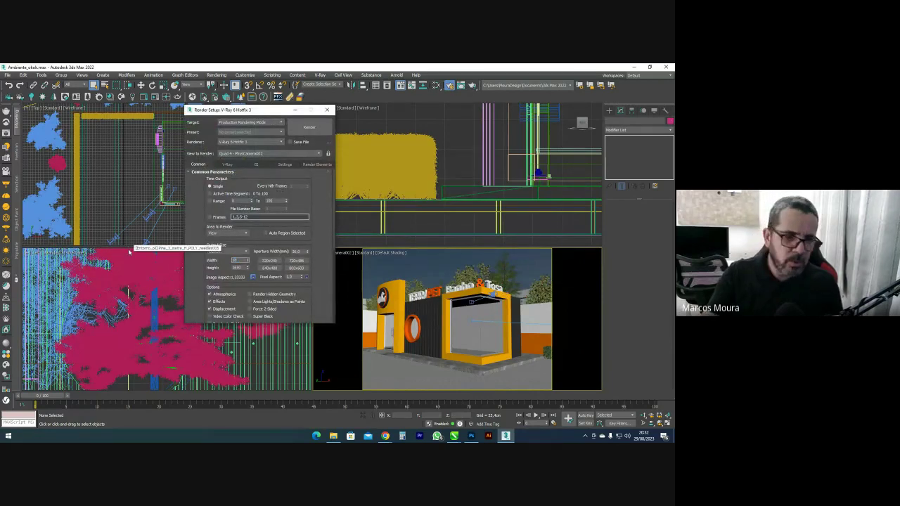
key("shift+q")
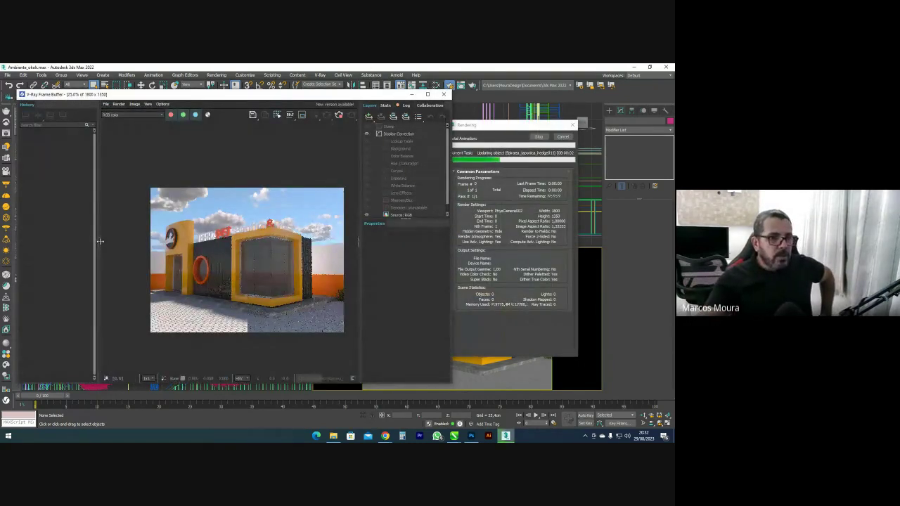
Collapse the frame buffer's history and layers areas and arrange its window and the render progress window side by side
left_click_drag(100, 241, 38, 246)
left_click_drag(358, 241, 422, 243)
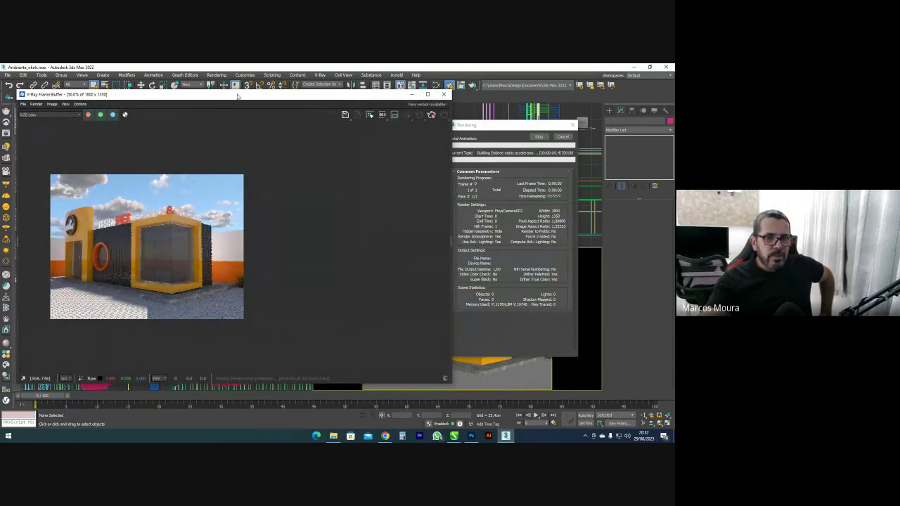
left_click_drag(238, 96, 268, 93)
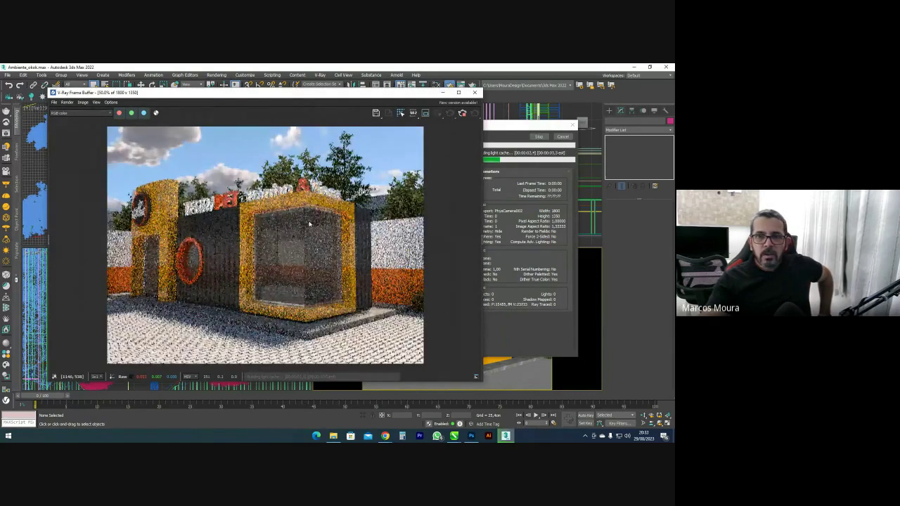
left_click_drag(514, 125, 538, 124)
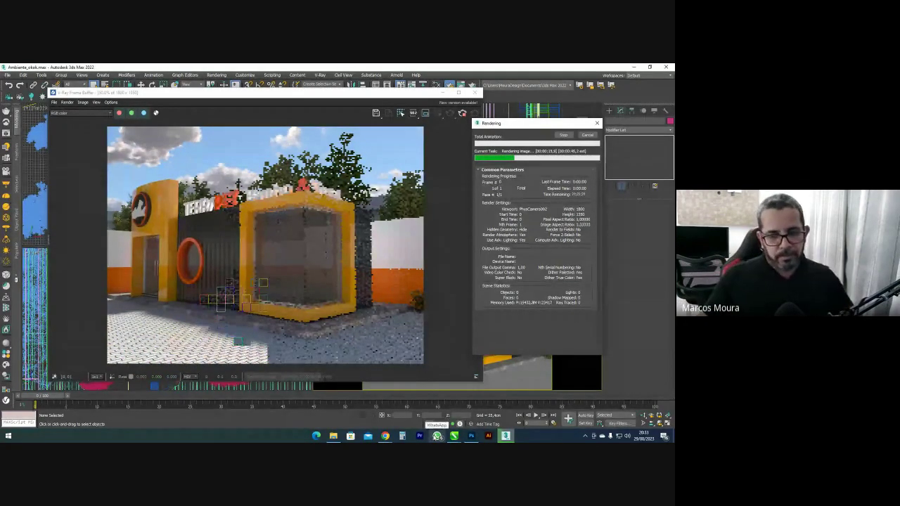
Switch to the Google Meet call in Chrome to check the chat messages, and return to 3ds Max
mouse_move(385, 436)
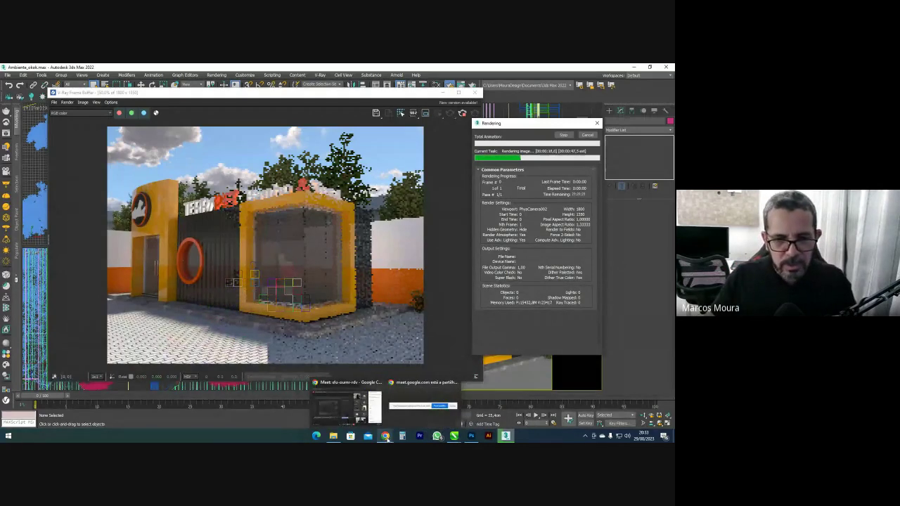
left_click(378, 383)
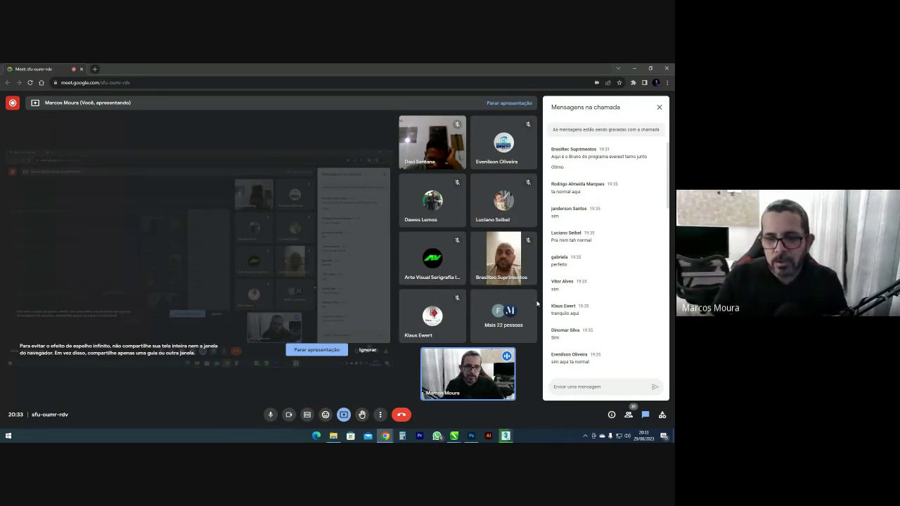
left_click(505, 435)
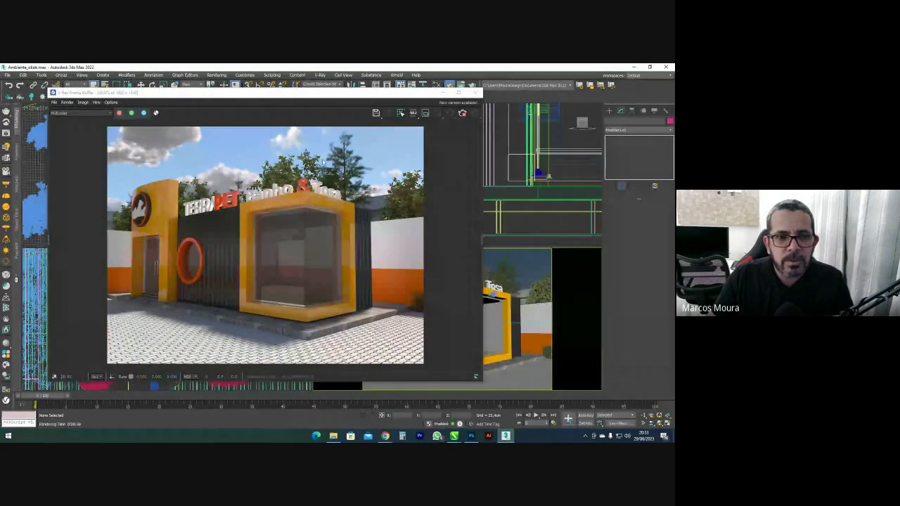
Inspect the finished render and save it as Imagem01.png in the Aulão_terrapet folder
scroll(322, 161, "up", 3)
scroll(281, 190, "down", 5)
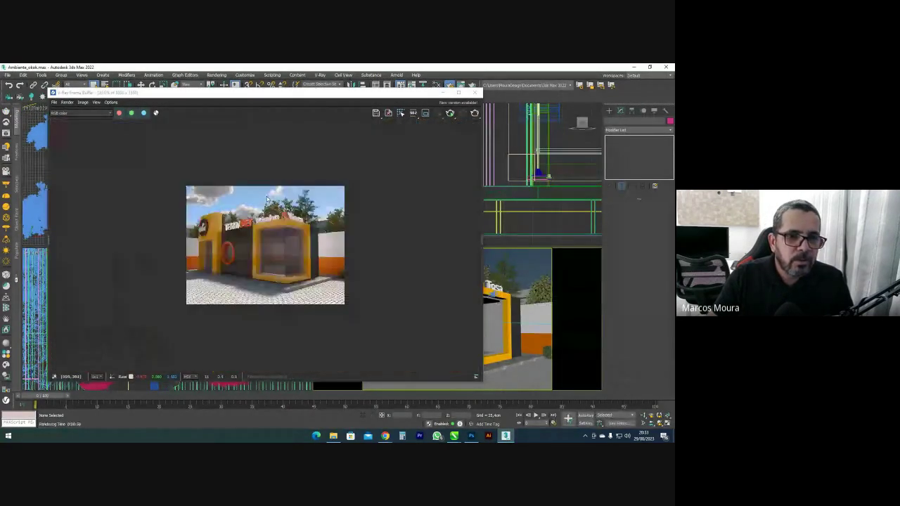
left_click(376, 113)
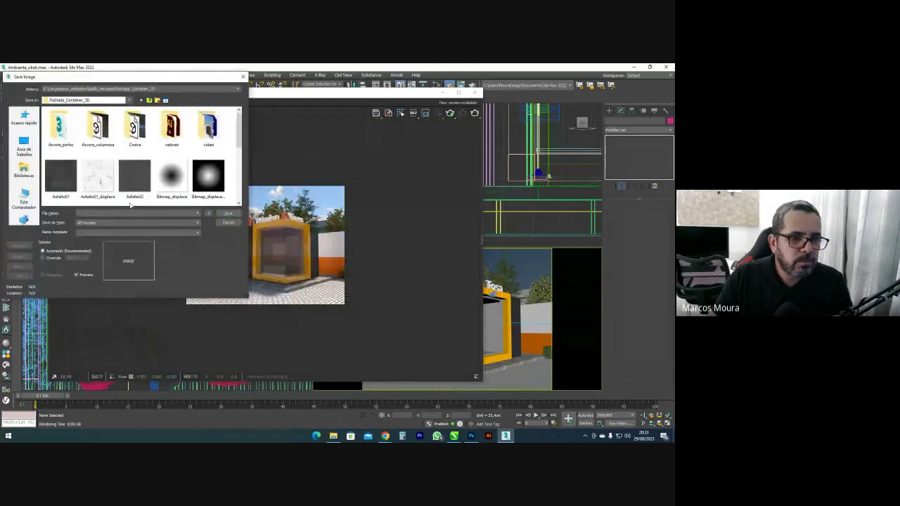
left_click(105, 100)
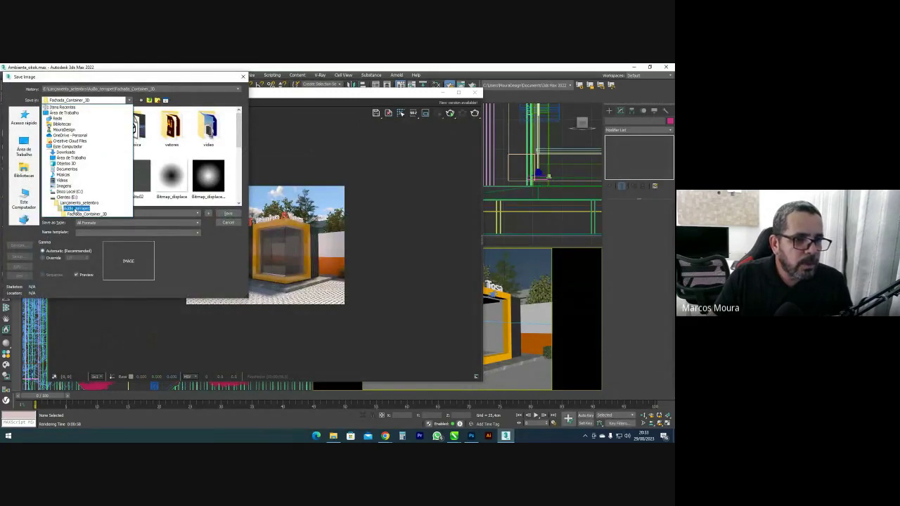
left_click(79, 208)
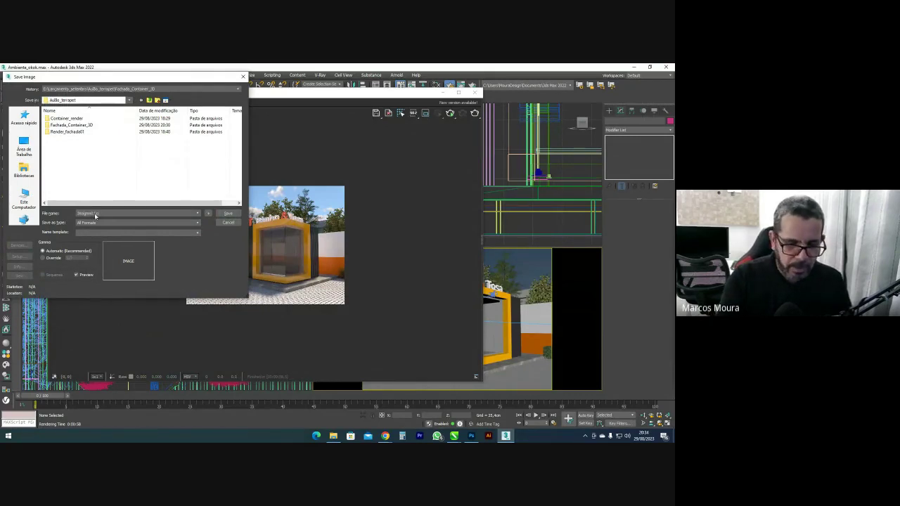
key("Return")
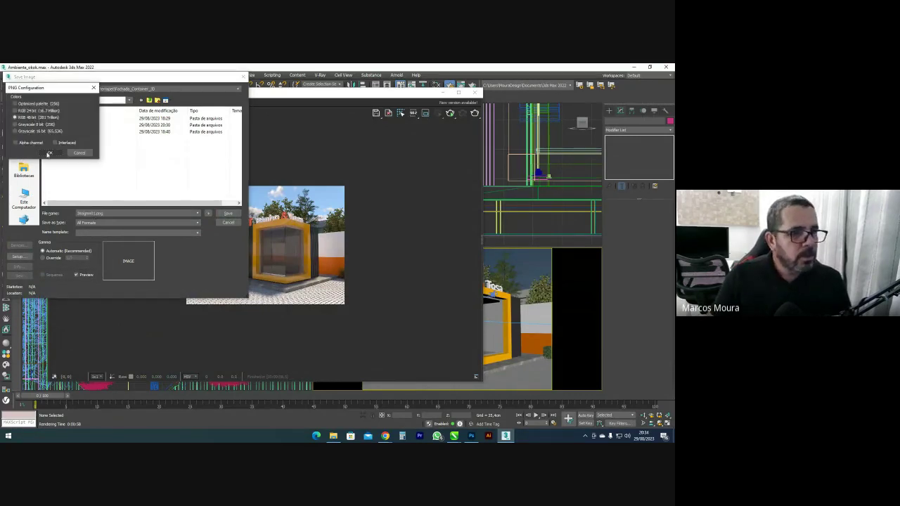
left_click(48, 152)
Switch to File Explorer, locate Imagem01 in its folder, view the saved image and close the viewer and folder windows
key("super+e")
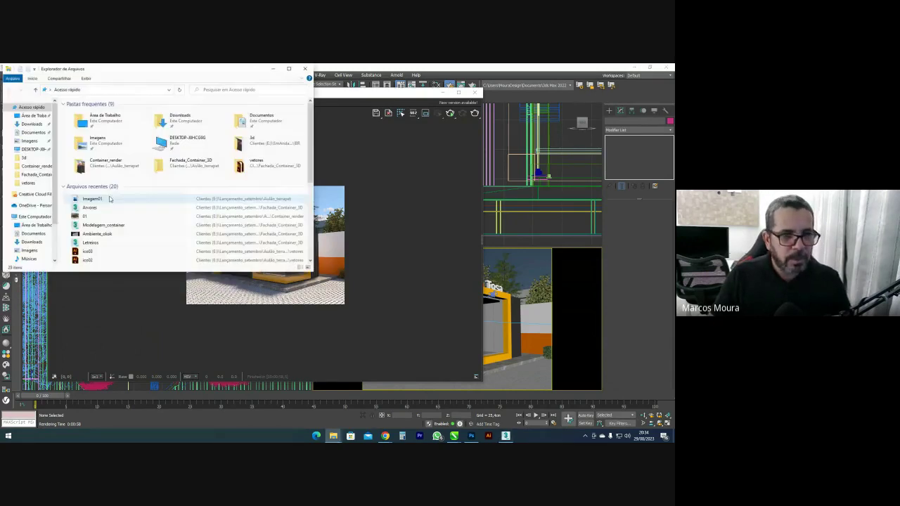
right_click(89, 198)
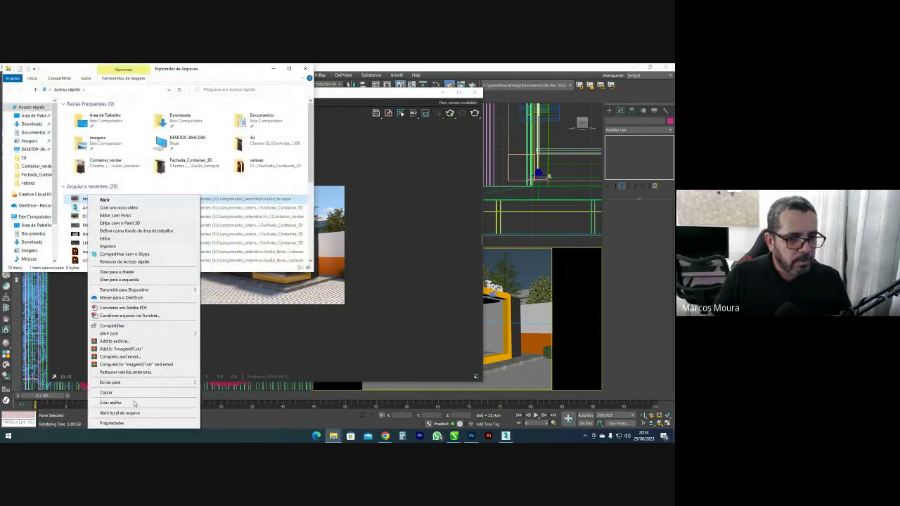
left_click(127, 413)
double_click(81, 150)
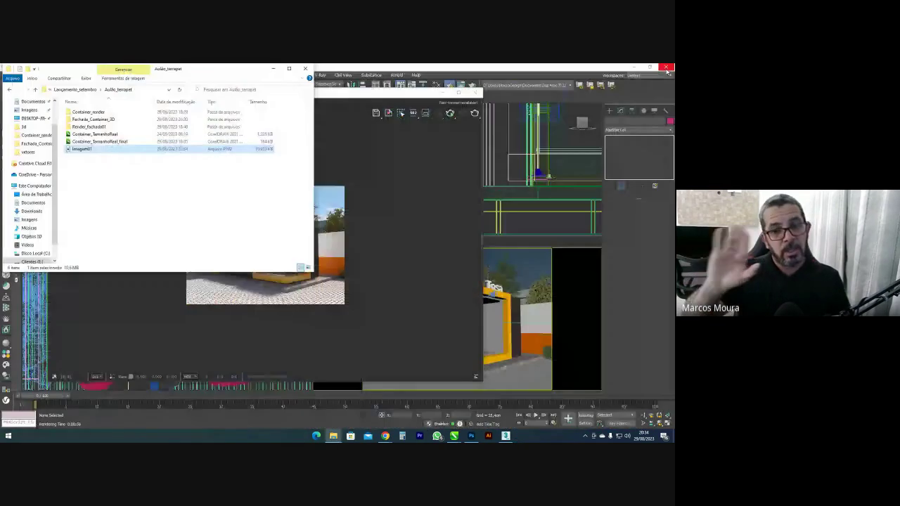
left_click(666, 71)
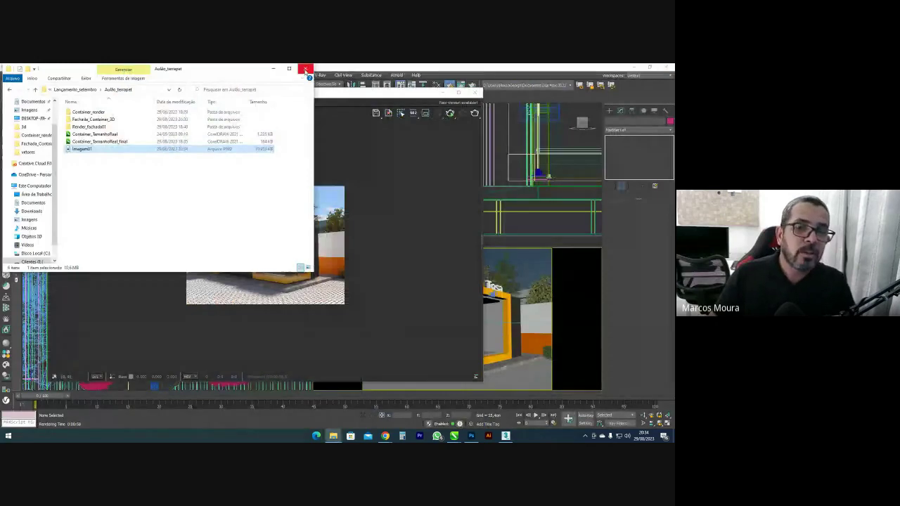
left_click(305, 70)
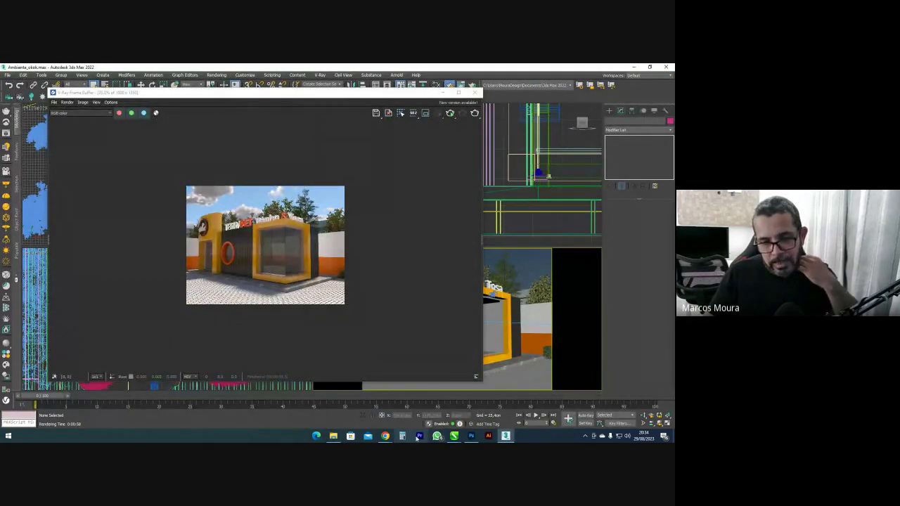
Switch to the Google Meet call in Chrome and open the options for stopping the screen presentation
mouse_move(385, 436)
left_click(356, 409)
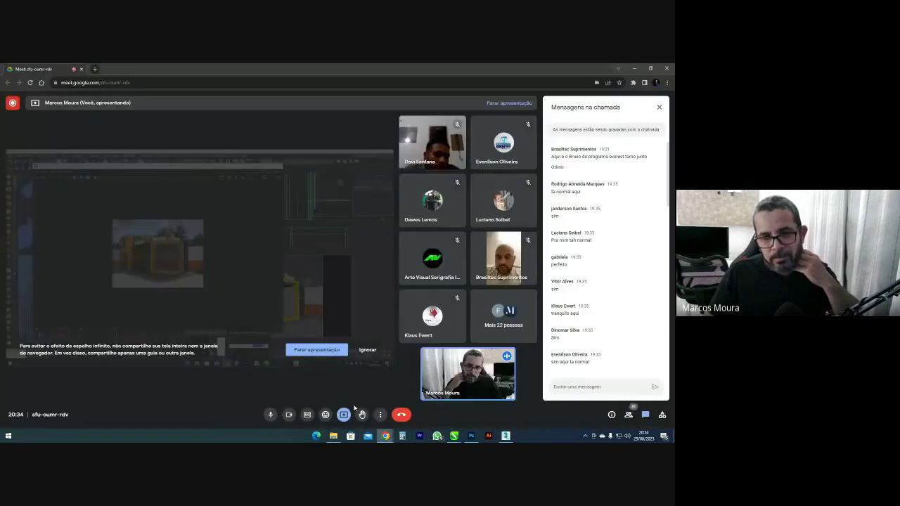
left_click(345, 414)
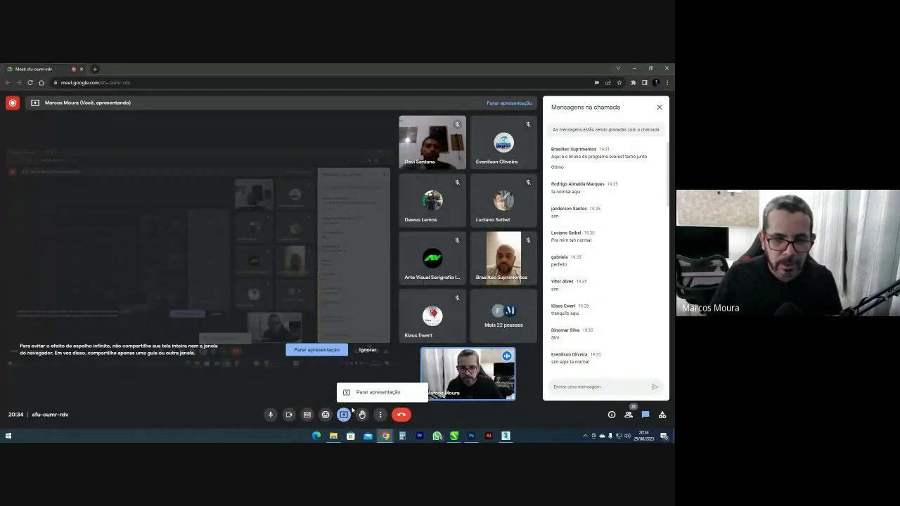